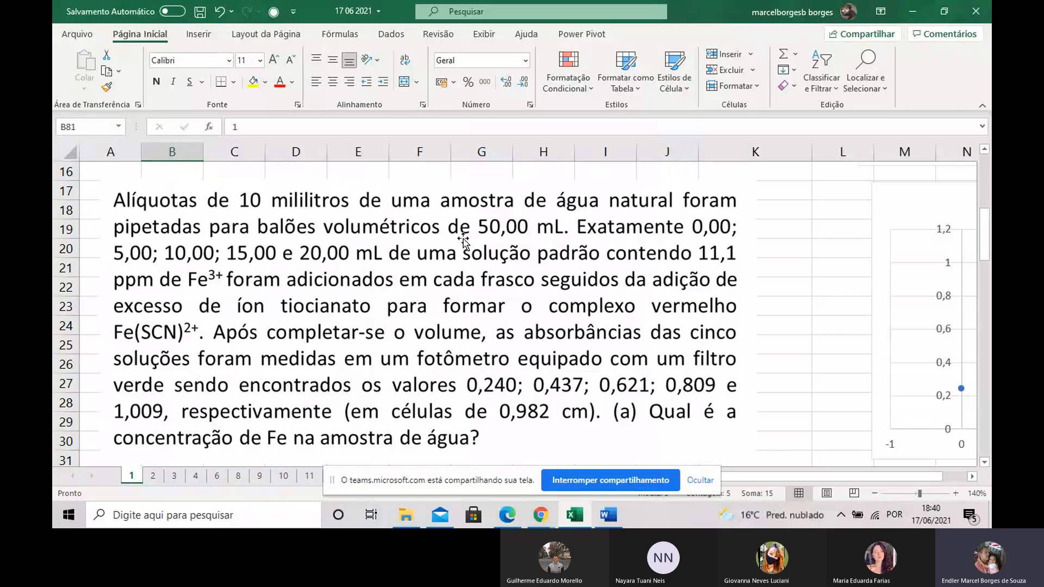
Highlight the "A vs Vp" heading in C79 with a yellow fill.
{"action": "scroll", "coordinate": [433, 259], "scroll_direction": "down", "scroll_amount": 13}
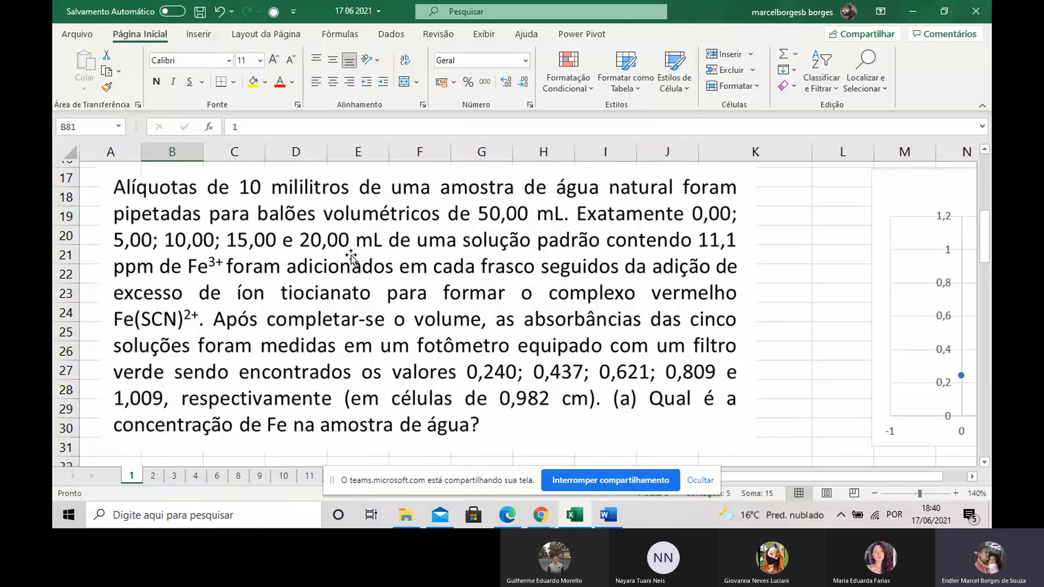
{"action": "scroll", "coordinate": [337, 288], "scroll_direction": "down", "scroll_amount": 7}
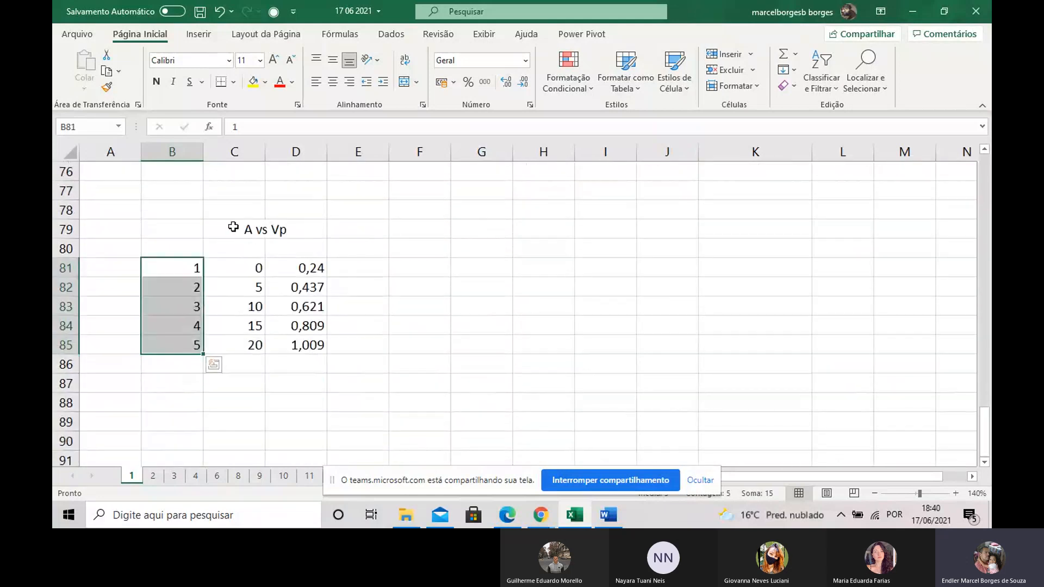
{"action": "left_click", "coordinate": [240, 228]}
{"action": "left_click", "coordinate": [253, 81]}
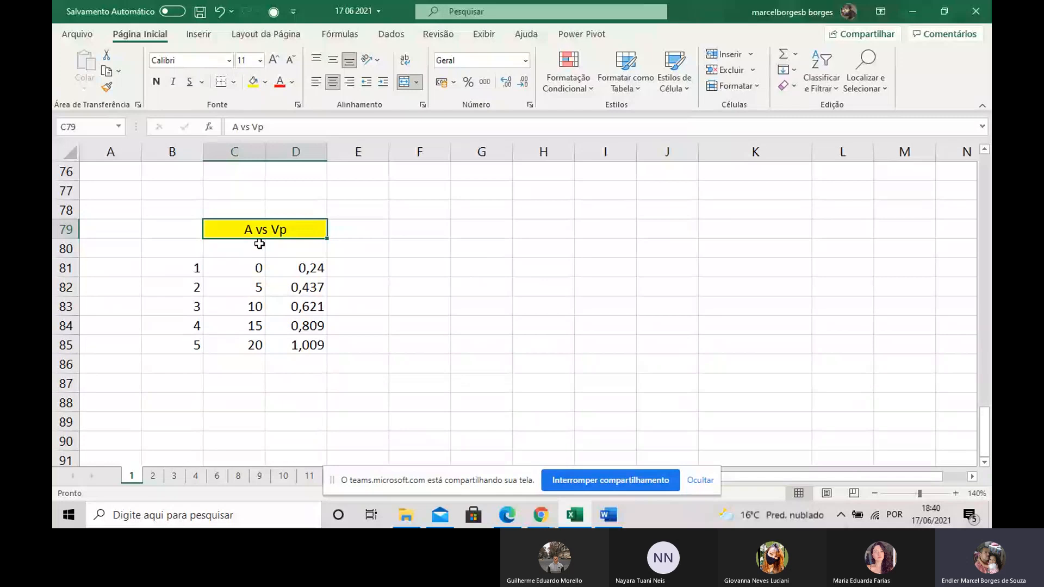
Examine the added volumes in C81:C85 and the matching absorbances in D81:D85 under the "A vs Vp" heading.
{"action": "left_click", "coordinate": [268, 270]}
{"action": "left_click", "coordinate": [283, 253]}
{"action": "left_click", "coordinate": [279, 231]}
{"action": "left_click_drag", "start_coordinate": [261, 266], "coordinate": [253, 347]}
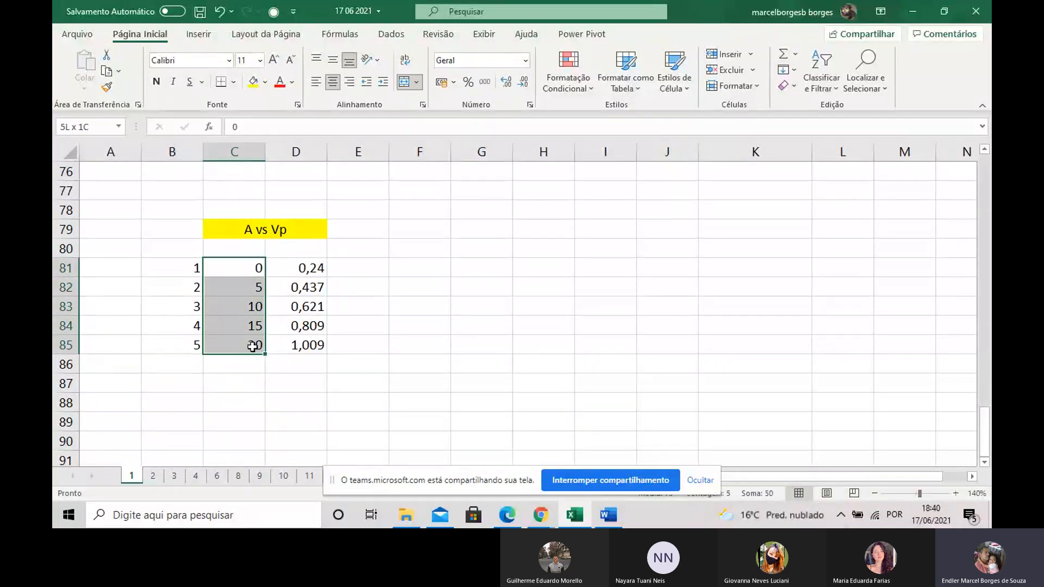
{"action": "left_click", "coordinate": [312, 275]}
{"action": "left_click_drag", "start_coordinate": [312, 277], "coordinate": [310, 347]}
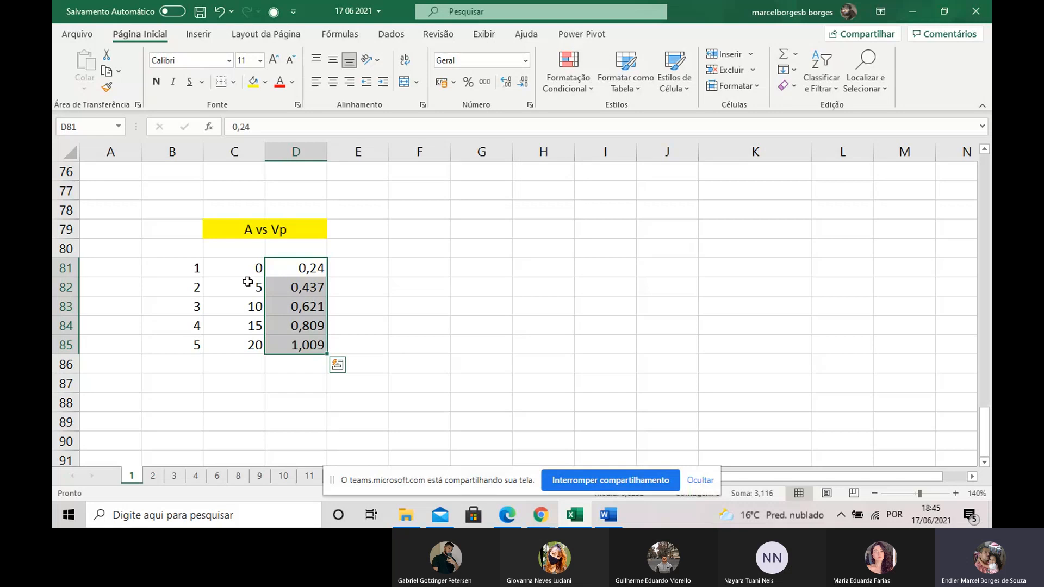
{"action": "left_click_drag", "start_coordinate": [253, 269], "coordinate": [255, 344]}
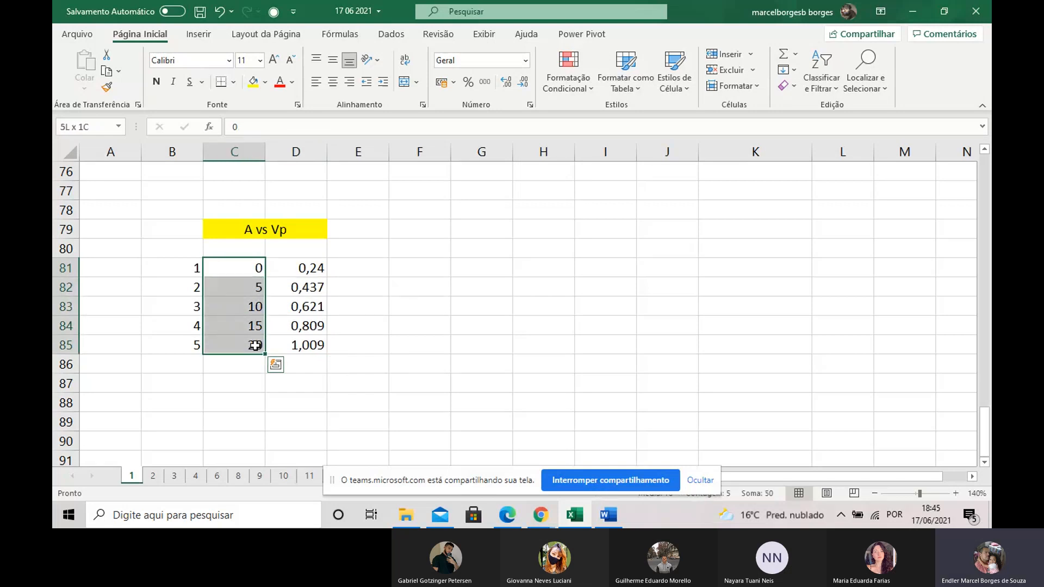
{"action": "left_click_drag", "start_coordinate": [292, 272], "coordinate": [287, 349]}
{"action": "left_click_drag", "start_coordinate": [231, 286], "coordinate": [226, 338]}
Label the two data columns with the headers "Vp" in C80 and "A" in D80.
{"action": "left_click", "coordinate": [239, 245]}
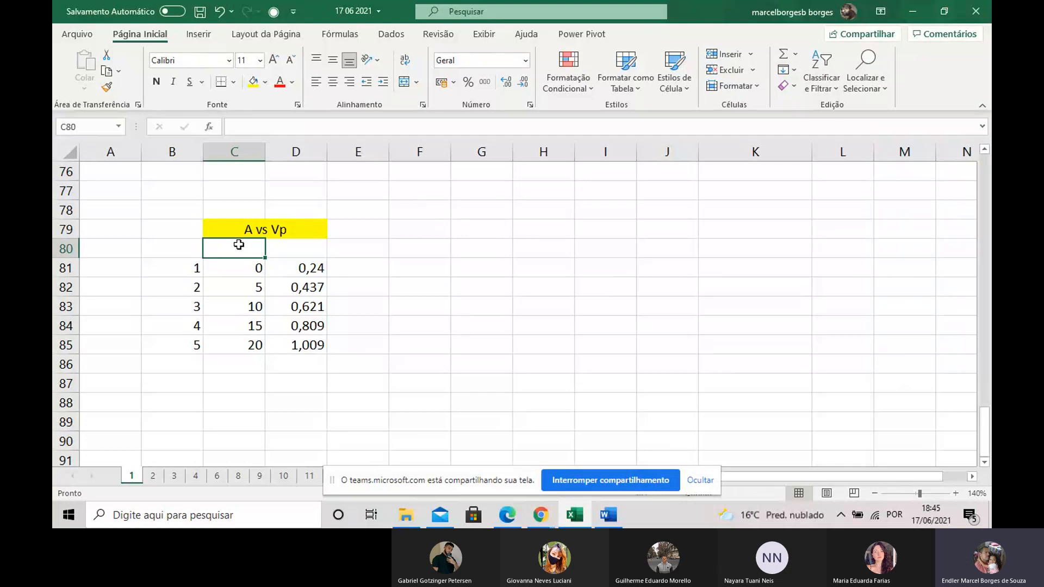
{"action": "type", "text": "Vp"}
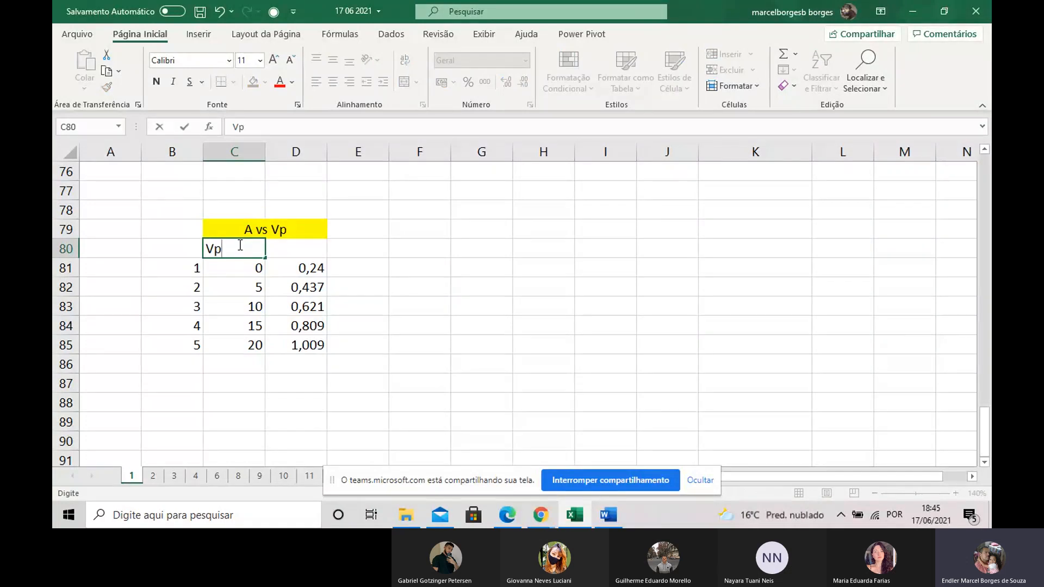
{"action": "left_click", "coordinate": [294, 250]}
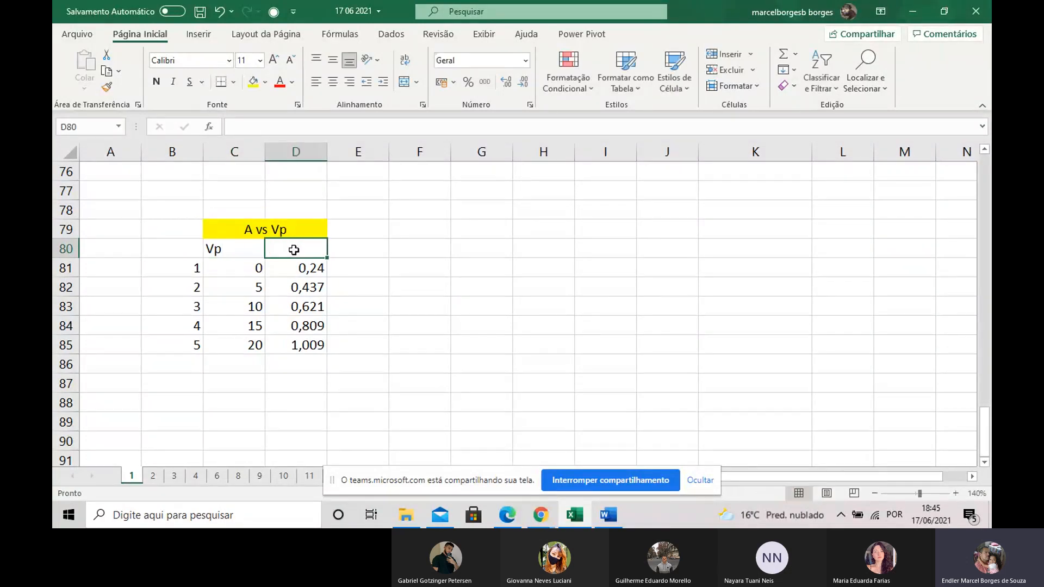
{"action": "type", "text": "A"}
{"action": "left_click", "coordinate": [343, 264]}
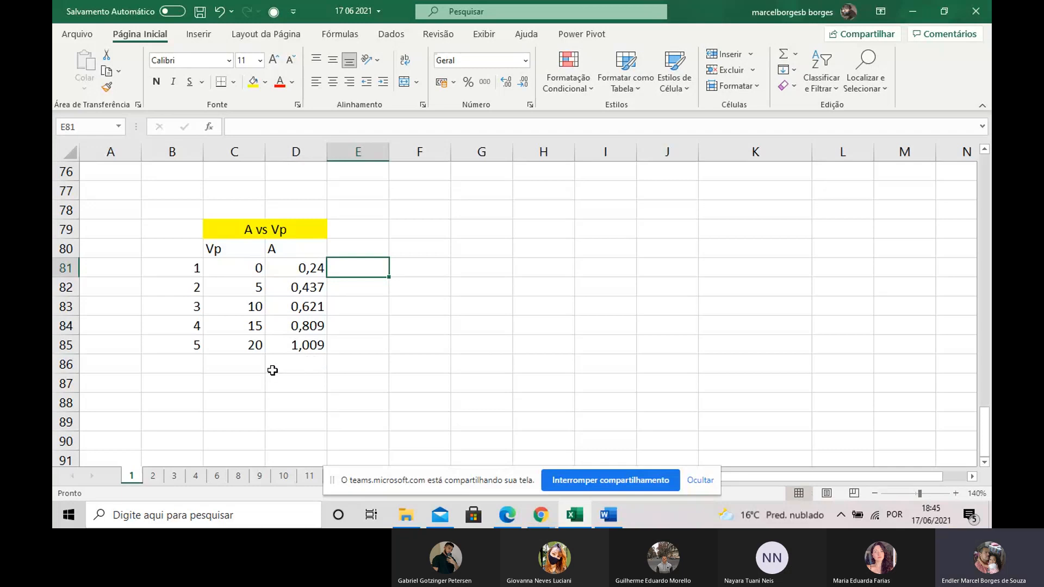
Check the problem statement and record the final volume with the label "Vf" in F79 and the value 50 in G79.
{"action": "scroll", "coordinate": [273, 371], "scroll_direction": "up", "scroll_amount": 17}
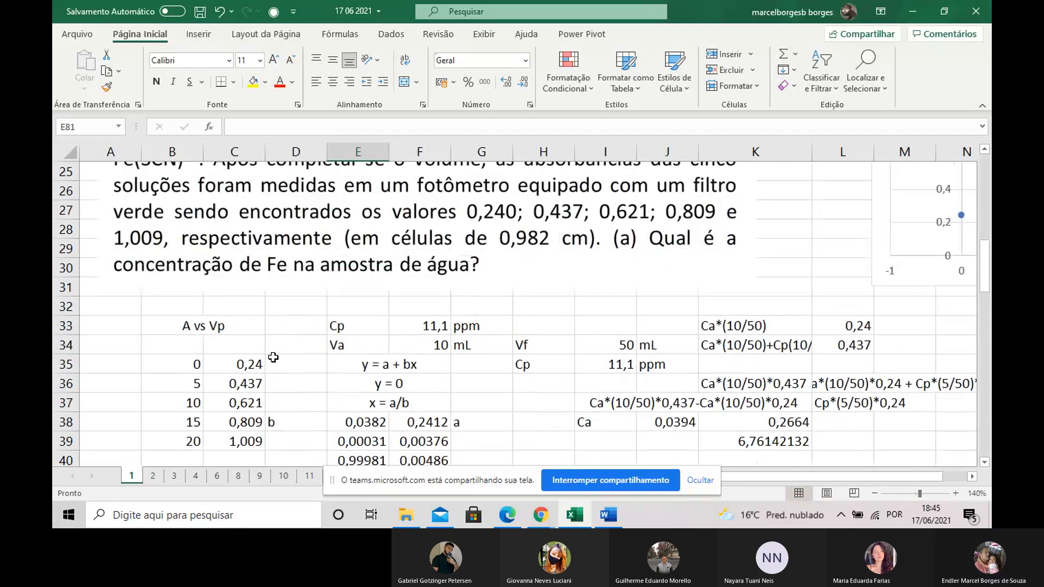
{"action": "scroll", "coordinate": [273, 357], "scroll_direction": "up", "scroll_amount": 6}
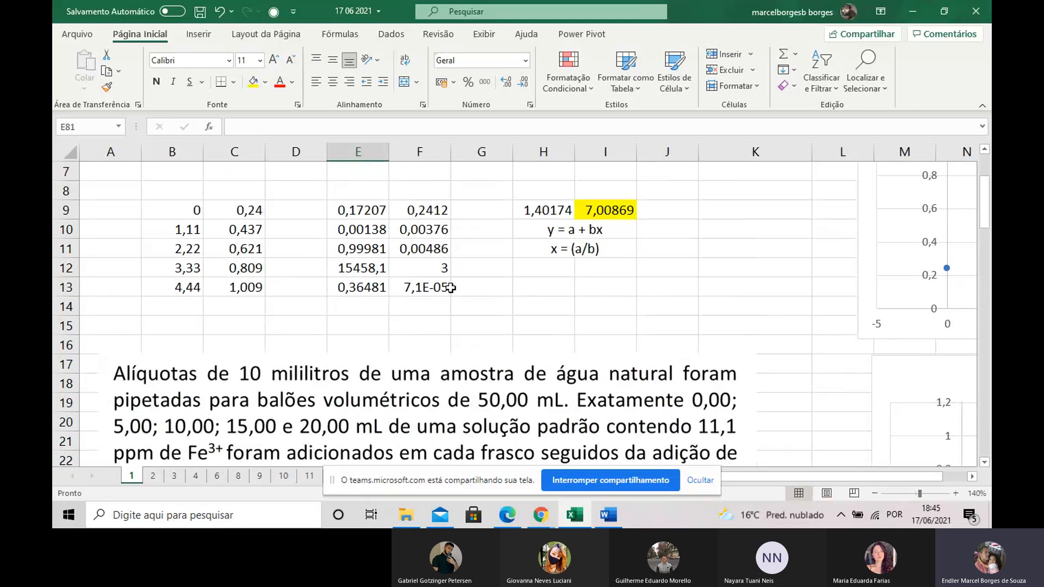
{"action": "scroll", "coordinate": [450, 288], "scroll_direction": "down", "scroll_amount": 2}
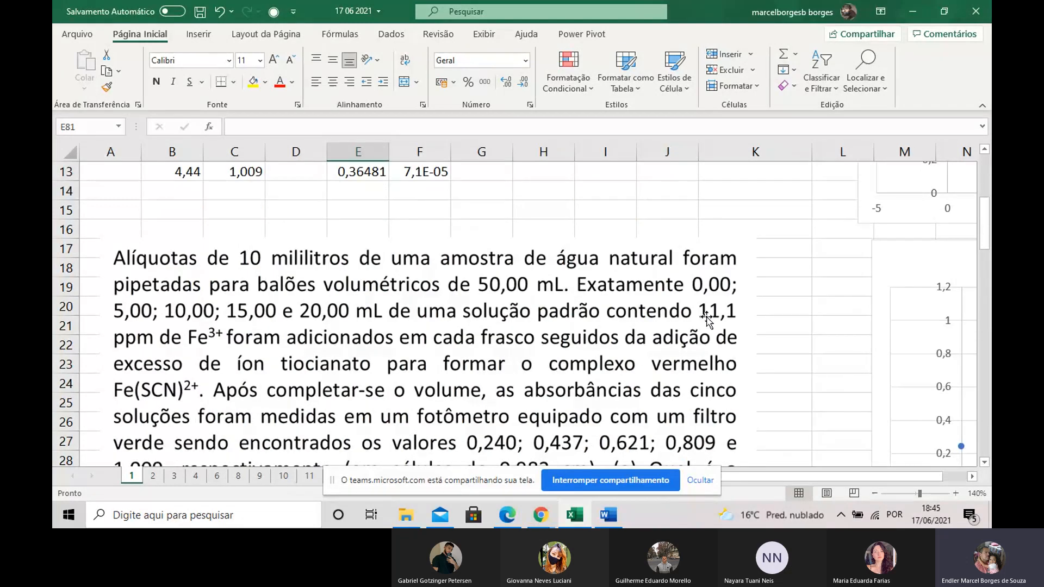
{"action": "scroll", "coordinate": [708, 316], "scroll_direction": "down", "scroll_amount": 5}
{"action": "scroll", "coordinate": [421, 298], "scroll_direction": "up", "scroll_amount": 3}
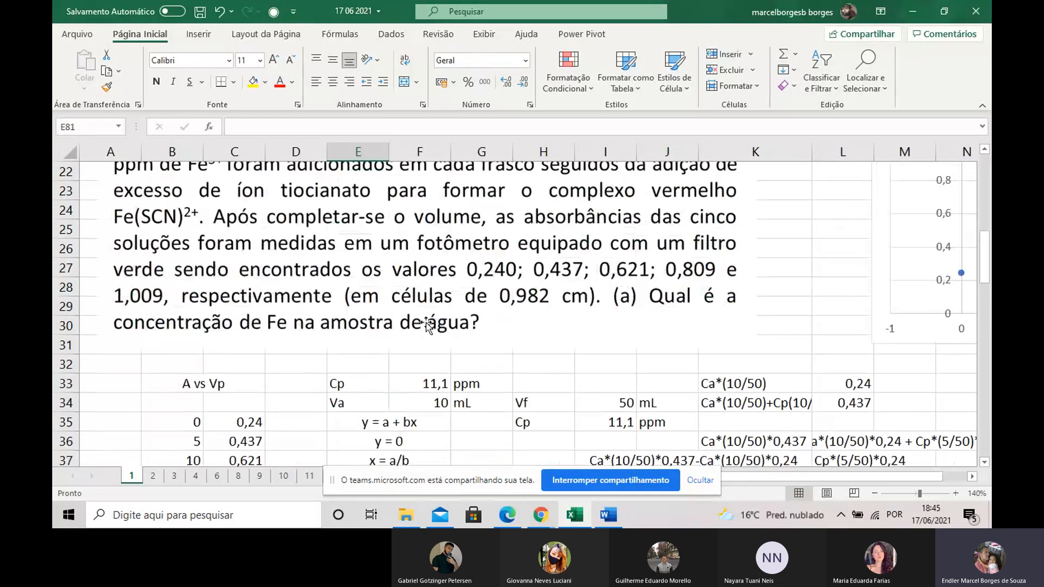
{"action": "scroll", "coordinate": [421, 297], "scroll_direction": "down", "scroll_amount": 20}
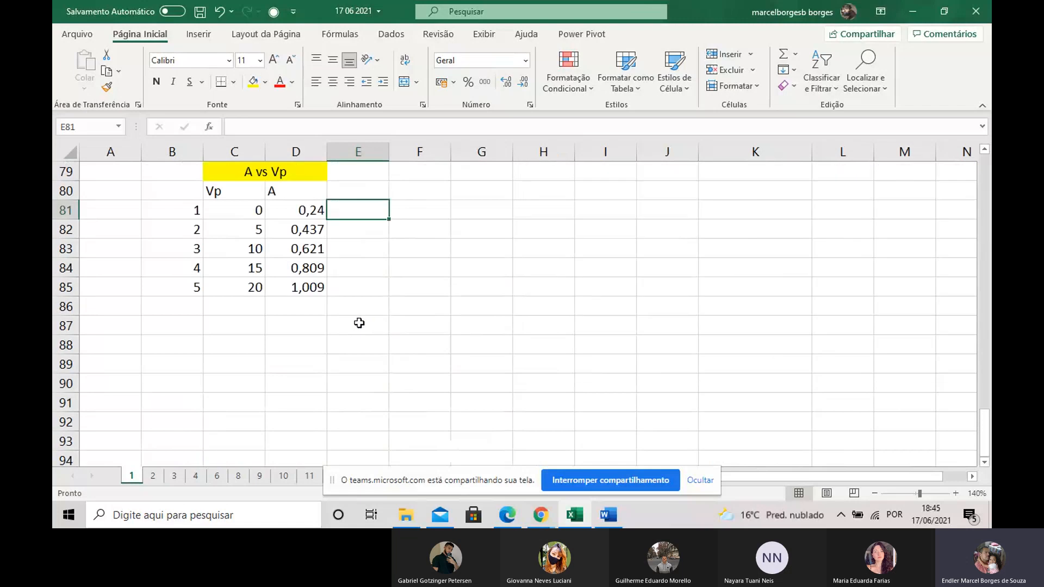
{"action": "scroll", "coordinate": [359, 321], "scroll_direction": "up", "scroll_amount": 1}
{"action": "left_click", "coordinate": [403, 232]}
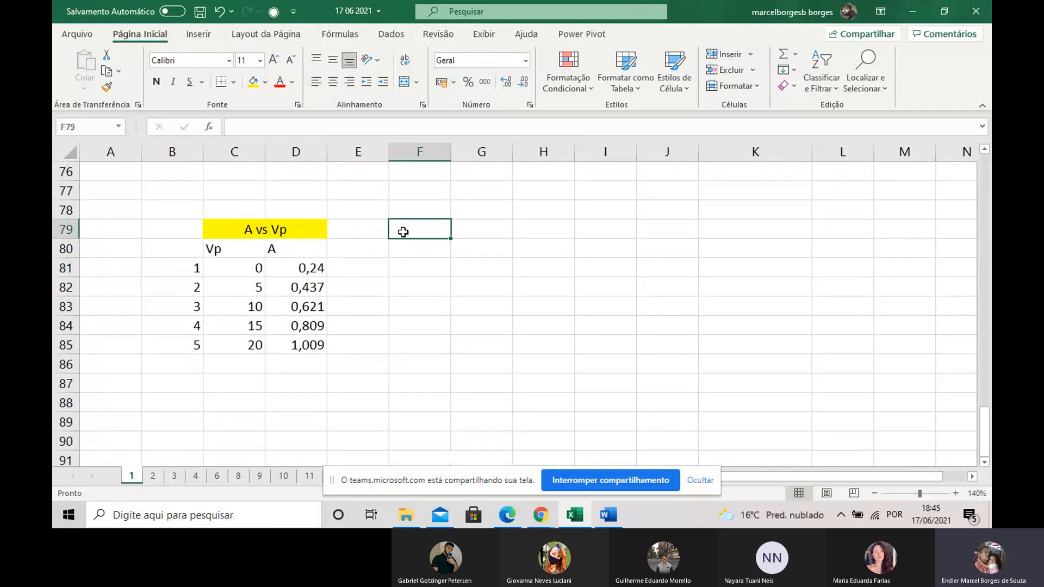
{"action": "type", "text": "Vf"}
{"action": "left_click", "coordinate": [473, 232]}
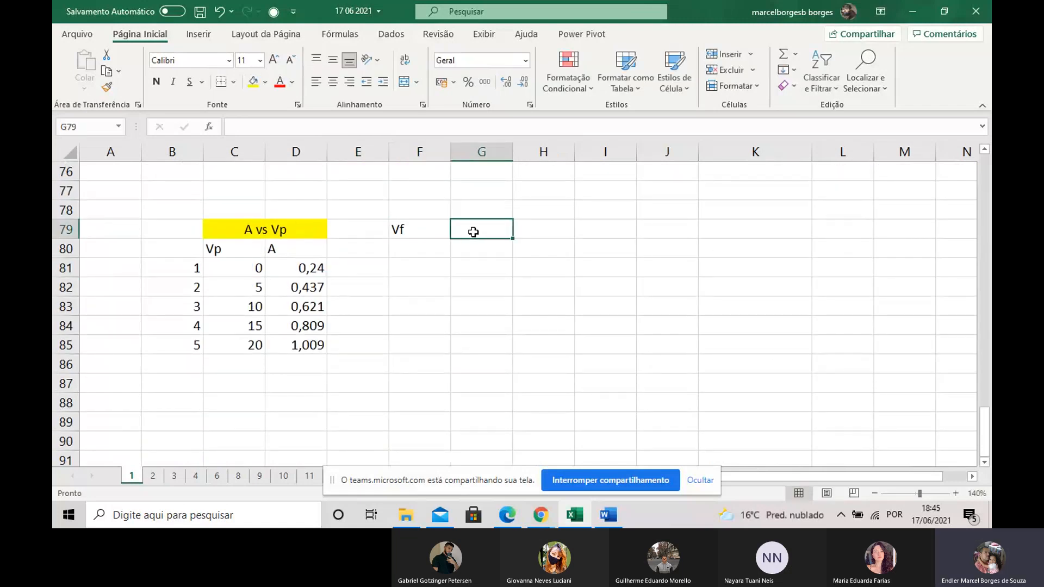
{"action": "type", "text": "50"}
{"action": "left_click", "coordinate": [458, 248]}
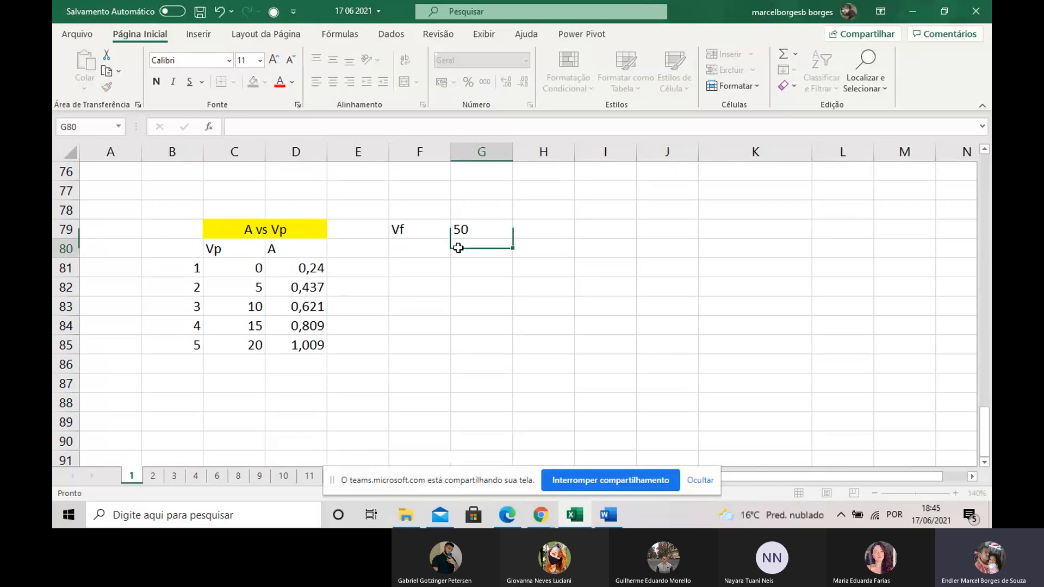
Enter the standard concentration with the label "Cp" in F80 and the value 11,3 in G80.
{"action": "left_click", "coordinate": [417, 249]}
{"action": "type", "text": "X"}
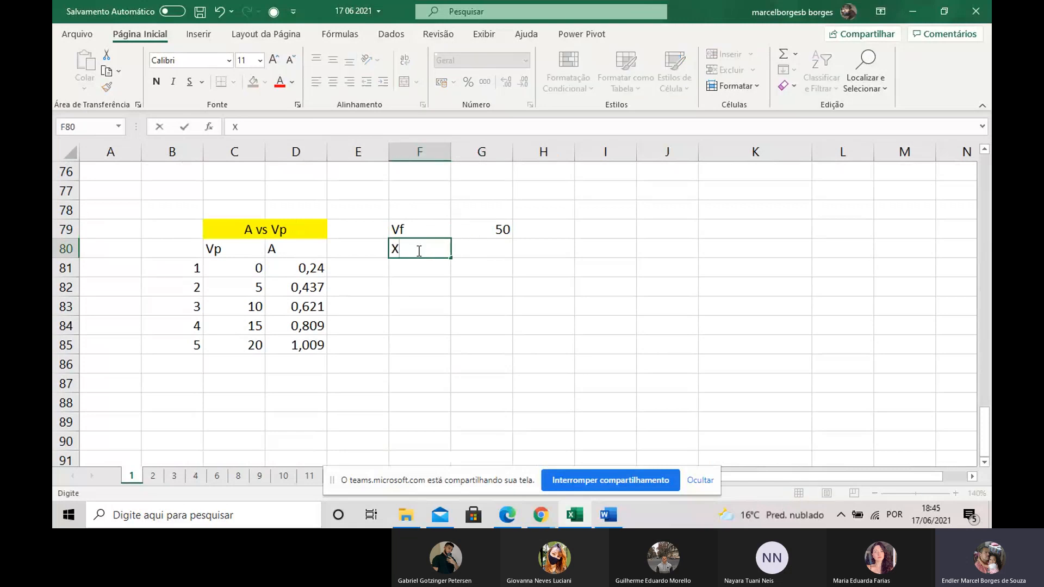
{"action": "key", "text": "BackSpace"}
{"action": "type", "text": "Cp"}
{"action": "left_click", "coordinate": [499, 246]}
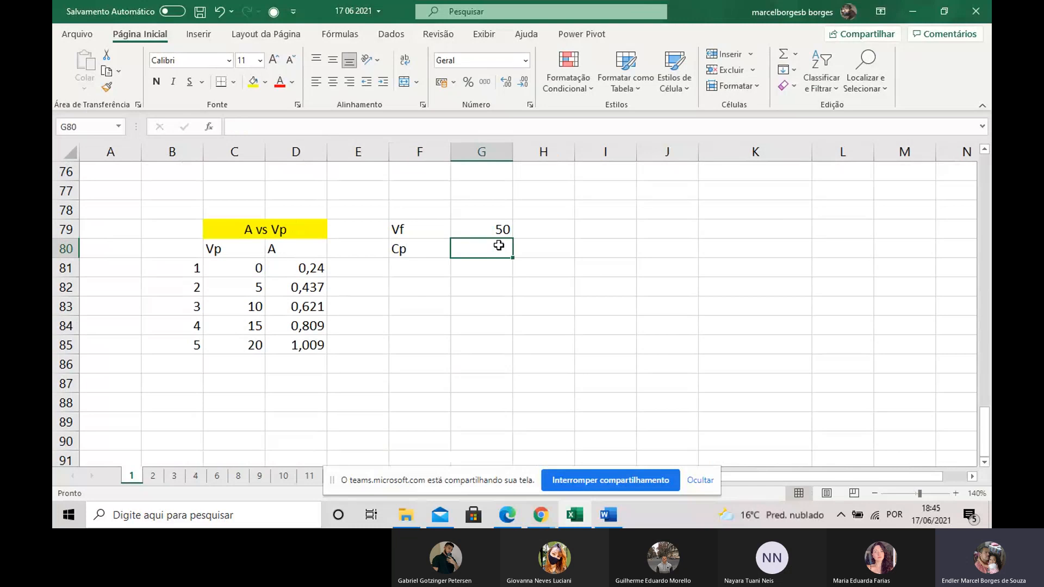
{"action": "type", "text": "11,3"}
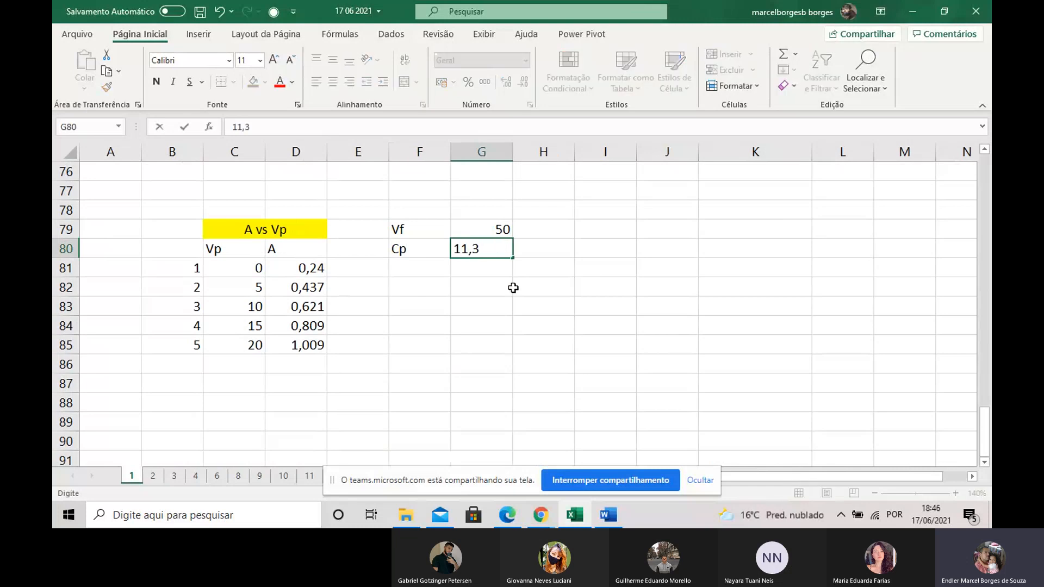
Add the units mL in H79 for Vf and ppm in H80 for Cp.
{"action": "left_click", "coordinate": [542, 230]}
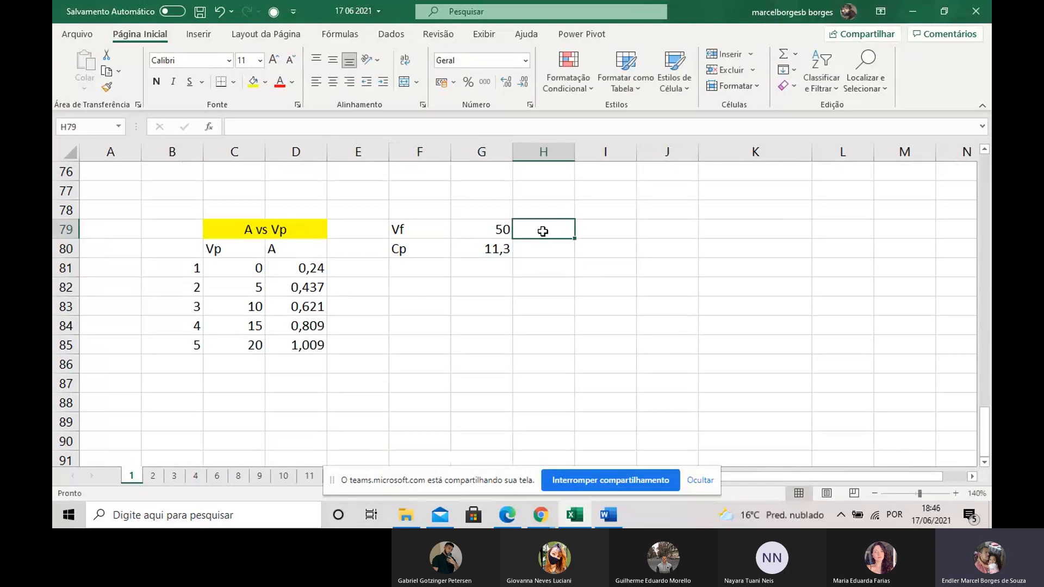
{"action": "type", "text": "mL"}
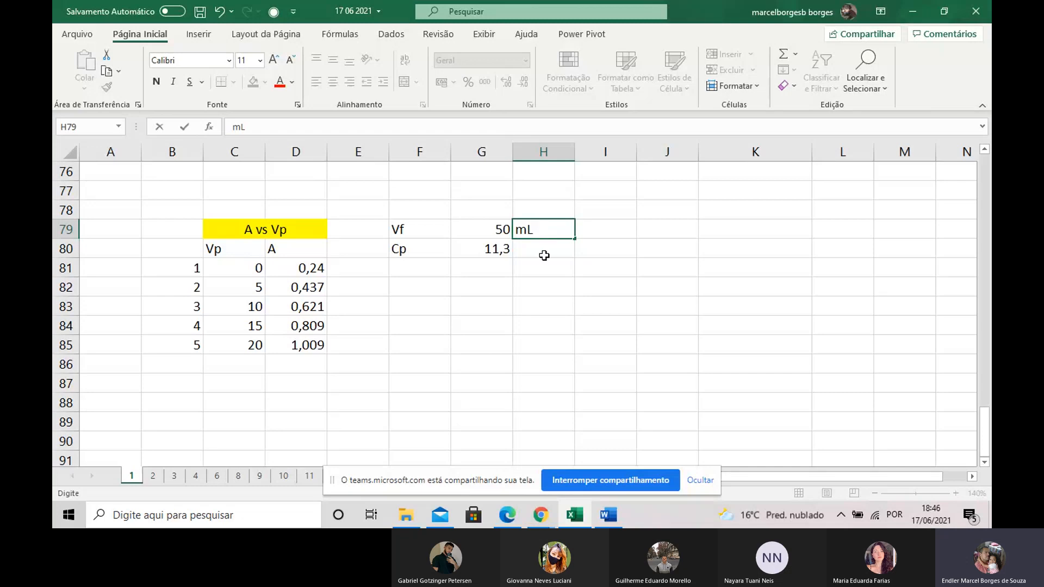
{"action": "left_click", "coordinate": [545, 252]}
{"action": "type", "text": "pp"}
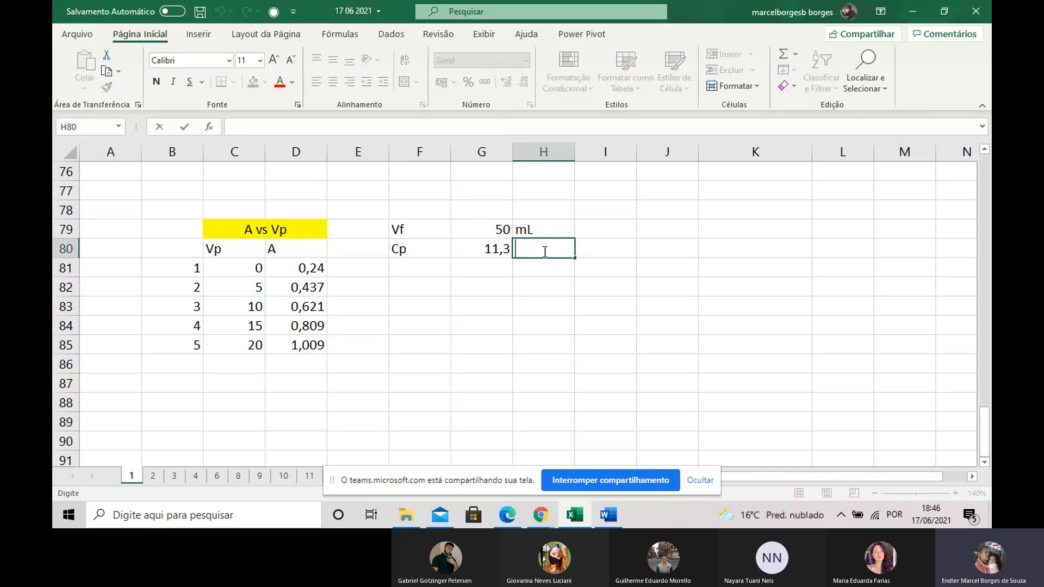
{"action": "type", "text": "m"}
{"action": "left_click", "coordinate": [510, 324]}
Add the unit to the volume column header in C80 so it reads "Vp (mL)".
{"action": "double_click", "coordinate": [235, 251]}
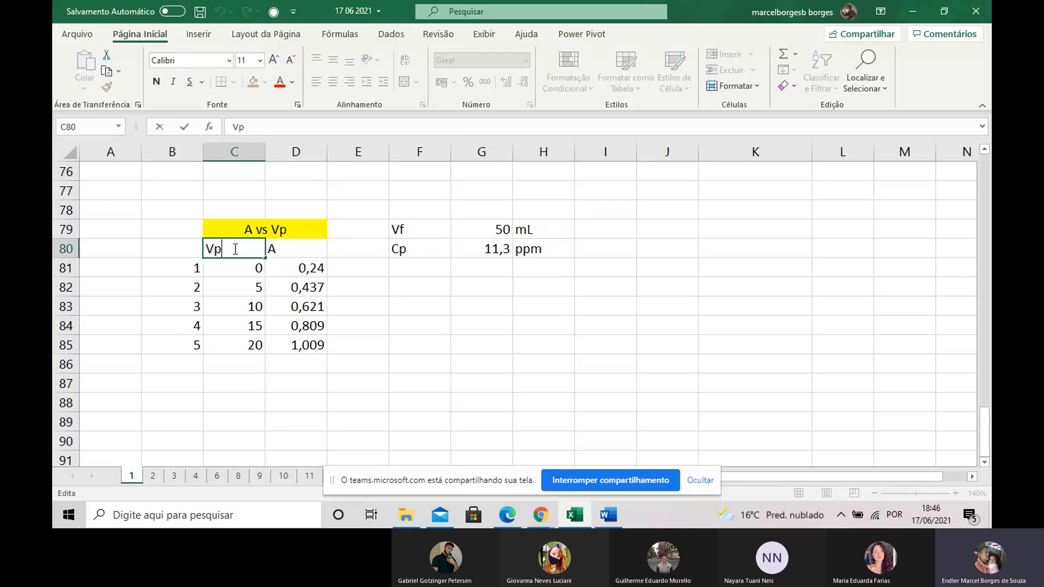
{"action": "type", "text": "(mL)"}
{"action": "left_click", "coordinate": [357, 328]}
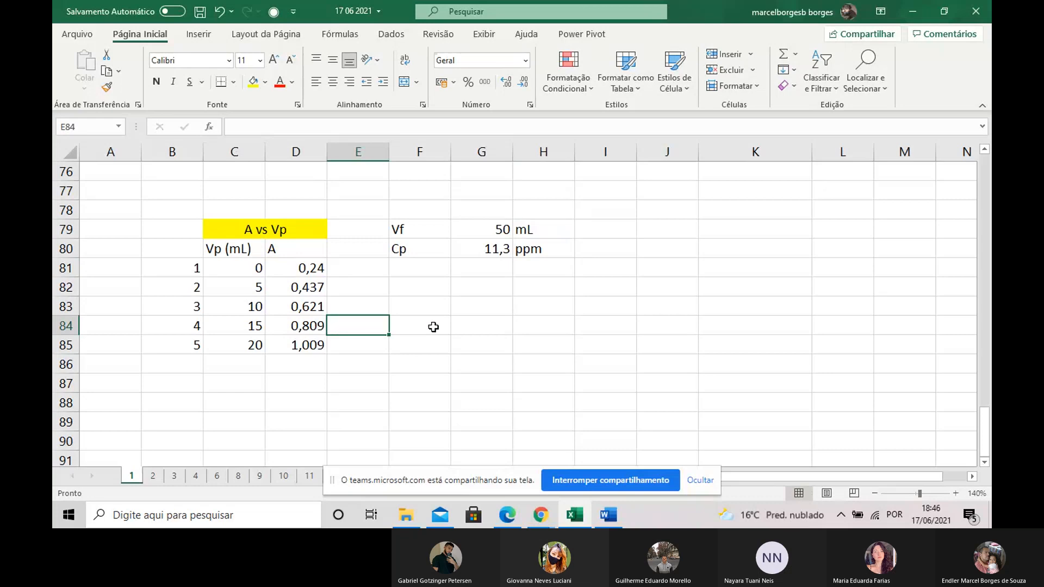
Calculate the diluted standard concentration in G83 with =(C81*$G$80)/G79 and fill the formula down to G87.
{"action": "left_click", "coordinate": [467, 316]}
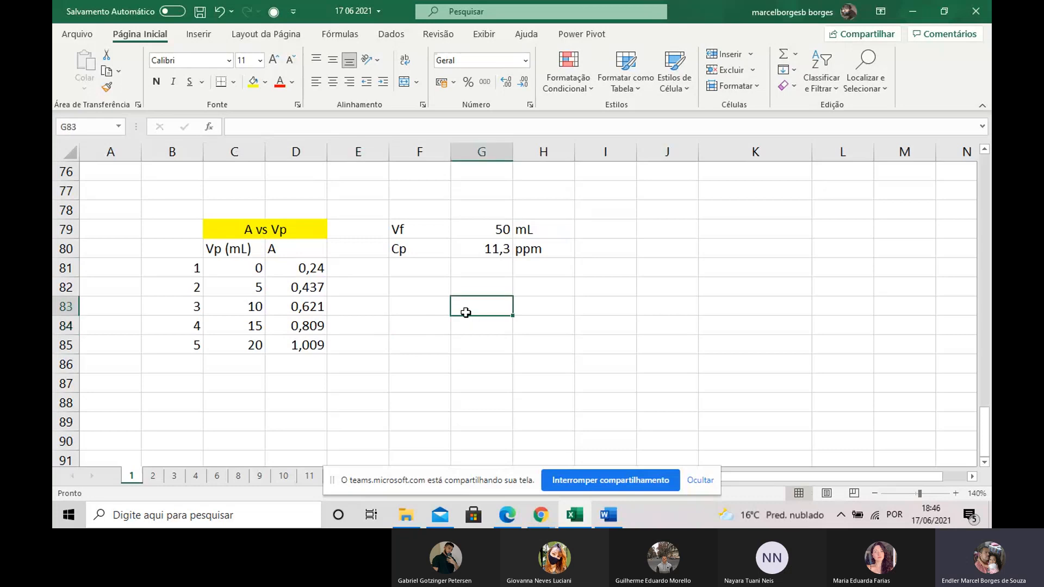
{"action": "type", "text": "="}
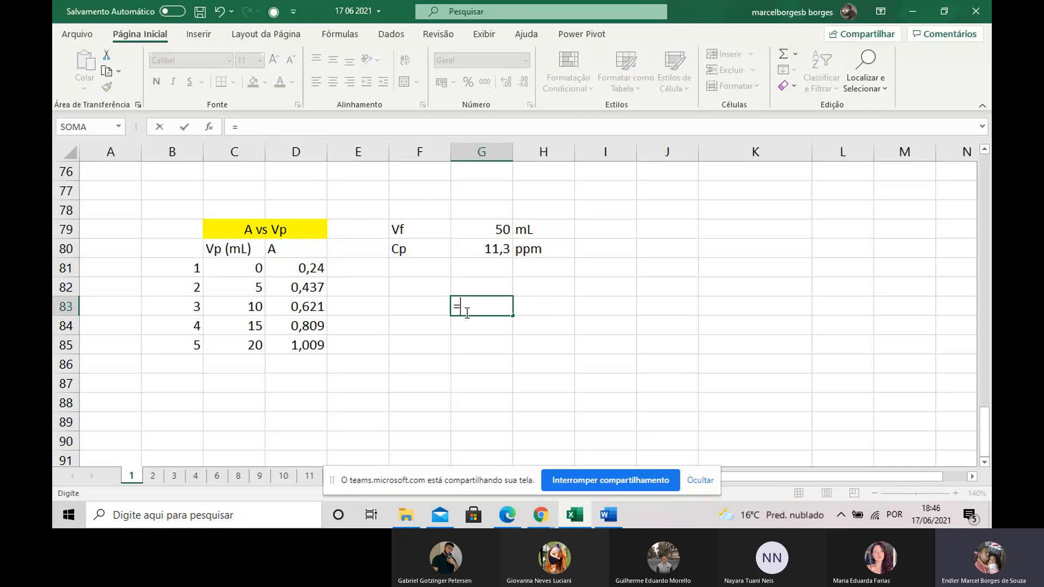
{"action": "type", "text": "("}
{"action": "left_click", "coordinate": [255, 267]}
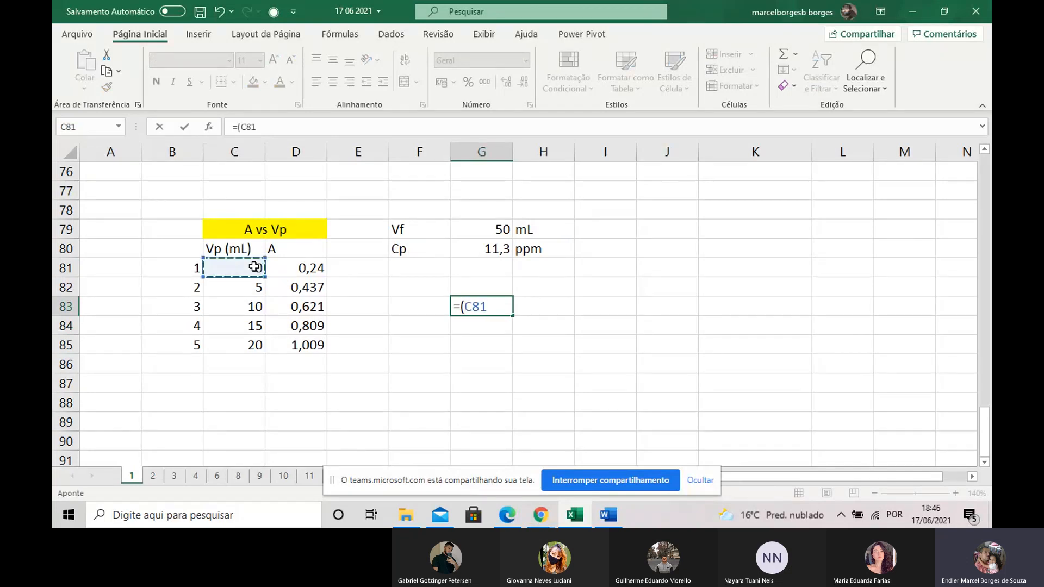
{"action": "type", "text": "*"}
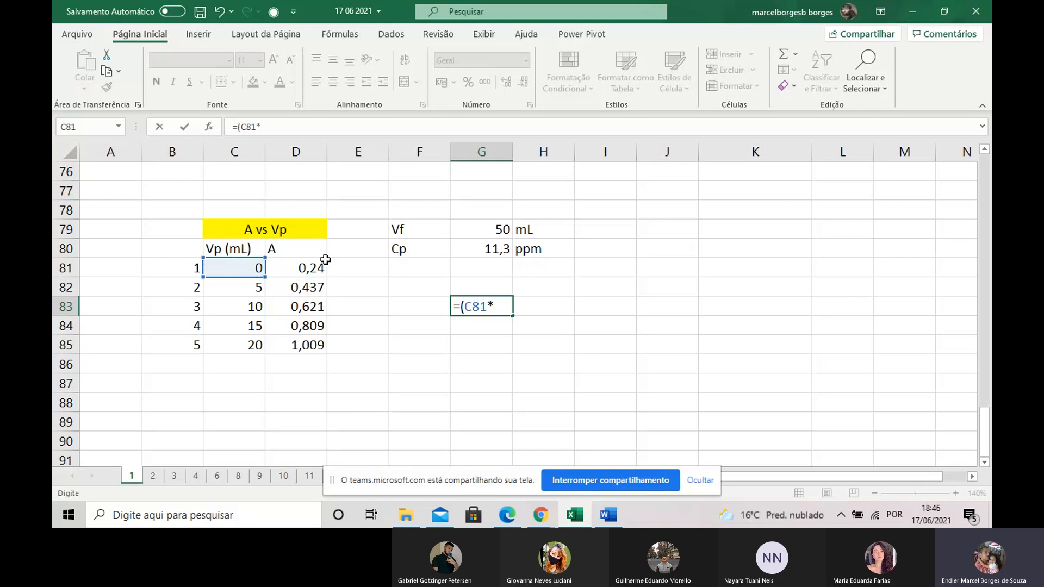
{"action": "left_click", "coordinate": [482, 249]}
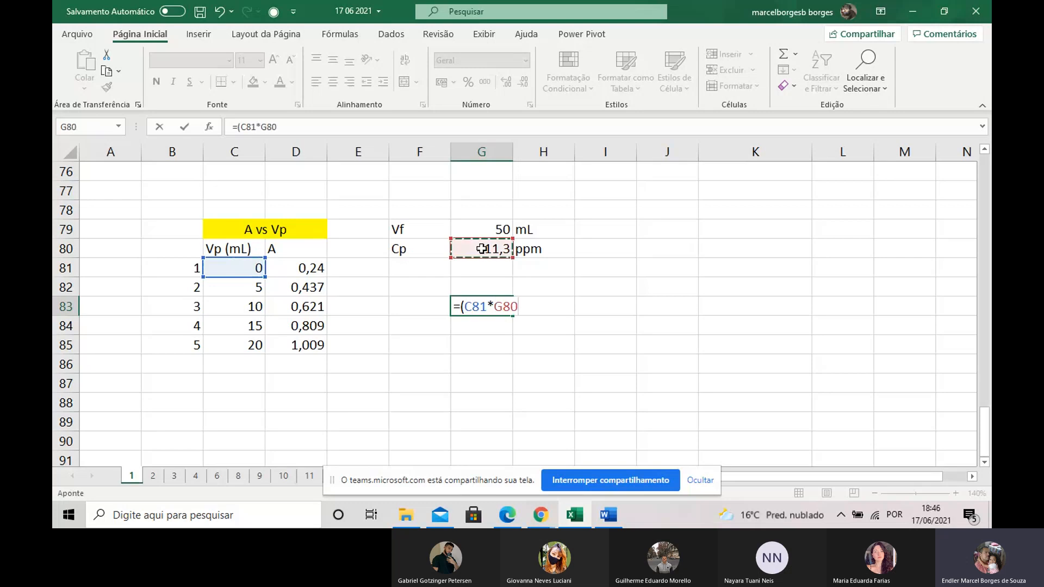
{"action": "key", "text": "F4"}
{"action": "type", "text": ")/"}
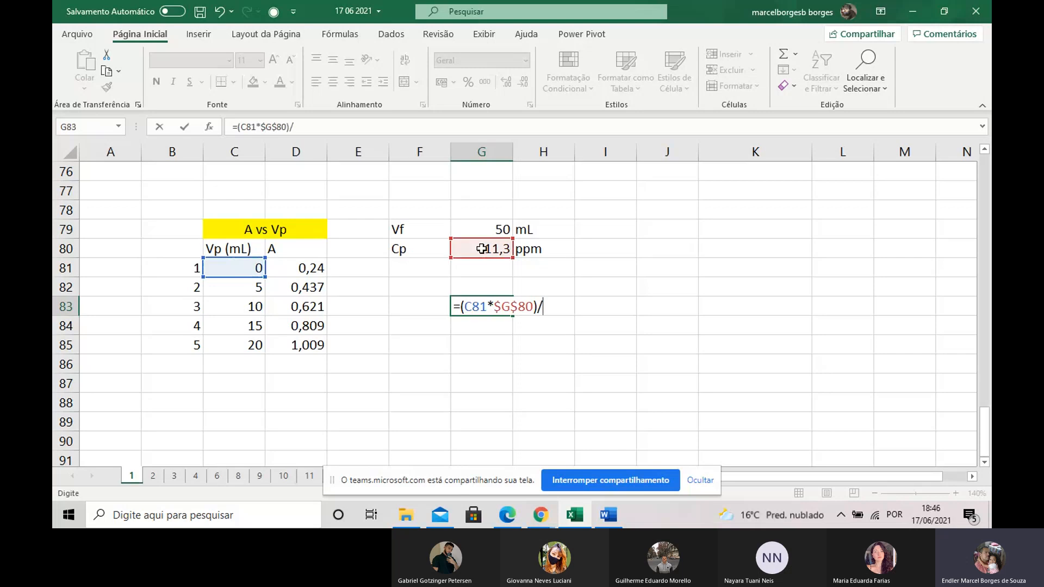
{"action": "left_click", "coordinate": [493, 228]}
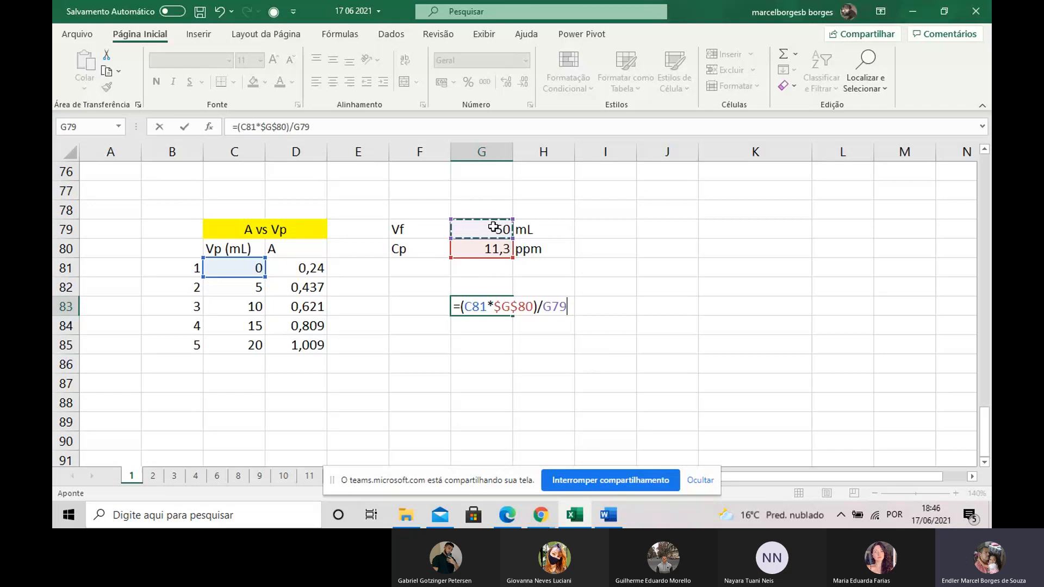
{"action": "key", "text": "Return"}
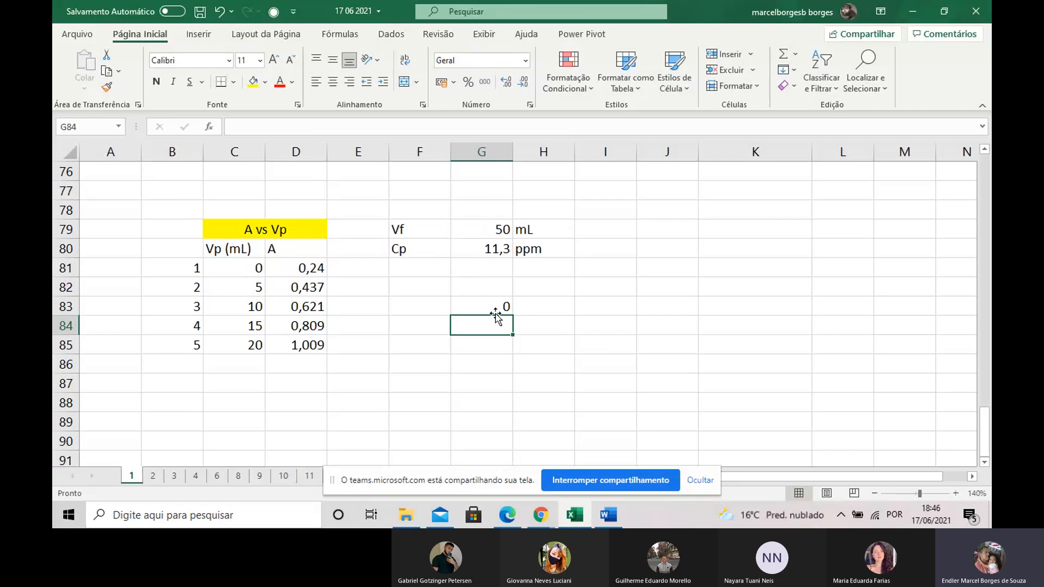
{"action": "left_click", "coordinate": [503, 310]}
{"action": "left_click_drag", "start_coordinate": [514, 315], "coordinate": [506, 388]}
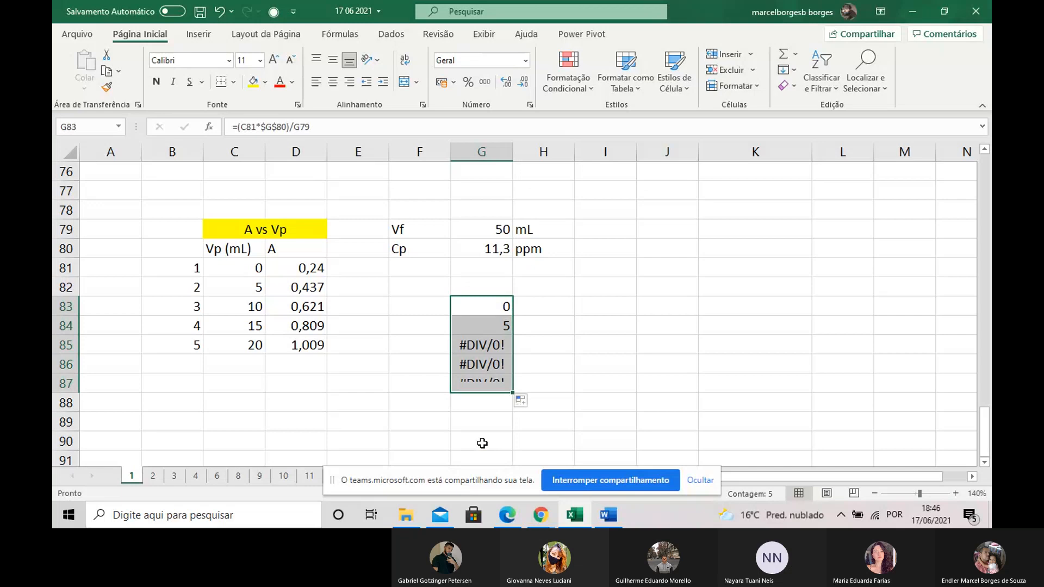
Make the G79 reference absolute in G83, giving =(C81*$G$80)/$G$79, and refill the formula down to G87.
{"action": "double_click", "coordinate": [507, 309]}
{"action": "left_click", "coordinate": [551, 308]}
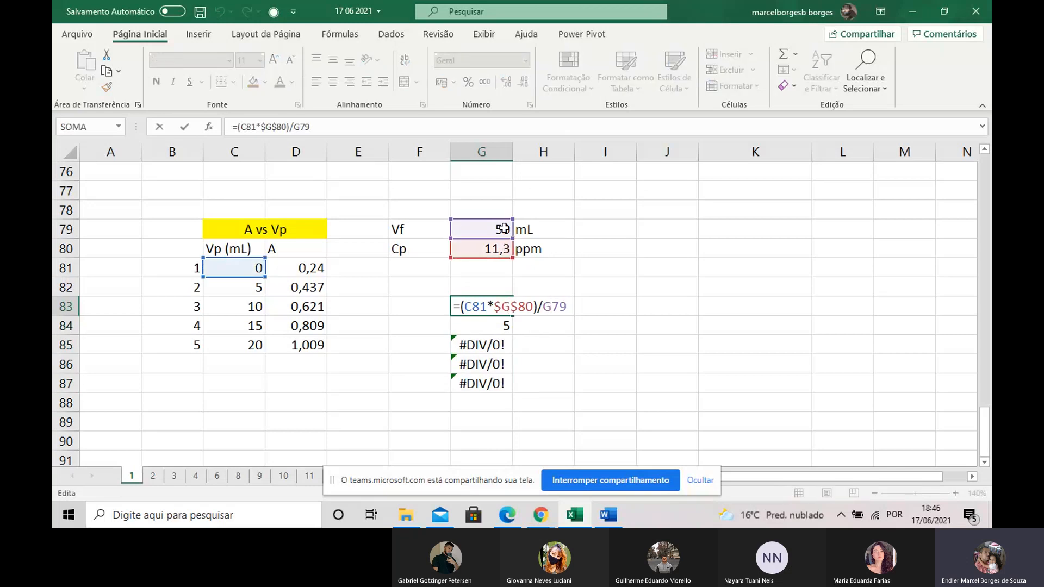
{"action": "key", "text": "F4"}
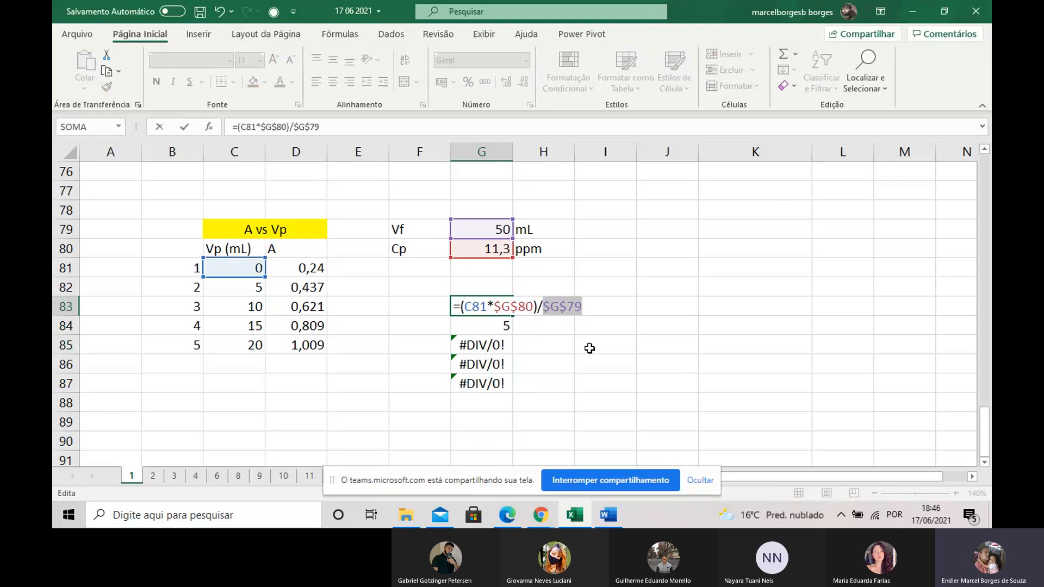
{"action": "key", "text": "Return"}
{"action": "left_click", "coordinate": [506, 311]}
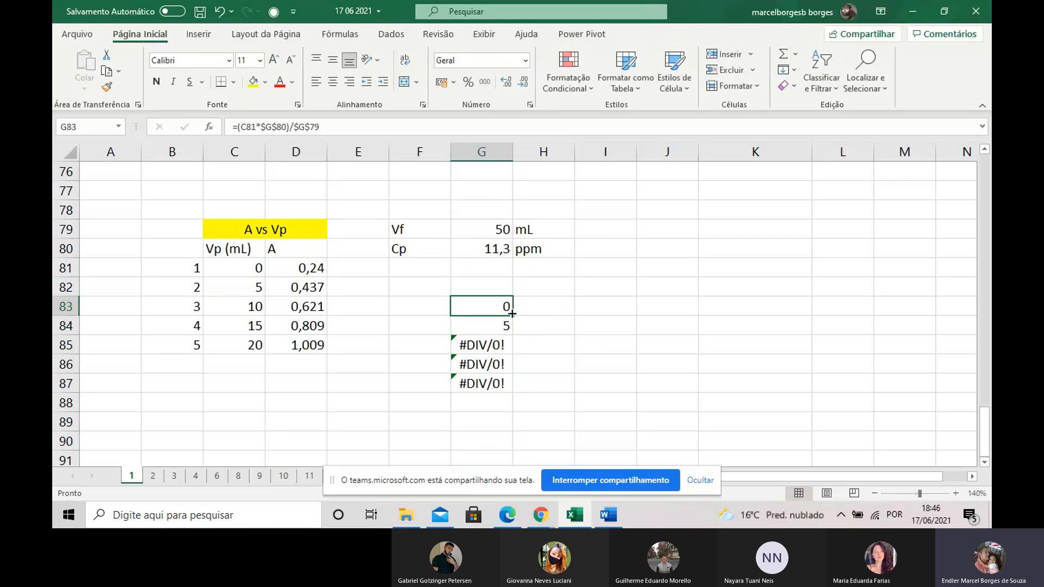
{"action": "left_click_drag", "start_coordinate": [512, 315], "coordinate": [501, 380]}
{"action": "key", "text": "Down"}
{"action": "key", "text": "Down"}
{"action": "key", "text": "Down"}
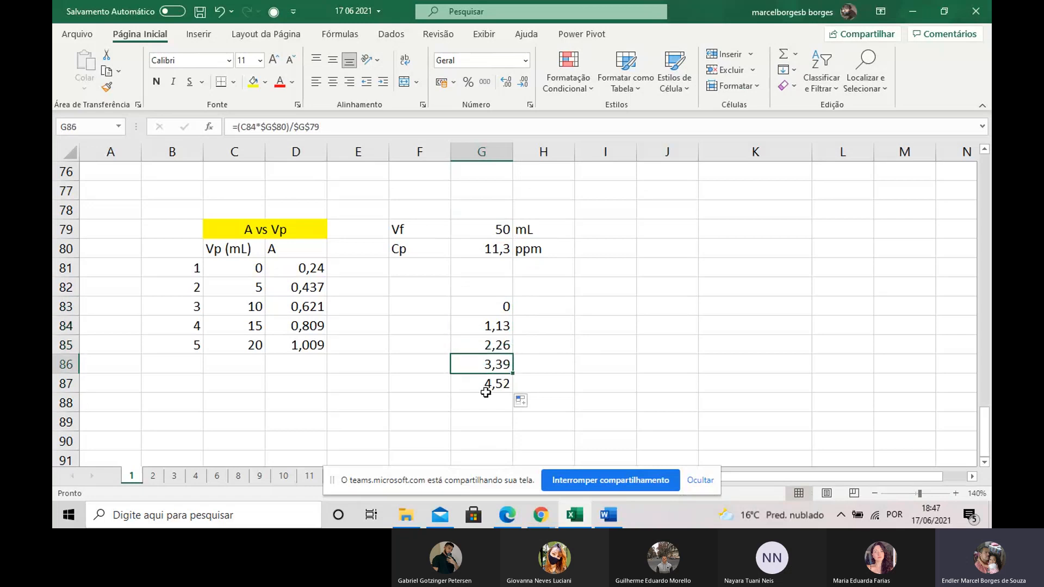
{"action": "key", "text": "Down"}
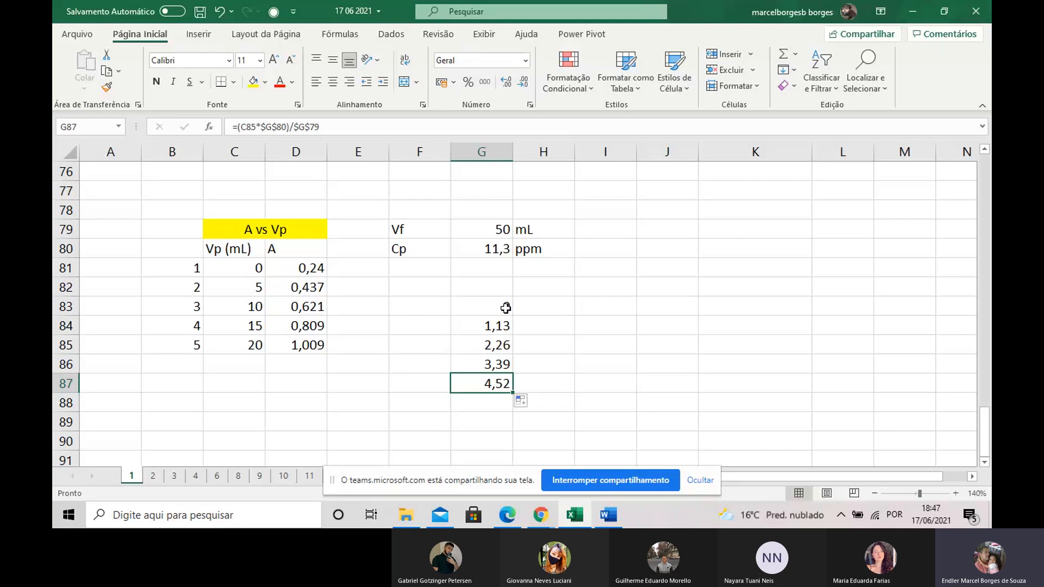
{"action": "left_click_drag", "start_coordinate": [505, 309], "coordinate": [506, 391]}
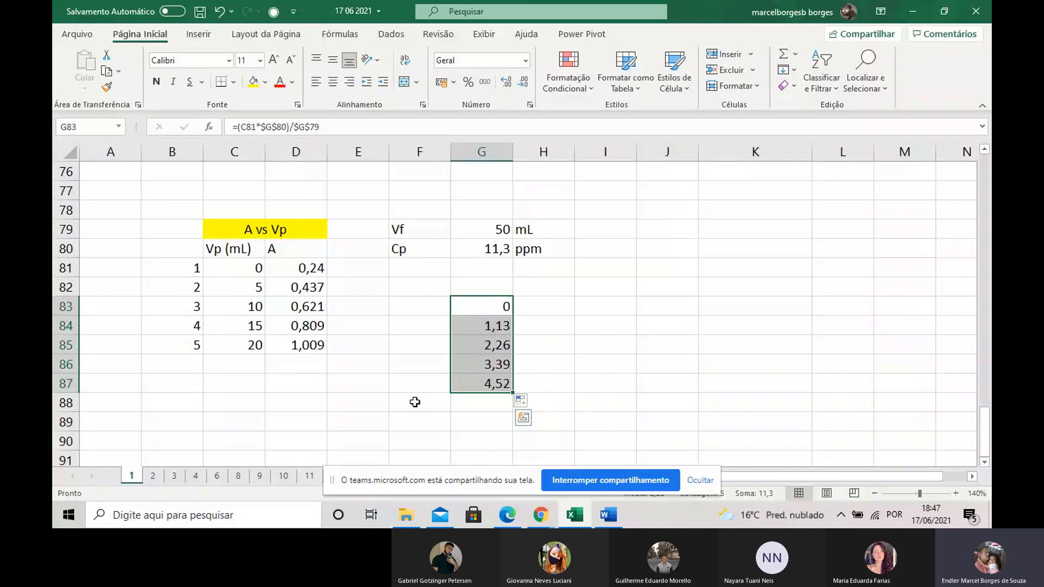
Bring the absorbance values beside the concentrations by entering =D81 in H83 and filling it down to H87.
{"action": "left_click", "coordinate": [536, 303]}
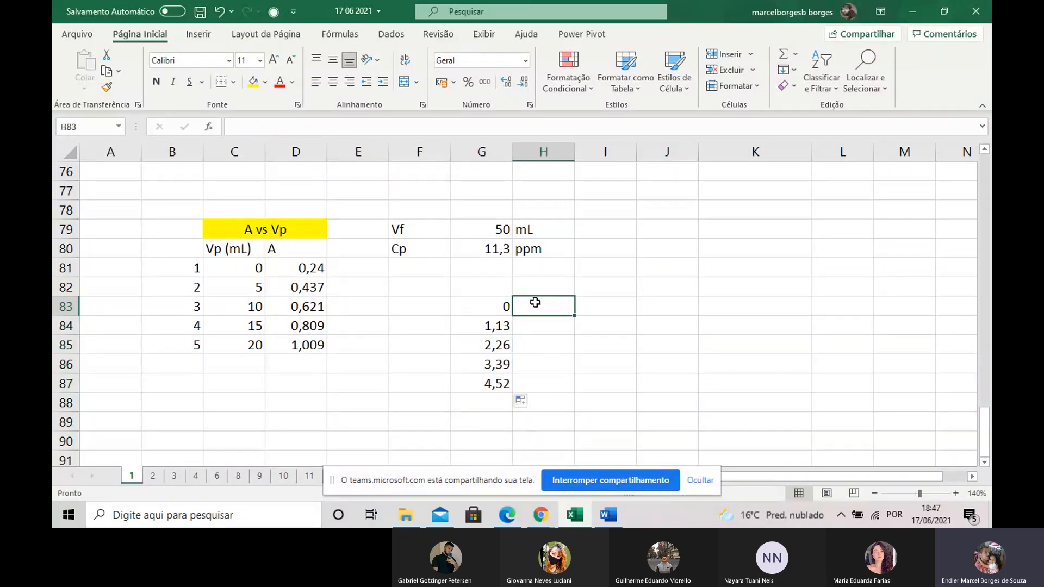
{"action": "type", "text": "="}
{"action": "left_click", "coordinate": [311, 266]}
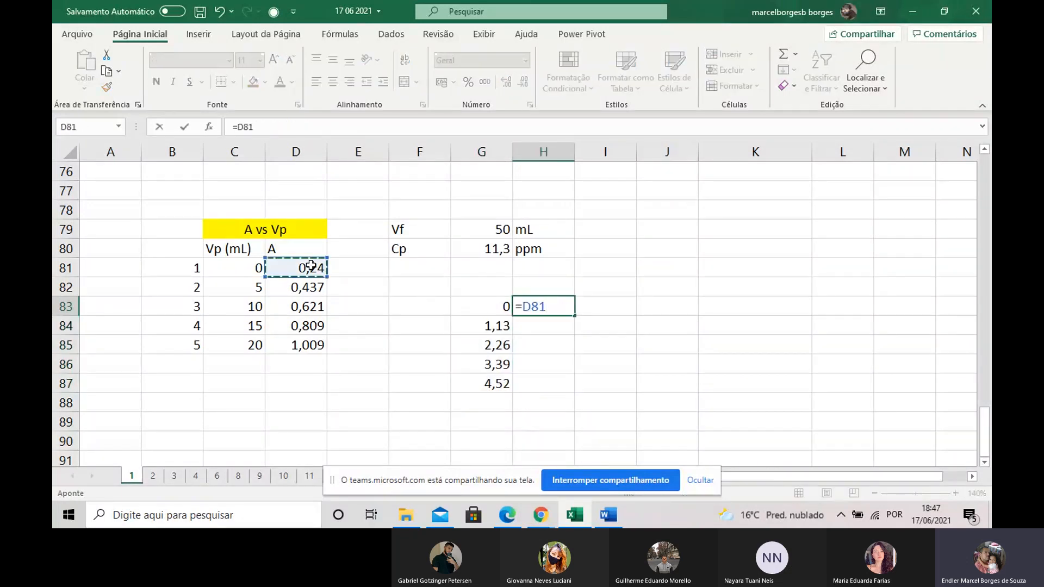
{"action": "key", "text": "Return"}
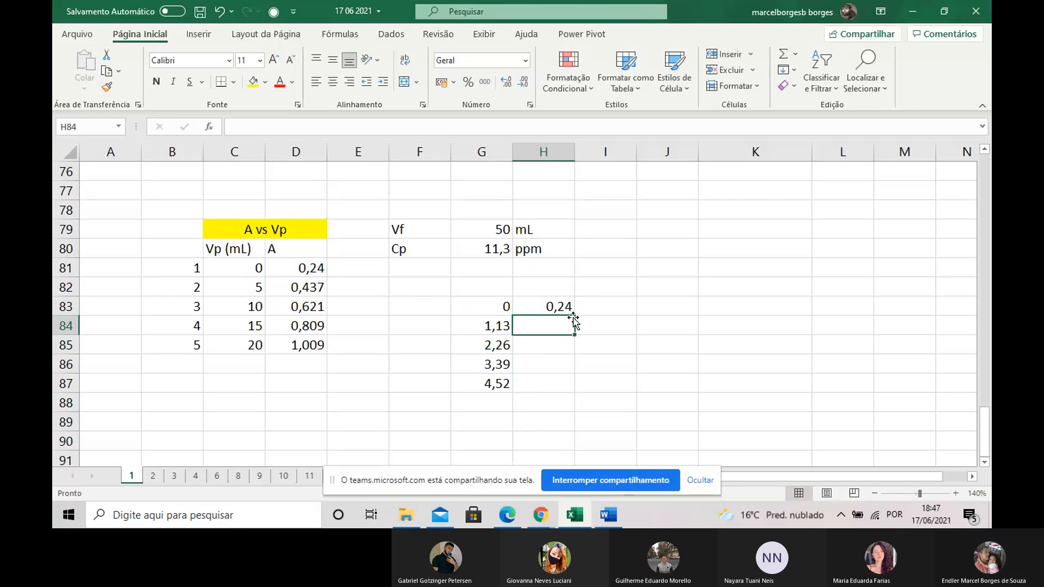
{"action": "left_click", "coordinate": [571, 313]}
{"action": "left_click_drag", "start_coordinate": [575, 317], "coordinate": [566, 386]}
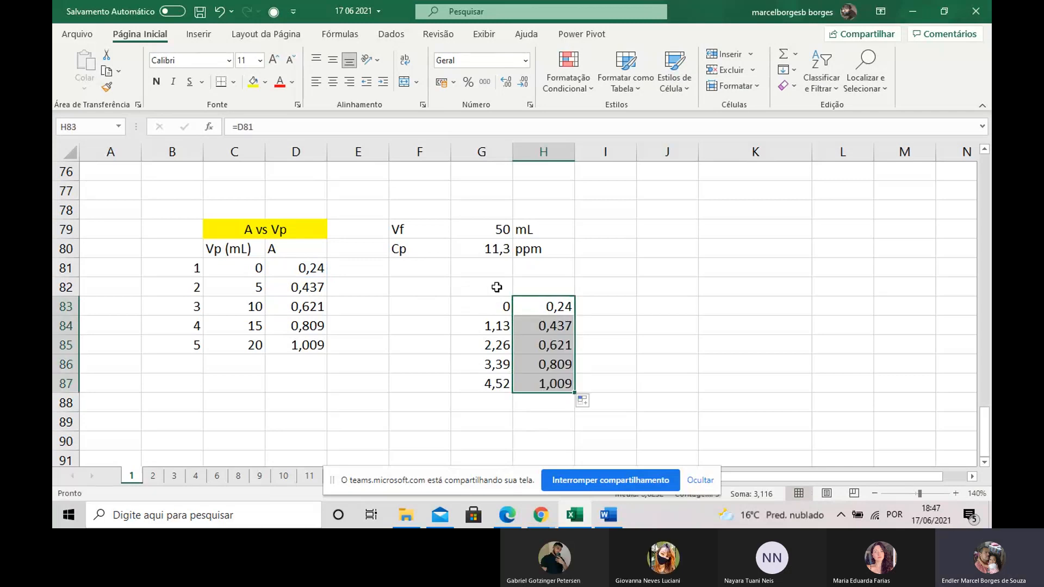
Label the new table's columns with "C Fe (+3)" in G82 and "A" in H82.
{"action": "left_click", "coordinate": [496, 287]}
{"action": "type", "text": "C"}
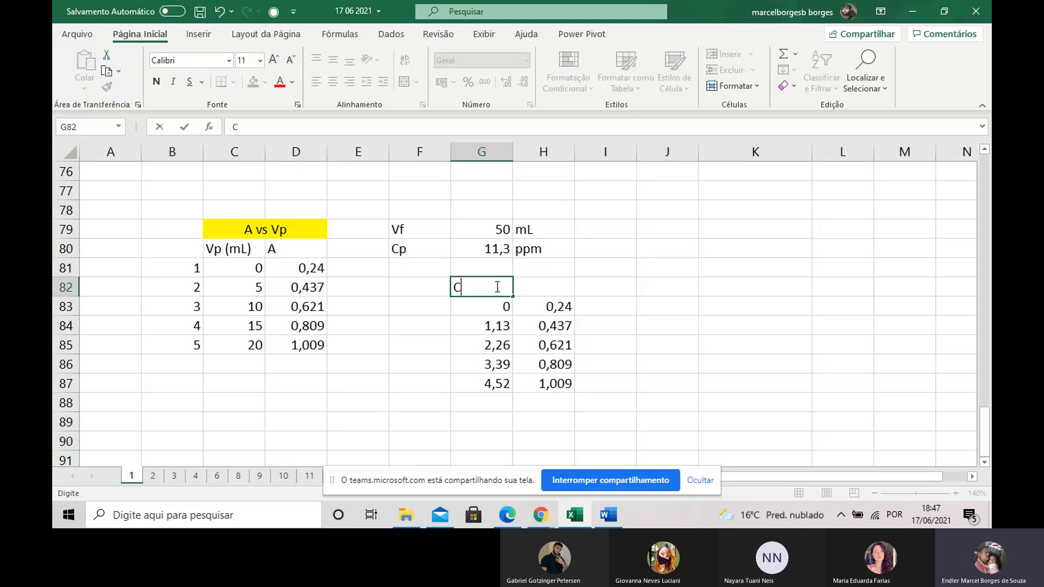
{"action": "type", "text": "F3"}
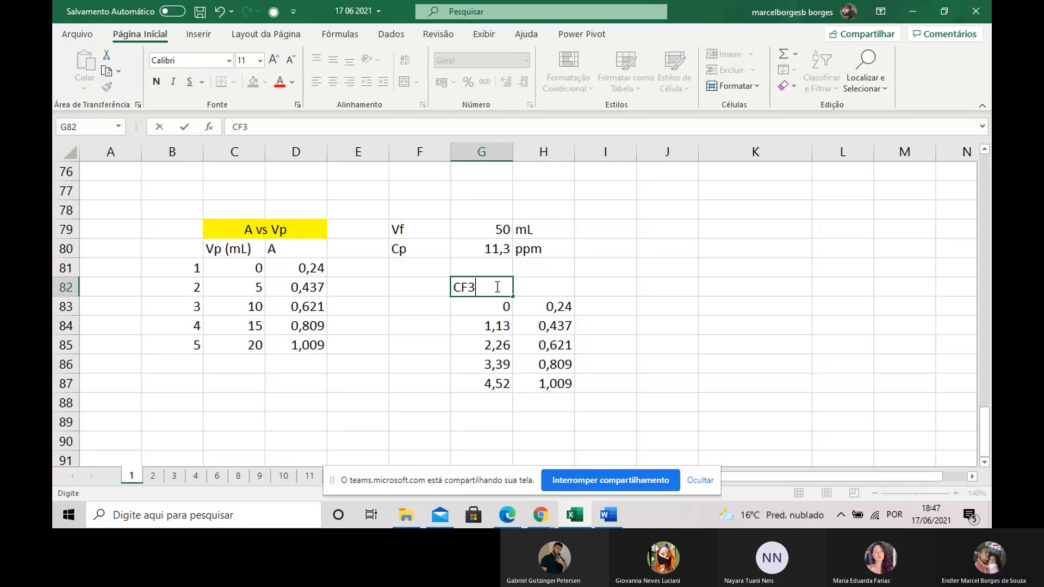
{"action": "key", "text": "BackSpace"}
{"action": "key", "text": "BackSpace"}
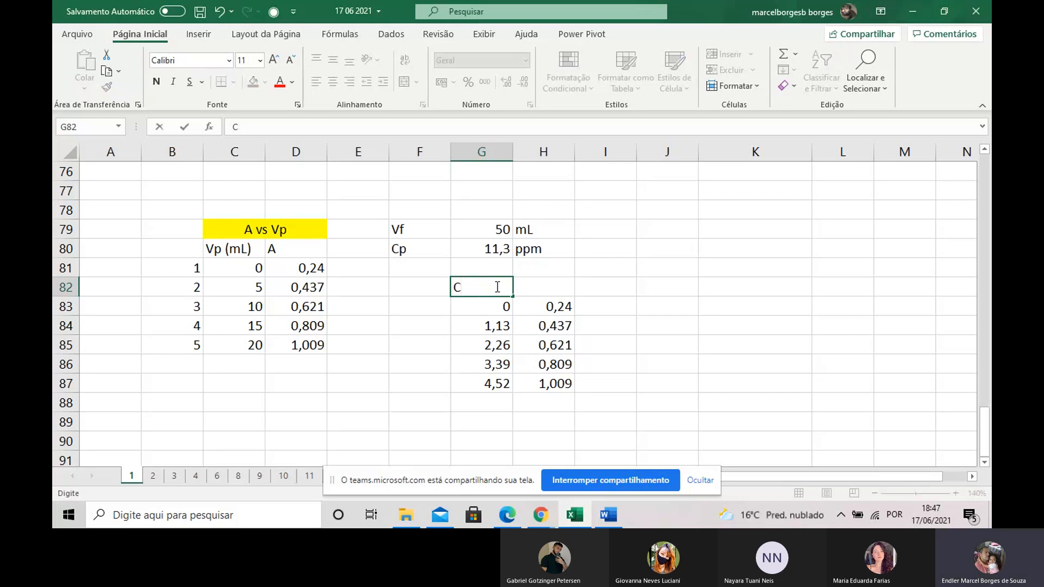
{"action": "key", "text": "BackSpace"}
{"action": "type", "text": "C Fe (="}
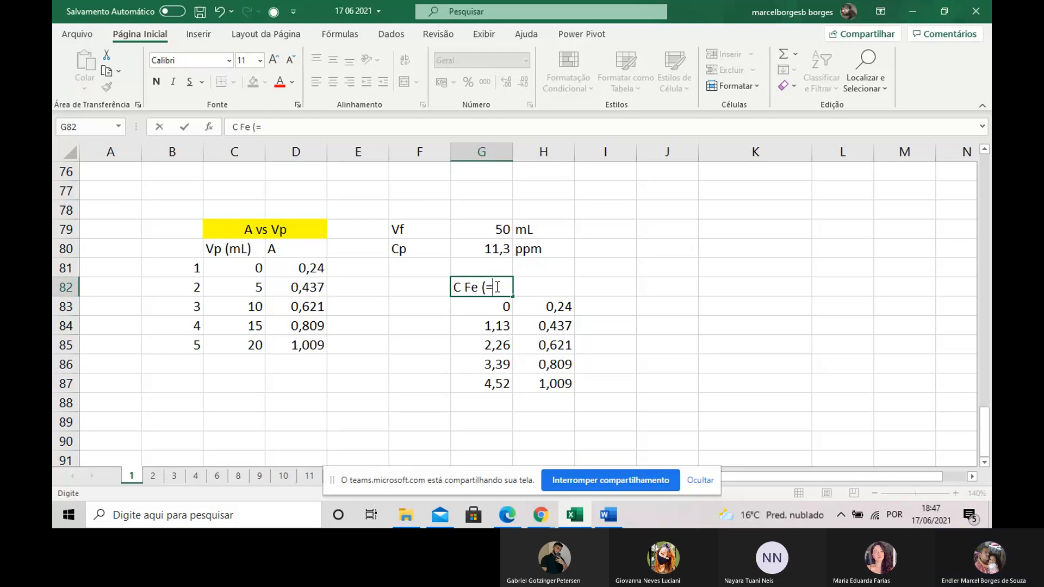
{"action": "key", "text": "BackSpace"}
{"action": "type", "text": "+3)"}
{"action": "left_click", "coordinate": [554, 288]}
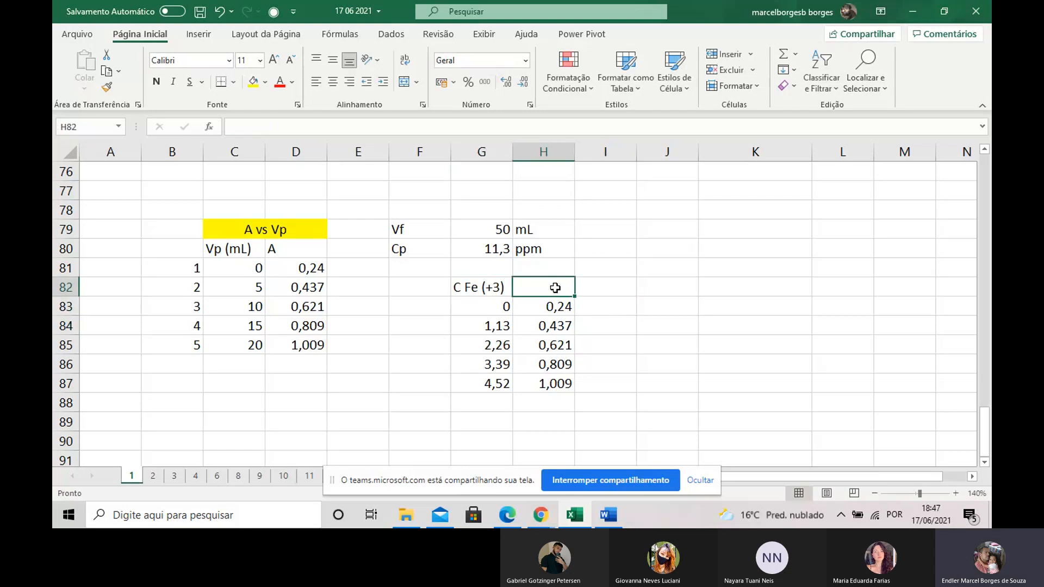
{"action": "type", "text": "A"}
{"action": "left_click", "coordinate": [604, 307]}
{"action": "left_click", "coordinate": [601, 326]}
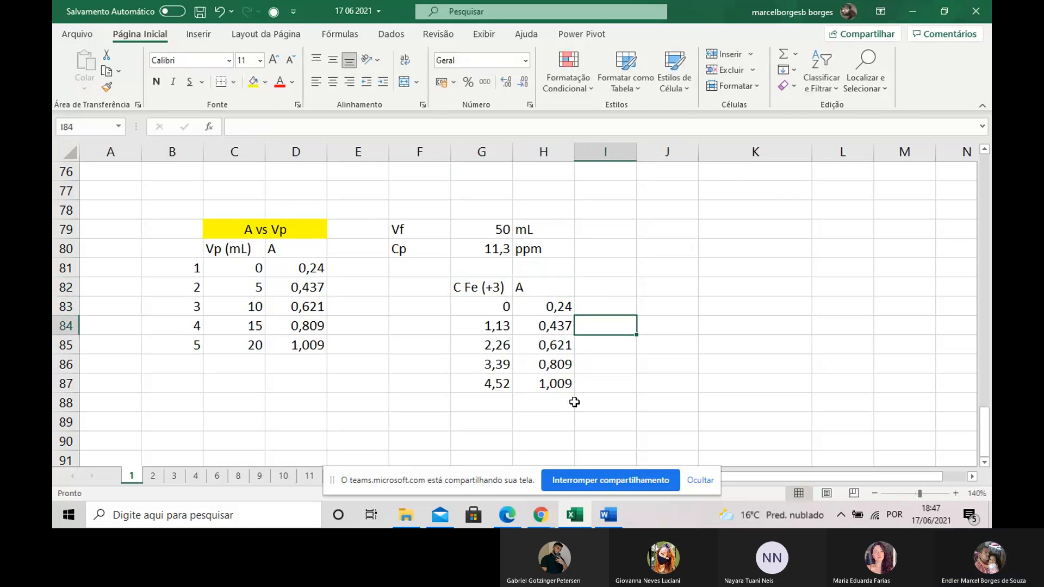
Insert a scatter chart of markers only from the concentration and absorbance data in G83:H87.
{"action": "left_click", "coordinate": [489, 307]}
{"action": "left_click_drag", "start_coordinate": [488, 307], "coordinate": [558, 384]}
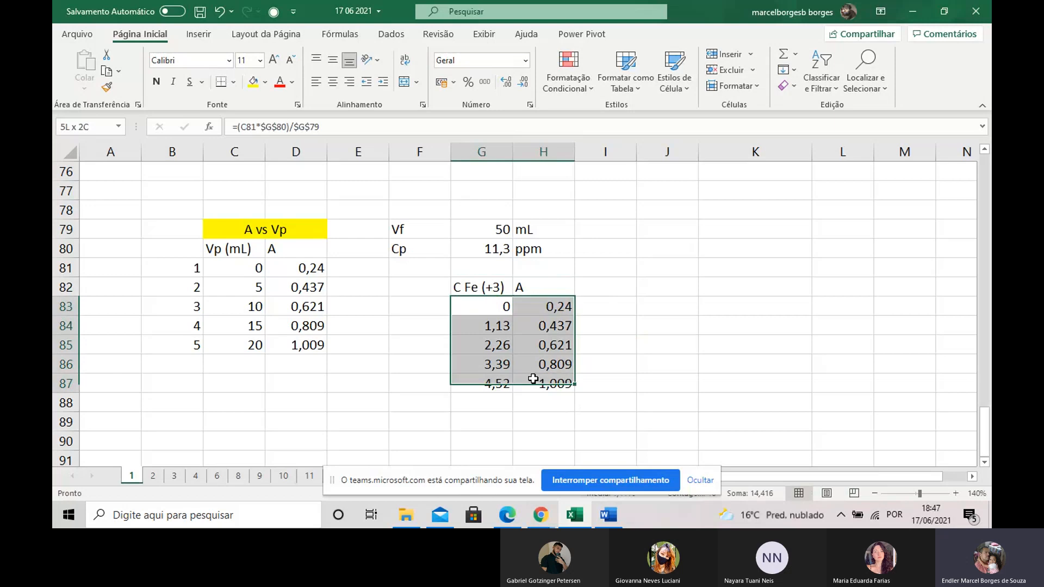
{"action": "left_click", "coordinate": [199, 34]}
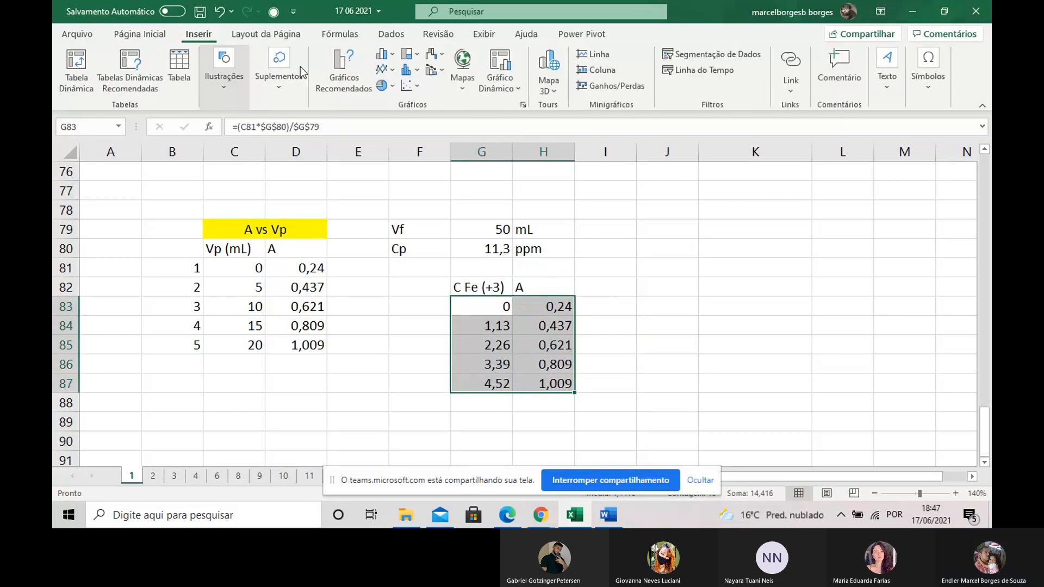
{"action": "left_click", "coordinate": [409, 86]}
{"action": "left_click", "coordinate": [419, 134]}
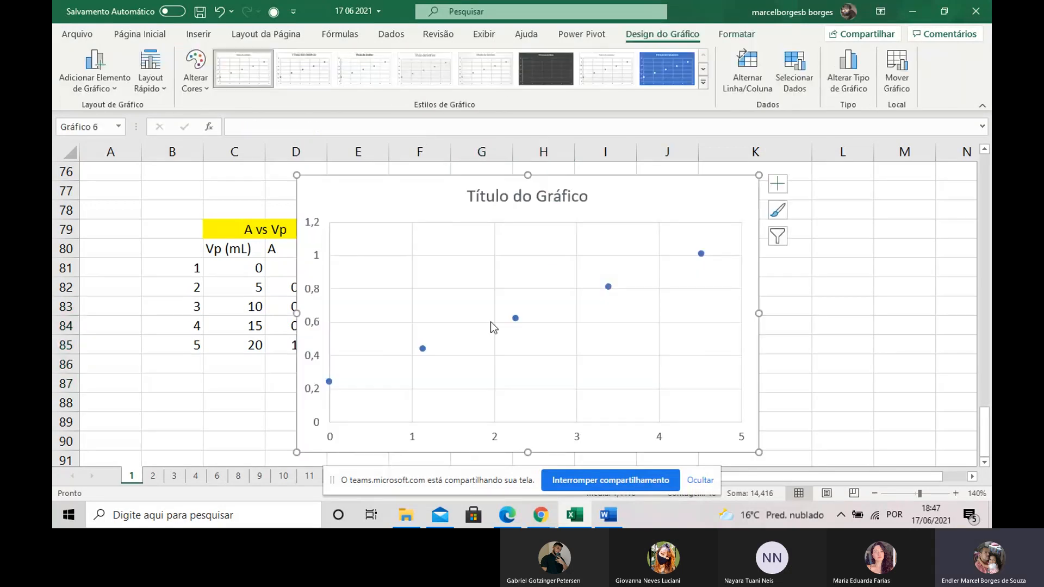
Set the minimum limit of the chart's horizontal axis to -3,0.
{"action": "left_click", "coordinate": [661, 438]}
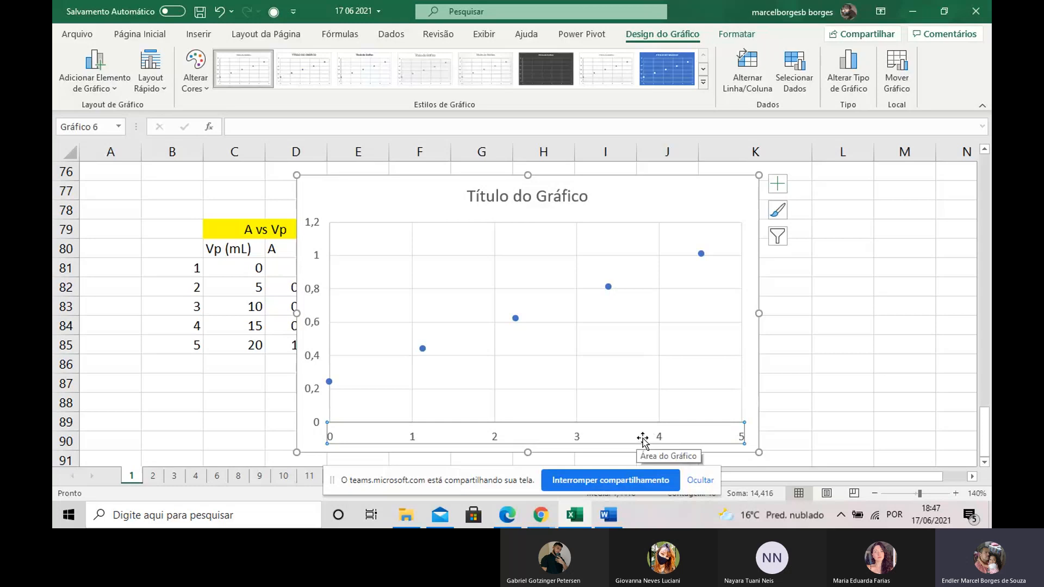
{"action": "right_click", "coordinate": [642, 439]}
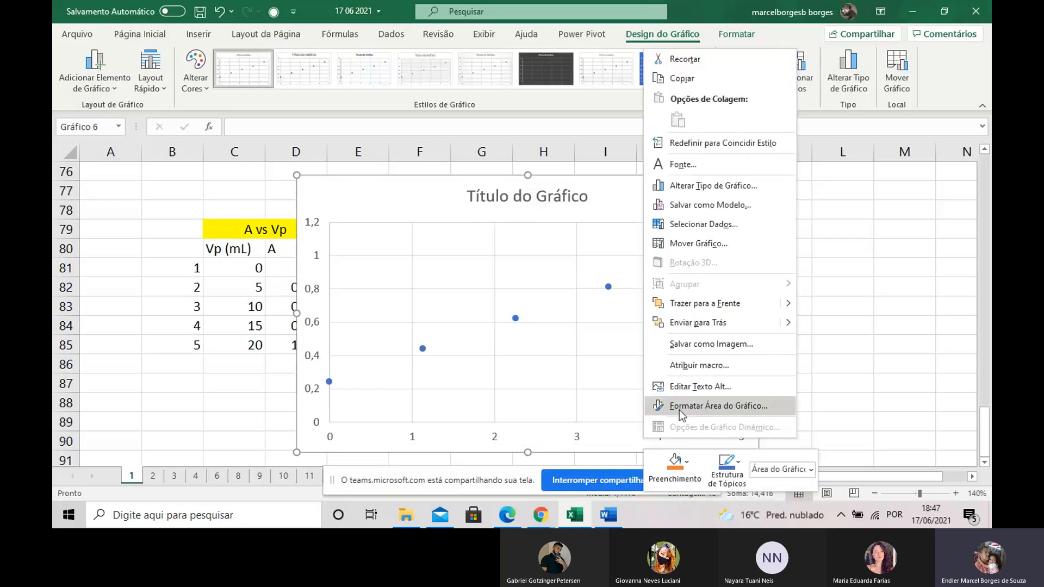
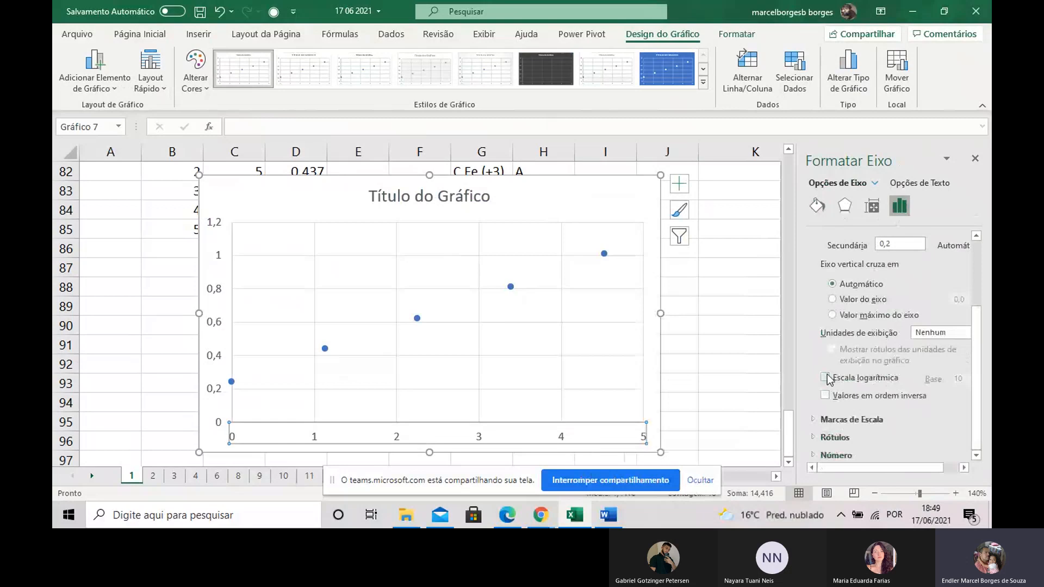
{"action": "scroll", "coordinate": [870, 326], "scroll_direction": "up", "scroll_amount": 3}
{"action": "left_click", "coordinate": [881, 269]}
{"action": "type", "text": "-30"}
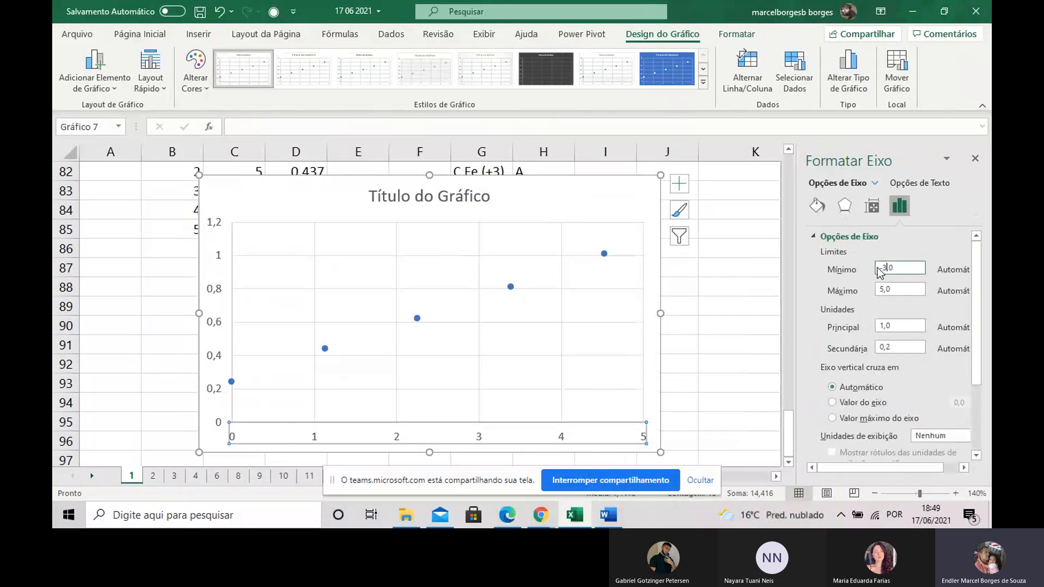
{"action": "key", "text": "Return"}
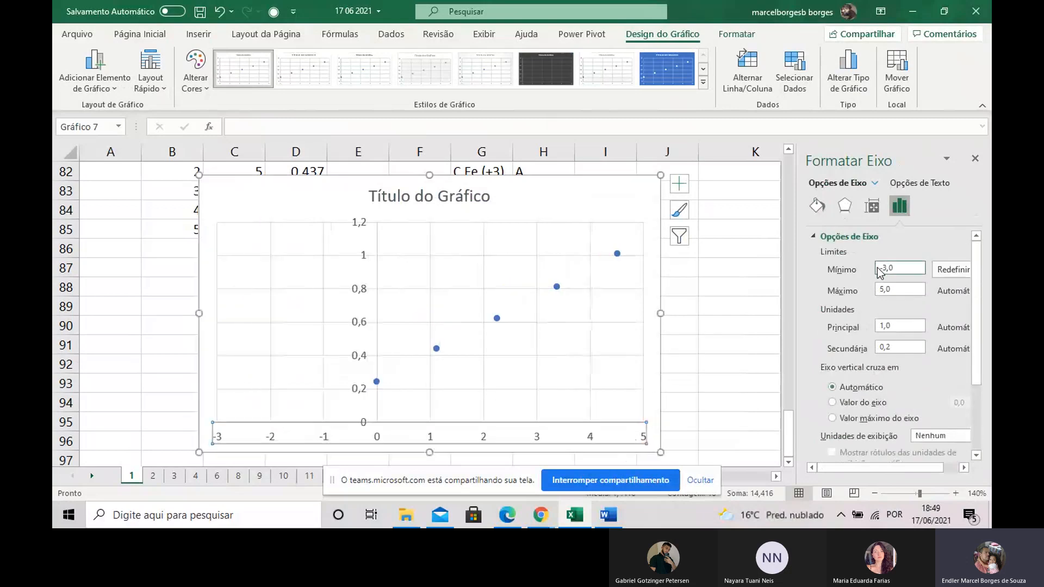
Add a linear trendline to the data series with its equation and R-squared value displayed, and delete the chart title.
{"action": "left_click", "coordinate": [558, 287]}
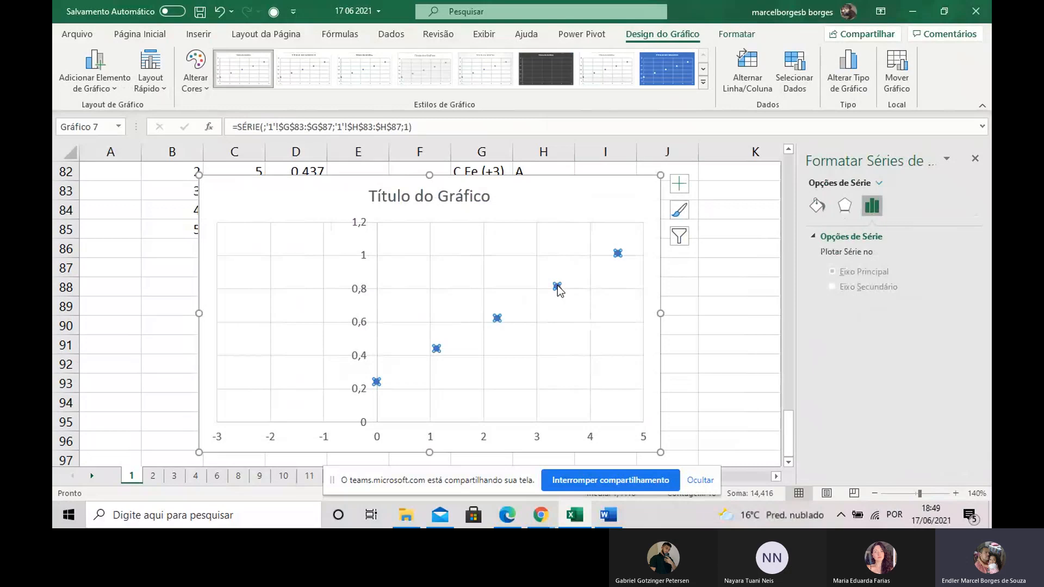
{"action": "right_click", "coordinate": [557, 287]}
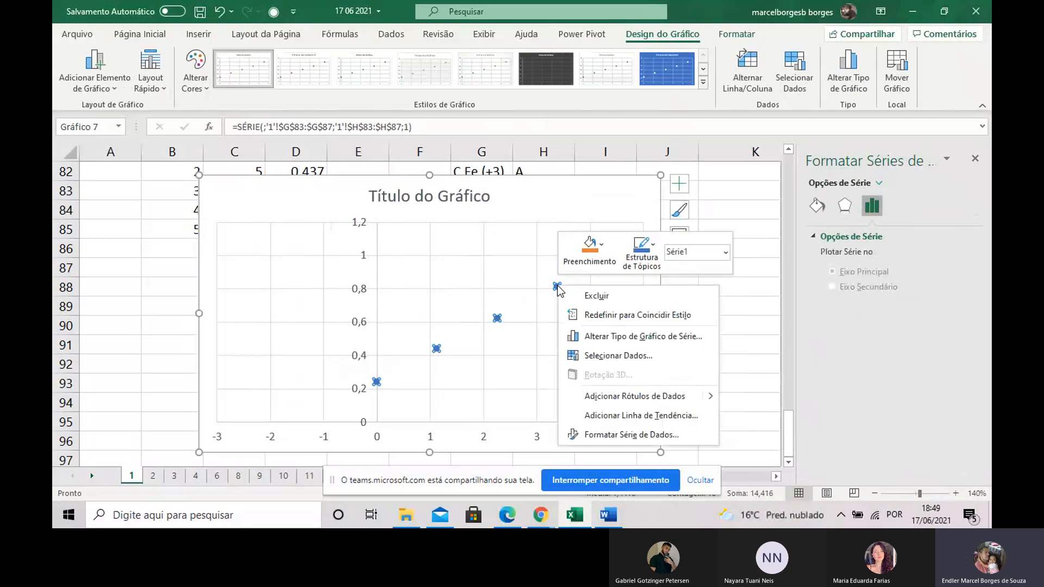
{"action": "left_click", "coordinate": [582, 410]}
{"action": "scroll", "coordinate": [827, 453], "scroll_direction": "down", "scroll_amount": 3}
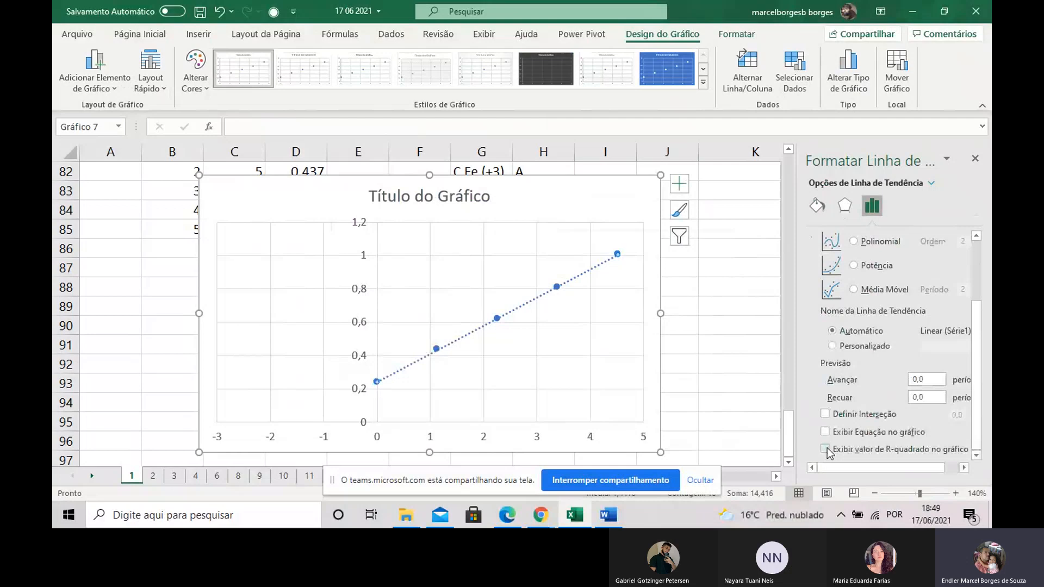
{"action": "left_click", "coordinate": [825, 450]}
{"action": "left_click", "coordinate": [825, 432]}
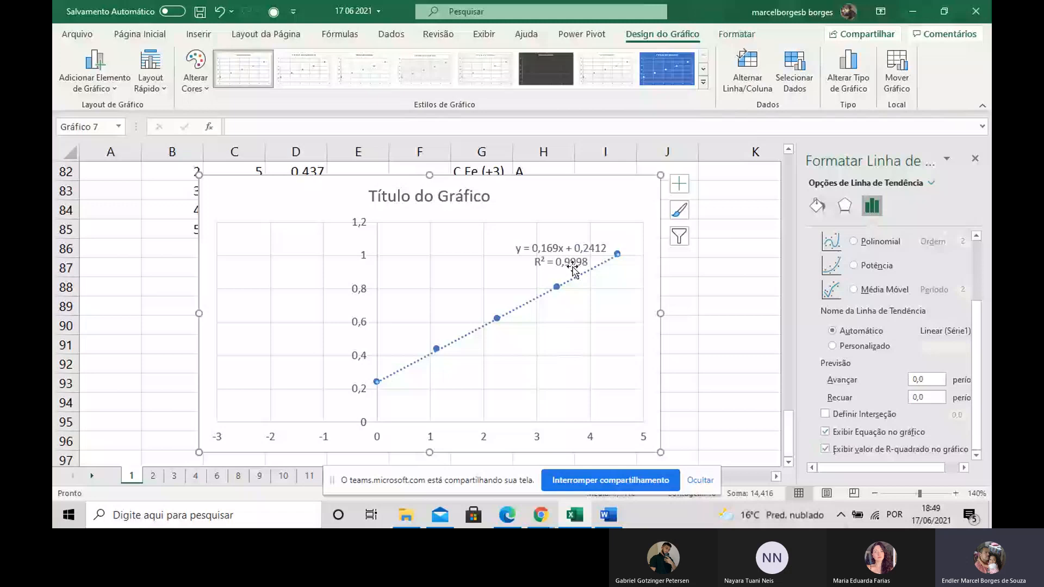
{"action": "left_click", "coordinate": [439, 184]}
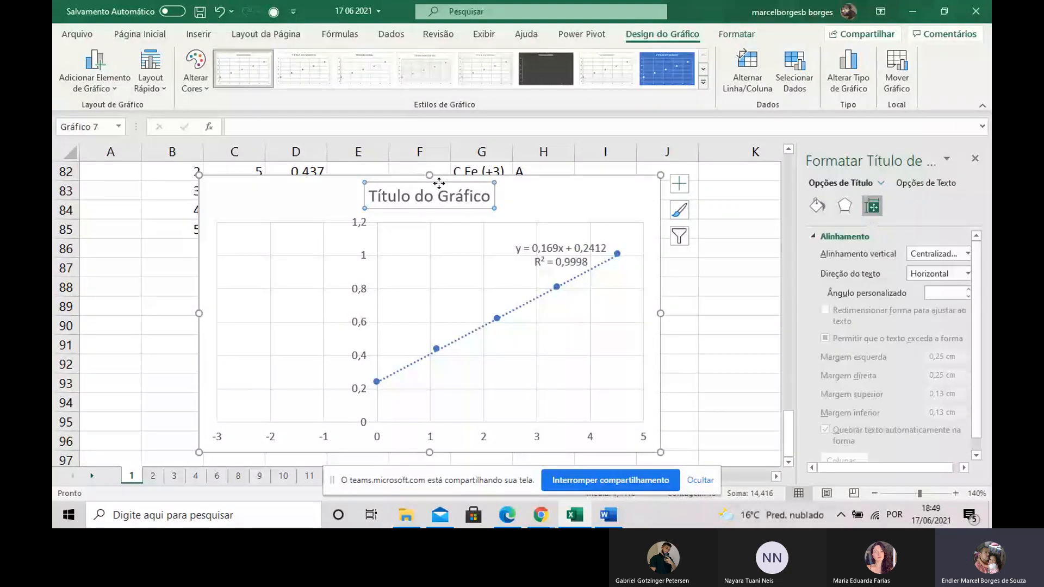
{"action": "key", "text": "Delete"}
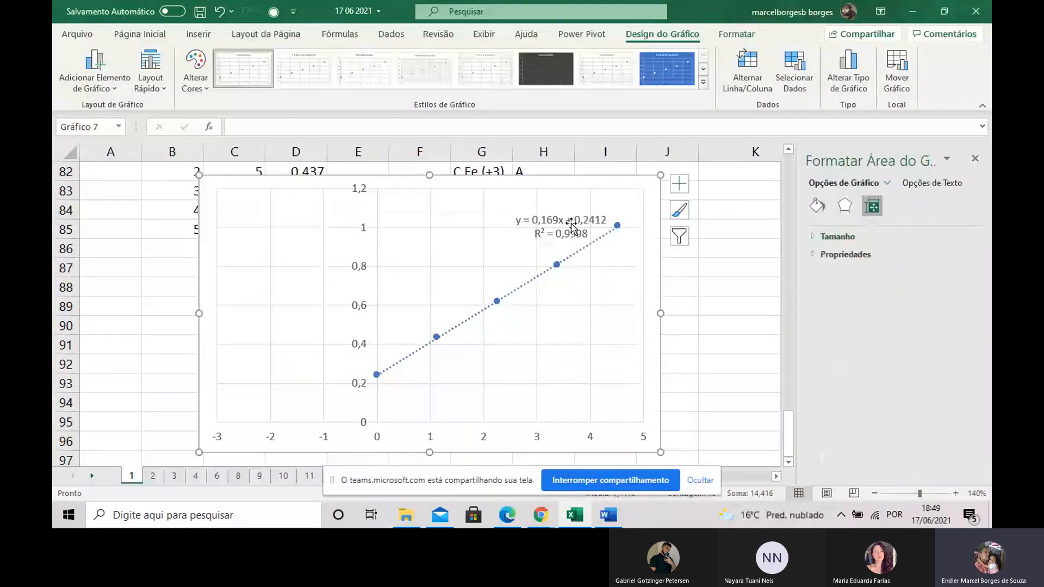
Draw a straight line extending the trendline from the first point to the horizontal axis at about -1,4, and move the chart below the data table.
{"action": "left_click", "coordinate": [195, 36]}
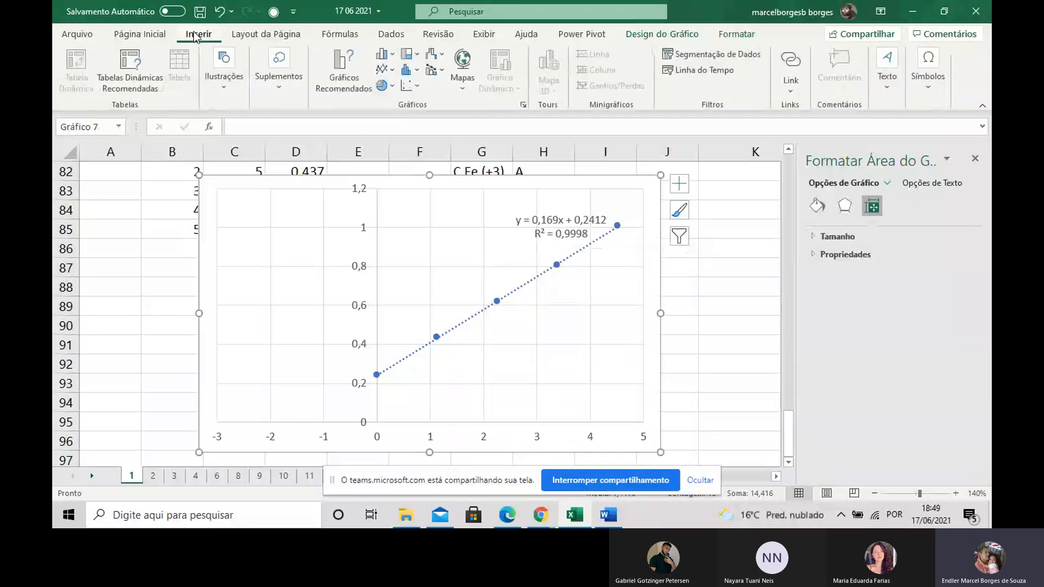
{"action": "left_click", "coordinate": [227, 105]}
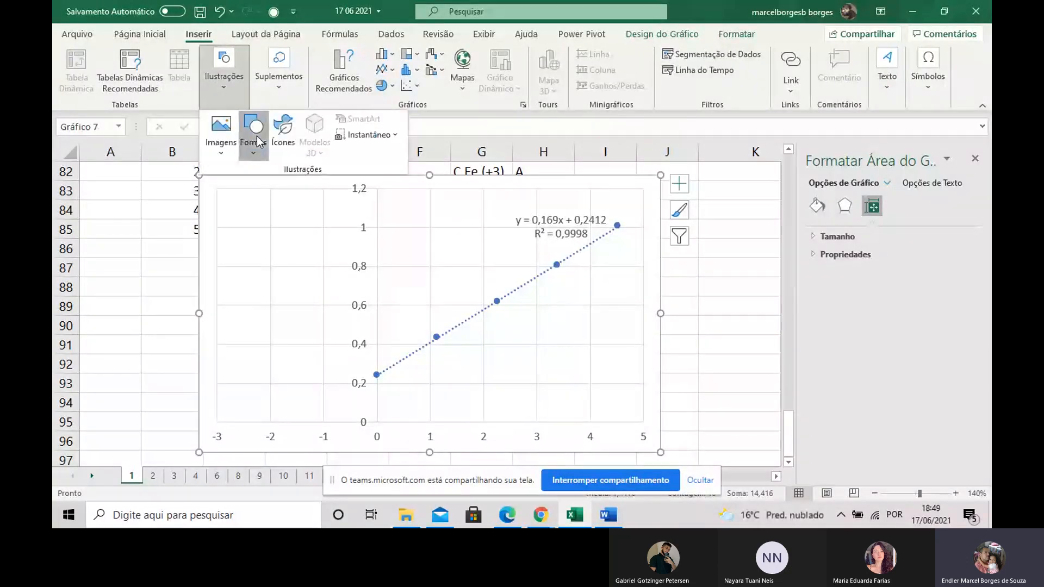
{"action": "left_click", "coordinate": [257, 142]}
{"action": "left_click", "coordinate": [263, 184]}
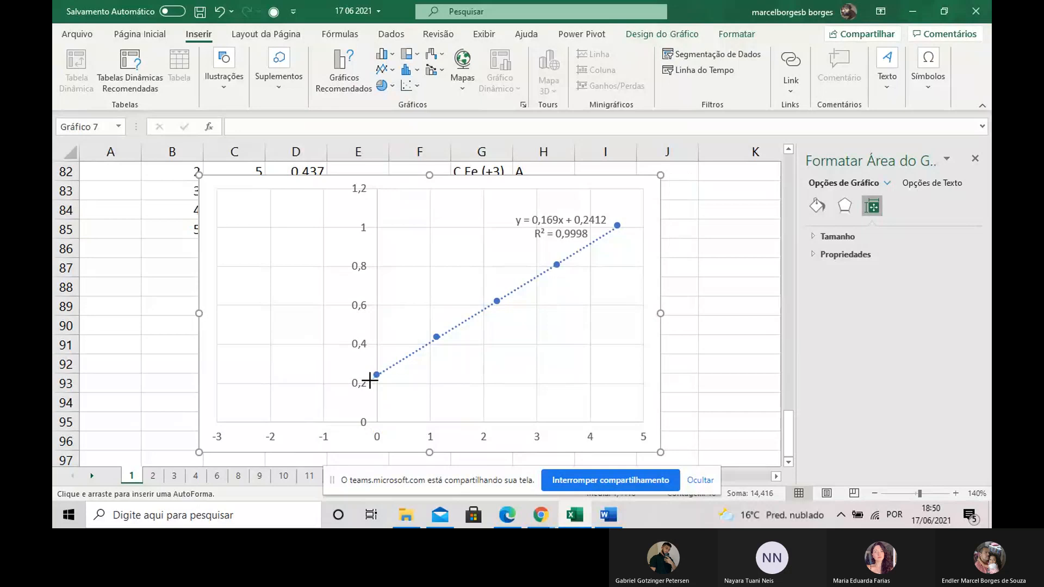
{"action": "mouse_move", "coordinate": [372, 375]}
{"action": "left_mouse_down"}
{"action": "mouse_move", "coordinate": [291, 419]}
{"action": "mouse_move", "coordinate": [301, 423]}
{"action": "left_mouse_up"}
{"action": "left_click", "coordinate": [728, 305]}
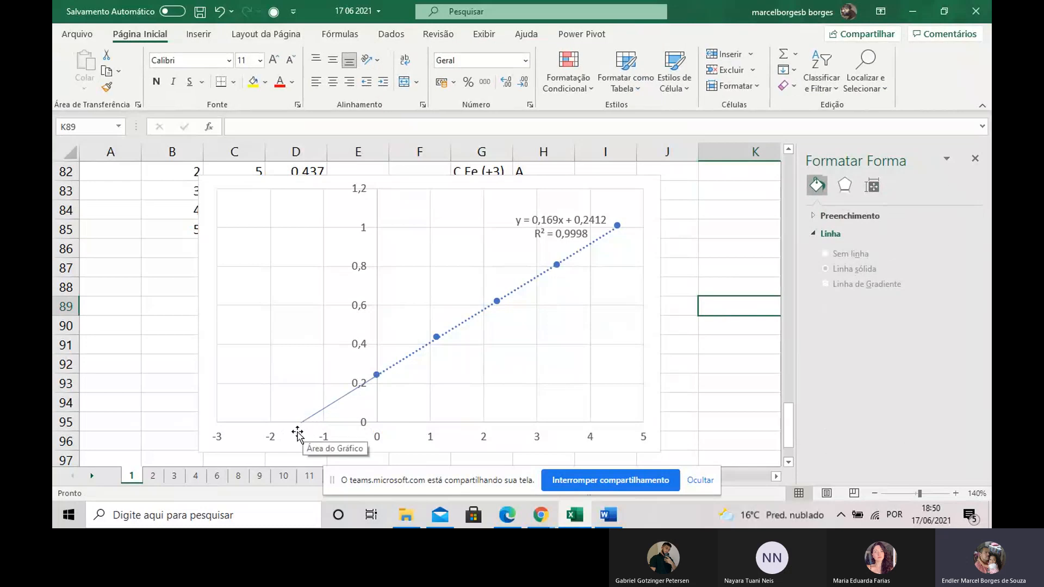
{"action": "left_click_drag", "start_coordinate": [401, 177], "coordinate": [403, 303]}
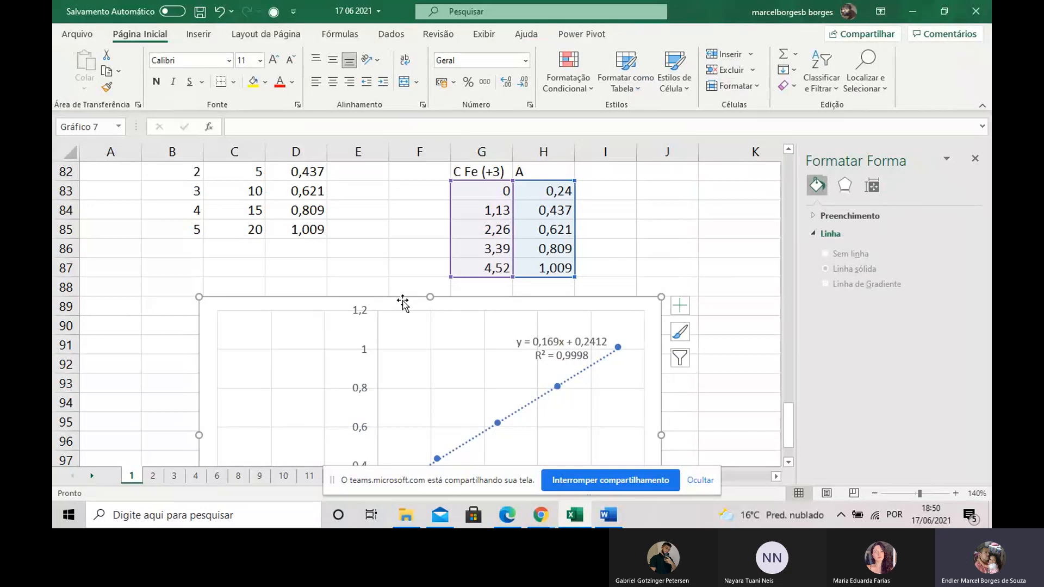
Merge and center cells I82:J82 and enter the line equation "y = ax + b" there.
{"action": "left_click_drag", "start_coordinate": [631, 194], "coordinate": [669, 189]}
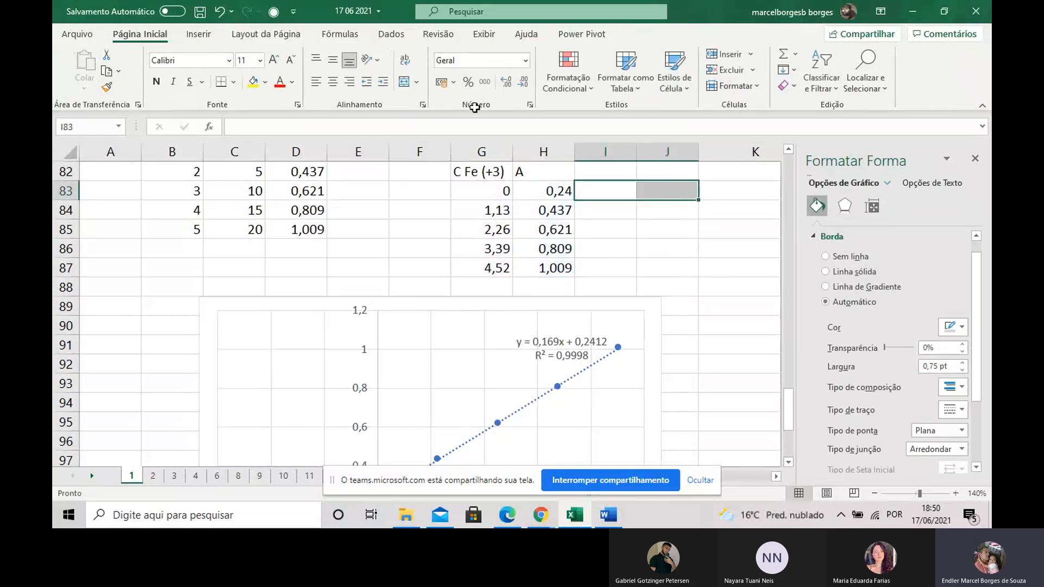
{"action": "left_click_drag", "start_coordinate": [613, 171], "coordinate": [669, 172]}
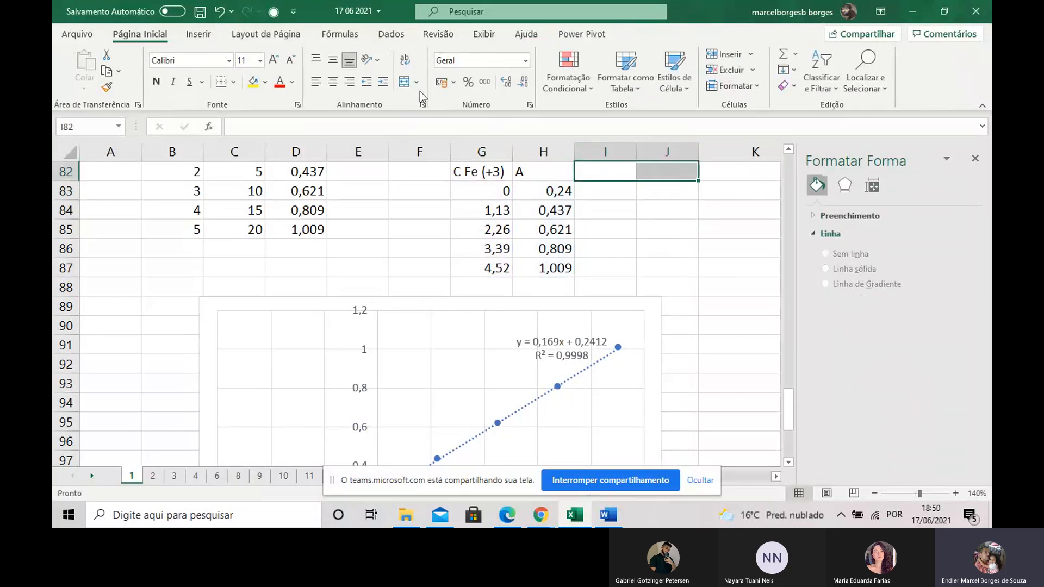
{"action": "left_click", "coordinate": [403, 81]}
{"action": "type", "text": "y"}
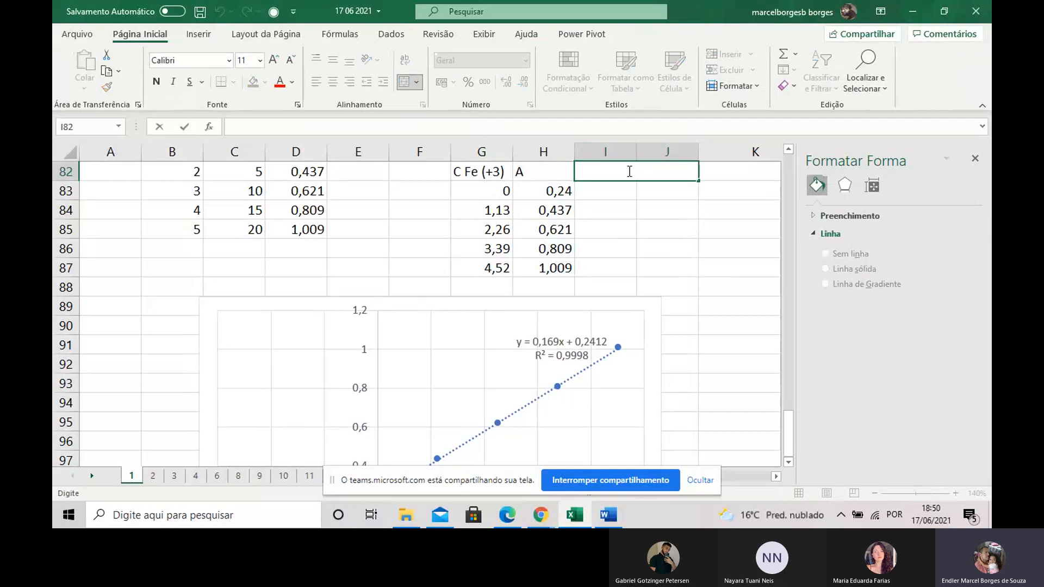
{"action": "type", "text": " ="}
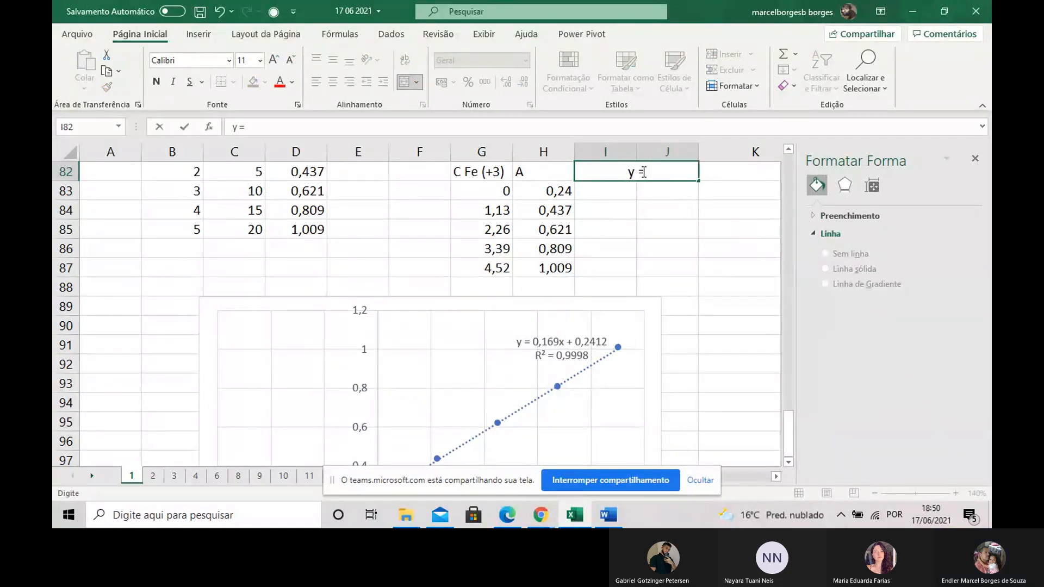
{"action": "type", "text": " ax + b"}
{"action": "left_click", "coordinate": [636, 239]}
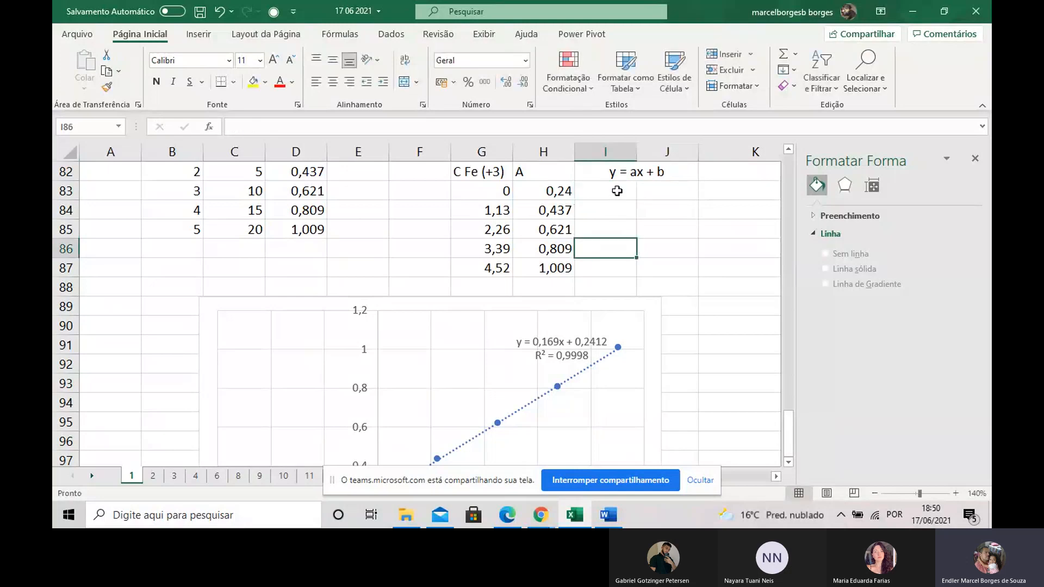
Merge and center cells I83:J83 and enter "0 = ax + b" there.
{"action": "left_click_drag", "start_coordinate": [610, 191], "coordinate": [669, 191]}
{"action": "left_click", "coordinate": [404, 81]}
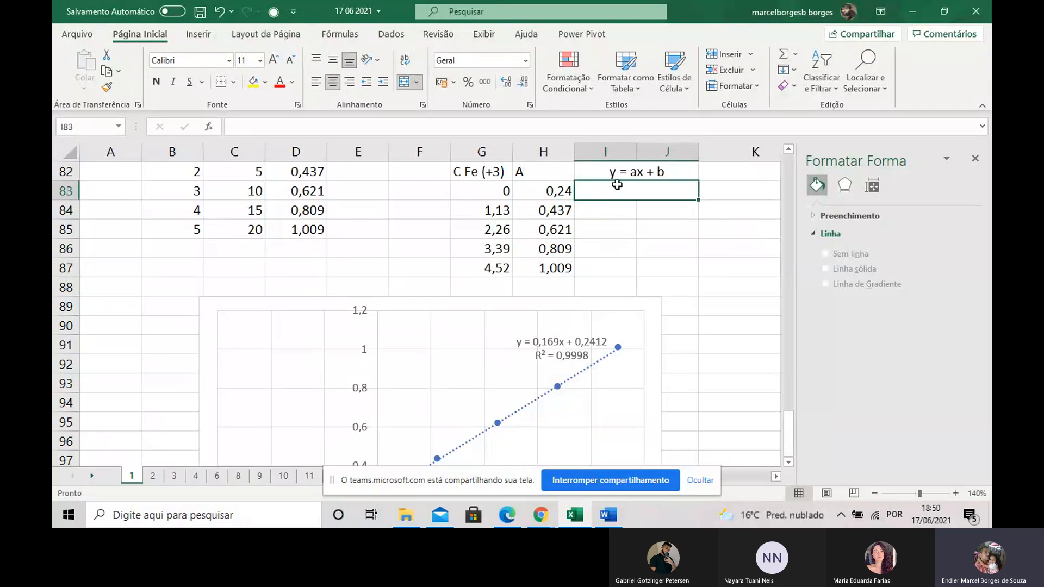
{"action": "type", "text": "0 ="}
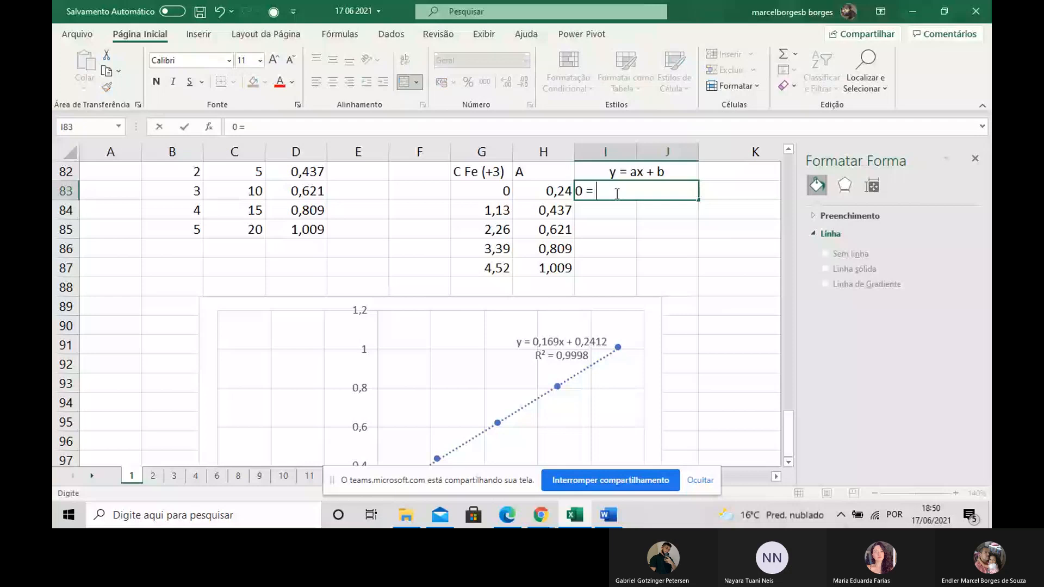
{"action": "type", "text": " ax + b"}
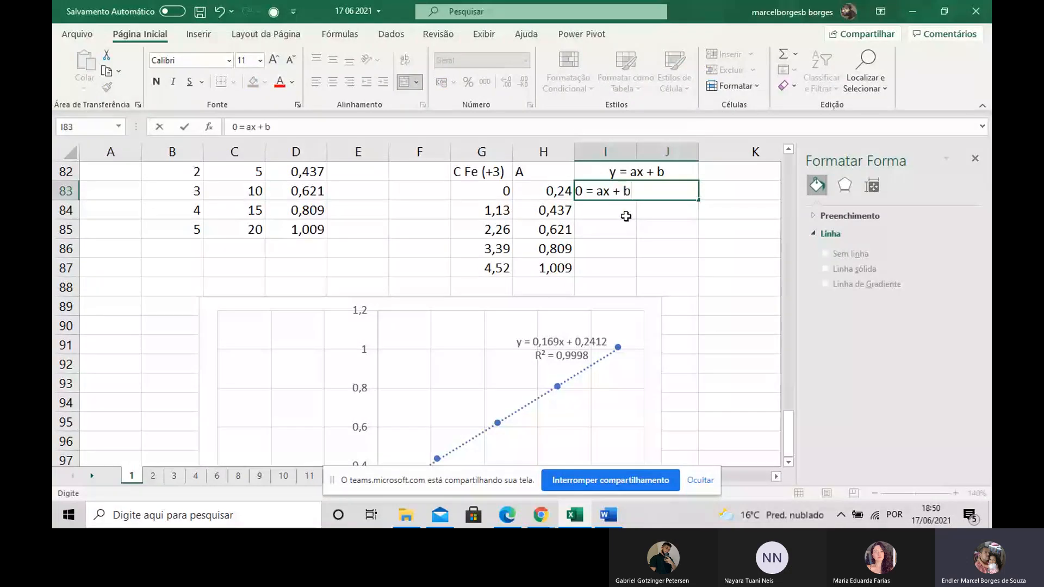
{"action": "key", "text": "Return"}
Merge and center cells I84:J84 and enter "x = b/a" there.
{"action": "left_click_drag", "start_coordinate": [614, 211], "coordinate": [664, 210]}
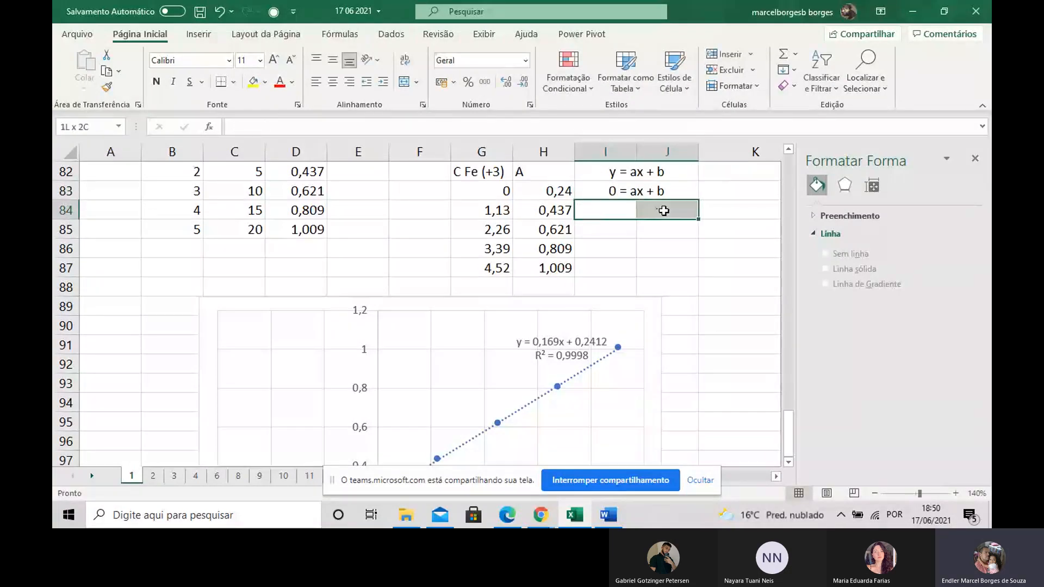
{"action": "left_click", "coordinate": [405, 81]}
{"action": "type", "text": "x"}
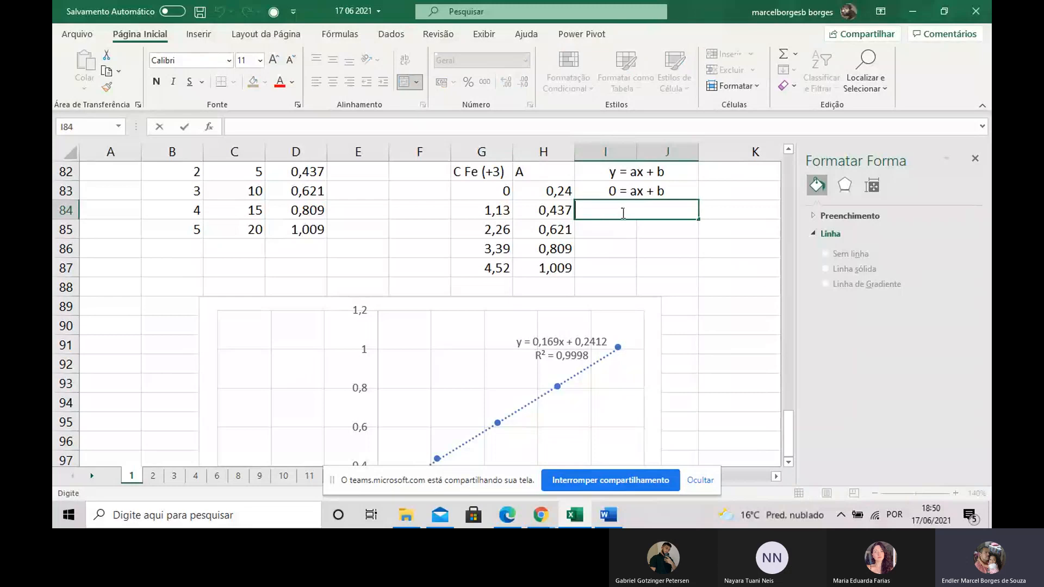
{"action": "type", "text": " = a/b"}
{"action": "left_click_drag", "start_coordinate": [615, 210], "coordinate": [596, 210]}
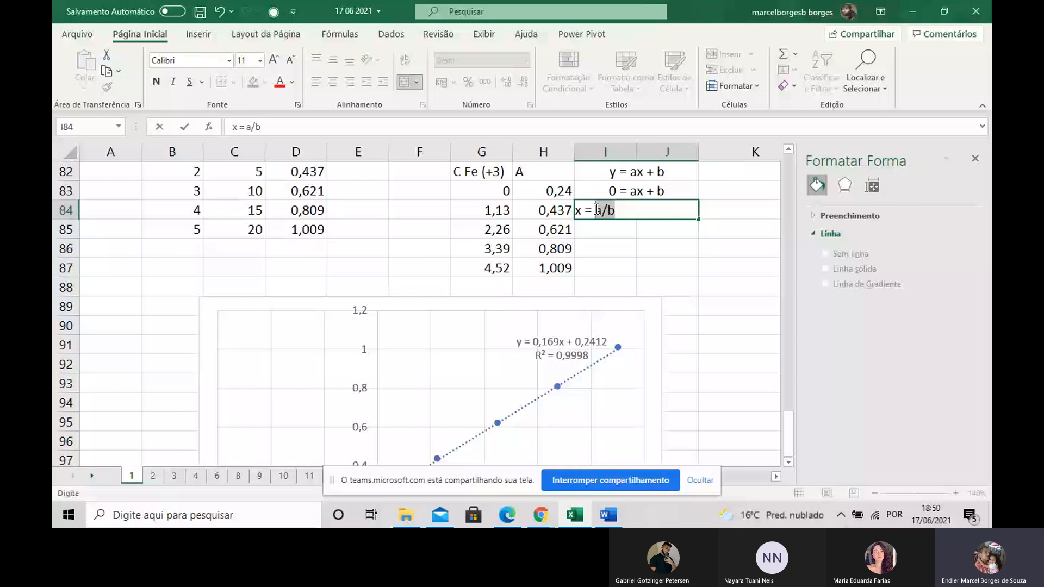
{"action": "type", "text": "b/a"}
{"action": "left_click", "coordinate": [605, 249]}
{"action": "key", "text": "Up"}
{"action": "key", "text": "Up"}
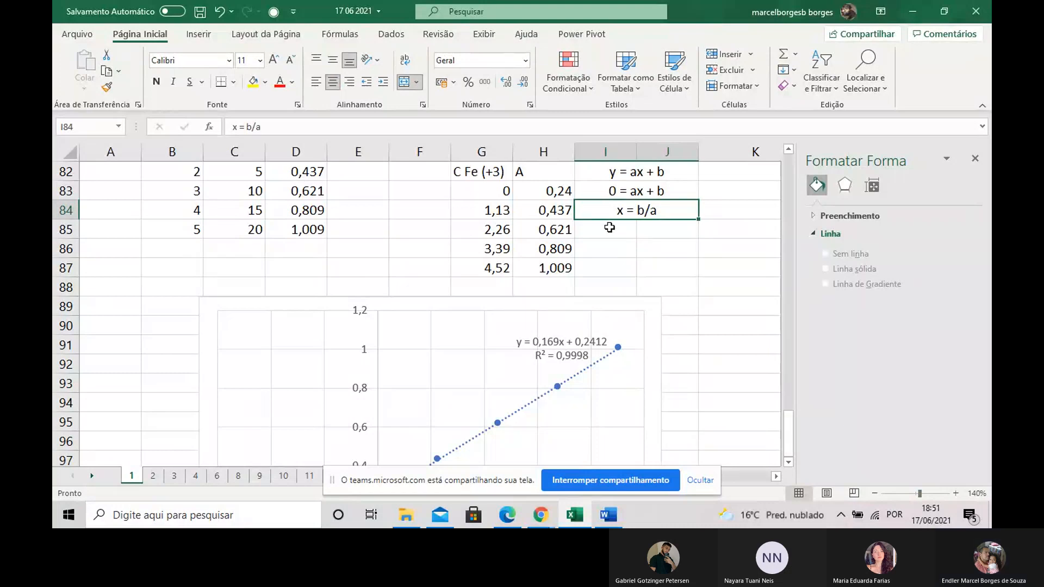
Examine the calibration chart's trendline equation and where the extended line meets the horizontal axis.
{"action": "scroll", "coordinate": [611, 227], "scroll_direction": "down", "scroll_amount": 3}
{"action": "scroll", "coordinate": [505, 238], "scroll_direction": "up", "scroll_amount": 2}
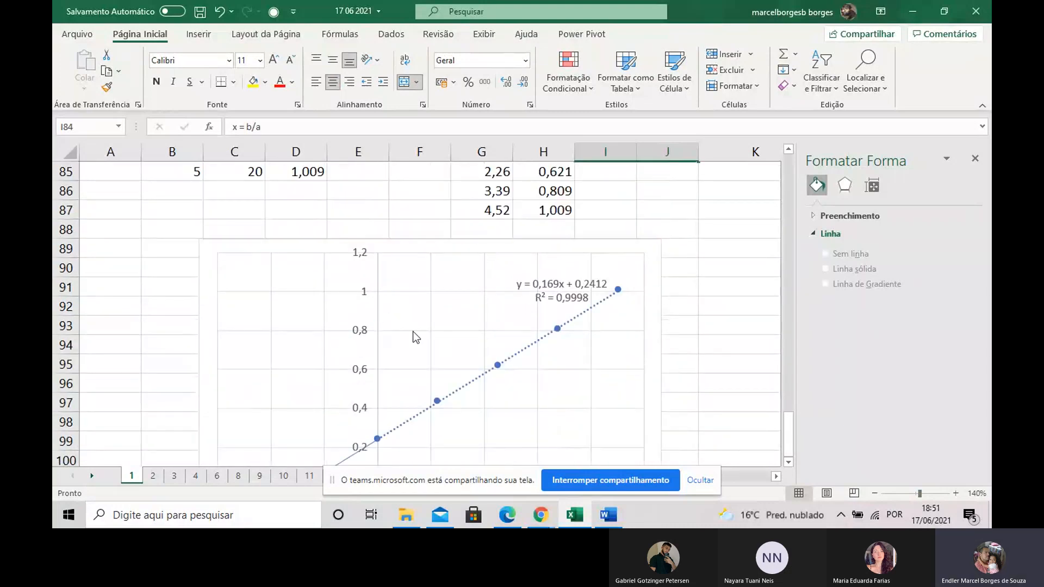
{"action": "scroll", "coordinate": [460, 272], "scroll_direction": "down", "scroll_amount": 3}
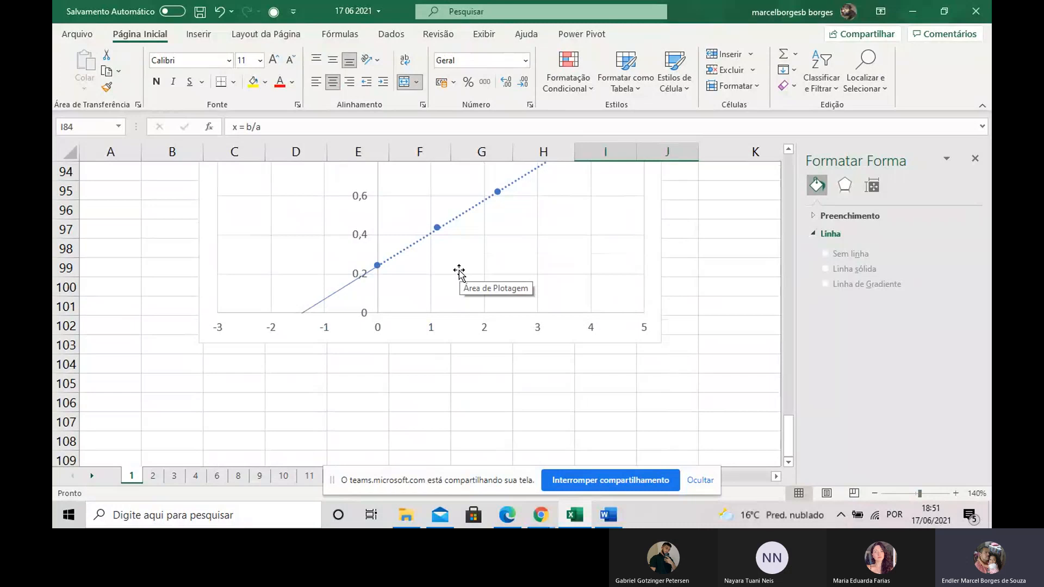
{"action": "scroll", "coordinate": [460, 269], "scroll_direction": "up", "scroll_amount": 2}
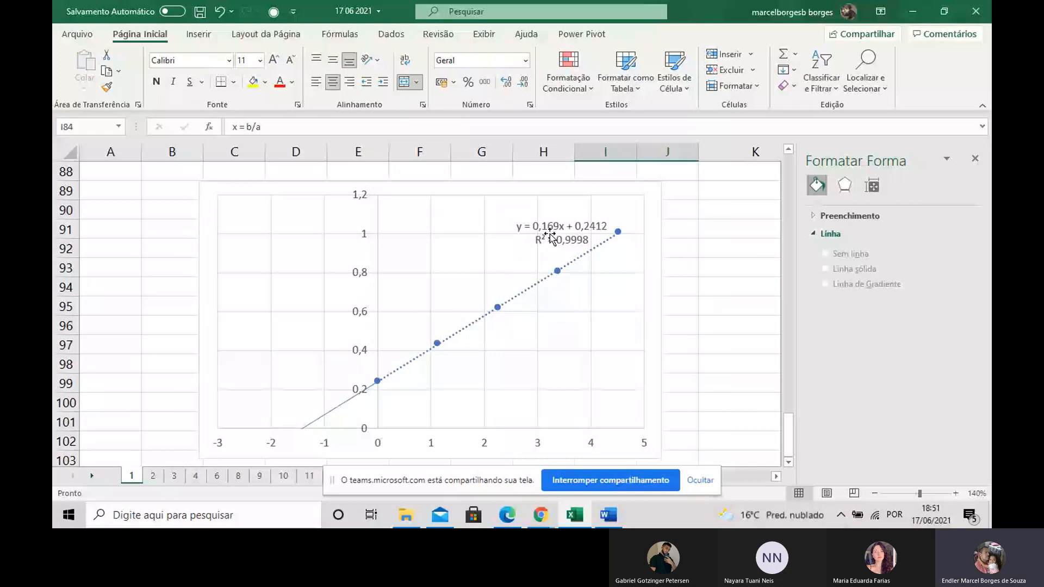
{"action": "scroll", "coordinate": [550, 235], "scroll_direction": "up", "scroll_amount": 4}
{"action": "left_click", "coordinate": [625, 295]}
{"action": "scroll", "coordinate": [625, 296], "scroll_direction": "down", "scroll_amount": 2}
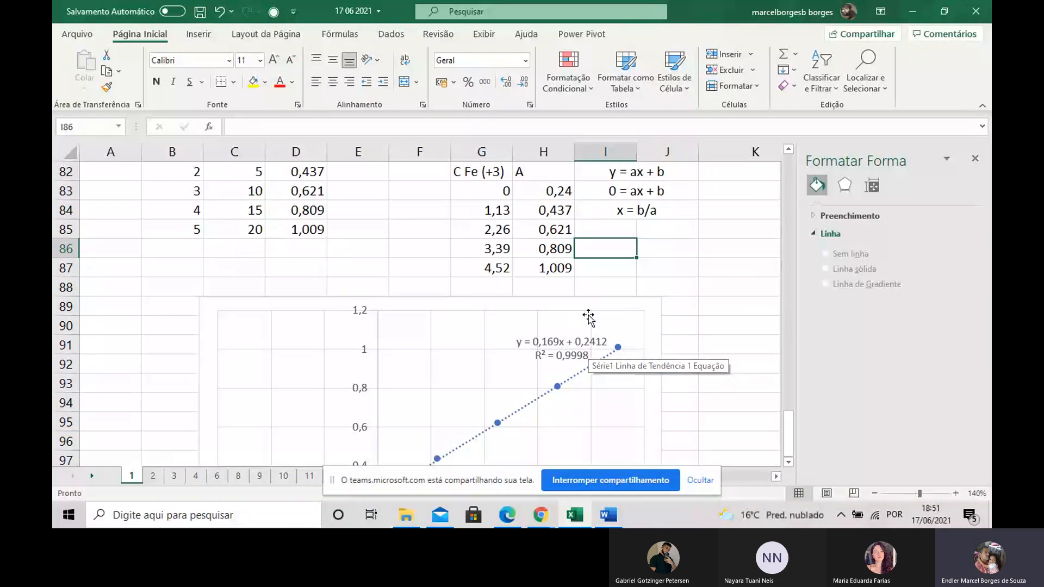
{"action": "scroll", "coordinate": [565, 326], "scroll_direction": "right", "scroll_amount": 1}
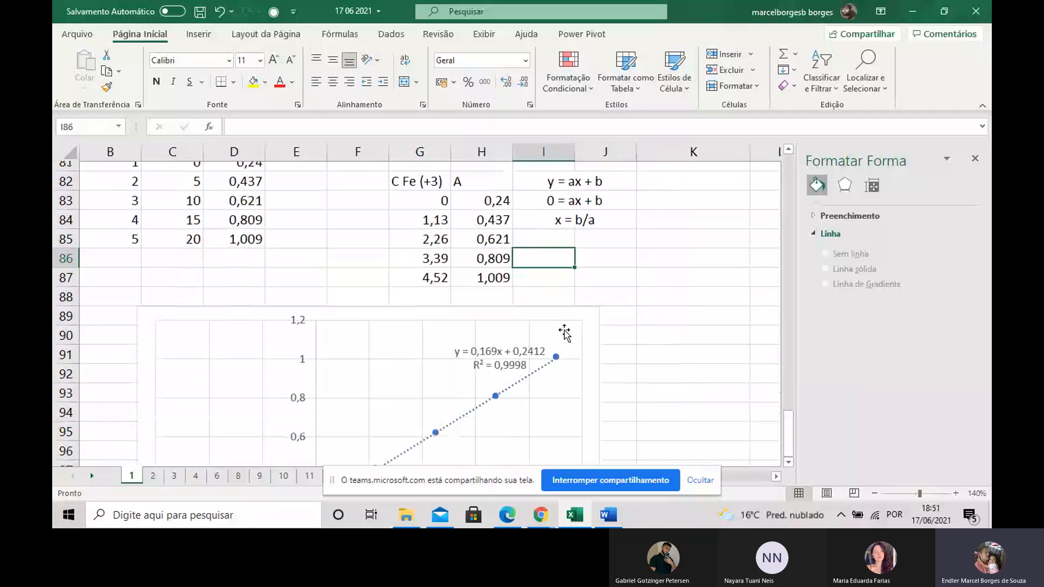
{"action": "scroll", "coordinate": [550, 350], "scroll_direction": "up", "scroll_amount": 1}
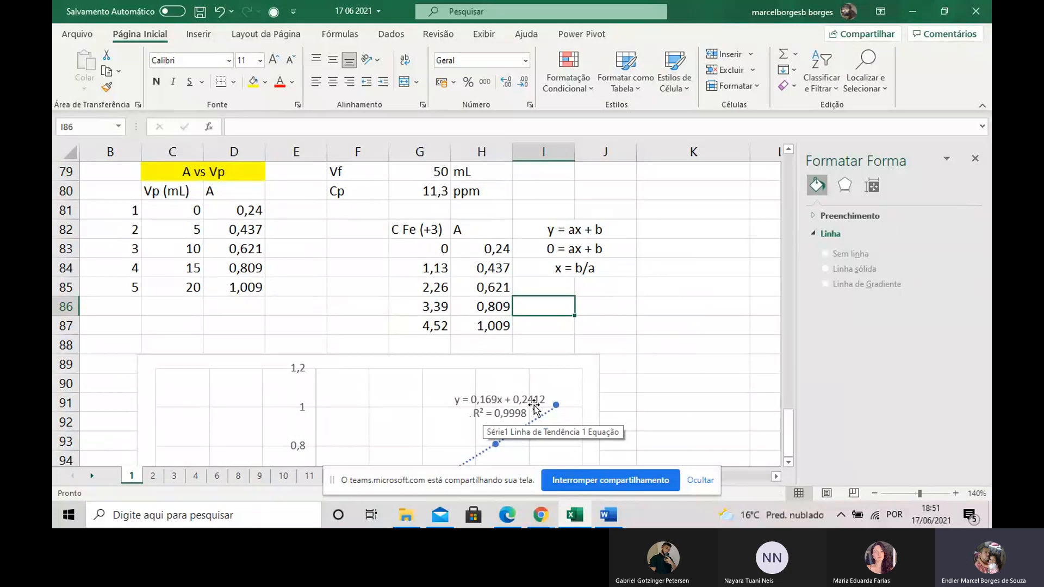
Label cells L81 and M81 as "a" and "b" for the regression coefficients.
{"action": "left_click", "coordinate": [776, 477]}
{"action": "left_click", "coordinate": [776, 477]}
{"action": "left_click", "coordinate": [562, 228]}
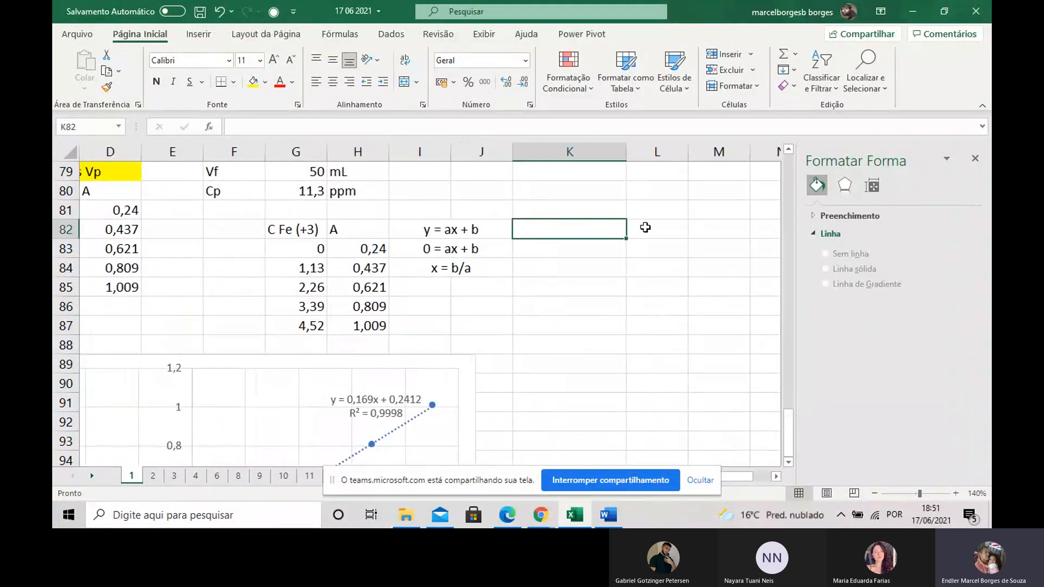
{"action": "left_click", "coordinate": [646, 229]}
{"action": "left_click", "coordinate": [647, 211]}
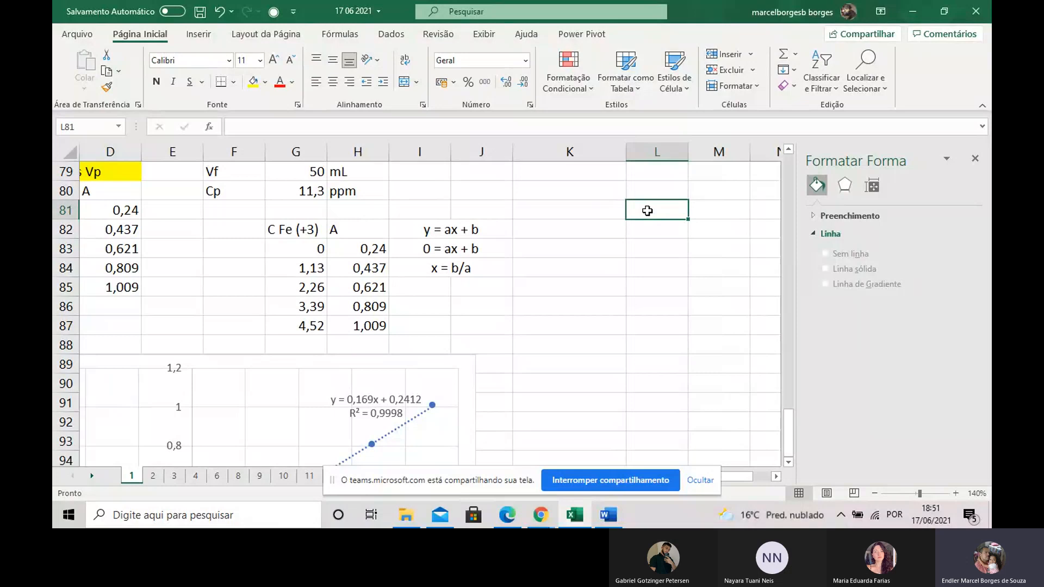
{"action": "type", "text": "a"}
{"action": "left_click", "coordinate": [726, 210]}
{"action": "type", "text": "b"}
{"action": "left_click", "coordinate": [680, 242]}
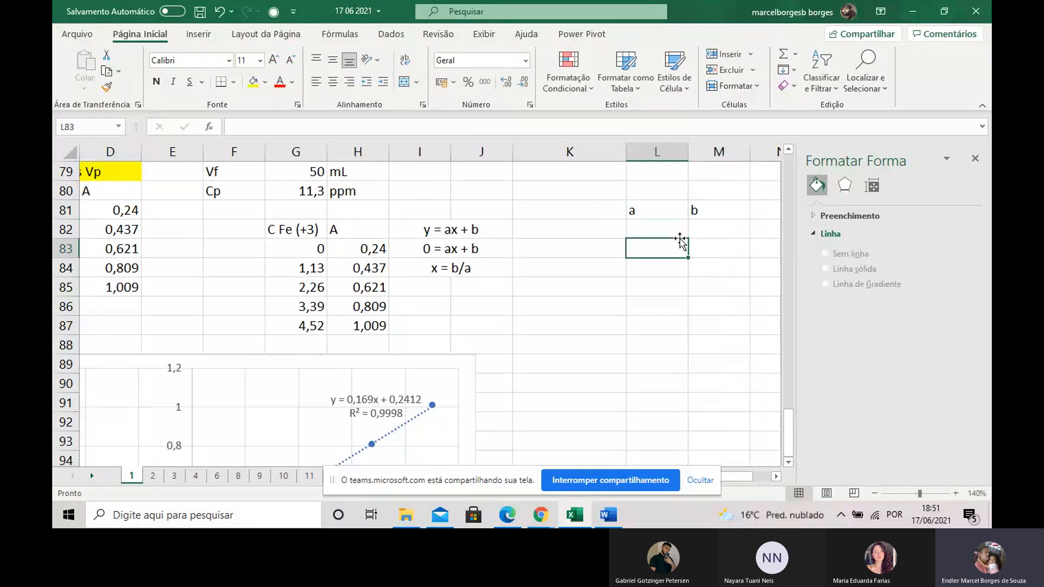
Start a PROJ.LIN formula in L82 with H83:H87 as the known y values and G83:G87 as the known x values.
{"action": "left_click", "coordinate": [665, 225]}
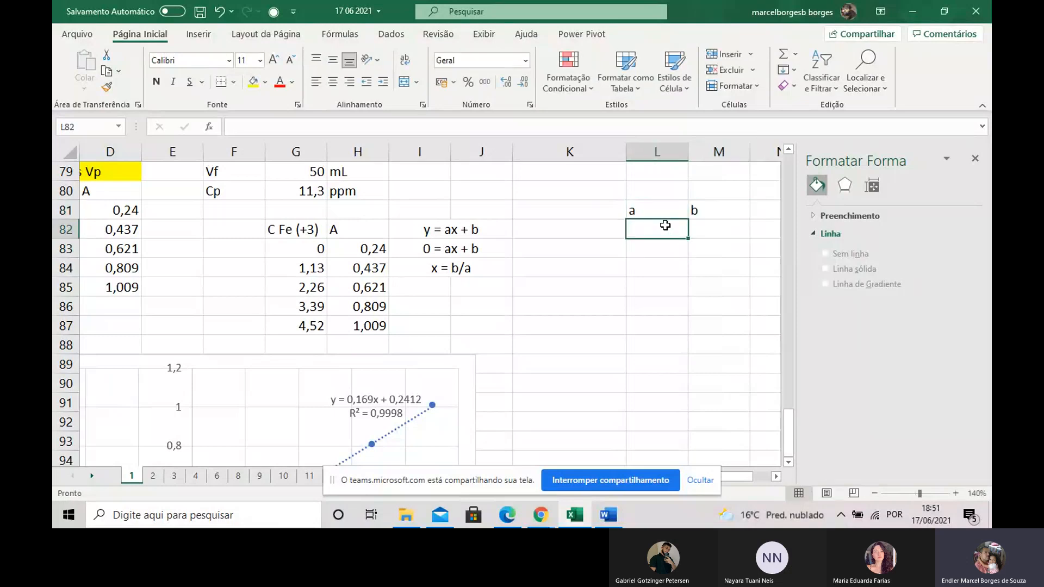
{"action": "type", "text": "=pr"}
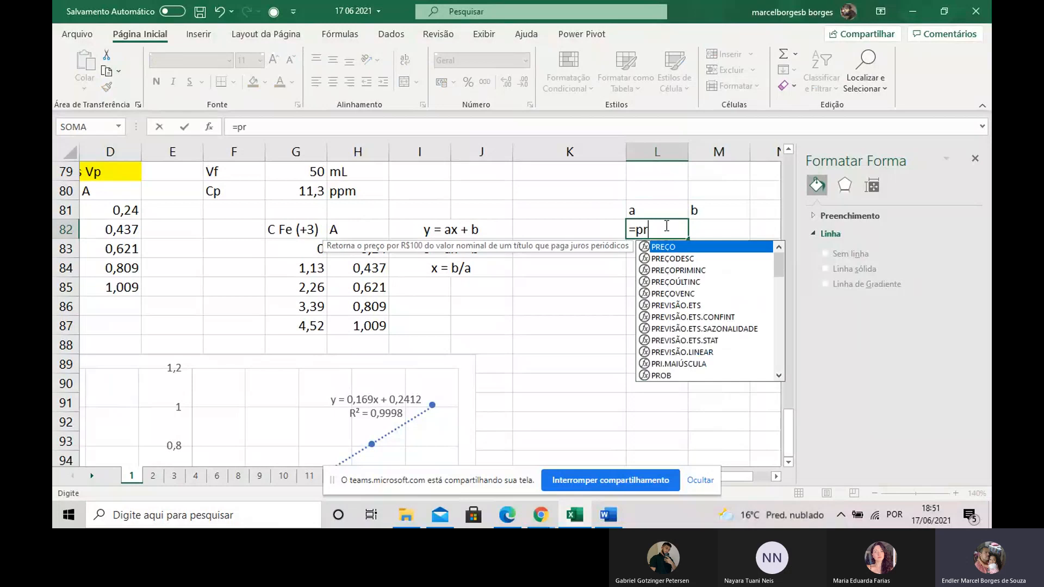
{"action": "type", "text": "oj.lin"}
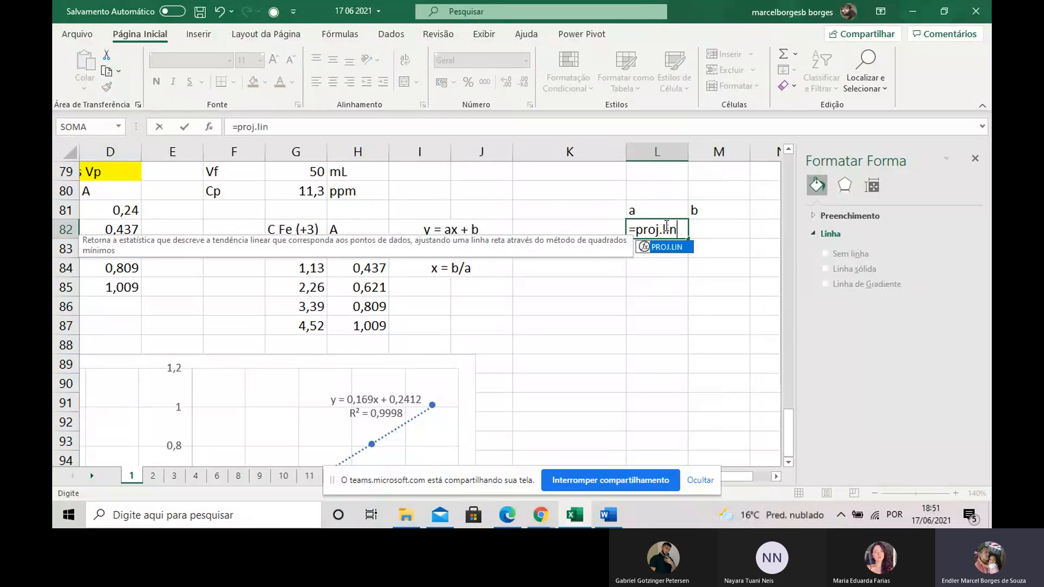
{"action": "type", "text": "("}
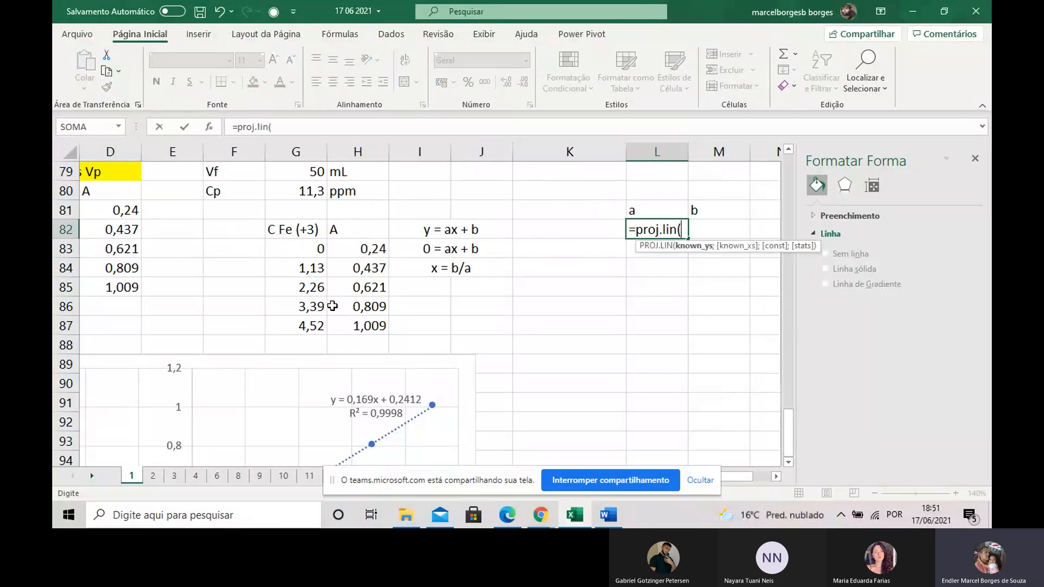
{"action": "left_click_drag", "start_coordinate": [359, 252], "coordinate": [362, 326]}
{"action": "type", "text": ";"}
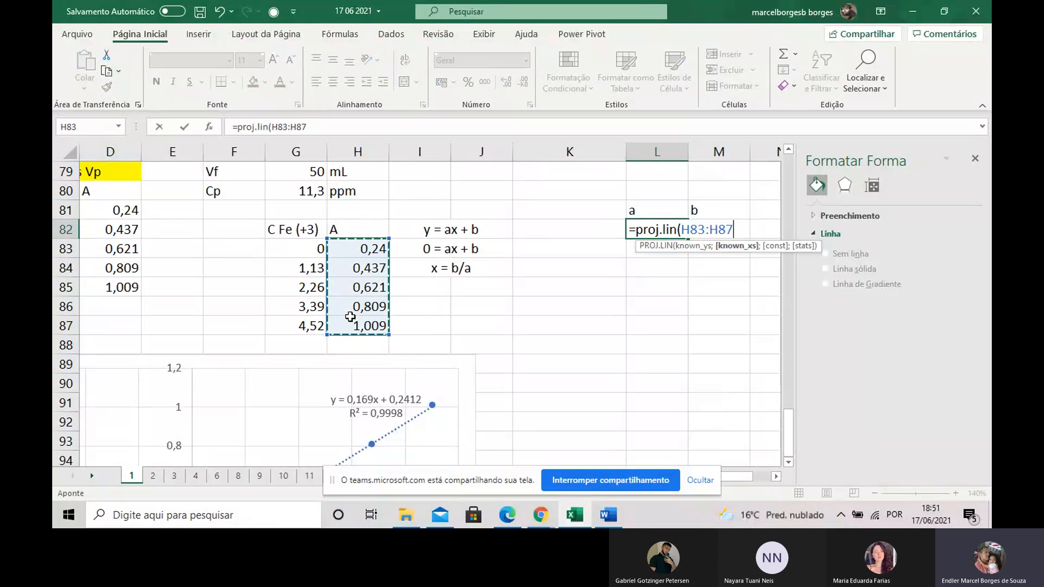
{"action": "left_click_drag", "start_coordinate": [314, 249], "coordinate": [298, 334]}
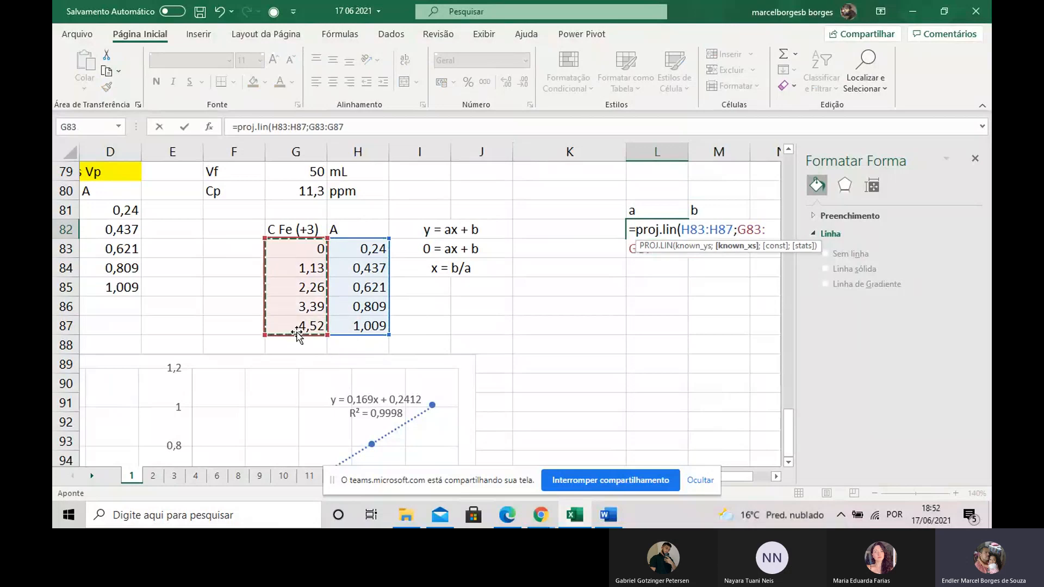
{"action": "type", "text": ";"}
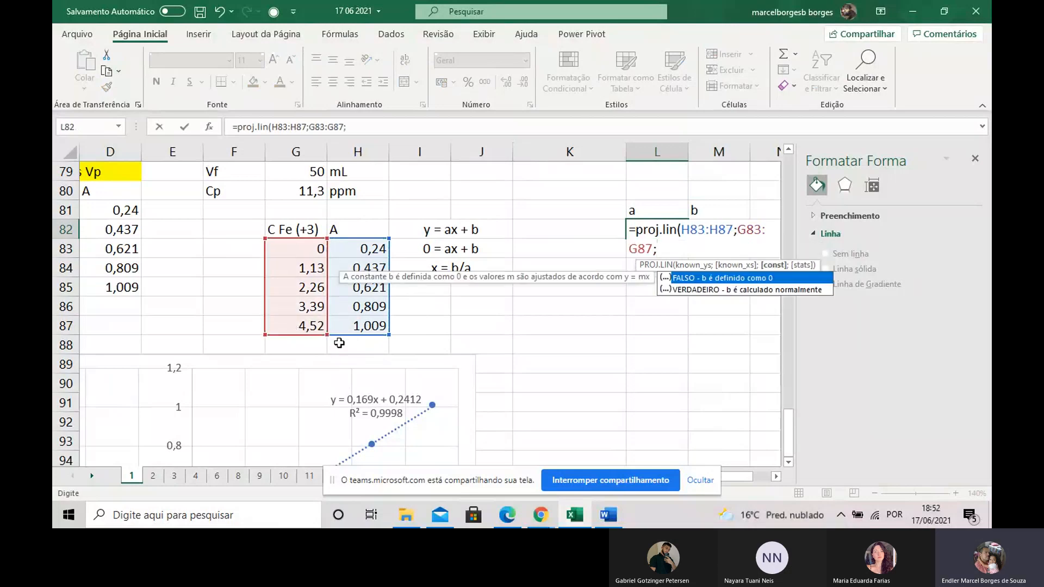
{"action": "type", "text": "cerdad3ei"}
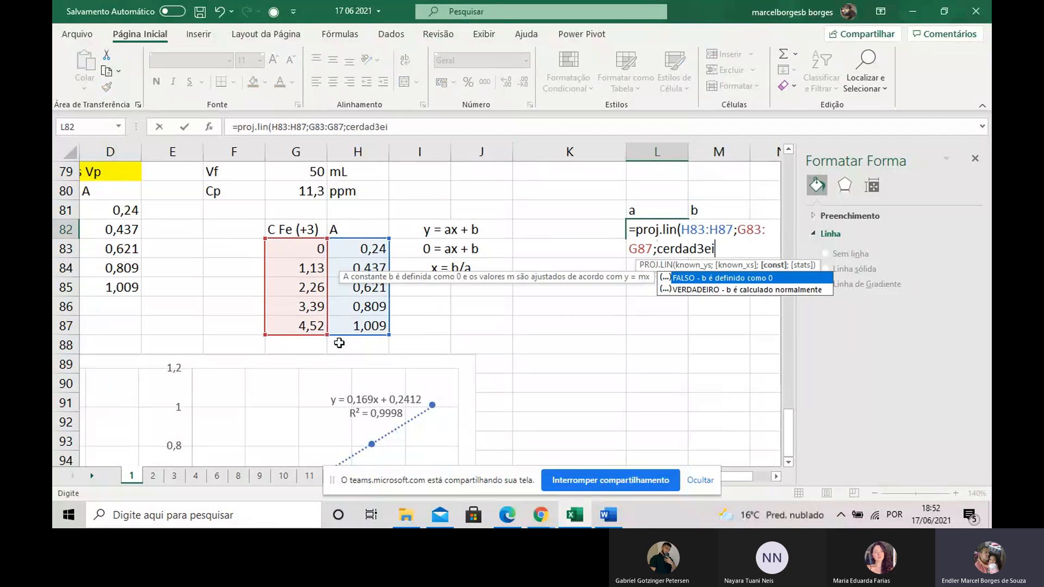
{"action": "key", "text": "BackSpace"}
{"action": "key", "text": "BackSpace"}
{"action": "key", "text": "BackSpace"}
{"action": "key", "text": "BackSpace"}
{"action": "key", "text": "BackSpace"}
{"action": "key", "text": "BackSpace"}
{"action": "key", "text": "BackSpace"}
{"action": "key", "text": "BackSpace"}
{"action": "key", "text": "BackSpace"}
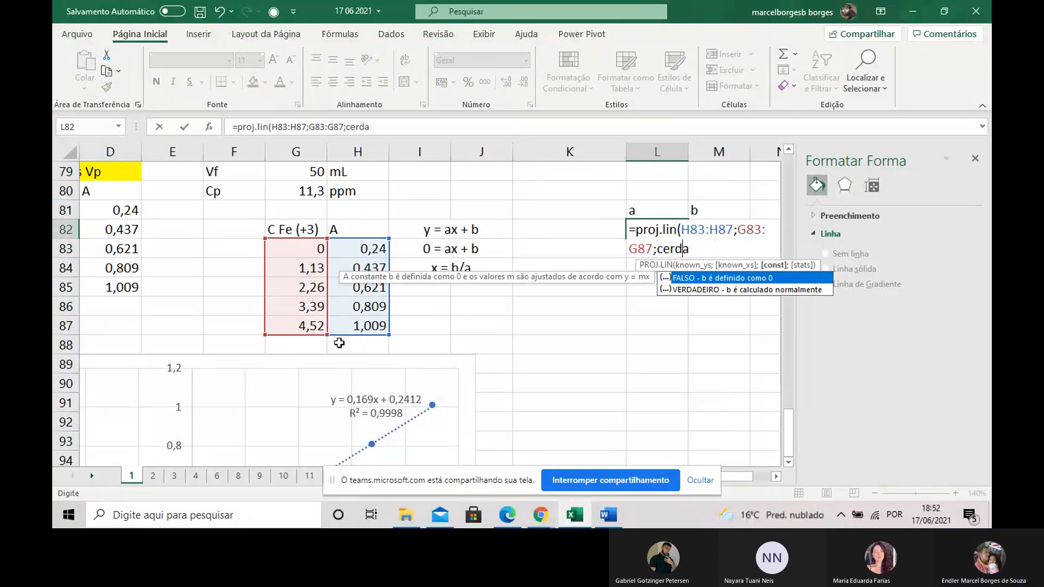
Complete the PROJ.LIN formula with VERDADEIRO for both the constant and the statistics arguments.
{"action": "type", "text": "verdadeiro;verdadeiro"}
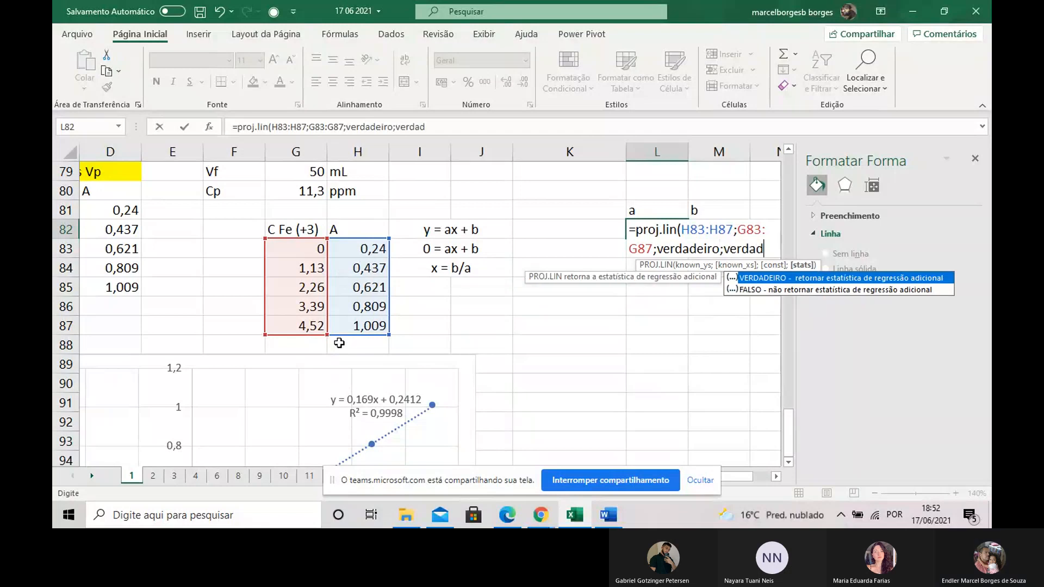
{"action": "type", "text": ")"}
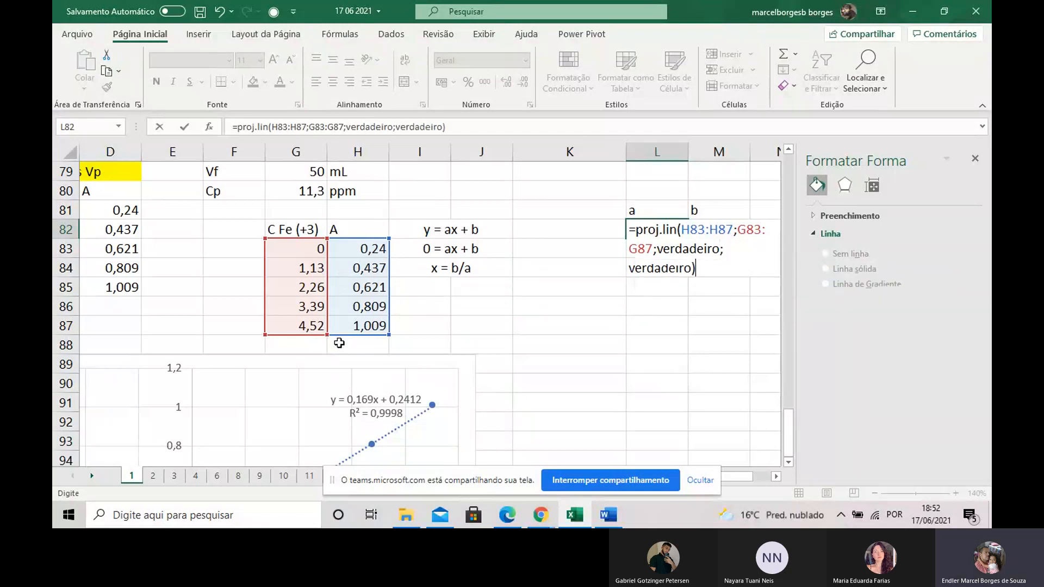
{"action": "key", "text": "Return"}
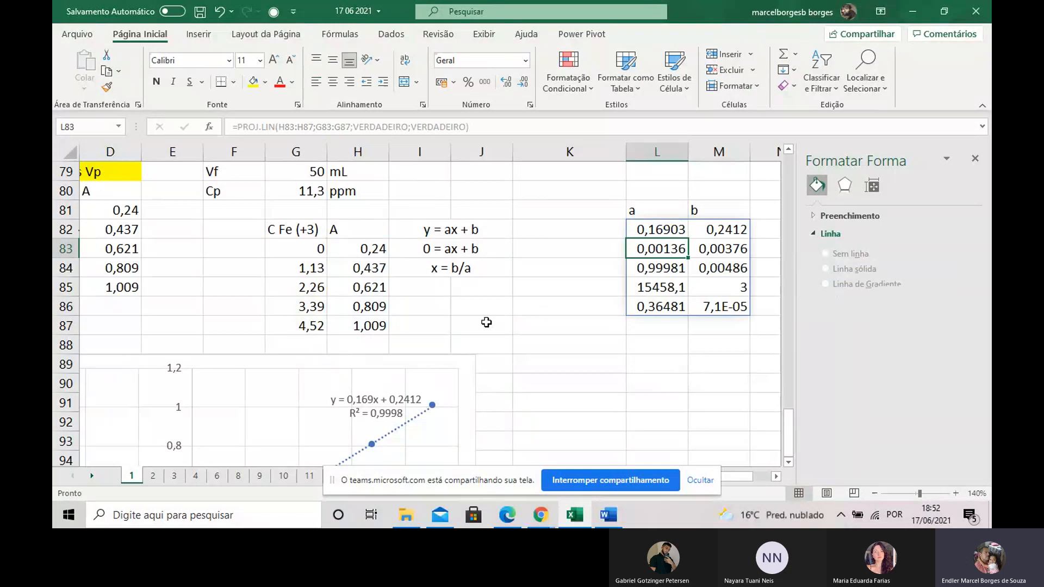
Label K89 as "C Fe3+" and calculate the iron concentration in L89 with =M82/L82.
{"action": "left_click", "coordinate": [530, 359]}
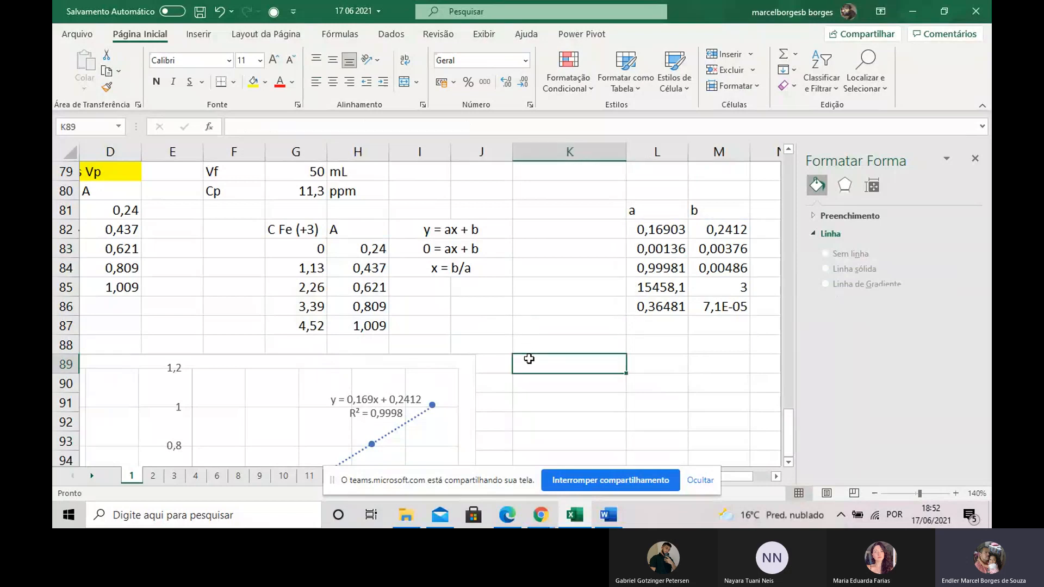
{"action": "type", "text": "C "}
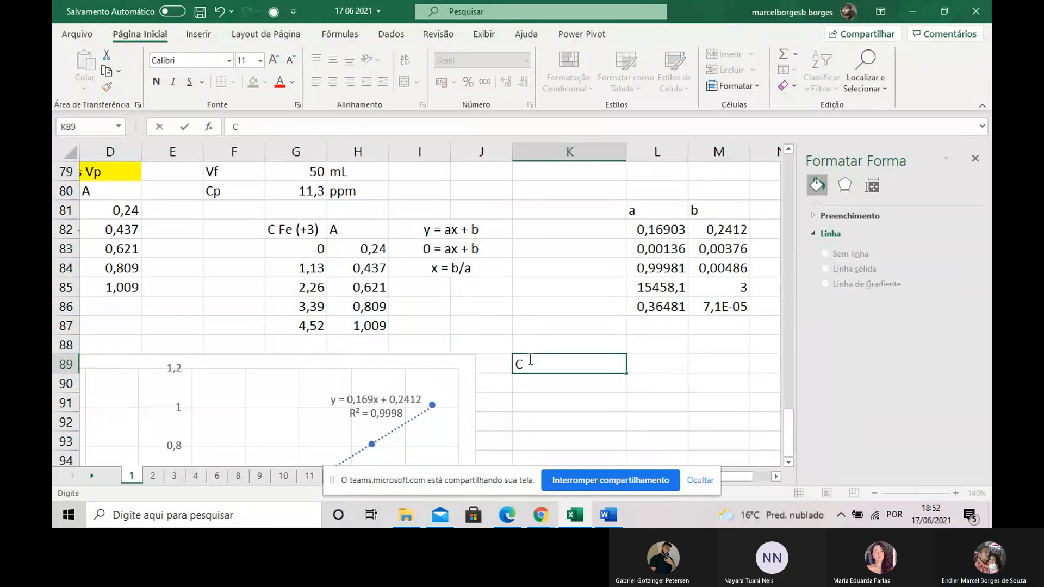
{"action": "type", "text": "Fe3+"}
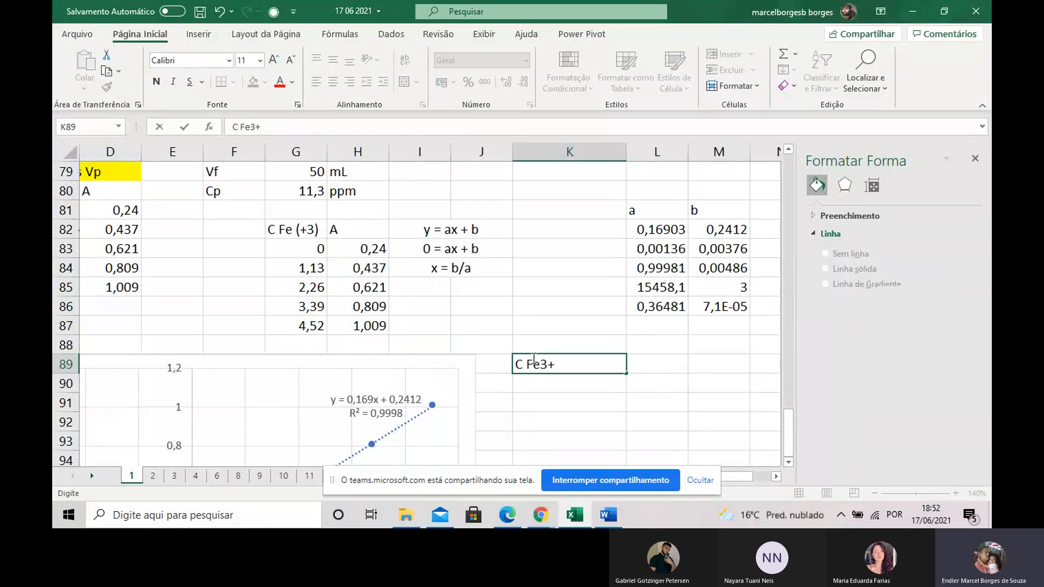
{"action": "left_click", "coordinate": [651, 366]}
{"action": "type", "text": "="}
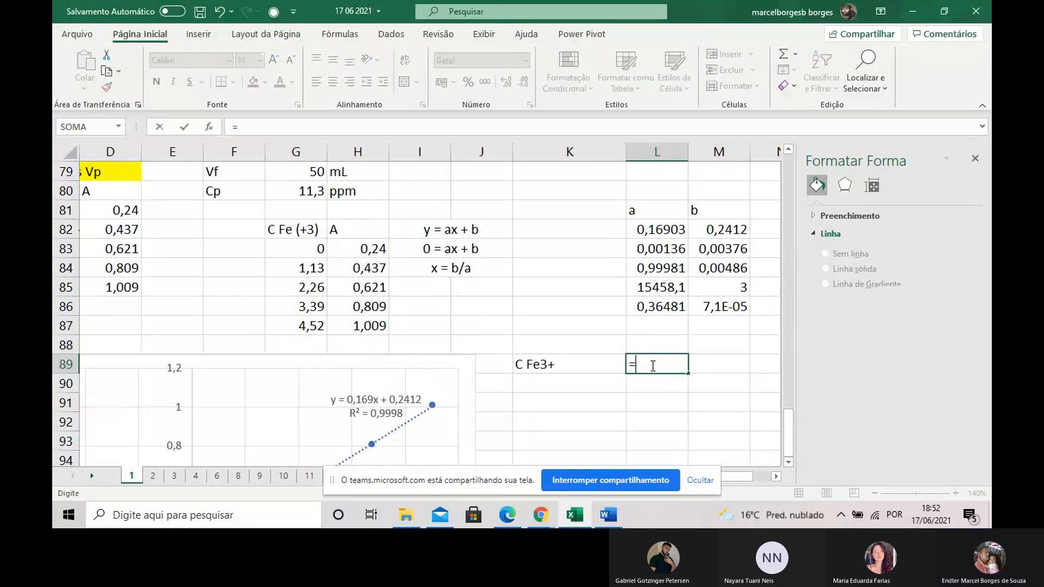
{"action": "left_click", "coordinate": [709, 227]}
{"action": "type", "text": "/"}
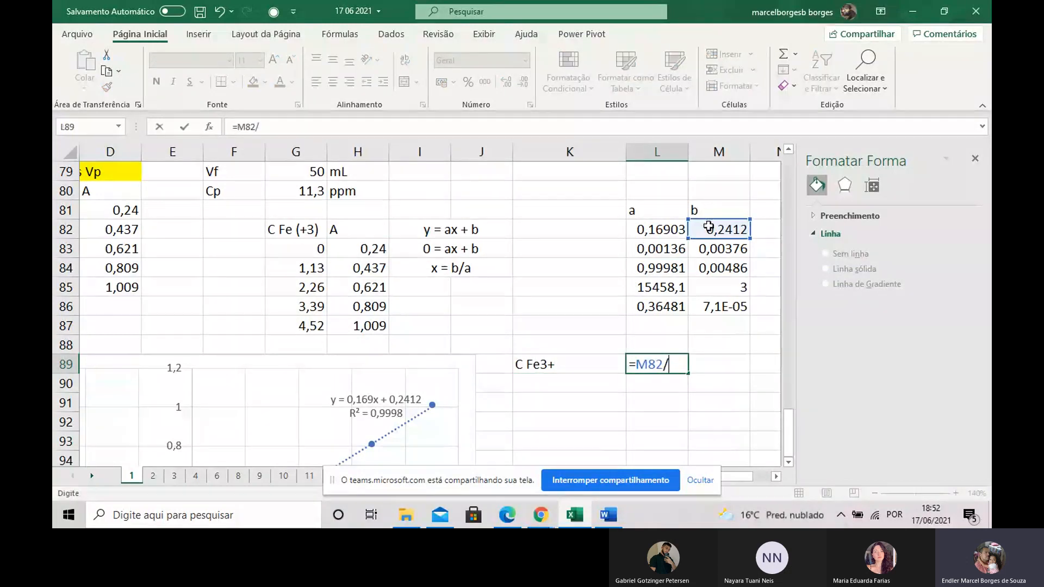
{"action": "left_click", "coordinate": [658, 229]}
{"action": "key", "text": "Return"}
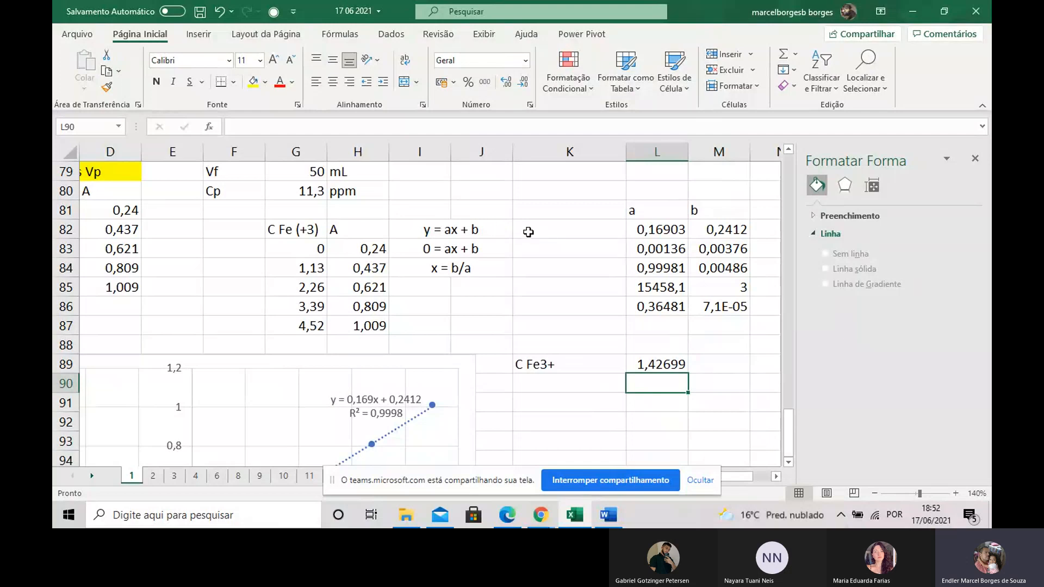
Highlight the calculated Fe3+ concentration in L89 with a yellow fill.
{"action": "scroll", "coordinate": [517, 241], "scroll_direction": "down", "scroll_amount": 4}
{"action": "scroll", "coordinate": [516, 240], "scroll_direction": "up", "scroll_amount": 2}
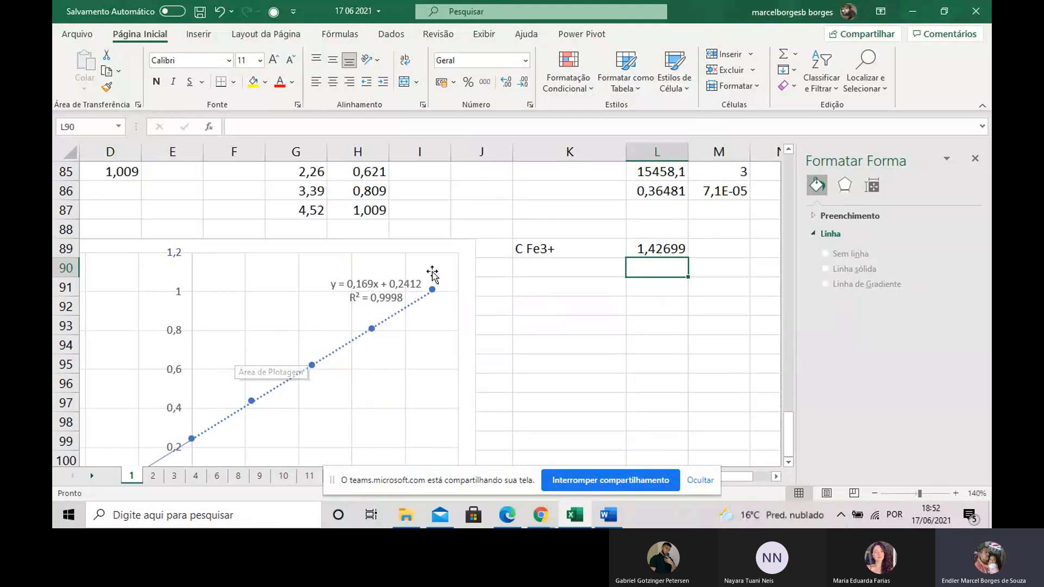
{"action": "left_click", "coordinate": [657, 249]}
{"action": "left_click", "coordinate": [253, 83]}
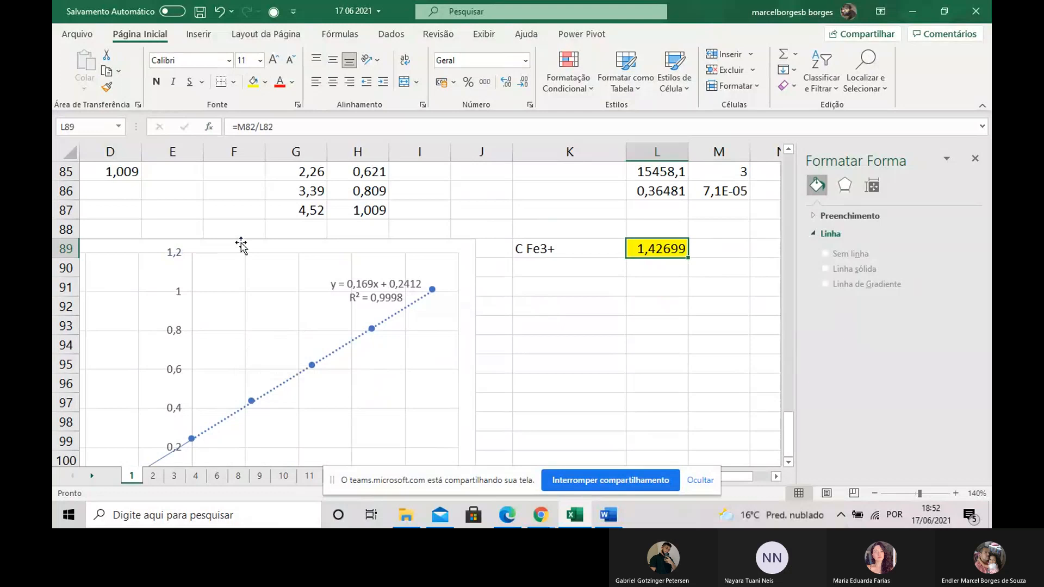
{"action": "scroll", "coordinate": [232, 292], "scroll_direction": "down", "scroll_amount": 2}
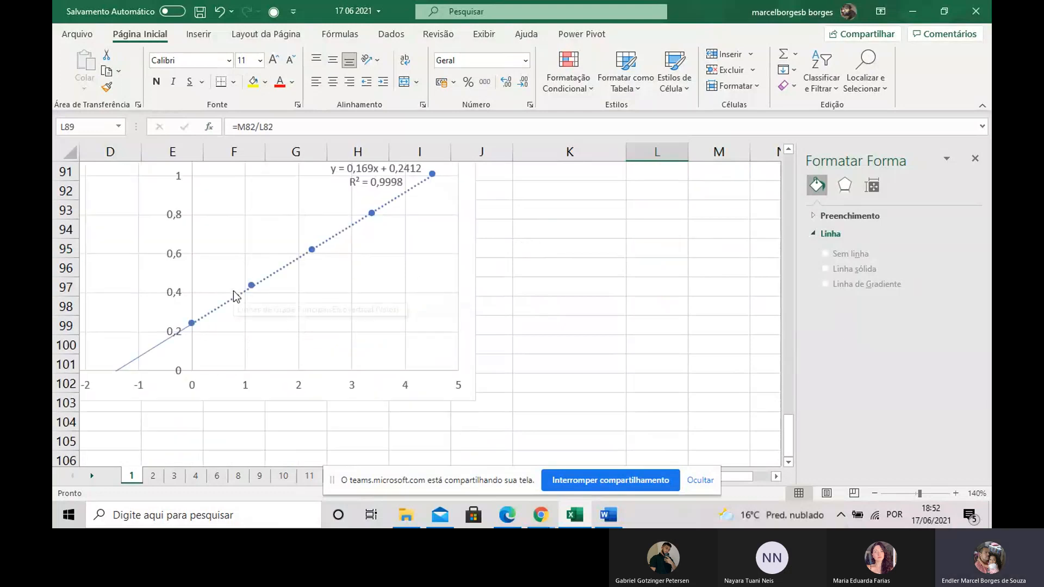
{"action": "scroll", "coordinate": [233, 289], "scroll_direction": "up", "scroll_amount": 3}
{"action": "scroll", "coordinate": [233, 288], "scroll_direction": "up", "scroll_amount": 1}
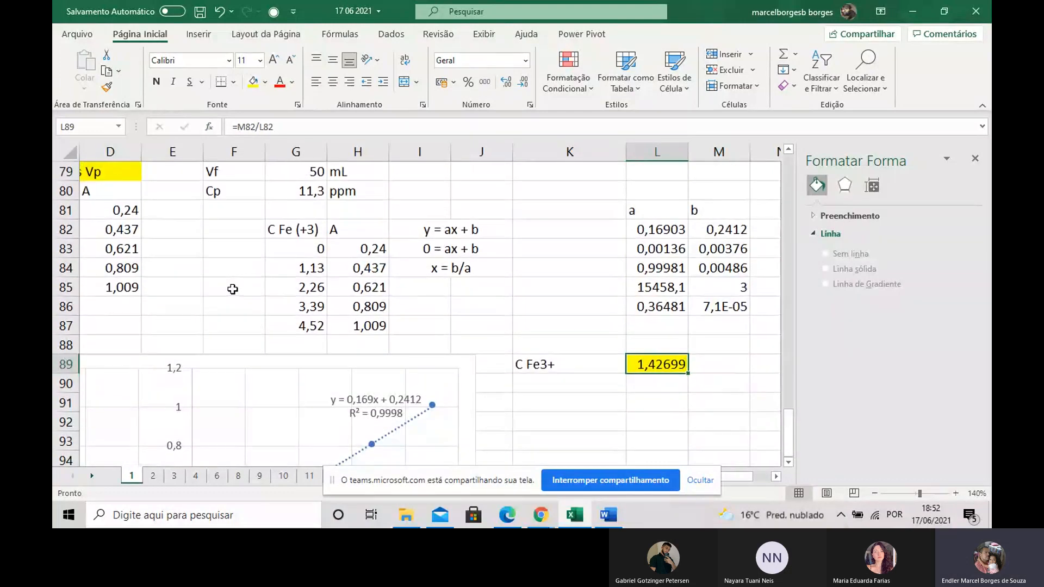
Check the Teams meeting chat in Chrome, return to the Excel workbook and hide the screen-sharing notice.
{"action": "left_click", "coordinate": [540, 515]}
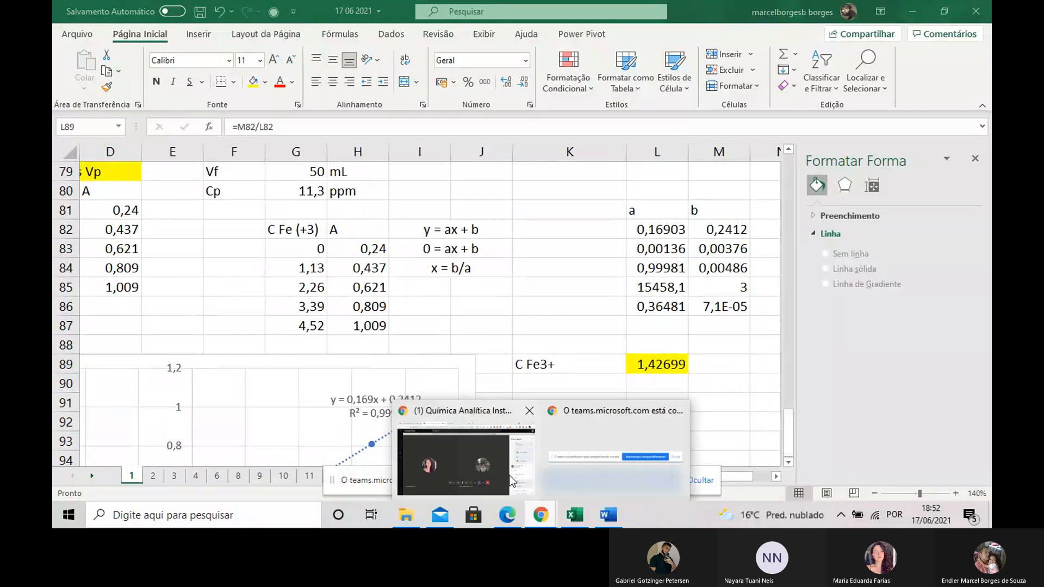
{"action": "left_click", "coordinate": [430, 435]}
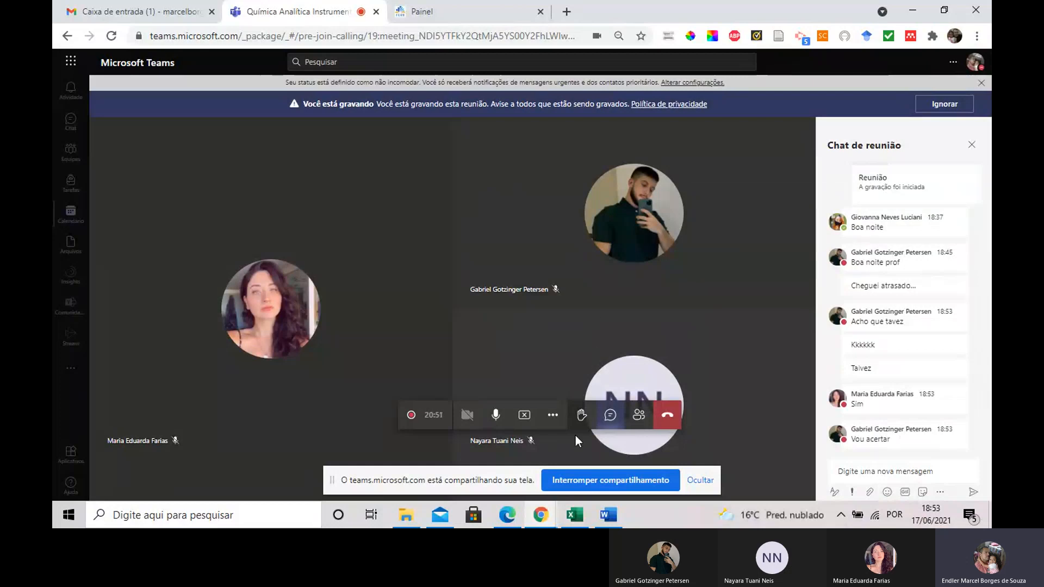
{"action": "left_click", "coordinate": [572, 516]}
{"action": "left_click", "coordinate": [700, 481]}
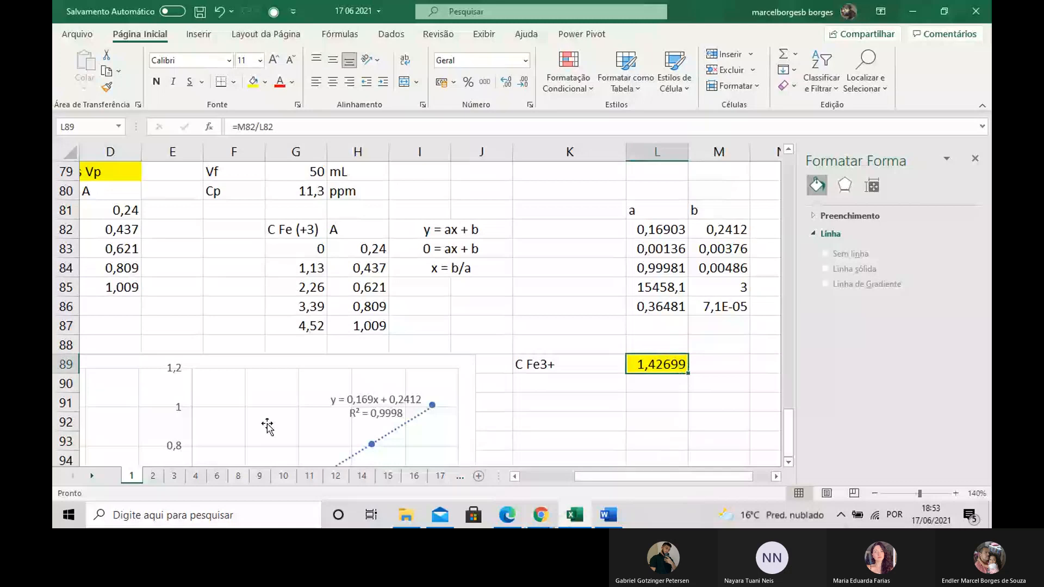
Open sheet 2 and read the protein nitrogen problem, including its absorbance table, reaction scheme and NH4Cl standard preparation.
{"action": "left_click", "coordinate": [152, 476]}
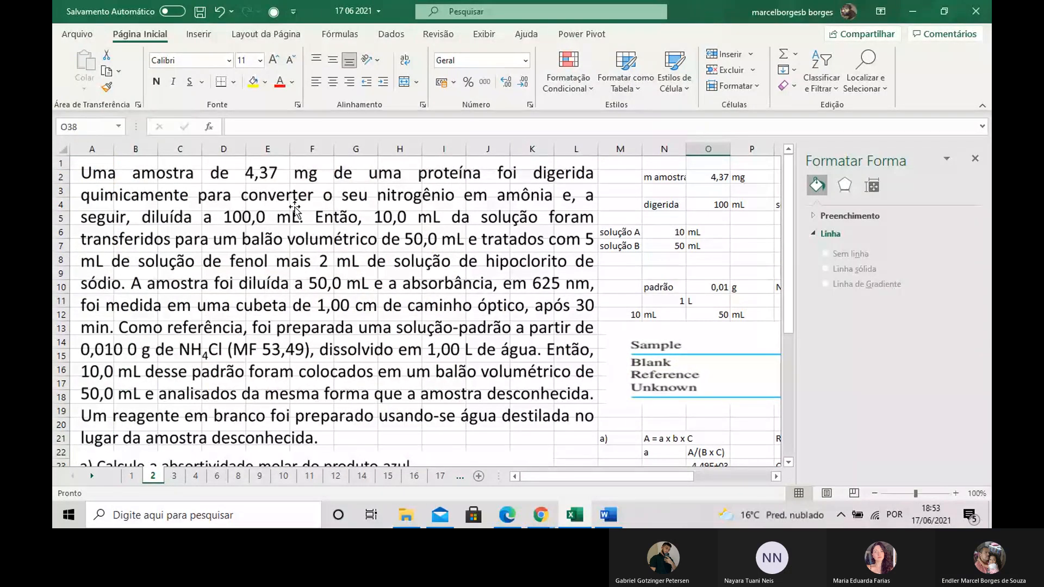
{"action": "scroll", "coordinate": [294, 218], "scroll_direction": "down", "scroll_amount": 3}
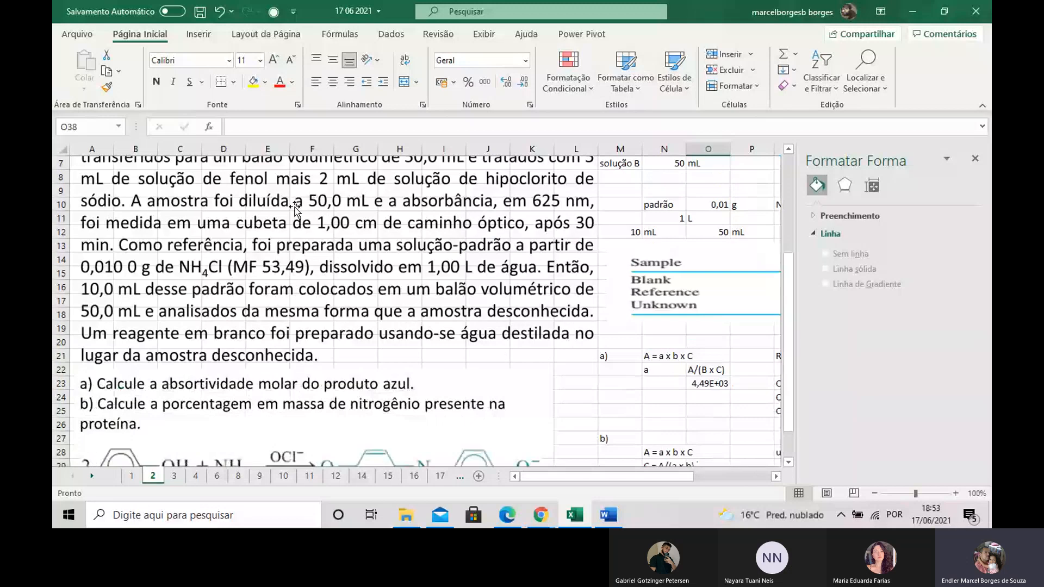
{"action": "scroll", "coordinate": [292, 234], "scroll_direction": "up", "scroll_amount": 3}
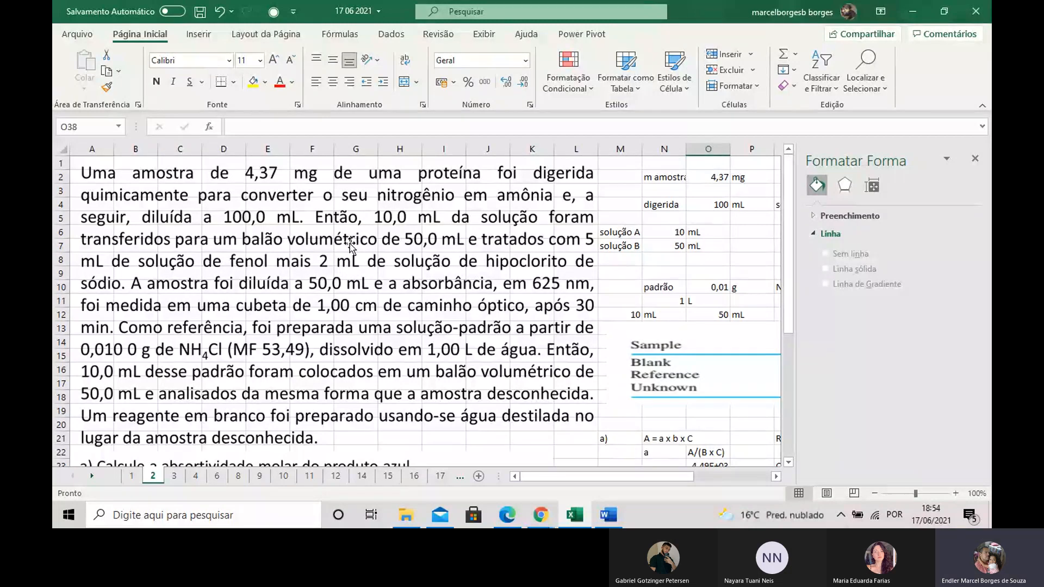
{"action": "scroll", "coordinate": [355, 235], "scroll_direction": "down", "scroll_amount": 3}
{"action": "scroll", "coordinate": [356, 235], "scroll_direction": "down", "scroll_amount": 1}
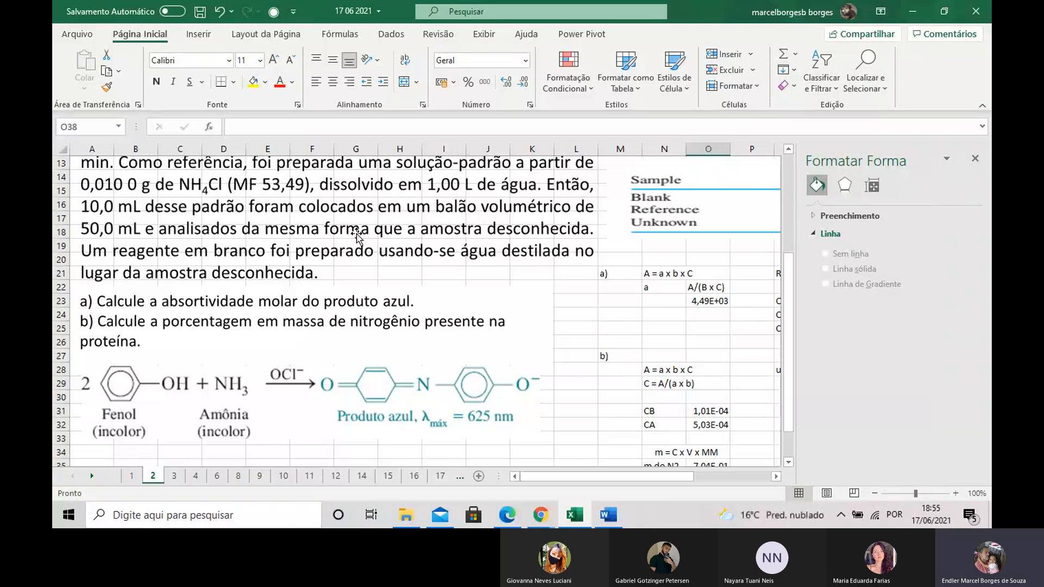
{"action": "scroll", "coordinate": [509, 232], "scroll_direction": "up", "scroll_amount": 4}
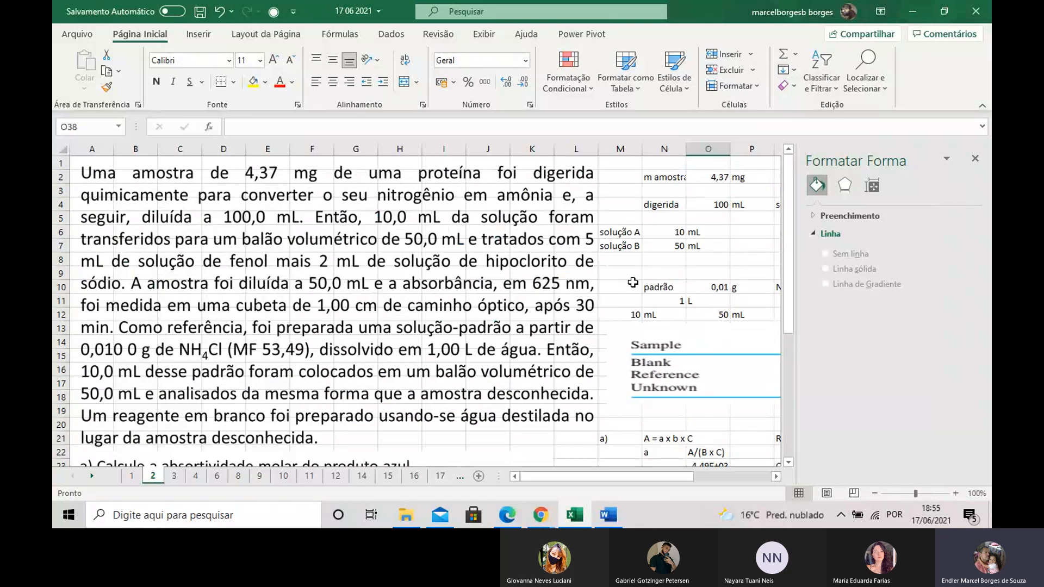
{"action": "left_click_drag", "start_coordinate": [651, 476], "coordinate": [697, 471]}
{"action": "left_click", "coordinate": [598, 370]}
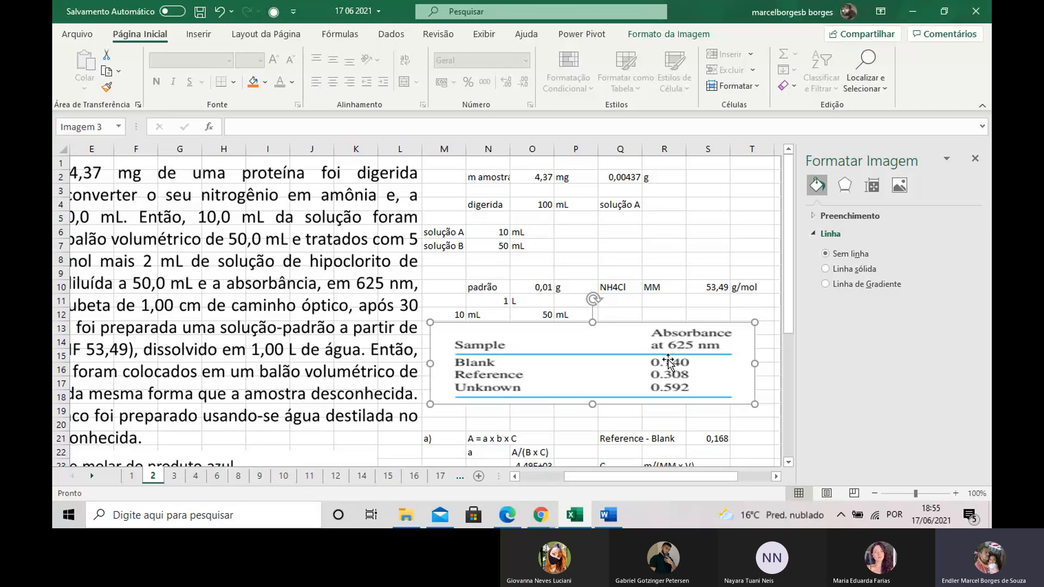
{"action": "left_click_drag", "start_coordinate": [672, 480], "coordinate": [589, 476]}
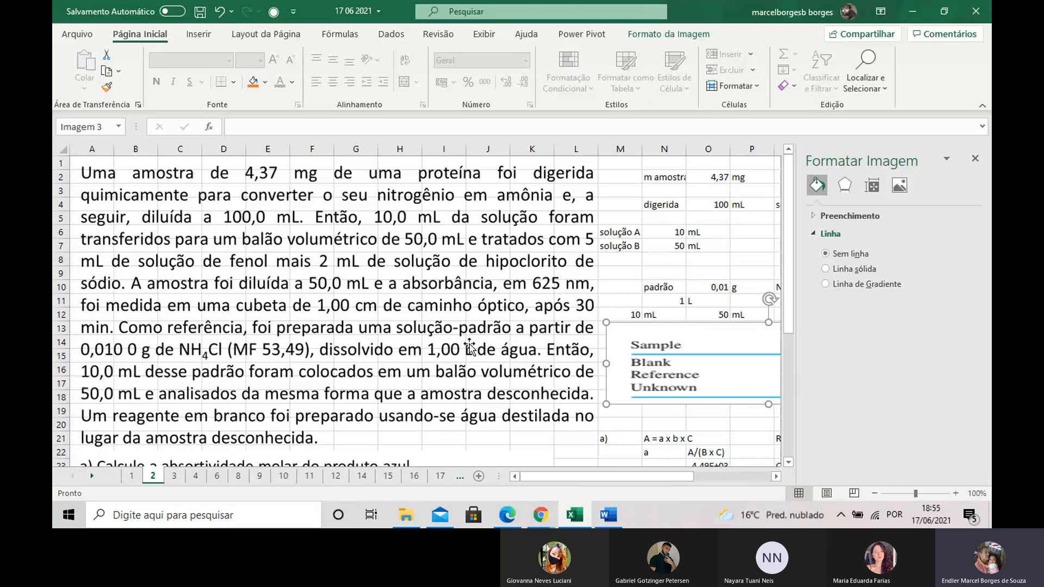
{"action": "scroll", "coordinate": [469, 348], "scroll_direction": "down", "scroll_amount": 5}
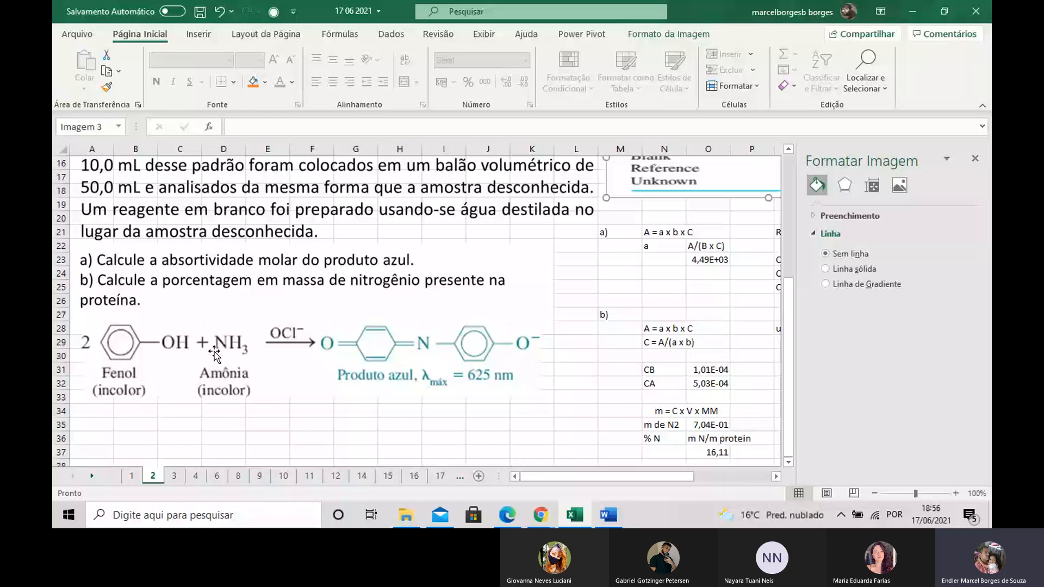
{"action": "scroll", "coordinate": [214, 353], "scroll_direction": "up", "scroll_amount": 2}
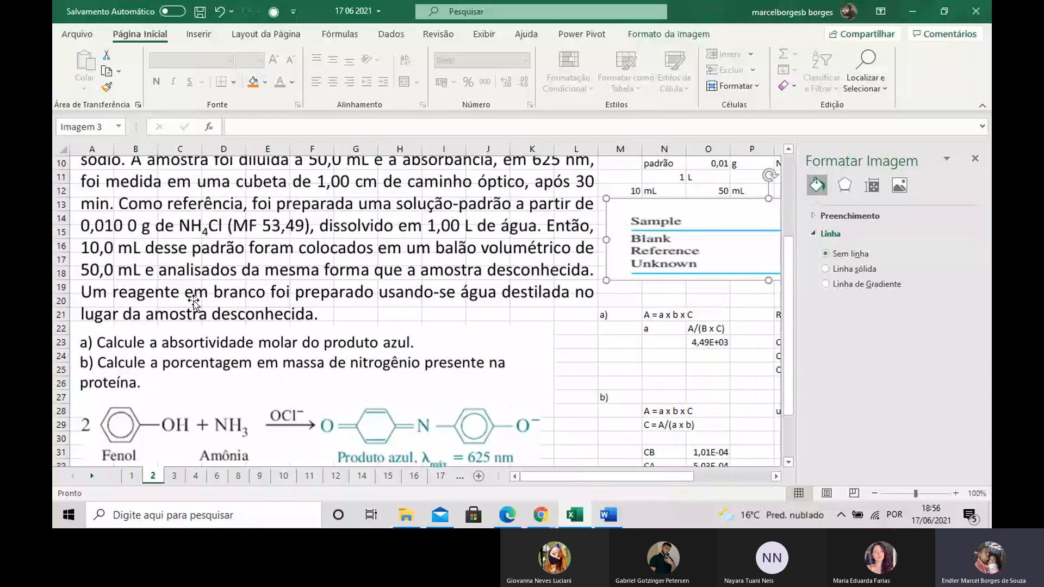
{"action": "scroll", "coordinate": [194, 301], "scroll_direction": "up", "scroll_amount": 2}
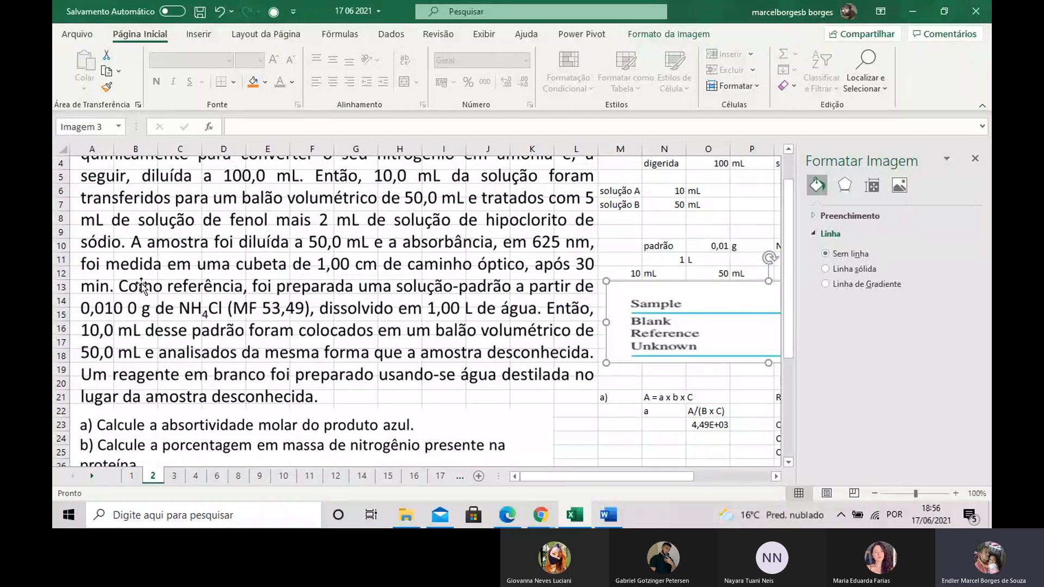
{"action": "left_click", "coordinate": [137, 307]}
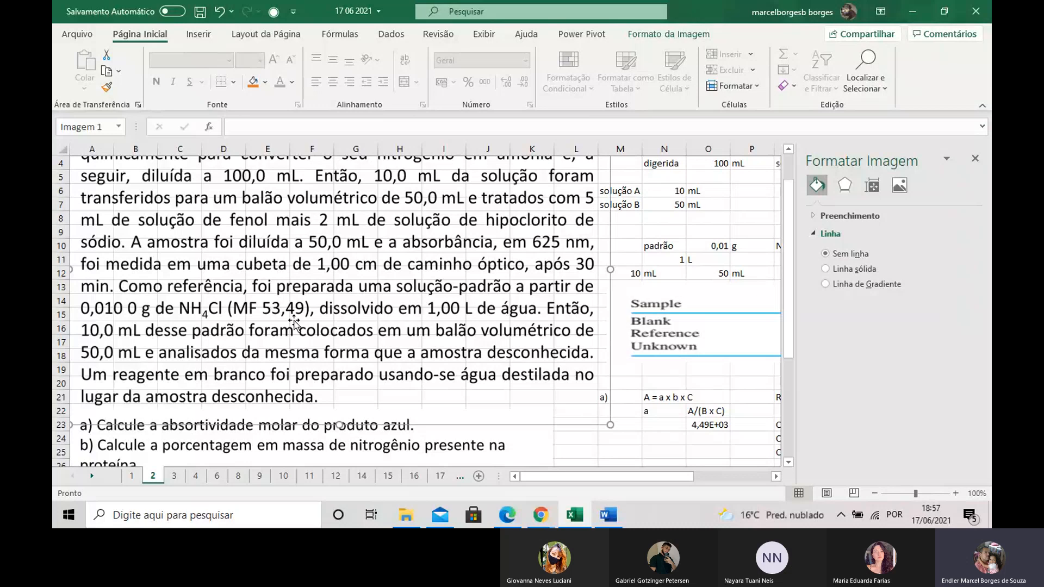
Below the reaction scheme, enter the label "C1" in C36 and the expression "m/(MW*V)" in D36.
{"action": "scroll", "coordinate": [294, 324], "scroll_direction": "down", "scroll_amount": 7}
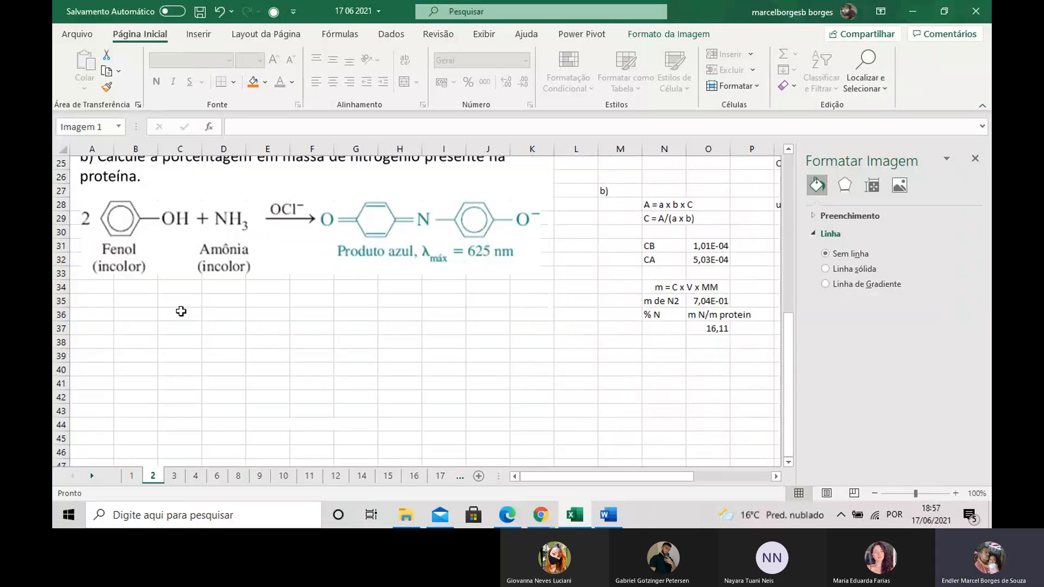
{"action": "left_click", "coordinate": [182, 313]}
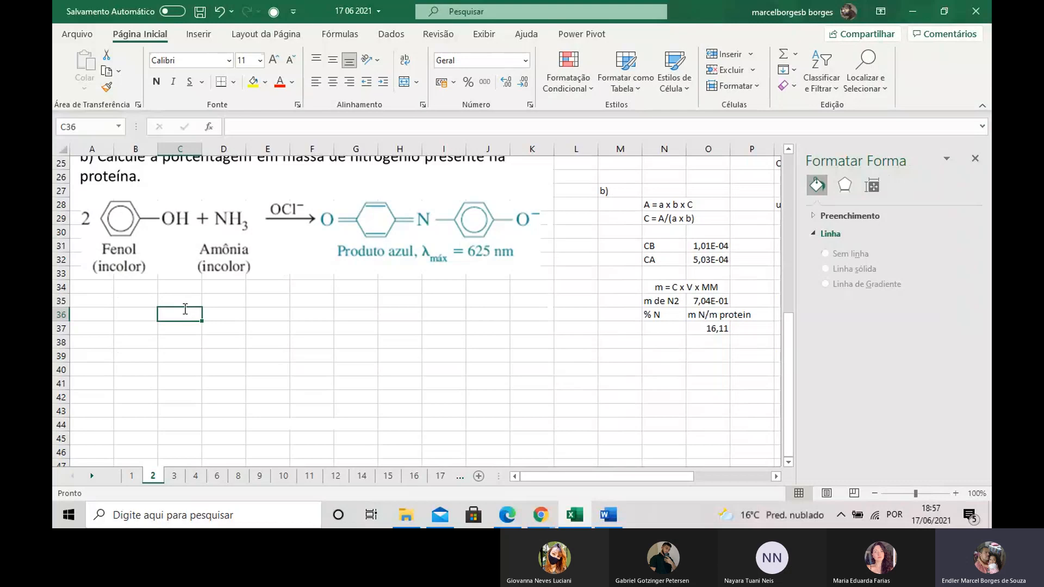
{"action": "type", "text": "C1"}
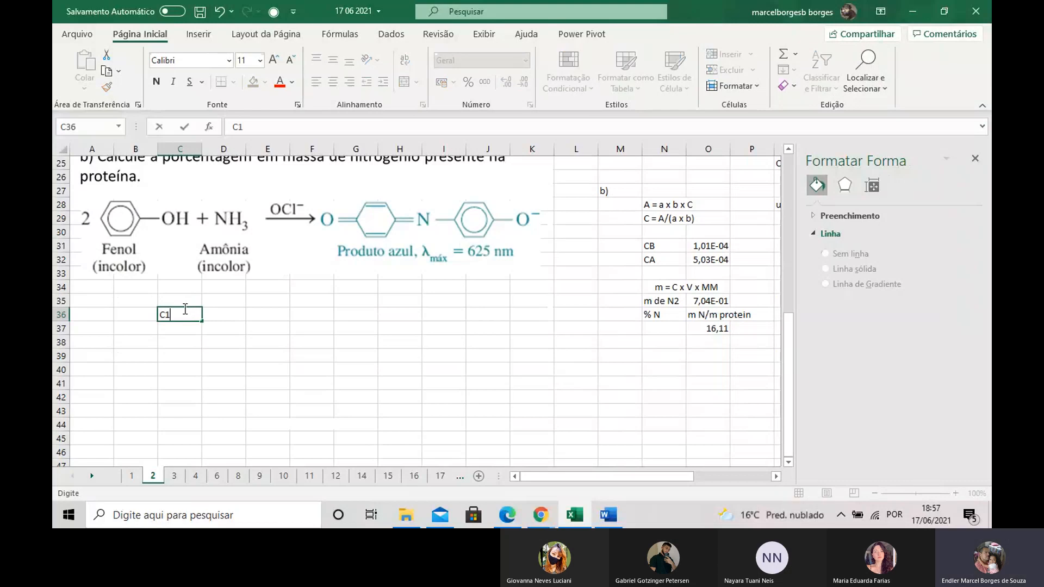
{"action": "left_click", "coordinate": [224, 313]}
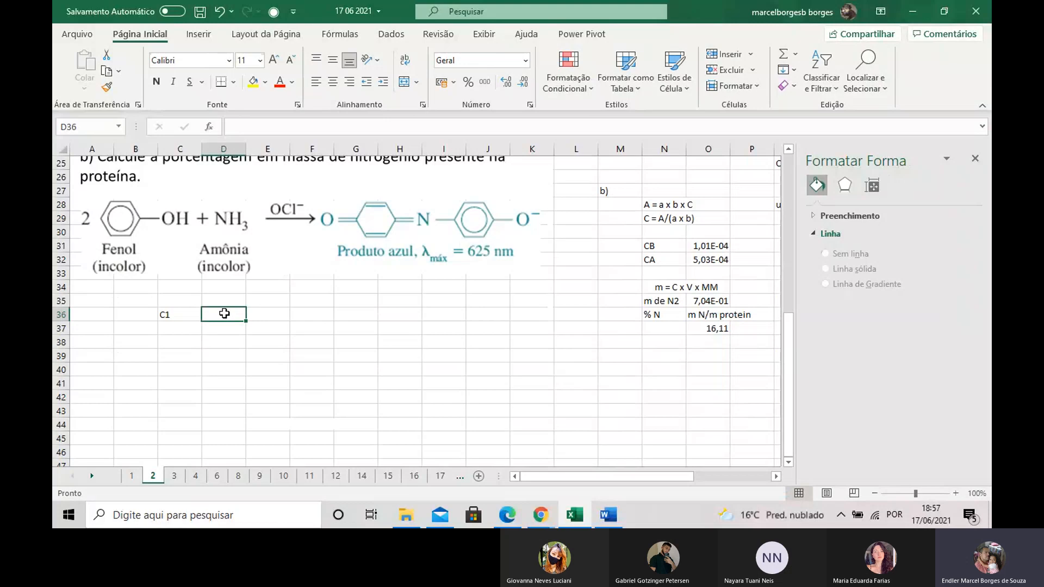
{"action": "type", "text": "m/"}
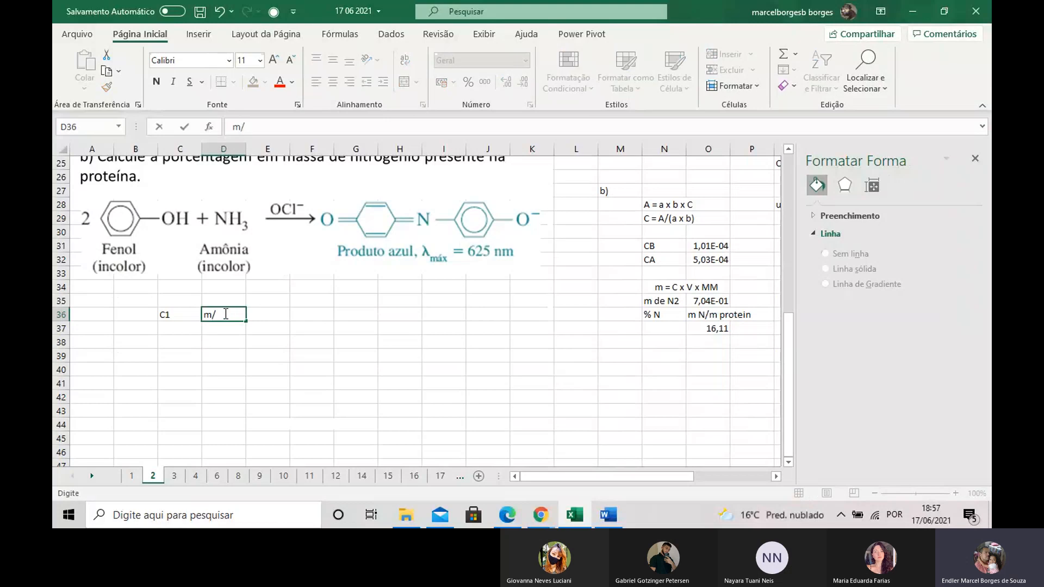
{"action": "type", "text": "(MW*V)"}
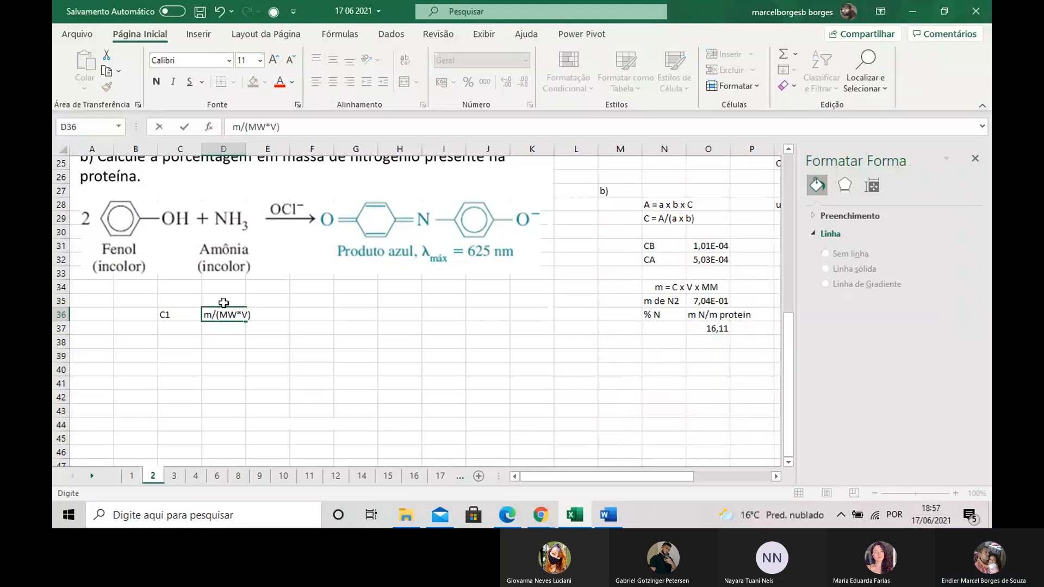
{"action": "key", "text": "ctrl+Return"}
Check the standard's mass in the problem text, close the shape formatting pane and set the sheet zoom to 120%.
{"action": "scroll", "coordinate": [220, 317], "scroll_direction": "up", "scroll_amount": 2}
{"action": "scroll", "coordinate": [220, 317], "scroll_direction": "up", "scroll_amount": 4}
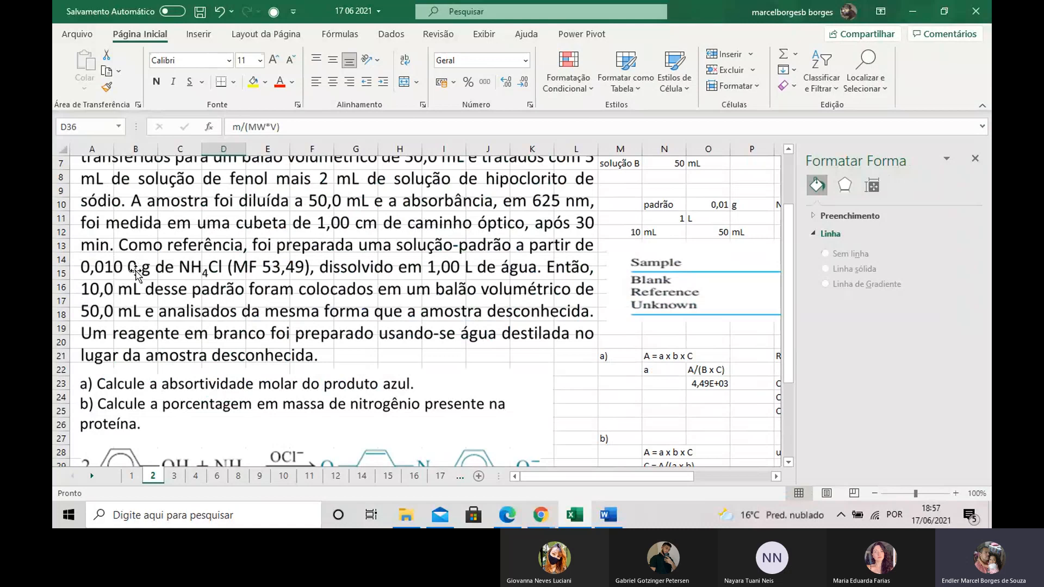
{"action": "scroll", "coordinate": [217, 359], "scroll_direction": "down", "scroll_amount": 6}
{"action": "left_click", "coordinate": [273, 312]}
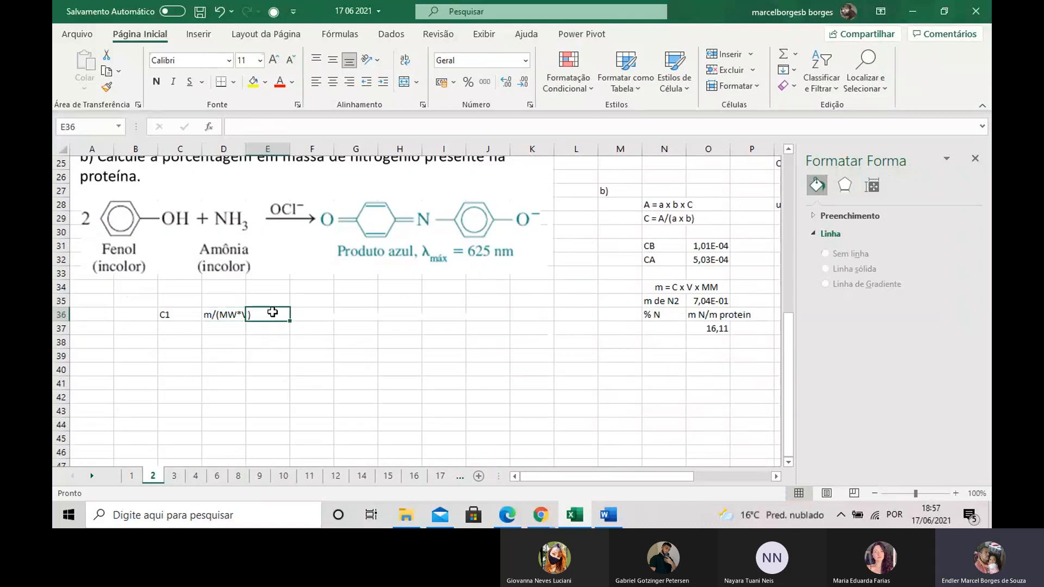
{"action": "left_click", "coordinate": [976, 157]}
{"action": "left_click", "coordinate": [955, 494]}
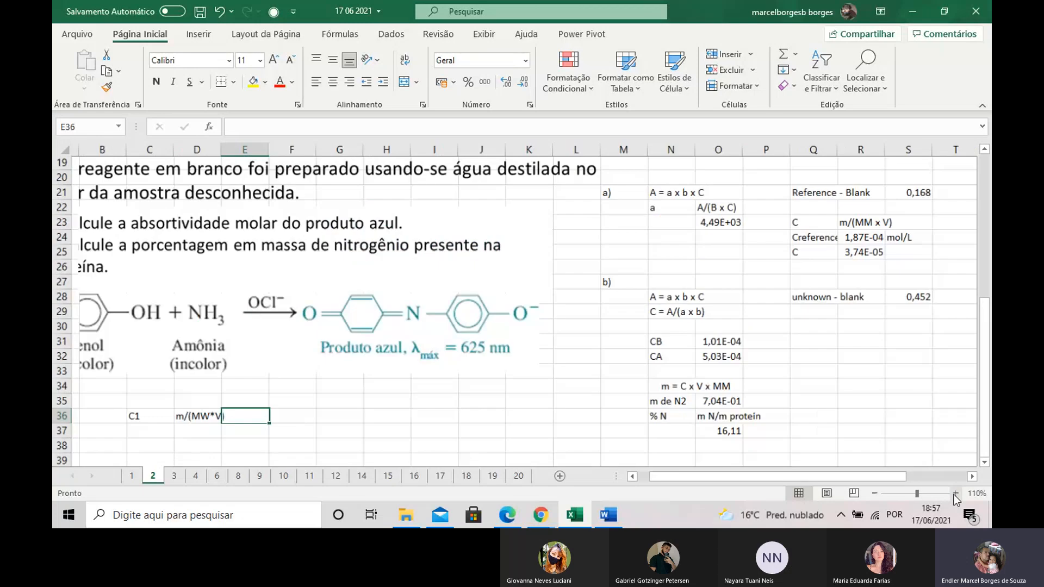
{"action": "left_click", "coordinate": [955, 494]}
{"action": "left_click_drag", "start_coordinate": [720, 479], "coordinate": [648, 476]}
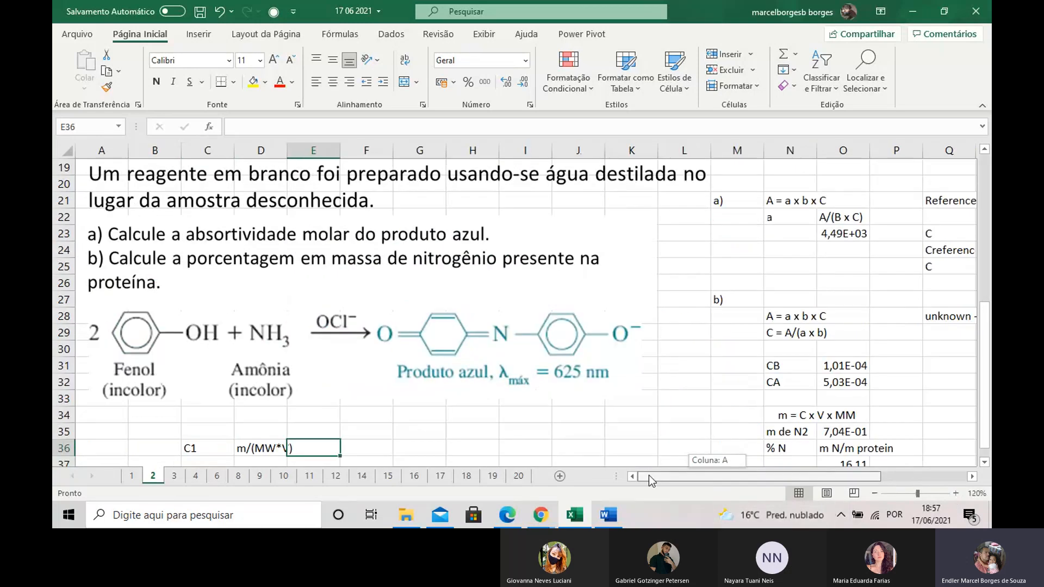
{"action": "scroll", "coordinate": [473, 270], "scroll_direction": "down", "scroll_amount": 1}
{"action": "left_click", "coordinate": [416, 399]}
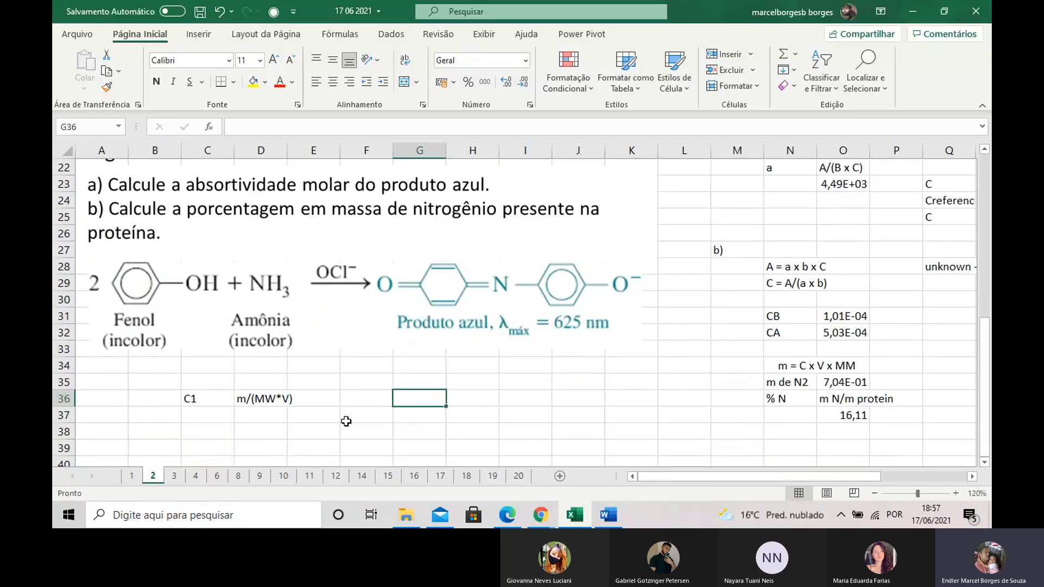
Enter the standard's mass in row 36 as the label "m" in F36, the value 0,01 in G36 and the unit "g" in H36.
{"action": "left_click", "coordinate": [369, 401]}
{"action": "type", "text": "m"}
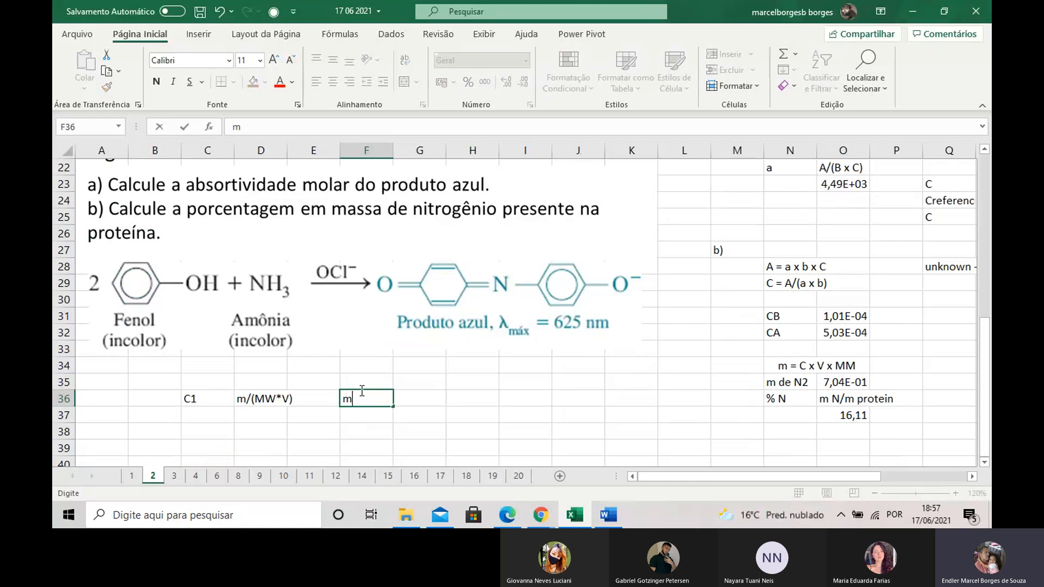
{"action": "scroll", "coordinate": [249, 272], "scroll_direction": "up", "scroll_amount": 2}
{"action": "scroll", "coordinate": [250, 272], "scroll_direction": "up", "scroll_amount": 1}
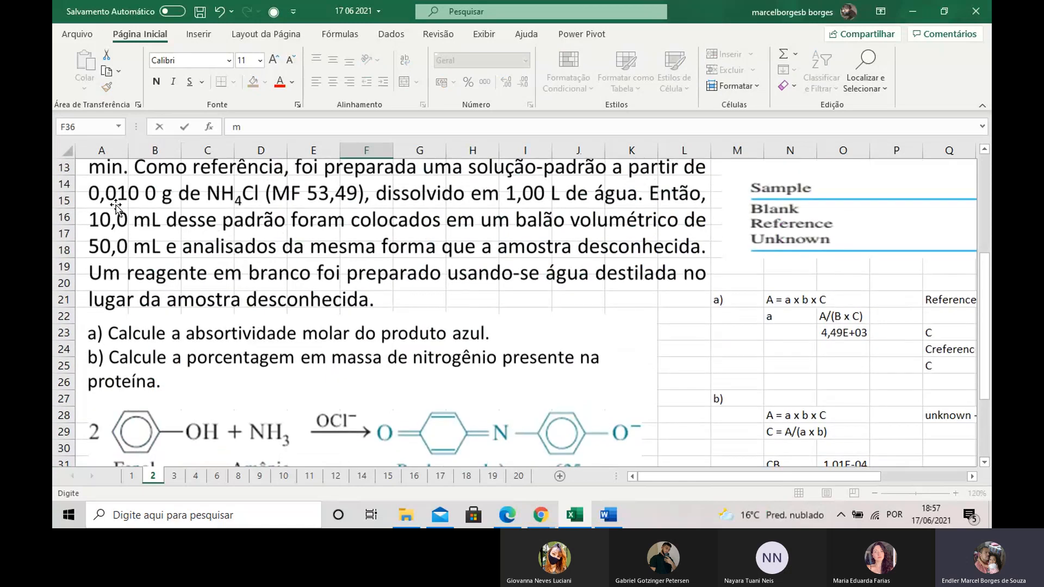
{"action": "scroll", "coordinate": [116, 204], "scroll_direction": "down", "scroll_amount": 3}
{"action": "scroll", "coordinate": [392, 354], "scroll_direction": "down", "scroll_amount": 2}
{"action": "left_click", "coordinate": [420, 300]}
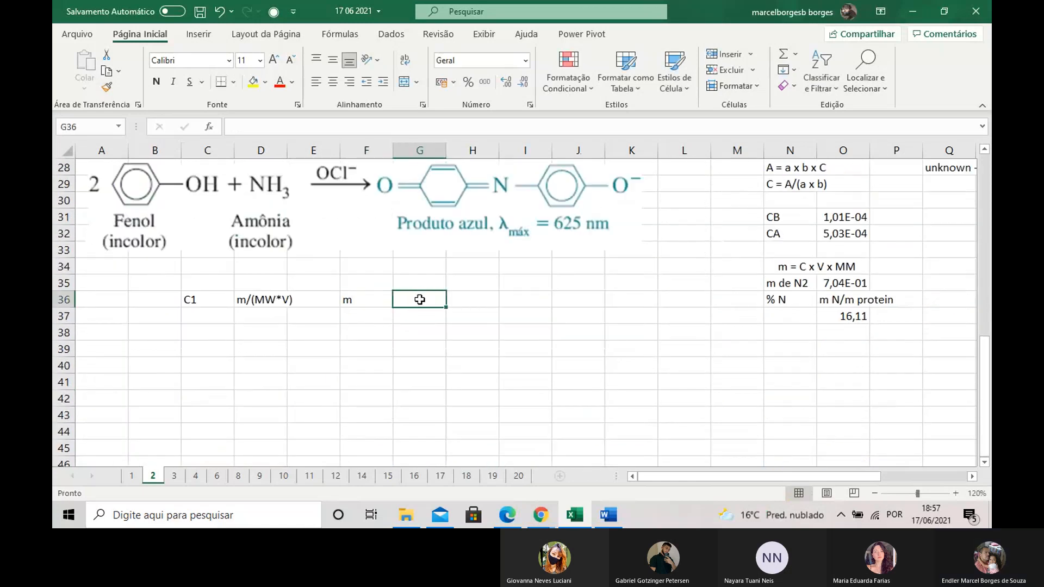
{"action": "type", "text": "0,01"}
{"action": "left_click", "coordinate": [467, 304]}
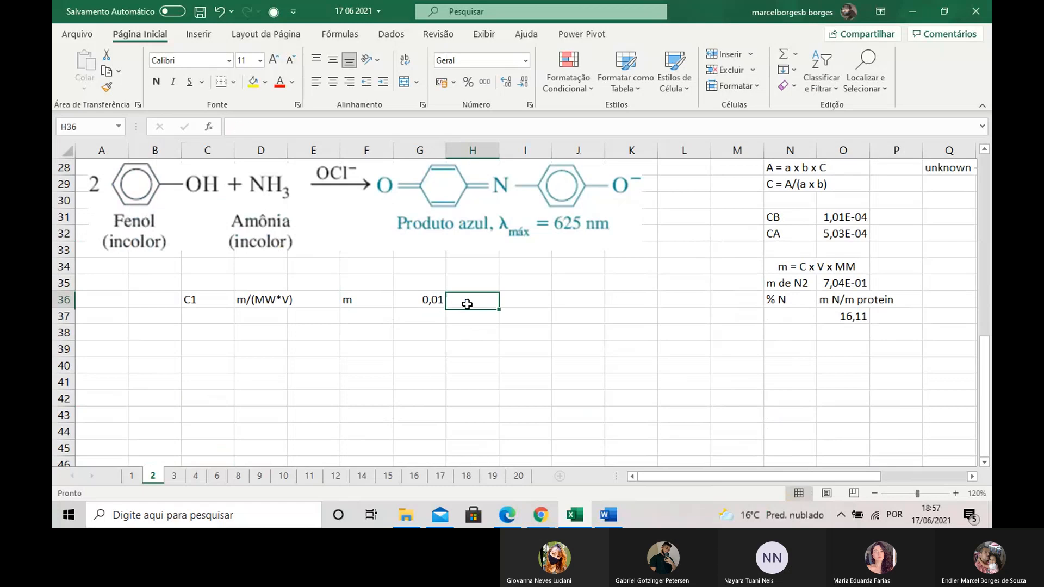
{"action": "type", "text": "g"}
{"action": "left_click", "coordinate": [419, 356]}
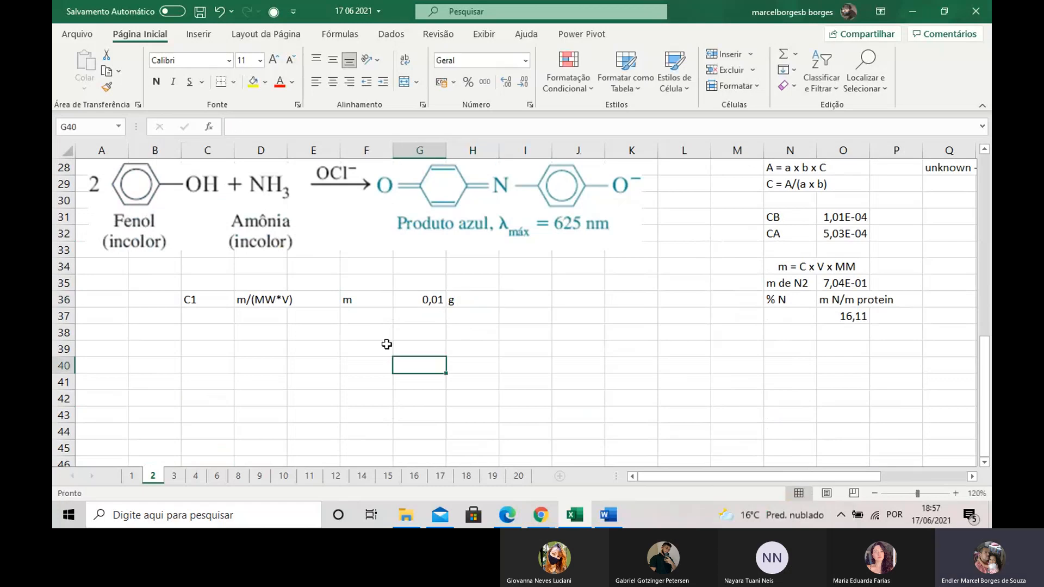
Enter the molar mass label "MW (NH4)Cl" in F37, below the mass label.
{"action": "left_click", "coordinate": [358, 321]}
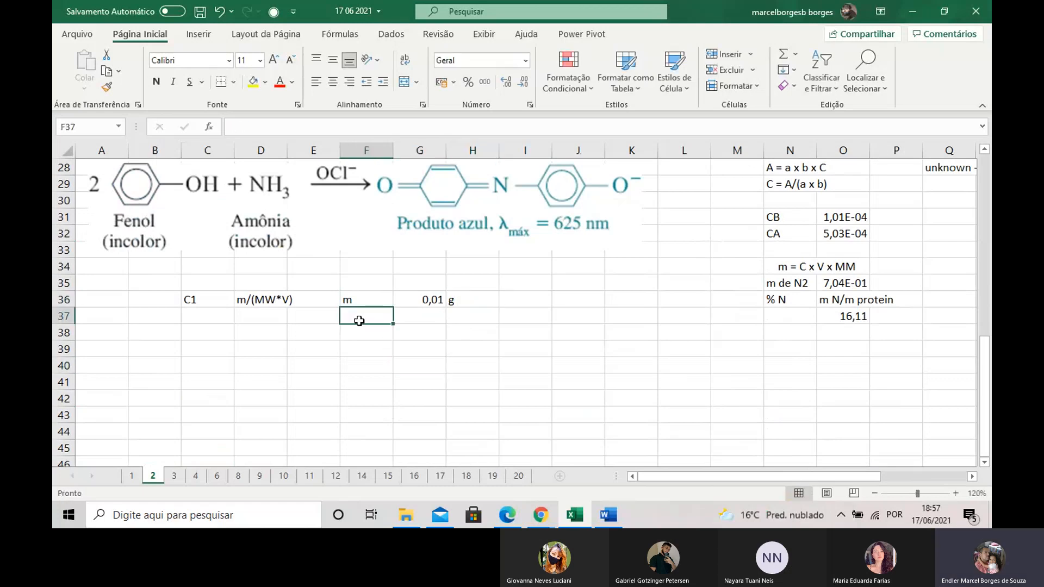
{"action": "type", "text": "MW N"}
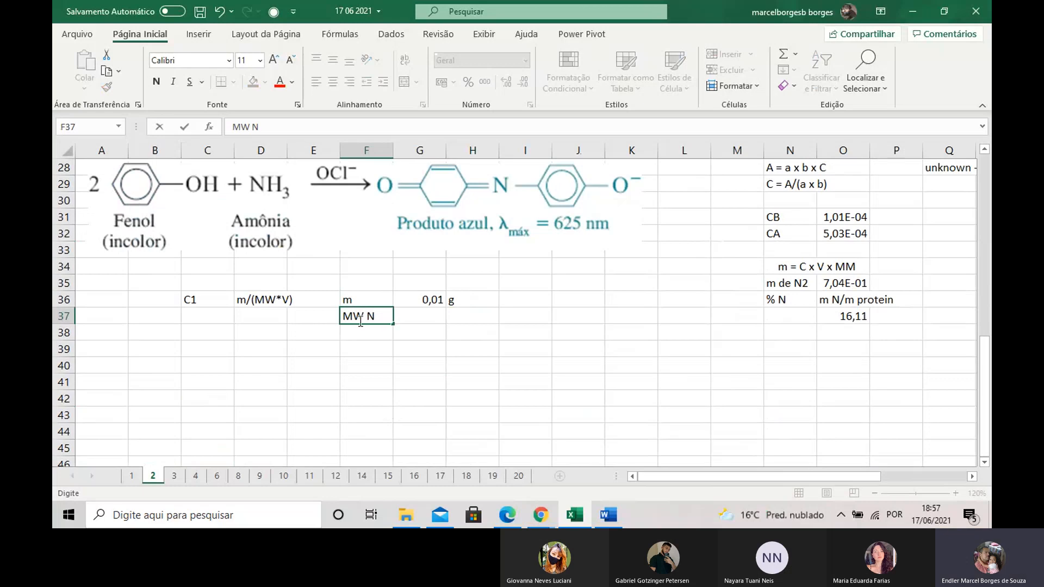
{"action": "key", "text": "BackSpace"}
{"action": "type", "text": "Cl("}
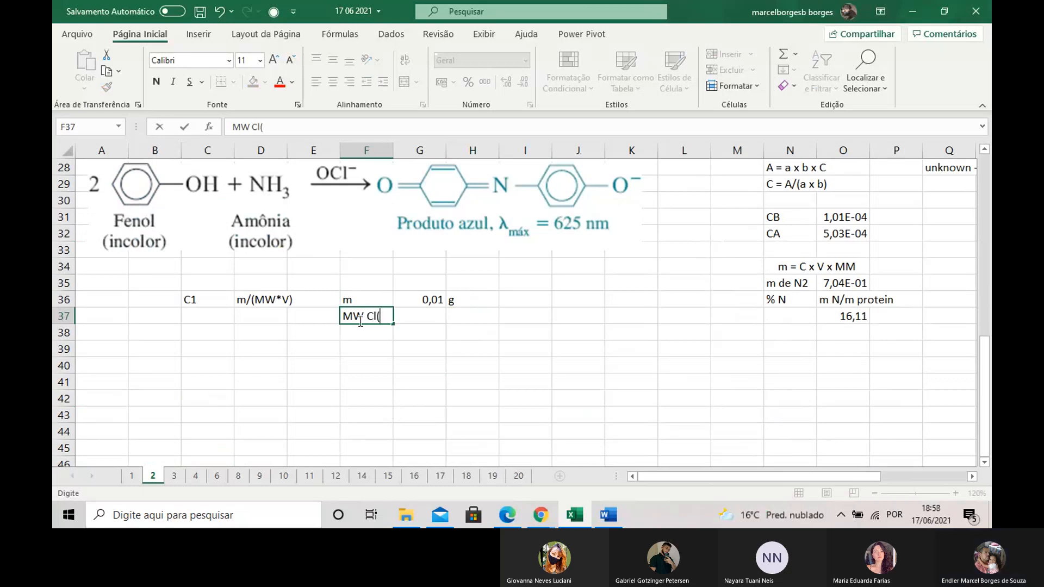
{"action": "type", "text": "NH4"}
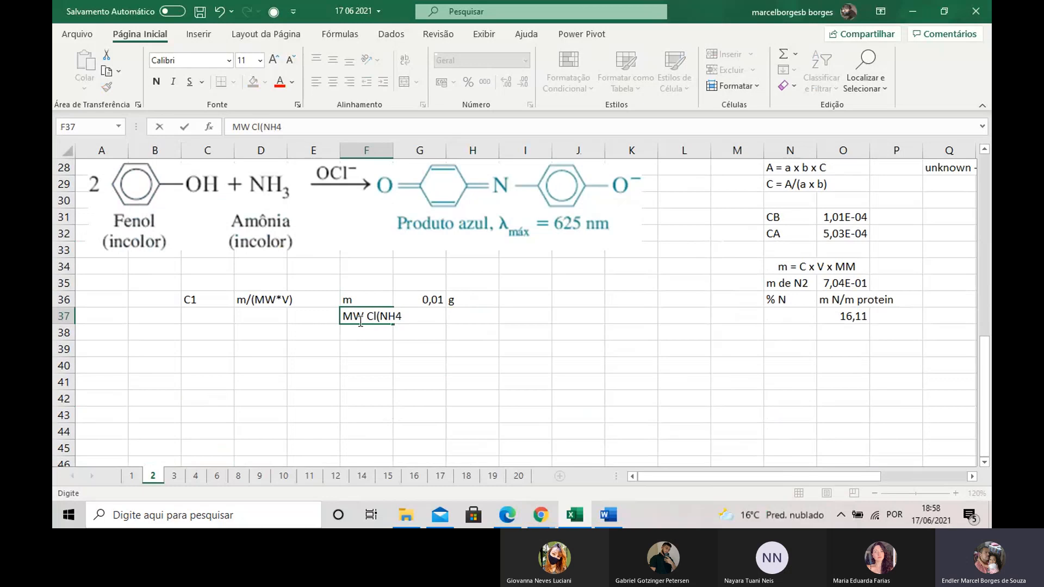
{"action": "type", "text": ")"}
{"action": "double_click", "coordinate": [370, 316]}
{"action": "key", "text": "BackSpace"}
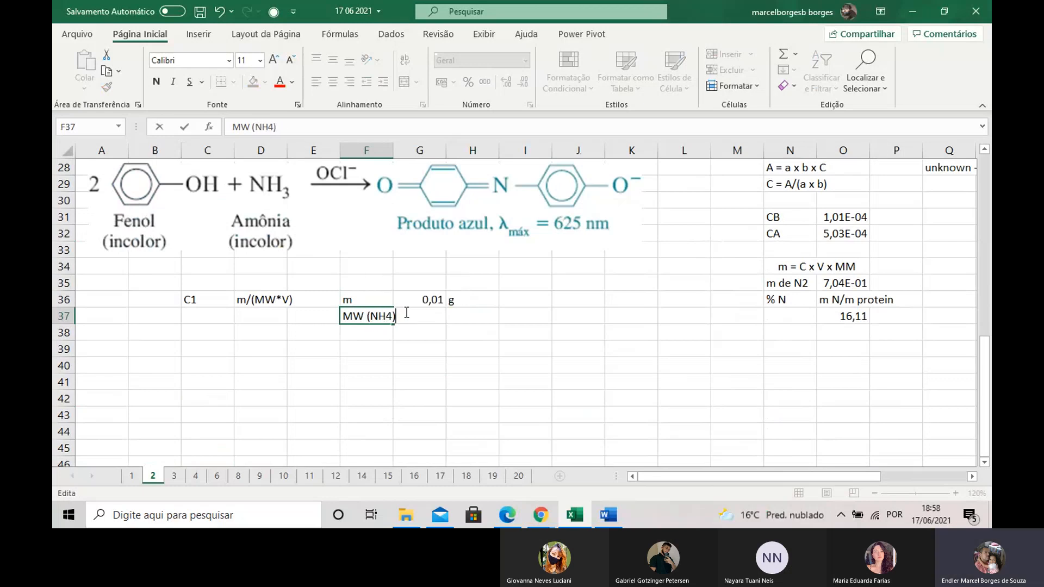
{"action": "type", "text": "Cl"}
{"action": "left_click", "coordinate": [419, 381]}
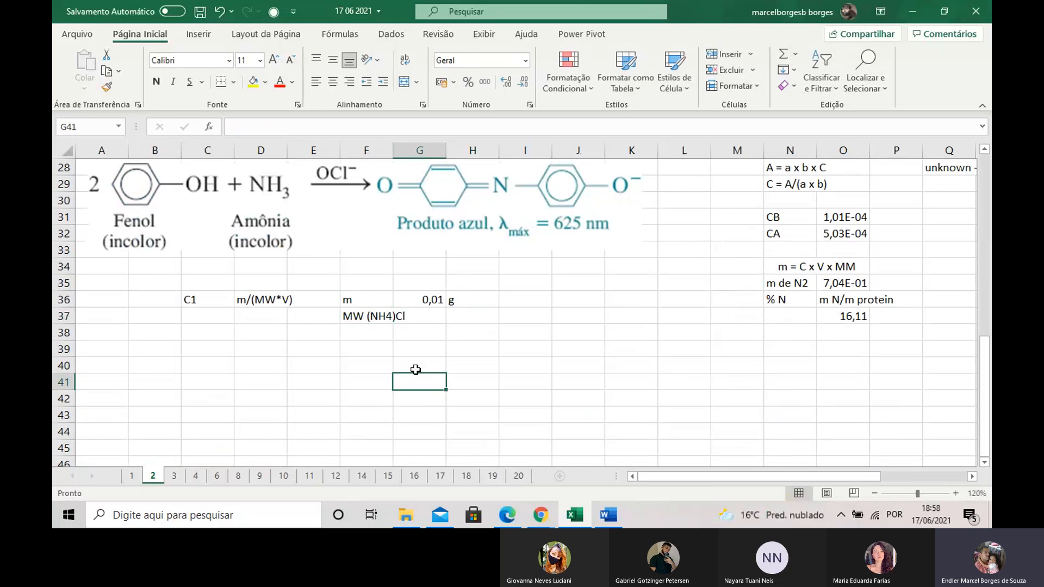
{"action": "left_click", "coordinate": [346, 331]}
{"action": "type", "text": "NaCl"}
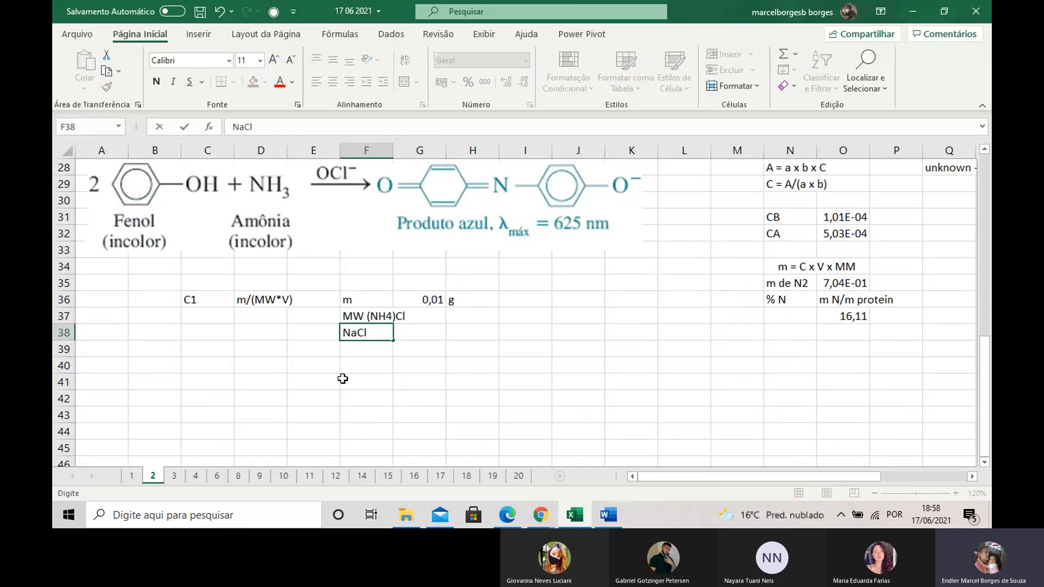
{"action": "key", "text": "Return"}
{"action": "left_click", "coordinate": [354, 333]}
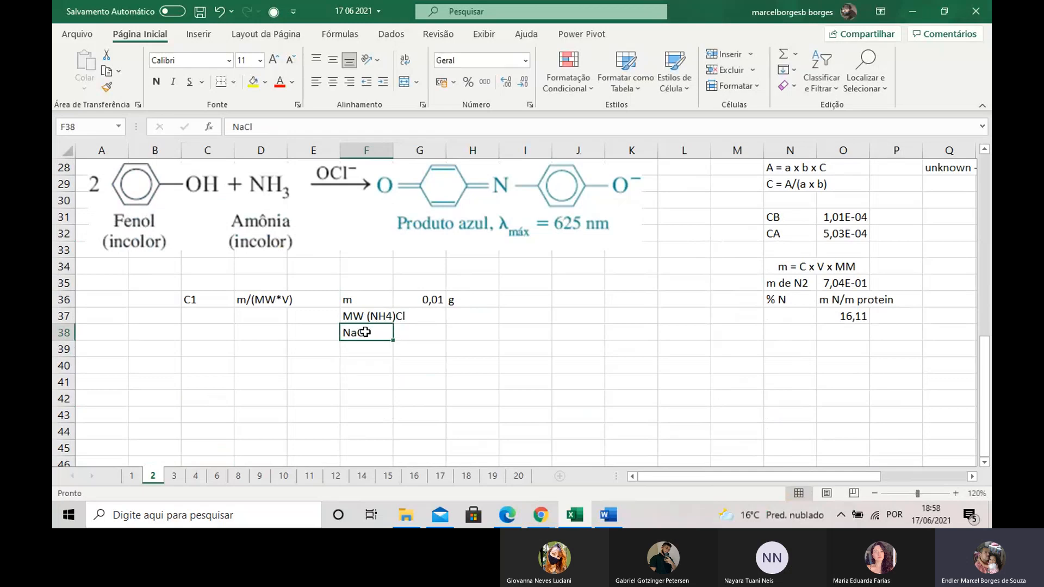
{"action": "key", "text": "Down"}
{"action": "key", "text": "Down"}
{"action": "key", "text": "Down"}
{"action": "left_click", "coordinate": [360, 336]}
{"action": "key", "text": "Delete"}
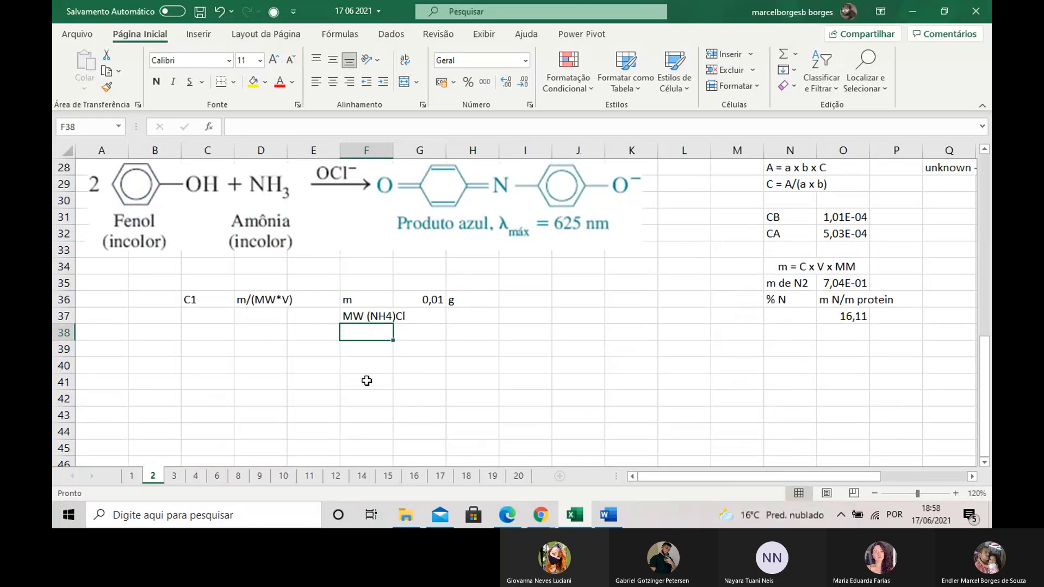
Look up the NH4Cl molar mass in the problem text and enter 53,49 in G37 with the unit "g/mol" in H37.
{"action": "scroll", "coordinate": [364, 348], "scroll_direction": "up", "scroll_amount": 6}
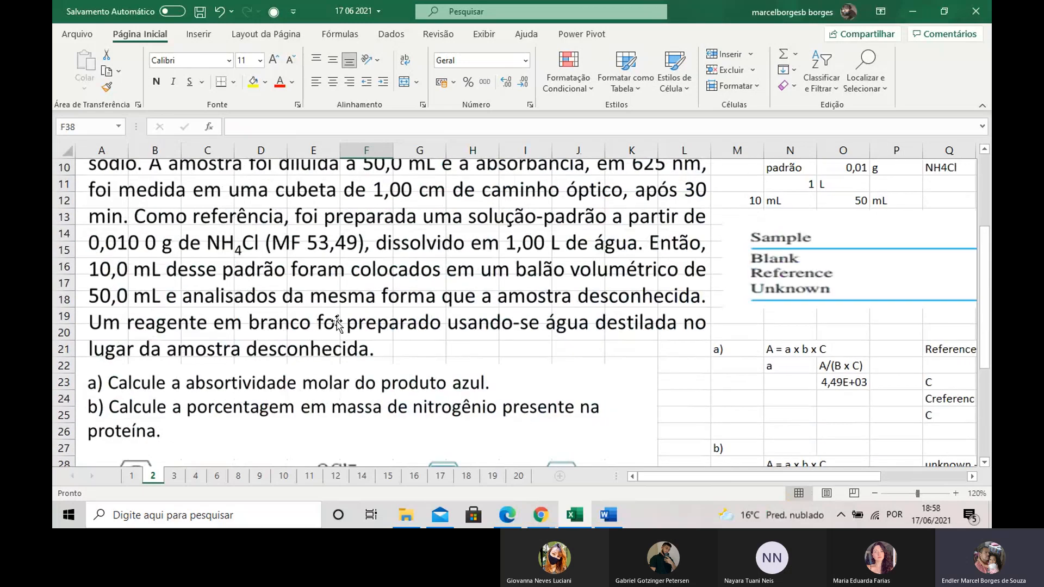
{"action": "scroll", "coordinate": [337, 323], "scroll_direction": "down", "scroll_amount": 7}
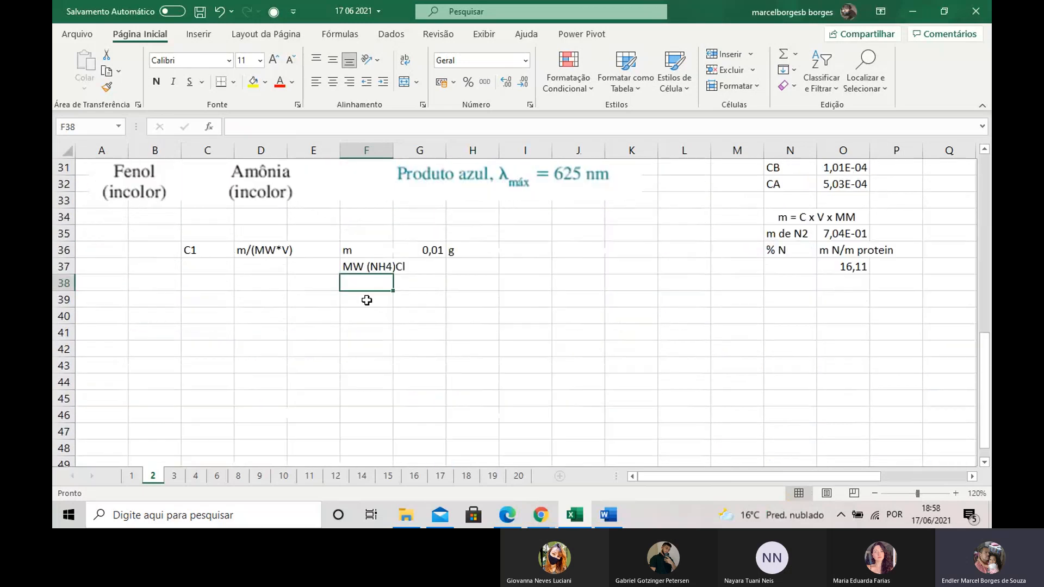
{"action": "left_click", "coordinate": [436, 267]}
{"action": "type", "text": "53,49"}
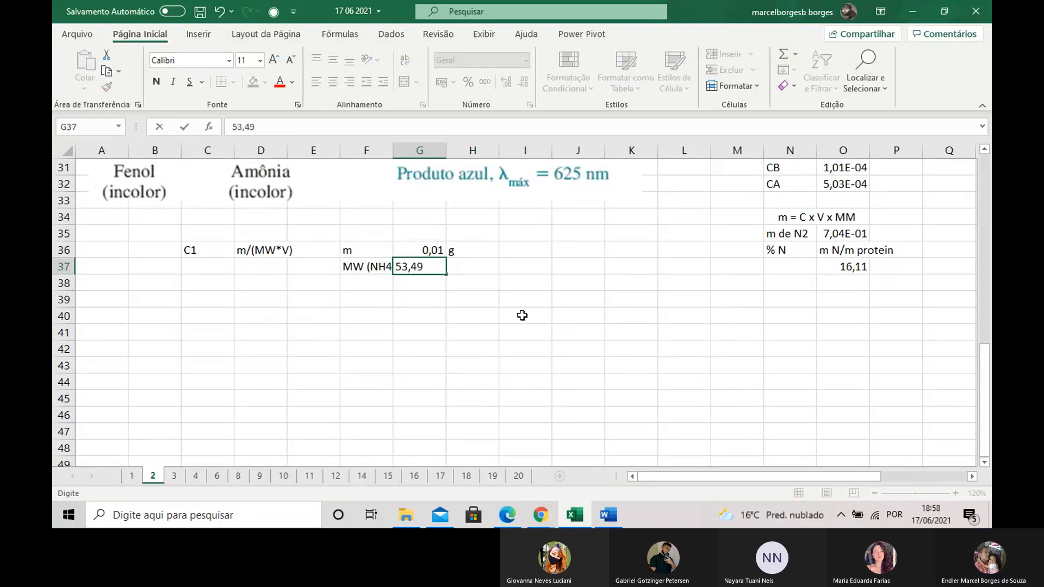
{"action": "key", "text": "Tab"}
{"action": "type", "text": "g"}
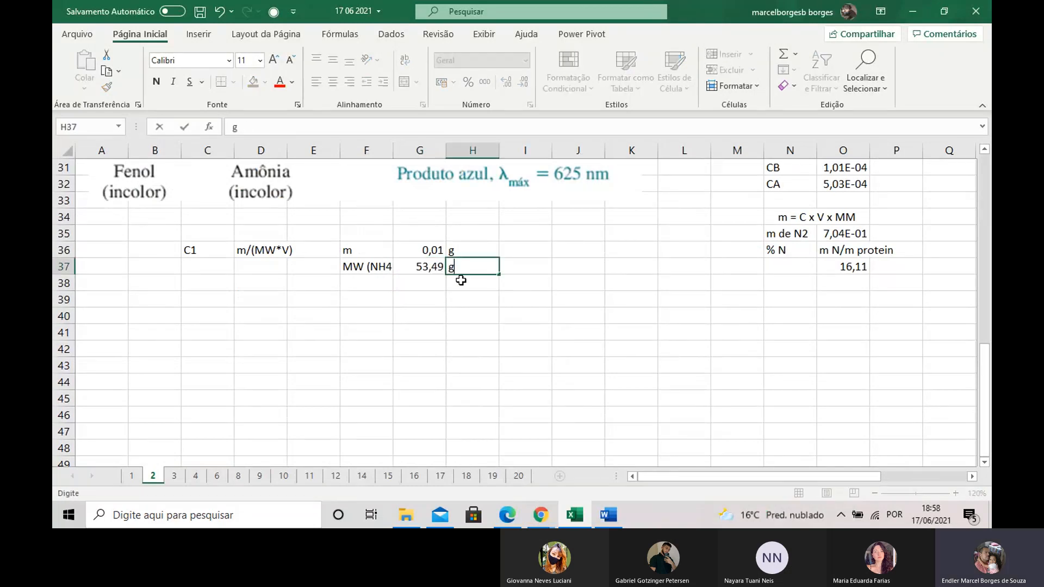
{"action": "type", "text": "/mol"}
{"action": "left_click", "coordinate": [483, 333]}
Look up the standard's volume in the problem text and enter "V" in F38, 1 in G38 and "L" in H38.
{"action": "scroll", "coordinate": [435, 320], "scroll_direction": "up", "scroll_amount": 7}
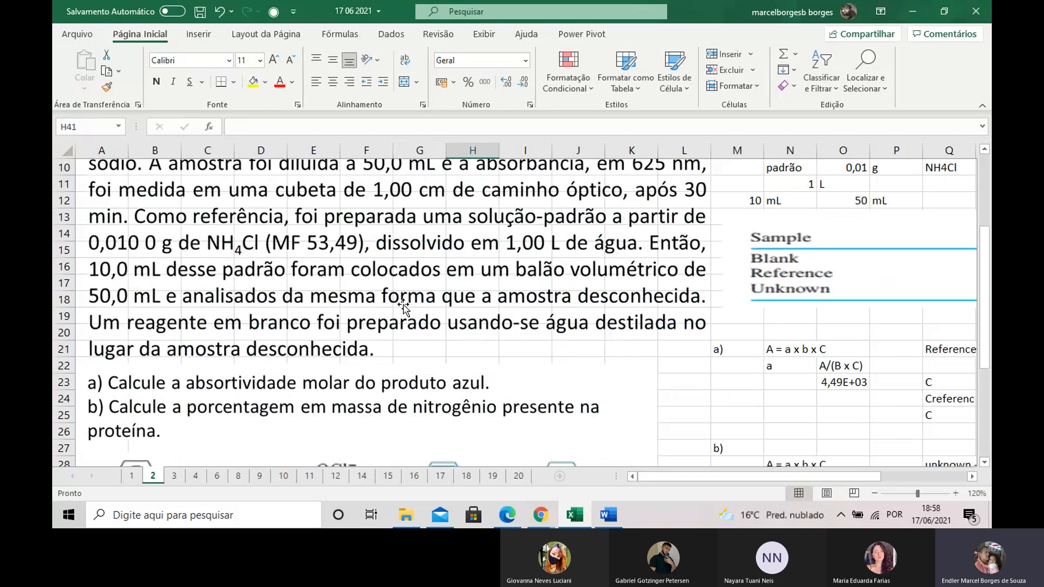
{"action": "scroll", "coordinate": [403, 261], "scroll_direction": "down", "scroll_amount": 4}
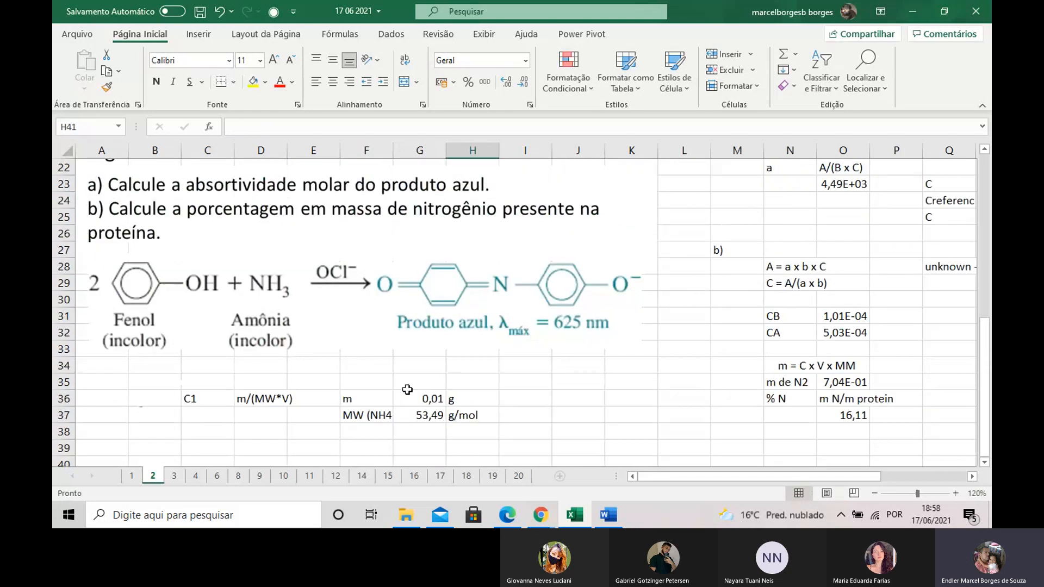
{"action": "scroll", "coordinate": [364, 397], "scroll_direction": "down", "scroll_amount": 1}
{"action": "left_click", "coordinate": [363, 382]}
{"action": "type", "text": "V"}
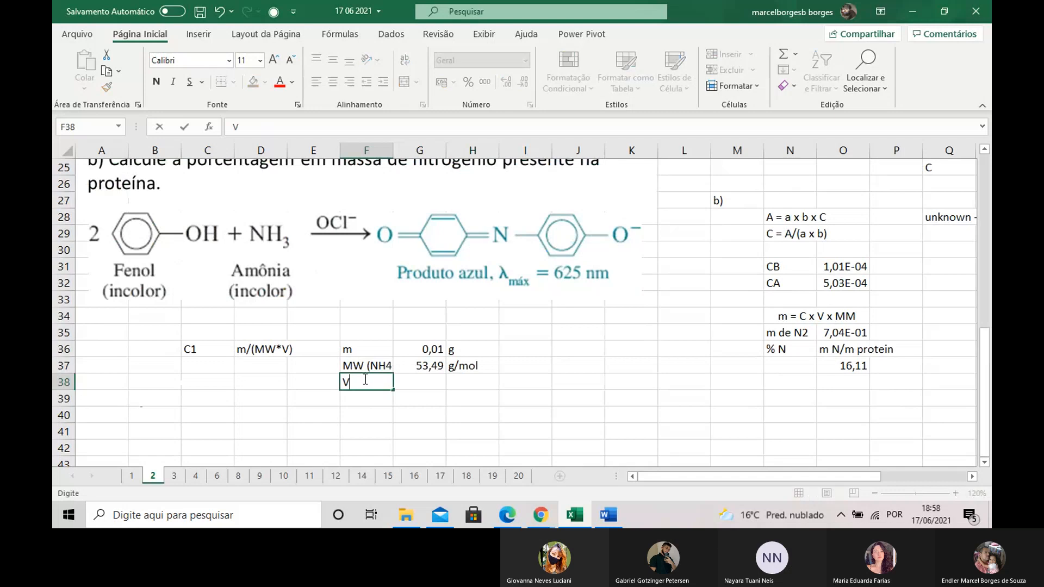
{"action": "left_click", "coordinate": [435, 382]}
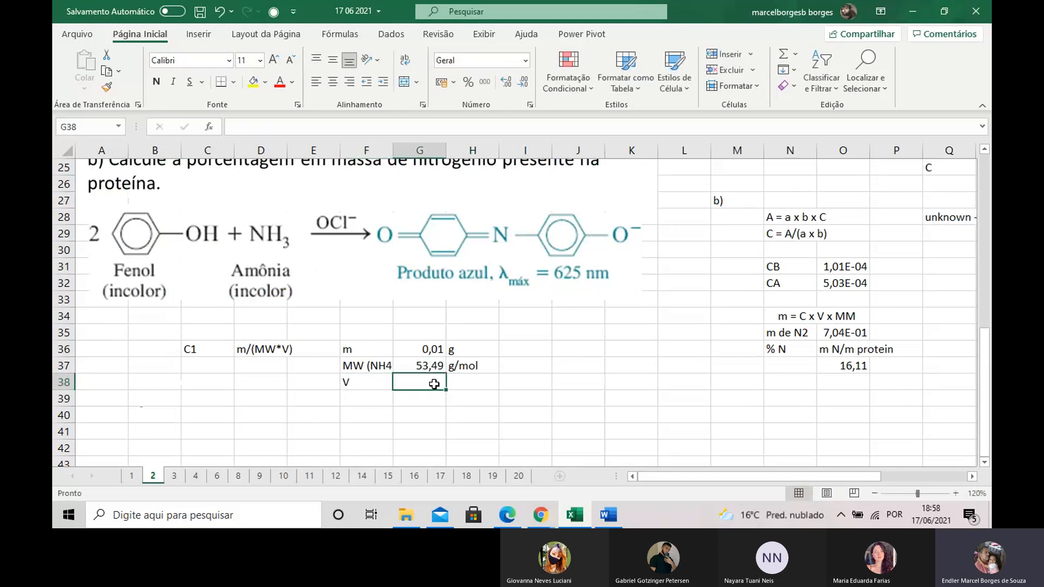
{"action": "type", "text": "1"}
{"action": "left_click", "coordinate": [474, 383]}
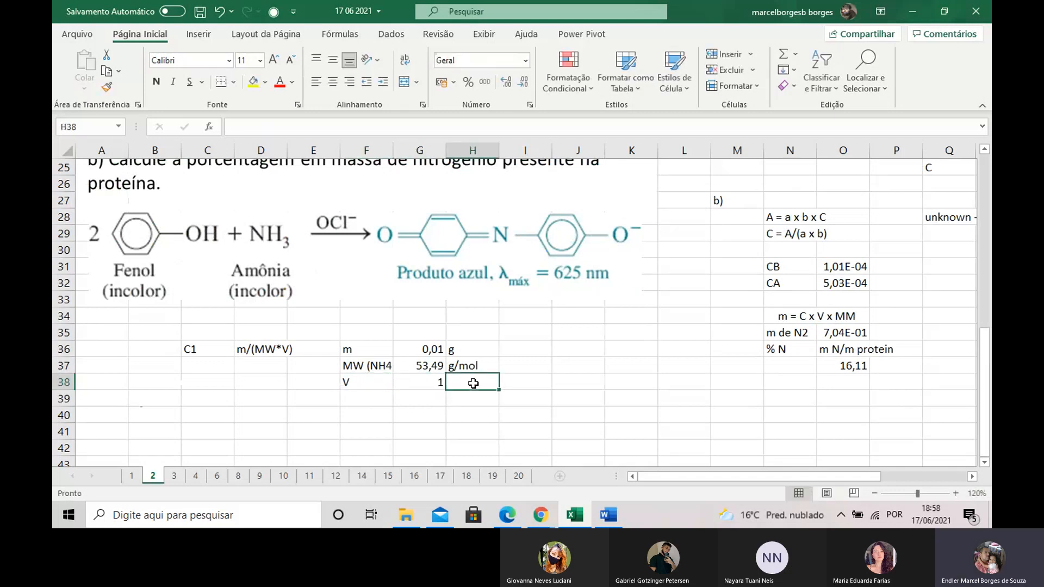
{"action": "type", "text": "L"}
{"action": "left_click", "coordinate": [472, 432]}
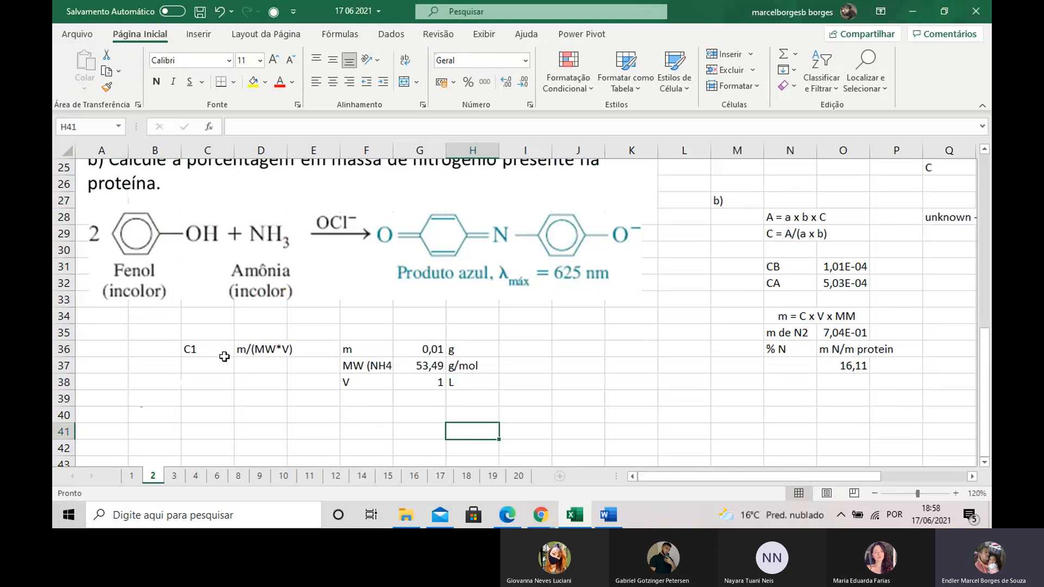
{"action": "left_click", "coordinate": [236, 353]}
{"action": "left_click", "coordinate": [197, 352]}
{"action": "left_click", "coordinate": [249, 351]}
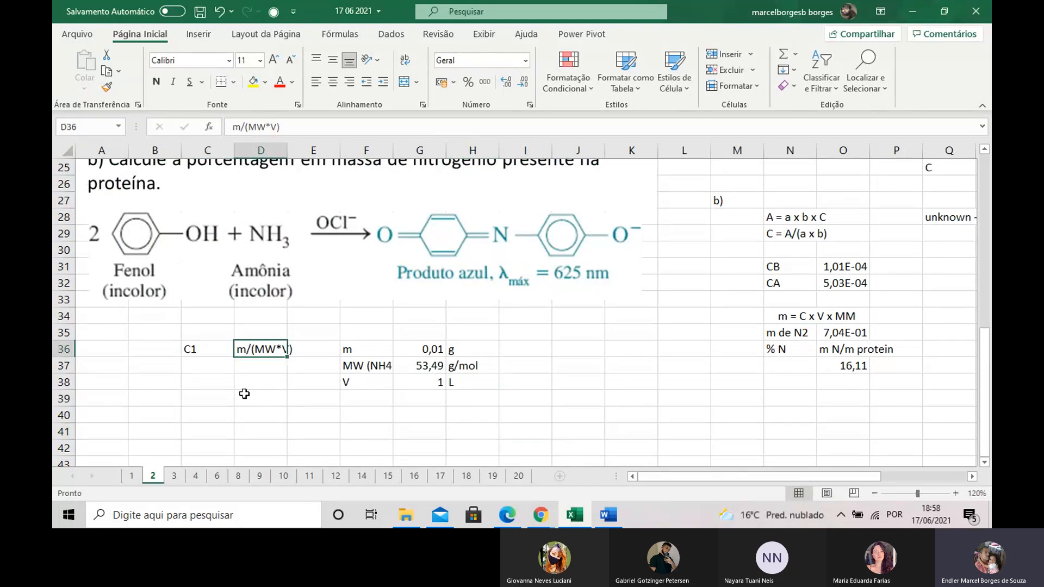
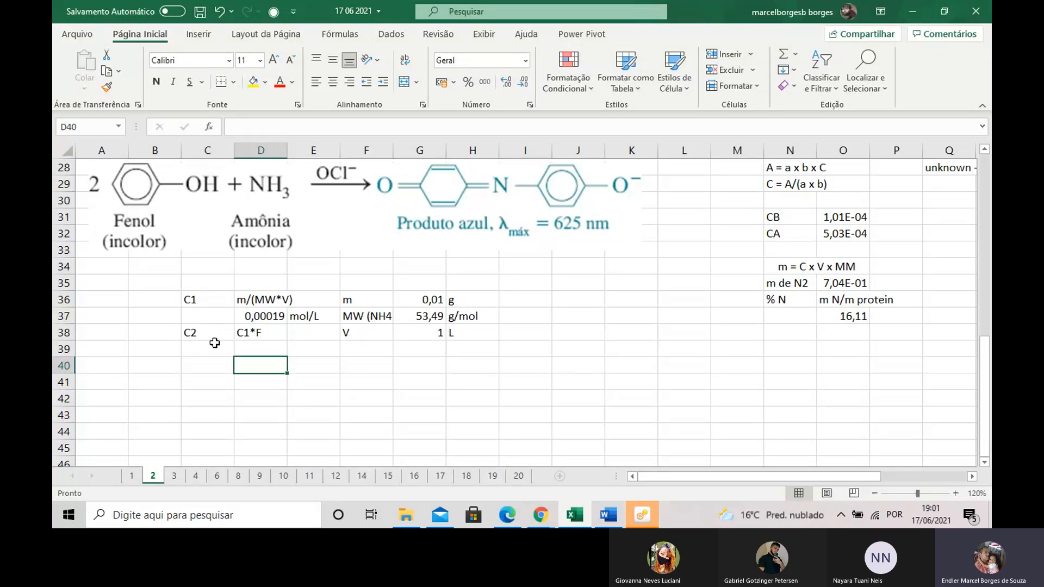
Calculate the diluted concentration C2 in D39 with the formula =D37*(10/50).
{"action": "left_click", "coordinate": [240, 350]}
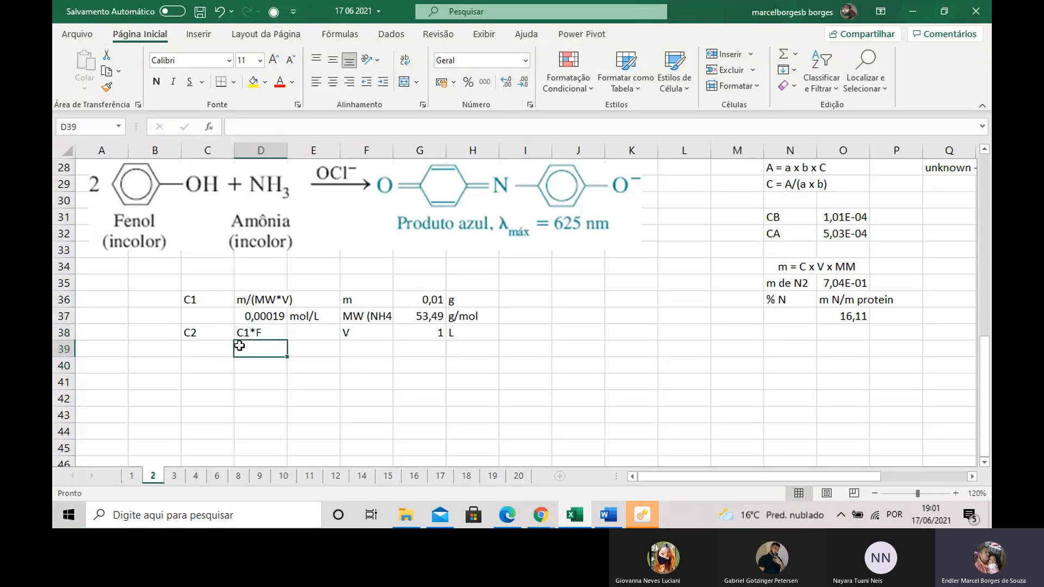
{"action": "left_click", "coordinate": [225, 328]}
{"action": "left_click", "coordinate": [249, 333]}
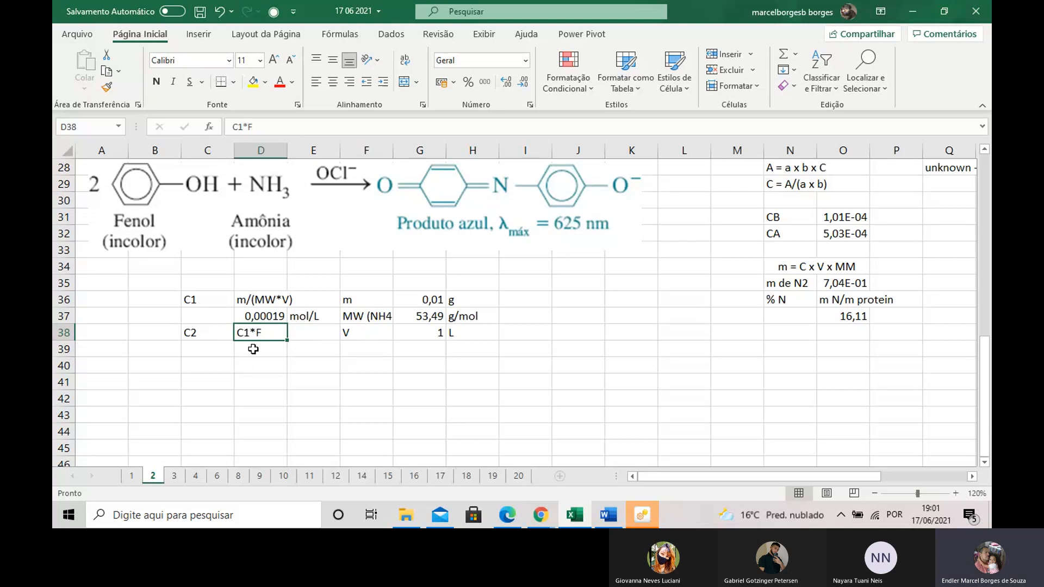
{"action": "left_click", "coordinate": [254, 349]}
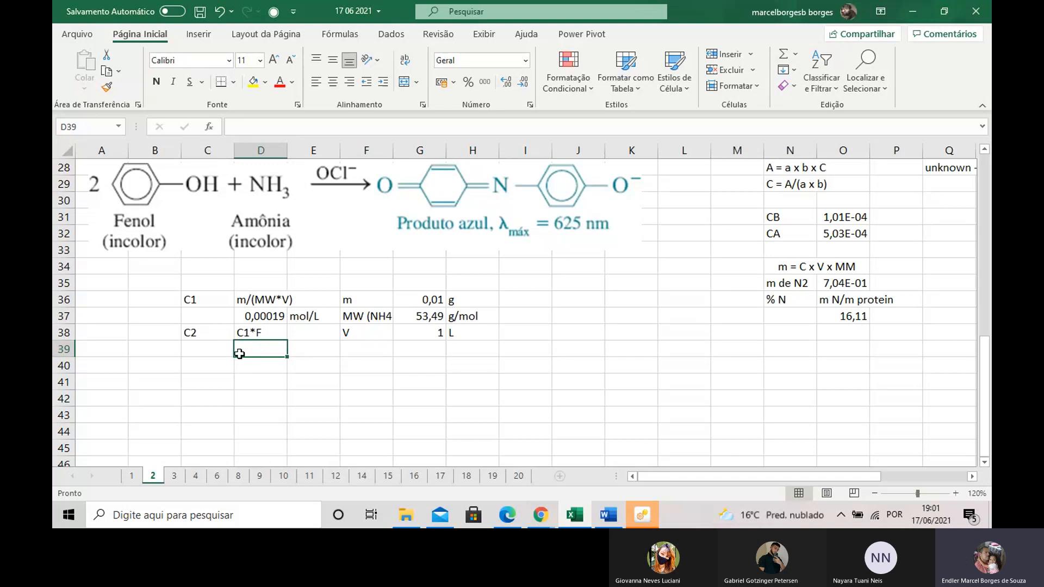
{"action": "type", "text": "="}
{"action": "left_click", "coordinate": [249, 316]}
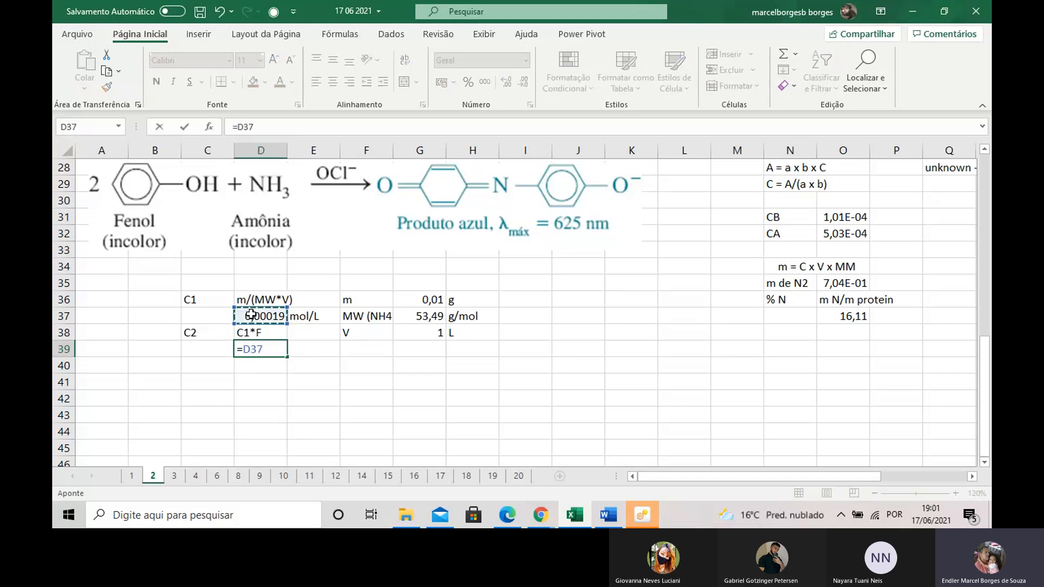
{"action": "type", "text": "*"}
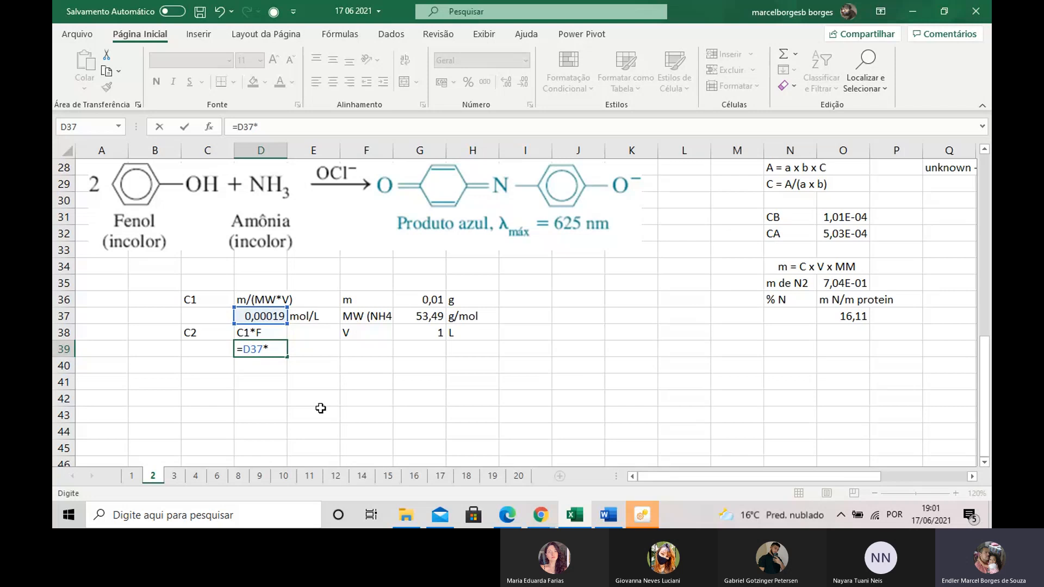
{"action": "type", "text": "(10/500"}
{"action": "key", "text": "BackSpace"}
{"action": "type", "text": ")"}
{"action": "key", "text": "Return"}
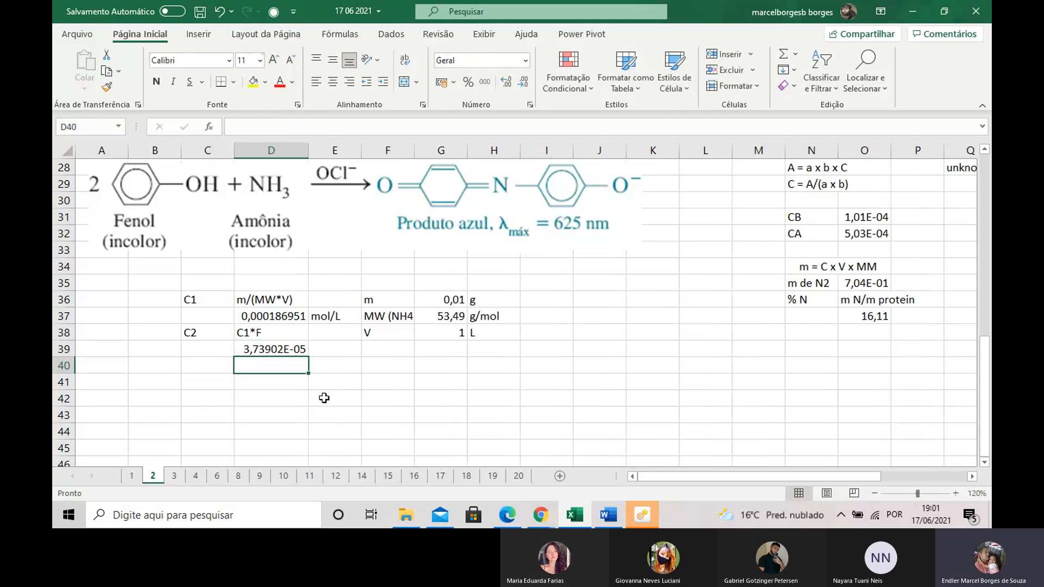
{"action": "key", "text": "Up"}
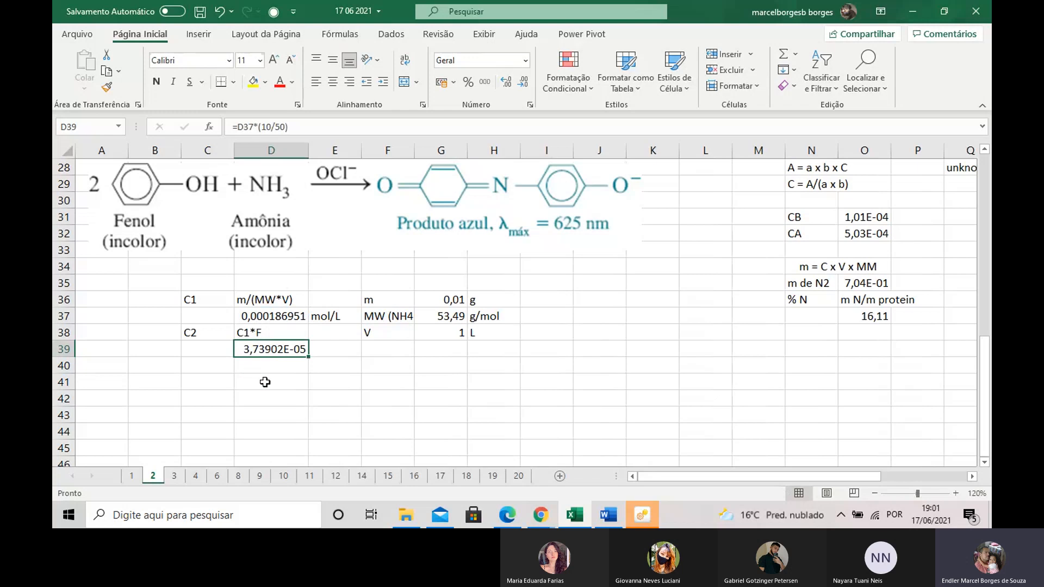
Merge and centre cells D41:E41 and enter the absorbance equation "A = abC" in them.
{"action": "left_click_drag", "start_coordinate": [265, 382], "coordinate": [353, 375]}
{"action": "left_click", "coordinate": [404, 82]}
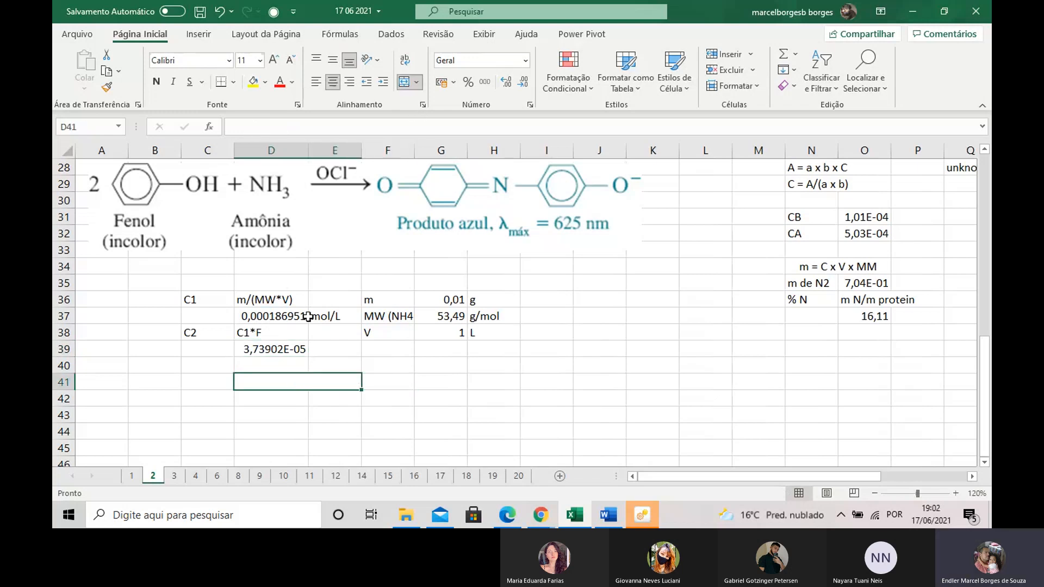
{"action": "double_click", "coordinate": [289, 379]}
{"action": "type", "text": "A"}
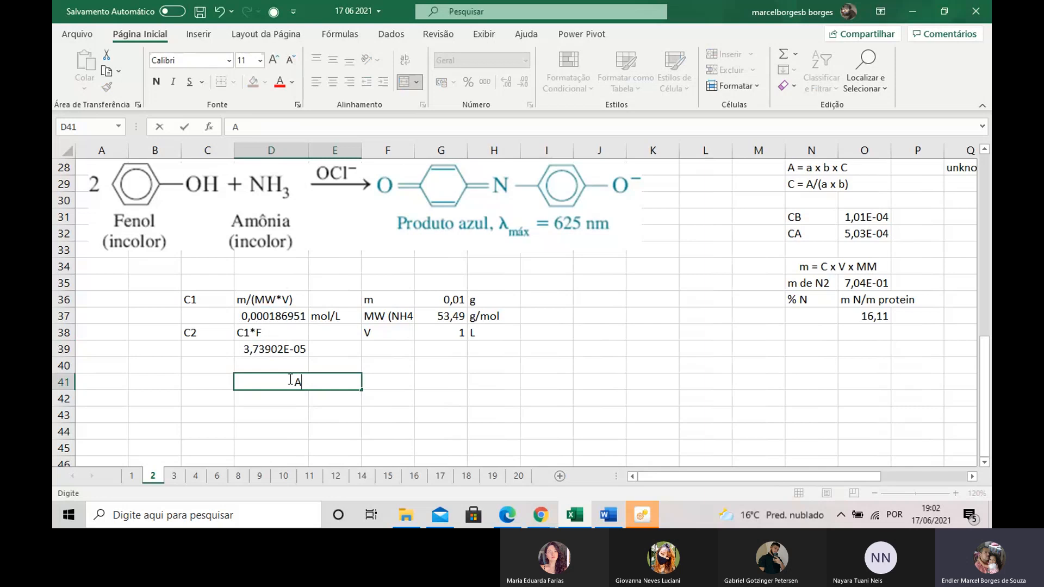
{"action": "type", "text": " = e"}
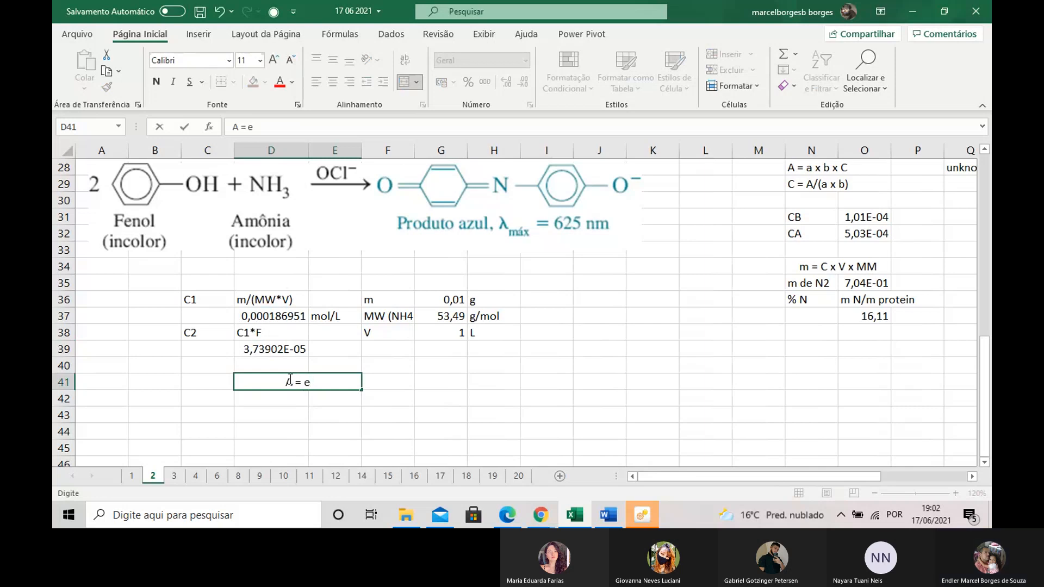
{"action": "type", "text": "*c"}
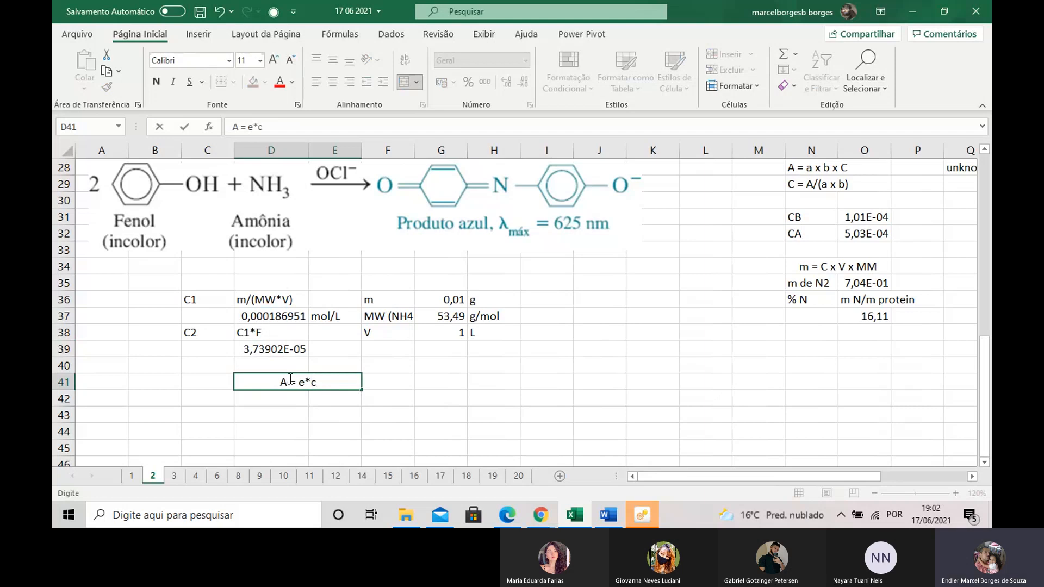
{"action": "key", "text": "BackSpace"}
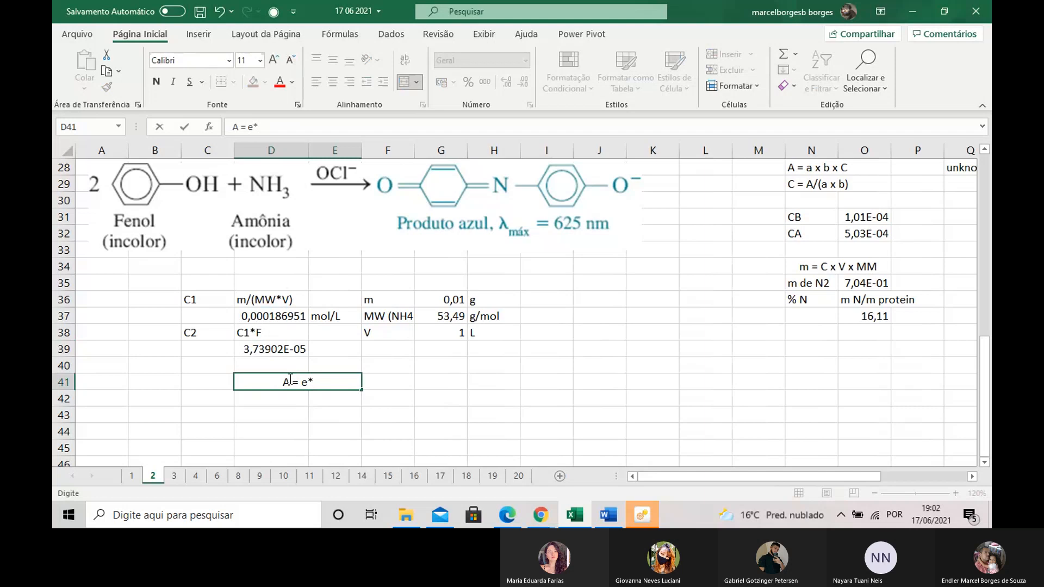
{"action": "key", "text": "BackSpace"}
{"action": "key", "text": "BackSpace"}
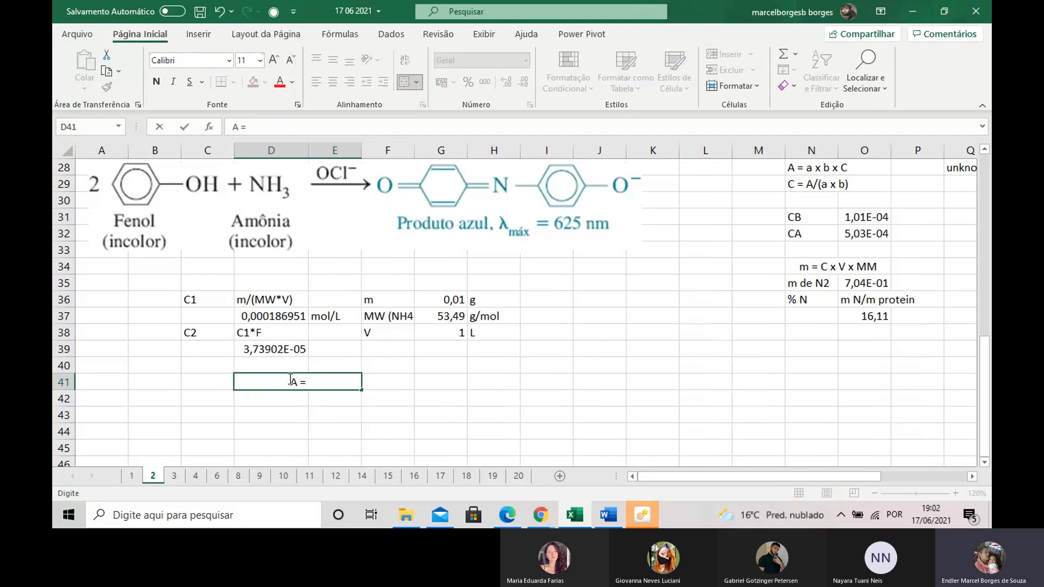
{"action": "type", "text": "abC"}
Enter the variable labels "a", "b" and "C" in cells F41, F42 and F43.
{"action": "left_click", "coordinate": [403, 386]}
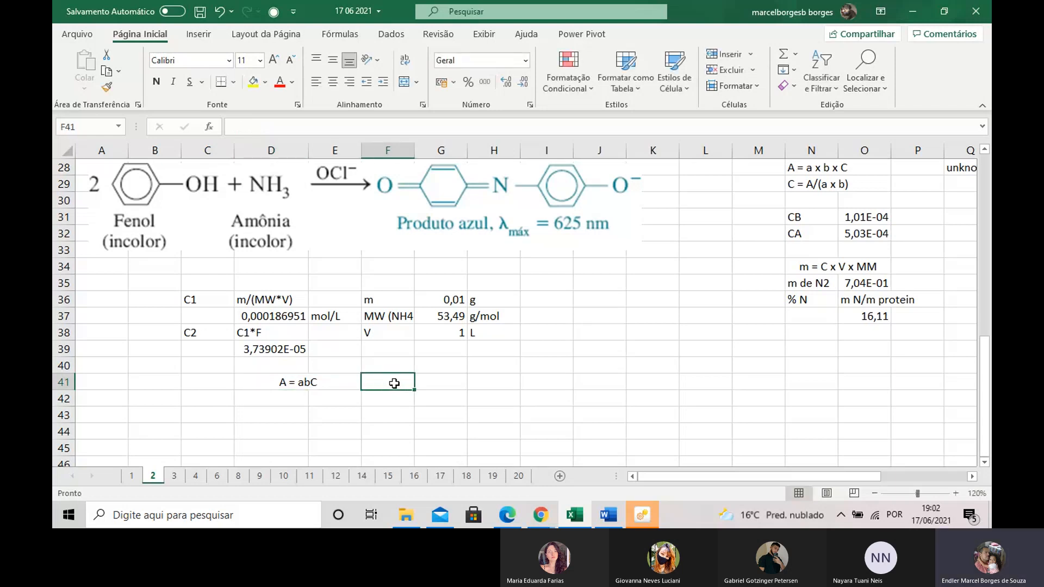
{"action": "type", "text": "a"}
{"action": "left_click", "coordinate": [427, 384]}
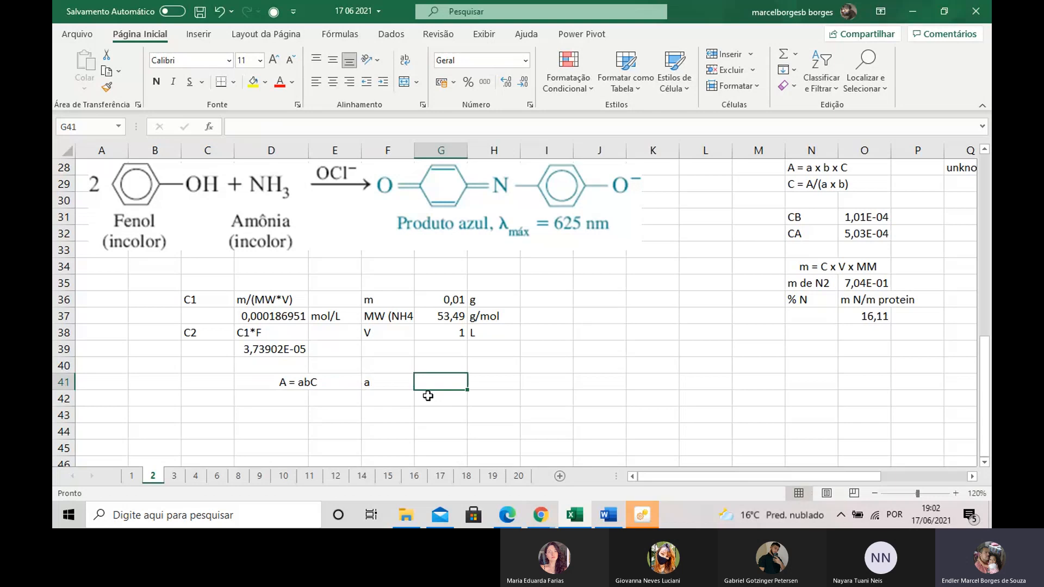
{"action": "left_click", "coordinate": [389, 396]}
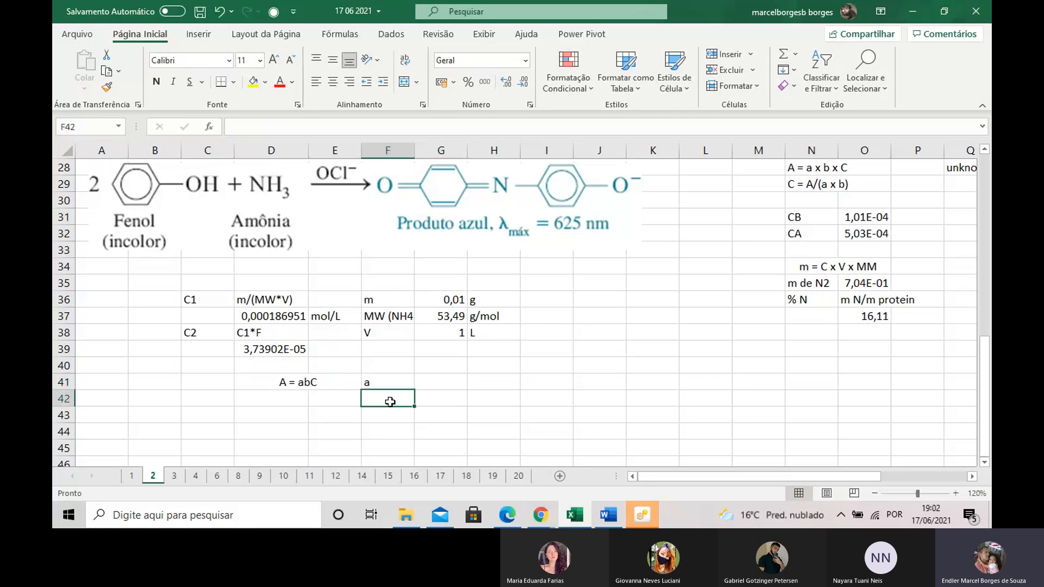
{"action": "type", "text": "b"}
{"action": "left_click", "coordinate": [435, 398]}
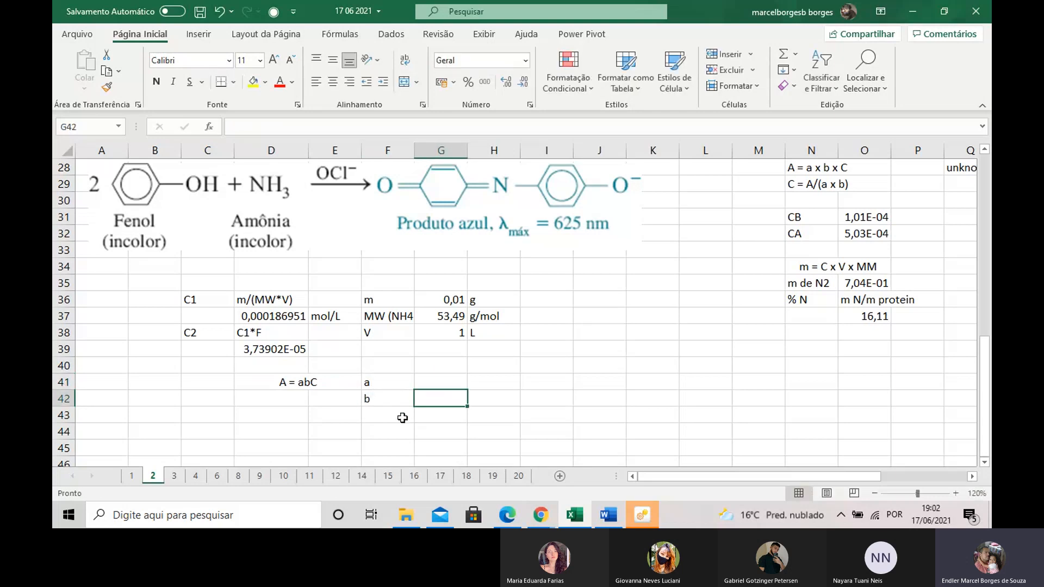
{"action": "left_click", "coordinate": [379, 413]}
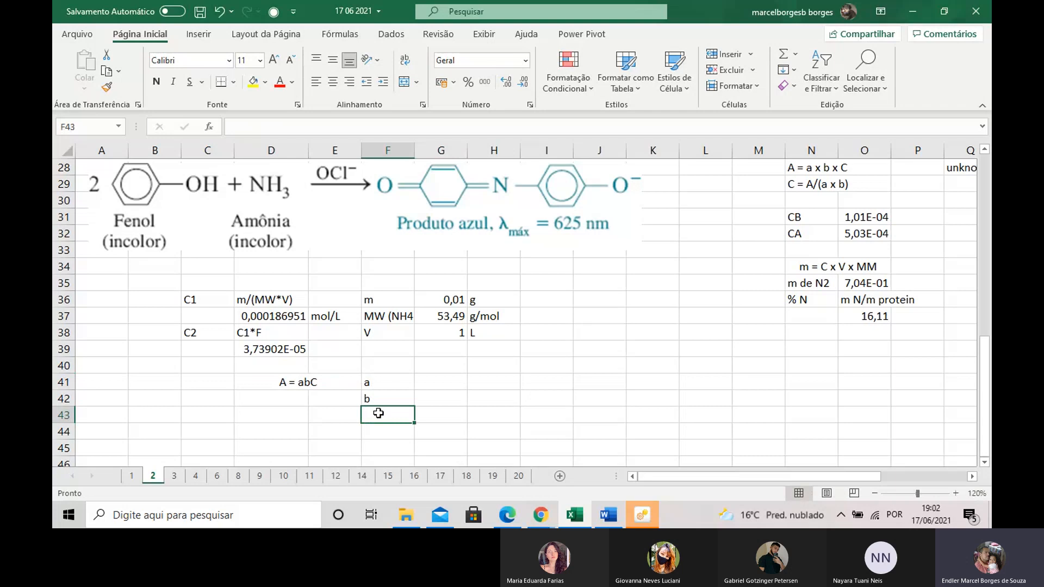
{"action": "type", "text": "C"}
{"action": "left_click", "coordinate": [421, 430]}
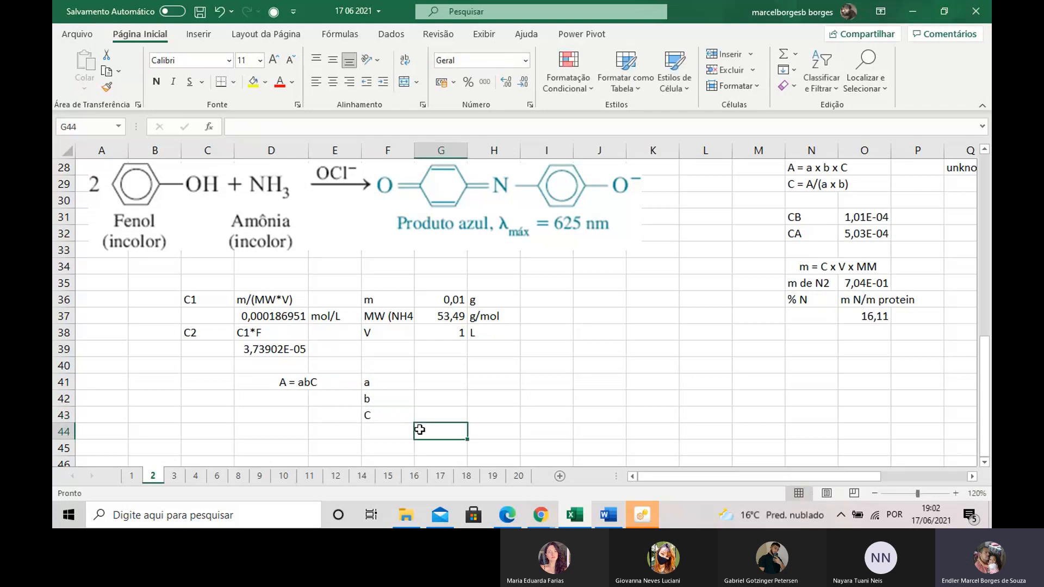
Copy the 625 nm absorbance table picture and place the copy beside the calculations, around I37:P42.
{"action": "scroll", "coordinate": [501, 350], "scroll_direction": "up", "scroll_amount": 8}
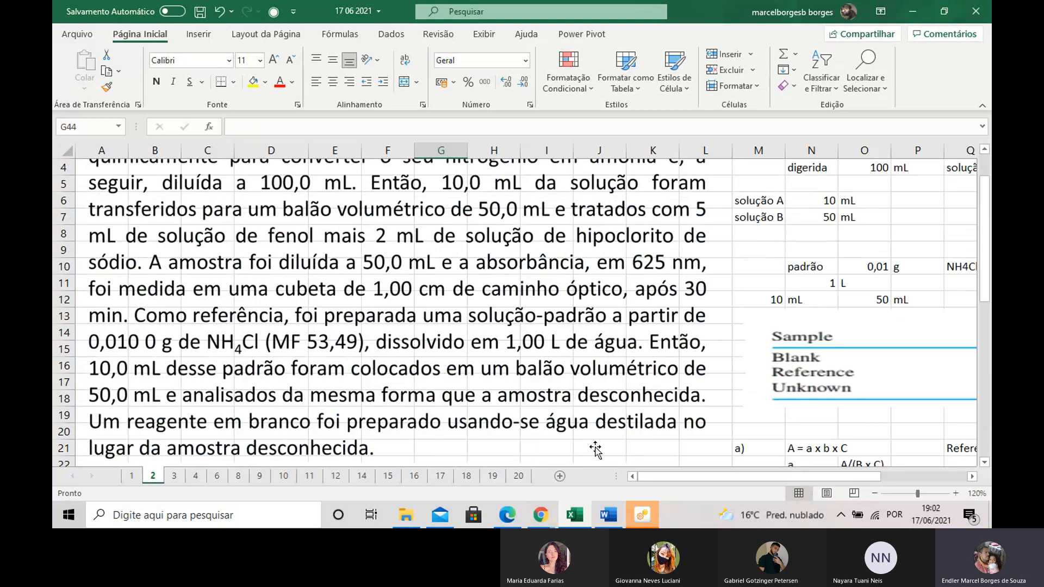
{"action": "scroll", "coordinate": [595, 449], "scroll_direction": "right", "scroll_amount": 5}
{"action": "left_click", "coordinate": [683, 385]}
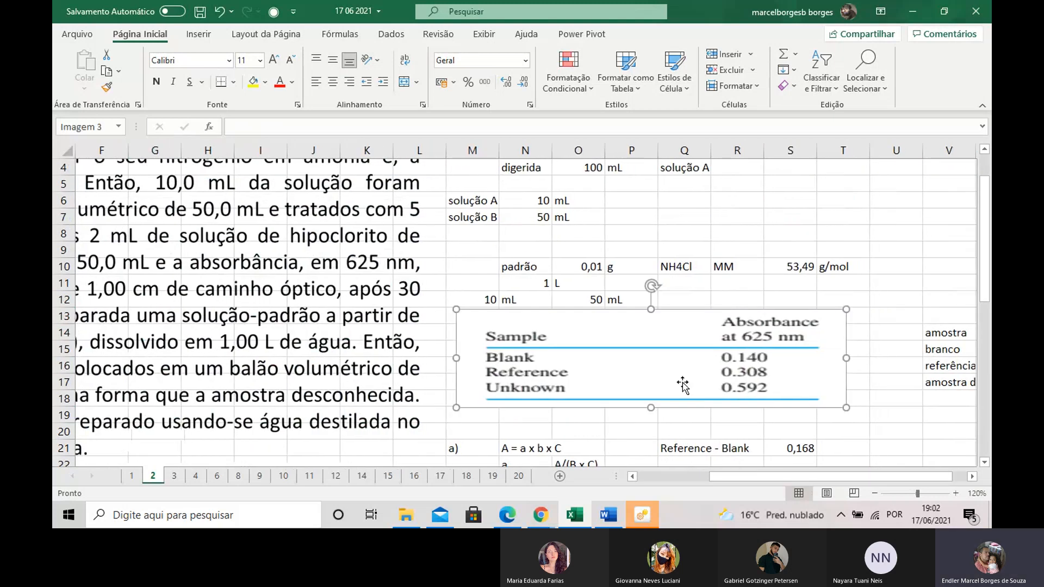
{"action": "left_click_drag", "start_coordinate": [696, 479], "coordinate": [634, 479]}
{"action": "scroll", "coordinate": [458, 332], "scroll_direction": "down", "scroll_amount": 9}
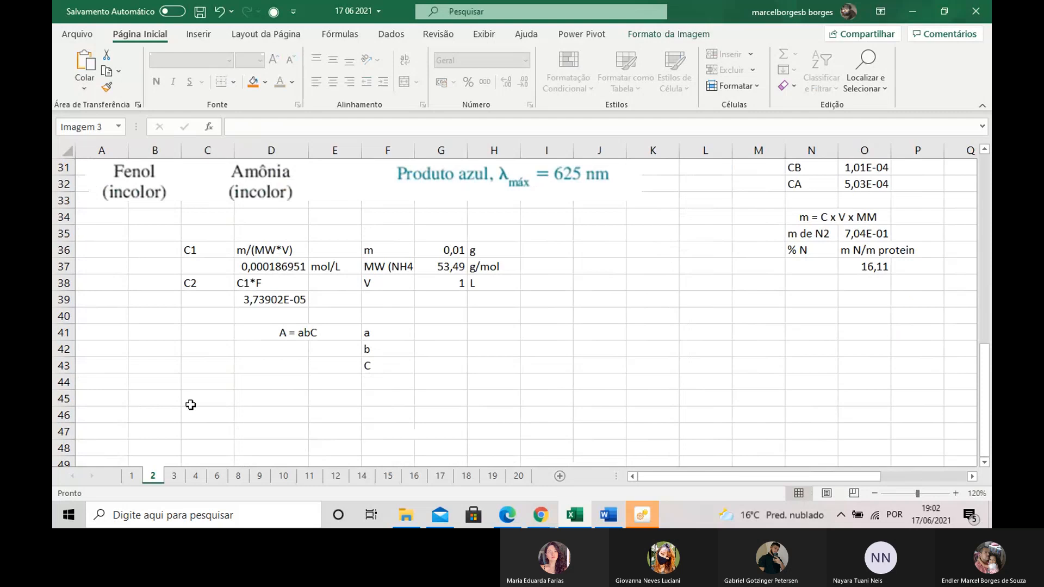
{"action": "scroll", "coordinate": [185, 381], "scroll_direction": "down", "scroll_amount": 1}
{"action": "left_click", "coordinate": [170, 363]}
{"action": "key", "text": "ctrl+v"}
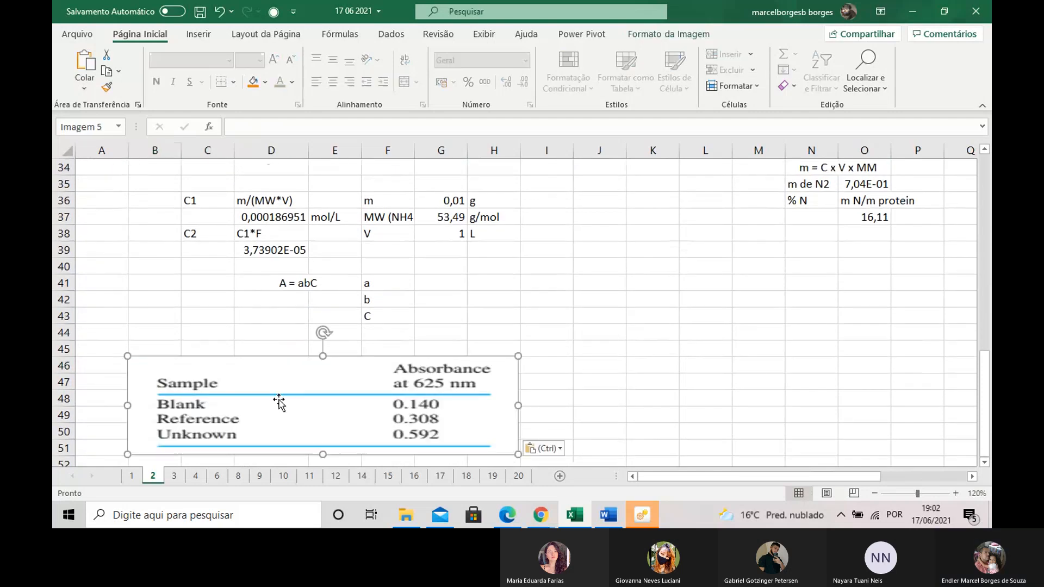
{"action": "left_click_drag", "start_coordinate": [326, 401], "coordinate": [781, 265]}
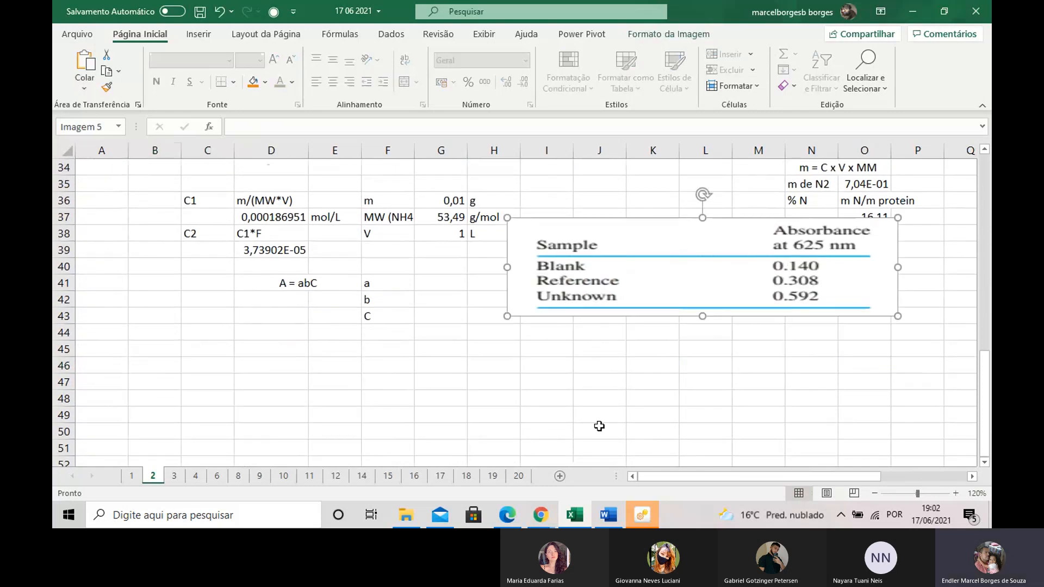
{"action": "left_click_drag", "start_coordinate": [648, 288], "coordinate": [675, 284]}
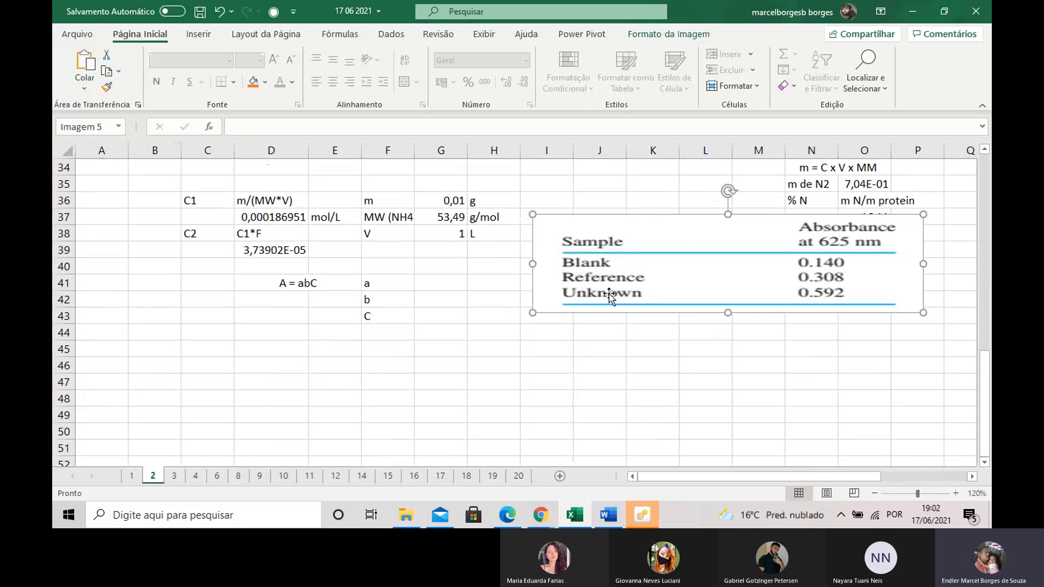
Enter the blank-correction equation "A = Aref - Ablank" in I45, below the copied absorbance table.
{"action": "left_click", "coordinate": [538, 350]}
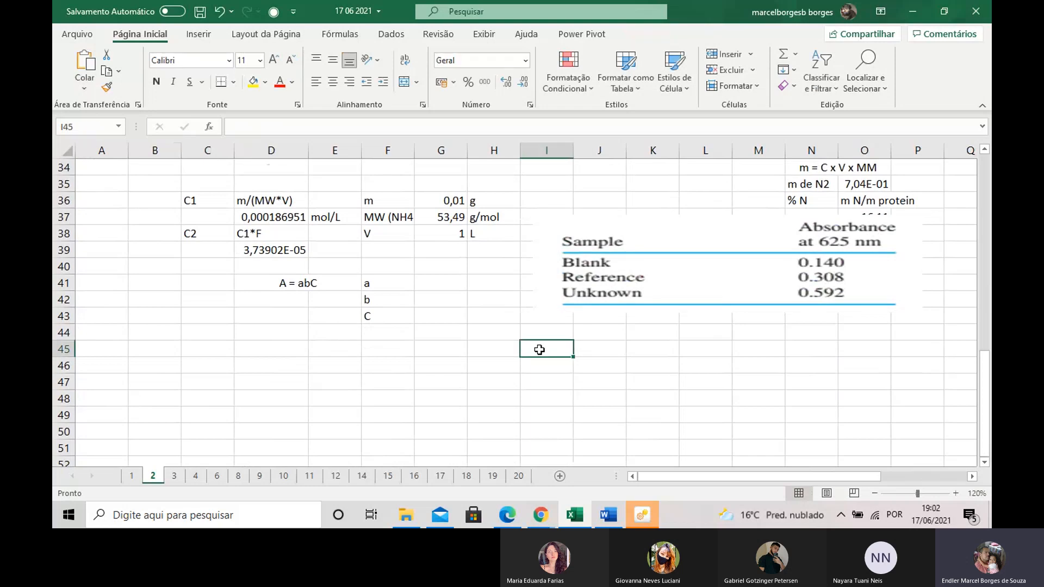
{"action": "type", "text": "A ="}
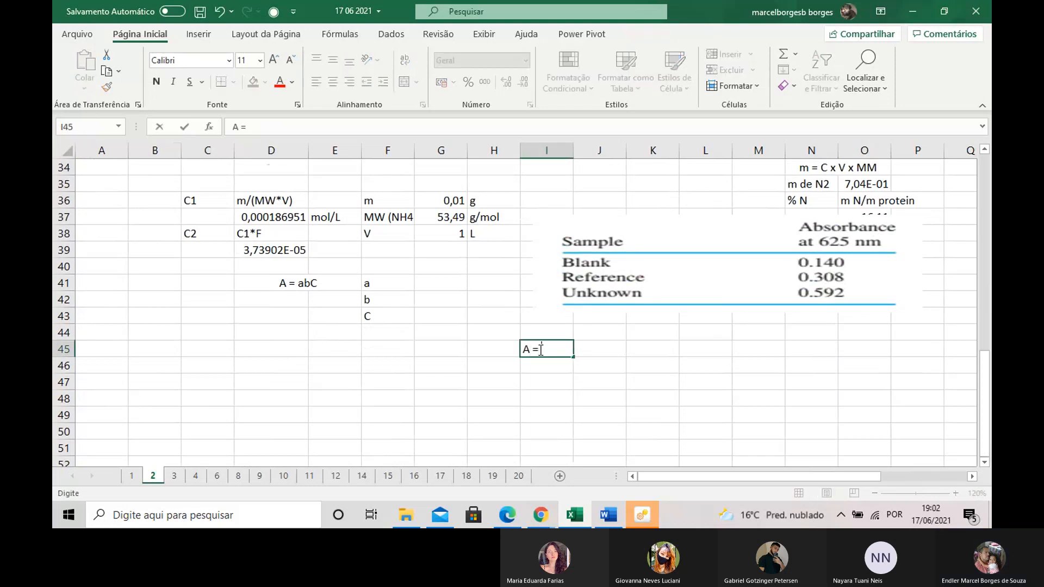
{"action": "type", "text": " Ar"}
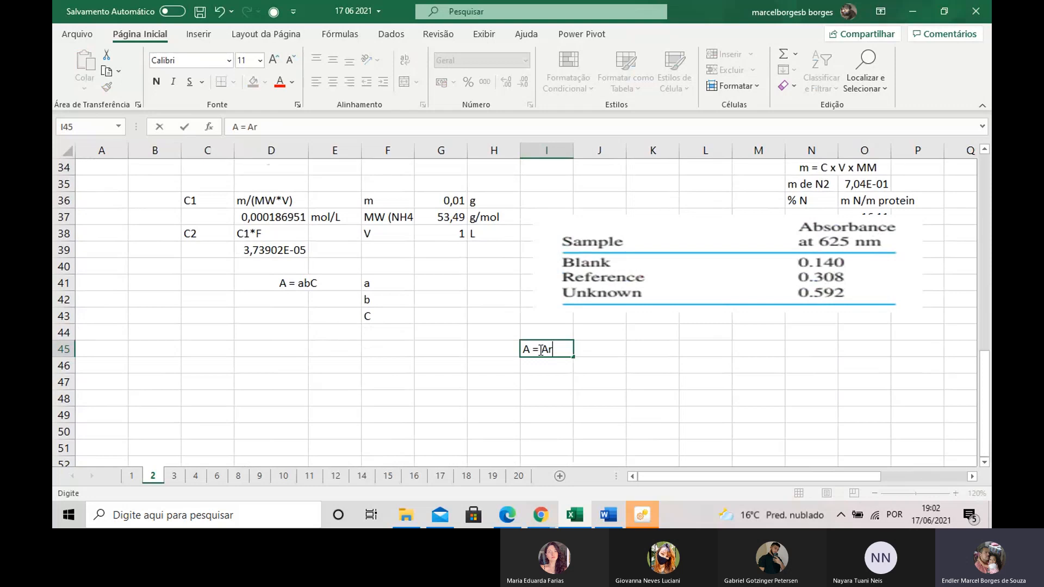
{"action": "type", "text": "ef - Abla"}
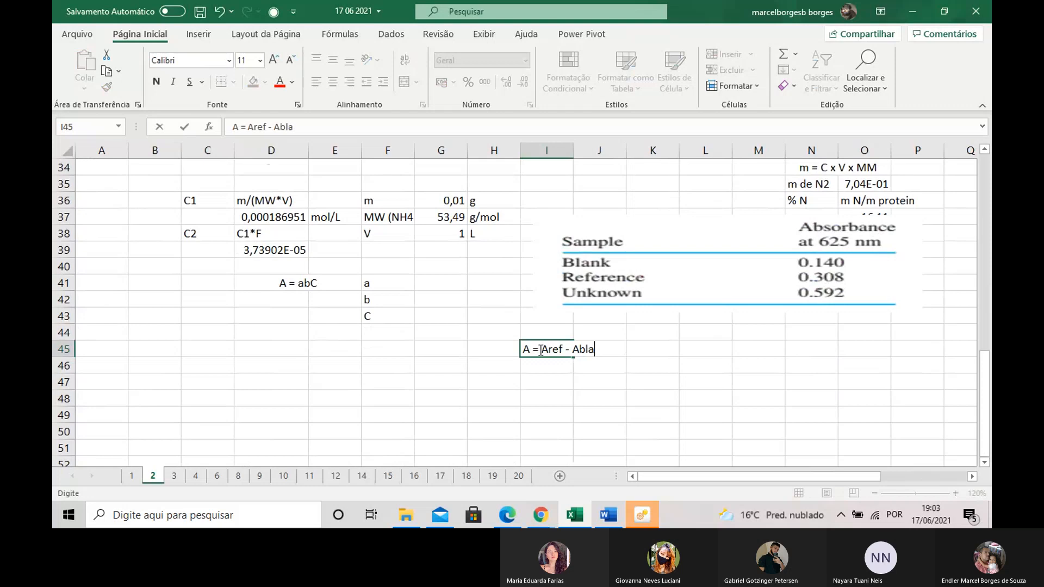
{"action": "type", "text": "nk"}
Enter the label "Aref" in J46 and the reference absorbance 0,308 in K46.
{"action": "left_click", "coordinate": [545, 398]}
{"action": "left_click", "coordinate": [545, 368]}
{"action": "left_click", "coordinate": [602, 366]}
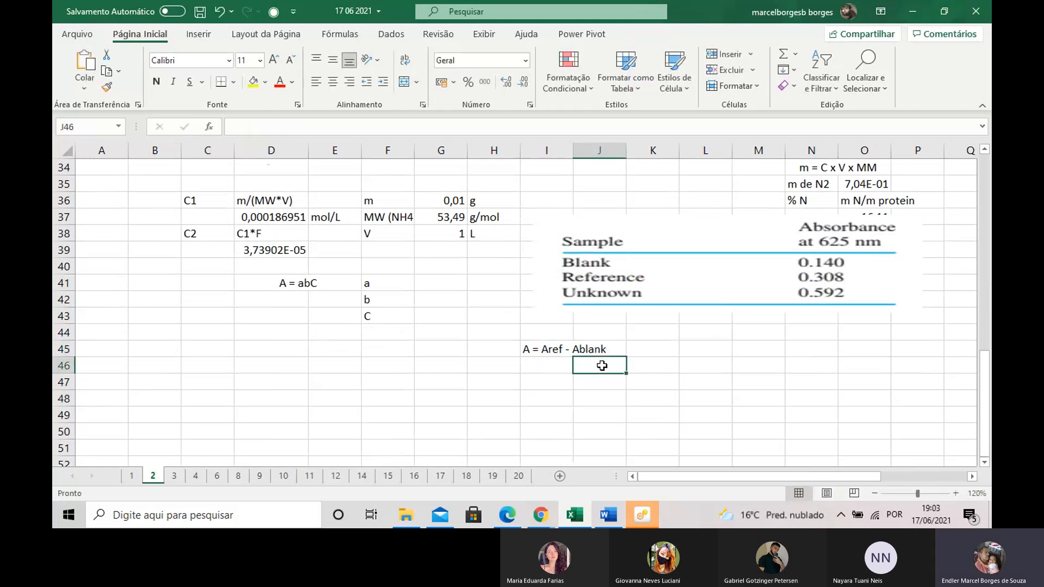
{"action": "type", "text": "A"}
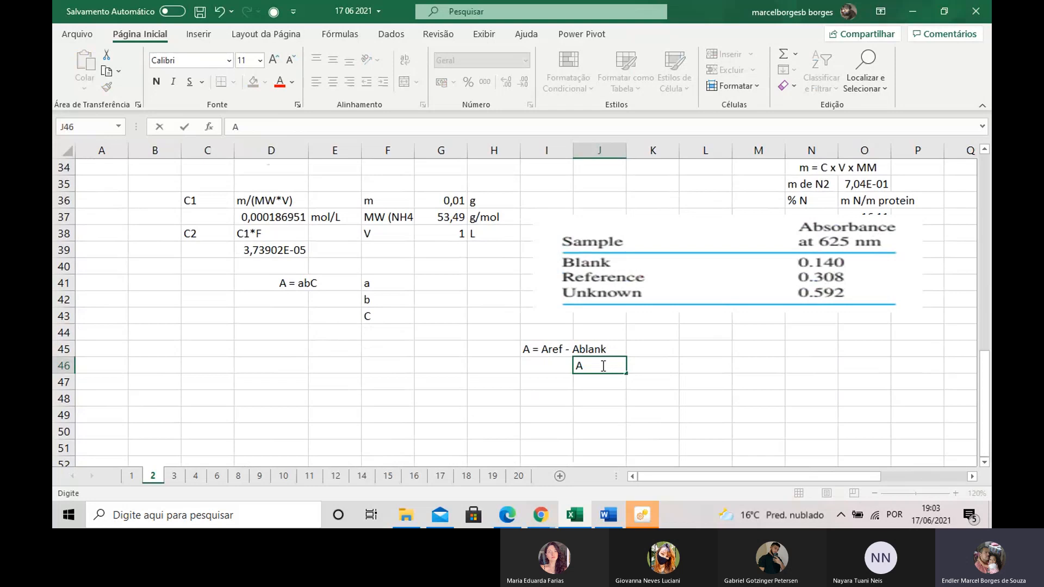
{"action": "type", "text": "ref"}
{"action": "left_click", "coordinate": [652, 367]}
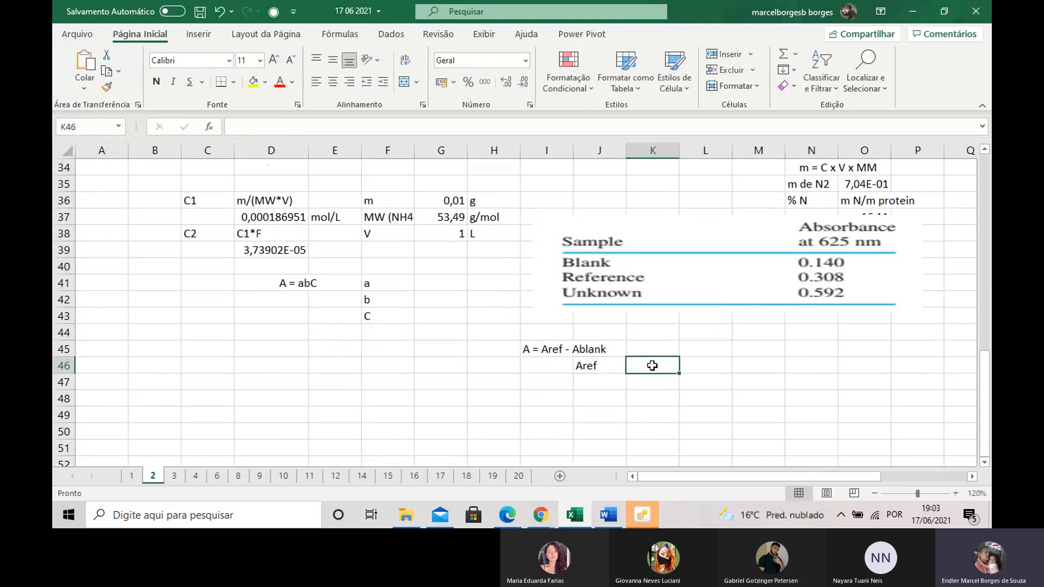
{"action": "type", "text": "0,0"}
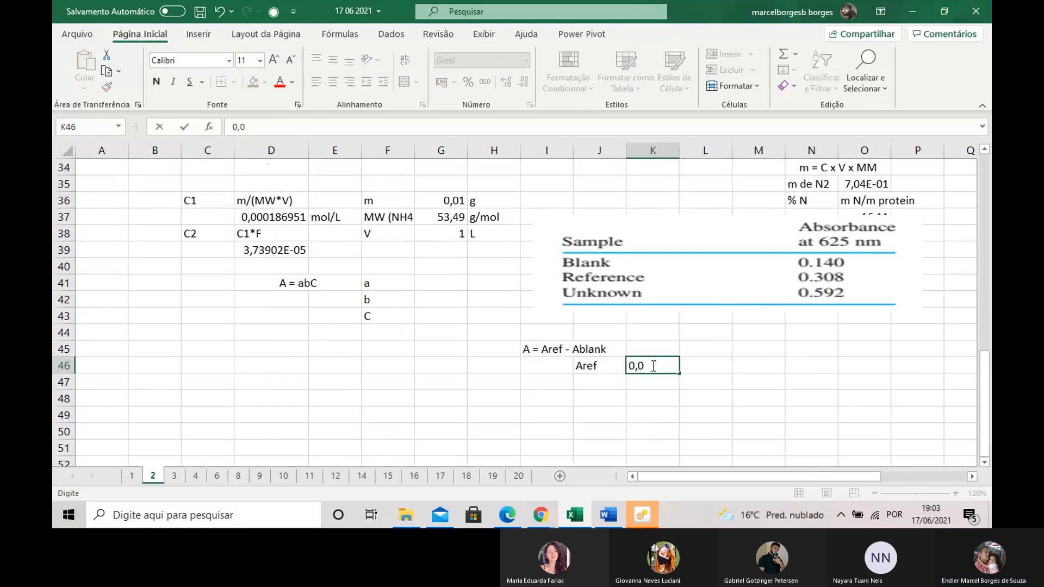
{"action": "key", "text": "BackSpace"}
{"action": "type", "text": "303"}
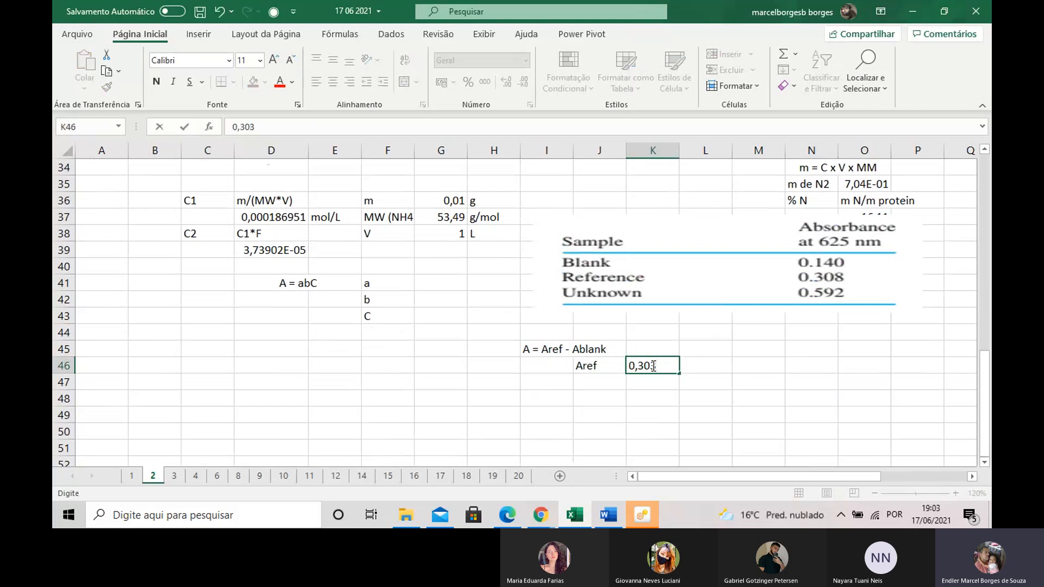
{"action": "key", "text": "BackSpace"}
{"action": "type", "text": "8"}
Enter the label "Ablank" in J47 and the blank absorbance 0,140 in K47.
{"action": "left_click", "coordinate": [596, 382]}
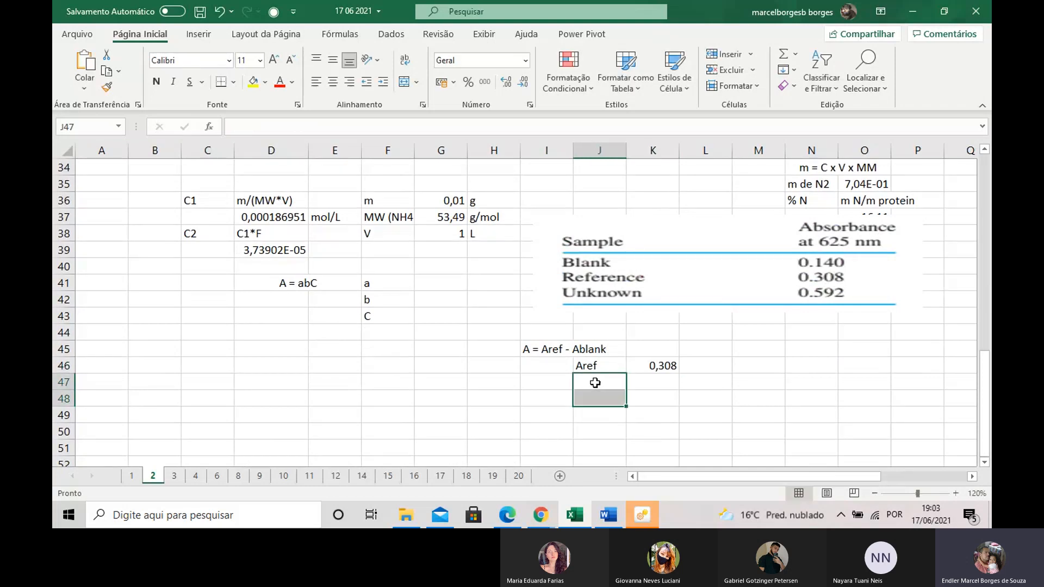
{"action": "type", "text": "A"}
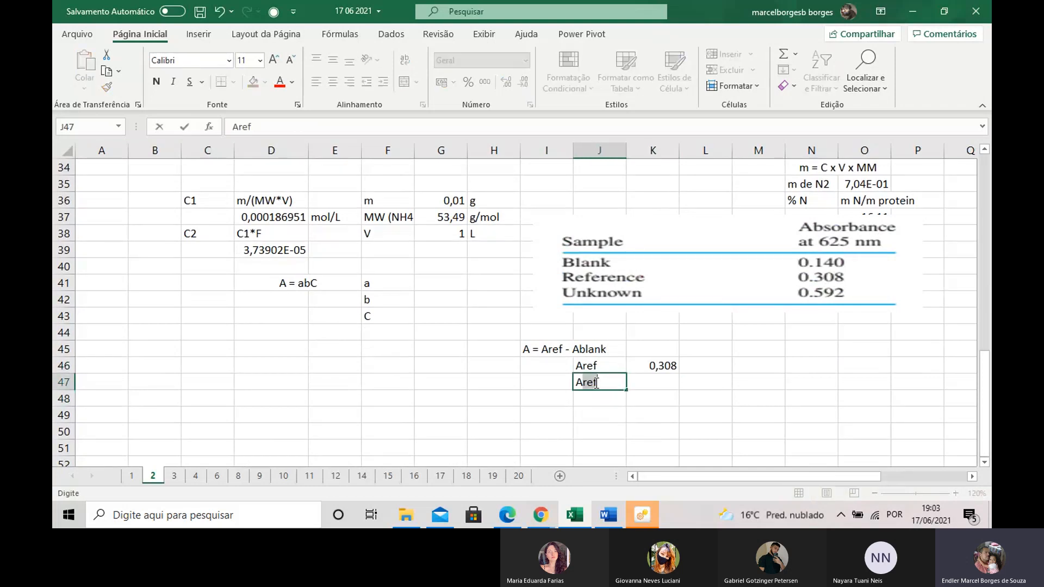
{"action": "type", "text": "blank"}
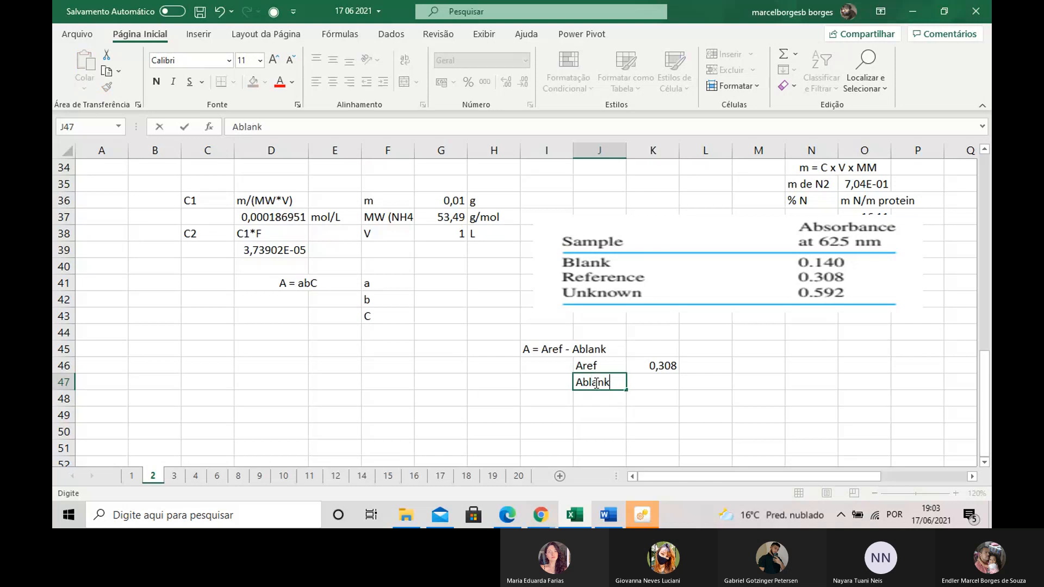
{"action": "key", "text": "Return"}
{"action": "left_click", "coordinate": [651, 379]}
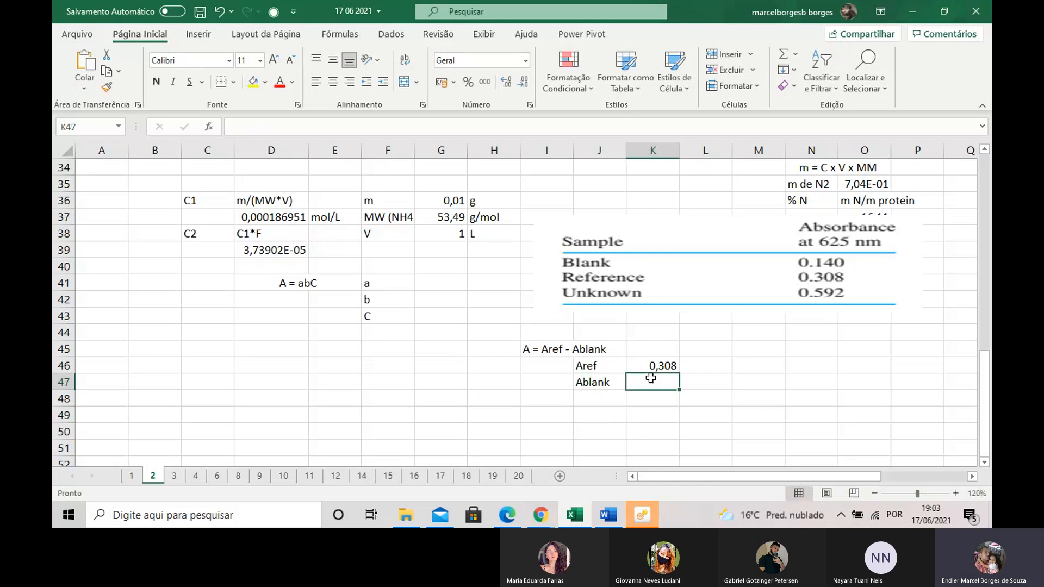
{"action": "type", "text": "0"}
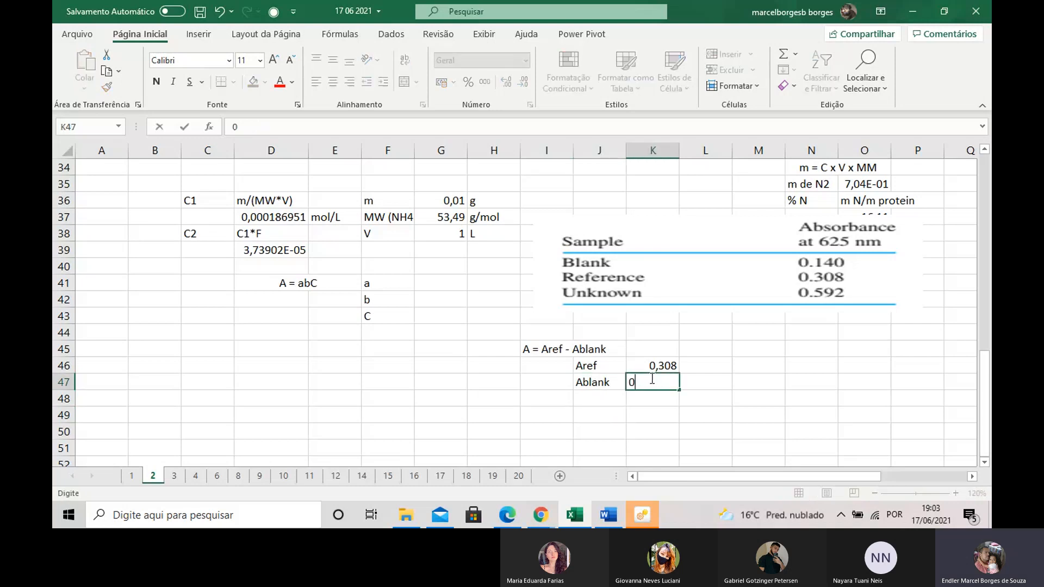
{"action": "type", "text": ",140"}
{"action": "key", "text": "Return"}
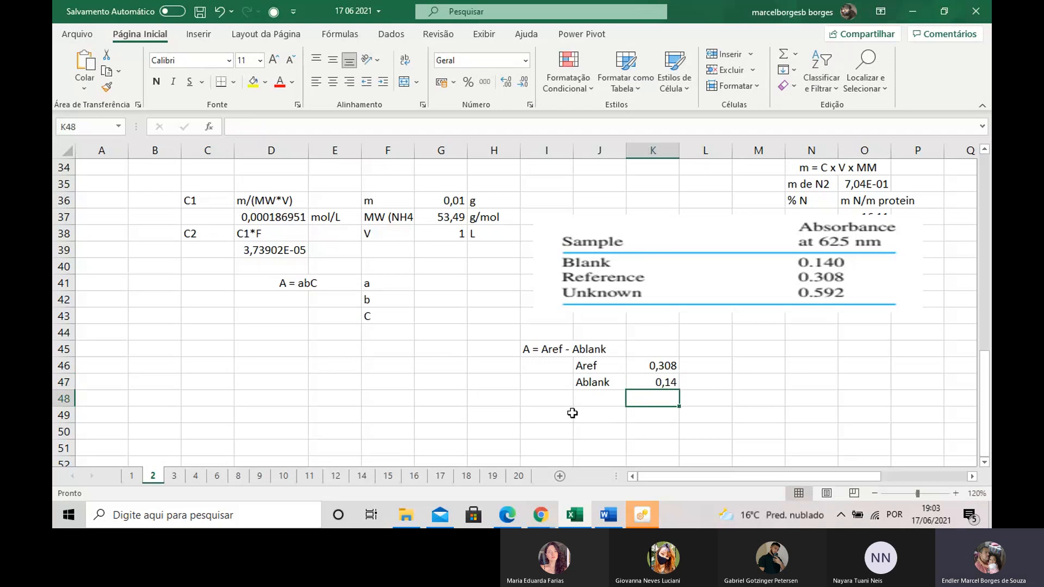
Enter the label "A" for the corrected absorbance in I48, without the suggested autocompletion.
{"action": "left_click", "coordinate": [535, 400]}
{"action": "type", "text": "A"}
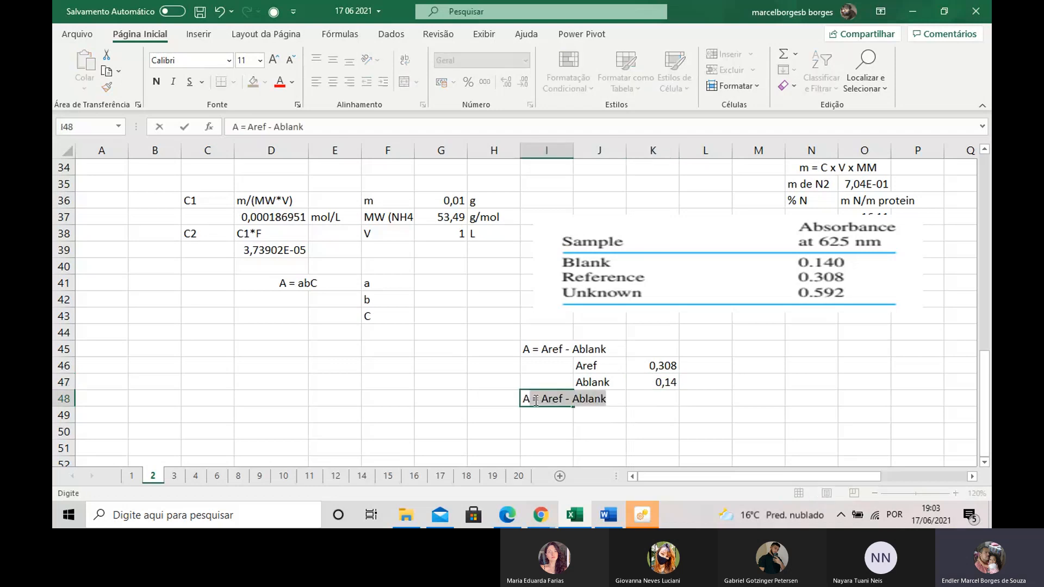
{"action": "key", "text": "BackSpace"}
{"action": "key", "text": "Return"}
{"action": "key", "text": "Return"}
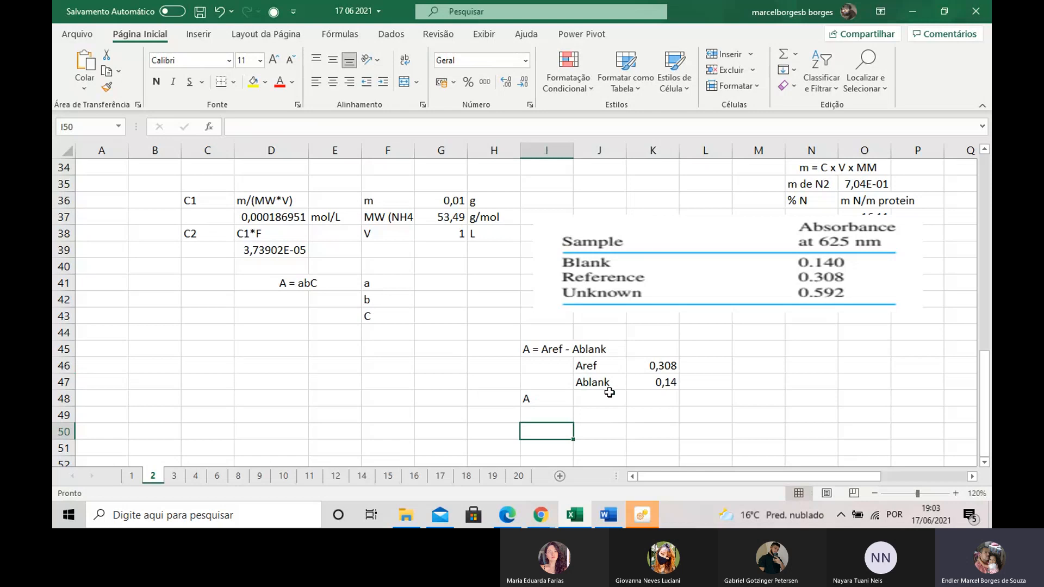
Calculate the blank-corrected absorbance in J48 by subtracting K47 from K46.
{"action": "left_click", "coordinate": [610, 392]}
{"action": "type", "text": "="}
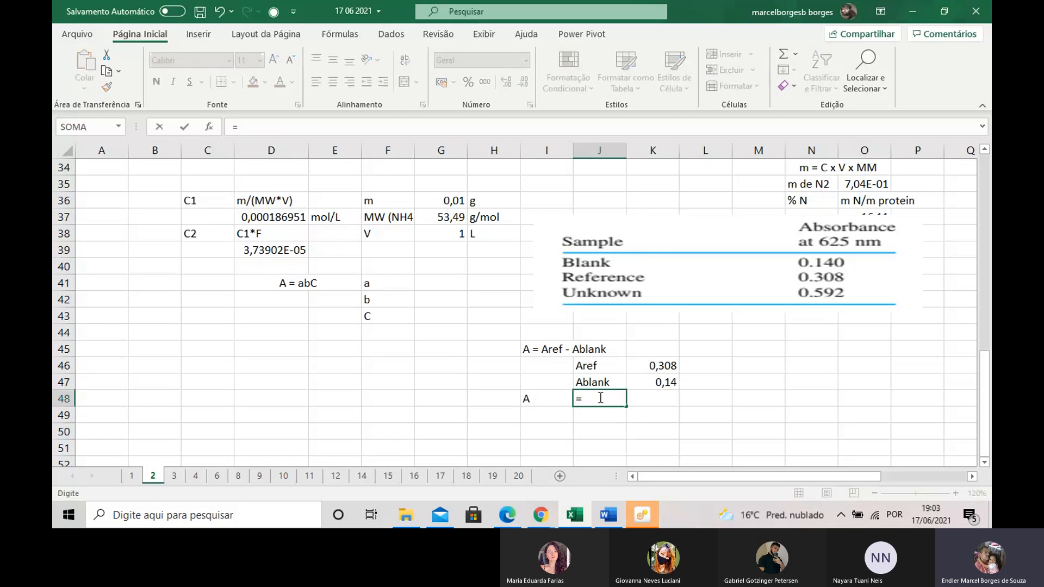
{"action": "left_click", "coordinate": [652, 366]}
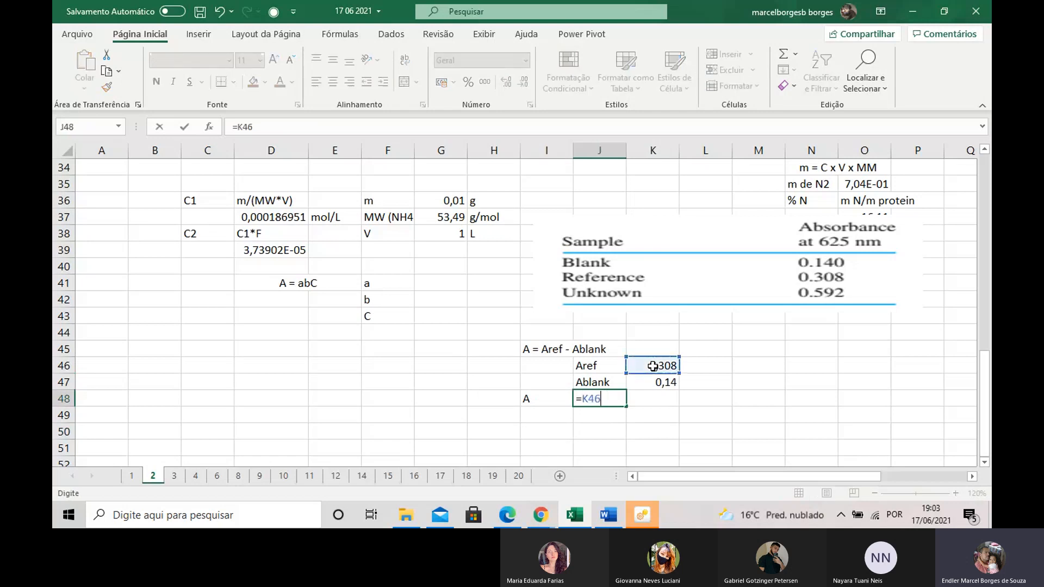
{"action": "type", "text": "-"}
{"action": "left_click", "coordinate": [658, 382]}
{"action": "key", "text": "Return"}
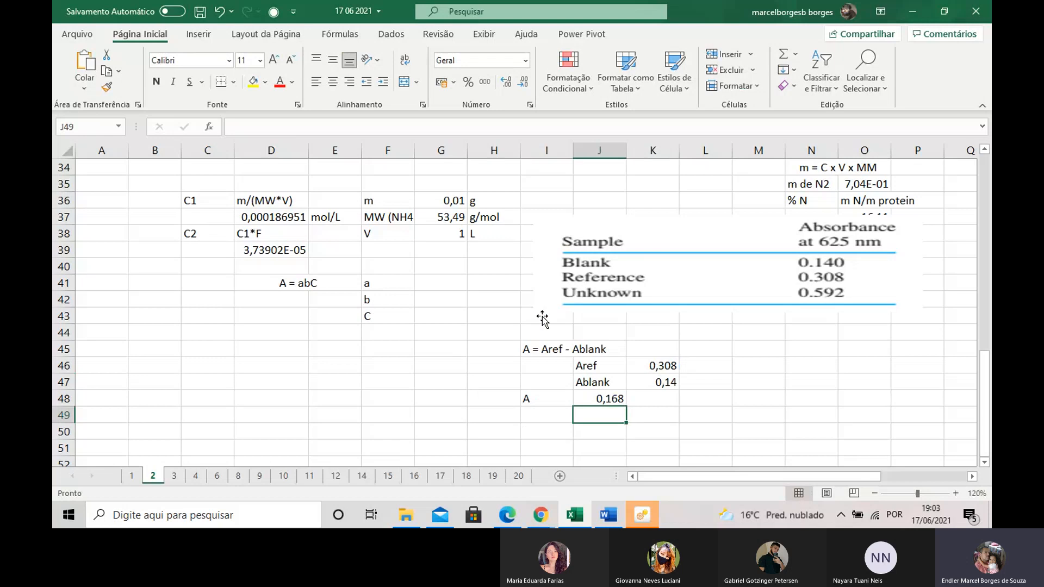
Reread the exercise statement above the calculations for the measurement conditions, including the cuvette's path length.
{"action": "scroll", "coordinate": [482, 320], "scroll_direction": "up", "scroll_amount": 8}
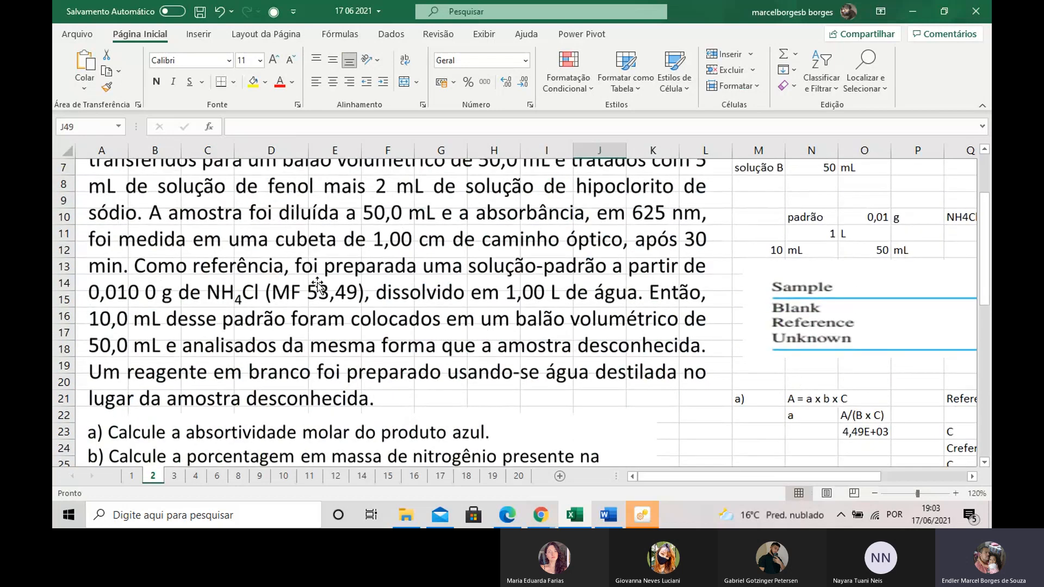
{"action": "scroll", "coordinate": [316, 305], "scroll_direction": "up", "scroll_amount": 2}
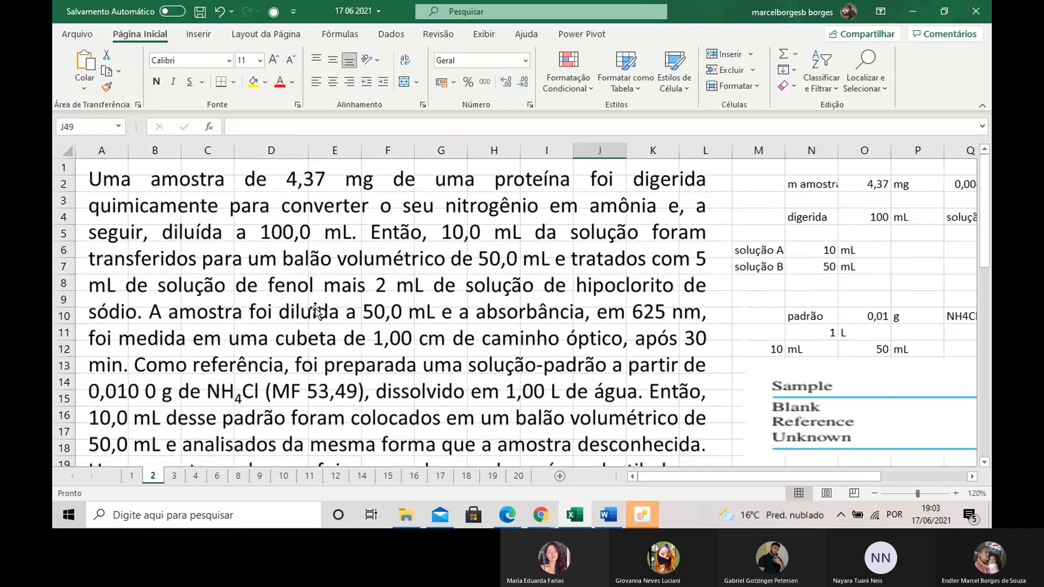
{"action": "scroll", "coordinate": [315, 304], "scroll_direction": "down", "scroll_amount": 1}
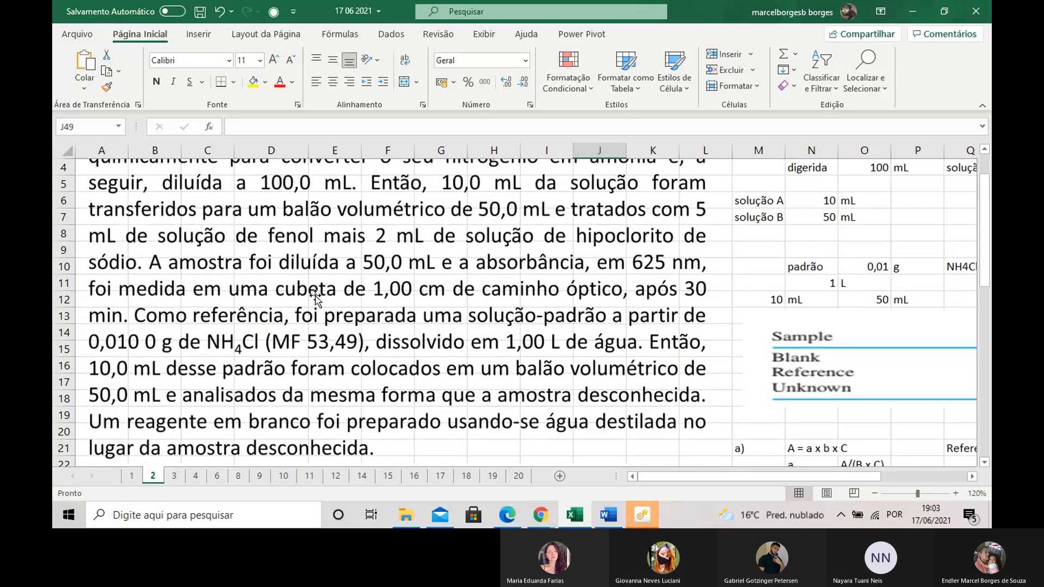
{"action": "scroll", "coordinate": [299, 271], "scroll_direction": "down", "scroll_amount": 1}
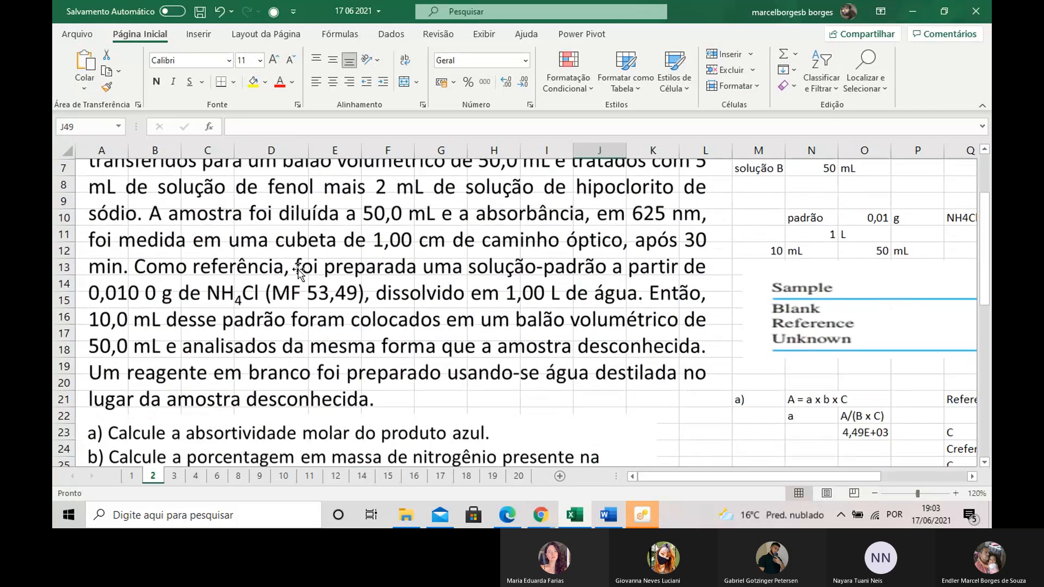
{"action": "scroll", "coordinate": [299, 268], "scroll_direction": "down", "scroll_amount": 1}
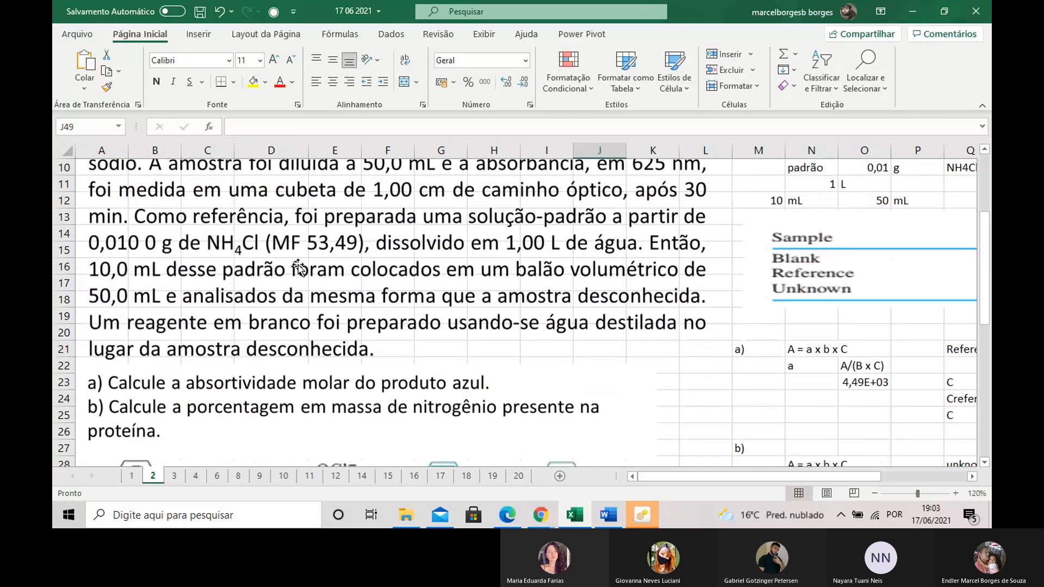
{"action": "scroll", "coordinate": [298, 266], "scroll_direction": "up", "scroll_amount": 3}
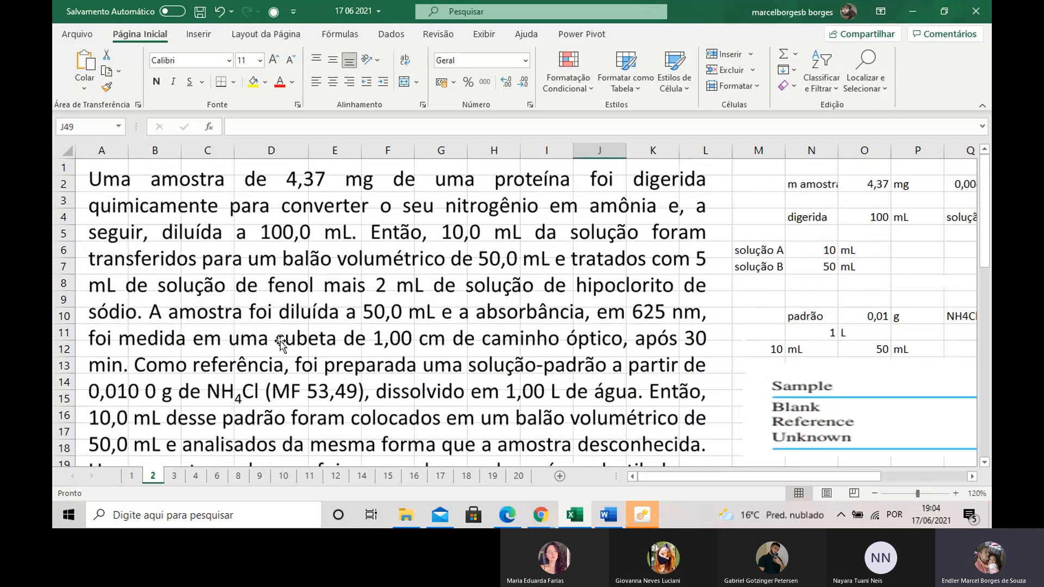
{"action": "scroll", "coordinate": [353, 354], "scroll_direction": "down", "scroll_amount": 12}
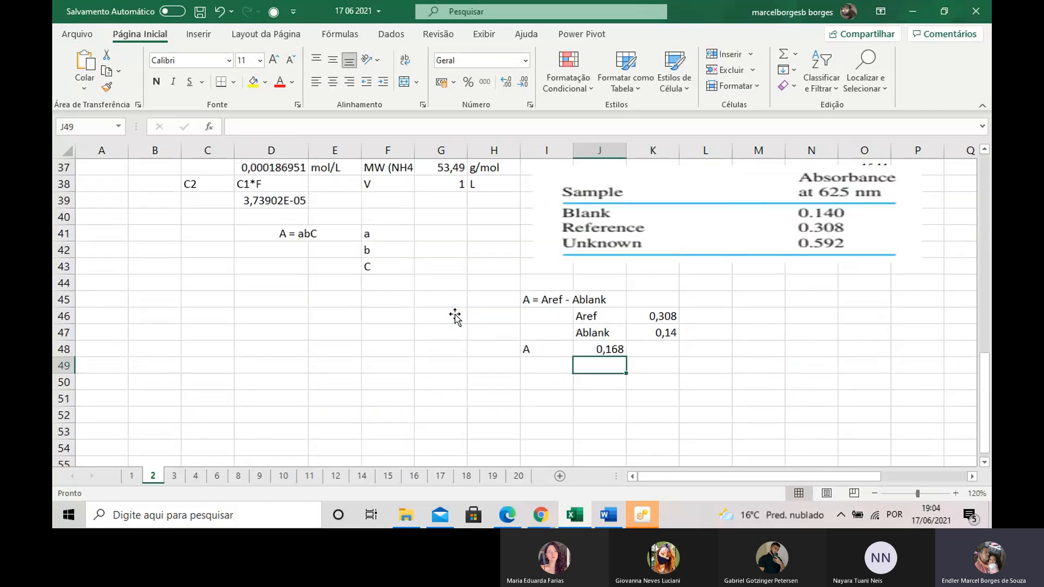
Mark a as unknown with "?" in G41 and link C in G43 to the diluted concentration in D39.
{"action": "left_click", "coordinate": [425, 248]}
{"action": "left_click", "coordinate": [428, 233]}
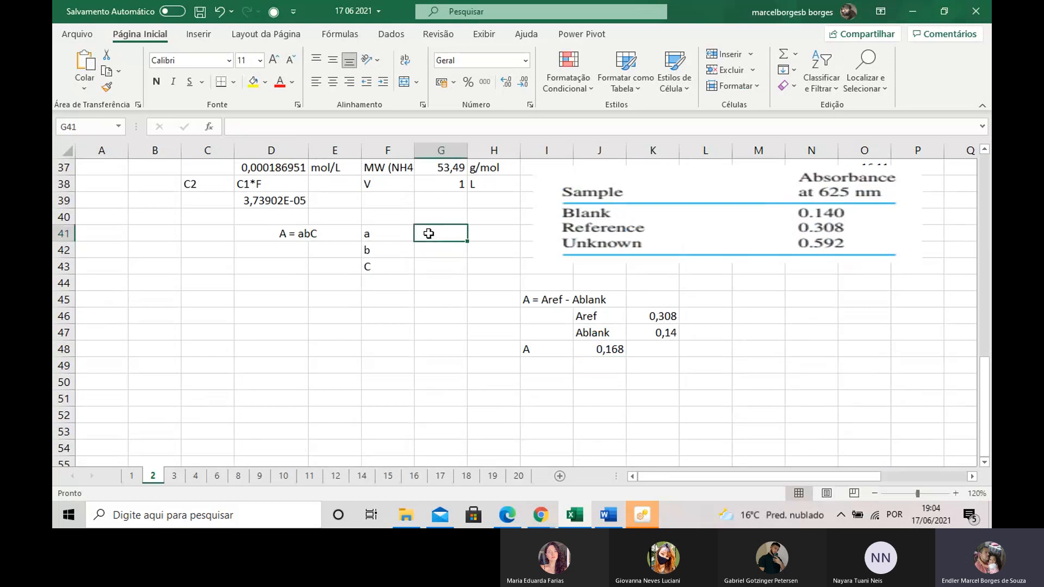
{"action": "type", "text": "?"}
{"action": "left_click", "coordinate": [428, 263]}
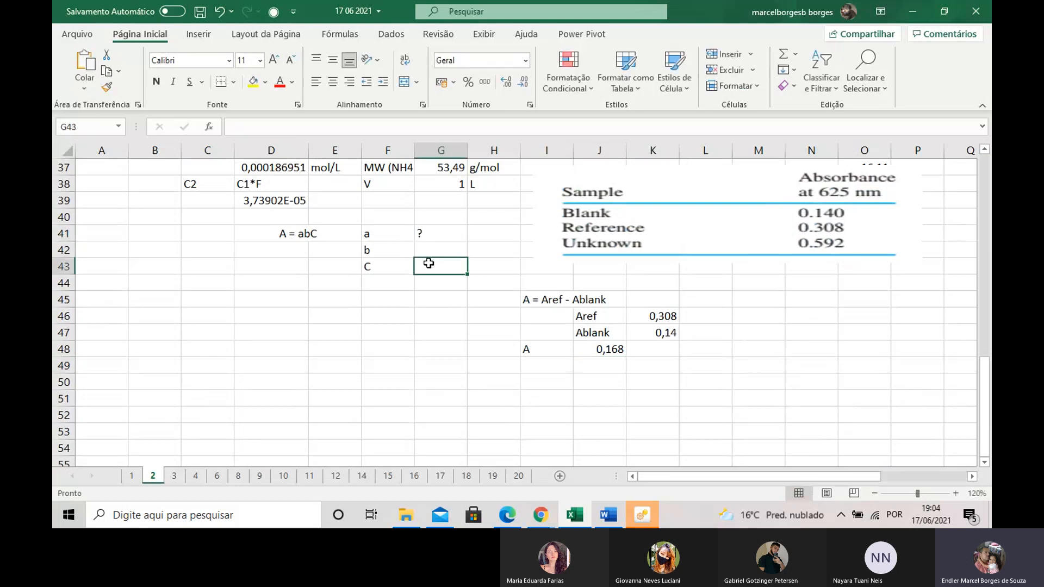
{"action": "type", "text": "="}
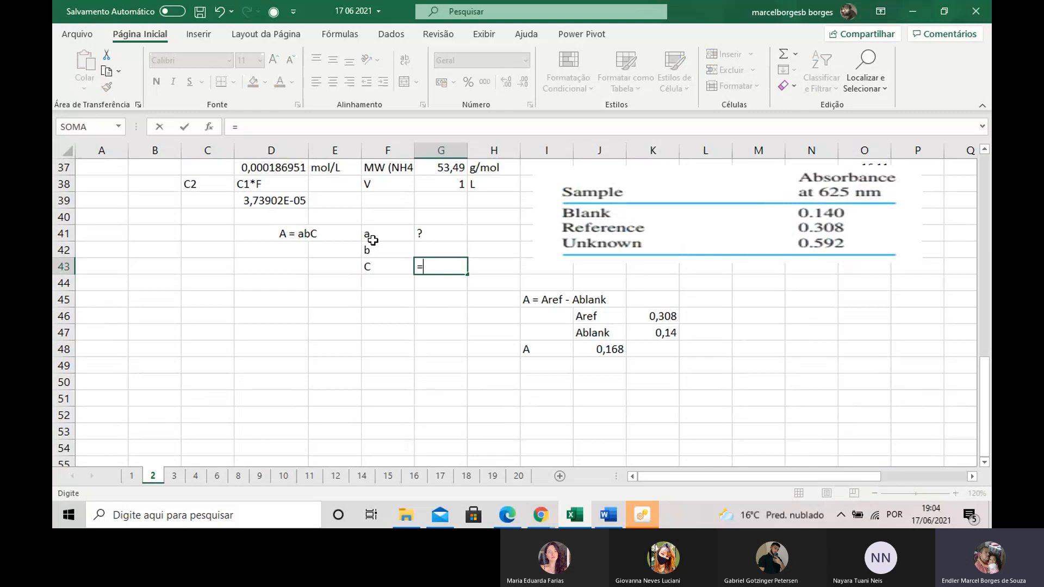
{"action": "left_click", "coordinate": [275, 206]}
{"action": "key", "text": "Return"}
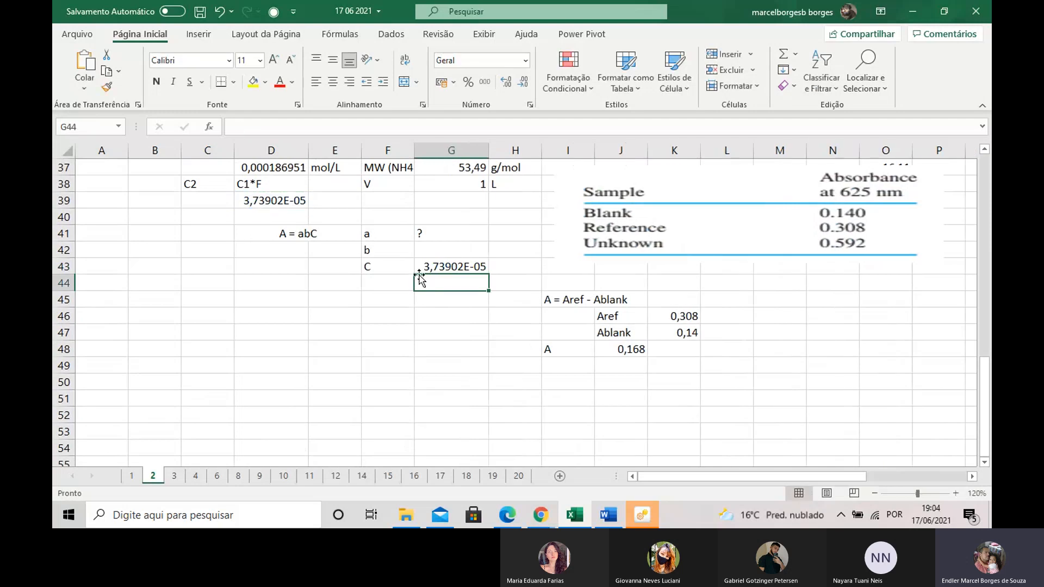
Enter the path length b as 1 in G42 with the unit "cm" in H42.
{"action": "left_click", "coordinate": [444, 249]}
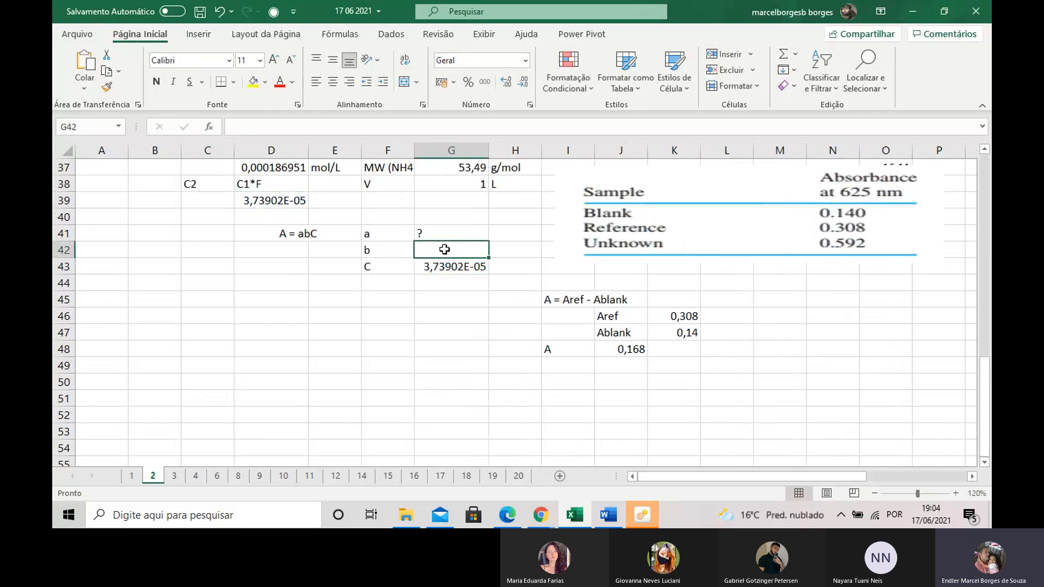
{"action": "type", "text": "1"}
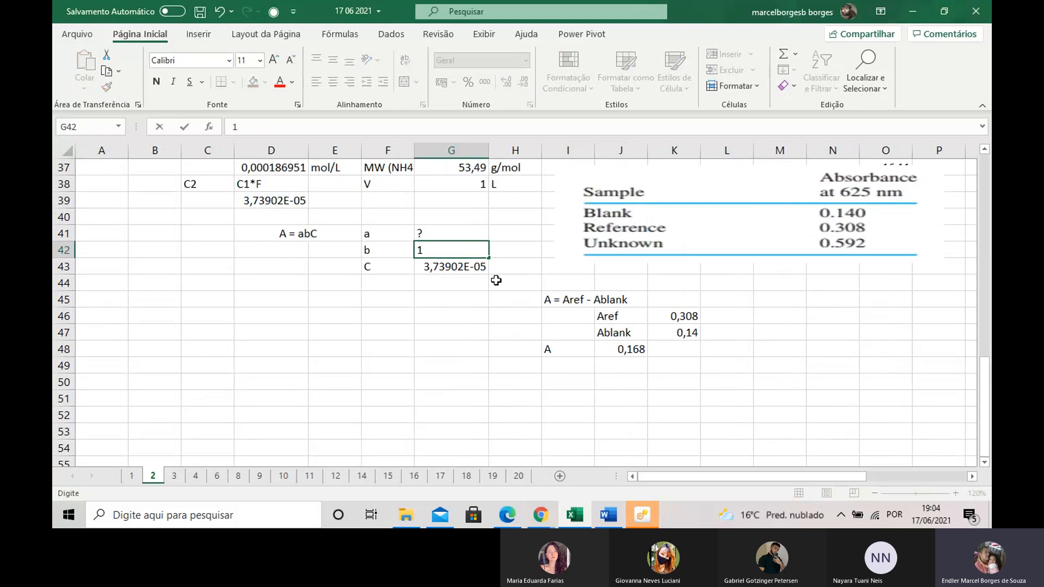
{"action": "left_click", "coordinate": [499, 251]}
{"action": "type", "text": "cm"}
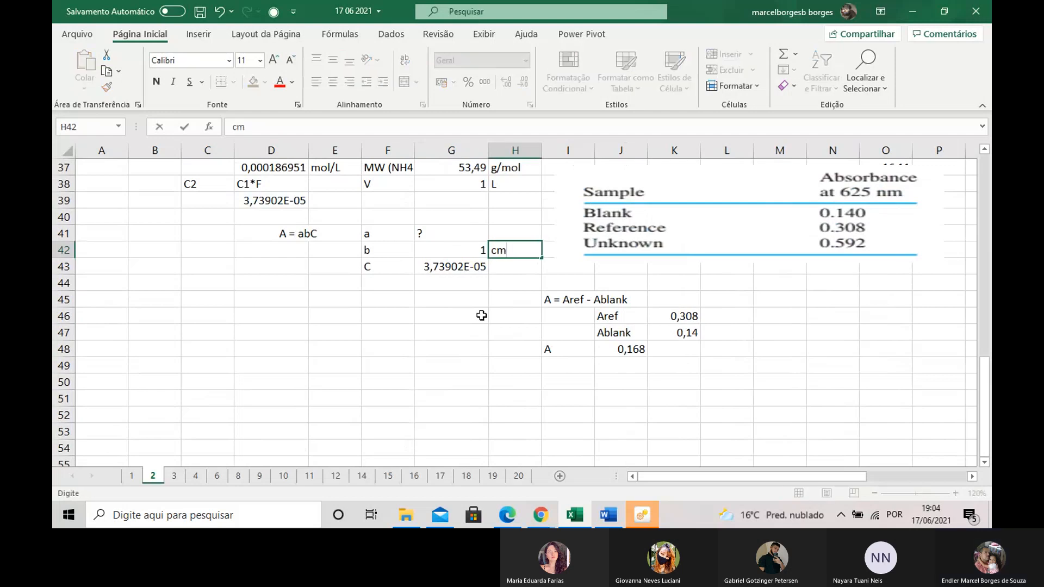
{"action": "left_click", "coordinate": [478, 315]}
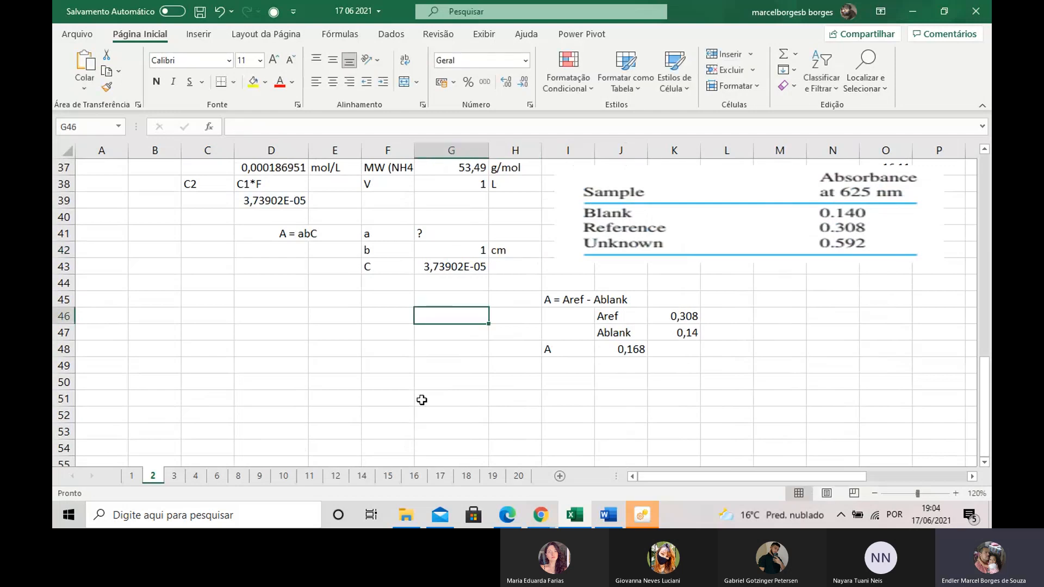
Merge and center D44:E44 and enter the rearranged equation "a = A/(bC)" in it.
{"action": "left_click", "coordinate": [387, 240]}
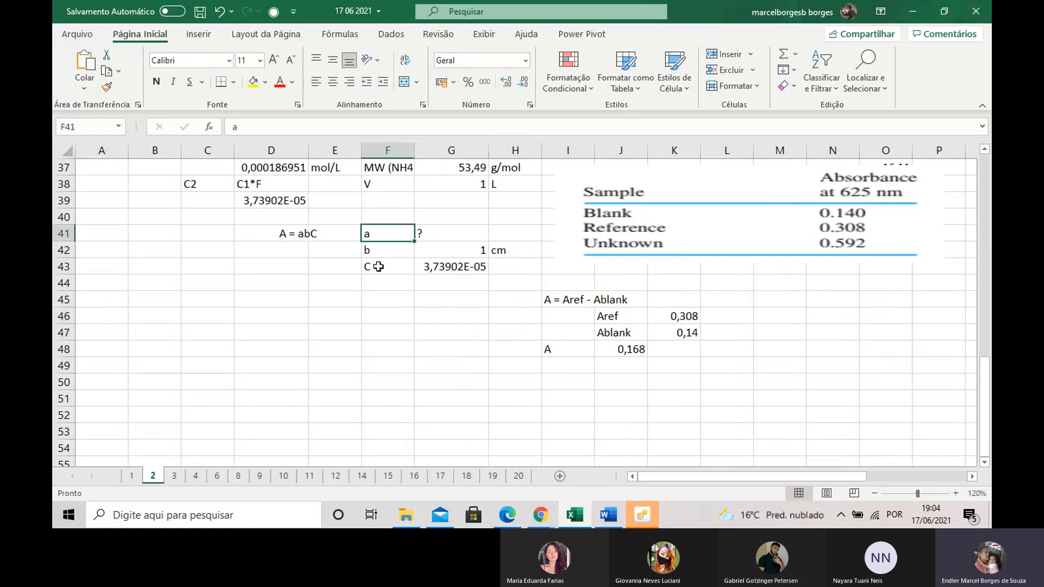
{"action": "left_click_drag", "start_coordinate": [273, 282], "coordinate": [326, 283]}
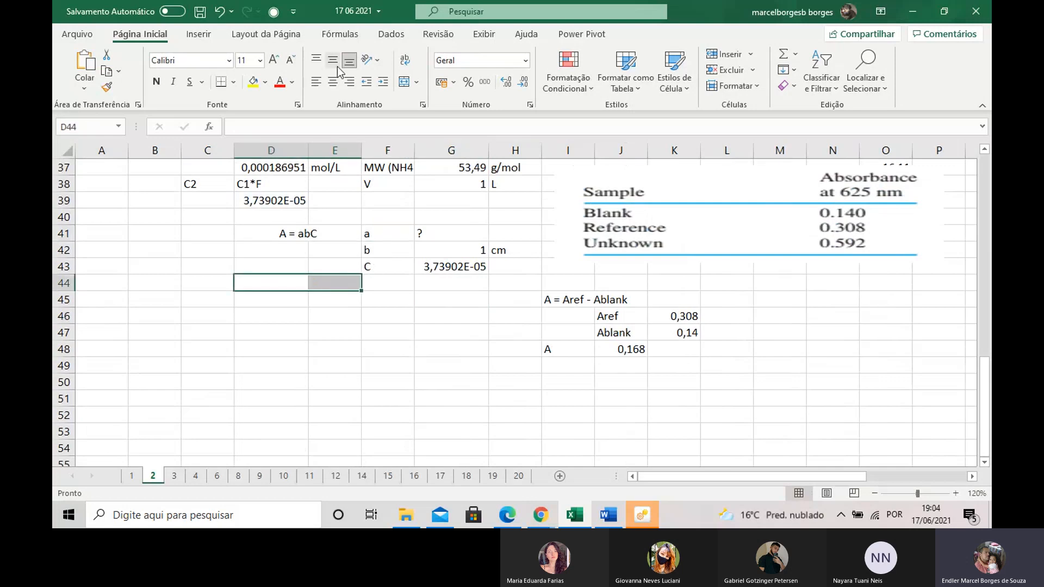
{"action": "left_click", "coordinate": [404, 82]}
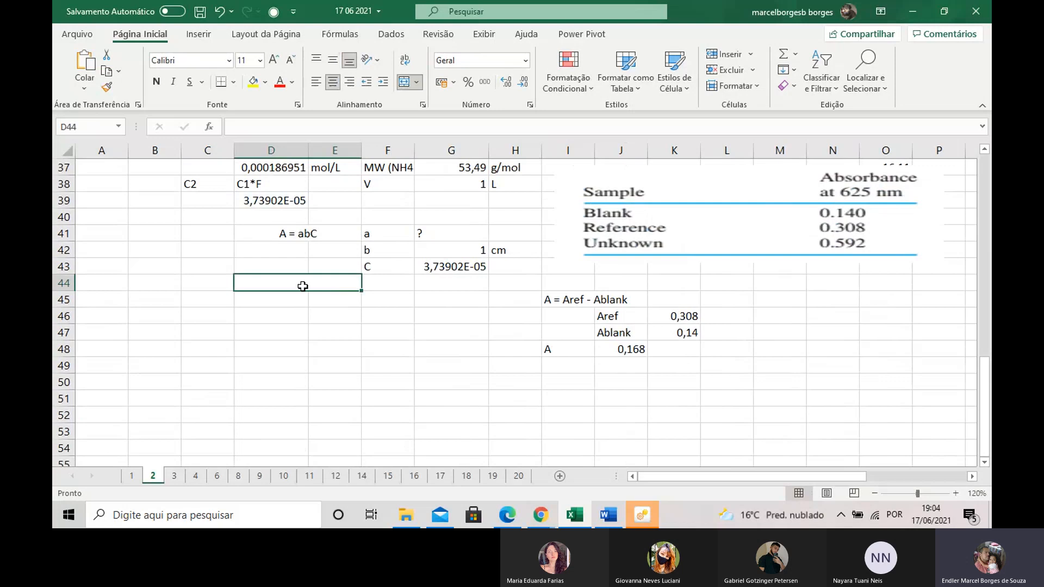
{"action": "double_click", "coordinate": [303, 286]}
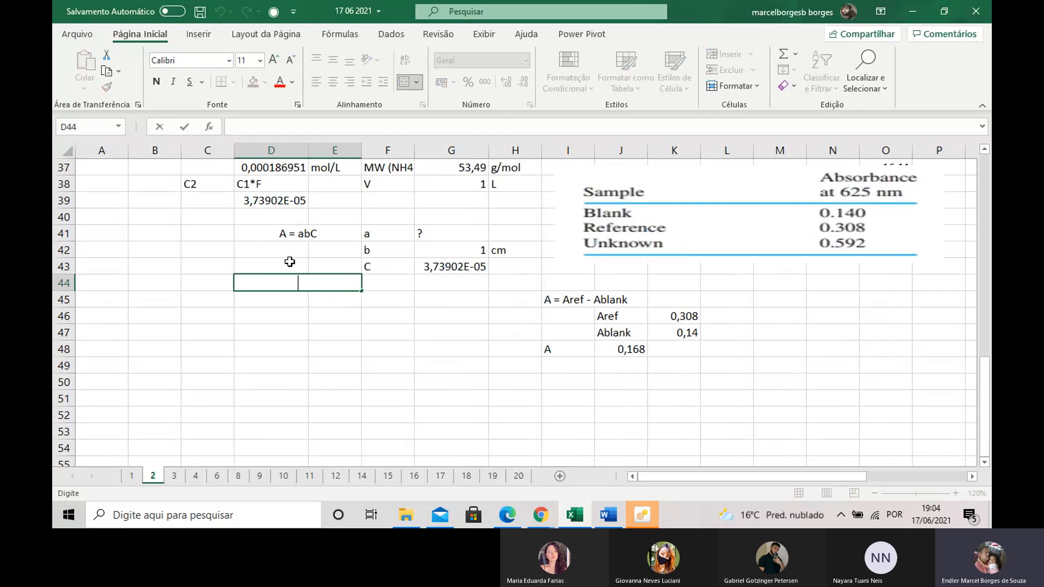
{"action": "type", "text": "a ="}
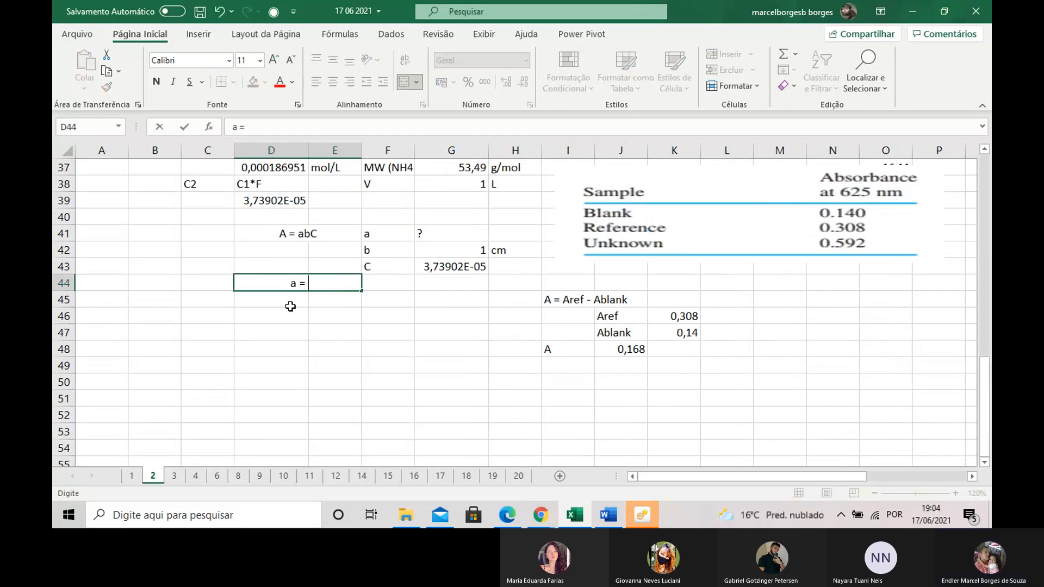
{"action": "type", "text": " A/(b"}
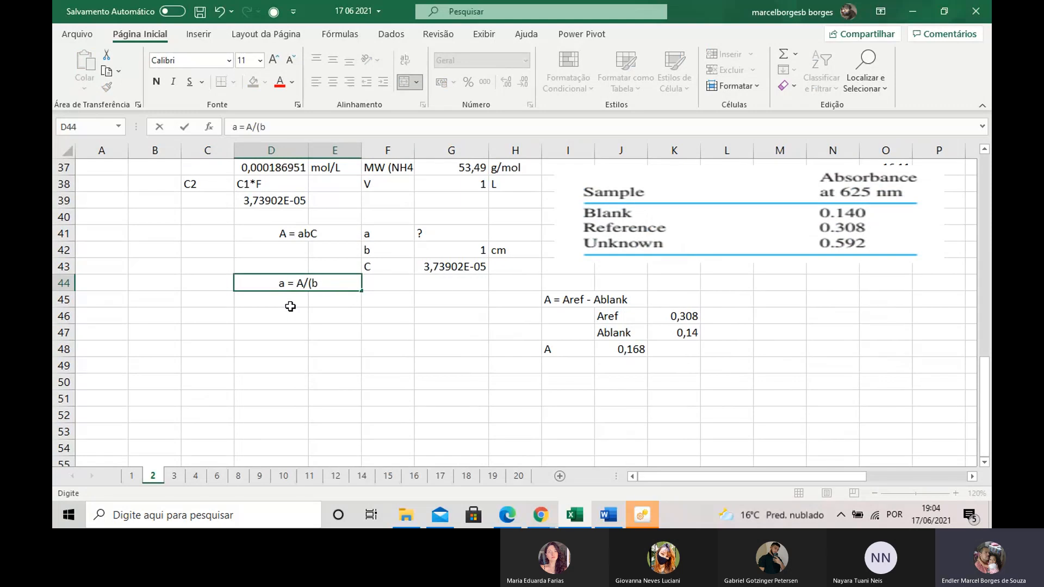
{"action": "type", "text": "C)"}
{"action": "left_click", "coordinate": [320, 318]}
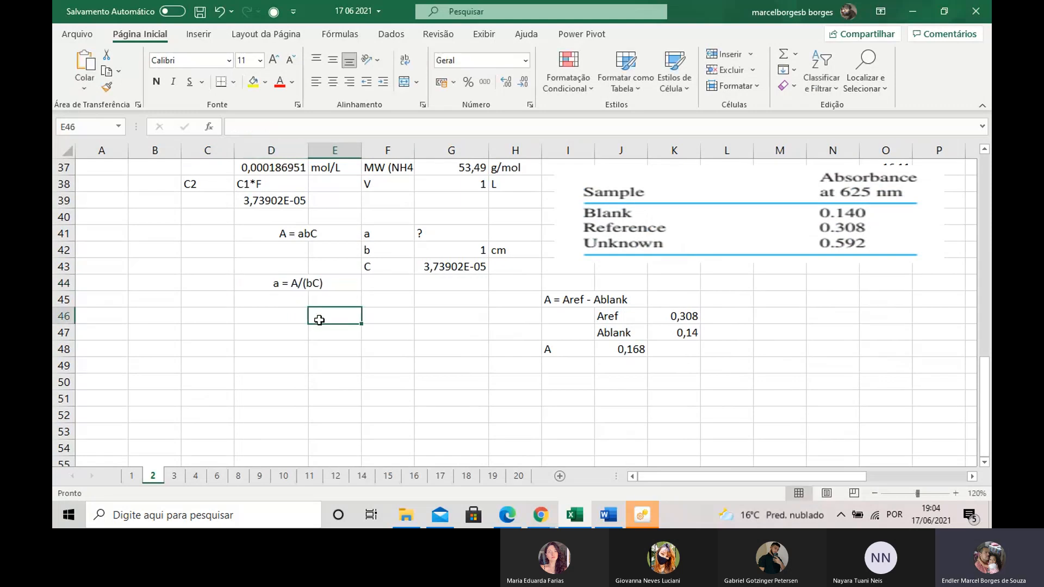
Label D46 "a" and calculate the molar absorptivity in E46 with the formula =(J48)/(G43*G42).
{"action": "left_click", "coordinate": [264, 316]}
{"action": "type", "text": "a"}
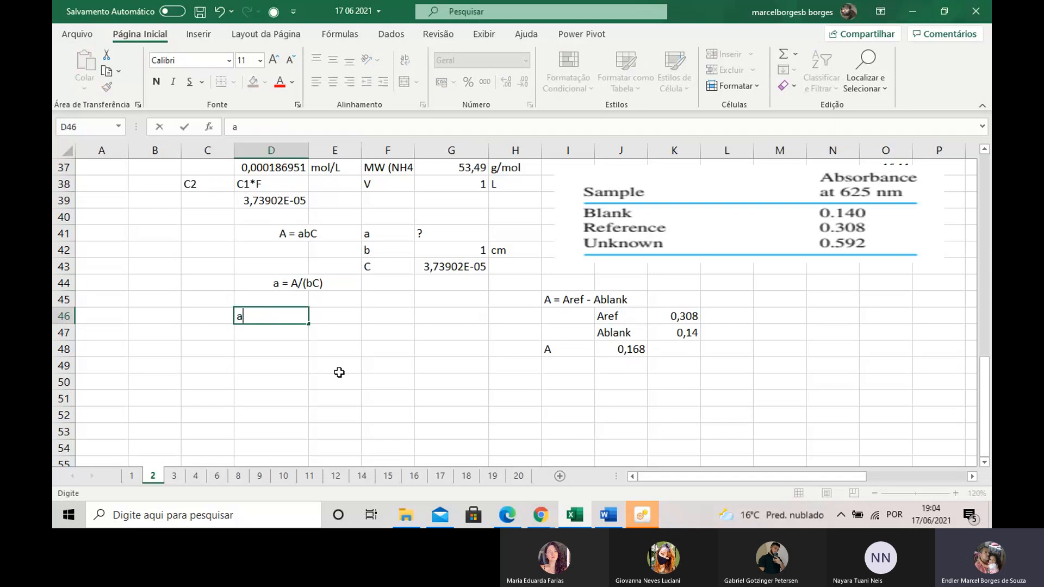
{"action": "left_click", "coordinate": [338, 370]}
{"action": "left_click", "coordinate": [336, 313]}
{"action": "type", "text": "=("}
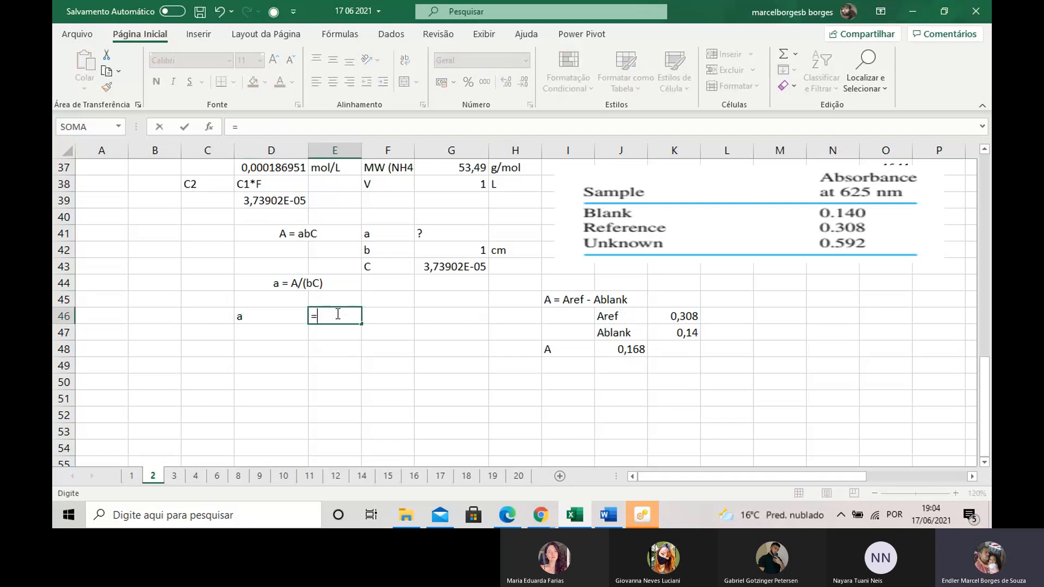
{"action": "left_click", "coordinate": [634, 351]}
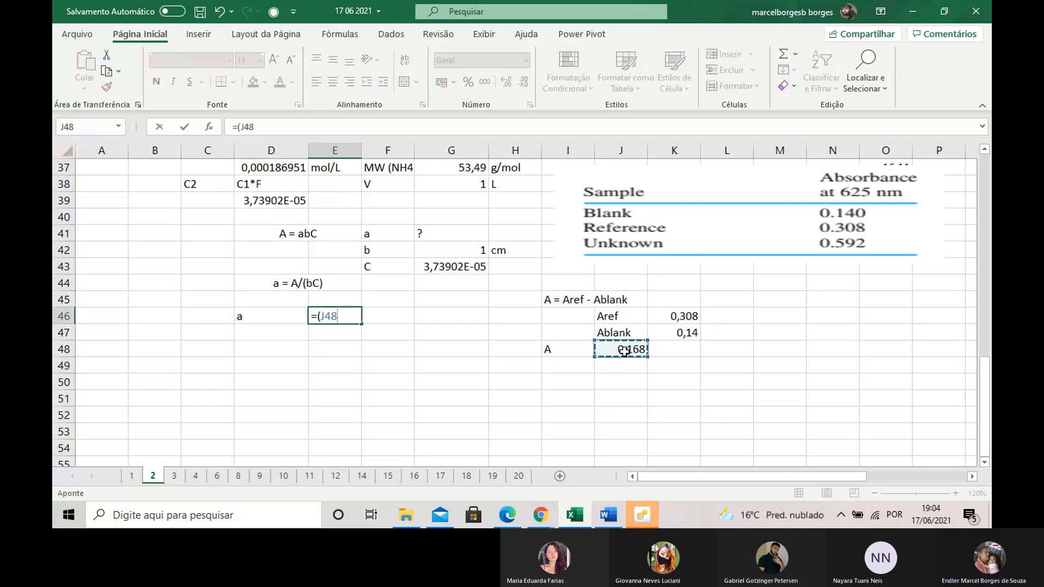
{"action": "type", "text": ")/("}
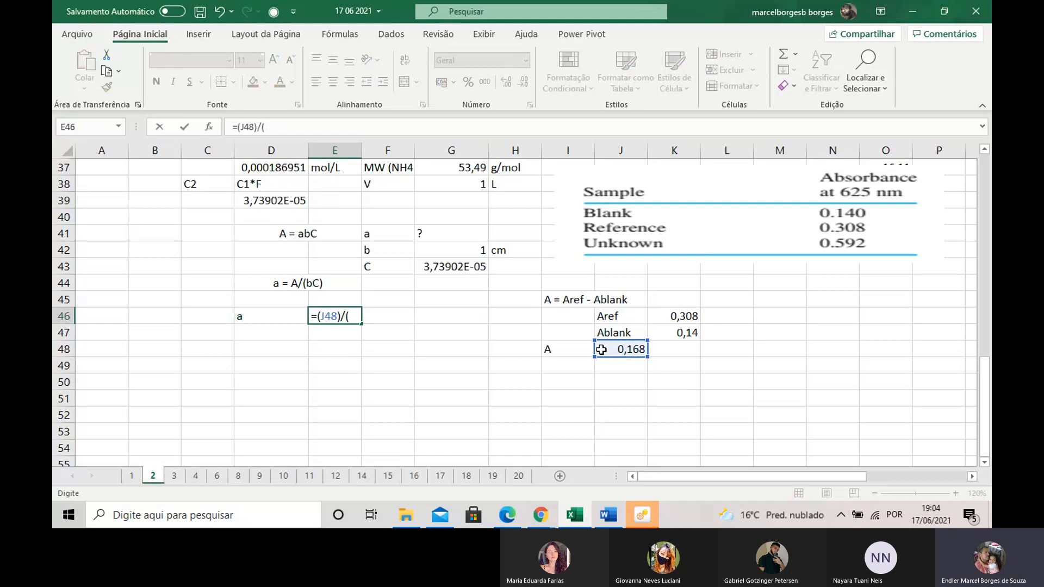
{"action": "left_click", "coordinate": [439, 266]}
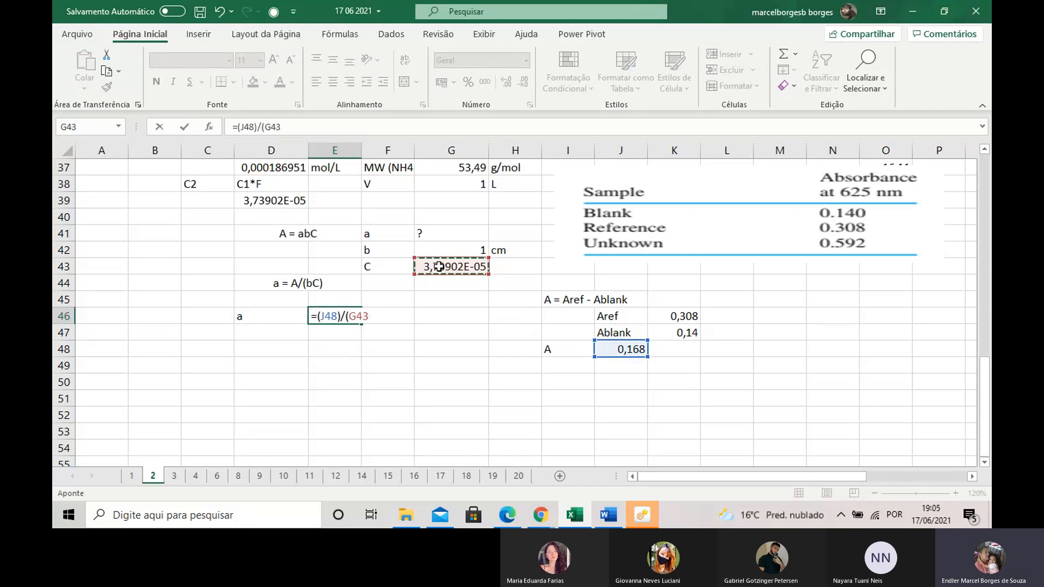
{"action": "type", "text": "*"}
{"action": "left_click", "coordinate": [446, 253]}
{"action": "type", "text": ")"}
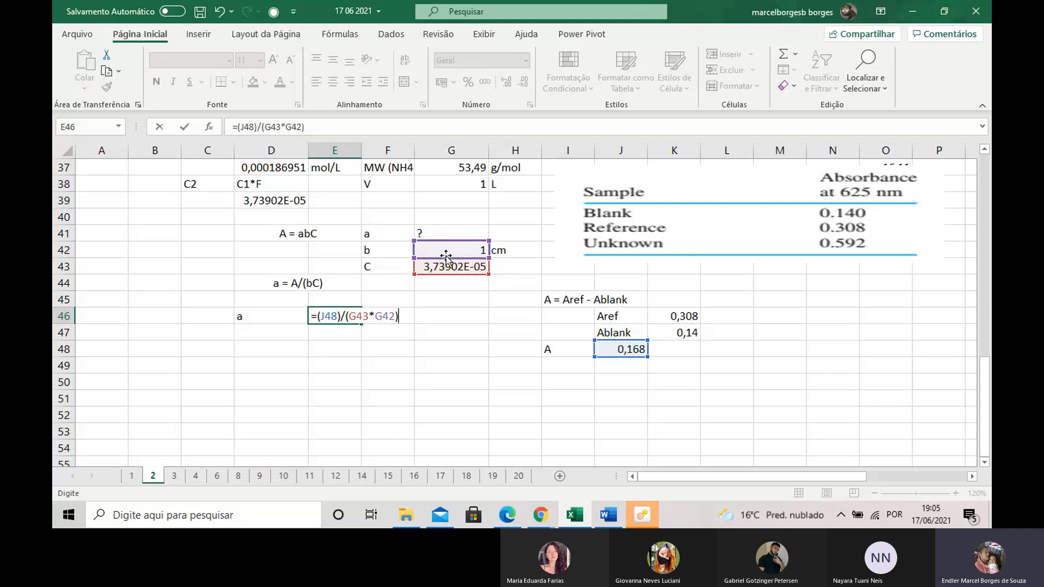
{"action": "key", "text": "Return"}
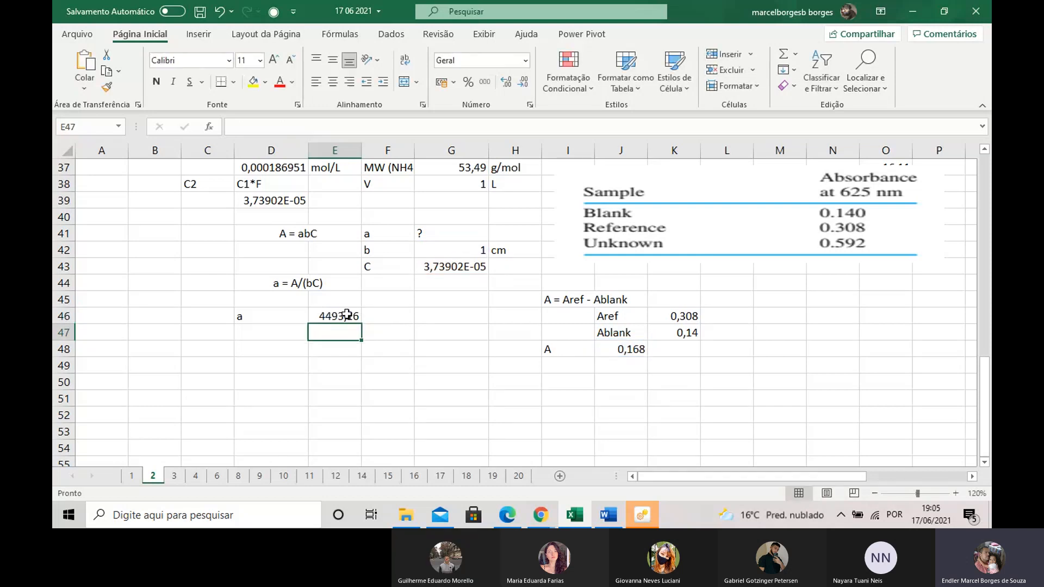
{"action": "left_click", "coordinate": [347, 314]}
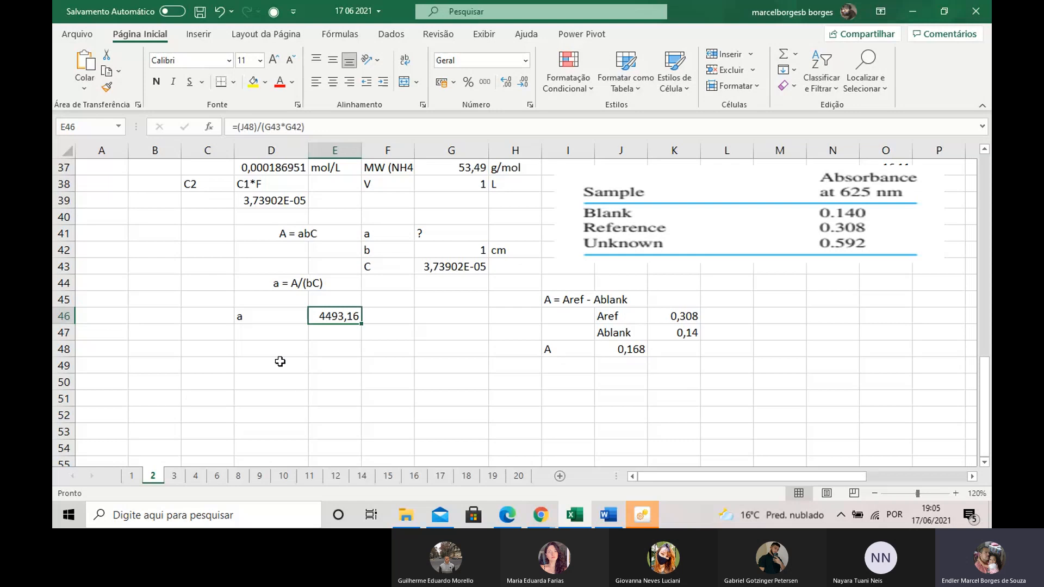
{"action": "left_click", "coordinate": [277, 350]}
{"action": "left_click_drag", "start_coordinate": [282, 357], "coordinate": [315, 354]}
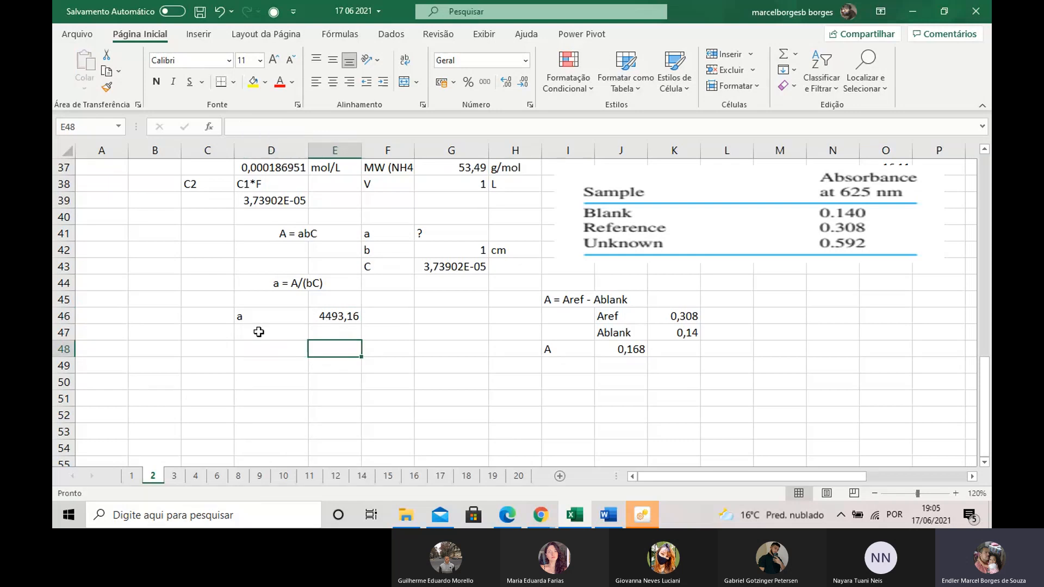
{"action": "left_click", "coordinate": [163, 201]}
{"action": "left_click", "coordinate": [336, 313]}
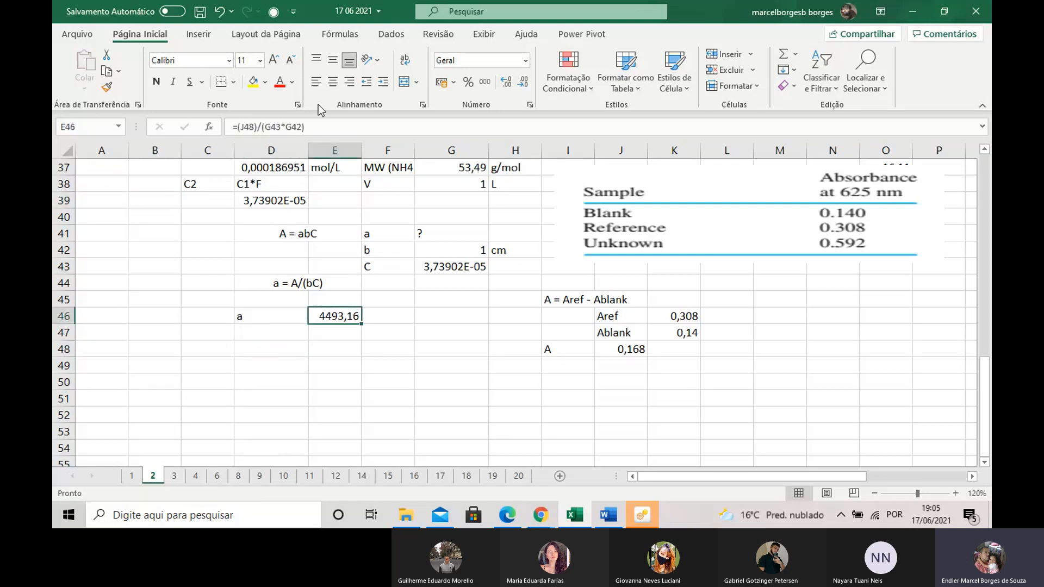
Highlight the molar absorptivity in E46 in yellow and mark the exercise parts with "a)" in B39 and "b)" in B49.
{"action": "left_click", "coordinate": [253, 82]}
{"action": "left_click", "coordinate": [161, 198]}
{"action": "type", "text": "a)"}
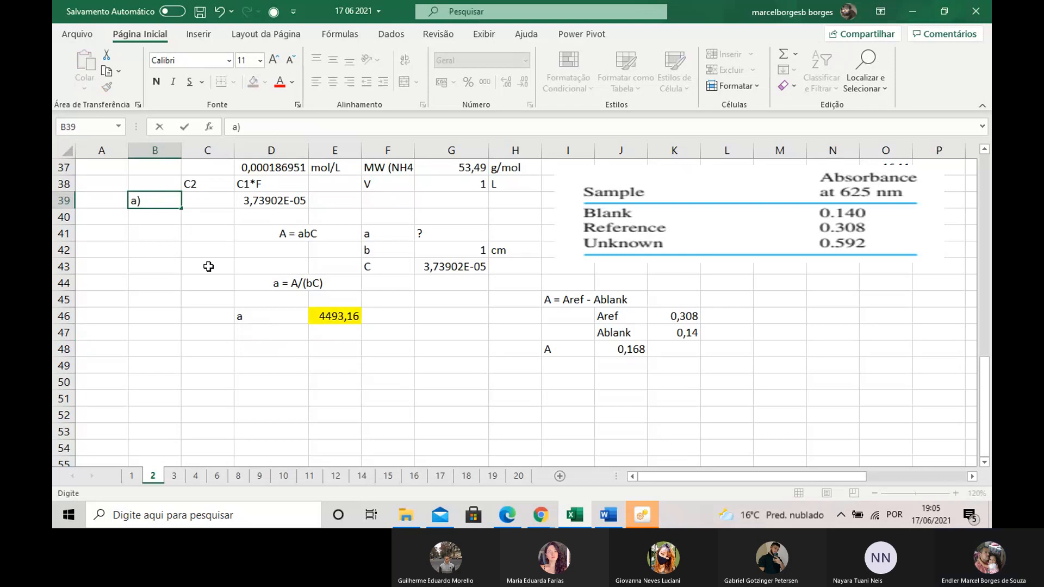
{"action": "key", "text": "Return"}
{"action": "left_click", "coordinate": [163, 364]}
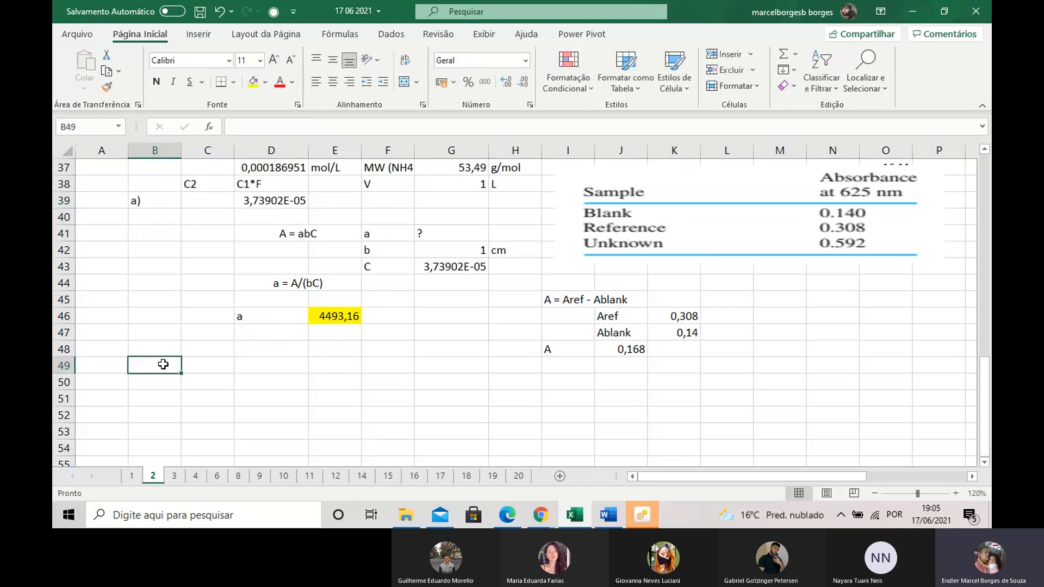
{"action": "type", "text": "b)"}
{"action": "left_click", "coordinate": [226, 383]}
Merge and center C49:D49 and enter the equation "A = abC" in it for part b.
{"action": "scroll", "coordinate": [227, 336], "scroll_direction": "up", "scroll_amount": 1}
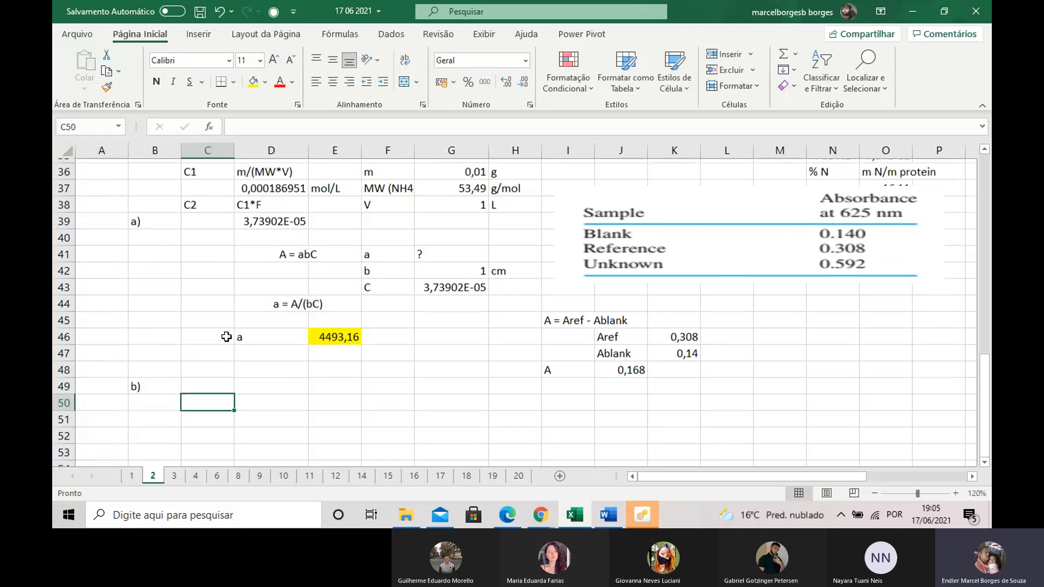
{"action": "scroll", "coordinate": [226, 336], "scroll_direction": "up", "scroll_amount": 6}
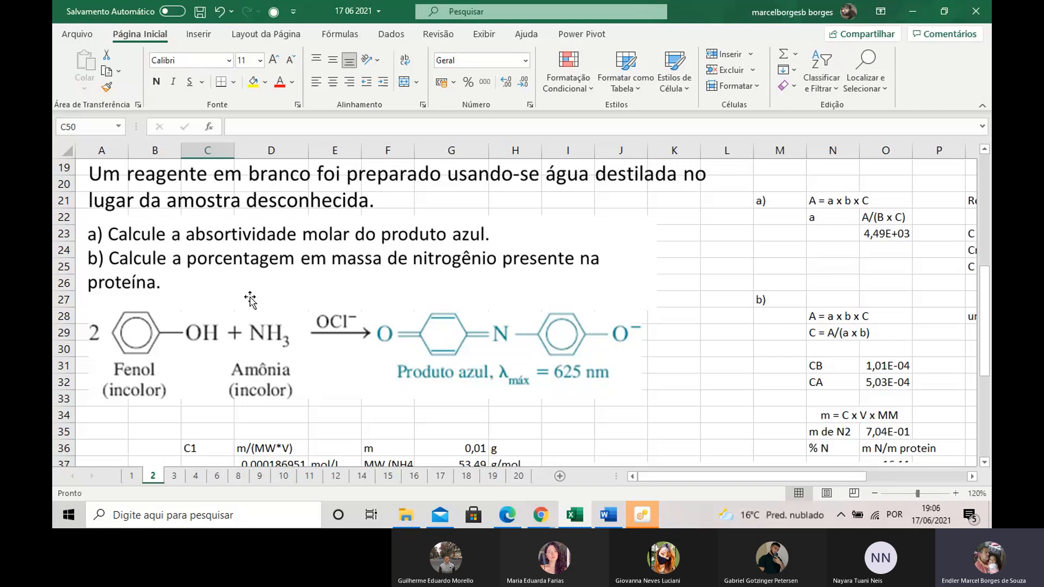
{"action": "scroll", "coordinate": [253, 321], "scroll_direction": "down", "scroll_amount": 2}
{"action": "scroll", "coordinate": [252, 319], "scroll_direction": "down", "scroll_amount": 2}
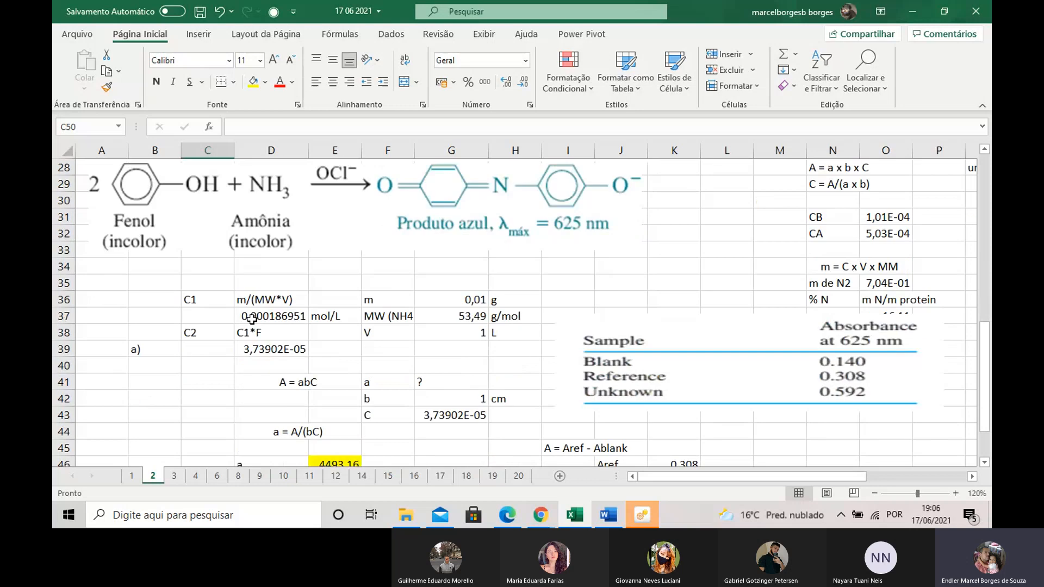
{"action": "scroll", "coordinate": [250, 320], "scroll_direction": "down", "scroll_amount": 2}
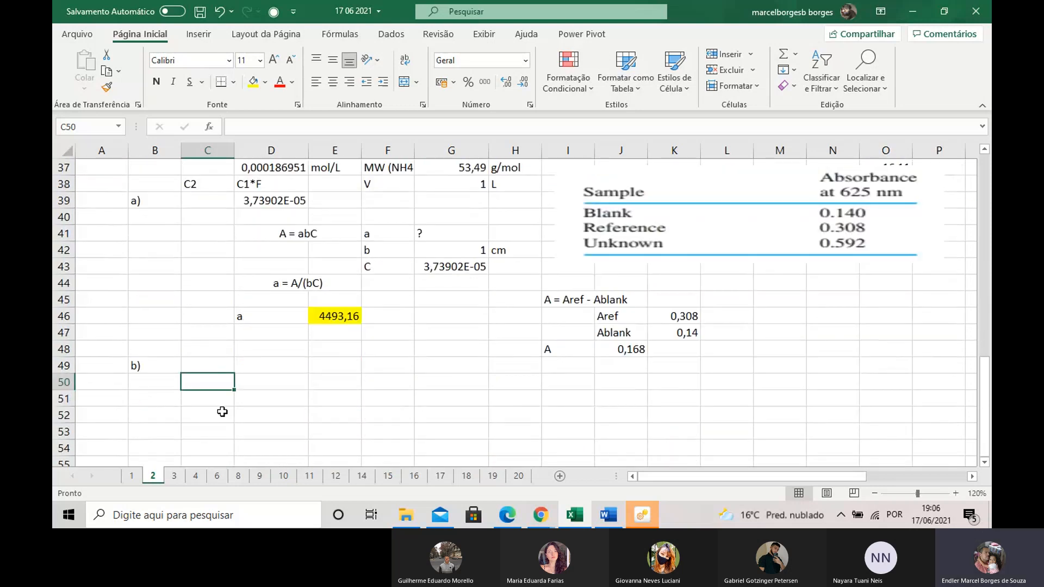
{"action": "left_click", "coordinate": [220, 414]}
{"action": "left_click", "coordinate": [213, 366]}
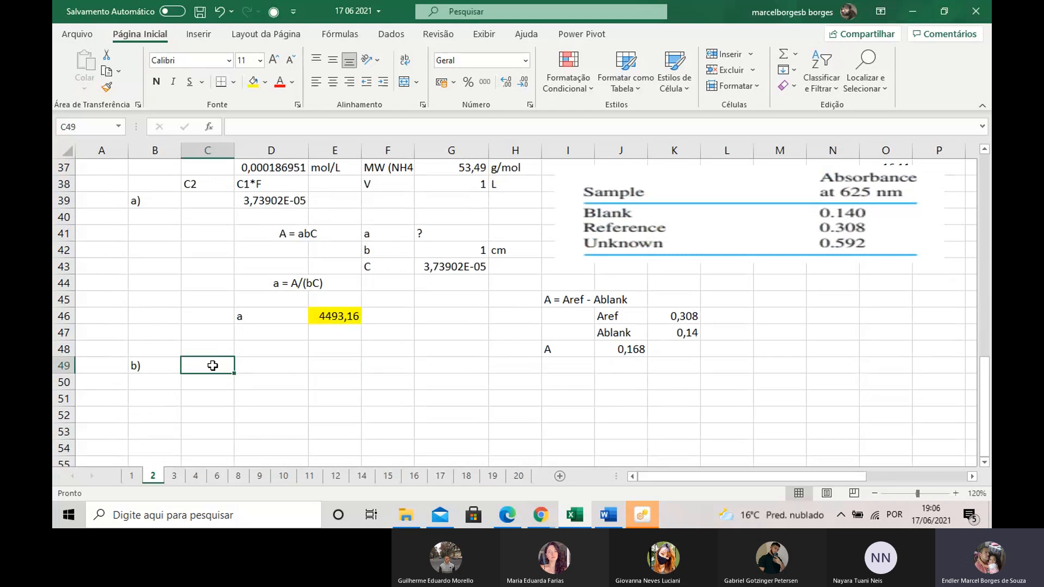
{"action": "left_click_drag", "start_coordinate": [213, 365], "coordinate": [256, 365]}
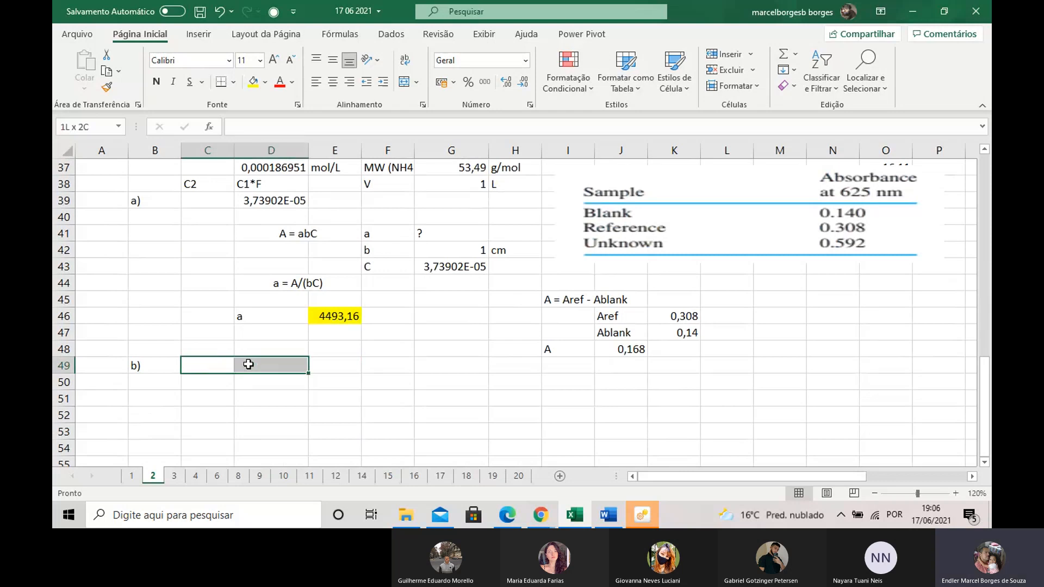
{"action": "left_click", "coordinate": [402, 83]}
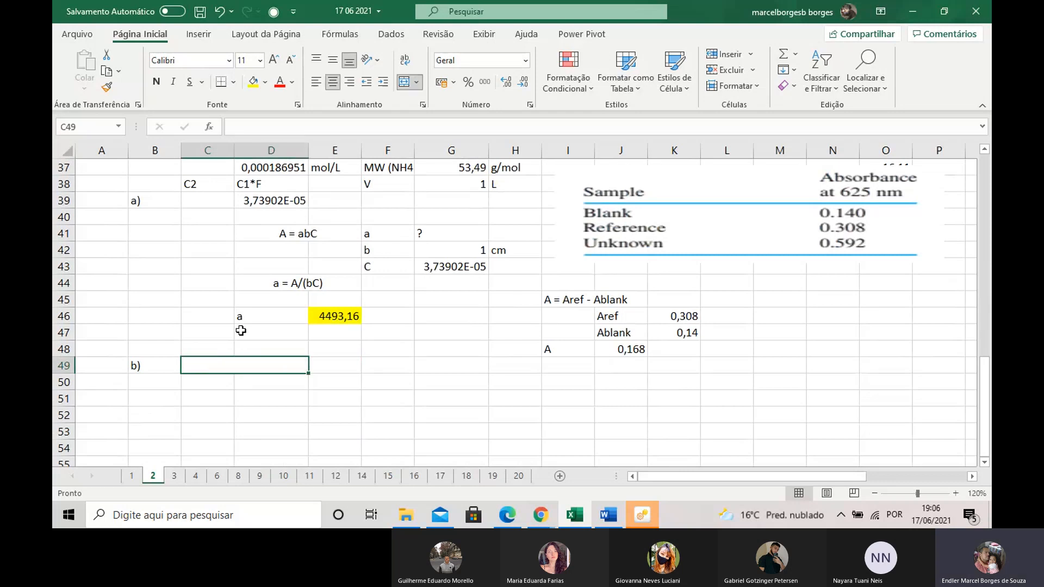
{"action": "double_click", "coordinate": [222, 364]}
{"action": "type", "text": "C = "}
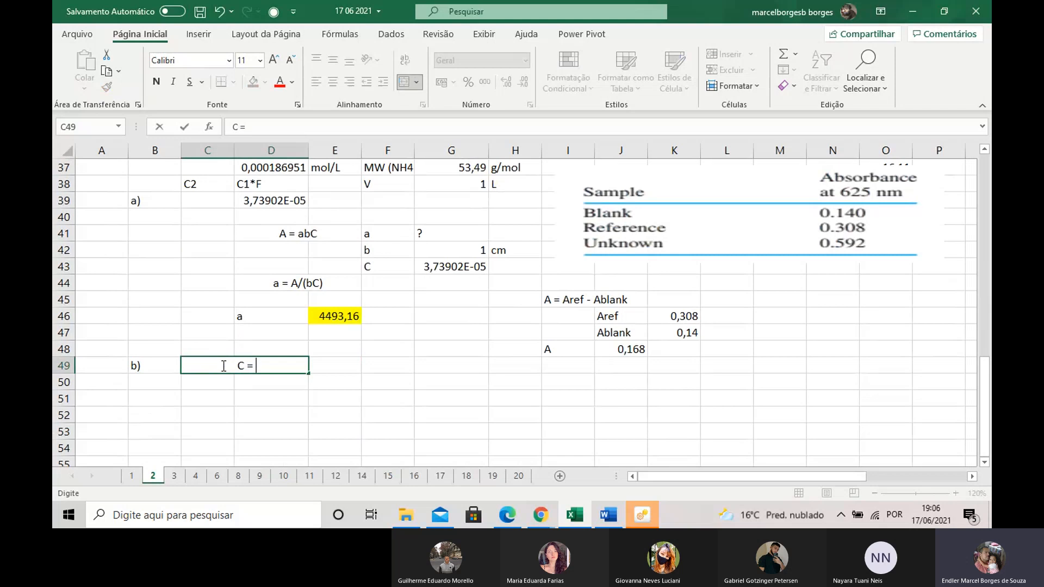
{"action": "type", "text": "abC"}
{"action": "key", "text": "BackSpace"}
{"action": "key", "text": "BackSpace"}
{"action": "key", "text": "BackSpace"}
{"action": "key", "text": "BackSpace"}
{"action": "key", "text": "BackSpace"}
{"action": "key", "text": "BackSpace"}
{"action": "key", "text": "BackSpace"}
{"action": "type", "text": "A = abC"}
Merge and center C50:D50 and enter the rearranged equation "C = A/(ab)" in it.
{"action": "left_click_drag", "start_coordinate": [217, 383], "coordinate": [261, 381]}
{"action": "left_click", "coordinate": [404, 82]}
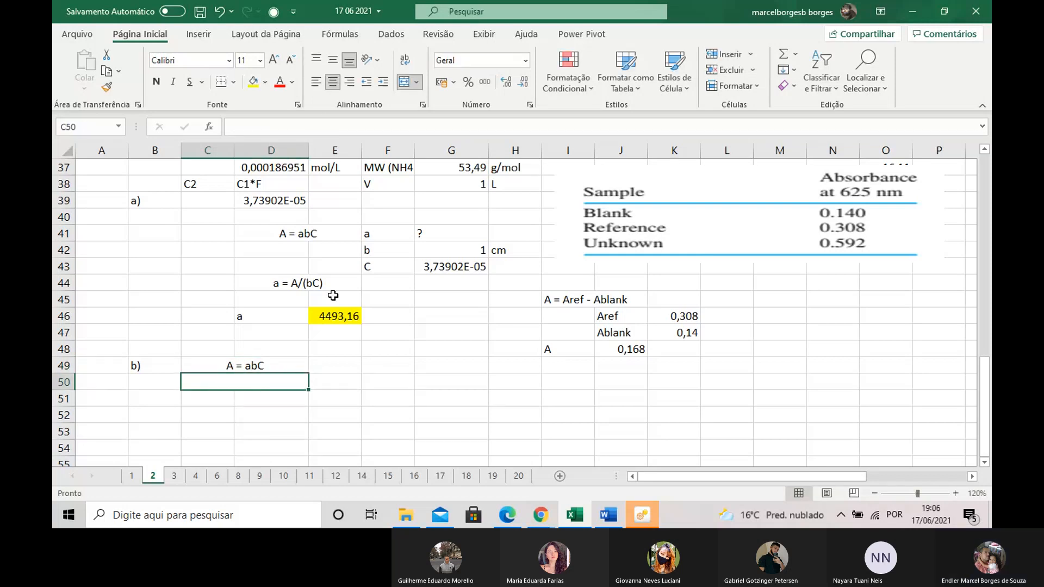
{"action": "double_click", "coordinate": [284, 384]}
{"action": "type", "text": "C"}
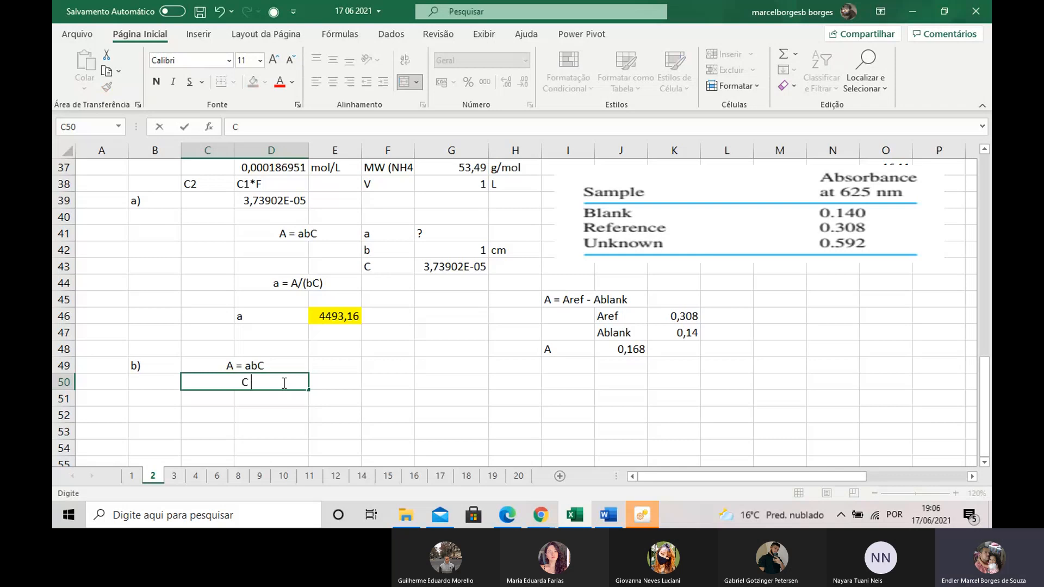
{"action": "type", "text": " ="}
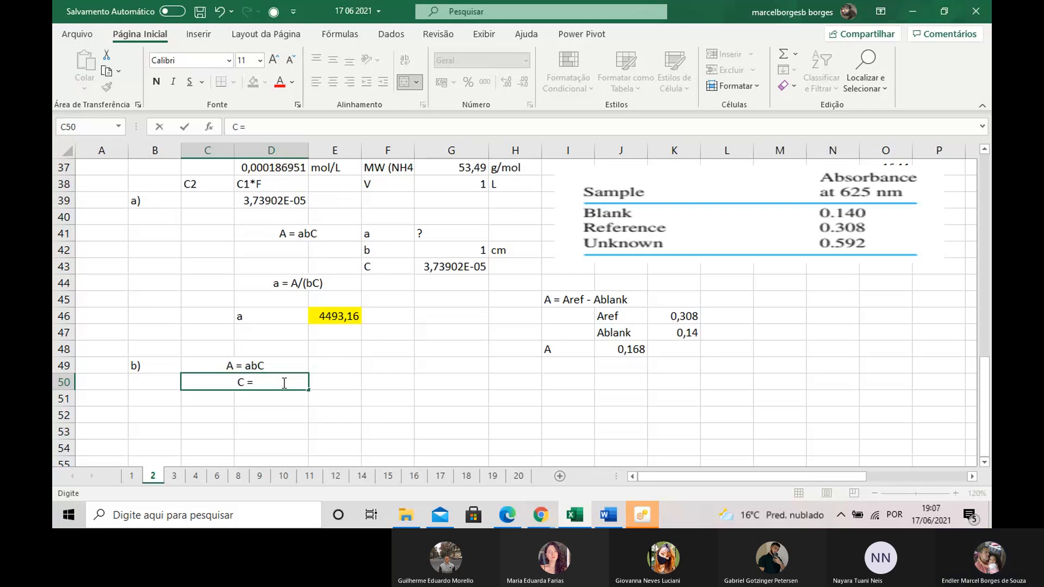
{"action": "type", "text": "A"}
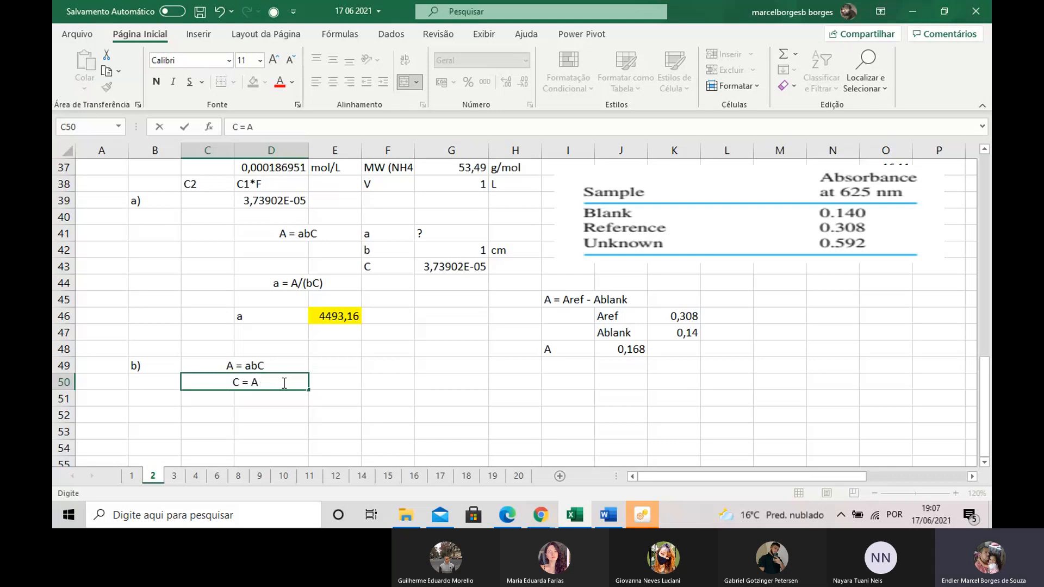
{"action": "type", "text": "/(ab"}
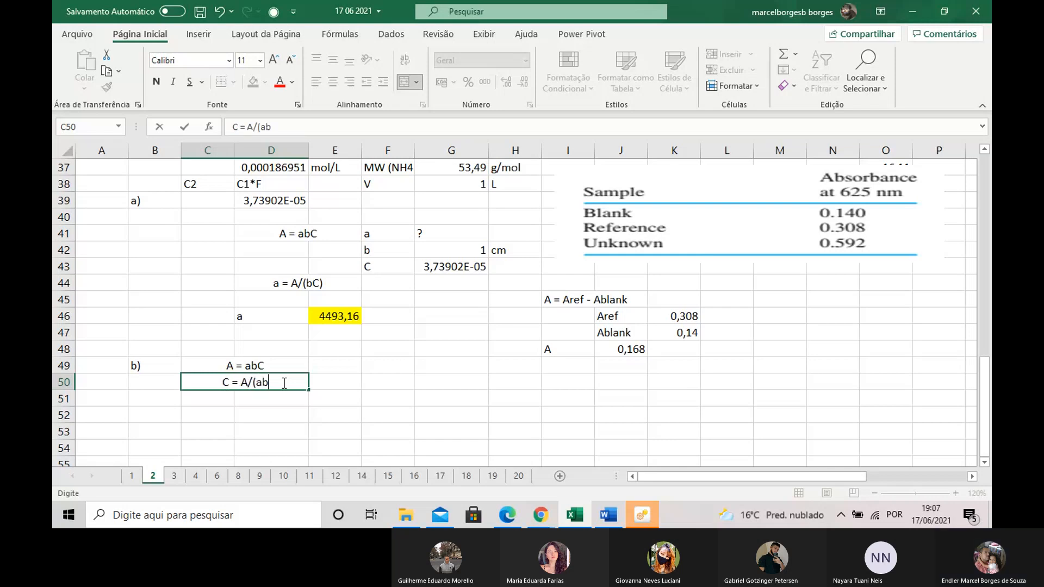
{"action": "type", "text": ")"}
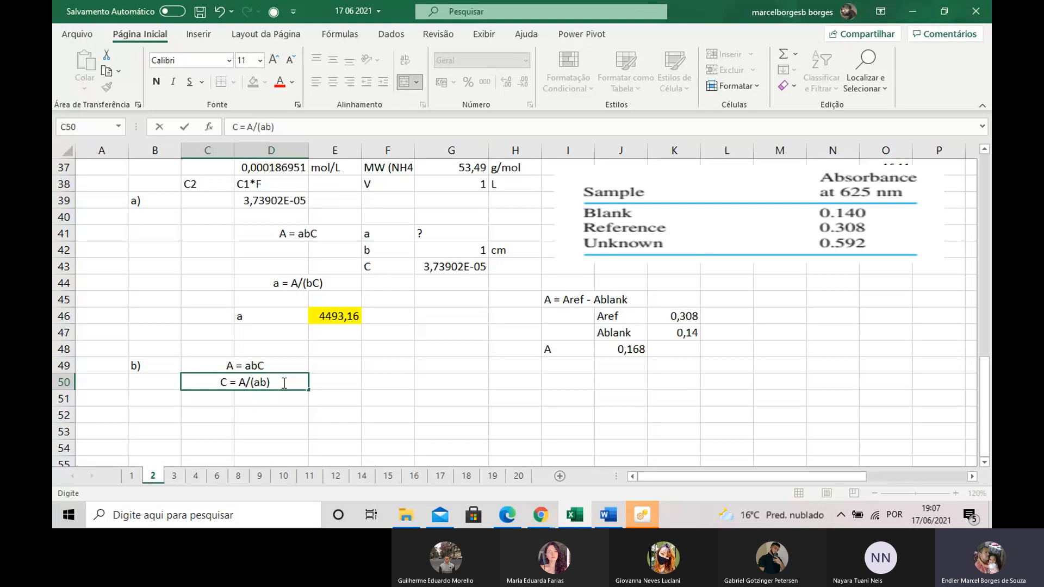
Label C51 "C" for the concentration, leaving D51 empty.
{"action": "left_click", "coordinate": [216, 401]}
{"action": "type", "text": "C"}
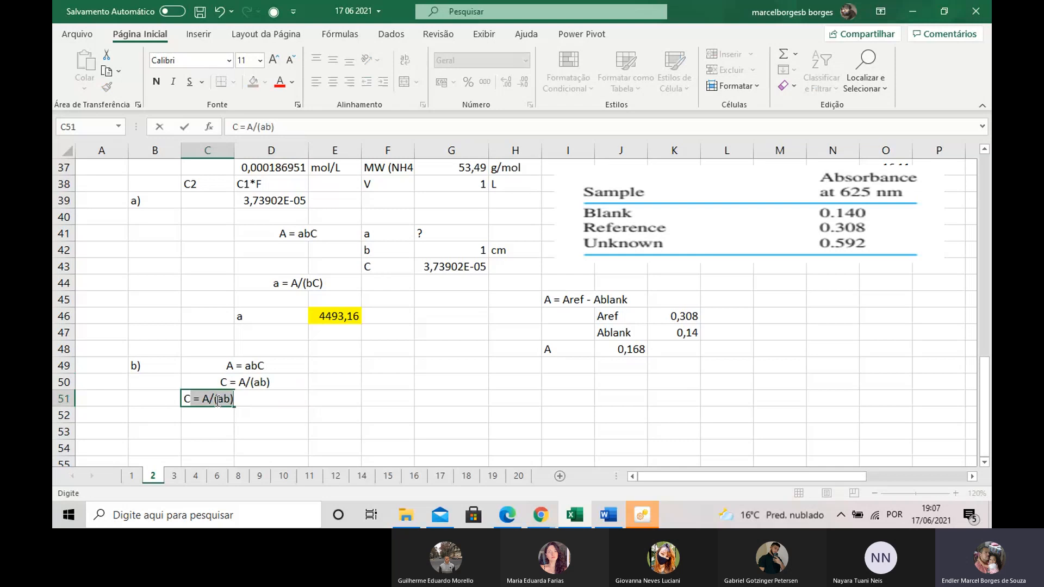
{"action": "key", "text": "BackSpace"}
{"action": "left_click", "coordinate": [265, 398]}
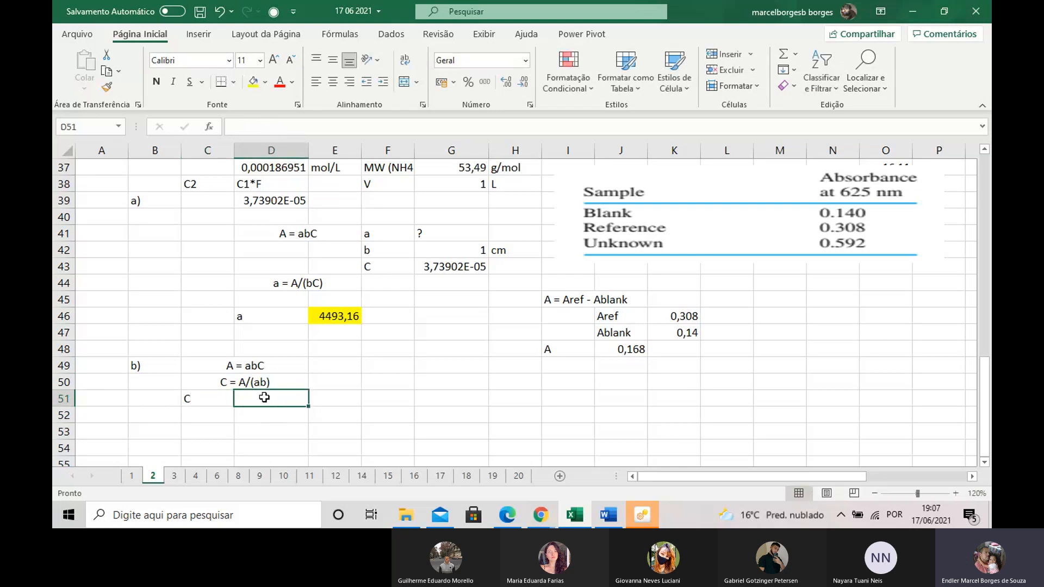
{"action": "type", "text": "="}
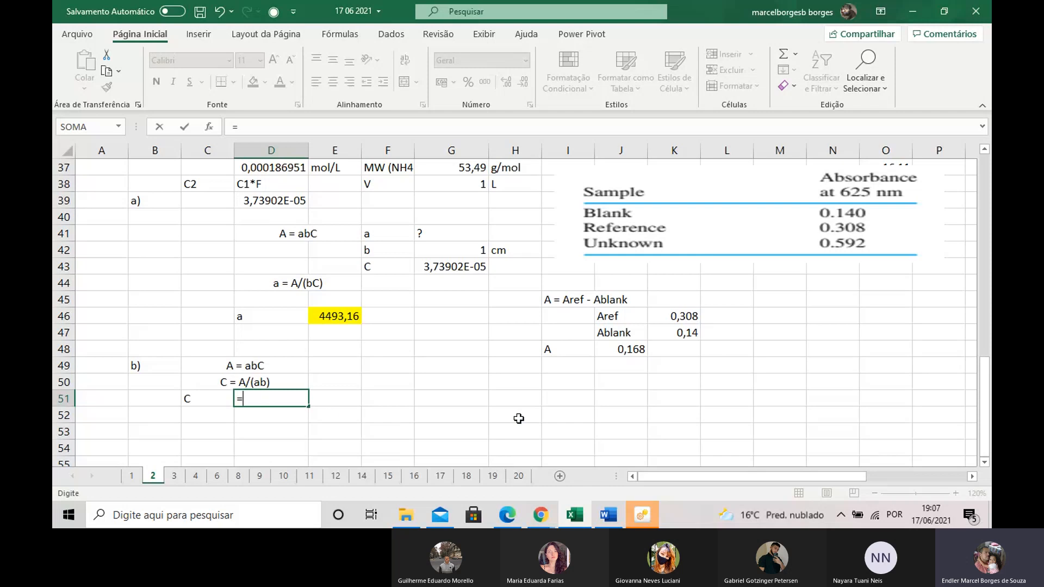
{"action": "key", "text": "Escape"}
Label I51 "Aamostra" for the absorbance of the unknown sample.
{"action": "left_click", "coordinate": [576, 401]}
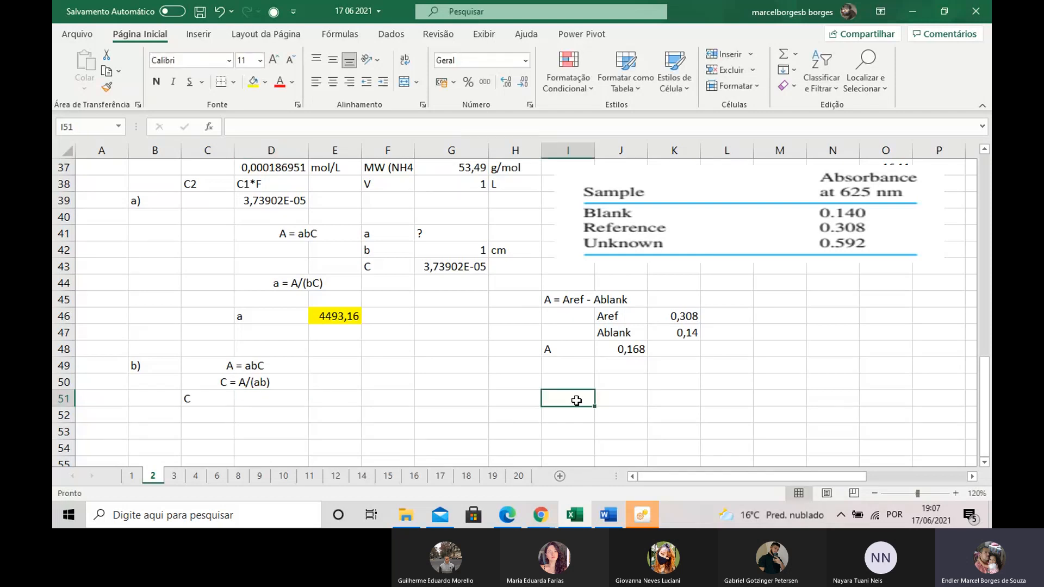
{"action": "type", "text": "A"}
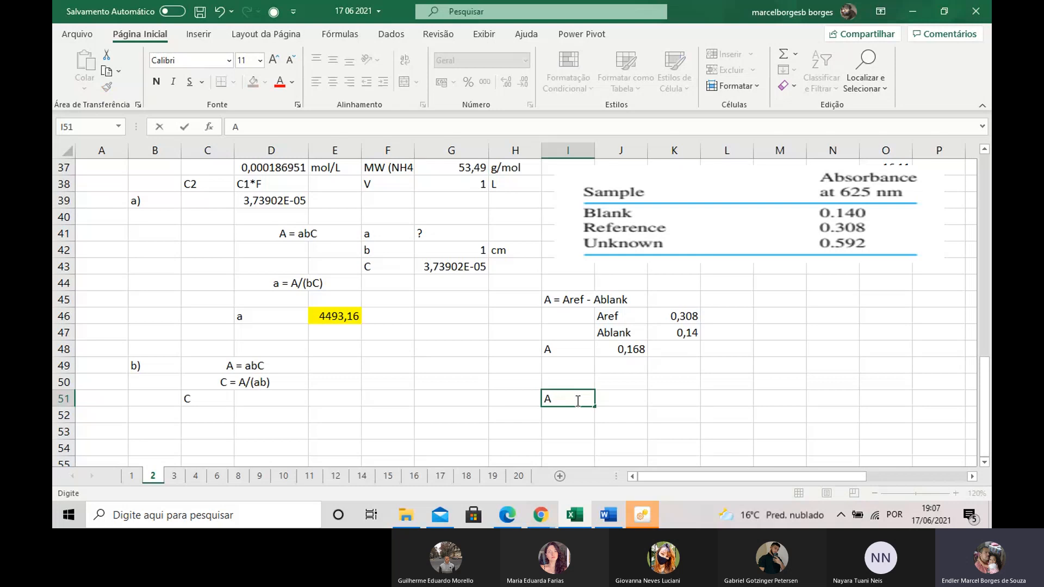
{"action": "type", "text": "unk"}
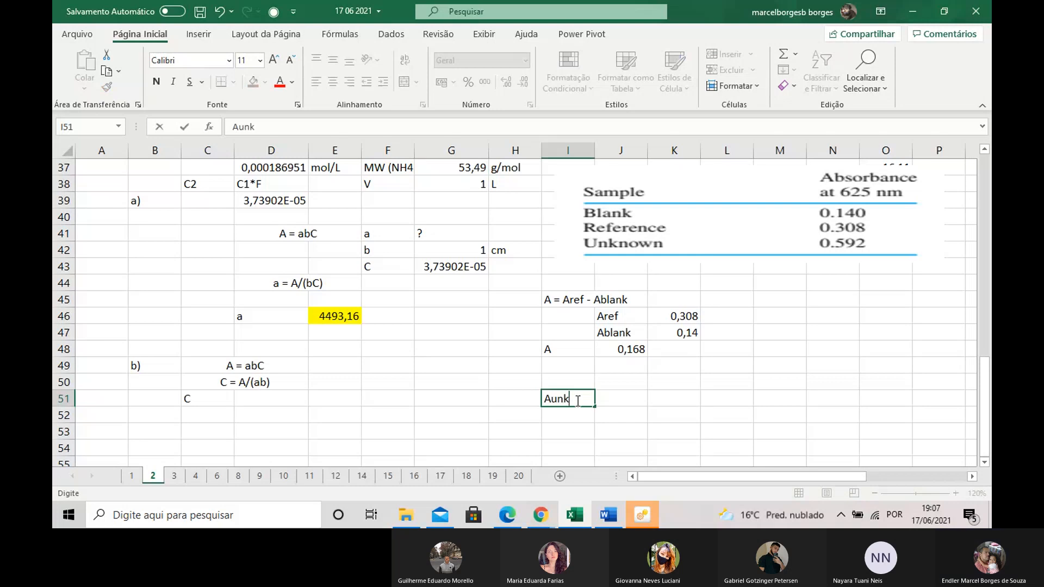
{"action": "type", "text": "now"}
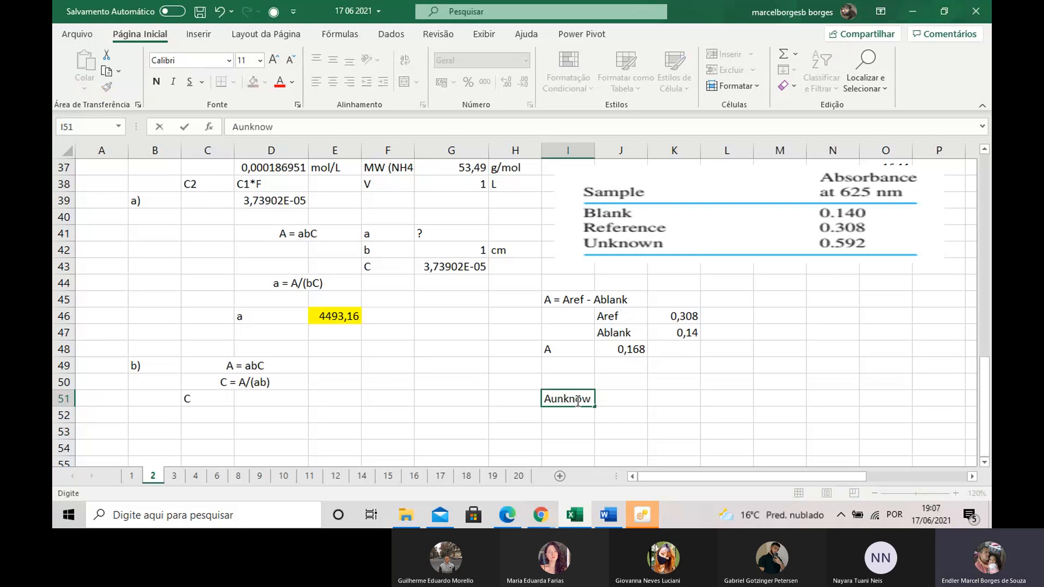
{"action": "key", "text": "Tab"}
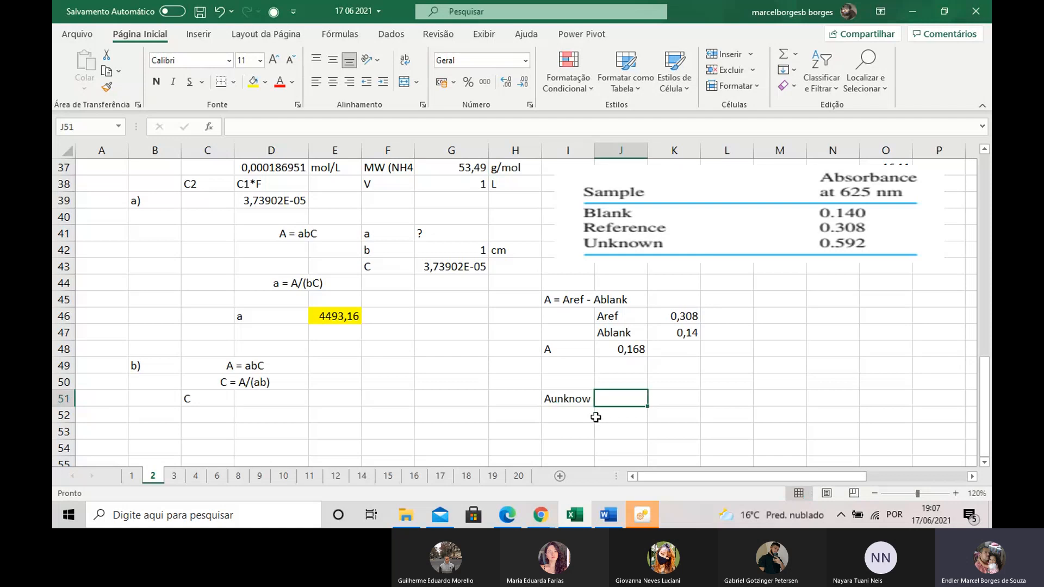
{"action": "double_click", "coordinate": [565, 400]}
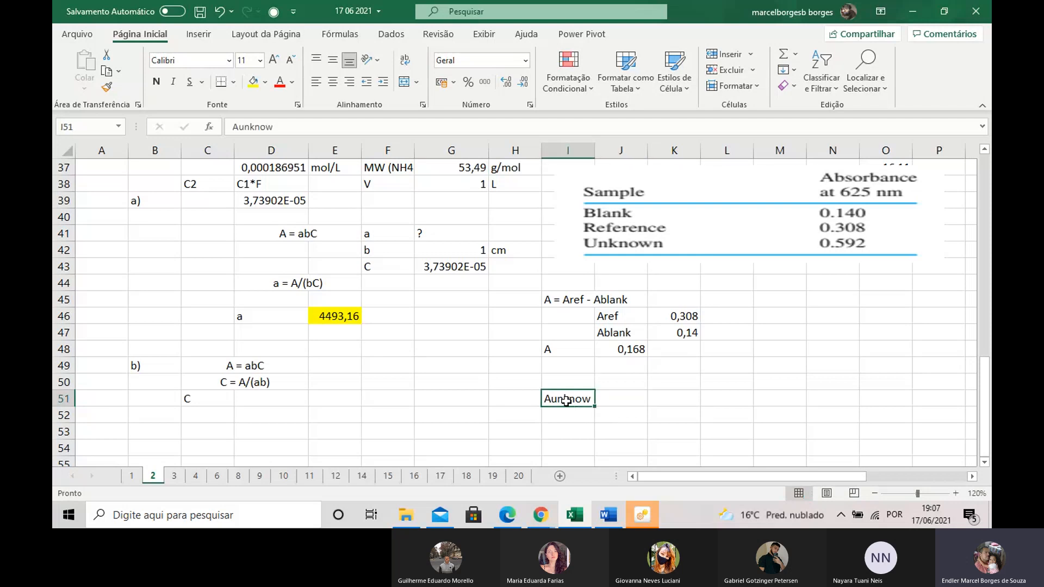
{"action": "left_click_drag", "start_coordinate": [592, 400], "coordinate": [562, 401]}
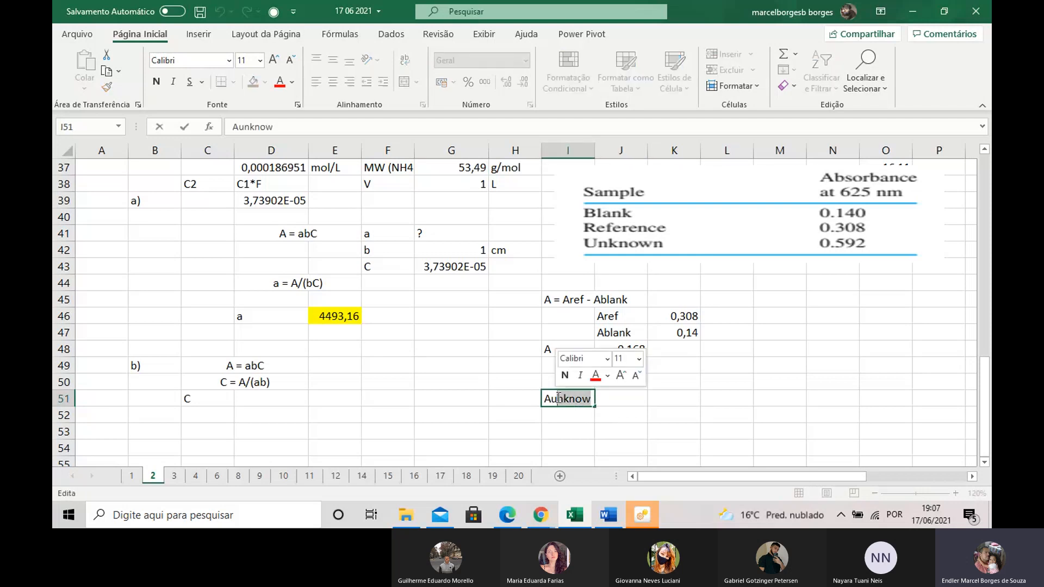
{"action": "type", "text": "amostra"}
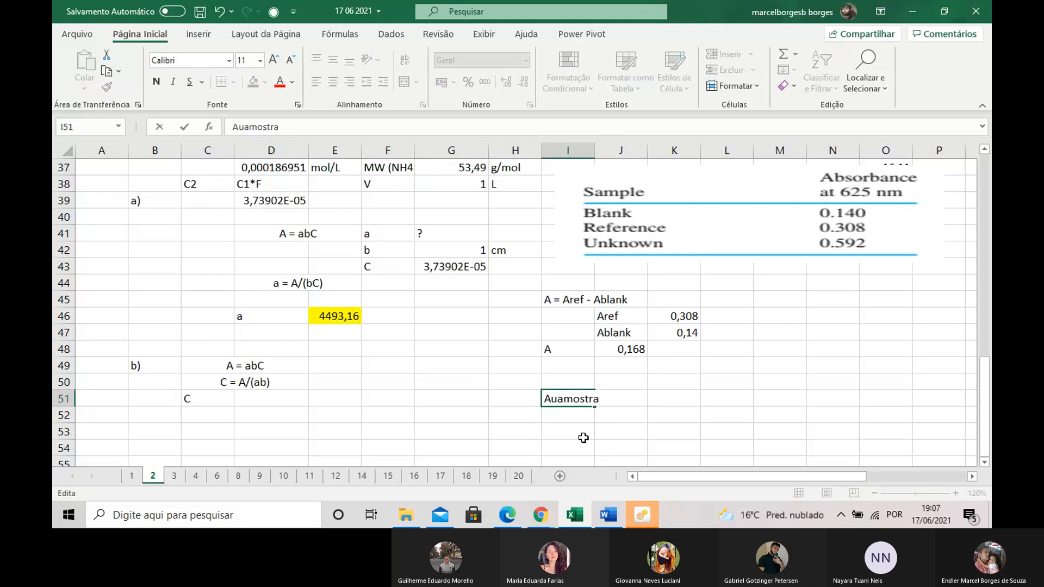
{"action": "left_click_drag", "start_coordinate": [558, 399], "coordinate": [552, 399]}
{"action": "key", "text": "BackSpace"}
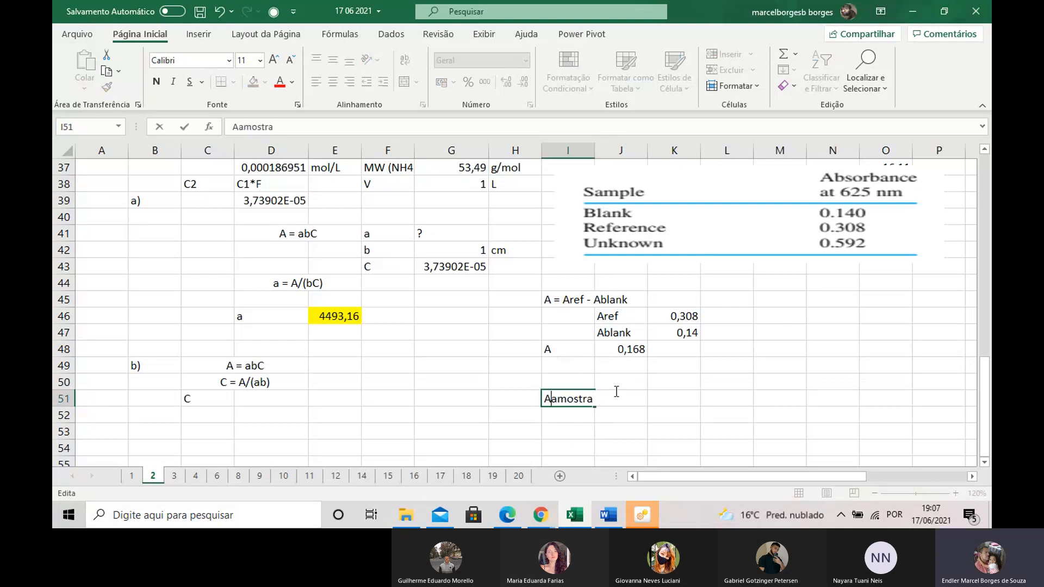
Enter the unknown sample's absorbance 0,592 in J51.
{"action": "left_click", "coordinate": [612, 411]}
{"action": "left_click", "coordinate": [613, 398]}
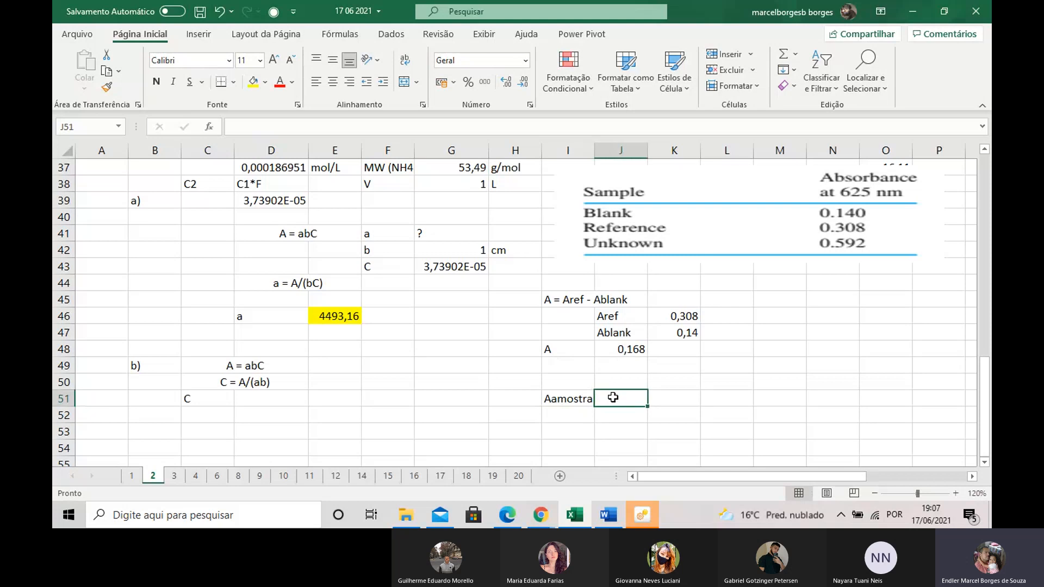
{"action": "type", "text": "0,"}
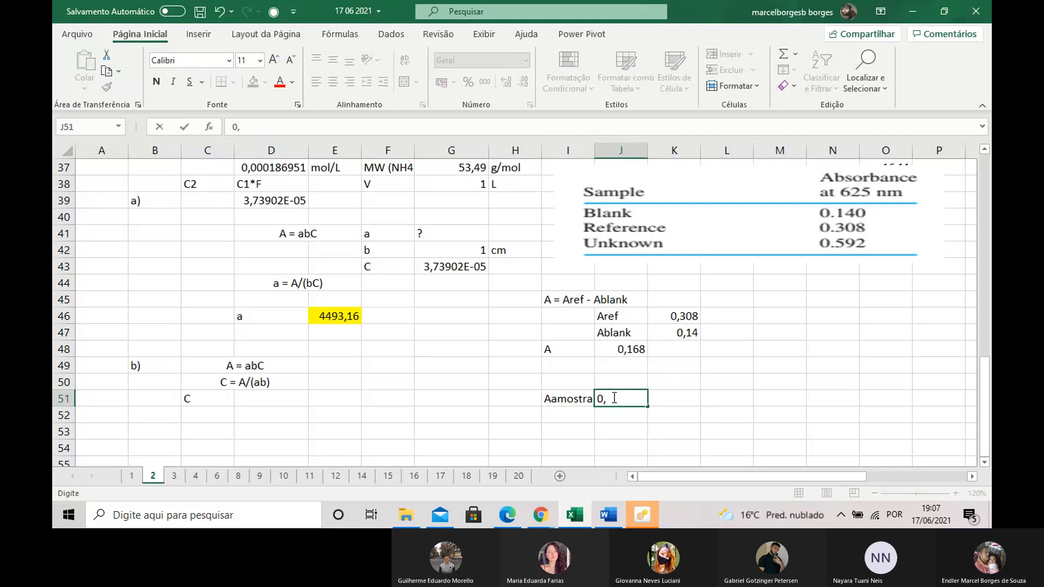
{"action": "type", "text": "592"}
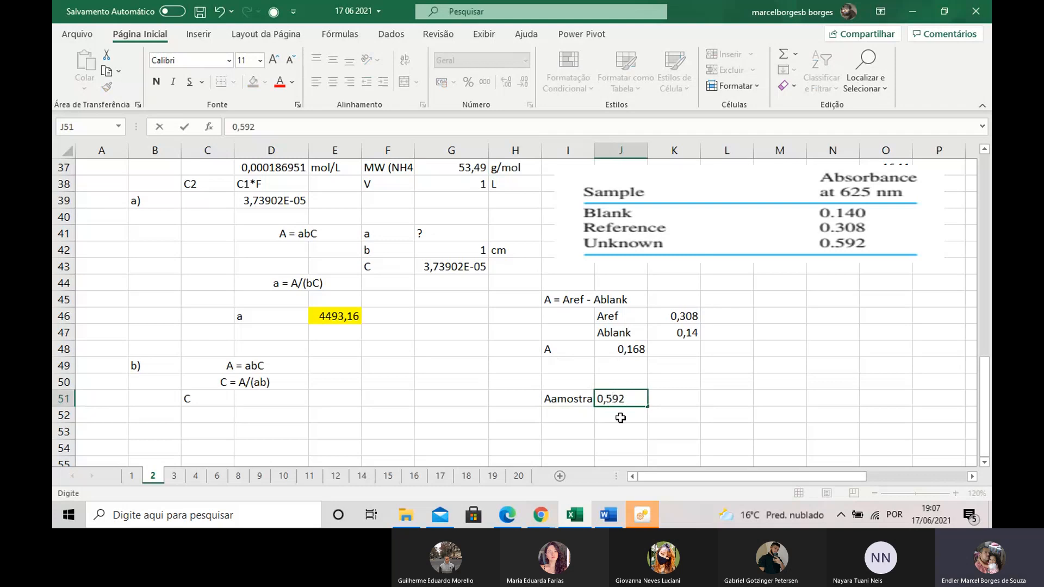
{"action": "key", "text": "Return"}
{"action": "key", "text": "Return"}
Label I52 "Ablank" for the absorbance of the blank.
{"action": "left_click", "coordinate": [564, 414]}
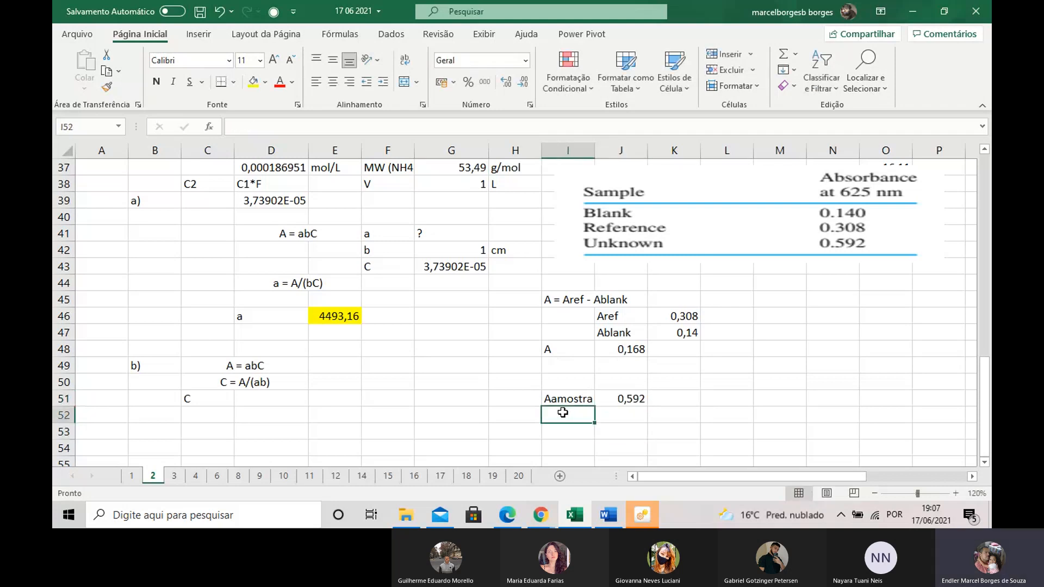
{"action": "type", "text": "Aa"}
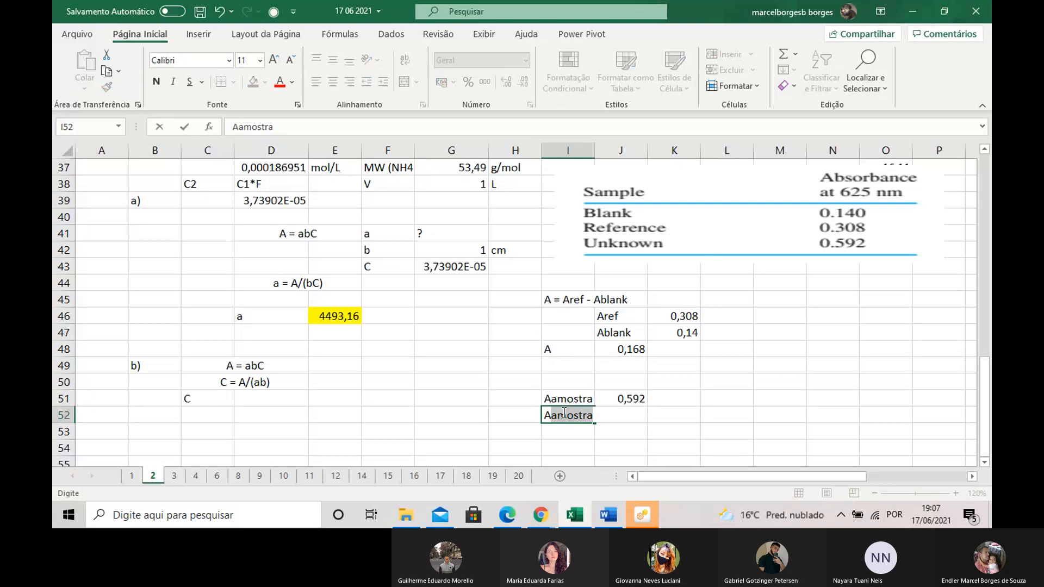
{"action": "key", "text": "BackSpace"}
{"action": "key", "text": "BackSpace"}
{"action": "type", "text": "b"}
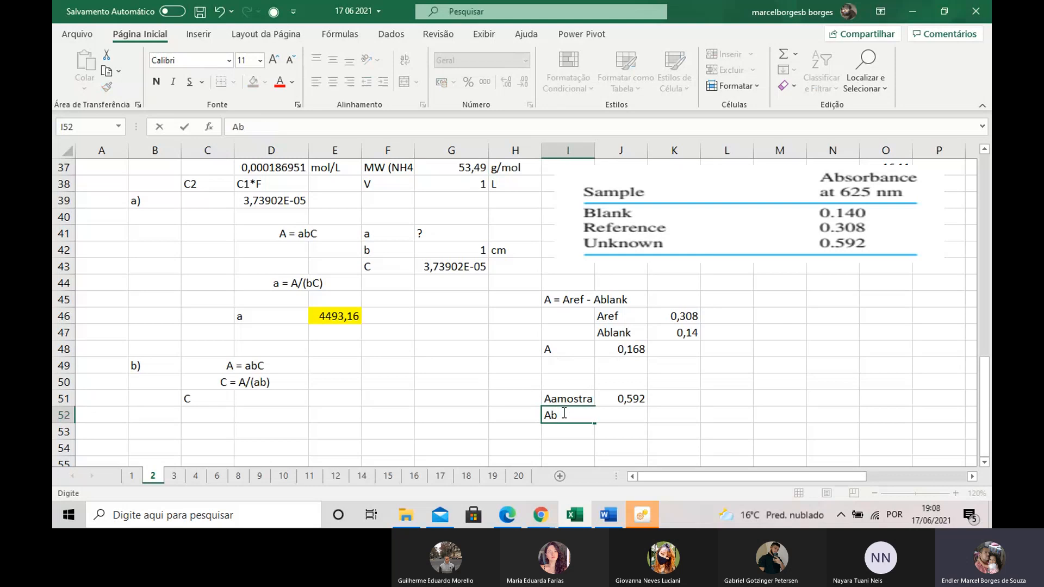
{"action": "key", "text": "BackSpace"}
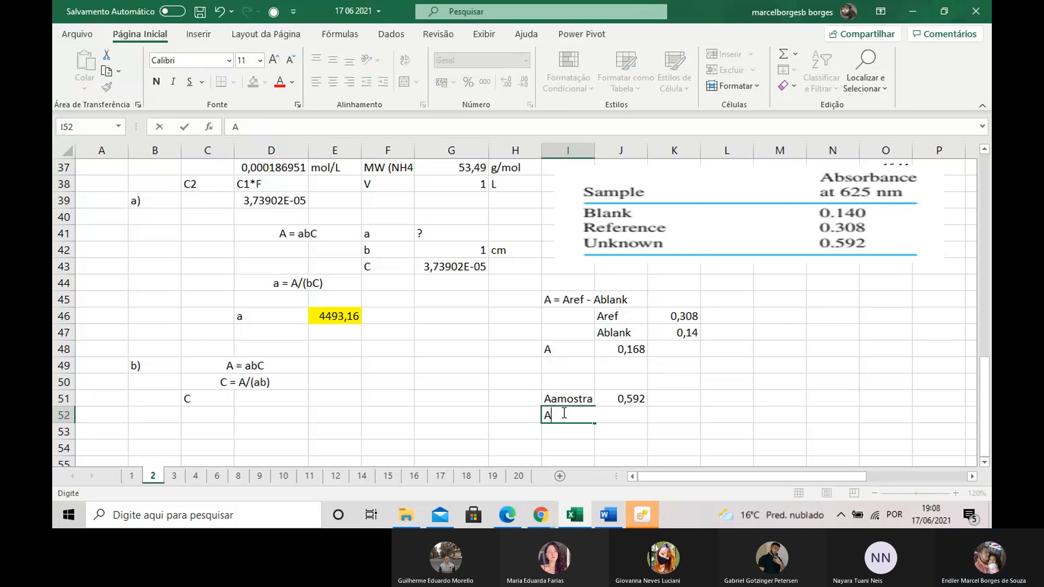
{"action": "type", "text": "bl"}
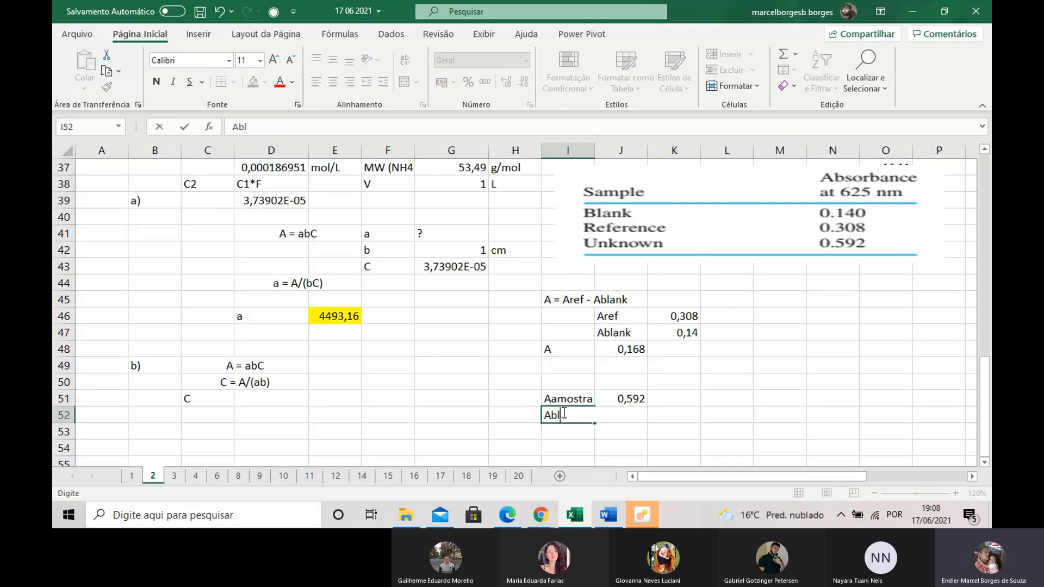
{"action": "type", "text": "ank"}
{"action": "key", "text": "Return"}
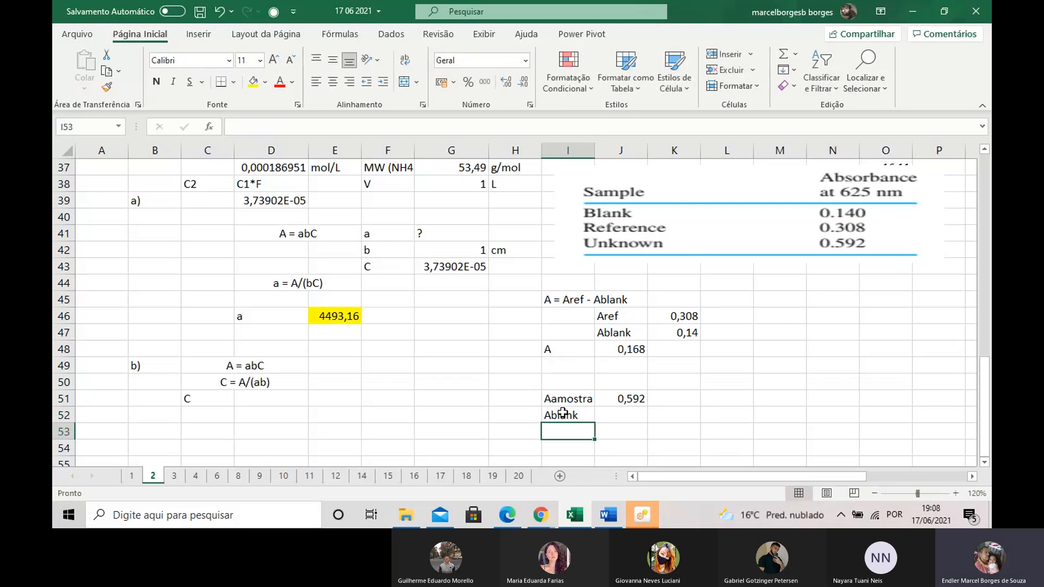
Enter the blank's absorbance 0,14 in J52.
{"action": "left_click", "coordinate": [607, 415]}
{"action": "type", "text": "0,"}
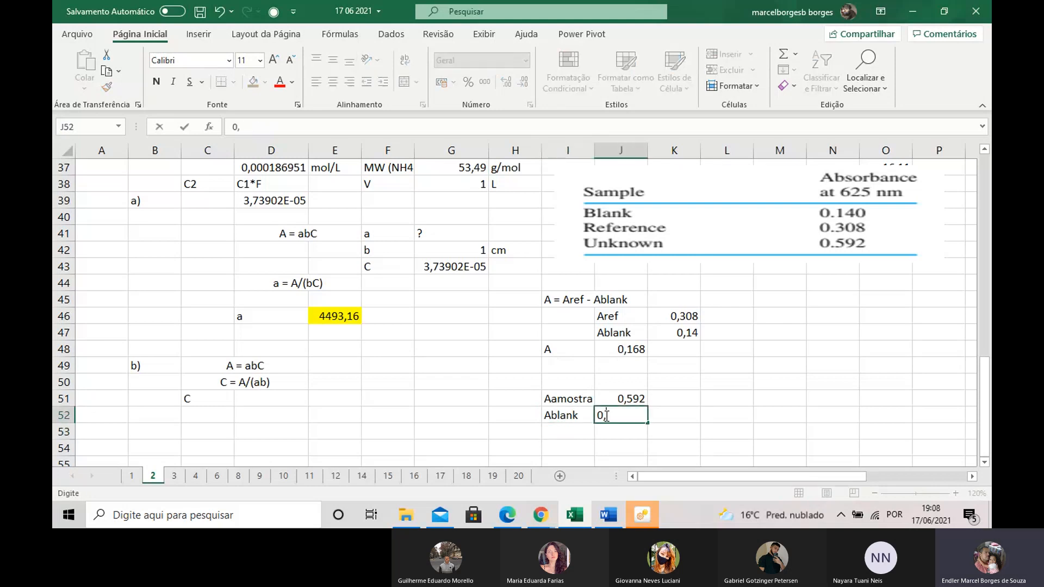
{"action": "type", "text": "14"}
{"action": "key", "text": "Return"}
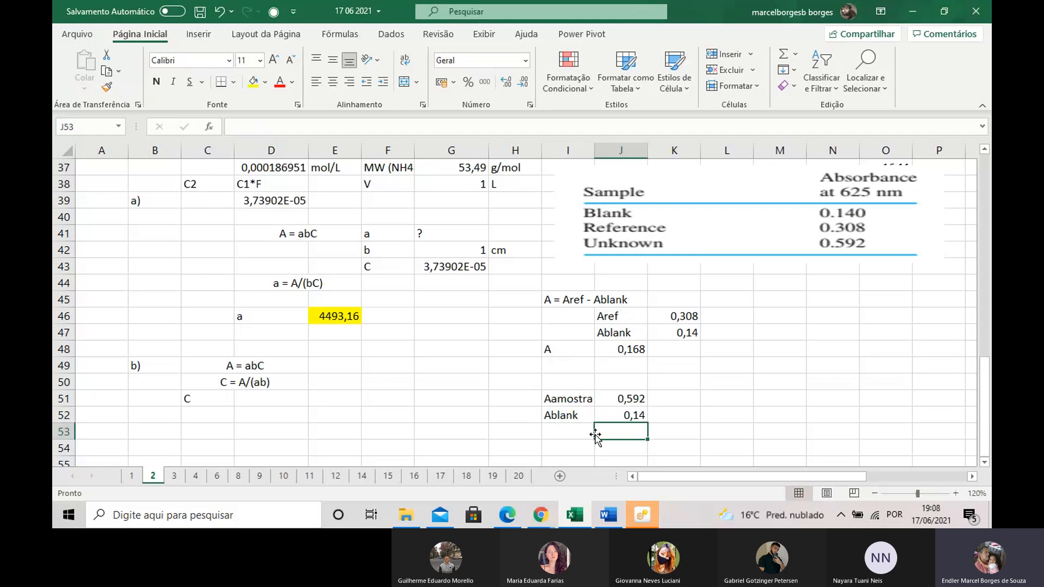
Label I53 "A" and calculate the unknown's corrected absorbance in J53 with the formula =J51-J52.
{"action": "left_click", "coordinate": [565, 430]}
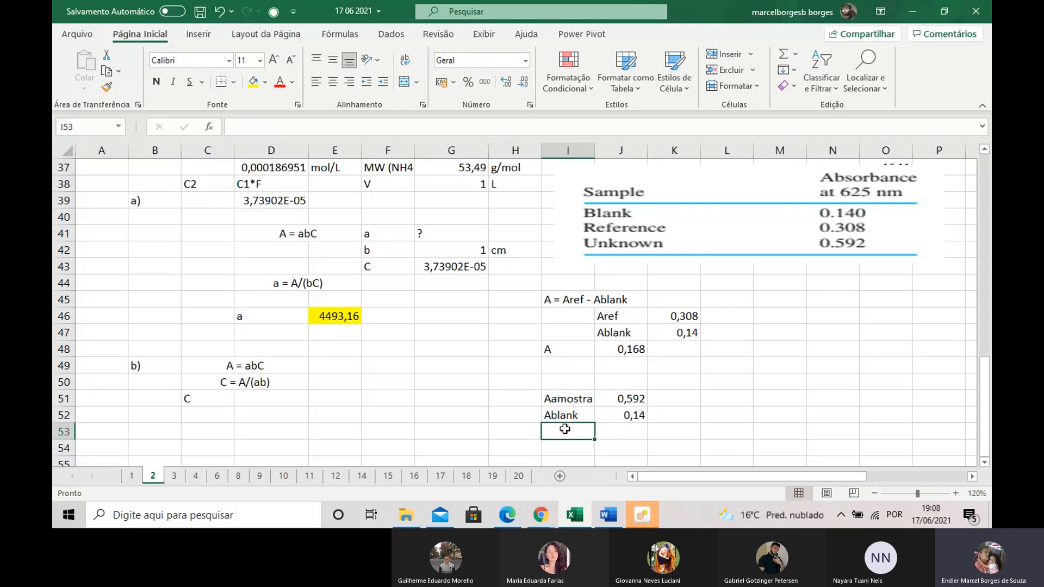
{"action": "type", "text": "A"}
{"action": "left_click", "coordinate": [628, 429]}
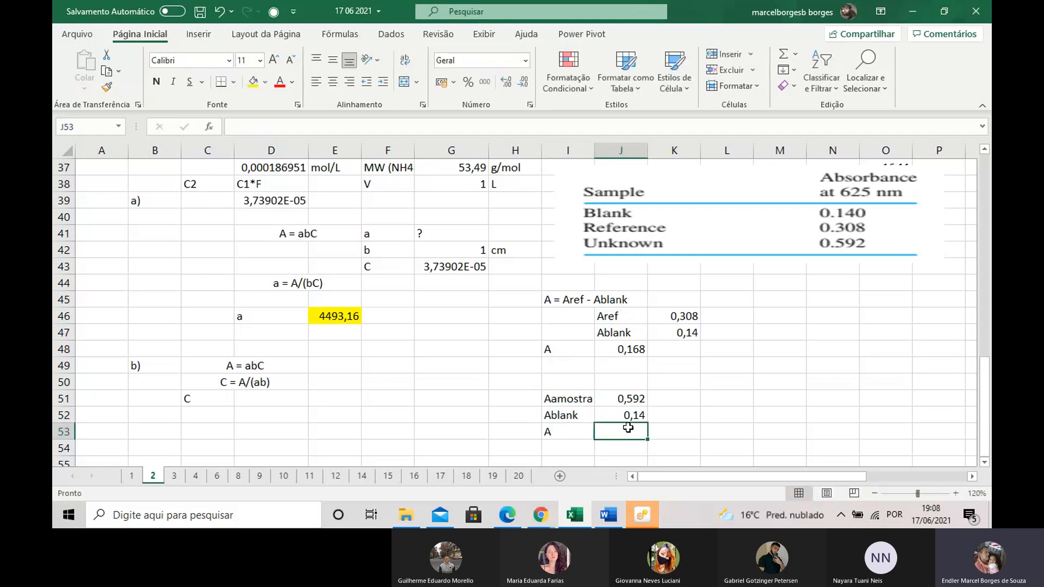
{"action": "type", "text": "="}
{"action": "left_click", "coordinate": [631, 399]}
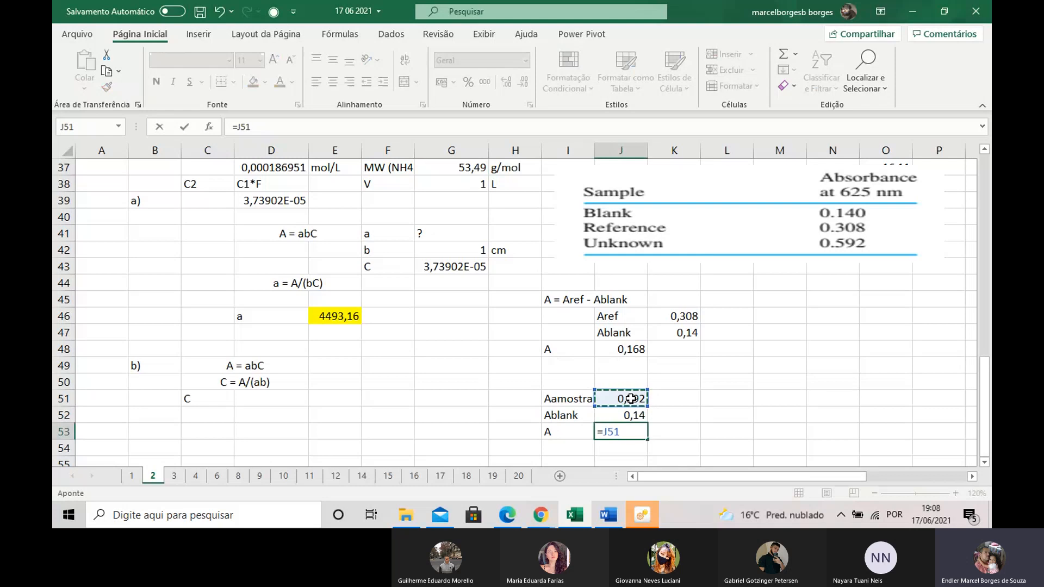
{"action": "type", "text": "-"}
{"action": "left_click", "coordinate": [636, 416]}
{"action": "key", "text": "Return"}
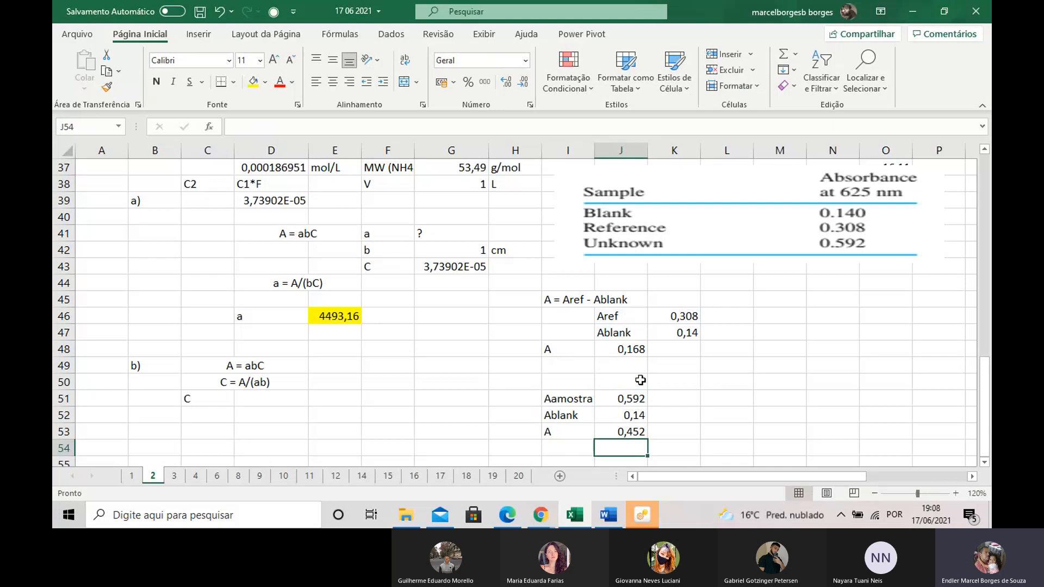
Calculate the unknown's concentration in D51 with the formula =(J53)/(E46*1).
{"action": "left_click", "coordinate": [249, 396]}
{"action": "type", "text": "=("}
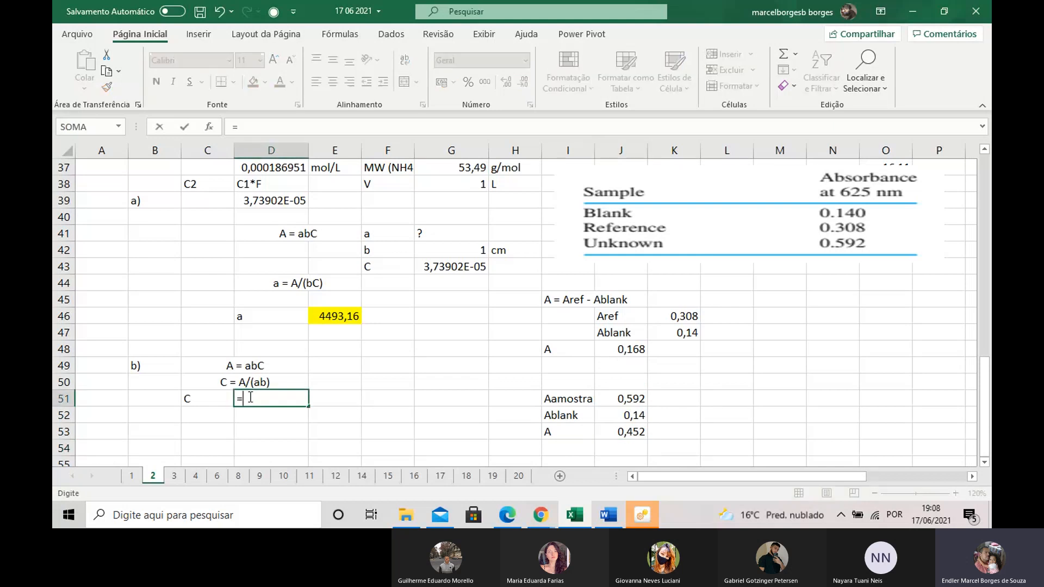
{"action": "left_click", "coordinate": [642, 431]}
{"action": "type", "text": ")/("}
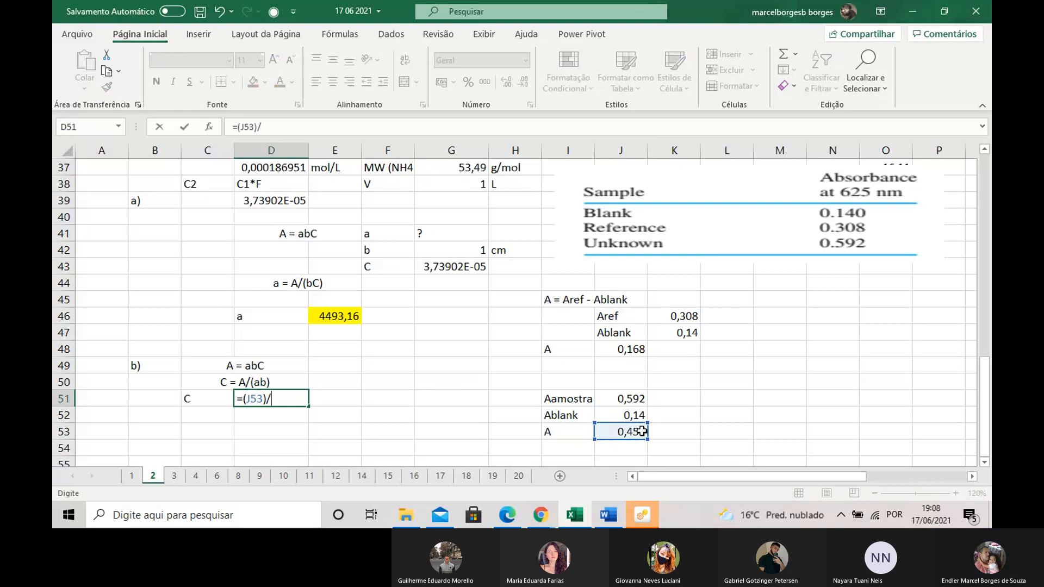
{"action": "left_click", "coordinate": [341, 317]}
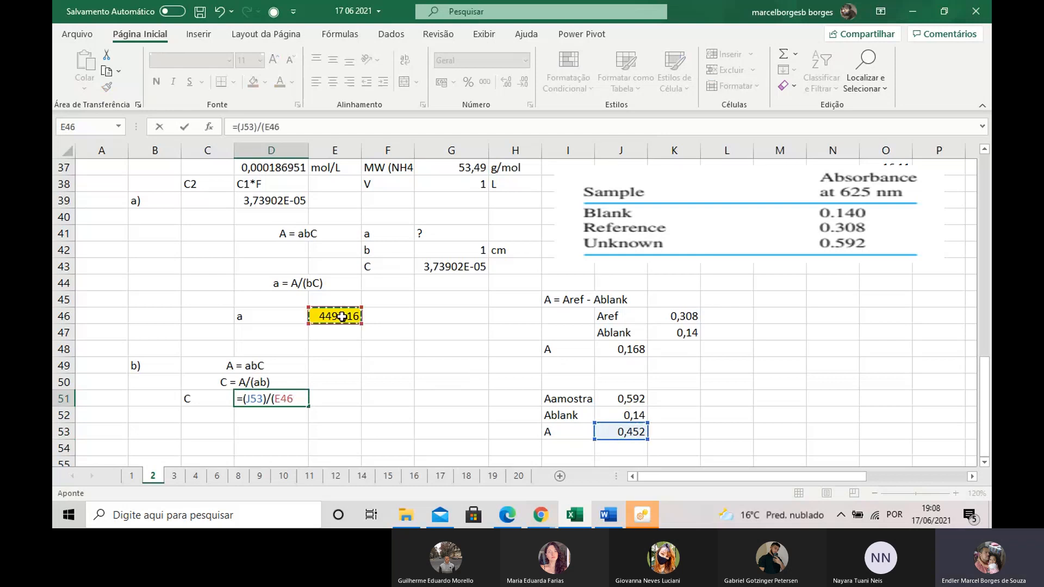
{"action": "type", "text": "*1)"}
{"action": "key", "text": "Return"}
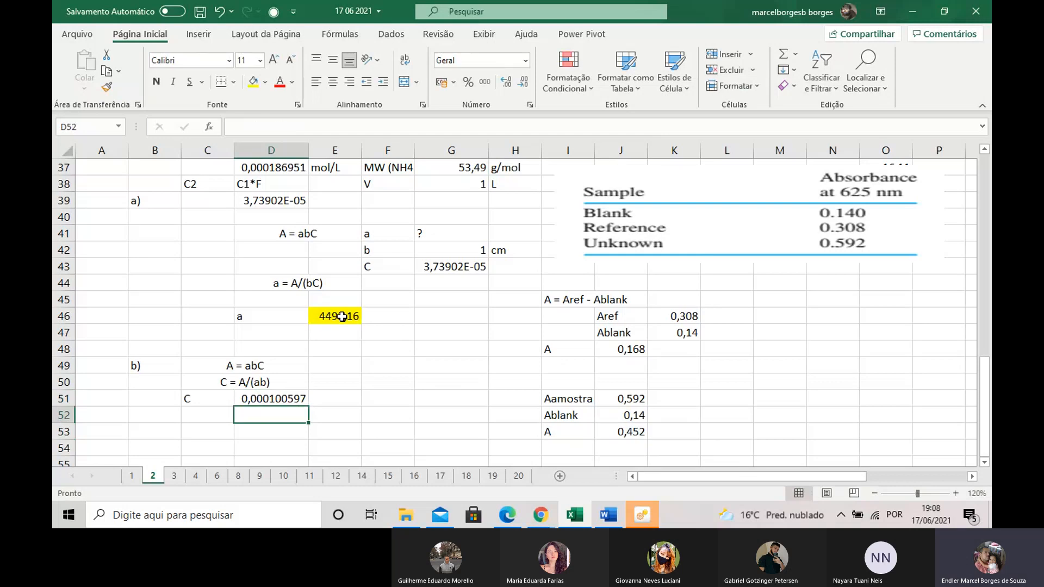
Format the concentration in D51 as a scientific number (Científico).
{"action": "left_click", "coordinate": [269, 396]}
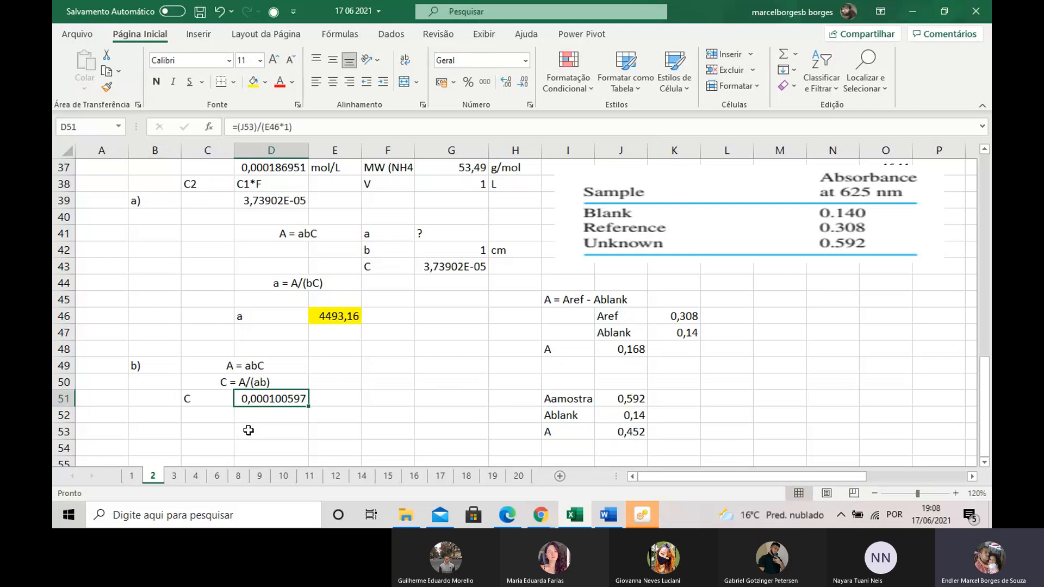
{"action": "right_click", "coordinate": [270, 401]}
{"action": "left_click", "coordinate": [342, 335]}
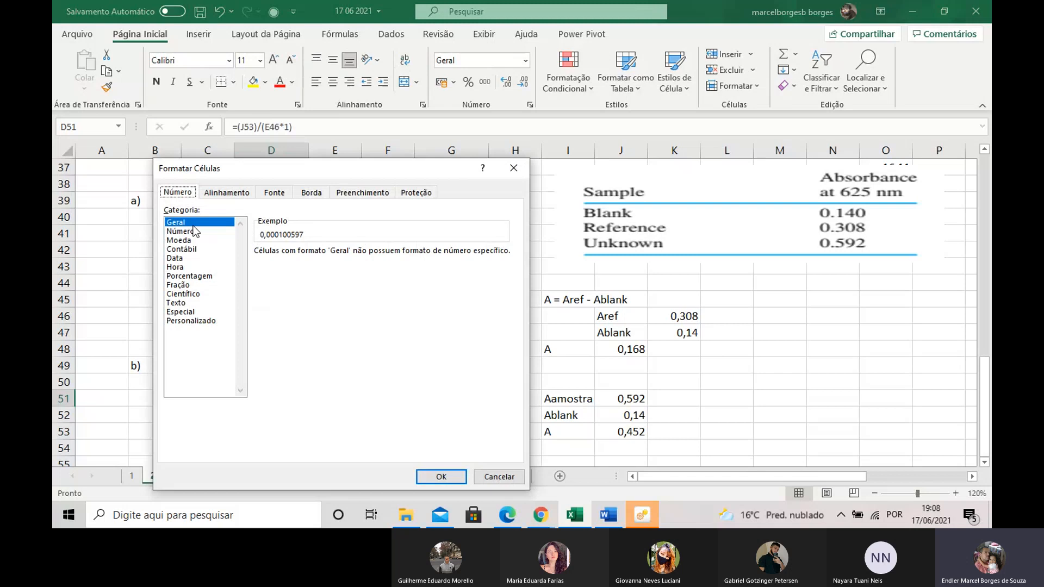
{"action": "left_click", "coordinate": [193, 228]}
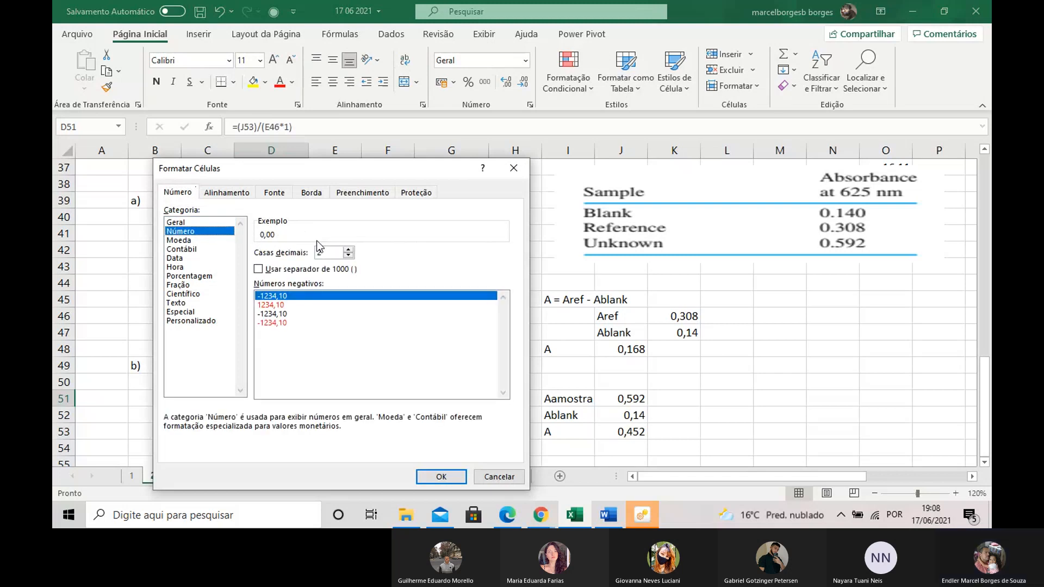
{"action": "left_click", "coordinate": [195, 295]}
{"action": "left_click", "coordinate": [439, 477]}
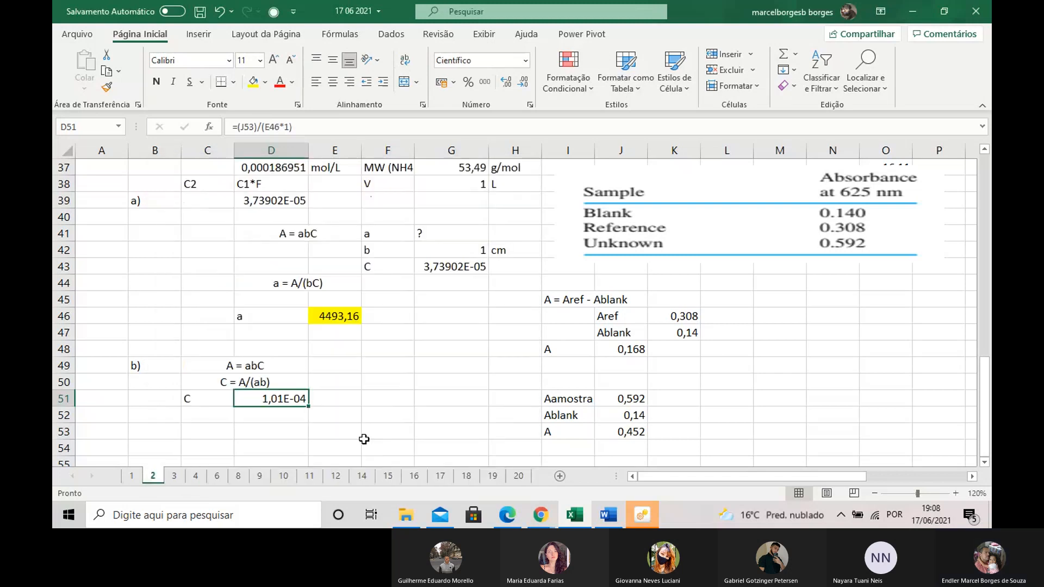
Check the reference dilution formula in D39 and reread the problem statement for the sample's dilution and part b.
{"action": "left_click", "coordinate": [287, 205]}
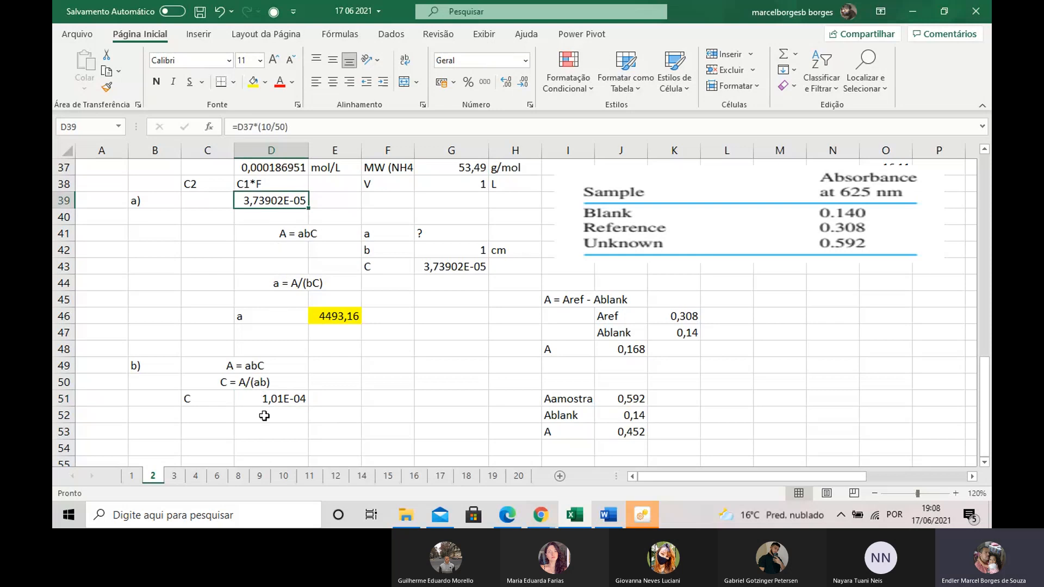
{"action": "left_click", "coordinate": [279, 364]}
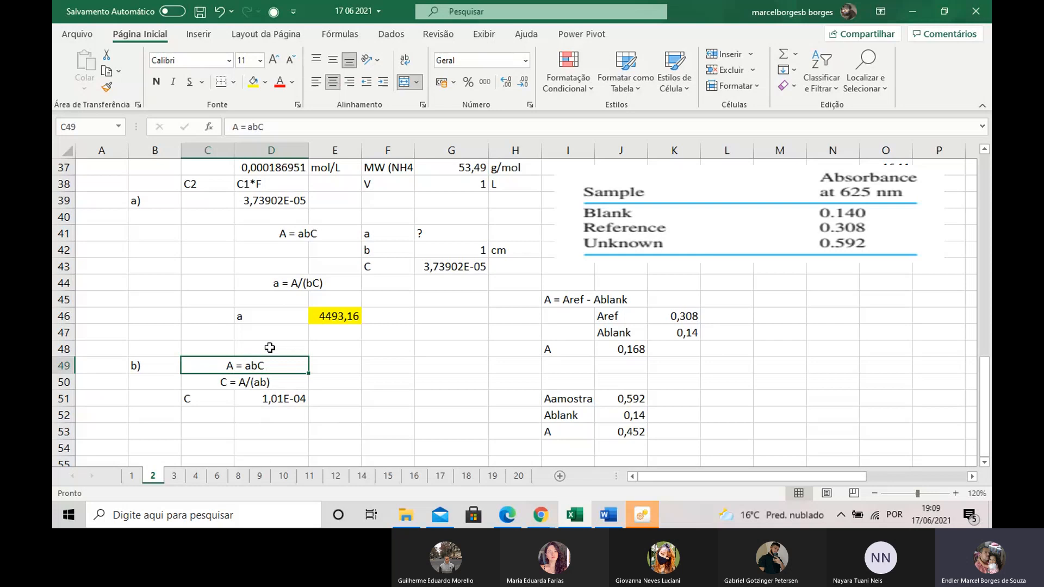
{"action": "scroll", "coordinate": [267, 339], "scroll_direction": "up", "scroll_amount": 7}
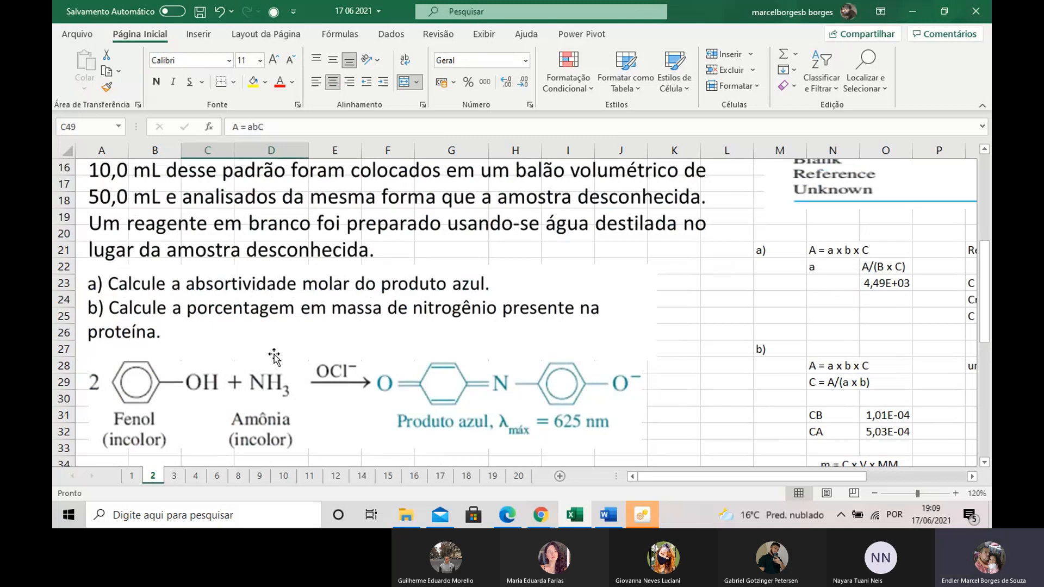
{"action": "scroll", "coordinate": [280, 300], "scroll_direction": "up", "scroll_amount": 5}
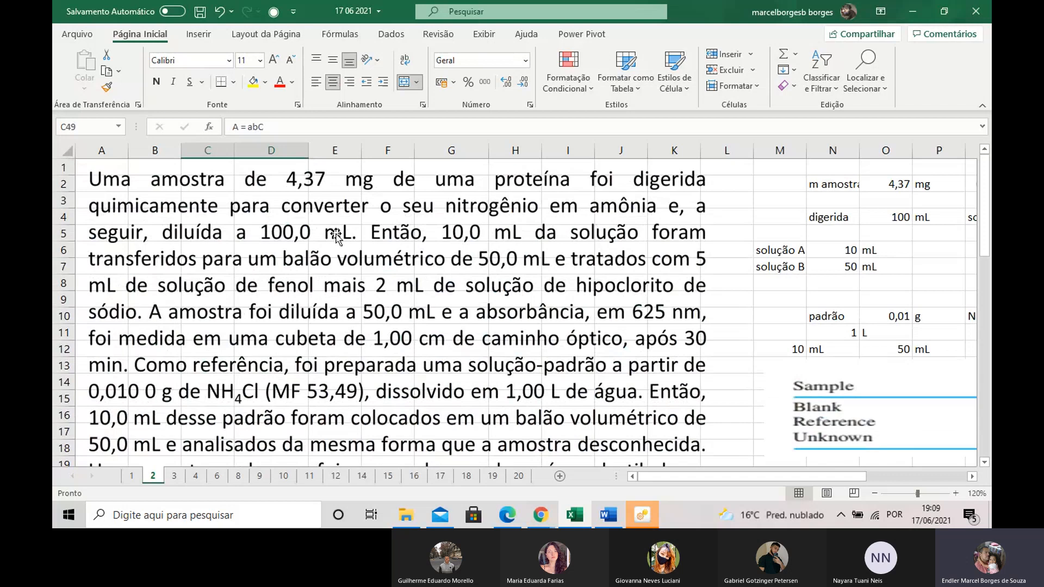
{"action": "scroll", "coordinate": [336, 236], "scroll_direction": "down", "scroll_amount": 14}
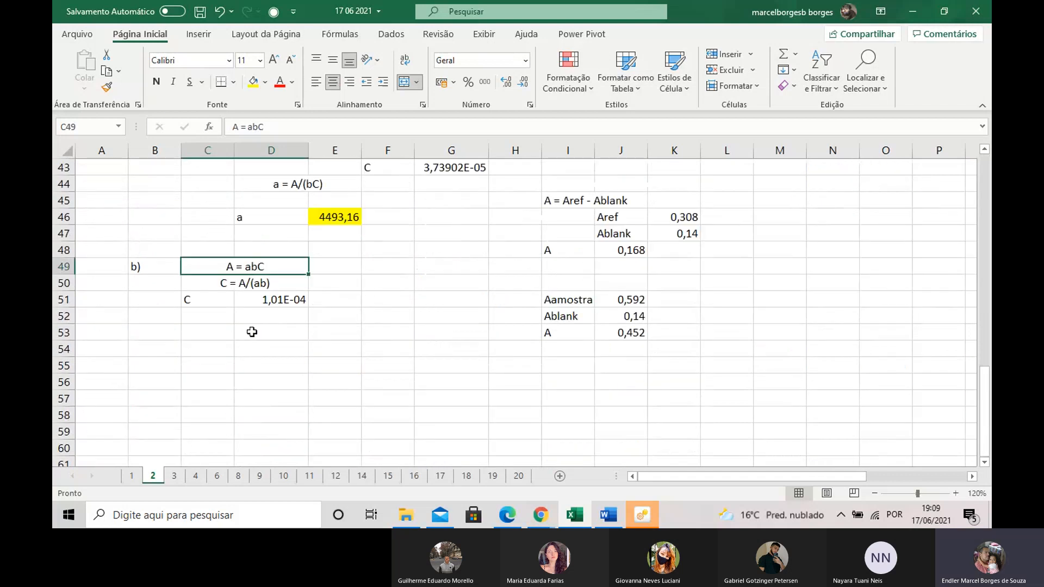
Enter the molar concentration equation "C = m/(MW*V)" as text in C53.
{"action": "mouse_move", "coordinate": [228, 332]}
{"action": "left_mouse_down"}
{"action": "mouse_move", "coordinate": [260, 332]}
{"action": "mouse_move", "coordinate": [222, 334]}
{"action": "left_mouse_up"}
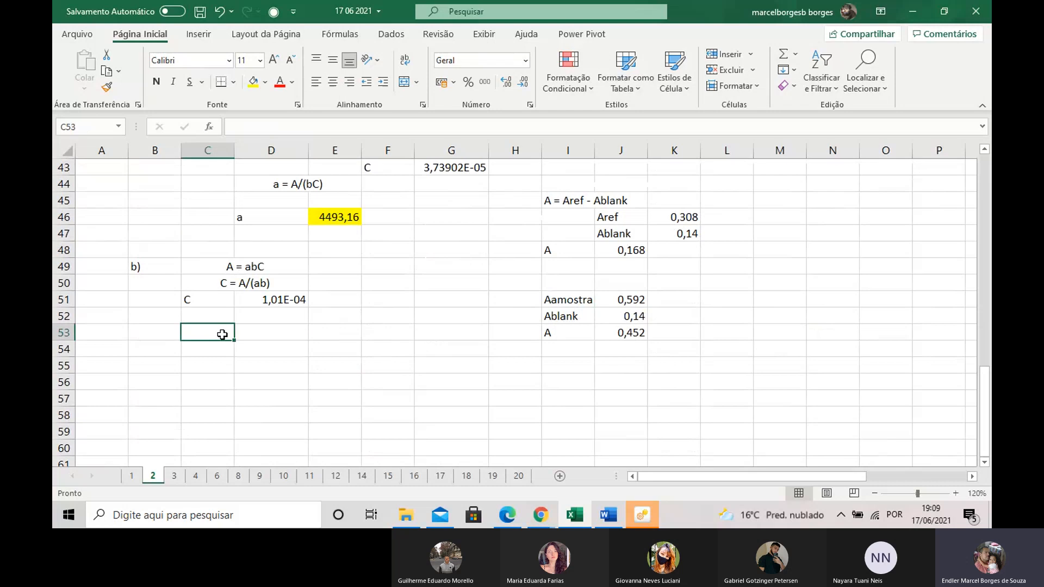
{"action": "scroll", "coordinate": [310, 253], "scroll_direction": "up", "scroll_amount": 3}
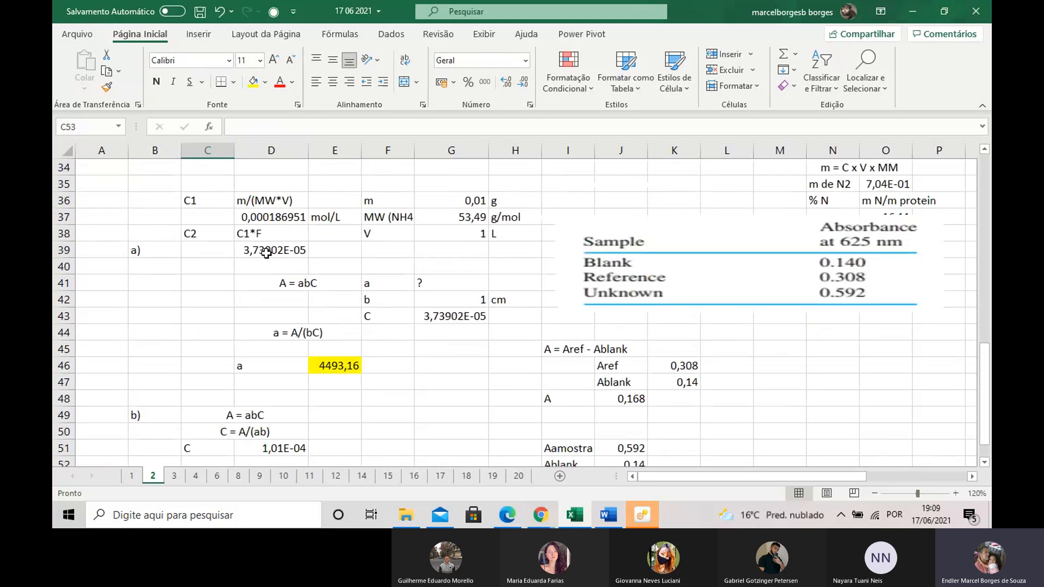
{"action": "scroll", "coordinate": [250, 305], "scroll_direction": "down", "scroll_amount": 3}
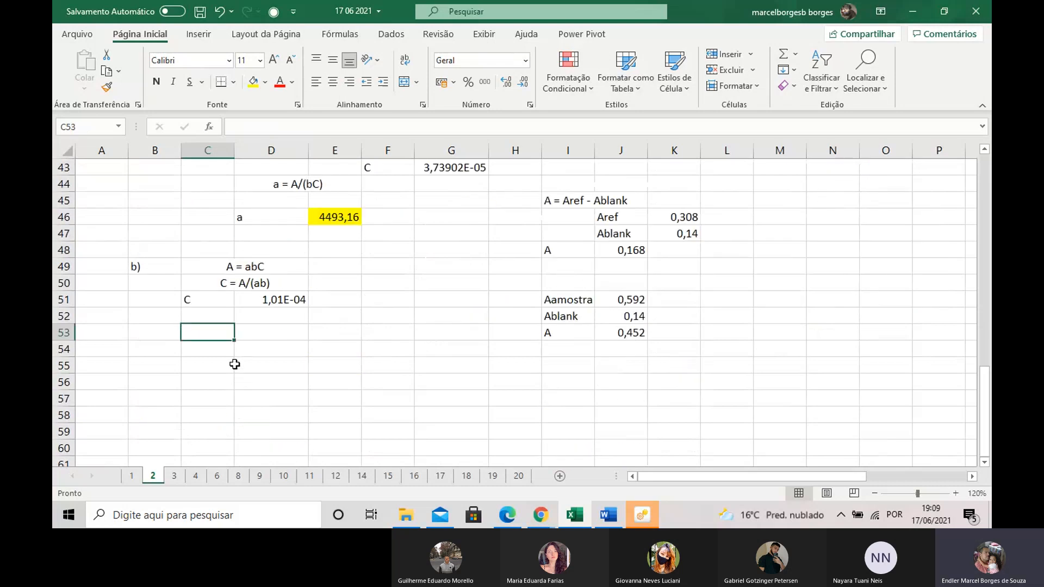
{"action": "type", "text": "C = "}
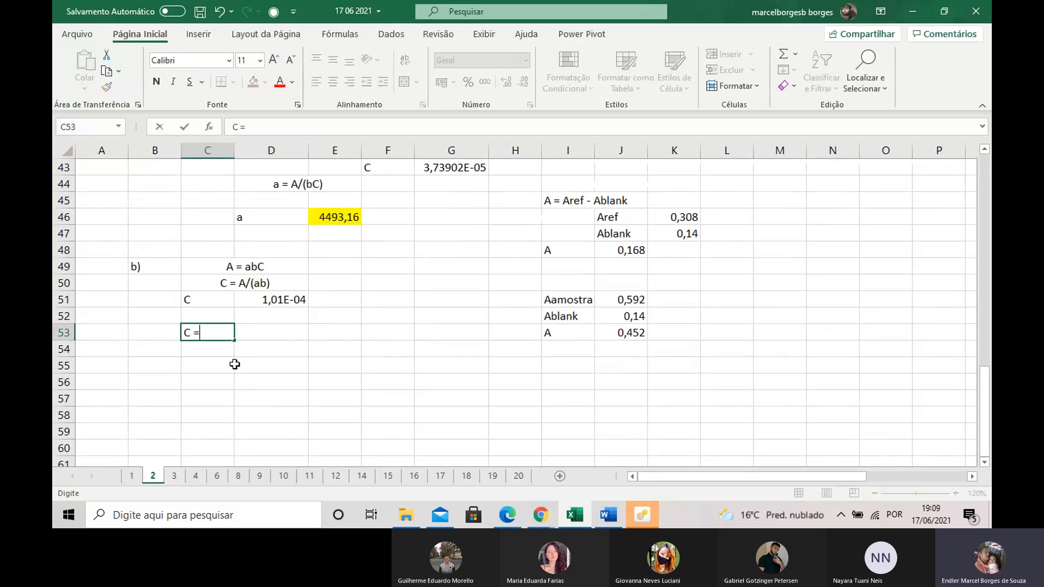
{"action": "type", "text": "m/("}
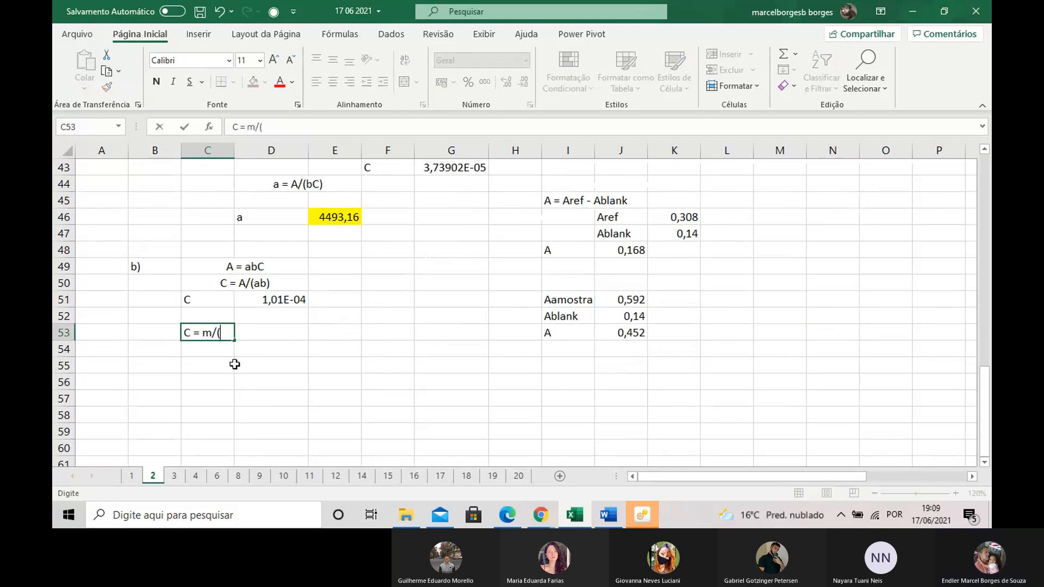
{"action": "type", "text": "MW"}
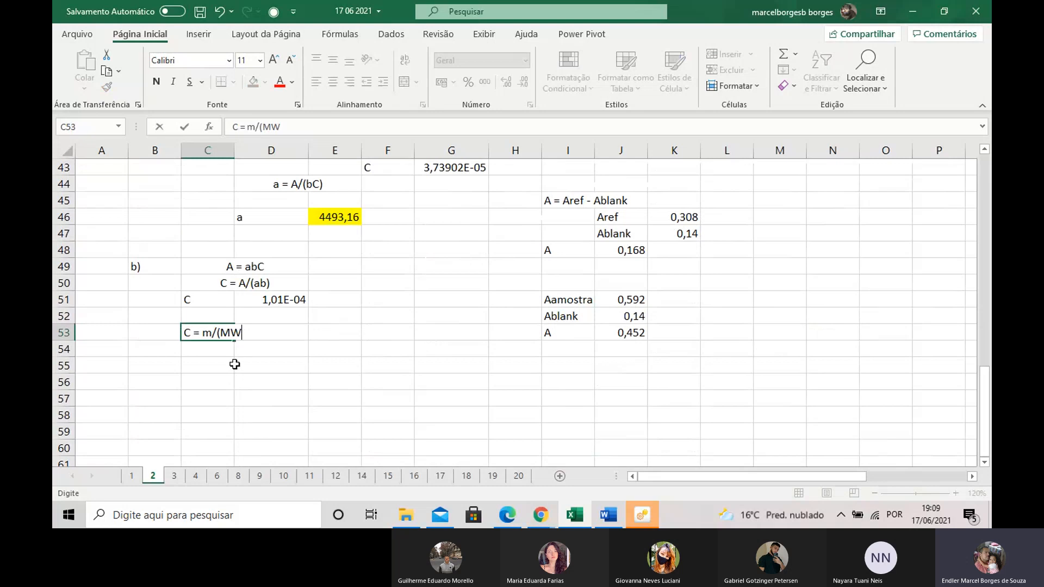
{"action": "type", "text": "*V)"}
{"action": "left_click_drag", "start_coordinate": [266, 340], "coordinate": [202, 335]}
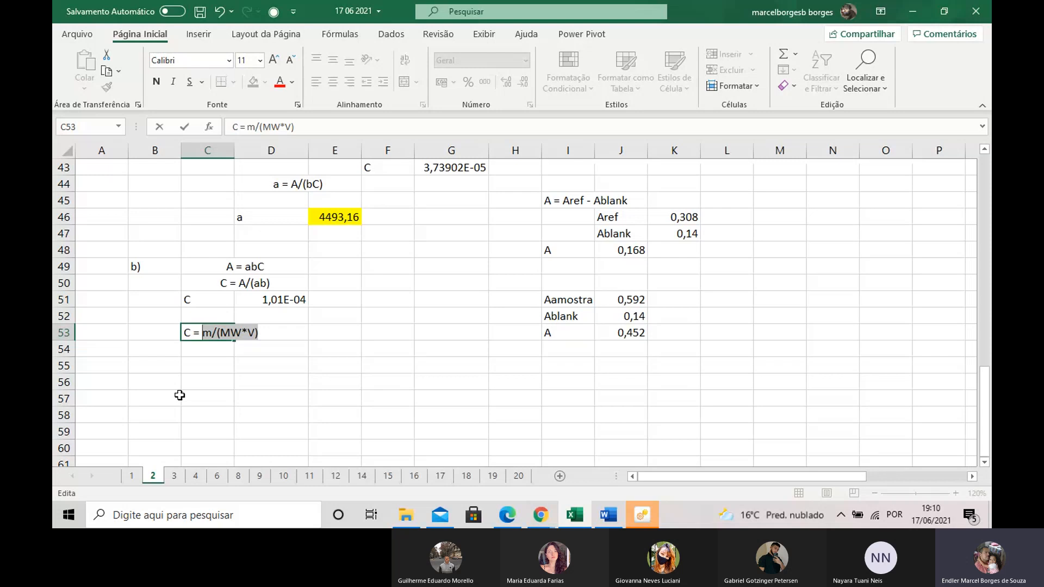
{"action": "key", "text": "Return"}
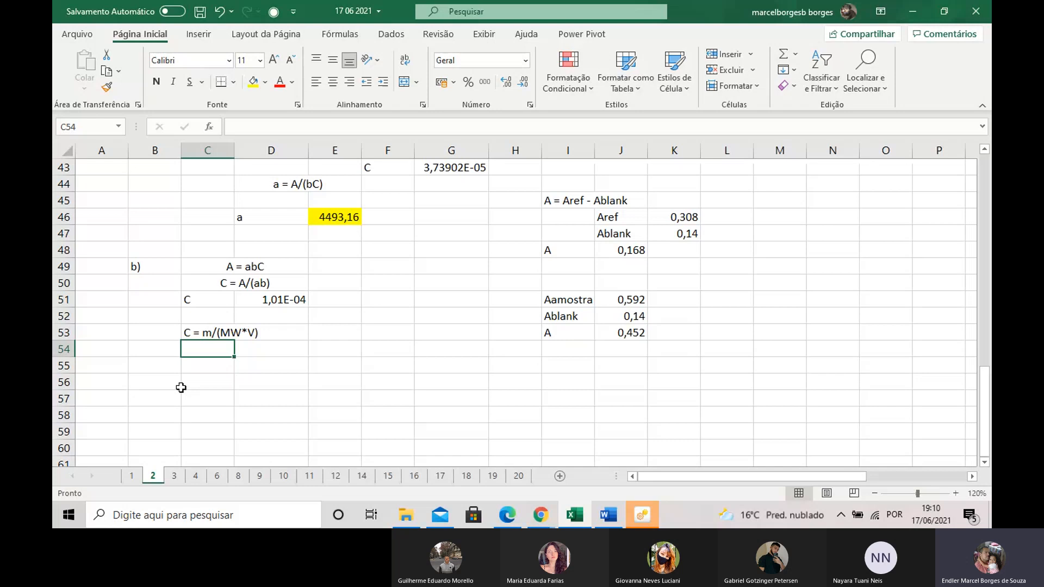
Enter the rearranged mass equation "m = C*MW*V" as text in C54.
{"action": "double_click", "coordinate": [194, 353]}
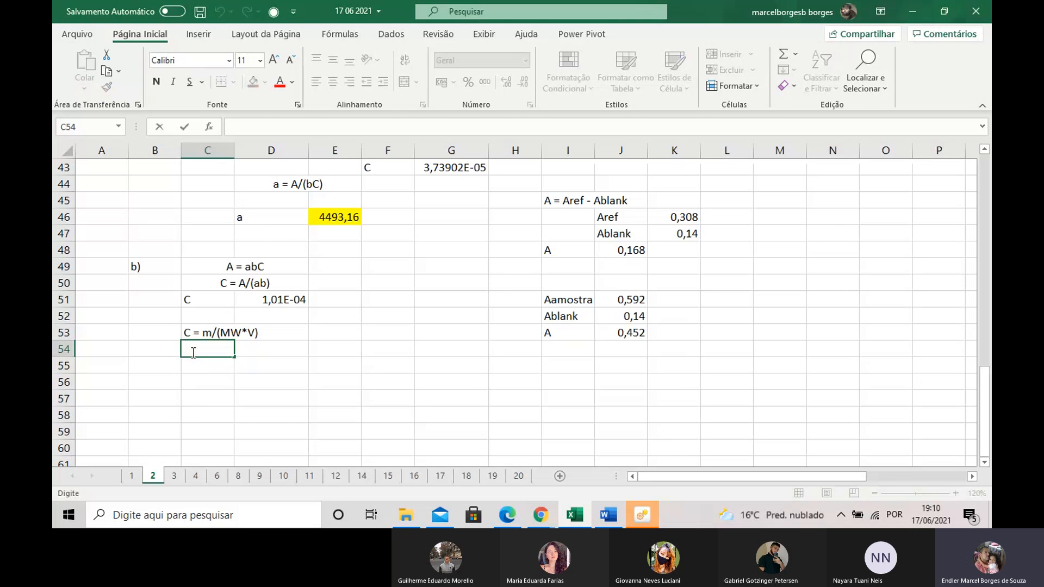
{"action": "type", "text": "m = C*MW*V"}
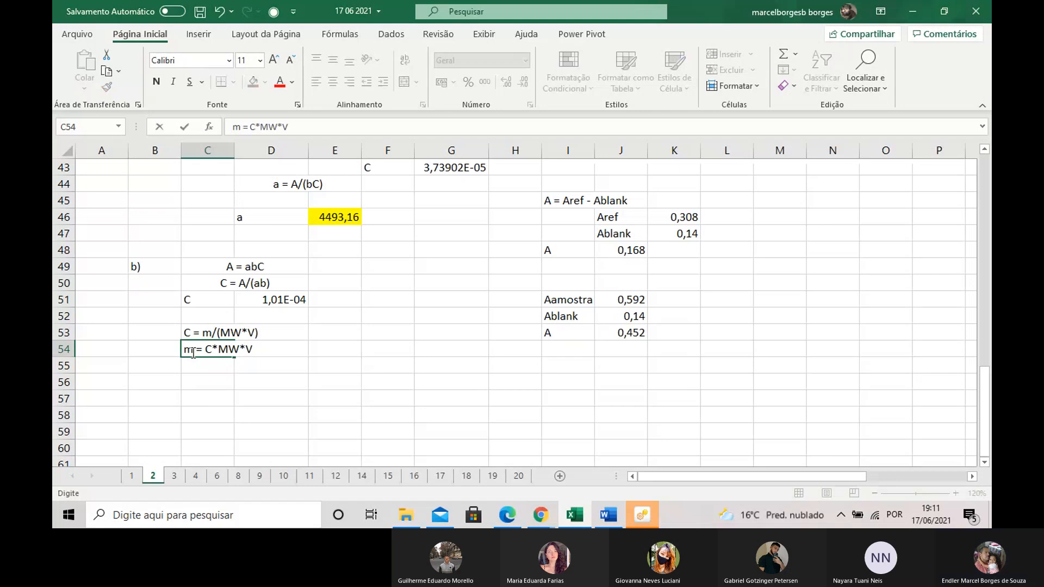
{"action": "key", "text": "Return"}
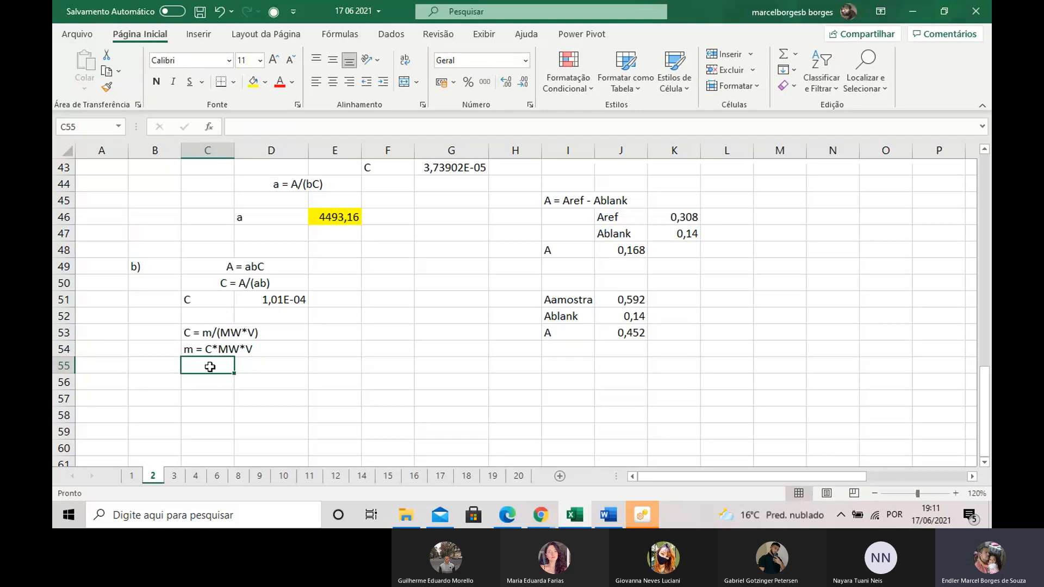
Copy the mass equation from C54 down into C55 and shorten it to the label "m".
{"action": "key", "text": "ctrl+d"}
{"action": "left_click", "coordinate": [265, 413]}
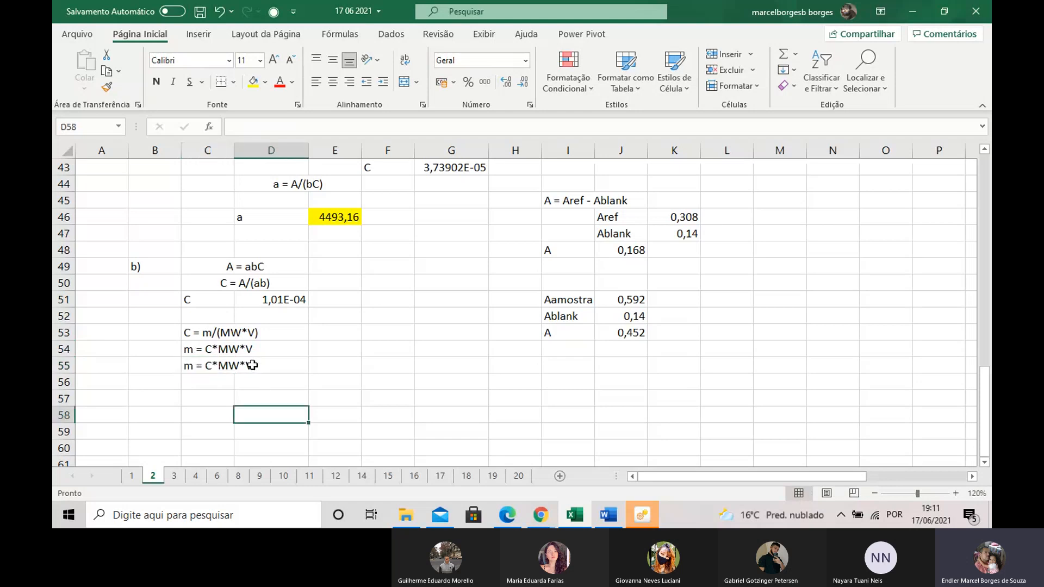
{"action": "left_click", "coordinate": [252, 366]}
{"action": "left_click", "coordinate": [220, 365]}
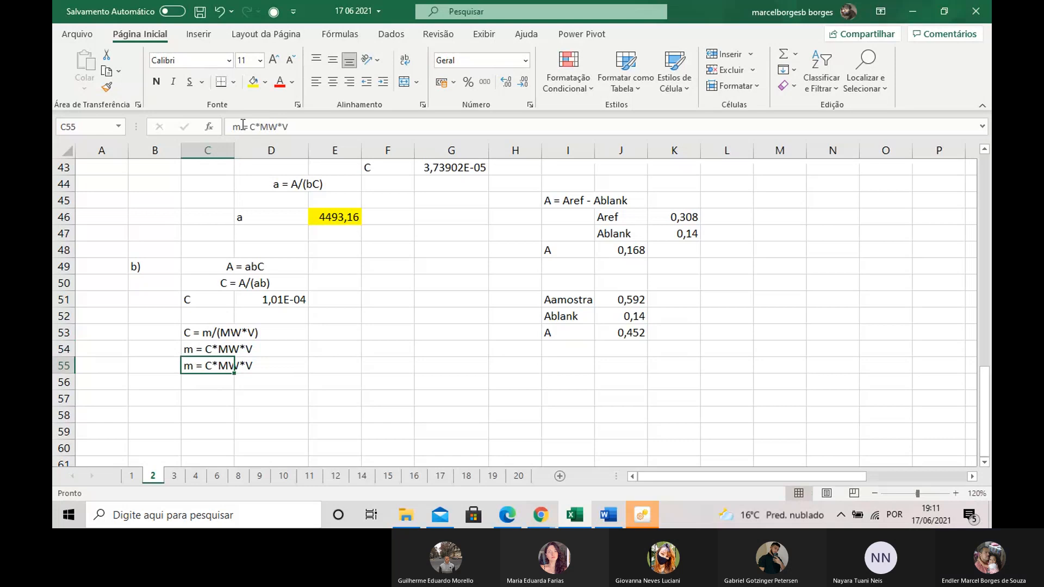
{"action": "left_click_drag", "start_coordinate": [243, 124], "coordinate": [289, 126]}
{"action": "key", "text": "BackSpace"}
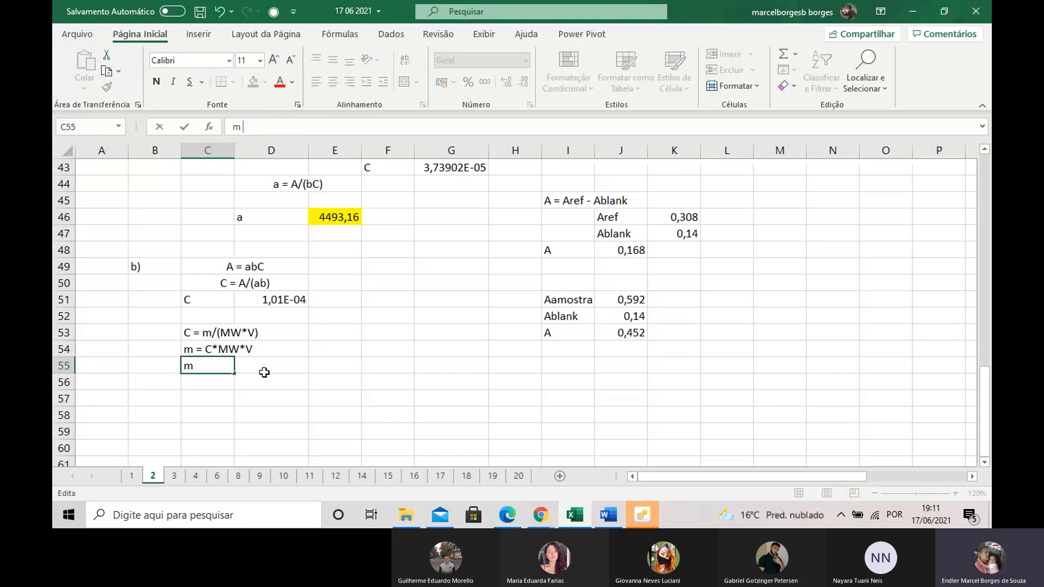
Calculate the nitrogen mass in D55 with the formula =D51*14*0,1.
{"action": "left_click", "coordinate": [264, 375]}
{"action": "left_click", "coordinate": [263, 366]}
{"action": "type", "text": "="}
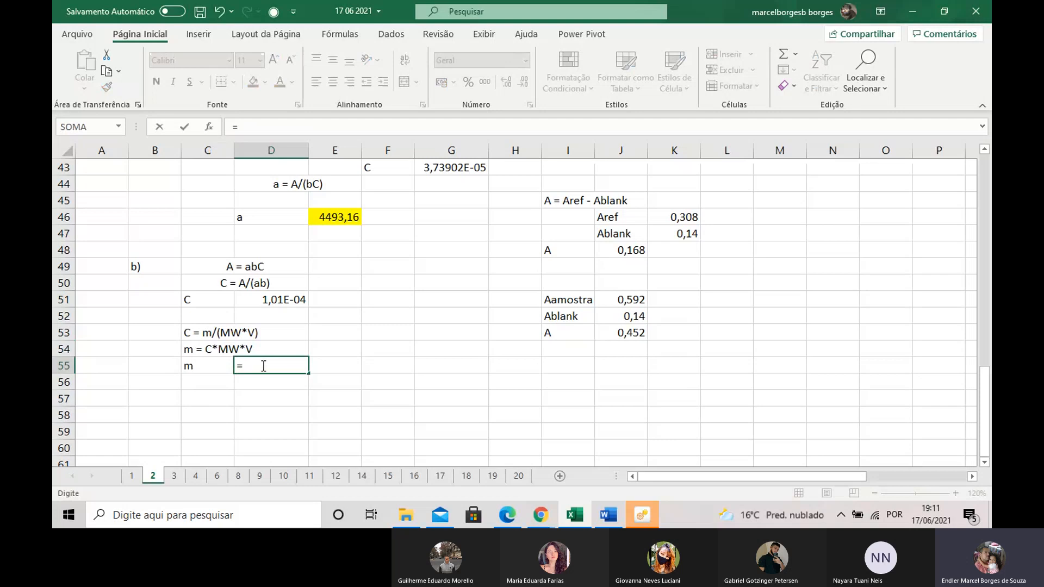
{"action": "left_click", "coordinate": [275, 297]}
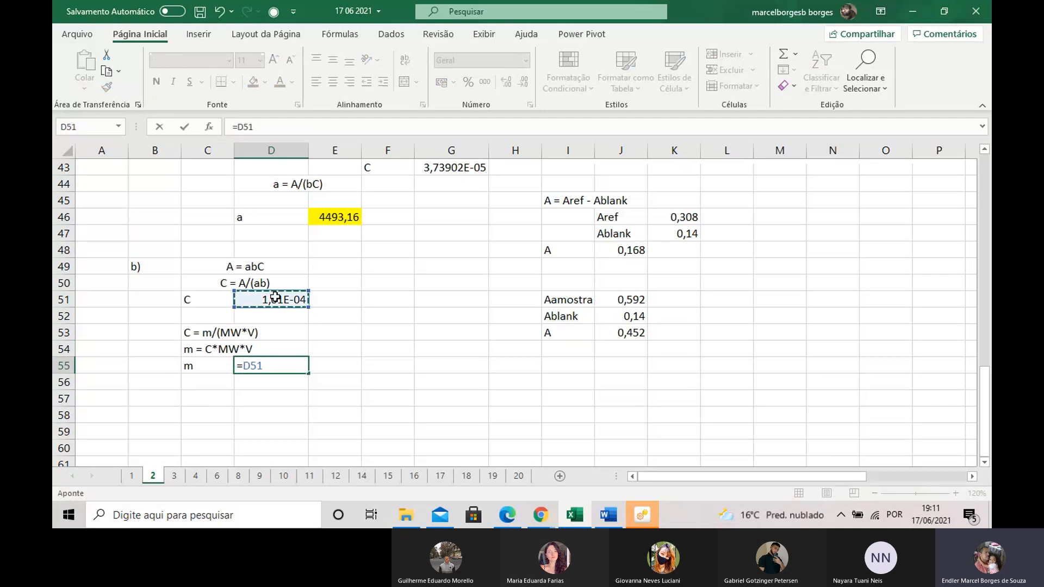
{"action": "type", "text": "*14"}
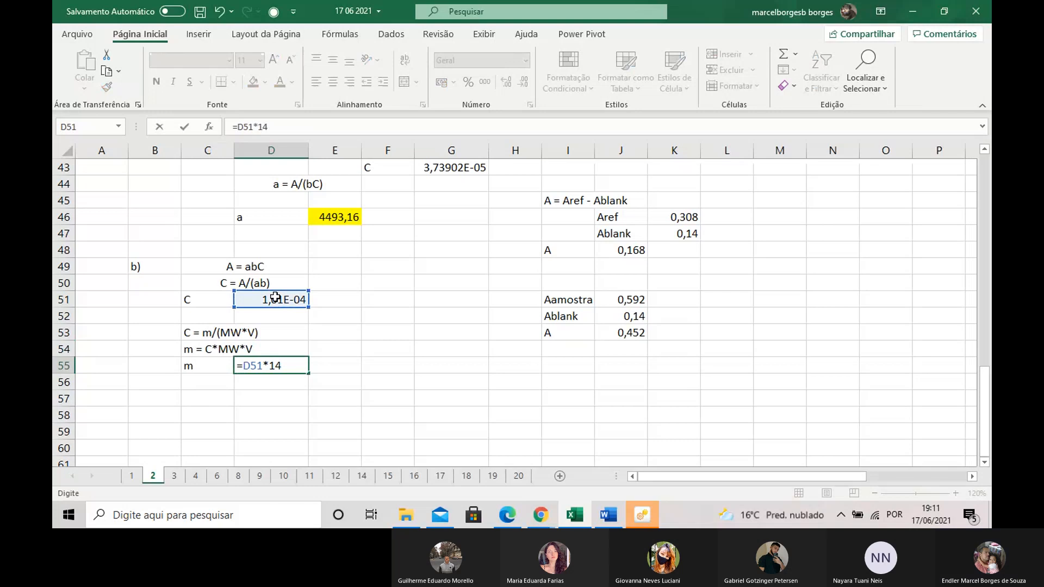
{"action": "type", "text": "*"}
{"action": "type", "text": "0,"}
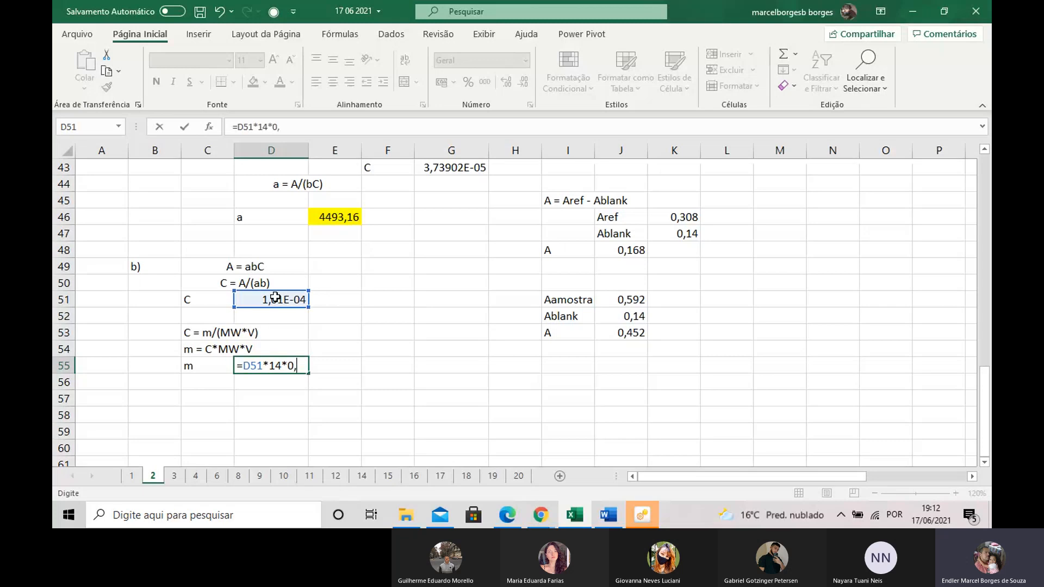
{"action": "type", "text": "1"}
{"action": "key", "text": "Return"}
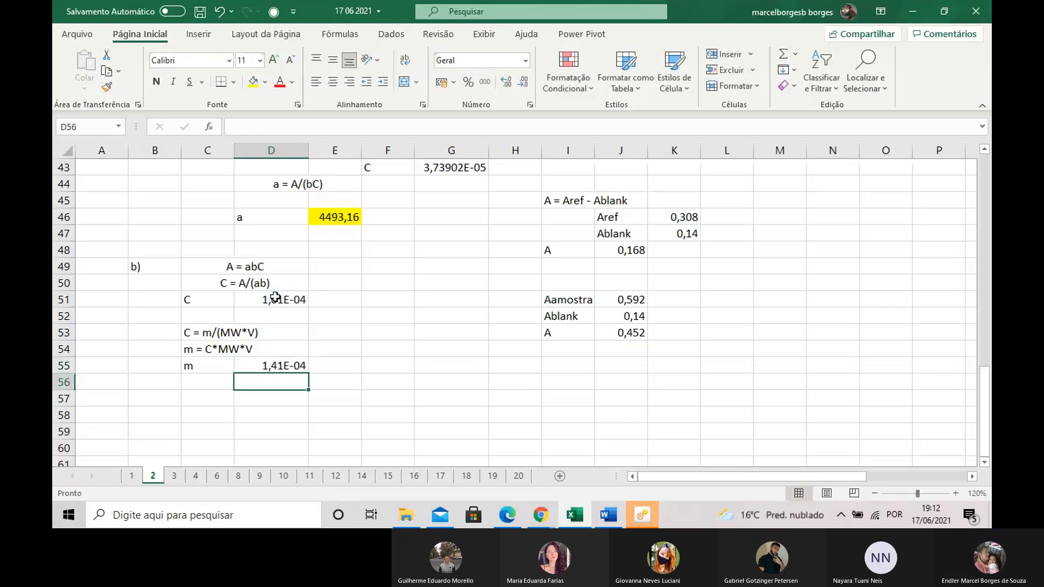
Label C56 "m" and scale the nitrogen mass for the dilution in D56 with the formula =D55*5.
{"action": "scroll", "coordinate": [276, 297], "scroll_direction": "up", "scroll_amount": 12}
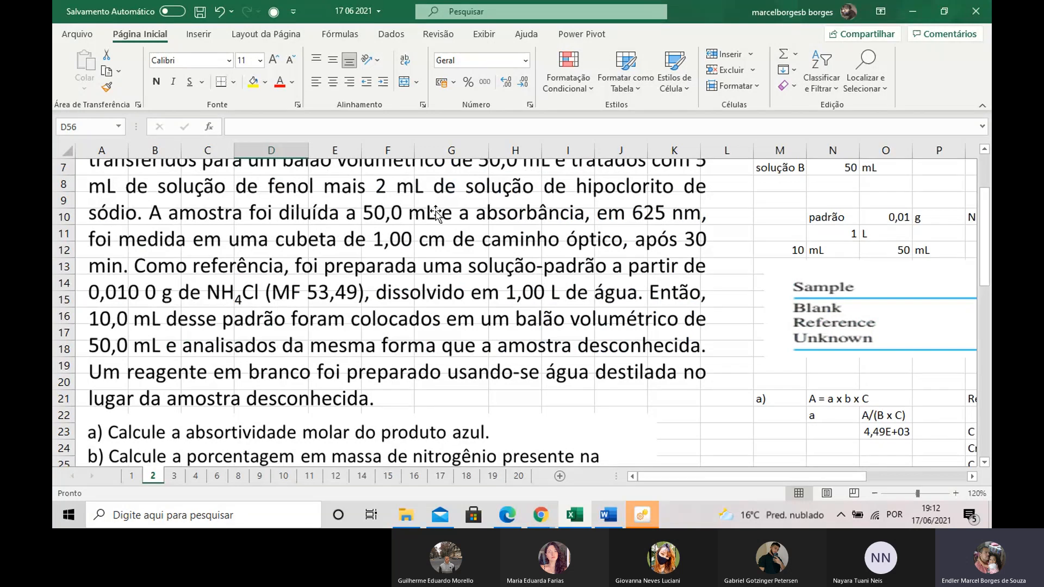
{"action": "scroll", "coordinate": [436, 213], "scroll_direction": "down", "scroll_amount": 12}
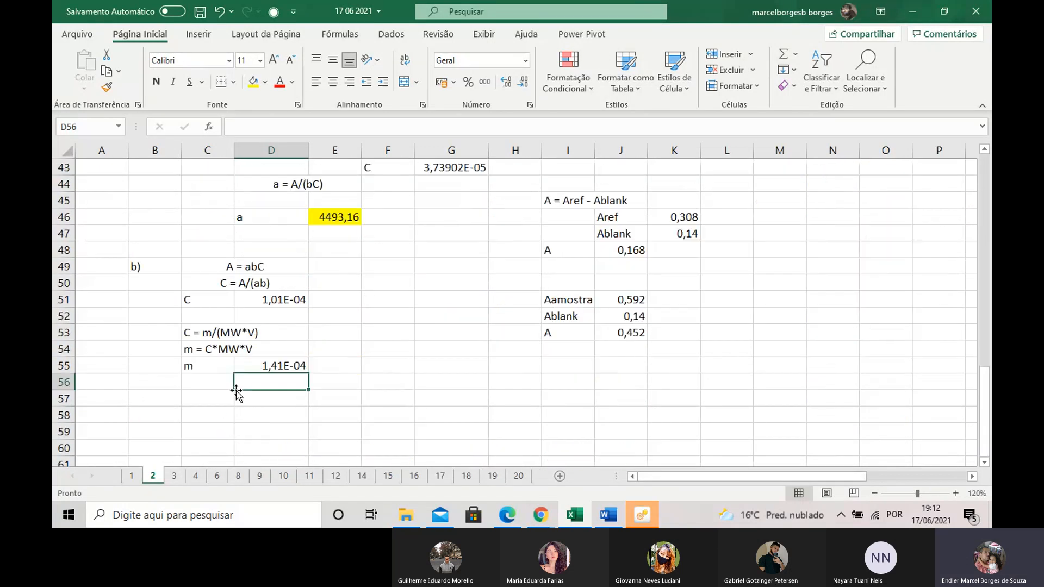
{"action": "left_click", "coordinate": [214, 386]}
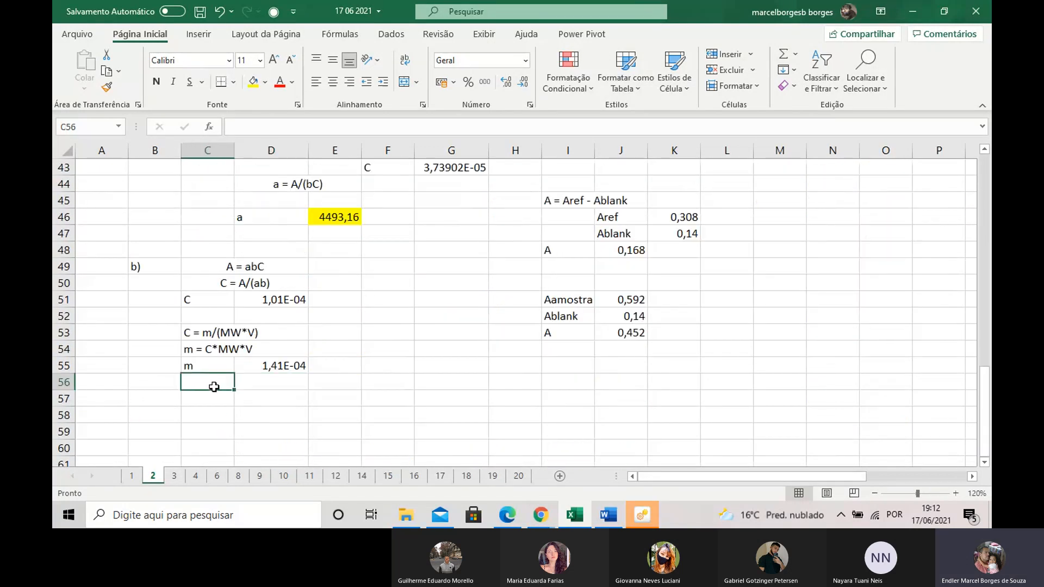
{"action": "type", "text": "m"}
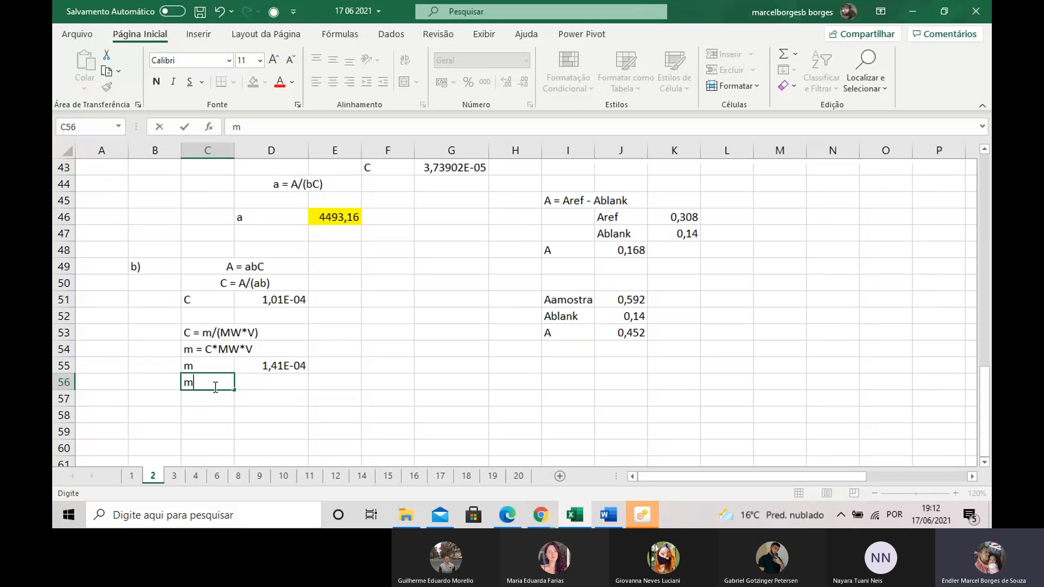
{"action": "left_click", "coordinate": [256, 389]}
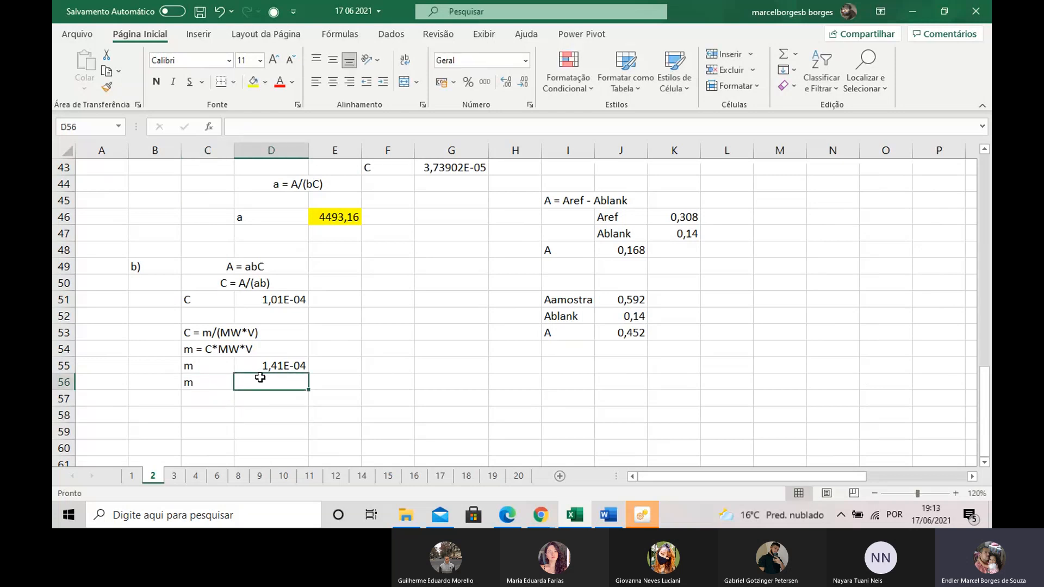
{"action": "type", "text": "="}
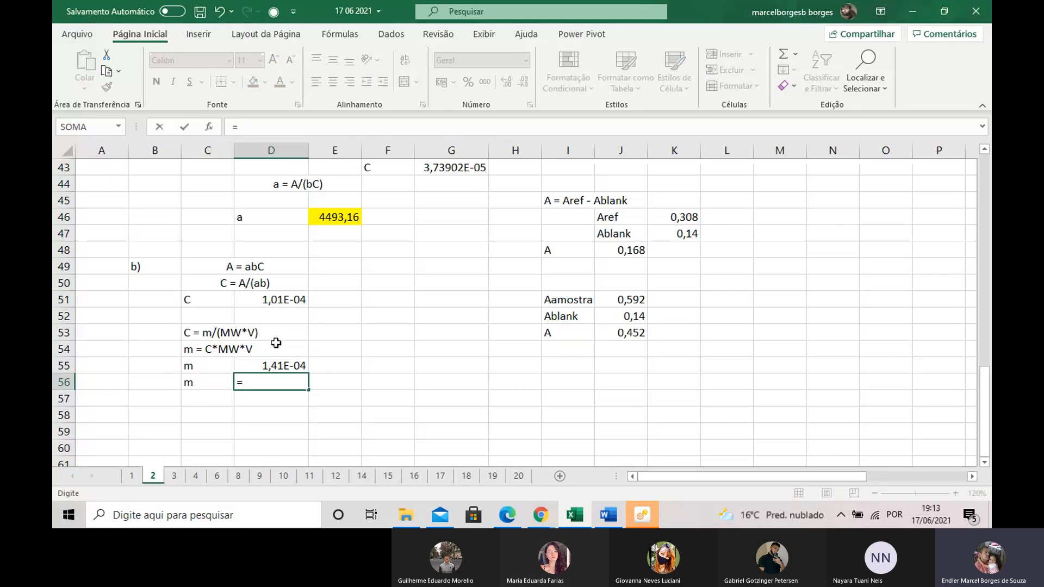
{"action": "left_click", "coordinate": [282, 366]}
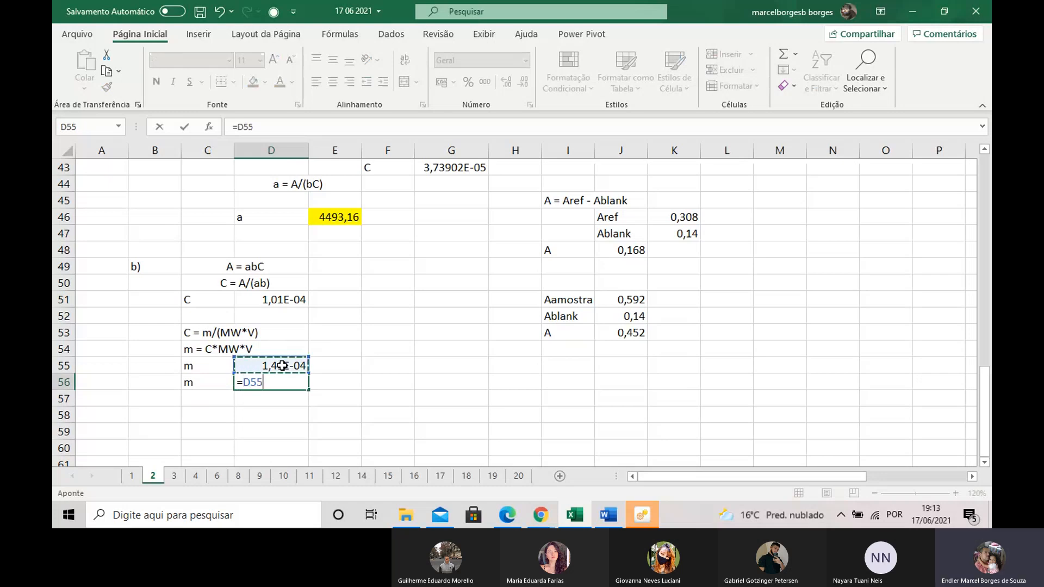
{"action": "type", "text": "*5"}
{"action": "key", "text": "Return"}
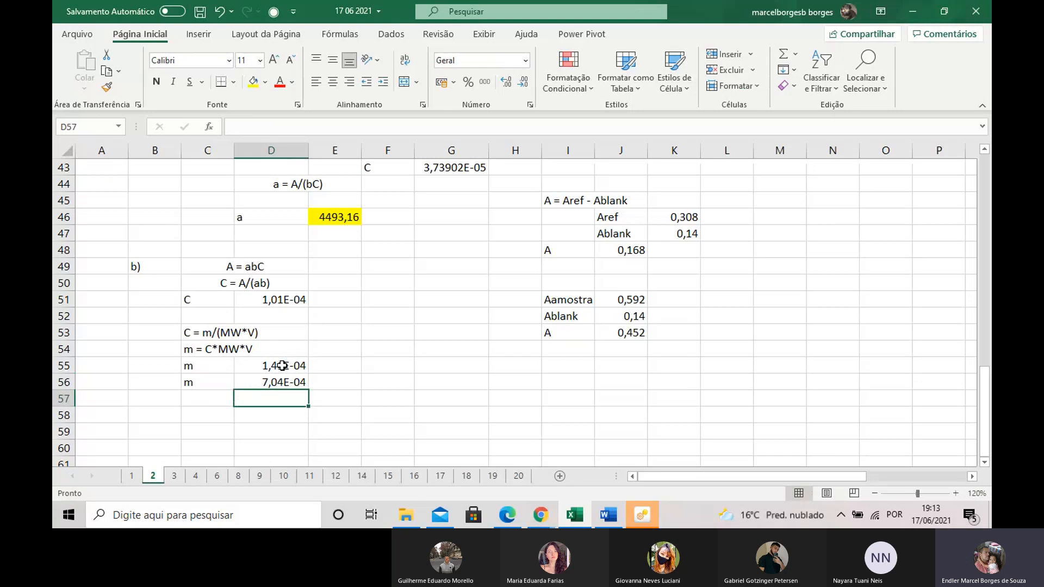
Recheck the dilution volumes in the problem statement and add the unit "g" beside both masses in E55 and E56.
{"action": "scroll", "coordinate": [299, 328], "scroll_direction": "up", "scroll_amount": 2}
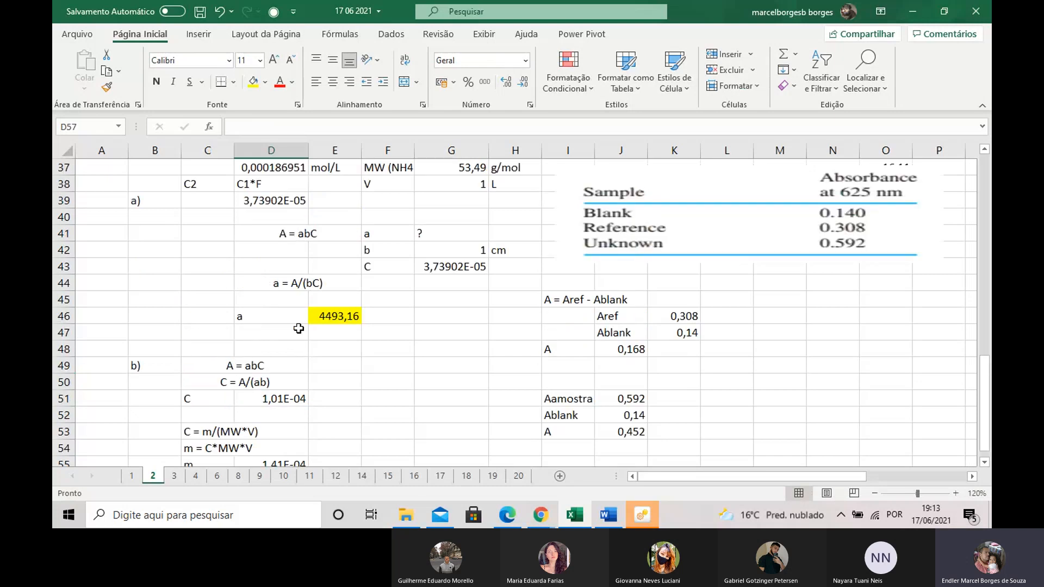
{"action": "scroll", "coordinate": [298, 328], "scroll_direction": "up", "scroll_amount": 3}
{"action": "scroll", "coordinate": [299, 328], "scroll_direction": "up", "scroll_amount": 8}
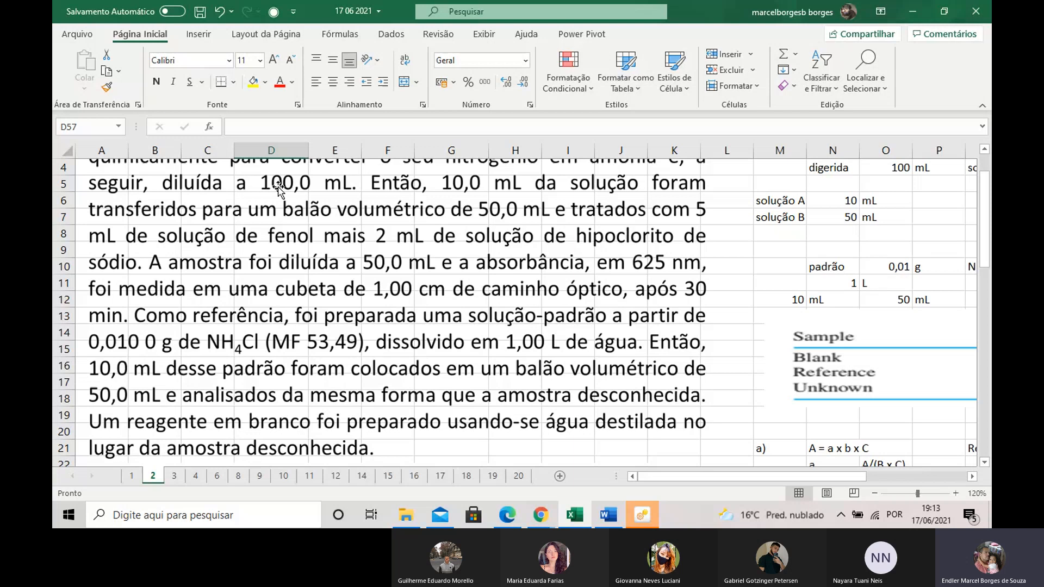
{"action": "scroll", "coordinate": [277, 188], "scroll_direction": "down", "scroll_amount": 11}
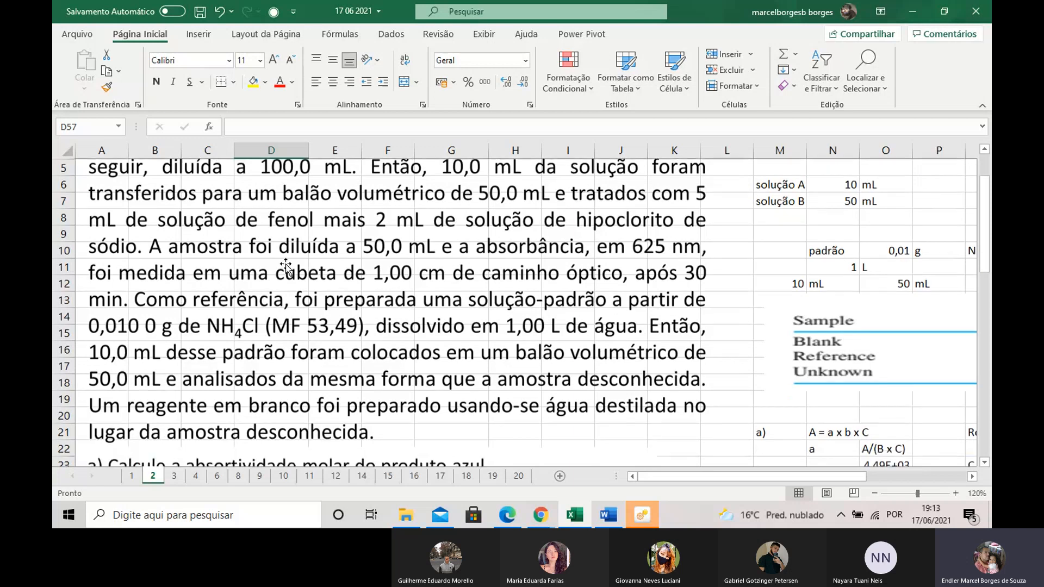
{"action": "scroll", "coordinate": [281, 283], "scroll_direction": "down", "scroll_amount": 4}
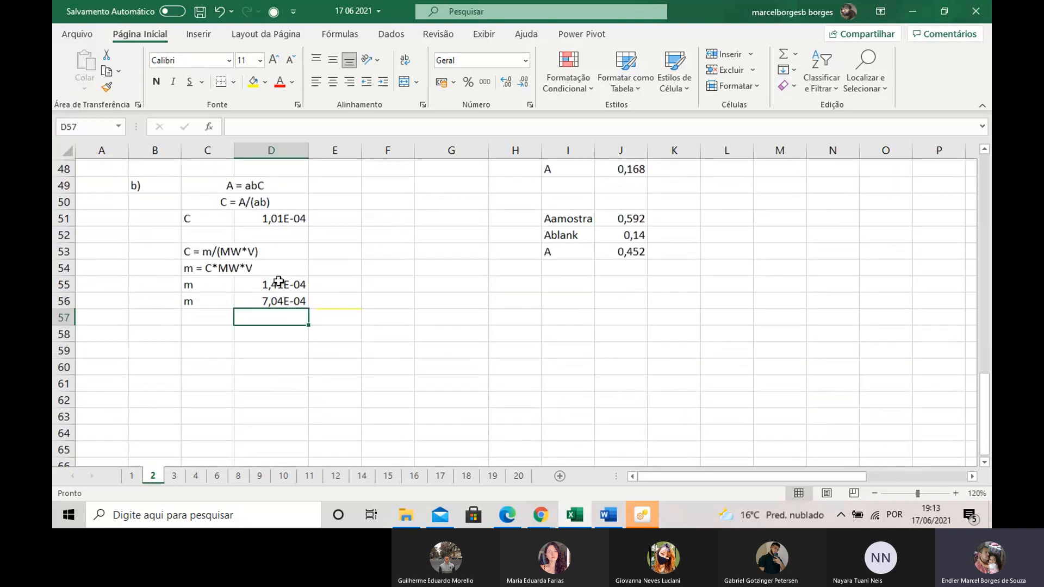
{"action": "left_click", "coordinate": [292, 334]}
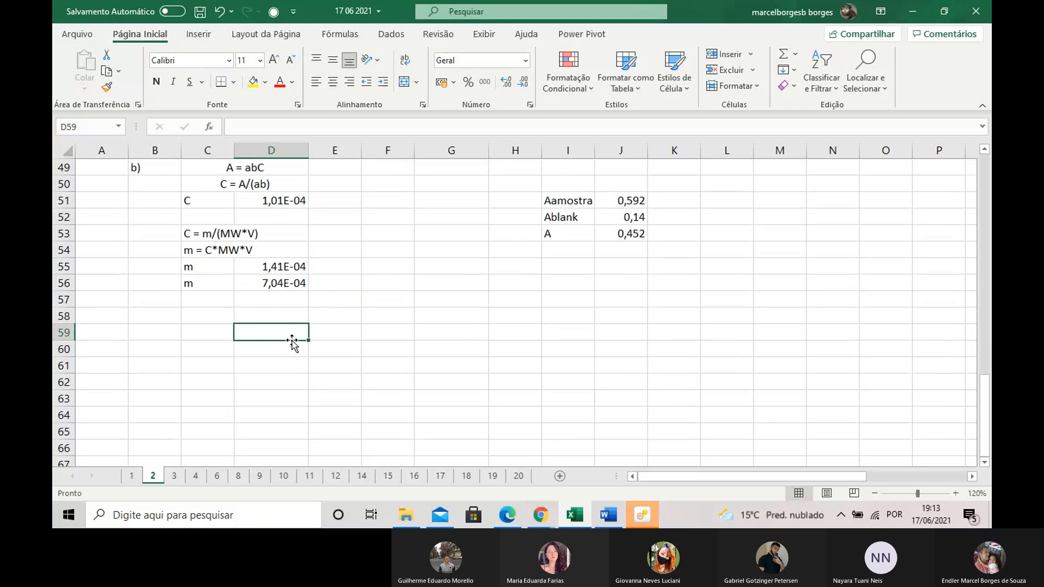
{"action": "left_click", "coordinate": [286, 282]}
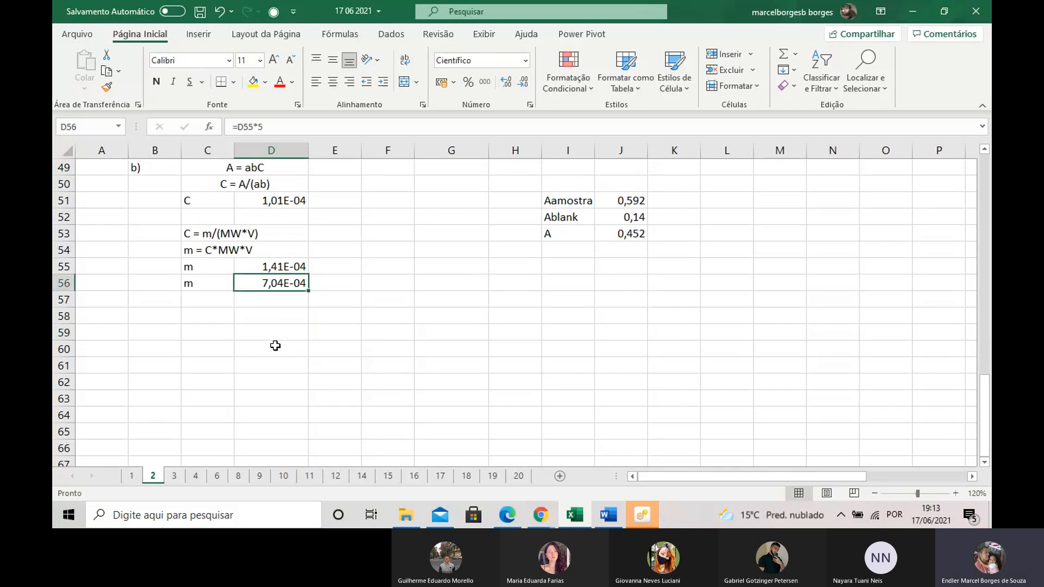
{"action": "left_click", "coordinate": [339, 283]}
{"action": "type", "text": "g"}
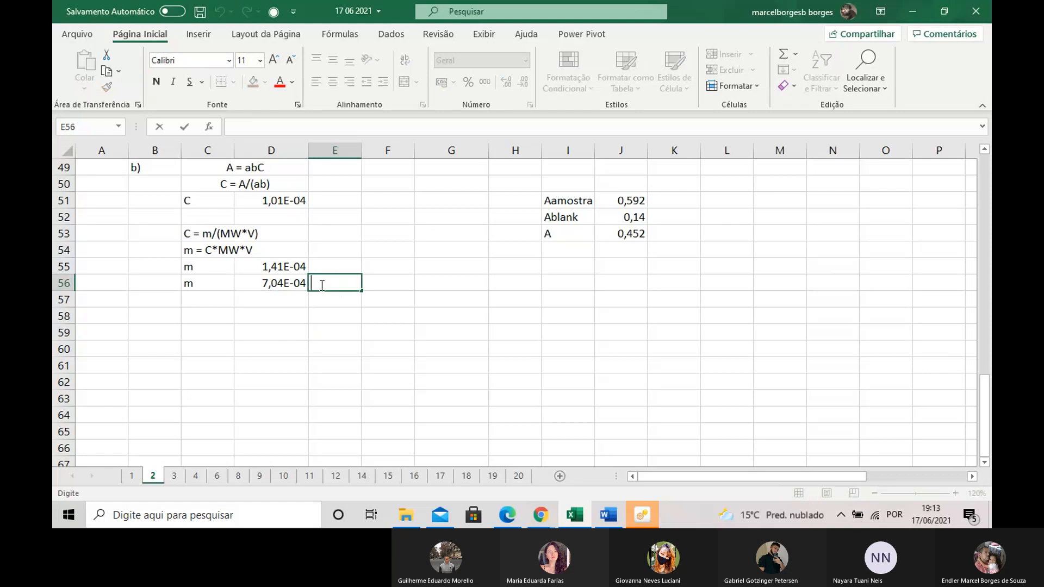
{"action": "type", "text": "g"}
{"action": "key", "text": "Return"}
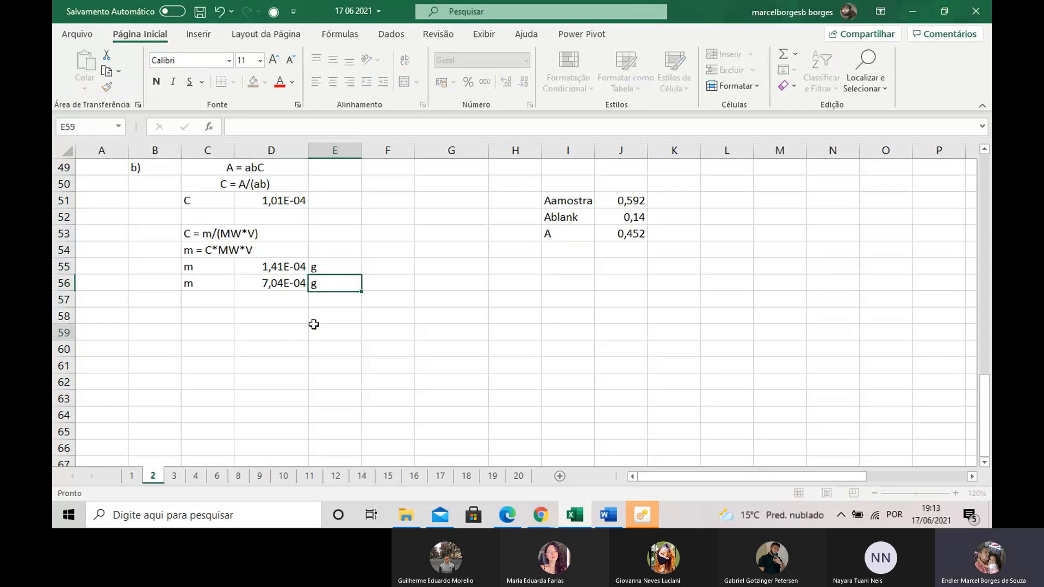
Enter the label "%" in C59 for the nitrogen percentage.
{"action": "left_click", "coordinate": [312, 325]}
{"action": "left_click", "coordinate": [247, 330]}
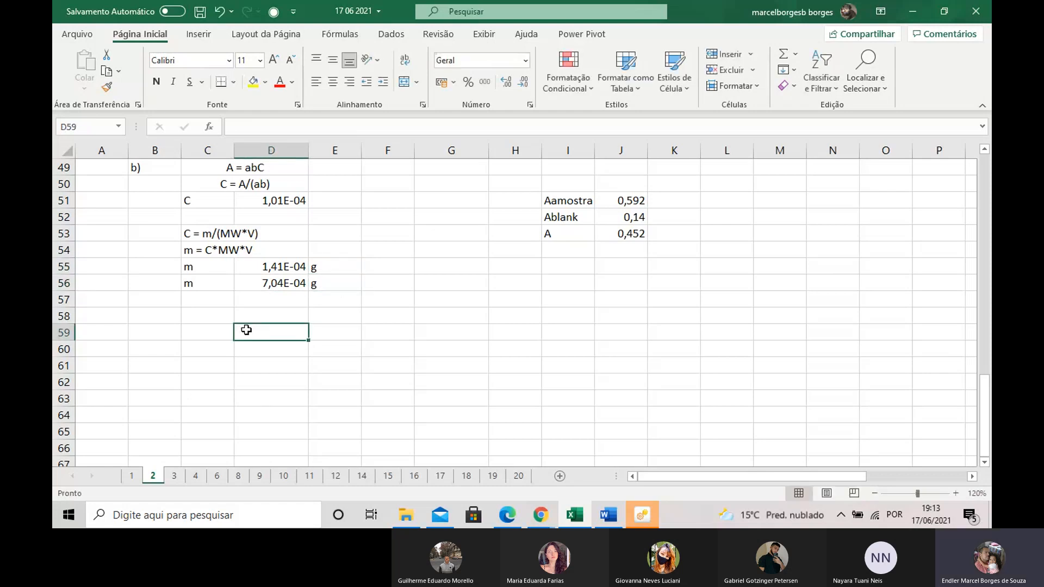
{"action": "left_click", "coordinate": [223, 333]}
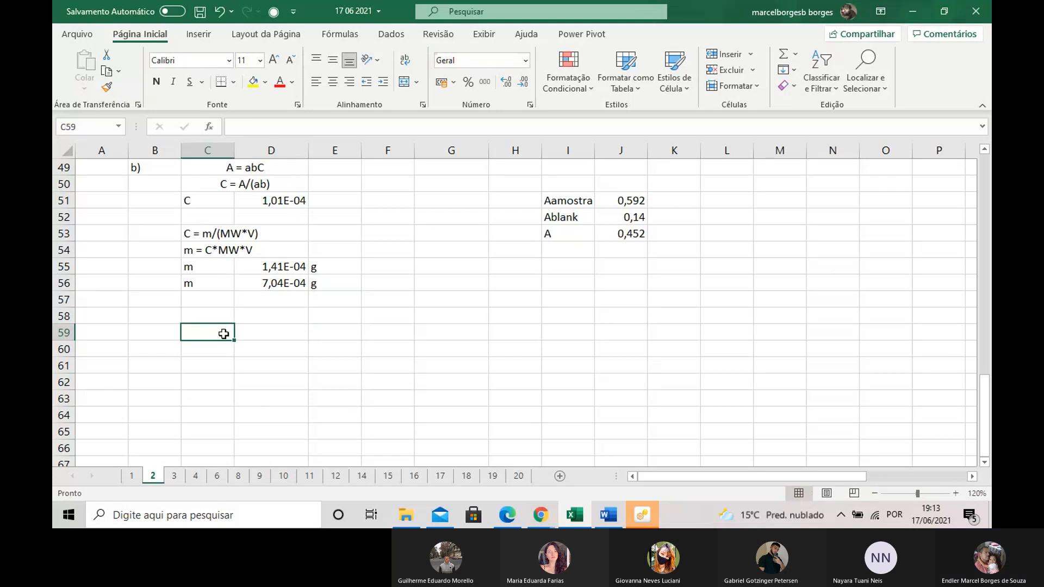
{"action": "type", "text": "%"}
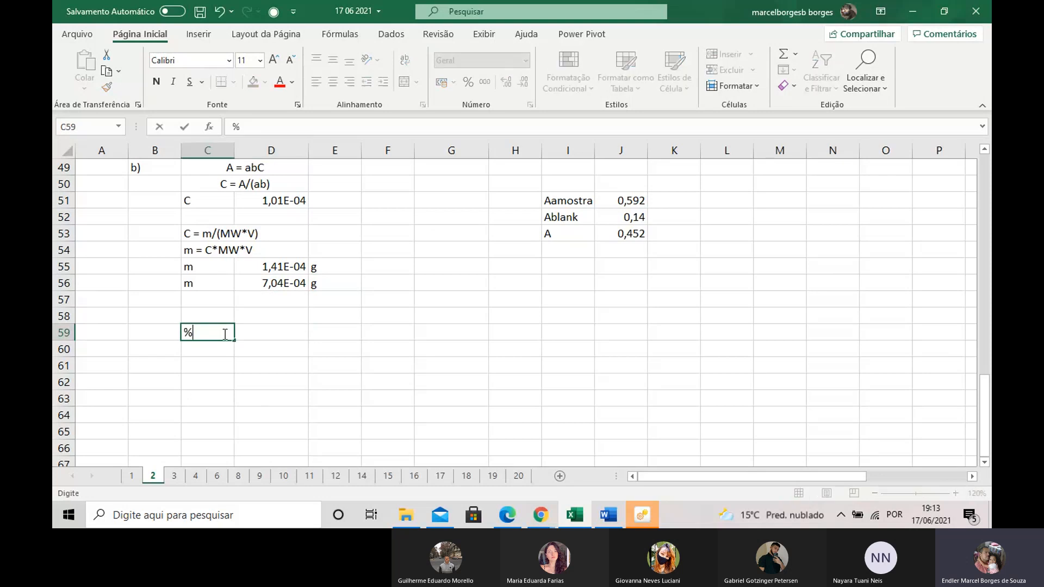
Enter the percentage expression "(m/m amostra)*100" in E58.
{"action": "left_click", "coordinate": [341, 318]}
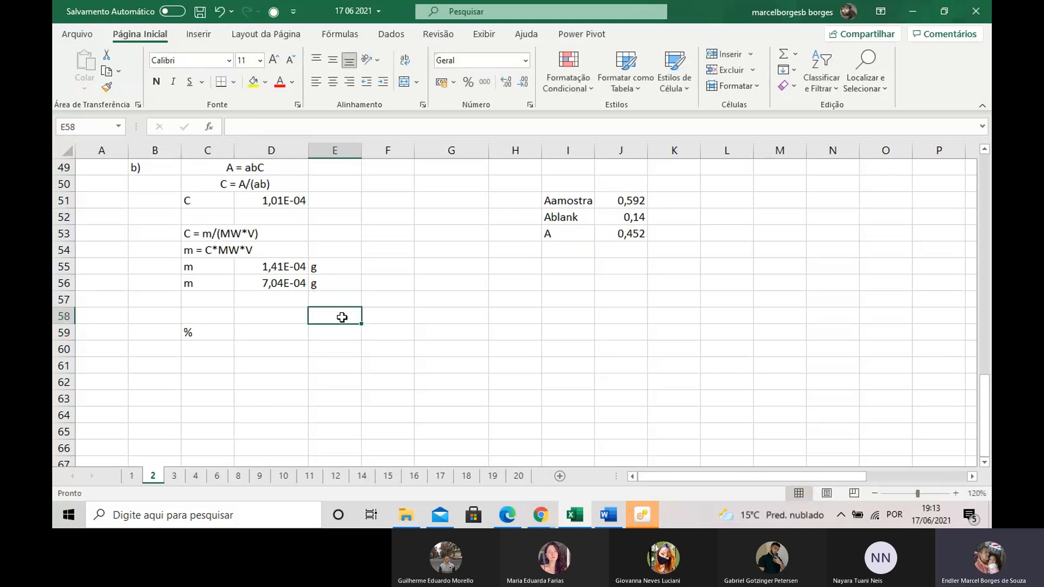
{"action": "type", "text": "m"}
{"action": "key", "text": "BackSpace"}
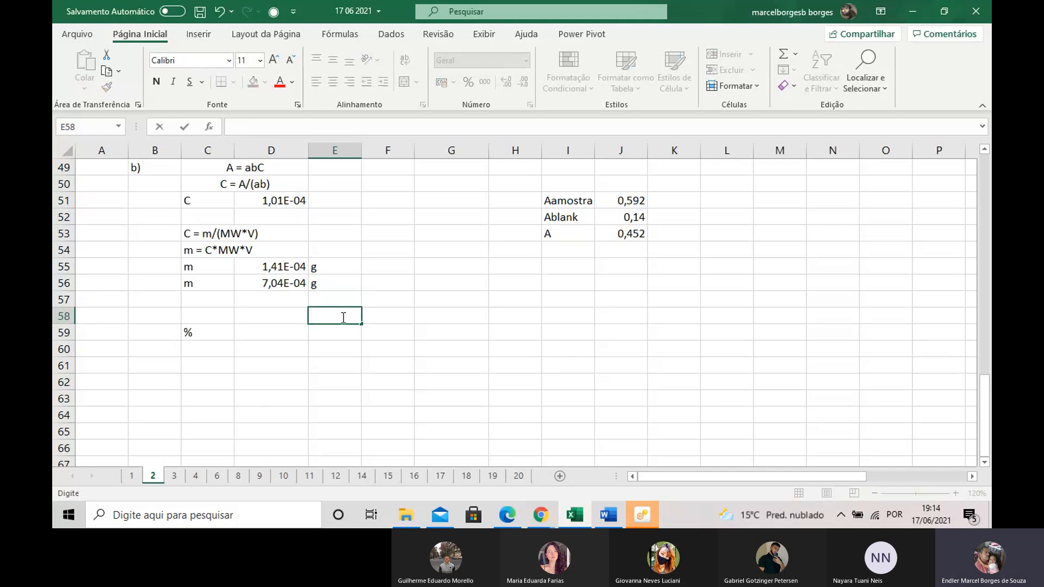
{"action": "type", "text": "m/"}
{"action": "type", "text": "am"}
{"action": "key", "text": "BackSpace"}
{"action": "key", "text": "BackSpace"}
{"action": "type", "text": "m am"}
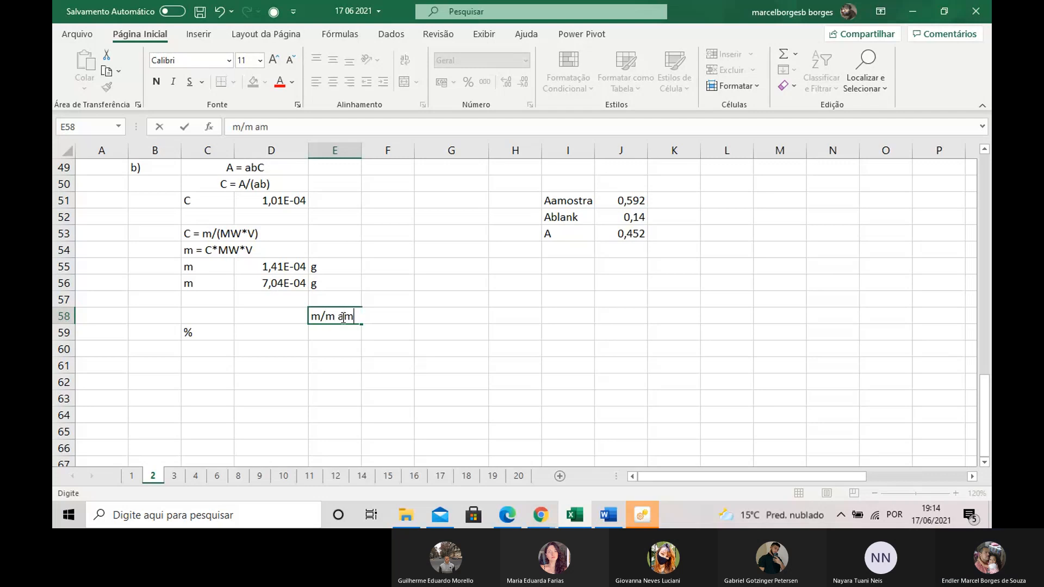
{"action": "type", "text": "ostra"}
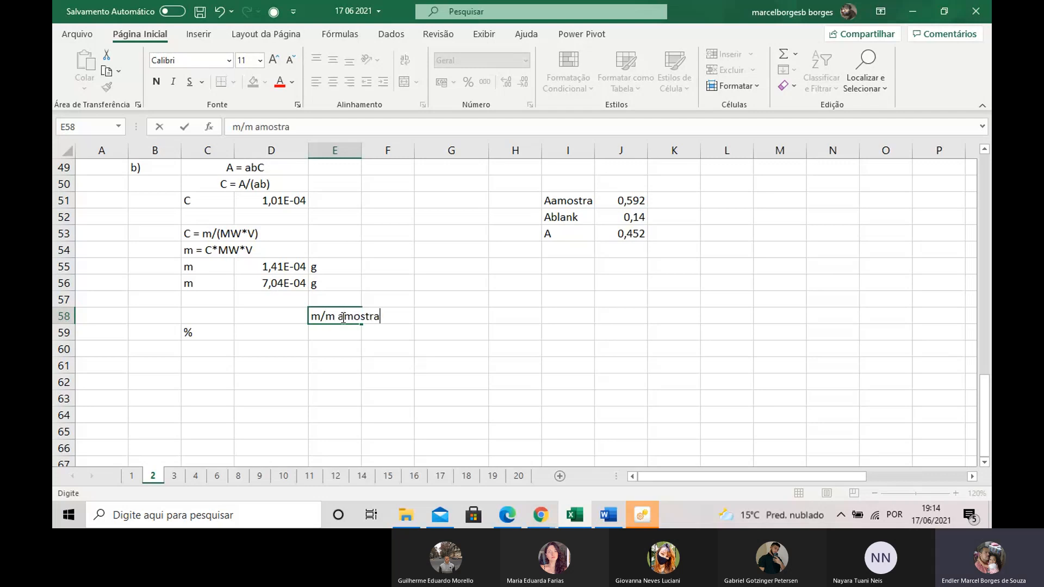
{"action": "type", "text": ")"}
{"action": "left_click", "coordinate": [233, 125]}
{"action": "type", "text": "("}
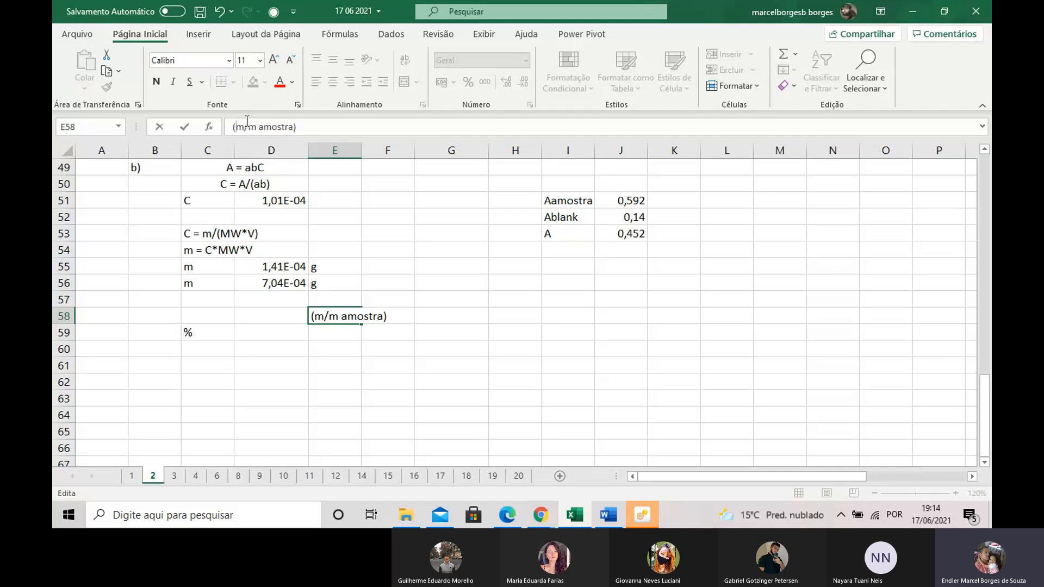
{"action": "left_click", "coordinate": [298, 128]}
{"action": "type", "text": "*100"}
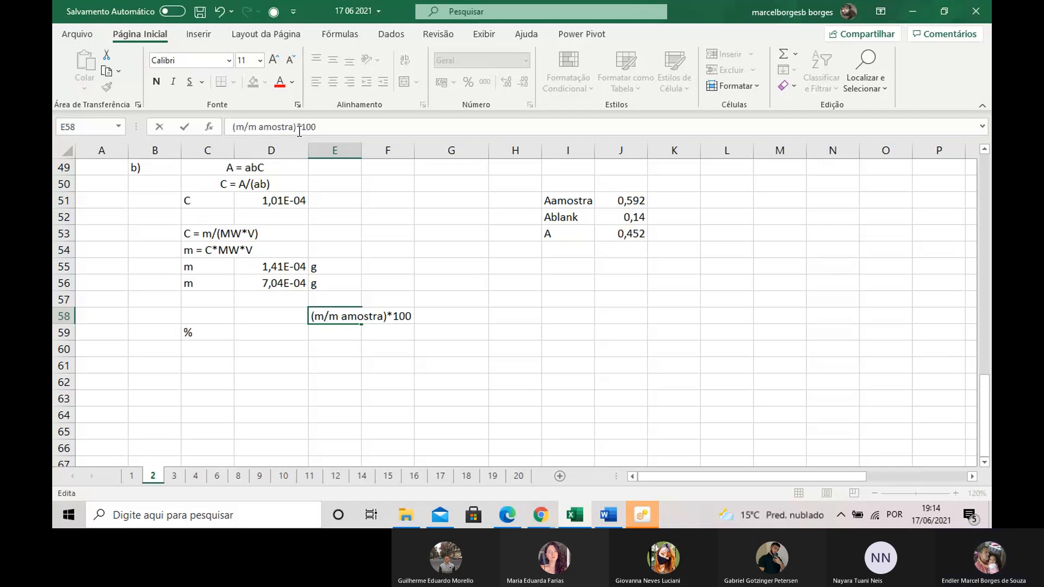
{"action": "key", "text": "Return"}
Calculate the nitrogen percentage in D59 with the formula =D56*100/(4,37*10^-3), taking the sample mass from the problem statement.
{"action": "left_click", "coordinate": [259, 332]}
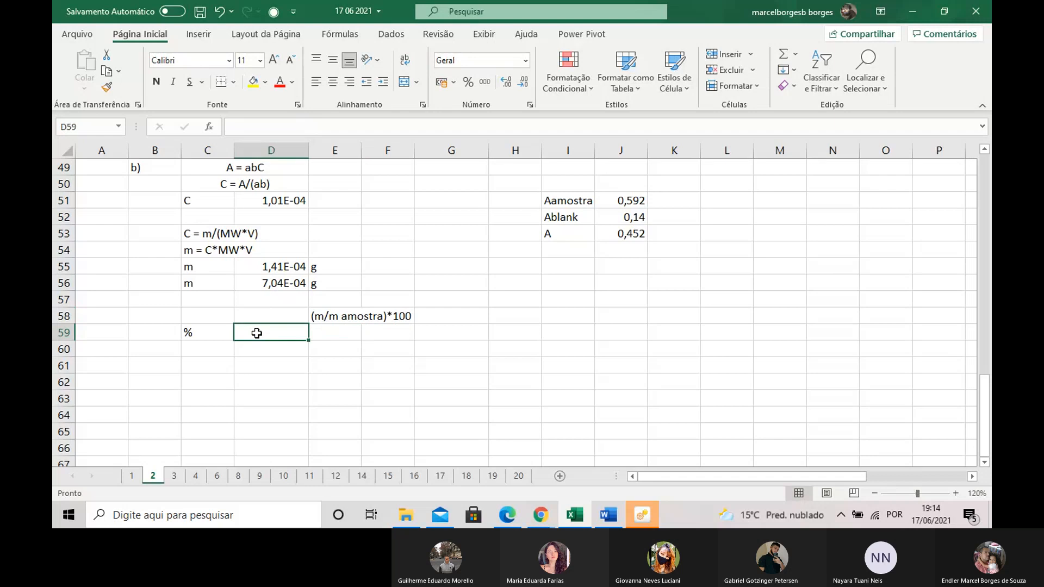
{"action": "type", "text": "="}
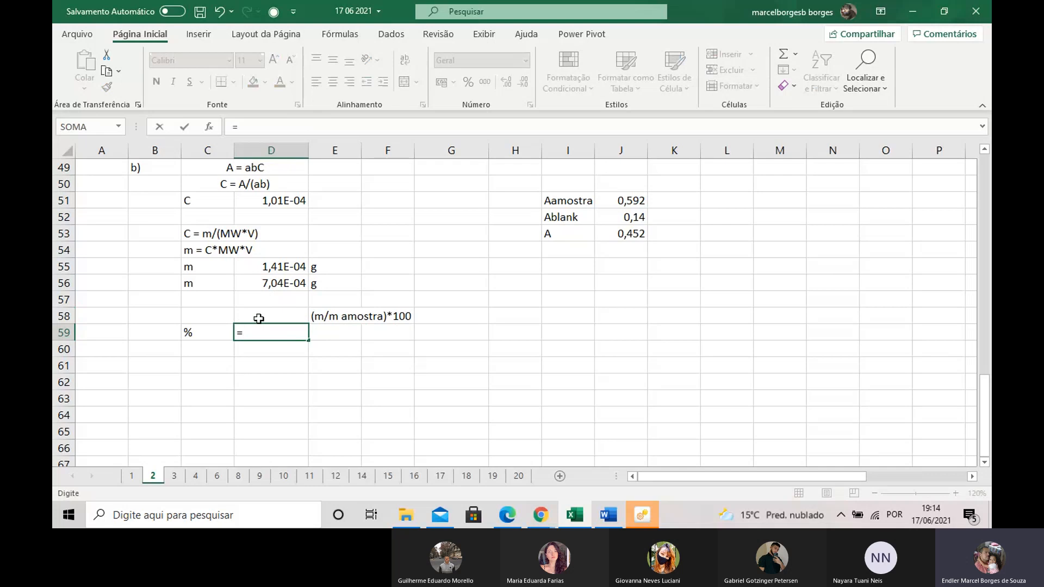
{"action": "left_click", "coordinate": [274, 283]}
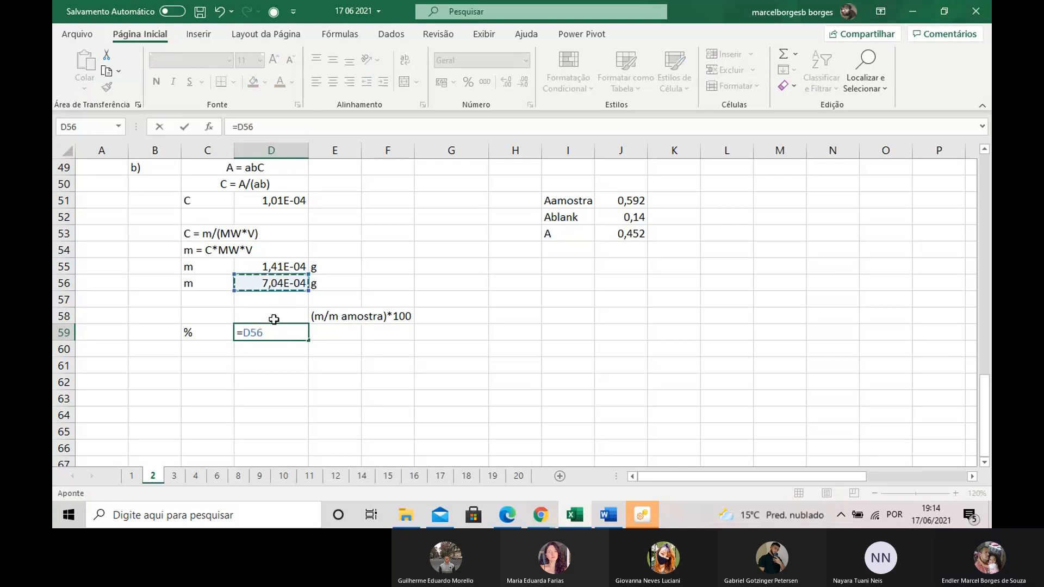
{"action": "type", "text": "*100"}
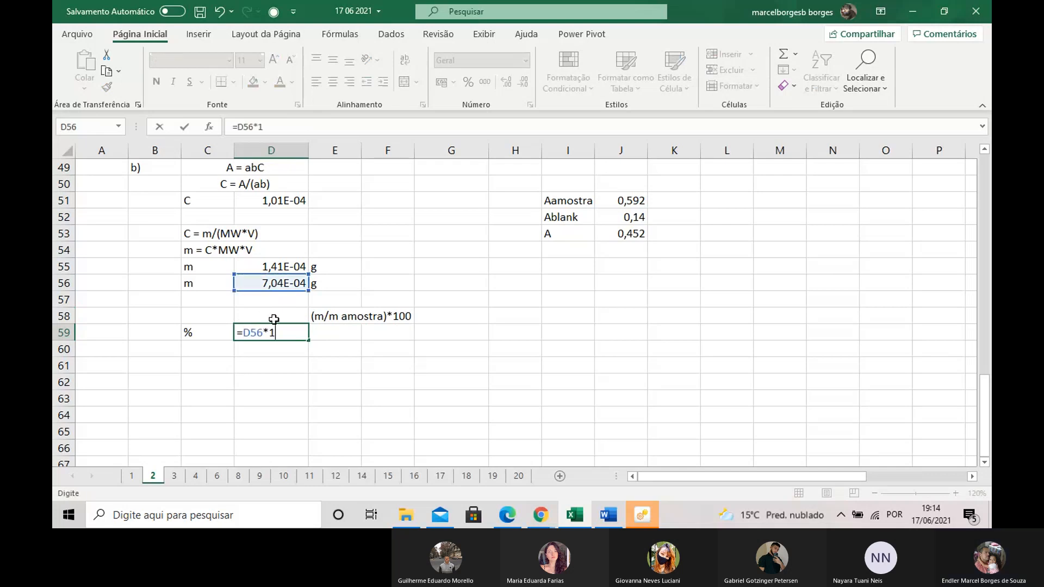
{"action": "key", "text": "BackSpace"}
{"action": "key", "text": "BackSpace"}
{"action": "type", "text": "00/("}
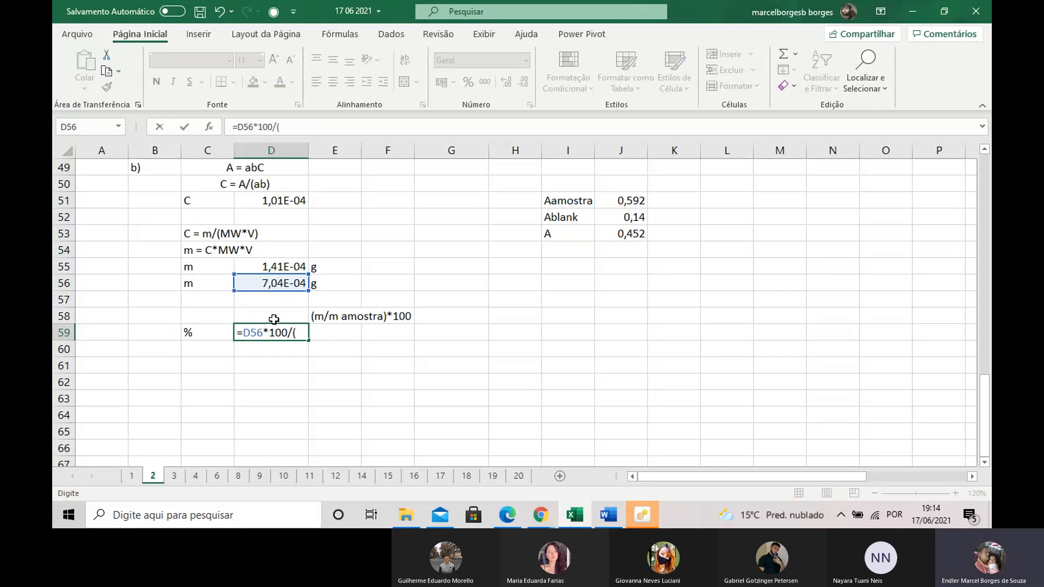
{"action": "scroll", "coordinate": [274, 320], "scroll_direction": "up", "scroll_amount": 16}
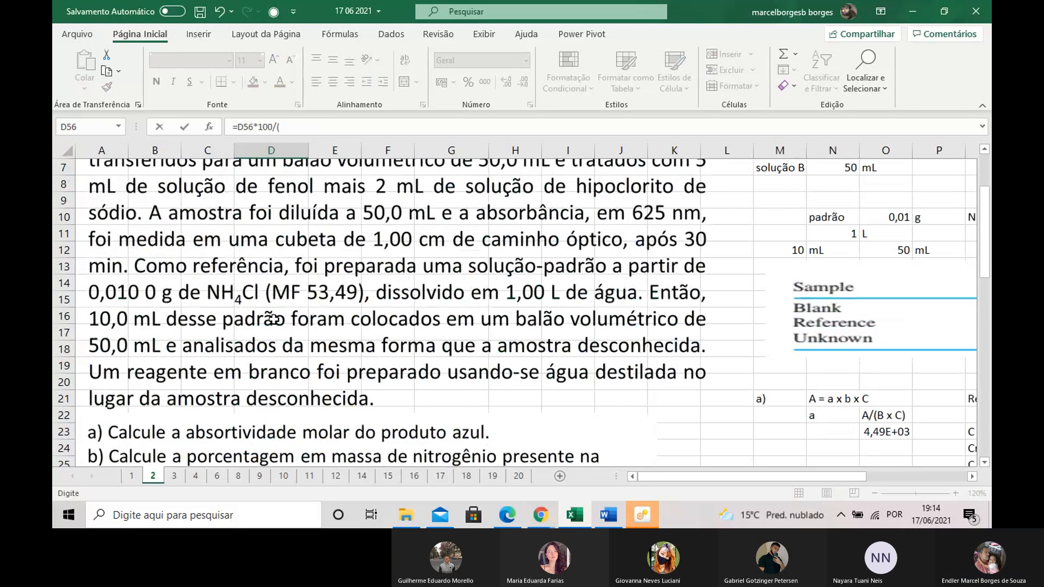
{"action": "scroll", "coordinate": [273, 319], "scroll_direction": "down", "scroll_amount": 16}
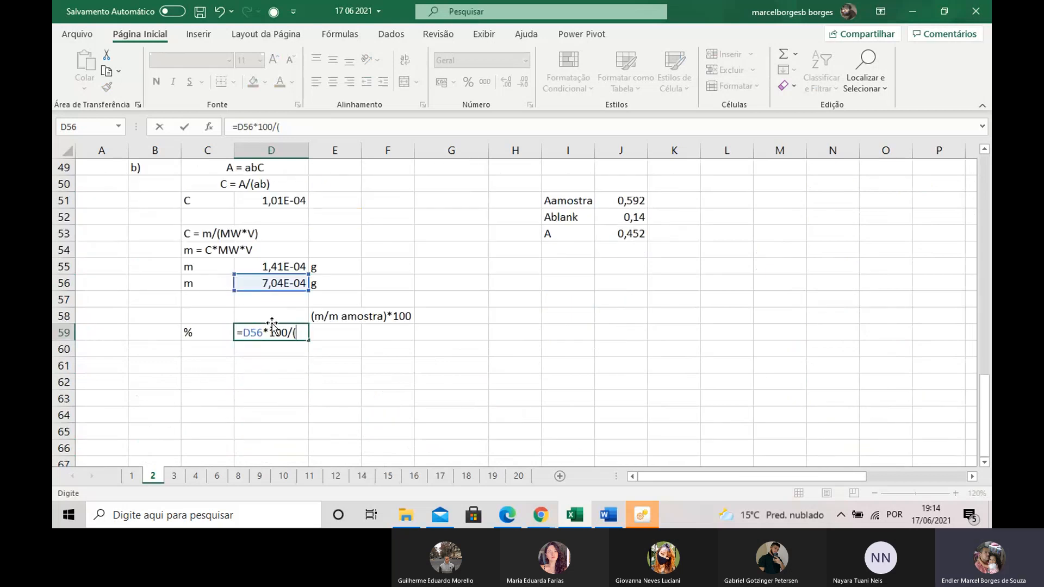
{"action": "type", "text": "4,37*"}
{"action": "type", "text": "10"}
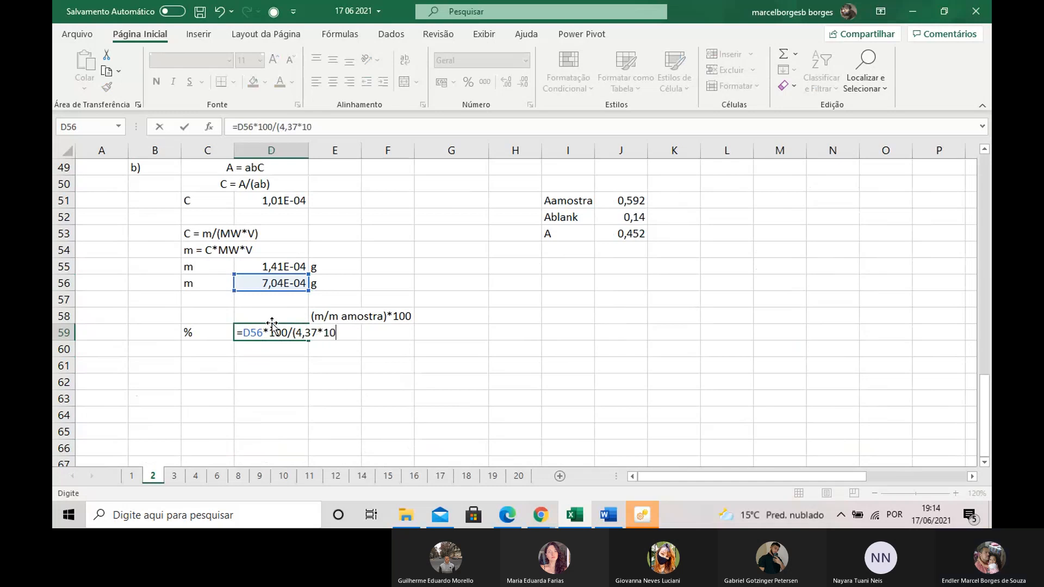
{"action": "type", "text": ">"}
{"action": "key", "text": "BackSpace"}
{"action": "type", "text": "^-3)"}
{"action": "key", "text": "Return"}
{"action": "type", "text": "]"}
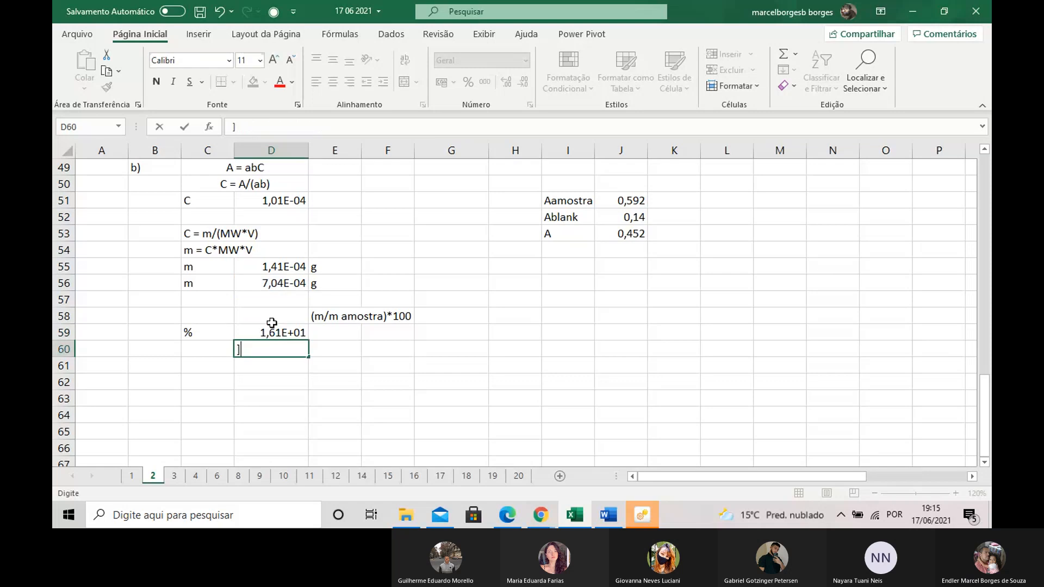
{"action": "double_click", "coordinate": [240, 350]}
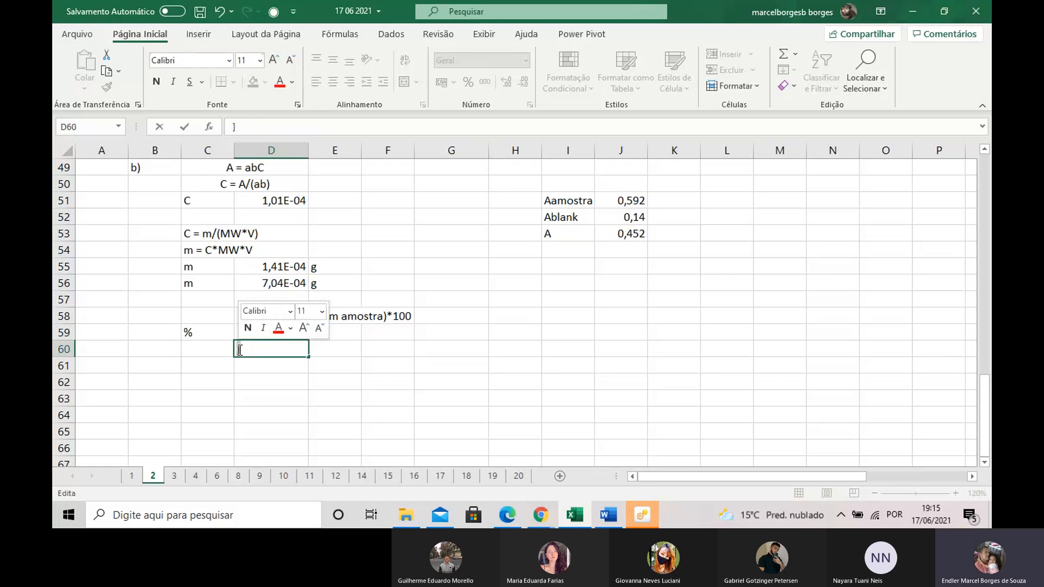
{"action": "key", "text": "BackSpace"}
{"action": "left_click", "coordinate": [268, 387]}
Format the nitrogen percentage in D59 as a plain number with two decimal places.
{"action": "left_click", "coordinate": [272, 332]}
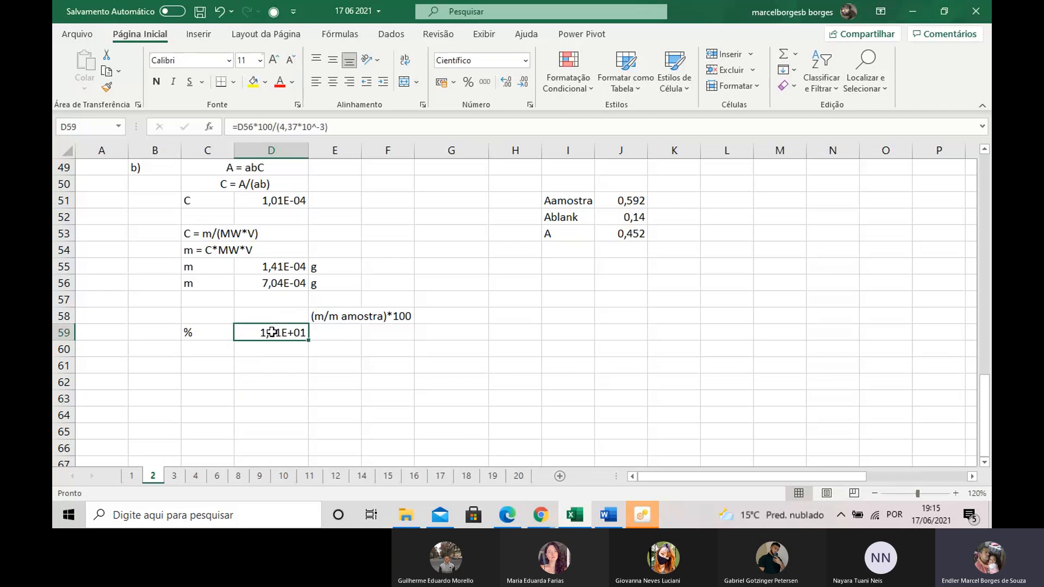
{"action": "right_click", "coordinate": [272, 332]}
{"action": "left_click", "coordinate": [331, 429]}
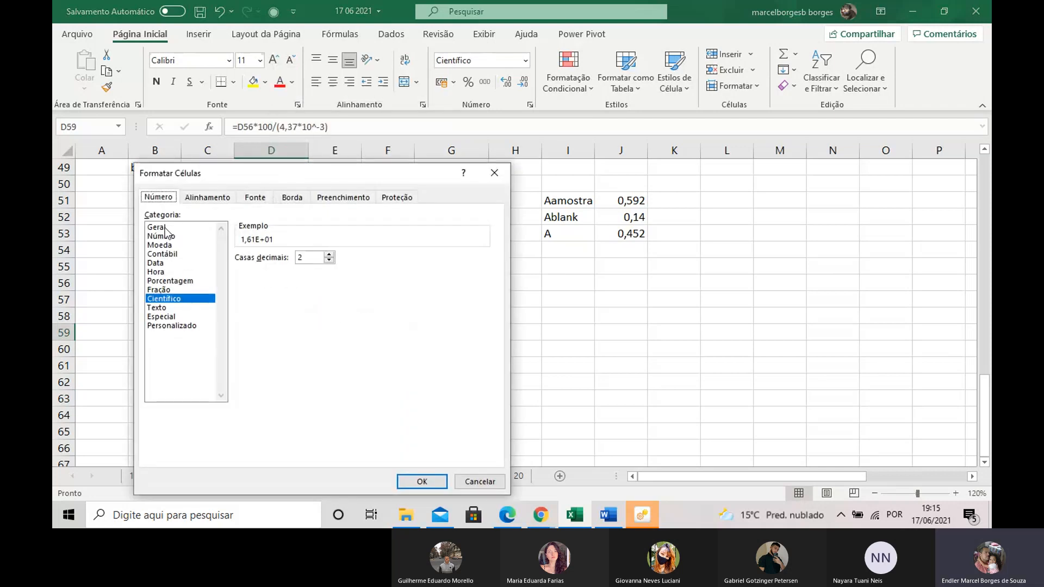
{"action": "left_click", "coordinate": [164, 235]}
{"action": "left_click", "coordinate": [422, 482]}
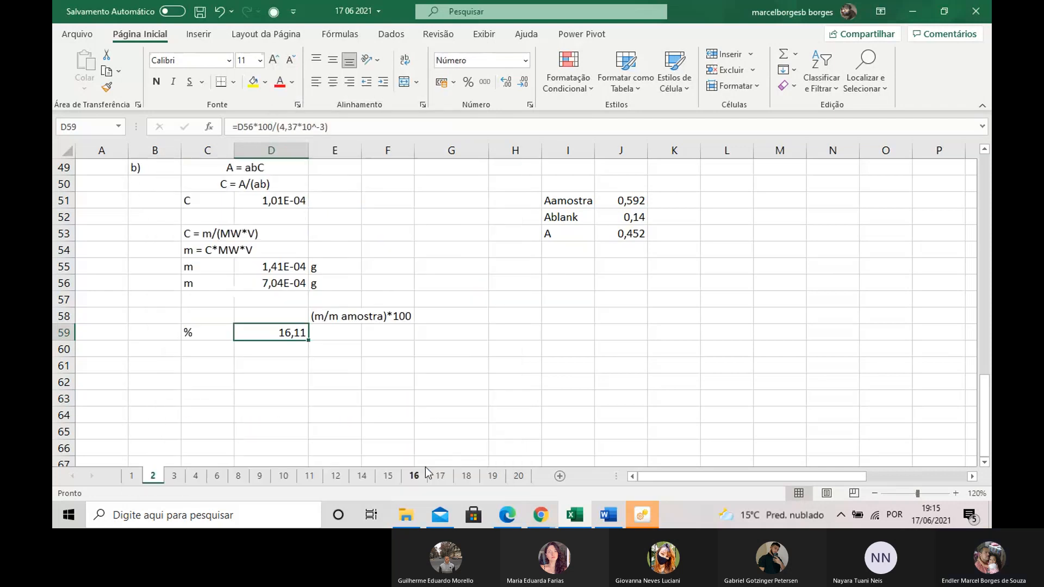
{"action": "left_click", "coordinate": [363, 386]}
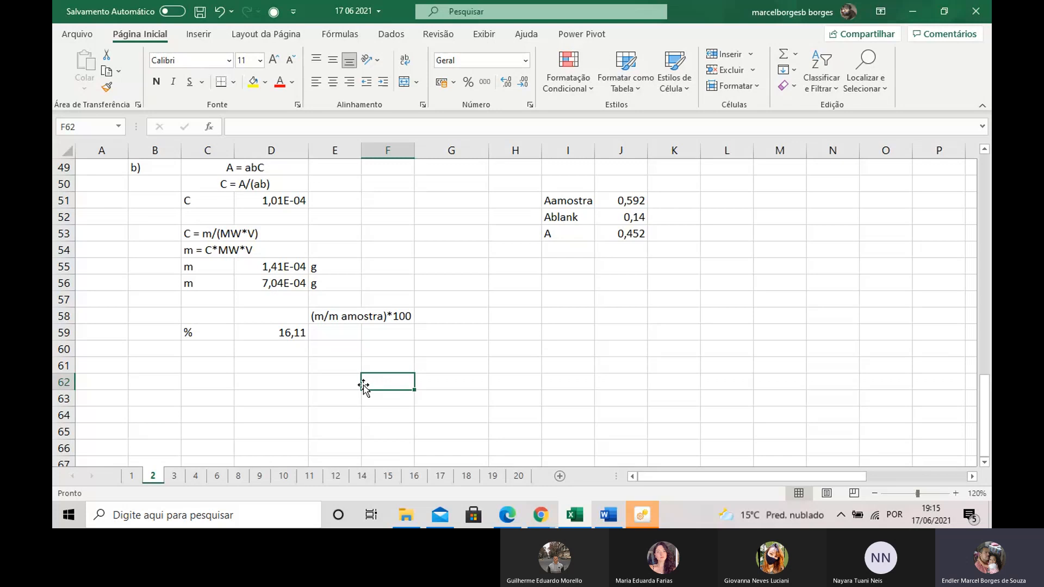
Move the absorbance table picture clear of the earlier worked solution and highlight its % N result in O37 in yellow.
{"action": "scroll", "coordinate": [363, 385], "scroll_direction": "up", "scroll_amount": 12}
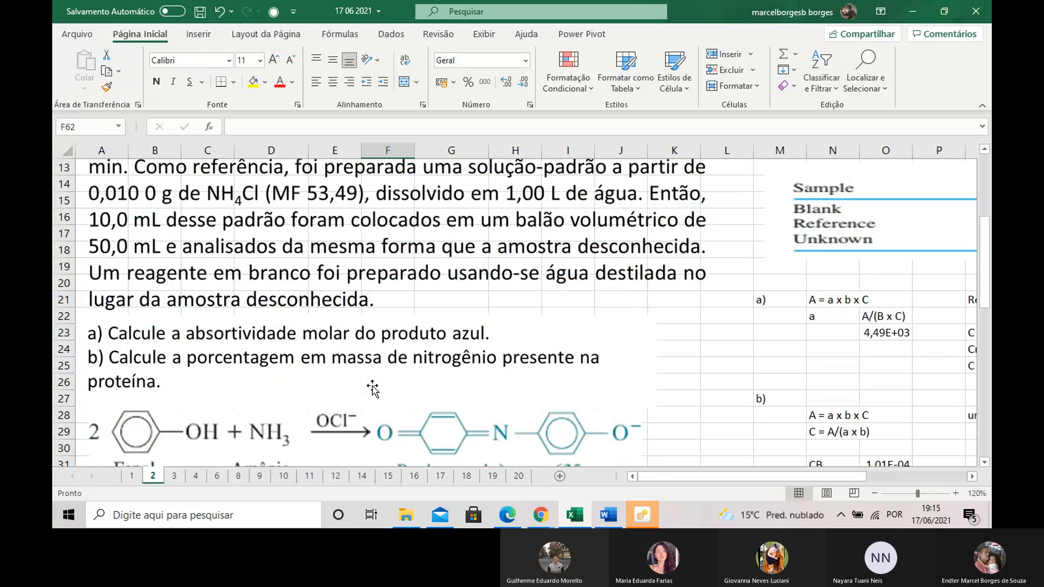
{"action": "scroll", "coordinate": [372, 386], "scroll_direction": "down", "scroll_amount": 2}
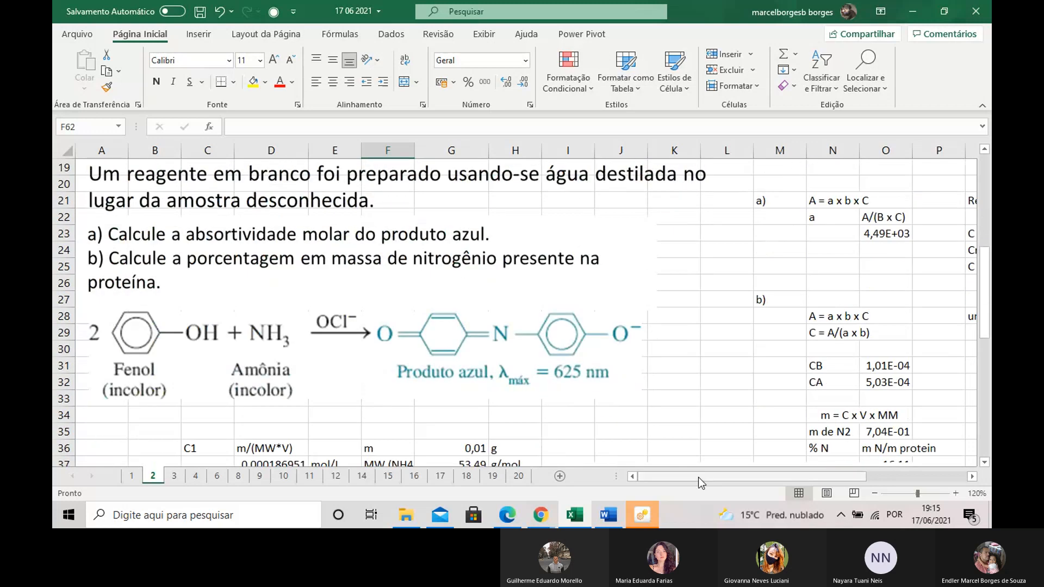
{"action": "left_click_drag", "start_coordinate": [698, 477], "coordinate": [777, 475]}
{"action": "scroll", "coordinate": [735, 371], "scroll_direction": "down", "scroll_amount": 2}
{"action": "left_click_drag", "start_coordinate": [620, 389], "coordinate": [681, 409]}
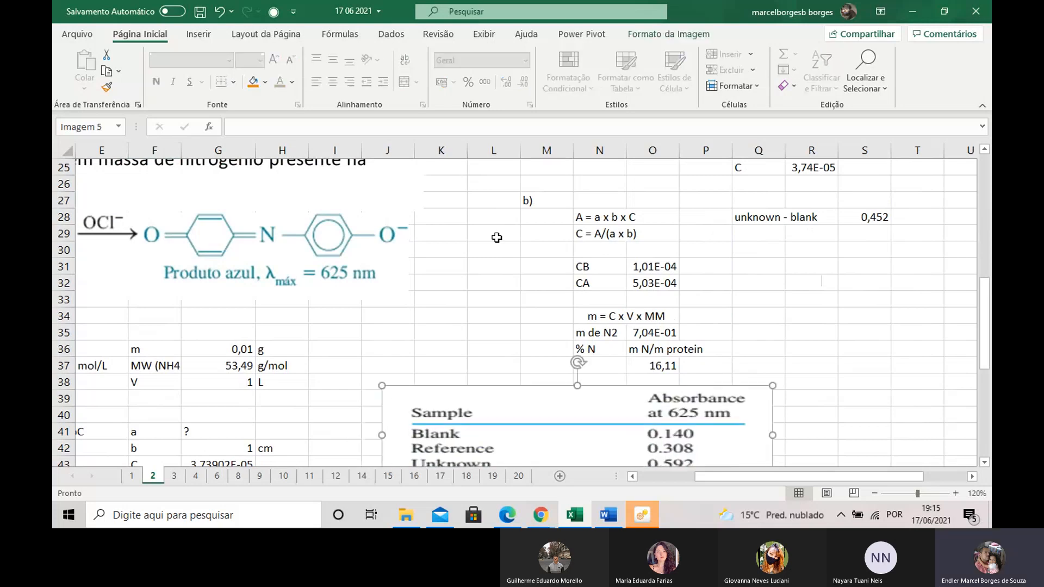
{"action": "scroll", "coordinate": [682, 409], "scroll_direction": "down", "scroll_amount": 2}
{"action": "left_click", "coordinate": [653, 266]}
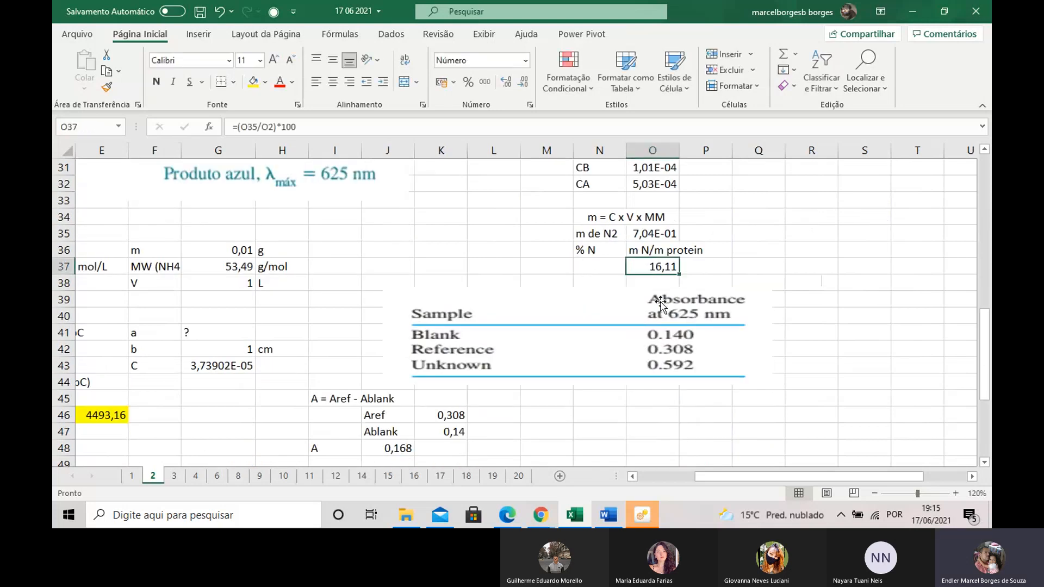
{"action": "left_click", "coordinate": [253, 82]}
Highlight the nitrogen percentage result in D59 with a yellow fill.
{"action": "scroll", "coordinate": [468, 316], "scroll_direction": "down", "scroll_amount": 4}
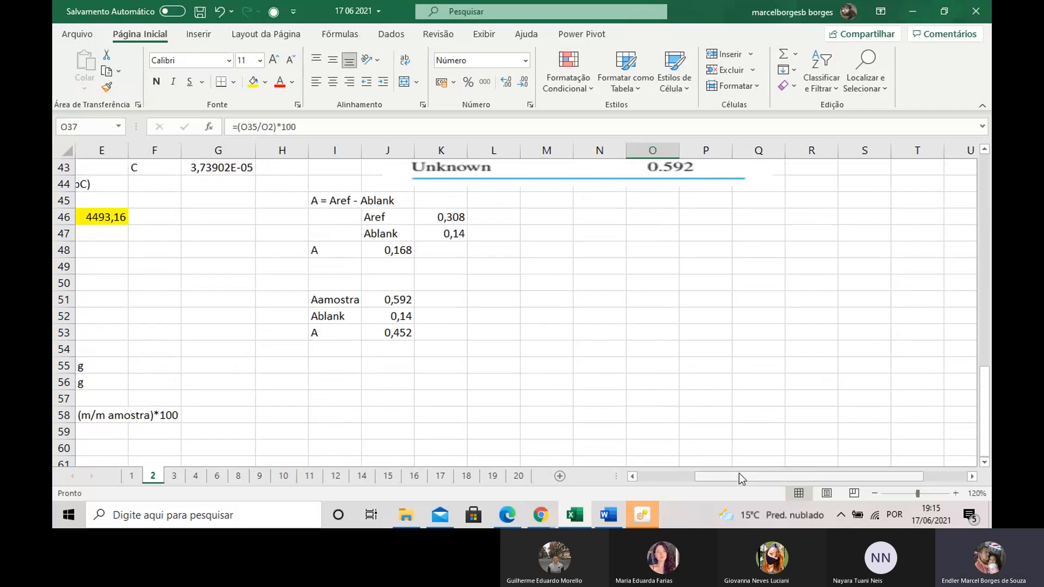
{"action": "left_click_drag", "start_coordinate": [739, 474], "coordinate": [640, 473]}
{"action": "scroll", "coordinate": [540, 332], "scroll_direction": "down", "scroll_amount": 1}
{"action": "scroll", "coordinate": [540, 333], "scroll_direction": "down", "scroll_amount": 3}
{"action": "left_click", "coordinate": [283, 283]}
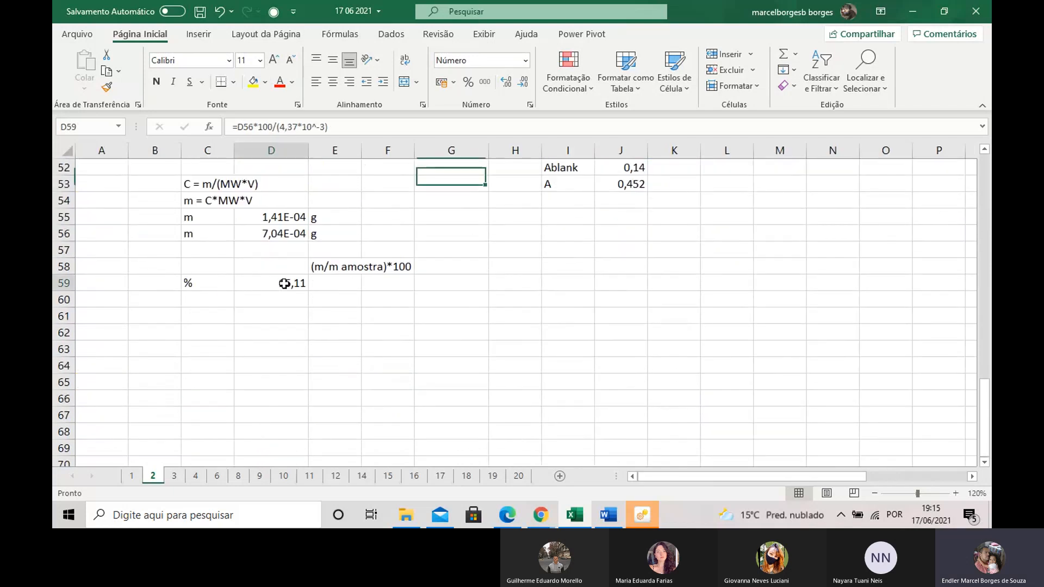
{"action": "left_click", "coordinate": [251, 85]}
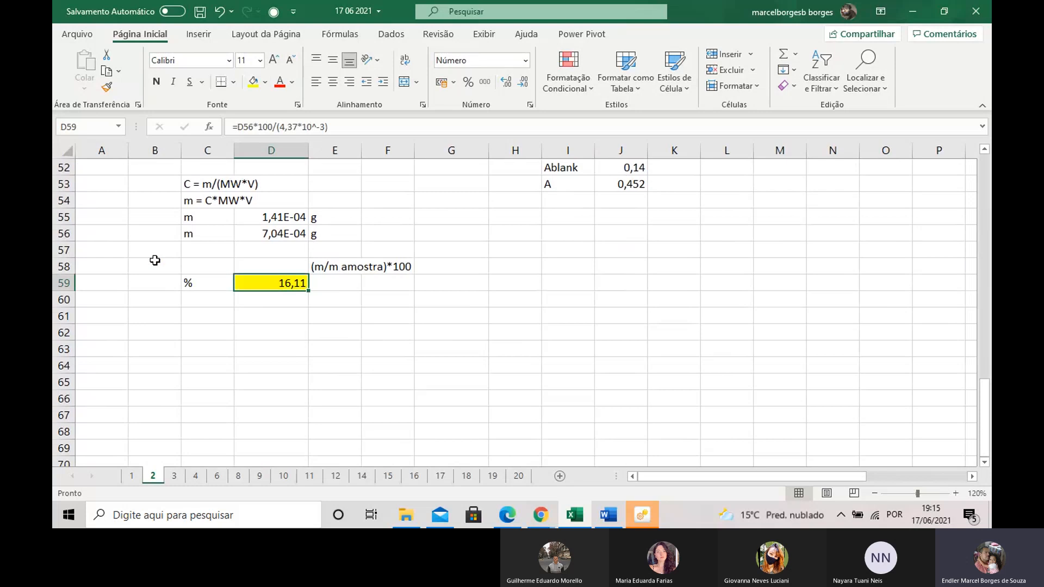
{"action": "scroll", "coordinate": [155, 260], "scroll_direction": "up", "scroll_amount": 2}
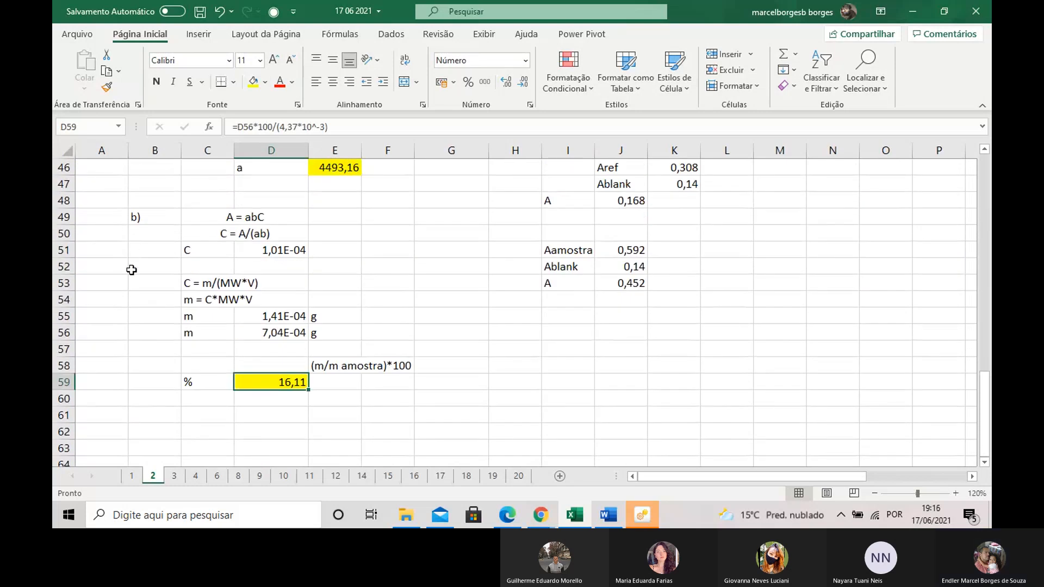
{"action": "left_click", "coordinate": [557, 320]}
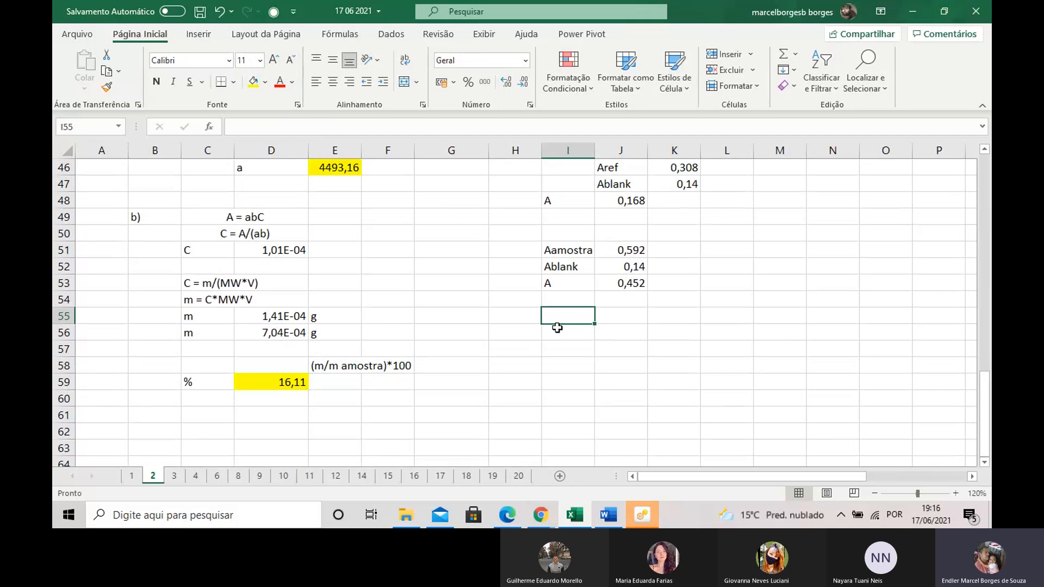
Switch to sheet 3 and write the dissociation equation "Cu(IO3)2 -> Cu2+ + 2IO3-" in the merged cell D16.
{"action": "left_click", "coordinate": [179, 479]}
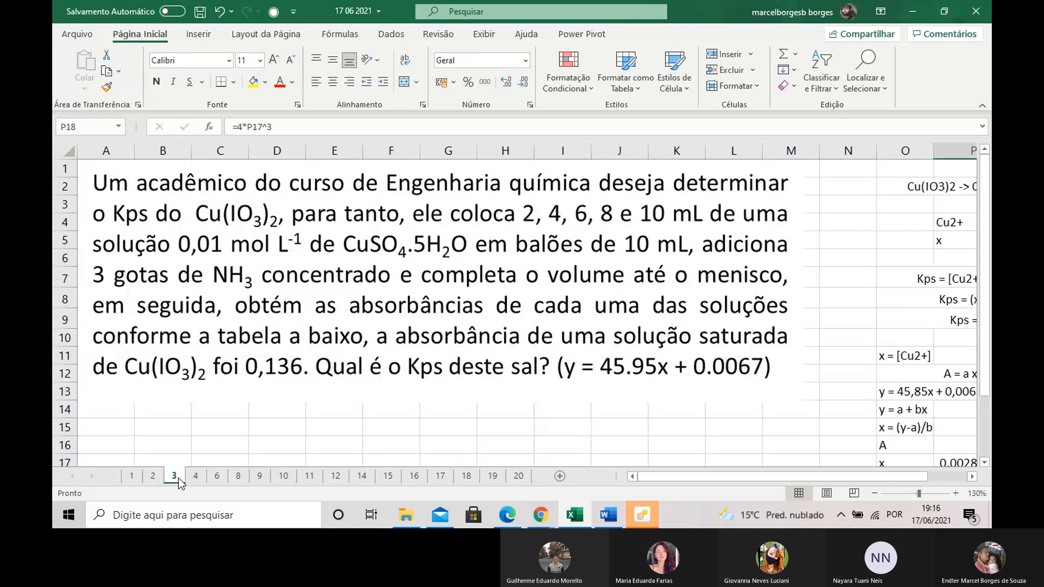
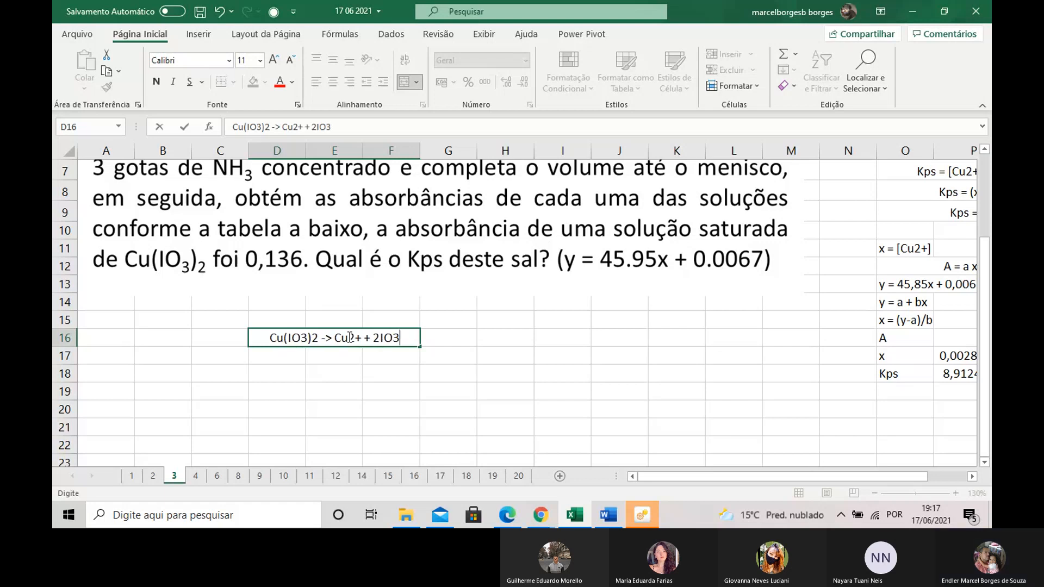
{"action": "type", "text": "-"}
{"action": "left_click", "coordinate": [337, 396]}
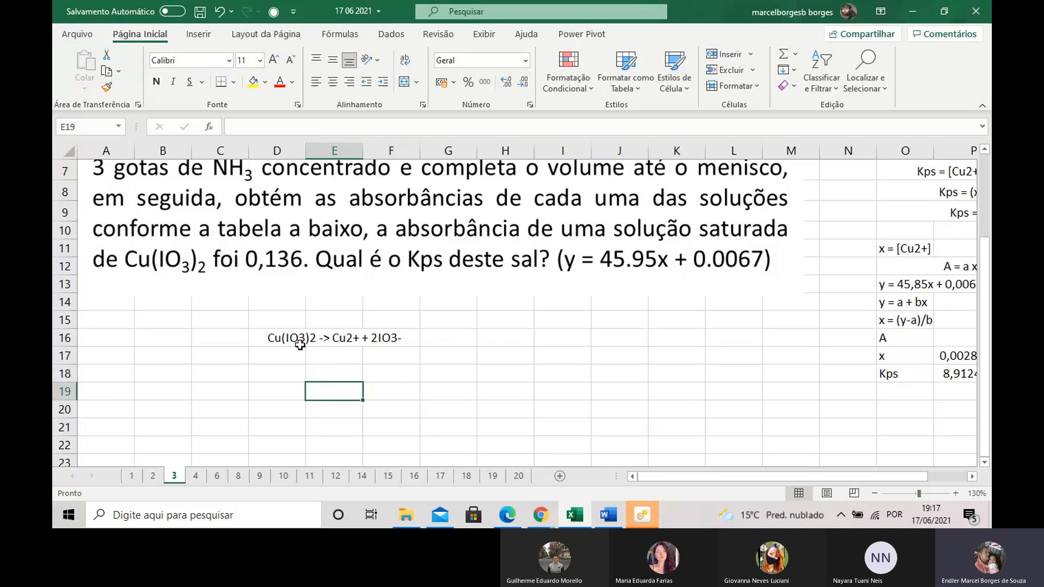
Enter the ion concentrations below the equation: "x" in E17 for Cu2+ and "2x" in F17 for IO3-.
{"action": "left_click", "coordinate": [329, 356]}
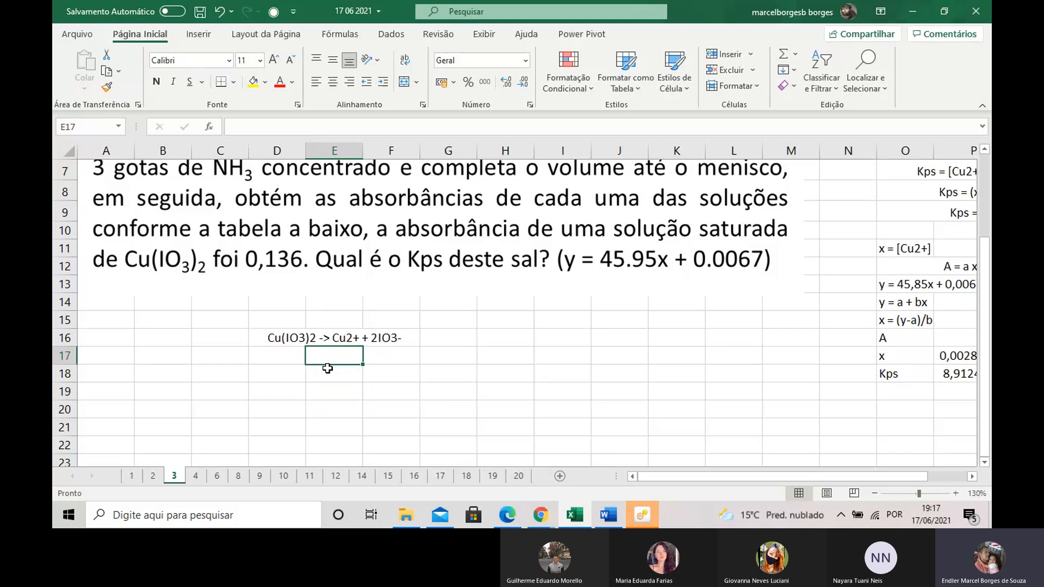
{"action": "type", "text": "x"}
{"action": "key", "text": "Return"}
{"action": "left_click", "coordinate": [348, 386]}
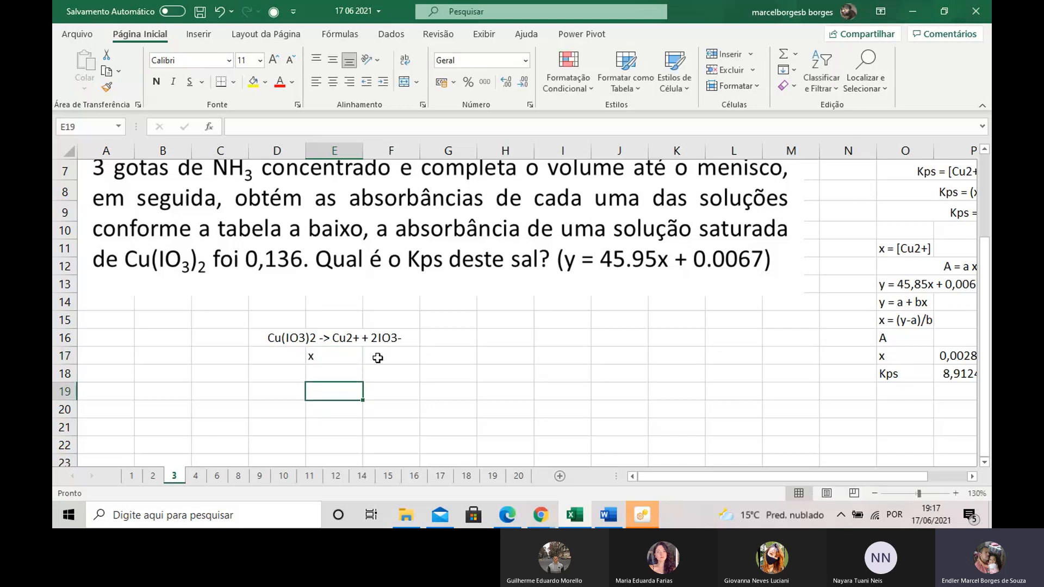
{"action": "left_click", "coordinate": [378, 357]}
{"action": "type", "text": "2x"}
{"action": "left_click", "coordinate": [365, 402]}
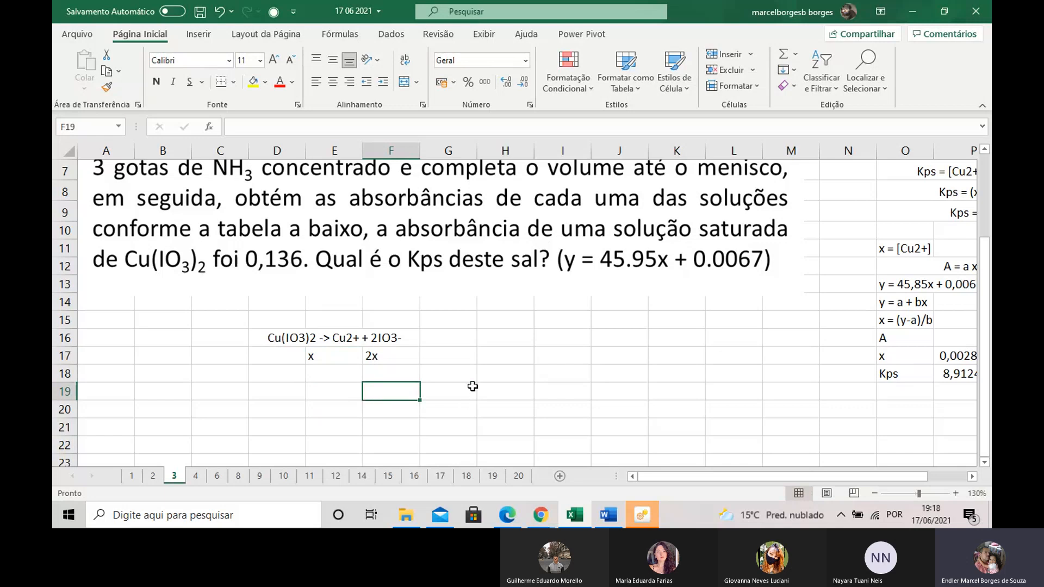
Merge and center cells D18:F18 and start the concentration expression there with "[Cu2+".
{"action": "left_click_drag", "start_coordinate": [342, 373], "coordinate": [400, 363]}
{"action": "left_click_drag", "start_coordinate": [297, 375], "coordinate": [378, 373]}
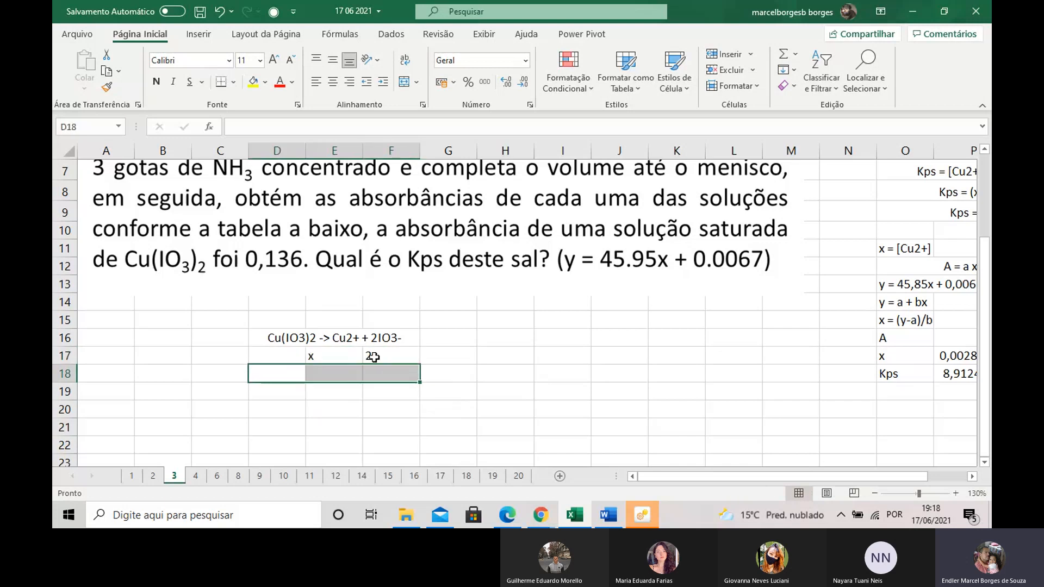
{"action": "left_click", "coordinate": [407, 83]}
{"action": "double_click", "coordinate": [325, 373]}
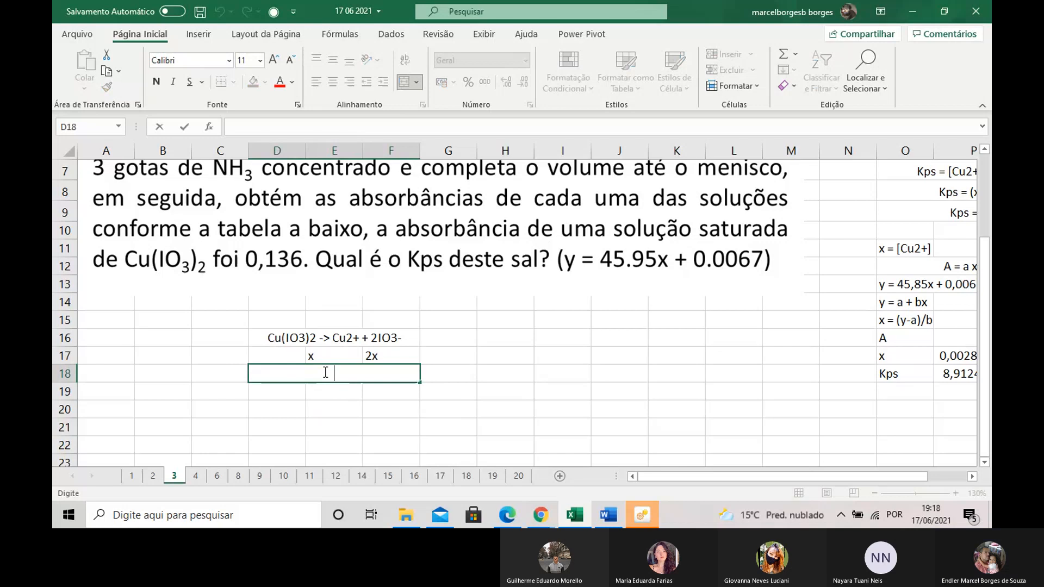
{"action": "type", "text": "["}
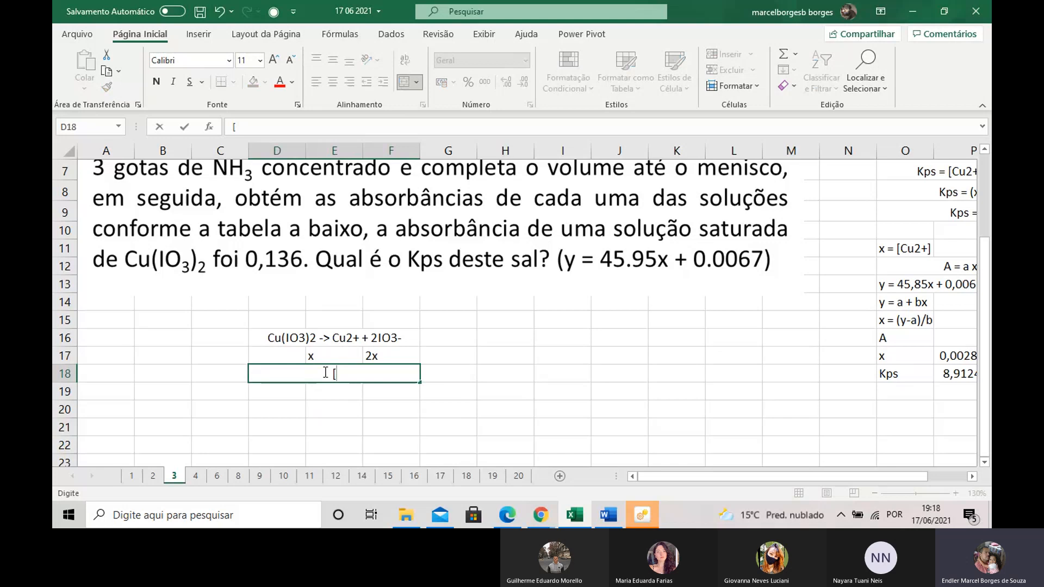
{"action": "type", "text": "C"}
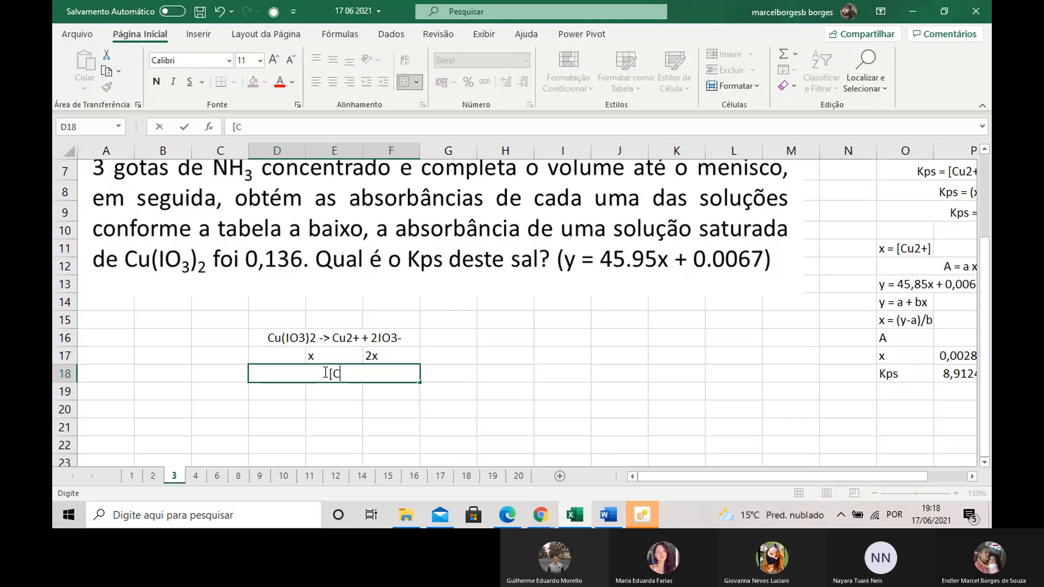
{"action": "type", "text": "u2+"}
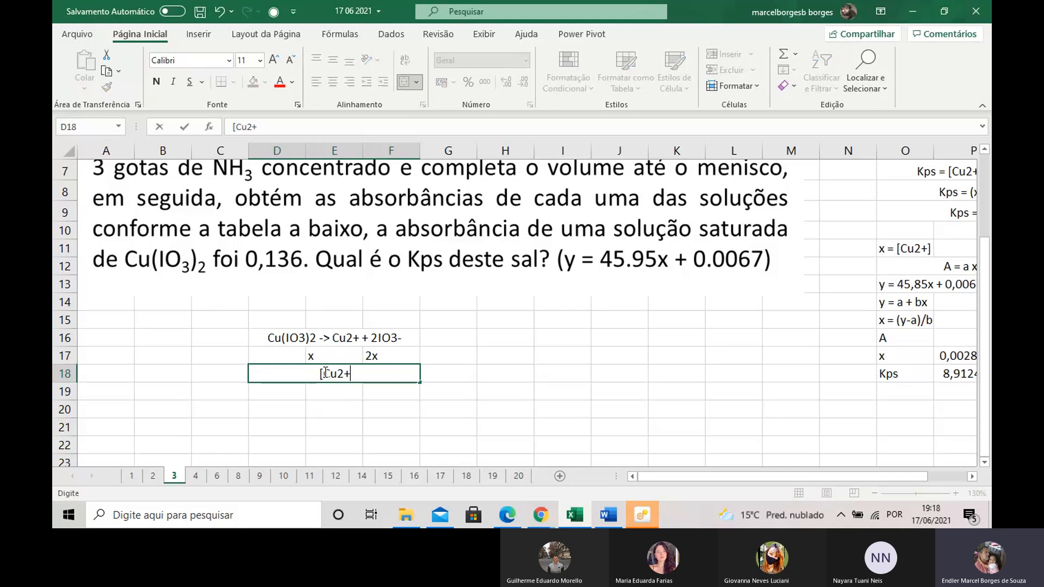
Complete the solubility product expression in cell D18 so it reads [Cu2+][IO3-]2 = kps.
{"action": "type", "text": "]"}
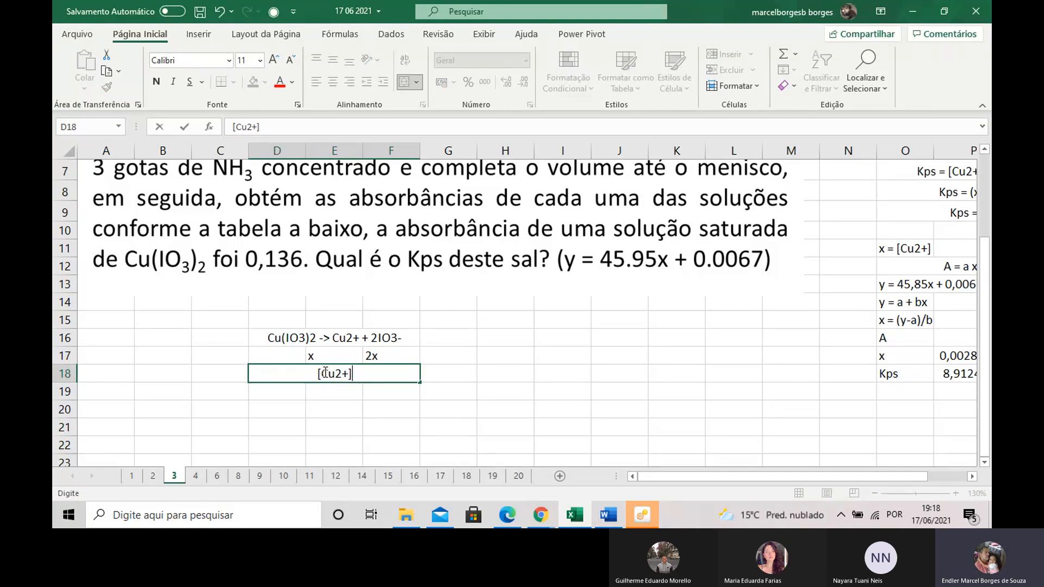
{"action": "type", "text": "["}
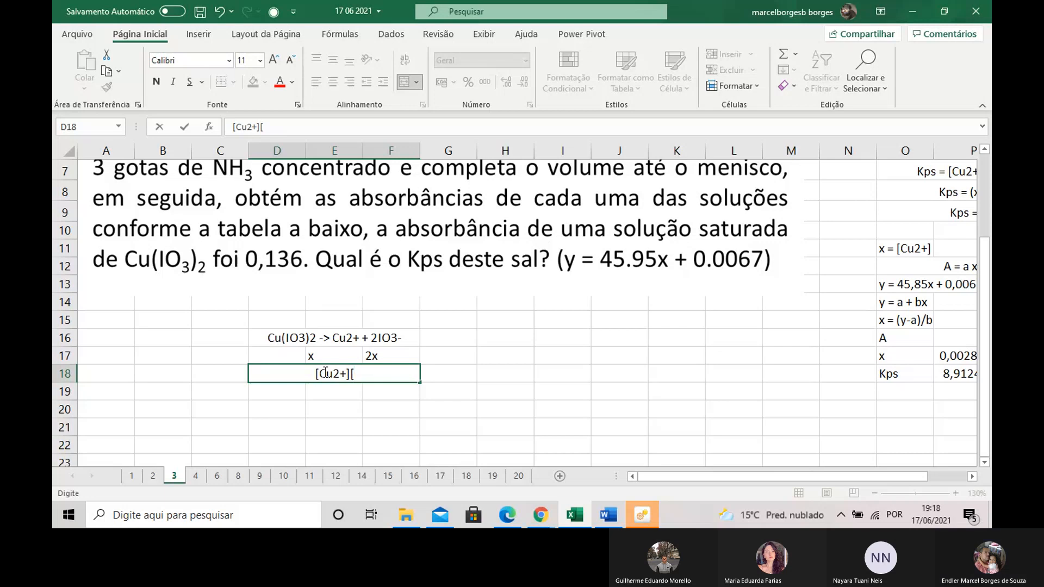
{"action": "type", "text": "IO3-"}
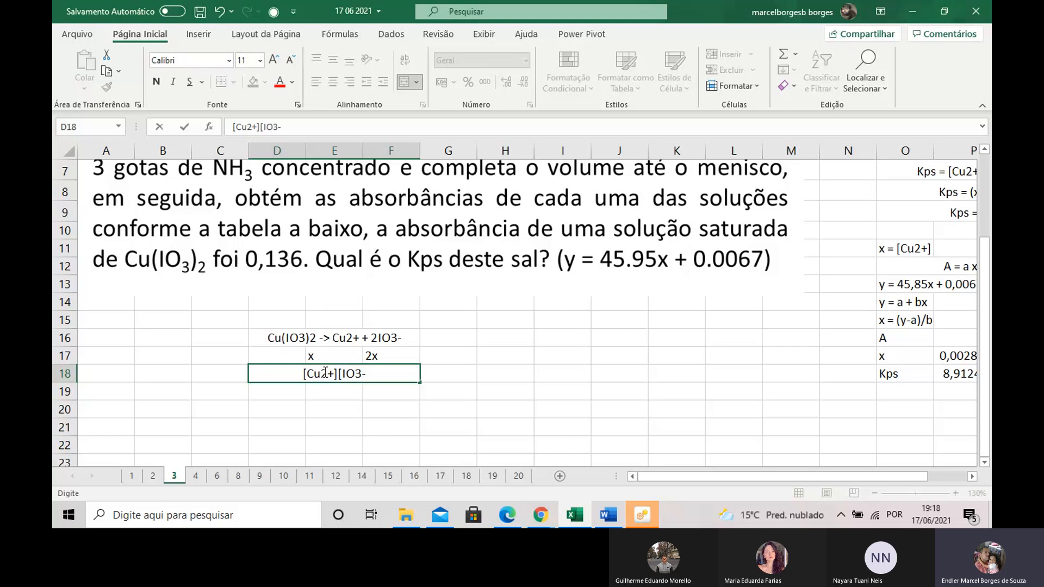
{"action": "type", "text": ")"}
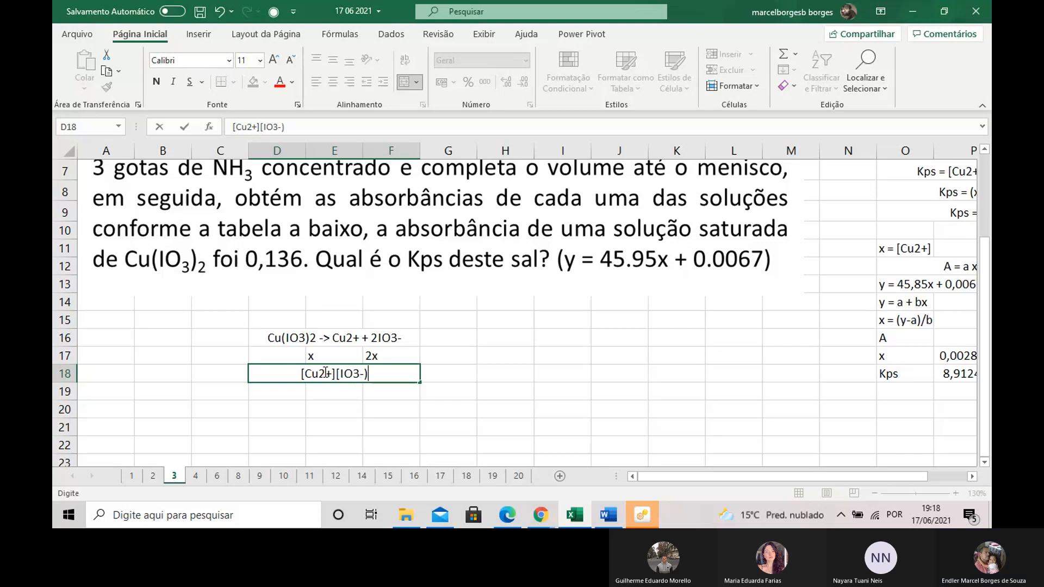
{"action": "key", "text": "BackSpace"}
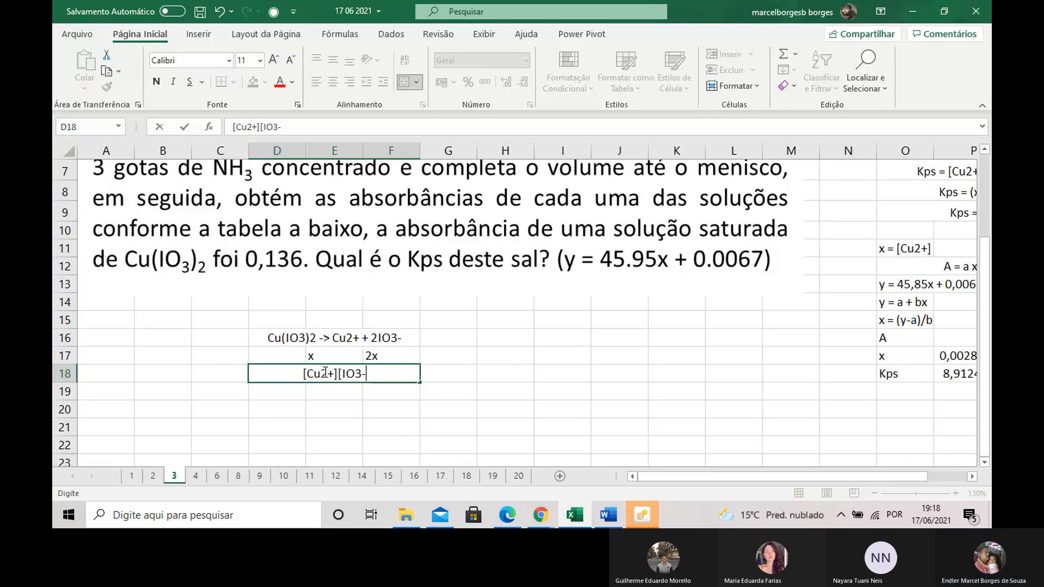
{"action": "type", "text": "] ="}
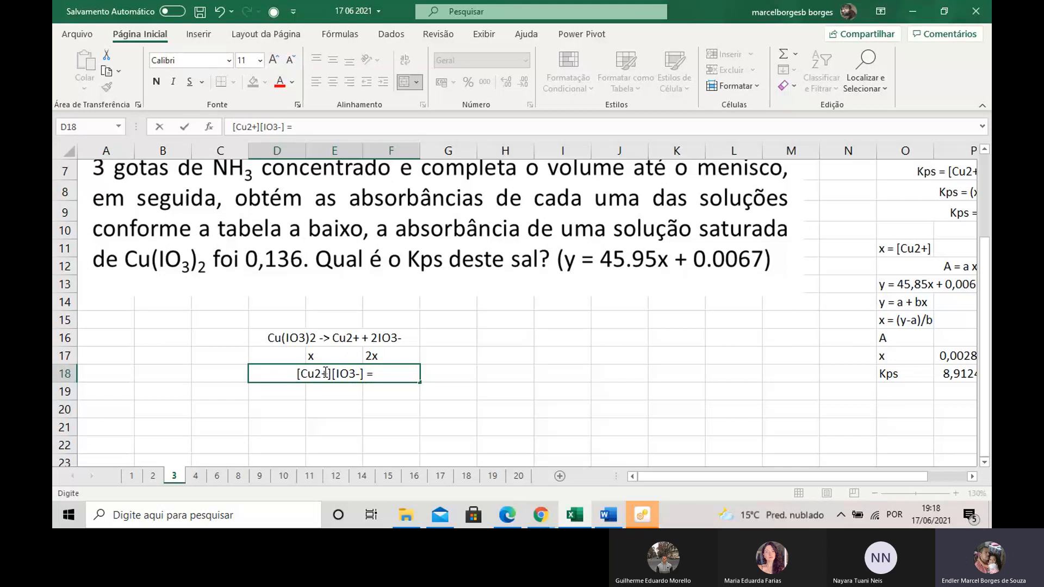
{"action": "type", "text": " p"}
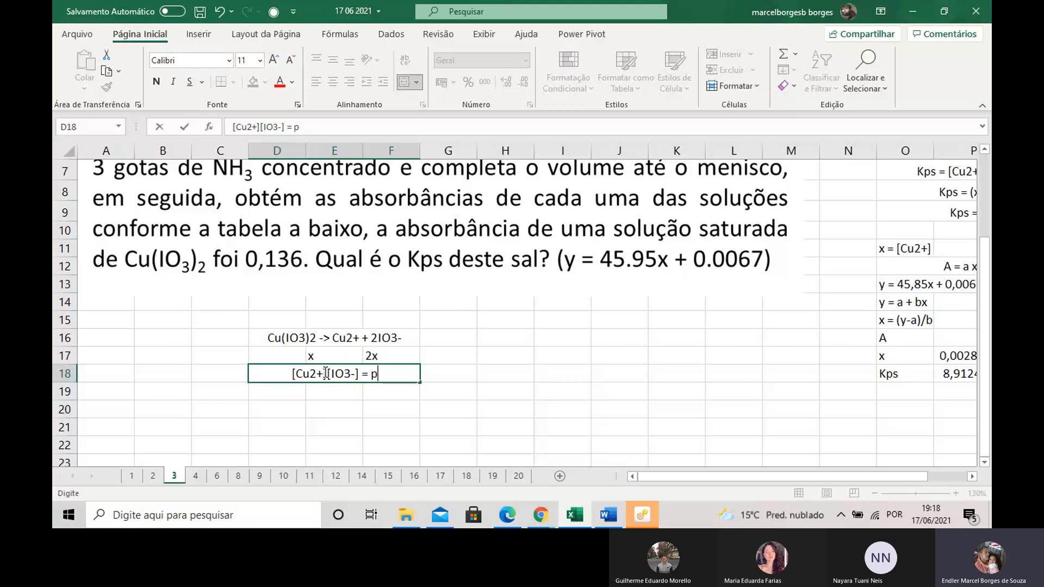
{"action": "key", "text": "BackSpace"}
{"action": "type", "text": "kp"}
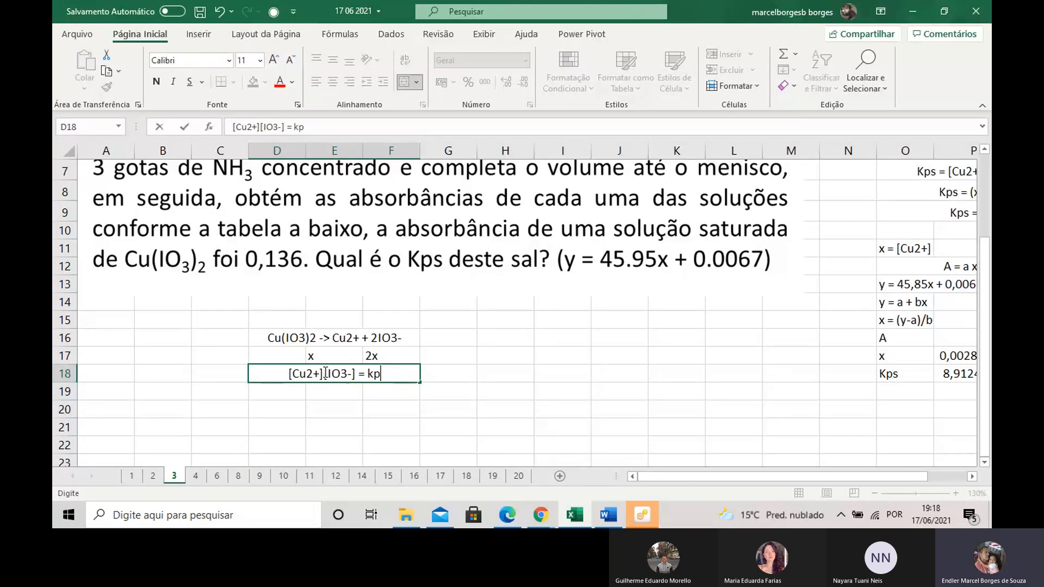
{"action": "type", "text": "s"}
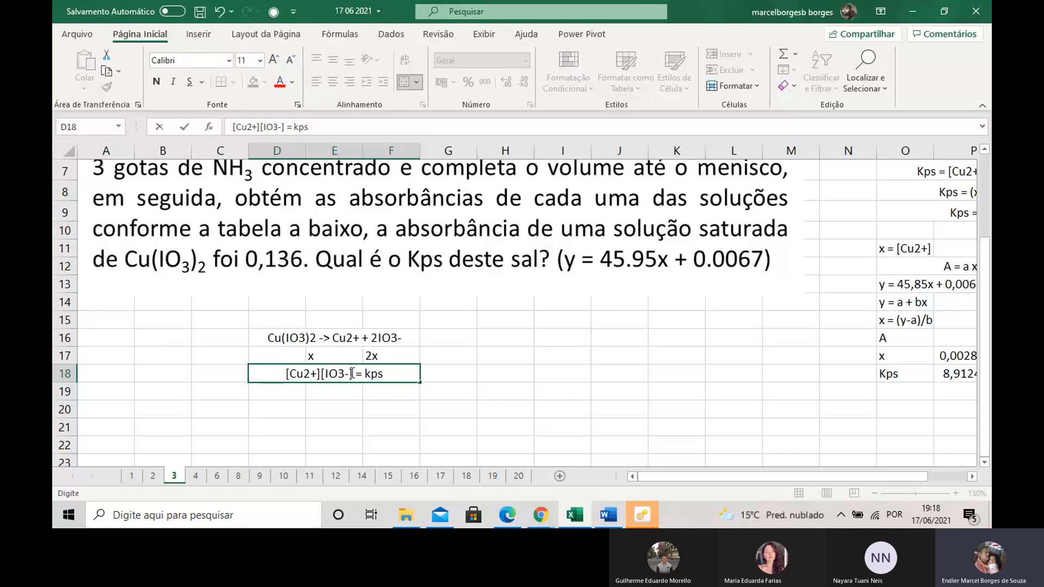
{"action": "left_click", "coordinate": [351, 373]}
{"action": "type", "text": "2"}
{"action": "left_click", "coordinate": [362, 411]}
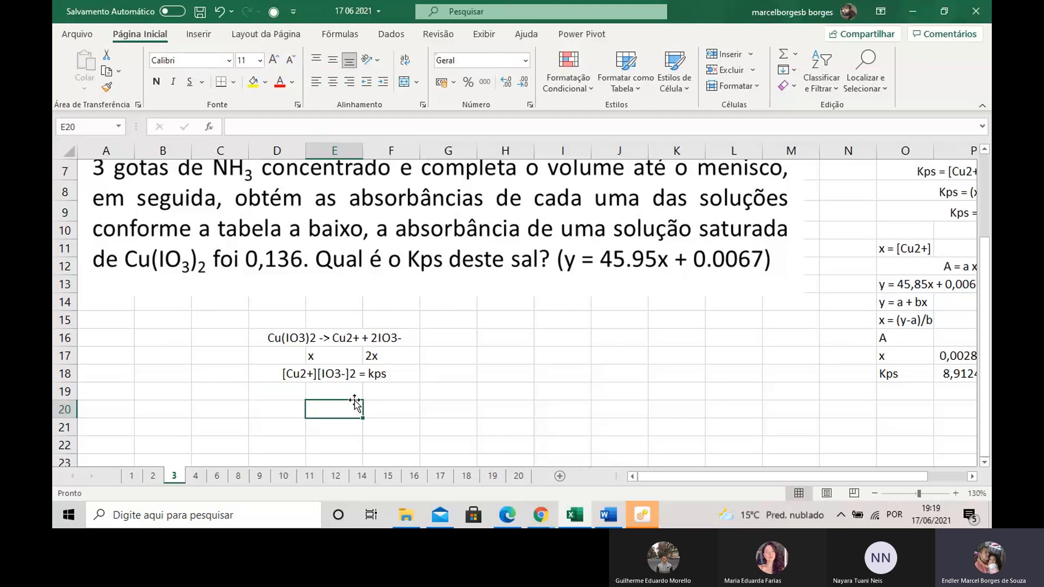
Enter the label Kps in cell E19, directly below the solubility product expression.
{"action": "left_click", "coordinate": [344, 373]}
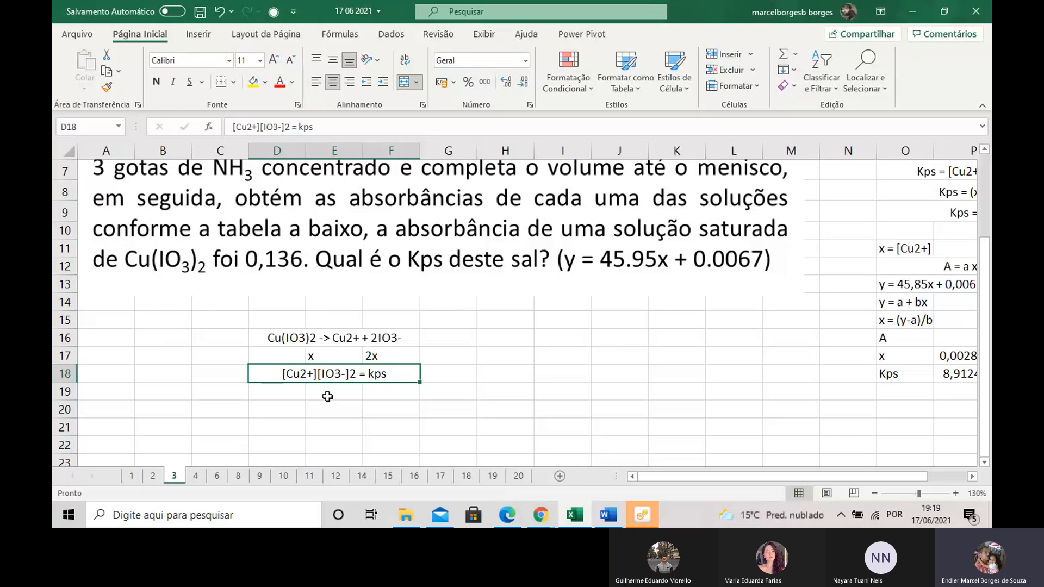
{"action": "left_click", "coordinate": [328, 395]}
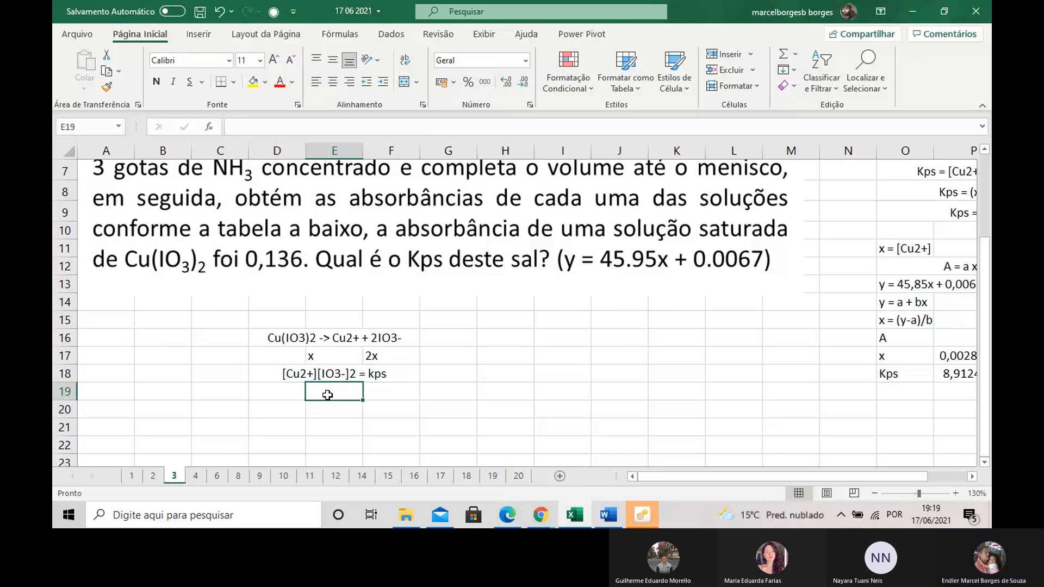
{"action": "type", "text": "Kps"}
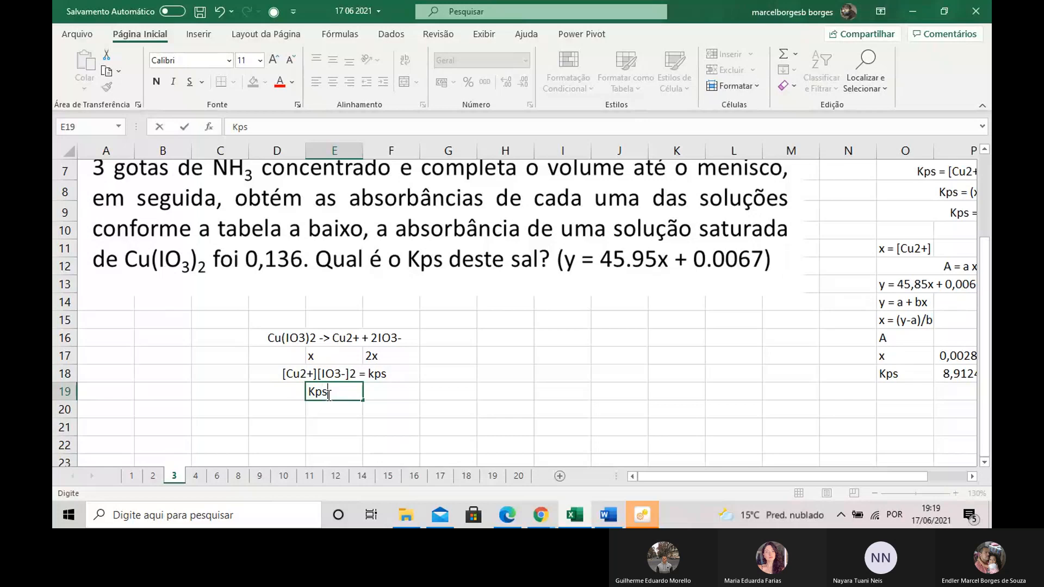
{"action": "left_click", "coordinate": [403, 393]}
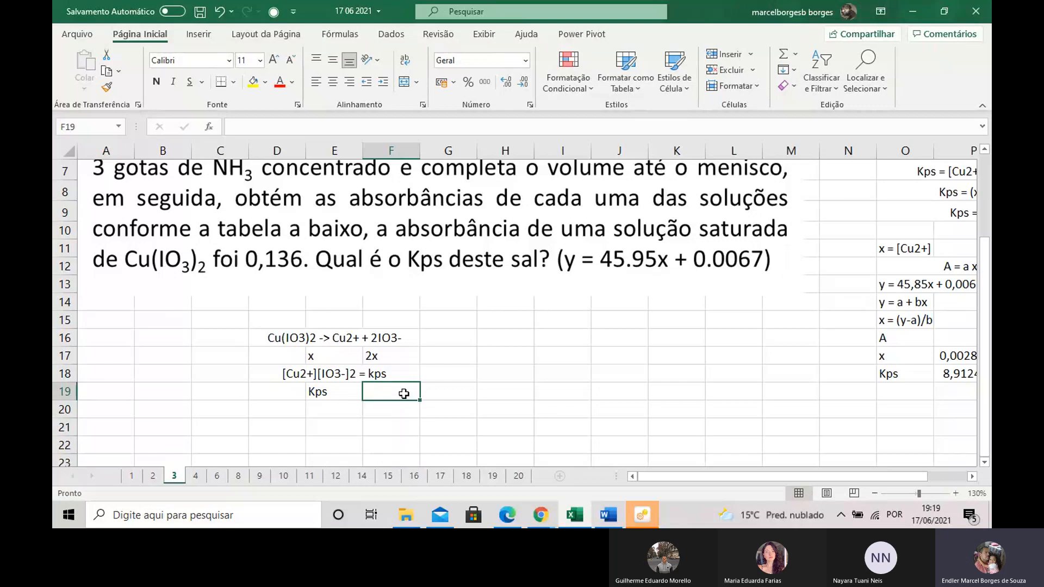
Enter the heading a in H16 and the calibration slope 45,95 from the problem statement in H17.
{"action": "left_click", "coordinate": [364, 375]}
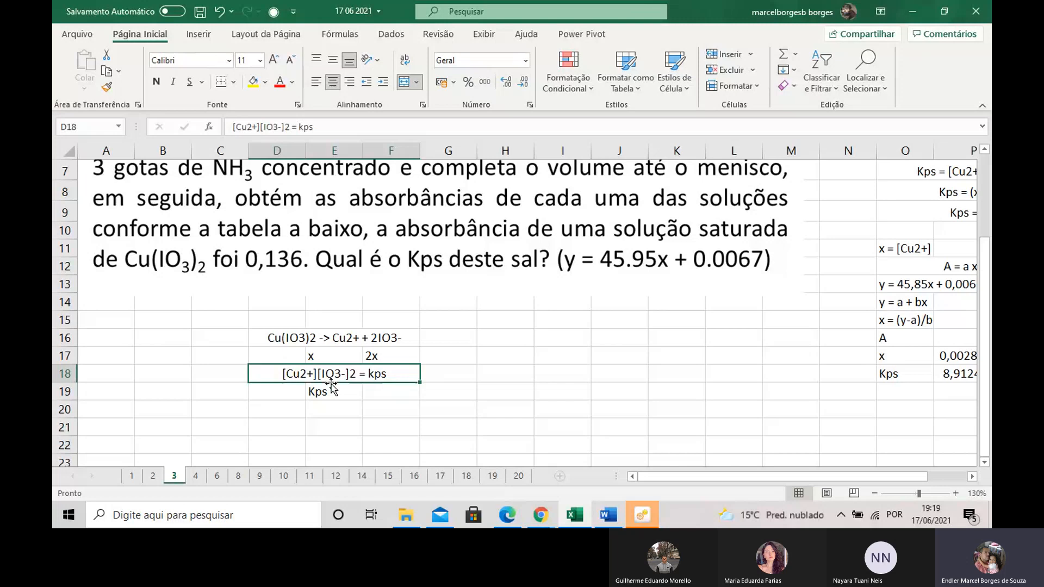
{"action": "scroll", "coordinate": [376, 348], "scroll_direction": "up", "scroll_amount": 1}
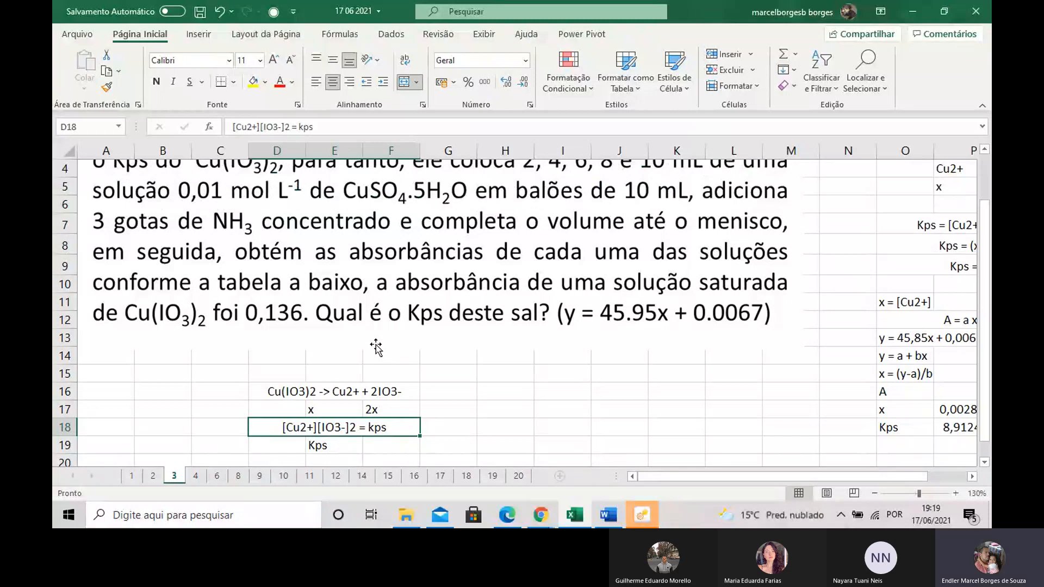
{"action": "scroll", "coordinate": [376, 346], "scroll_direction": "up", "scroll_amount": 1}
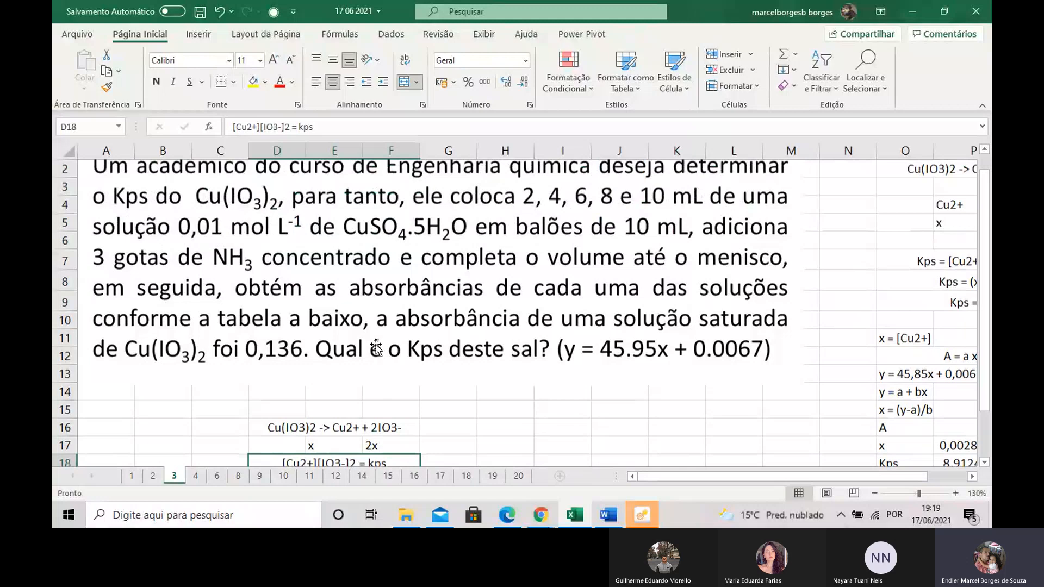
{"action": "scroll", "coordinate": [376, 347], "scroll_direction": "up", "scroll_amount": 1}
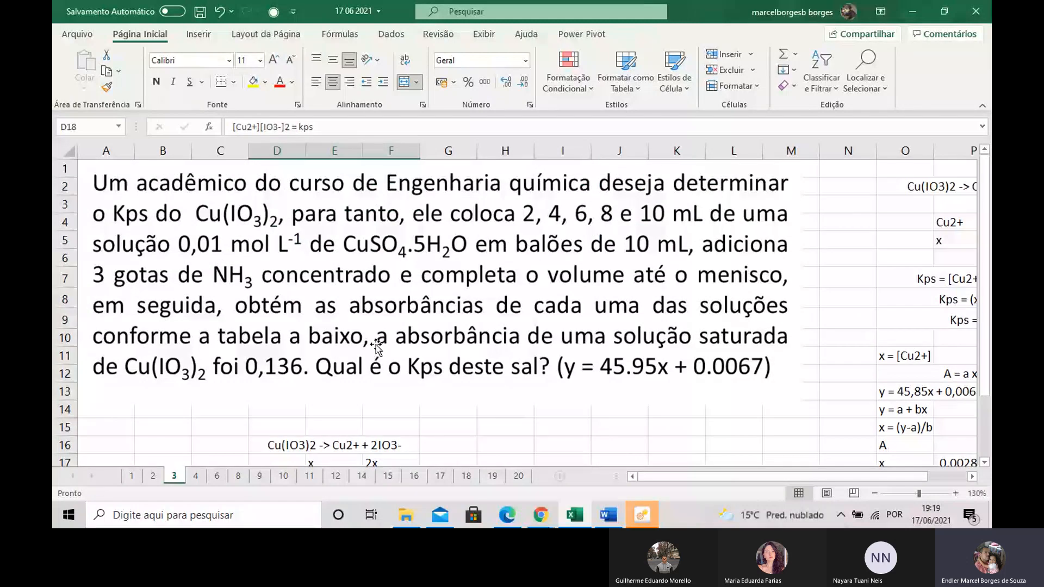
{"action": "scroll", "coordinate": [377, 345], "scroll_direction": "down", "scroll_amount": 1}
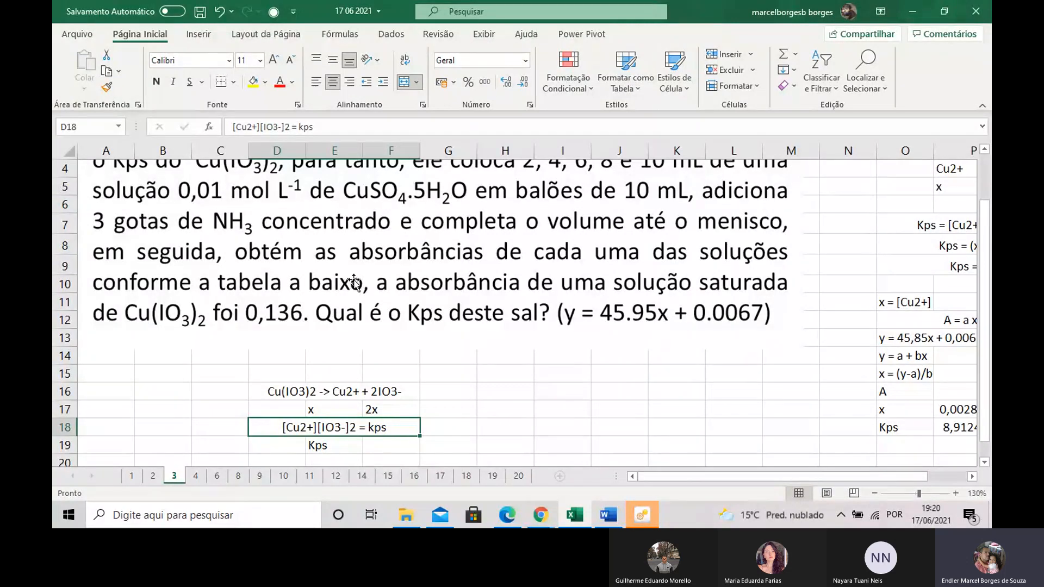
{"action": "left_click", "coordinate": [506, 404]}
{"action": "left_click", "coordinate": [507, 397]}
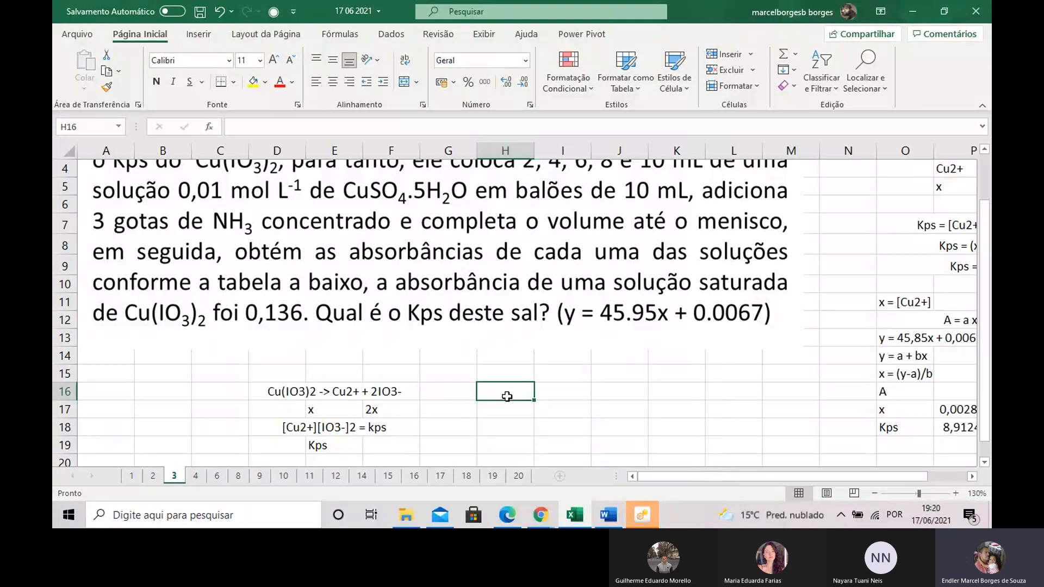
{"action": "type", "text": "a"}
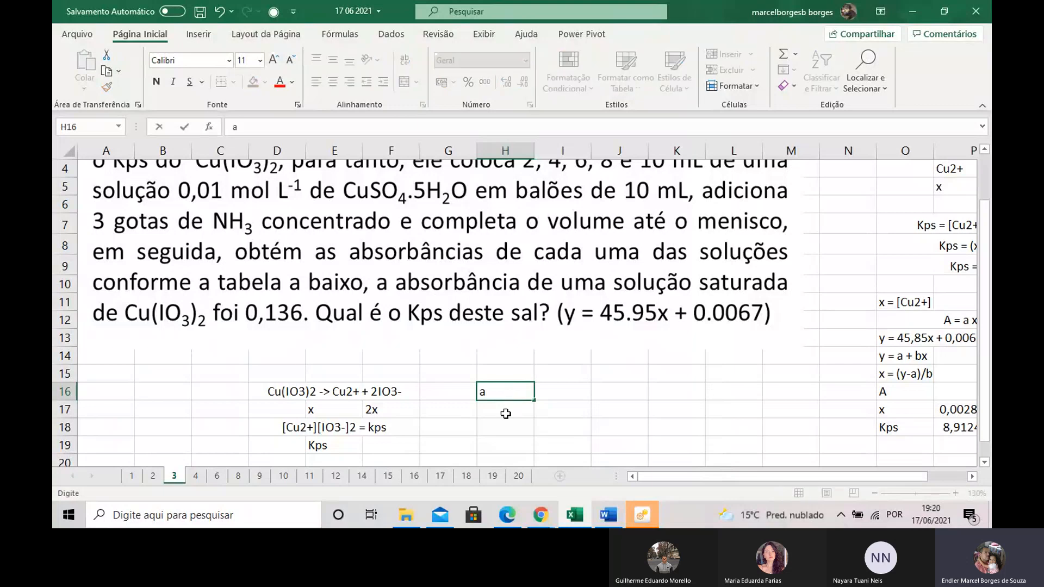
{"action": "left_click", "coordinate": [506, 414]}
{"action": "type", "text": "4"}
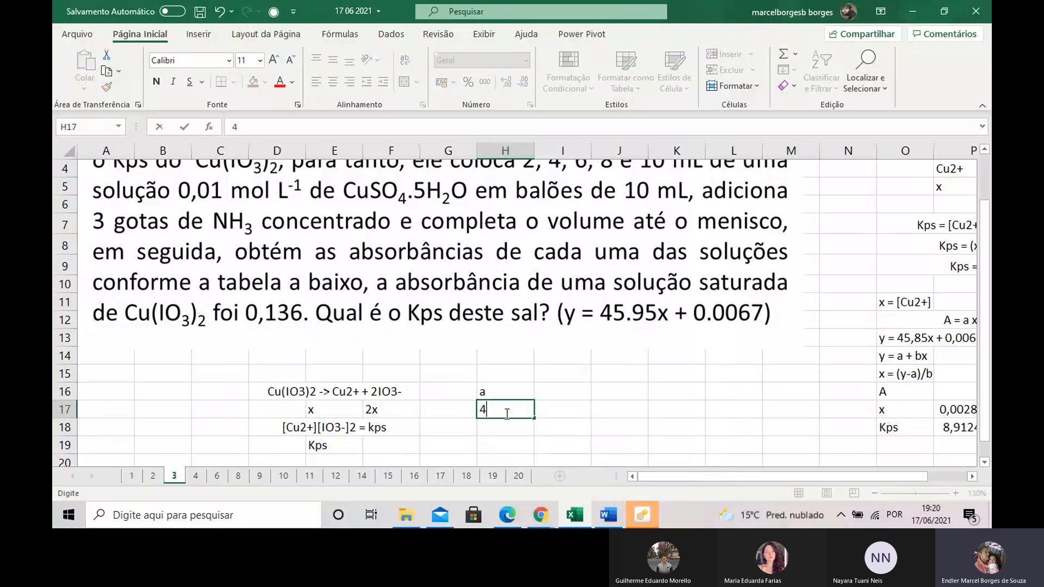
{"action": "type", "text": "5,95"}
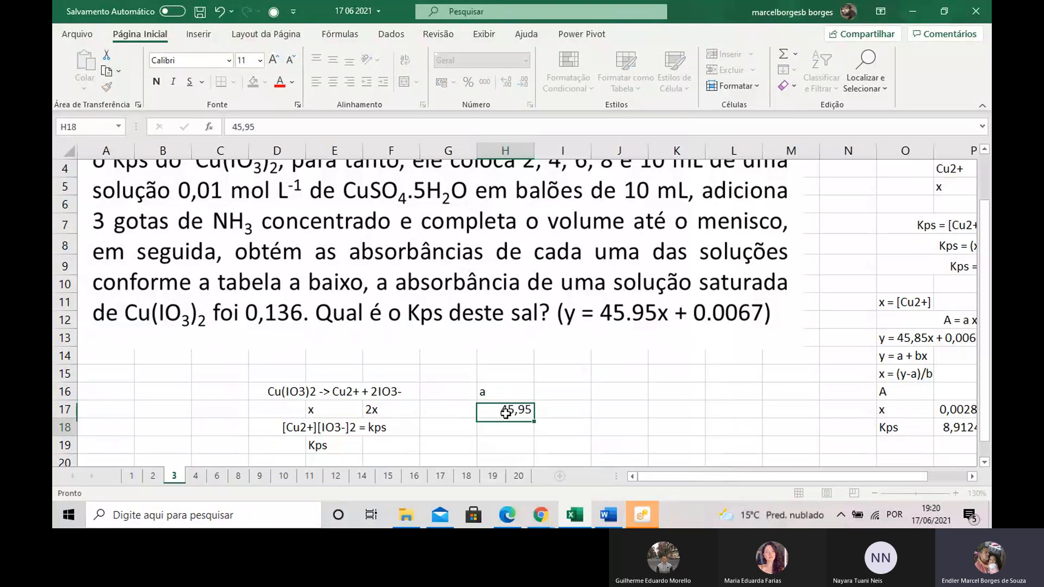
{"action": "key", "text": "Return"}
Enter the heading b in I16 and the calibration intercept 0,0067 in I17.
{"action": "left_click", "coordinate": [569, 387]}
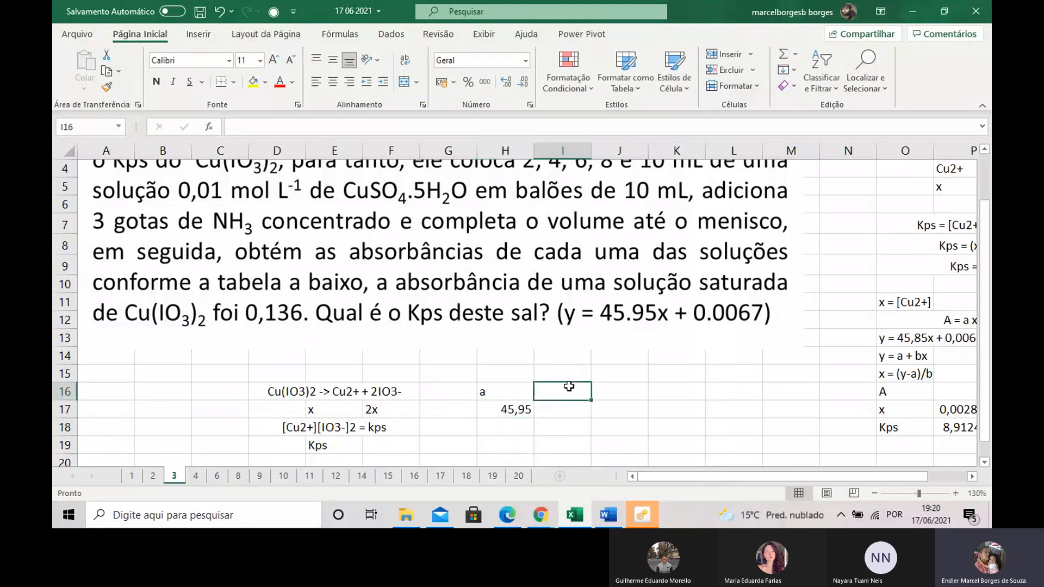
{"action": "type", "text": "b"}
{"action": "left_click", "coordinate": [566, 415]}
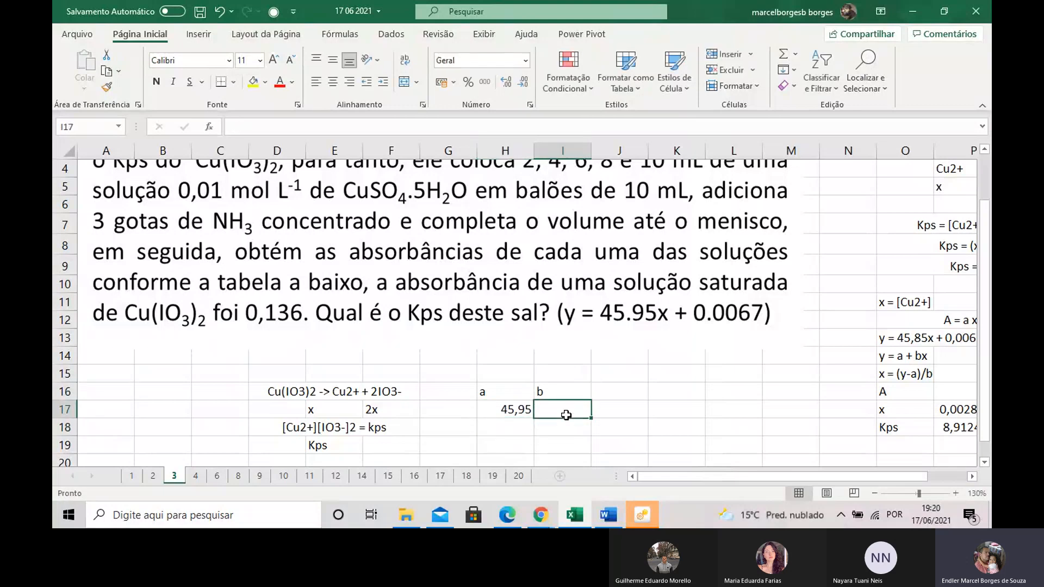
{"action": "type", "text": "0,00"}
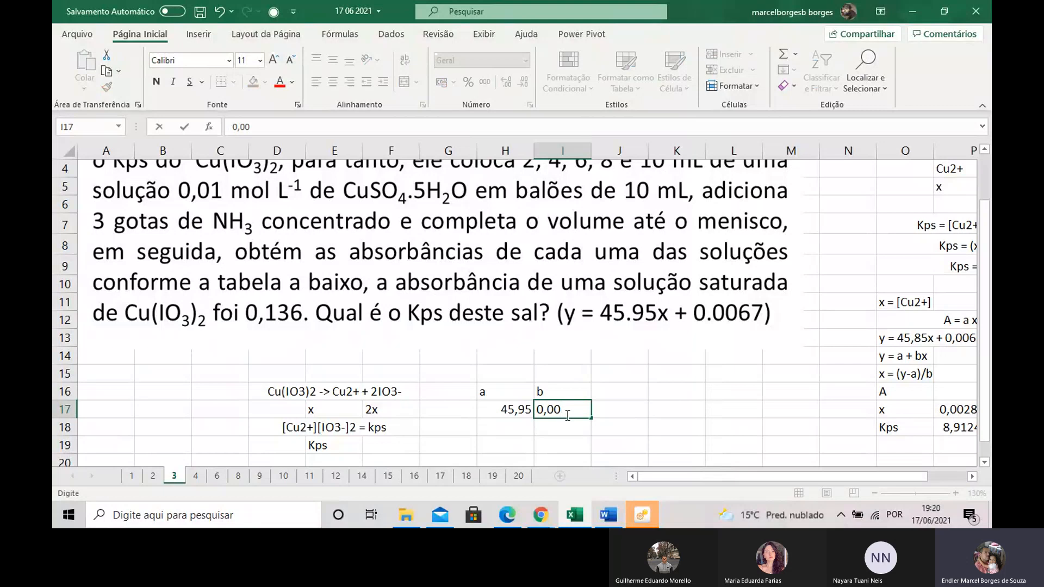
{"action": "type", "text": "67"}
{"action": "left_click", "coordinate": [660, 375]}
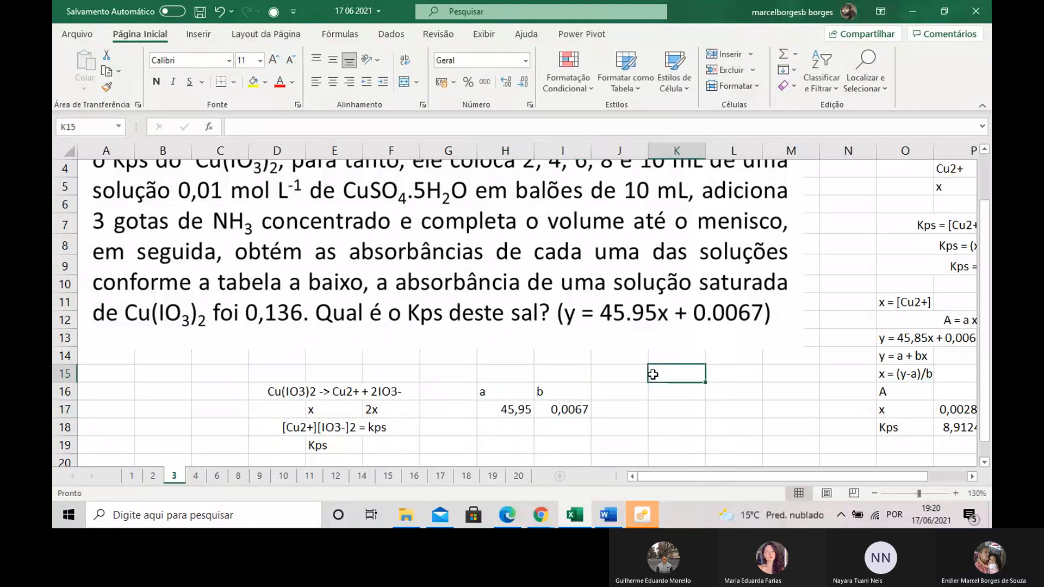
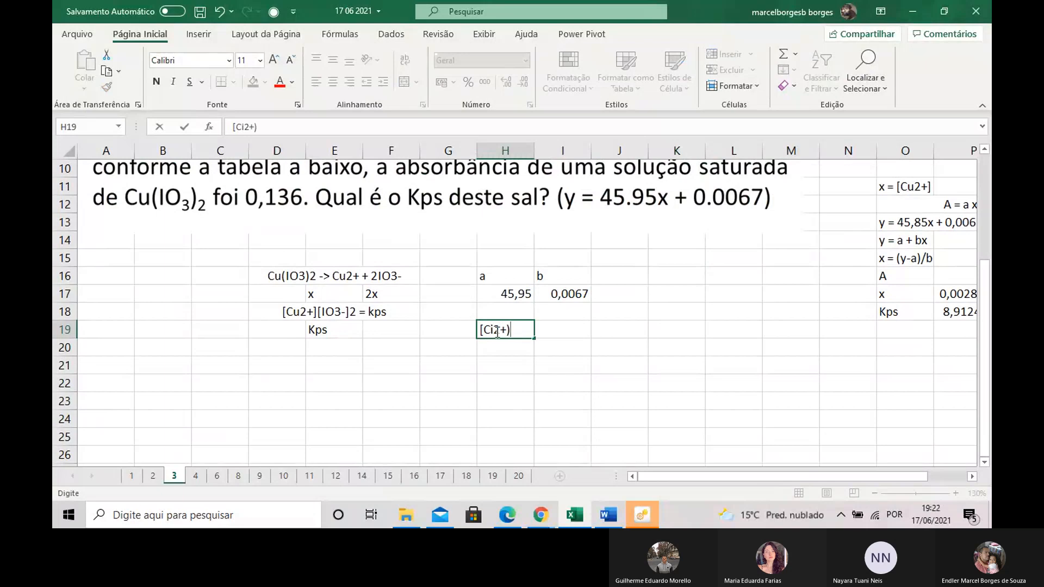
Correct the copper concentration label in H19 so it reads [Cu2+)].
{"action": "left_click_drag", "start_coordinate": [492, 331], "coordinate": [495, 330]}
{"action": "type", "text": "u"}
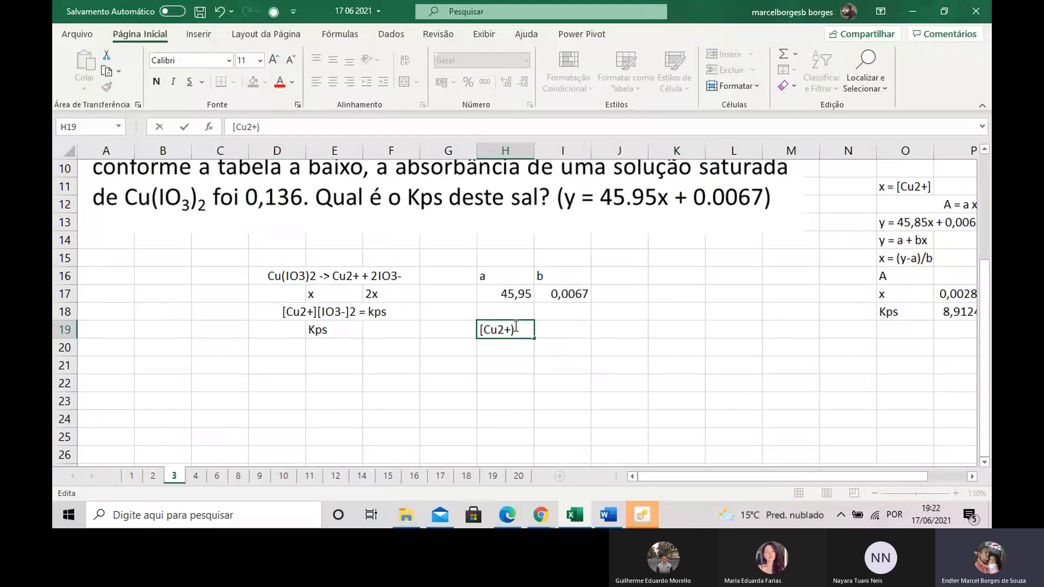
{"action": "left_click", "coordinate": [515, 328]}
{"action": "type", "text": "]"}
{"action": "left_click", "coordinate": [570, 332]}
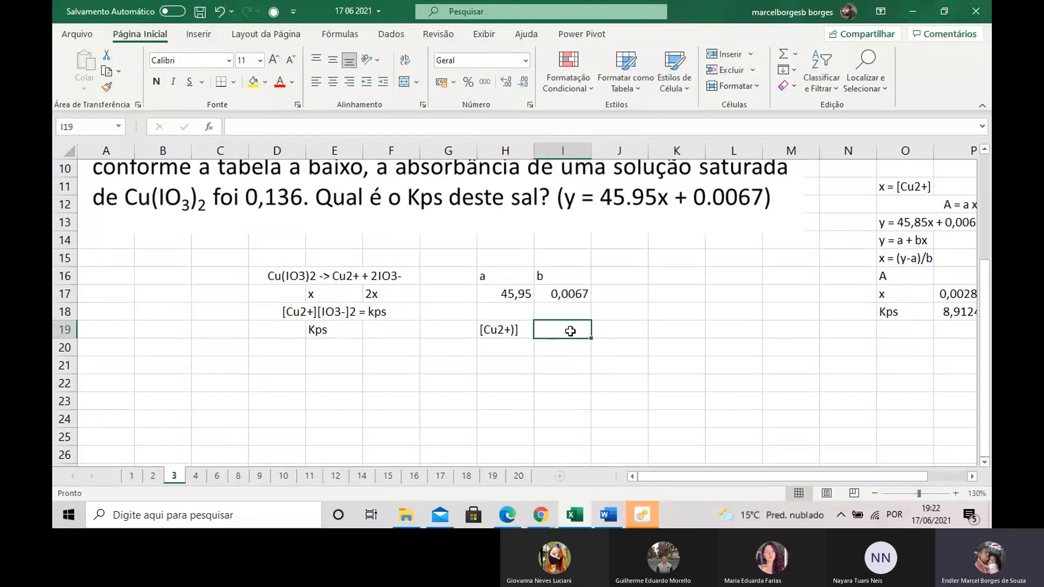
Examine the line equation in O14 and its rearranged form for x in O15.
{"action": "scroll", "coordinate": [570, 332], "scroll_direction": "up", "scroll_amount": 1}
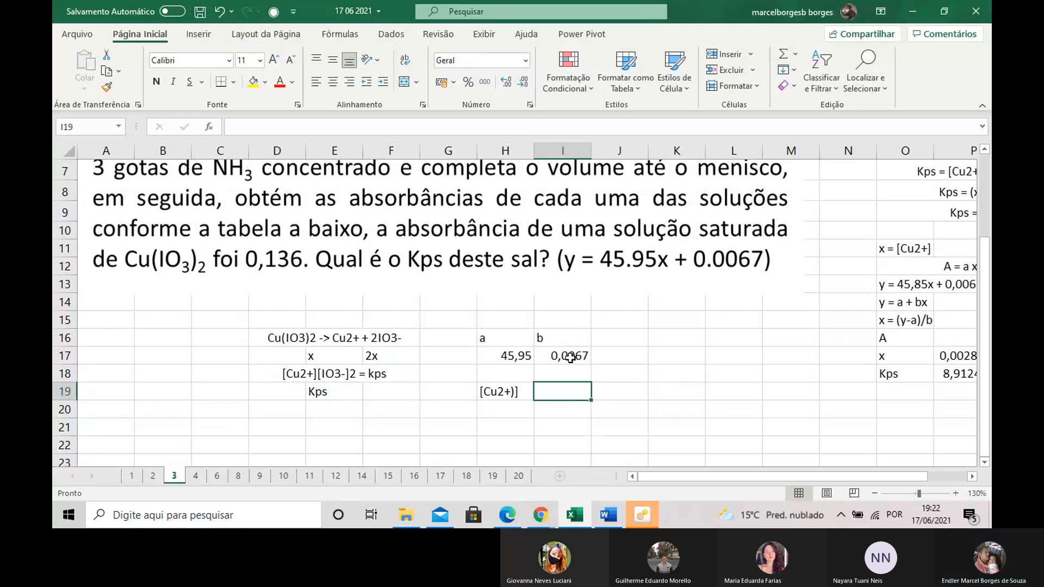
{"action": "left_click_drag", "start_coordinate": [633, 342], "coordinate": [694, 341]}
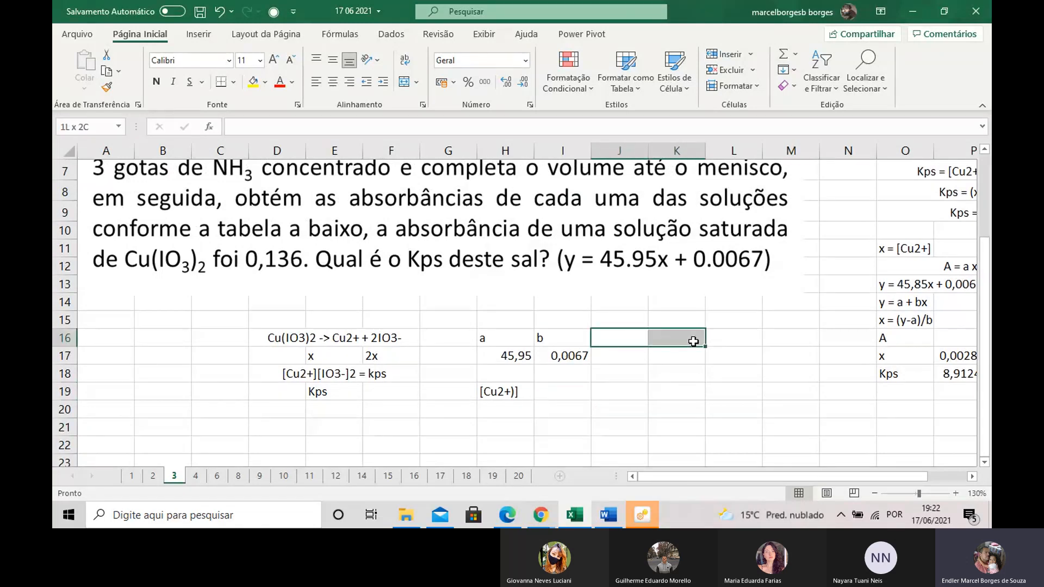
{"action": "left_click", "coordinate": [921, 322]}
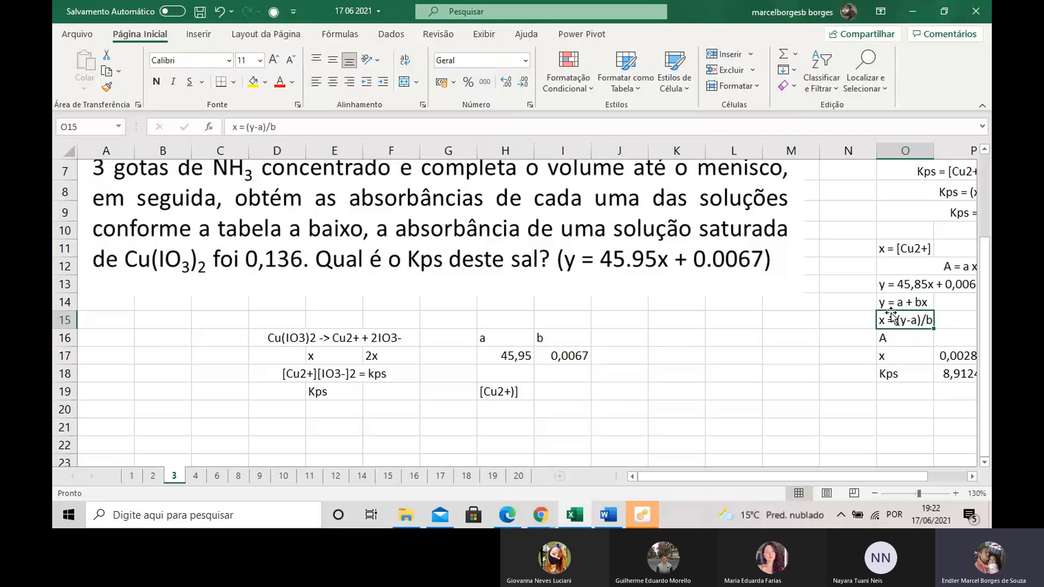
{"action": "left_click", "coordinate": [910, 305]}
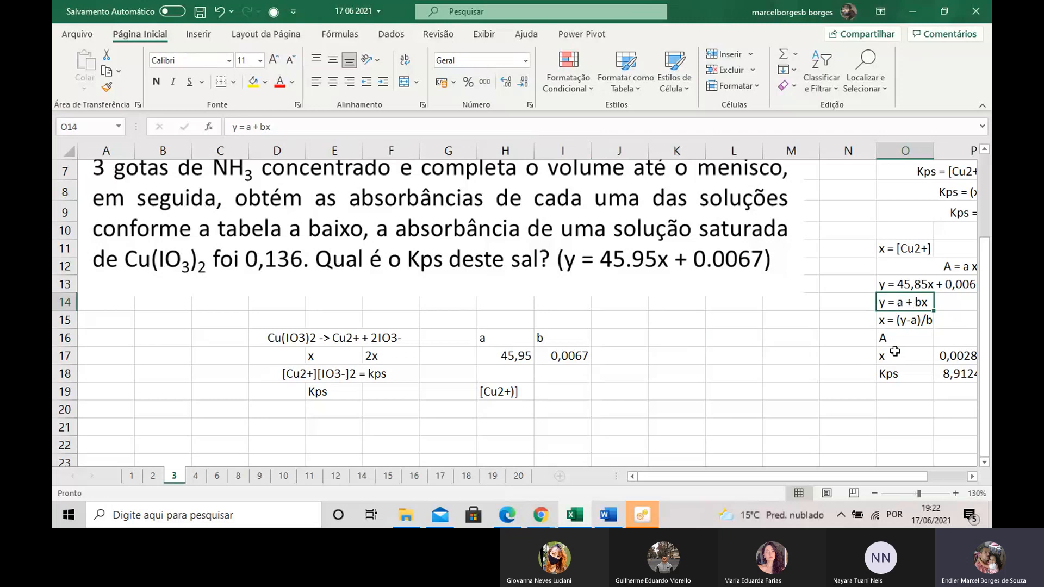
{"action": "left_click", "coordinate": [900, 317]}
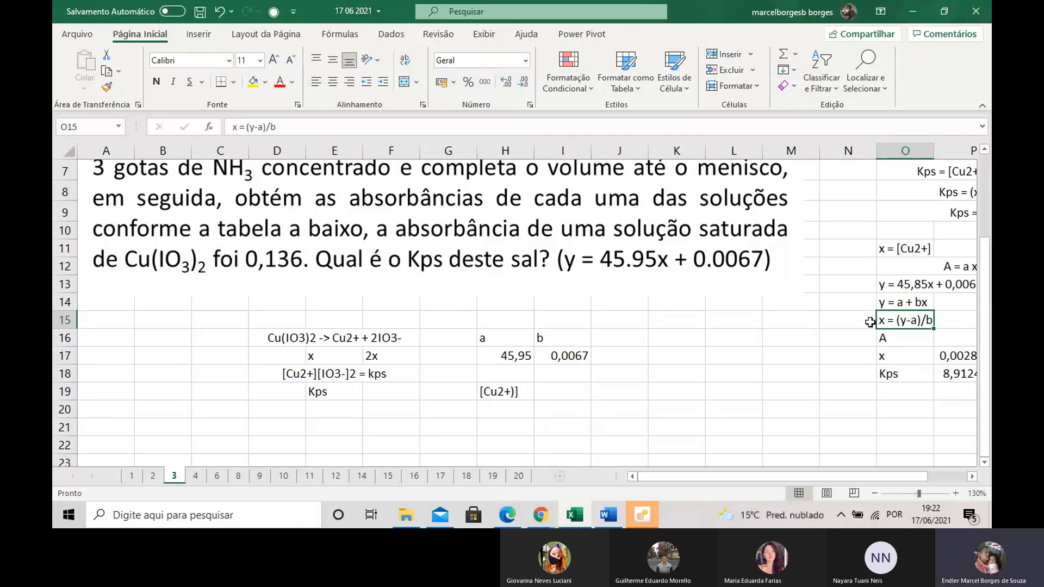
Merge cells H18 and I18 and enter the line equation text y = ax \ in the merged cell.
{"action": "left_click", "coordinate": [520, 391]}
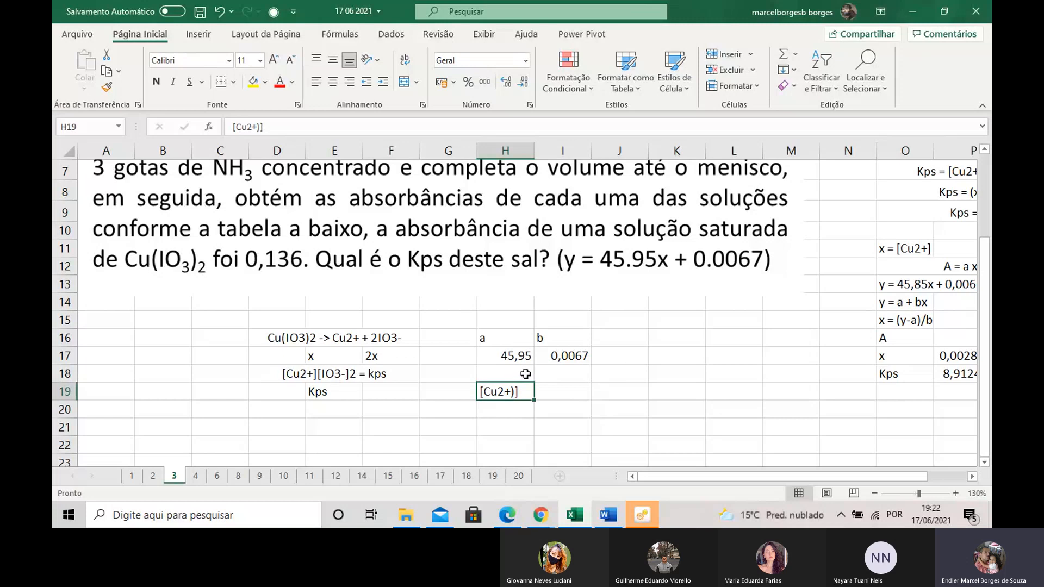
{"action": "left_click_drag", "start_coordinate": [524, 375], "coordinate": [555, 372]}
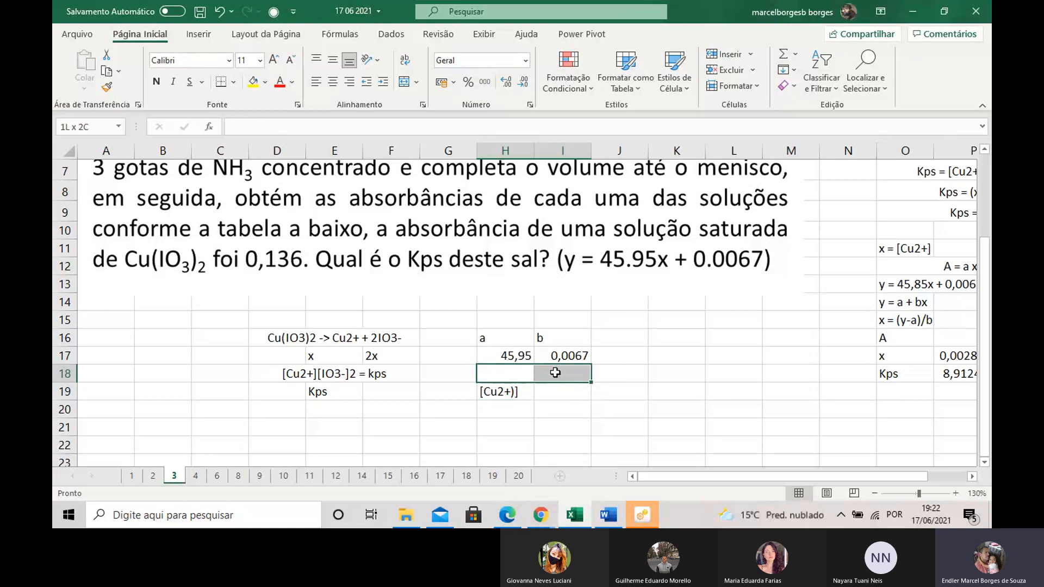
{"action": "left_click", "coordinate": [404, 82]}
{"action": "double_click", "coordinate": [493, 377]}
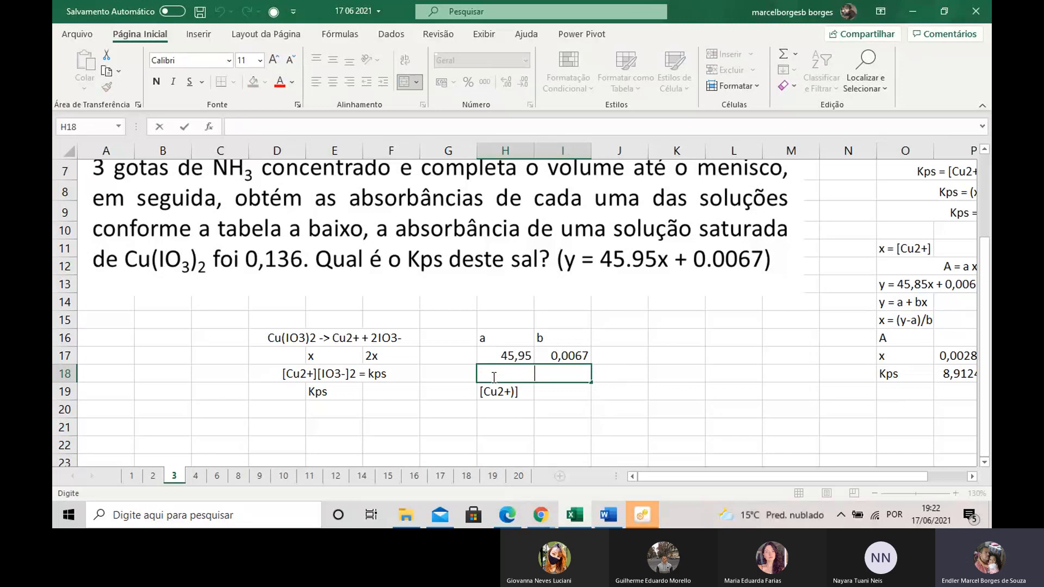
{"action": "type", "text": "y = ax"}
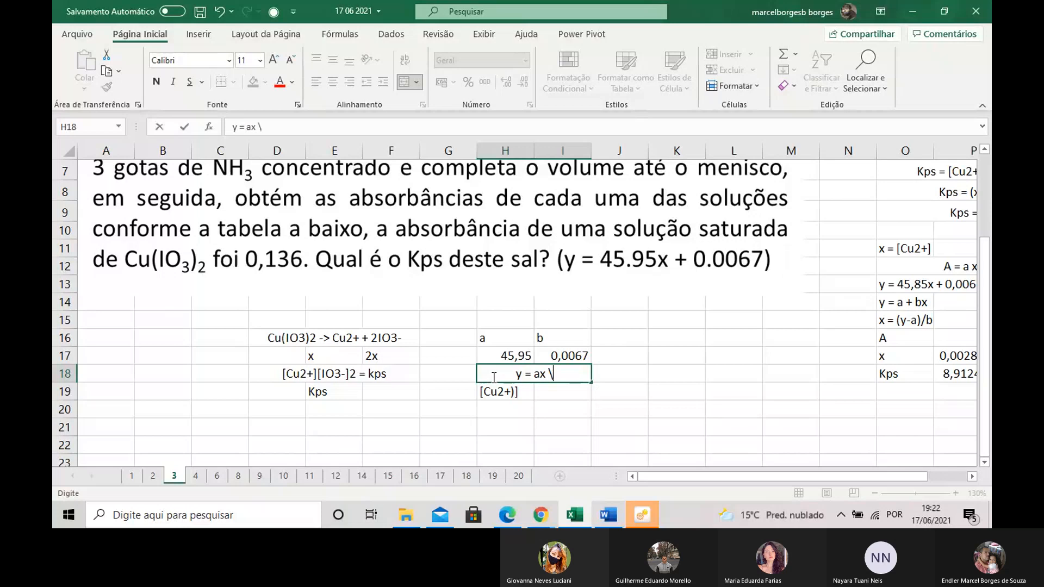
{"action": "type", "text": " \\+"}
{"action": "key", "text": "BackSpace"}
{"action": "key", "text": "Num_Lock"}
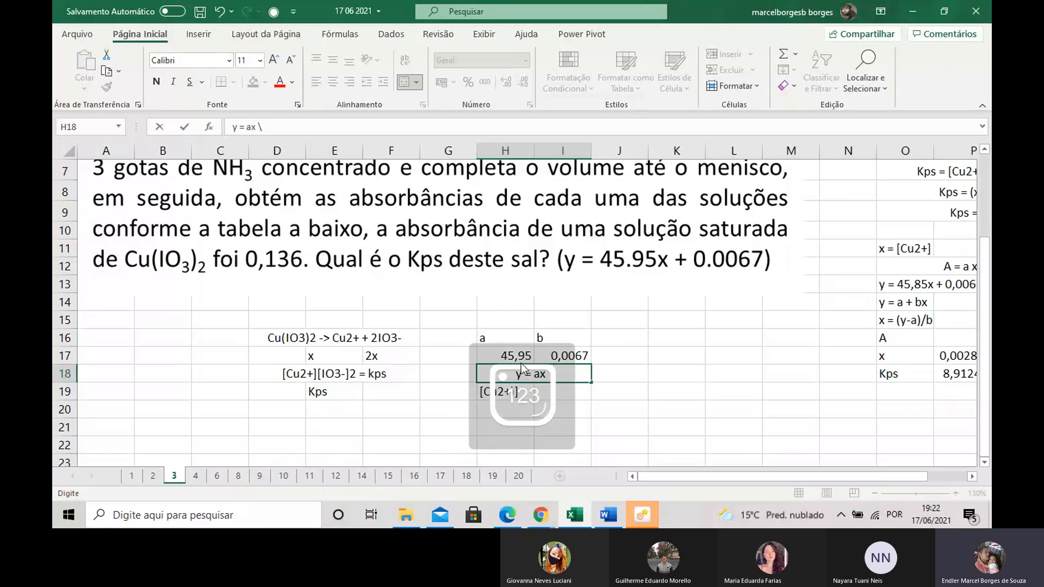
{"action": "left_click", "coordinate": [679, 321]}
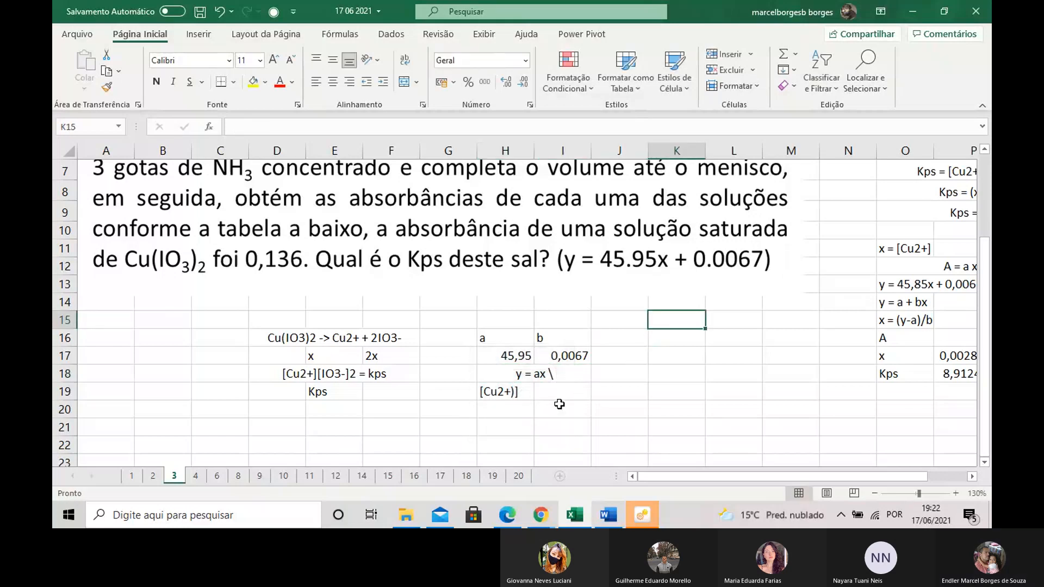
Remove the stray parenthesis from the label in H19 so it reads [Cu2+].
{"action": "left_click", "coordinate": [573, 395]}
{"action": "left_click", "coordinate": [515, 393]}
{"action": "double_click", "coordinate": [515, 393]}
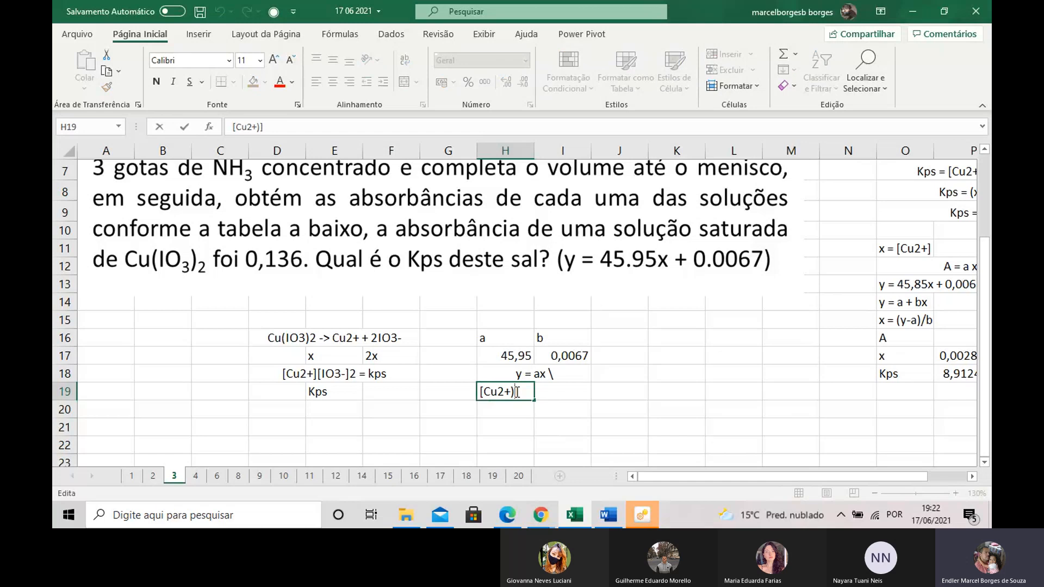
{"action": "key", "text": "BackSpace"}
{"action": "key", "text": "Return"}
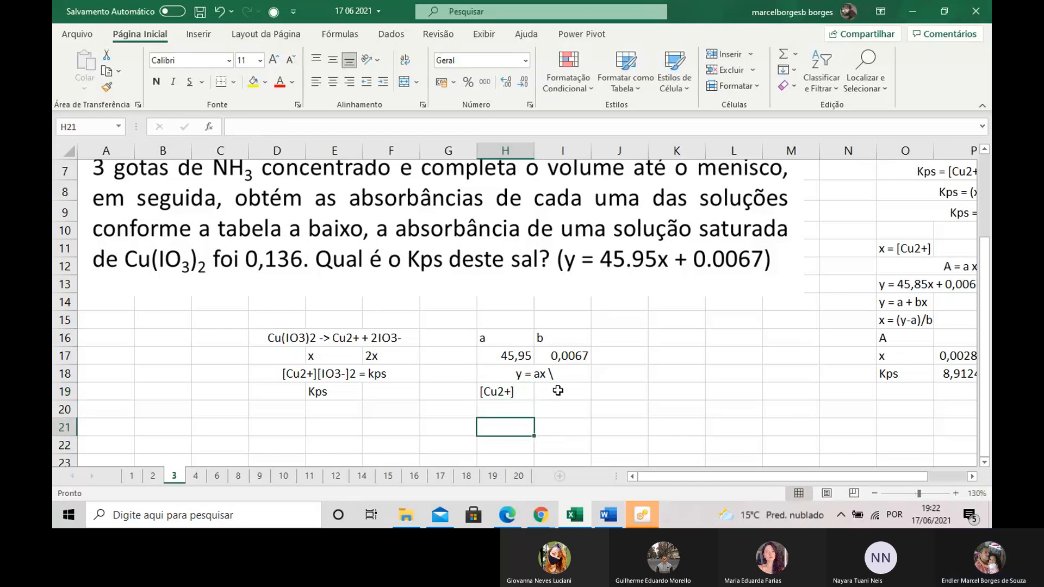
Calculate the copper concentration in I19 with the formula =(0,136-0,0067)/45,95.
{"action": "left_click", "coordinate": [558, 391]}
{"action": "type", "text": "="}
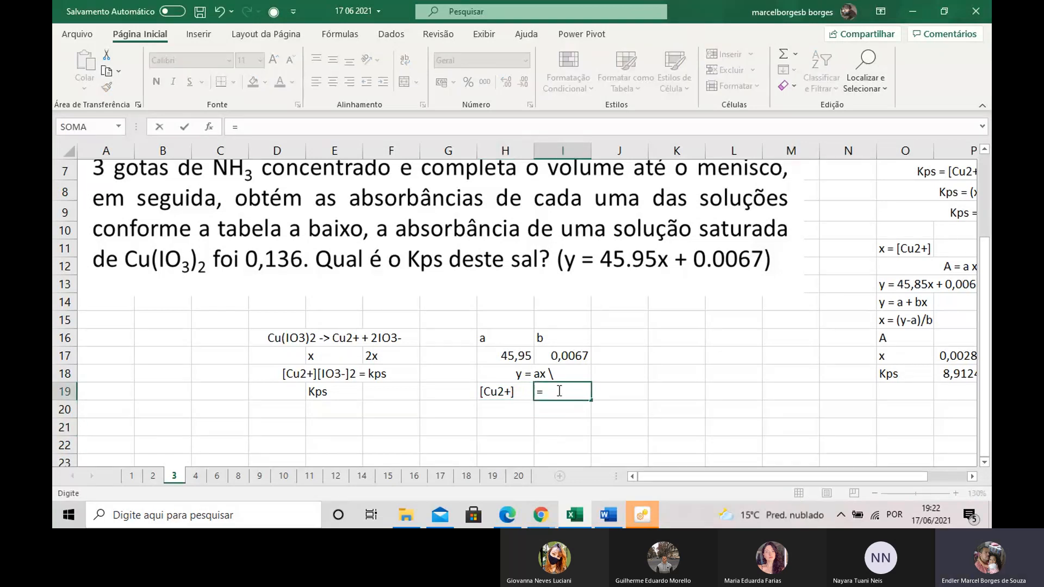
{"action": "type", "text": "0,136-"}
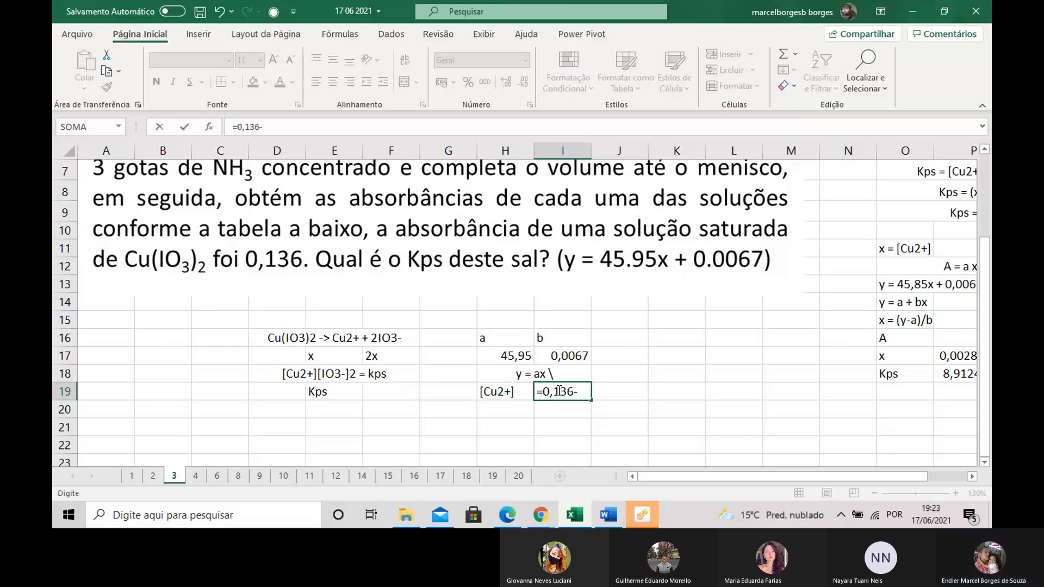
{"action": "type", "text": "0,00"}
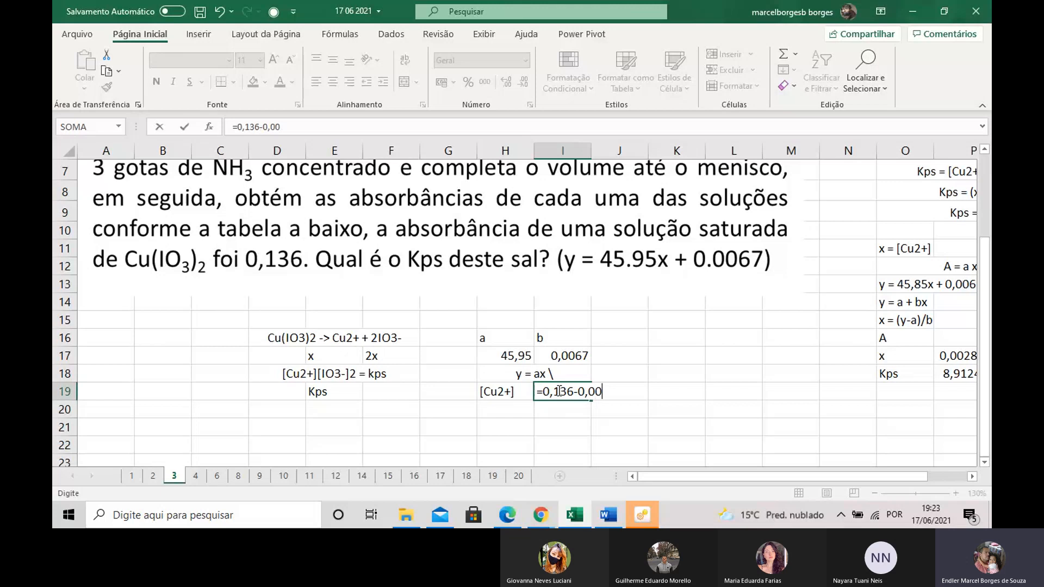
{"action": "type", "text": "67)"}
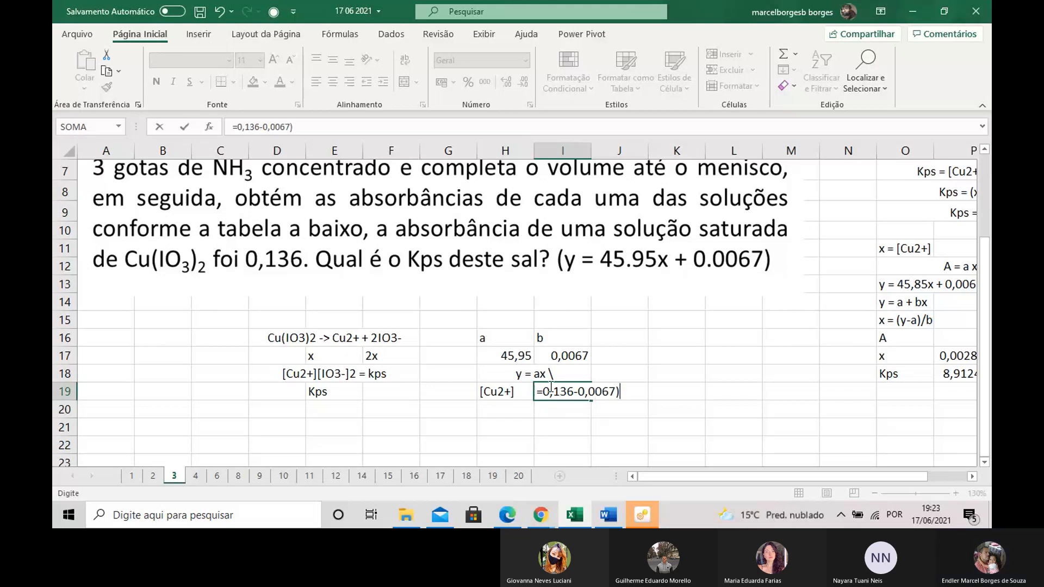
{"action": "left_click", "coordinate": [546, 387]}
{"action": "type", "text": "("}
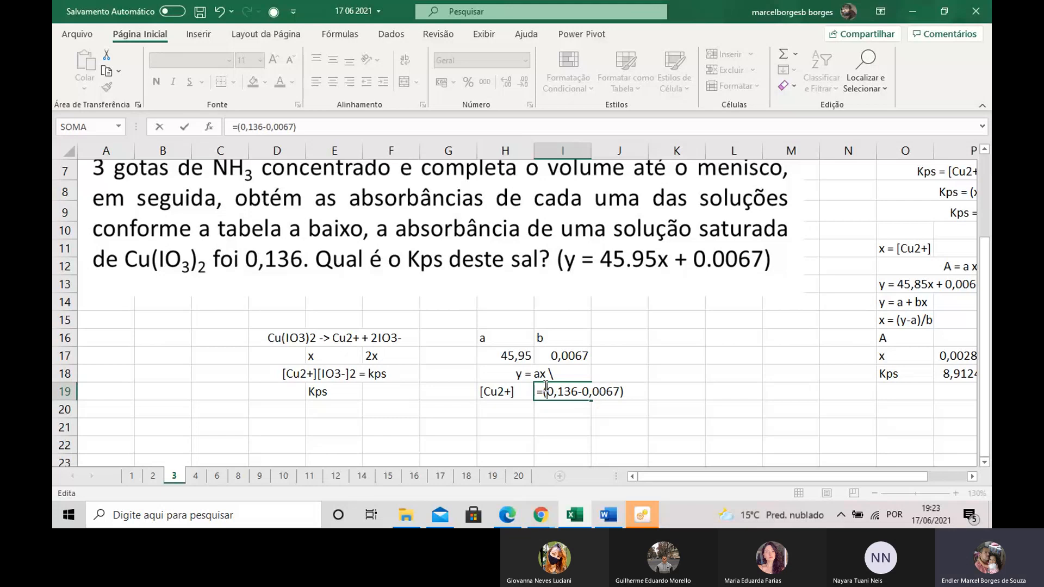
{"action": "left_click", "coordinate": [633, 396]}
{"action": "type", "text": "/45,95"}
{"action": "key", "text": "Return"}
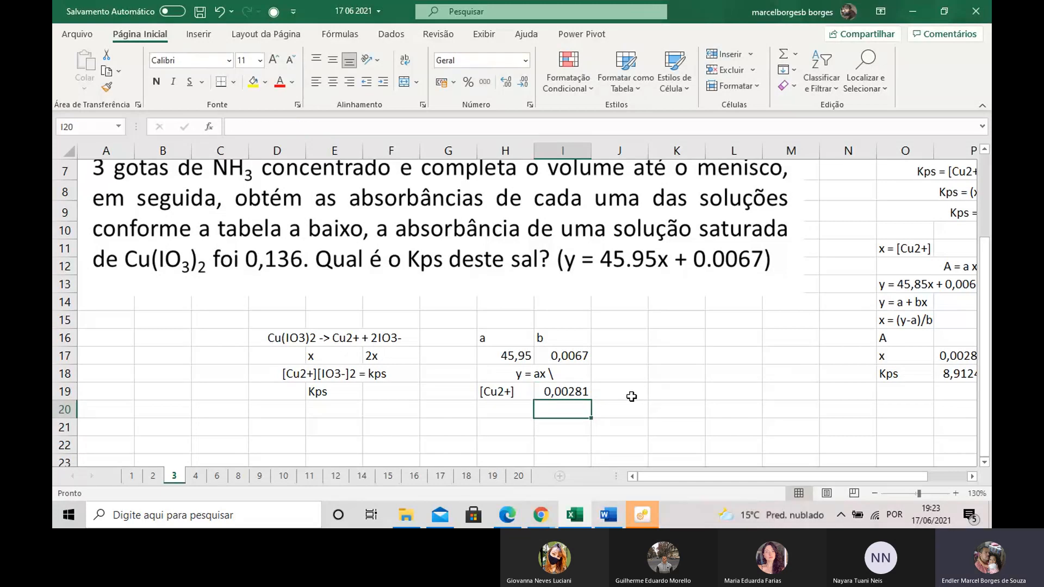
Enter the label Kps in D20 and write the formula =(I19)*(I19^2) in E20.
{"action": "left_click", "coordinate": [287, 410]}
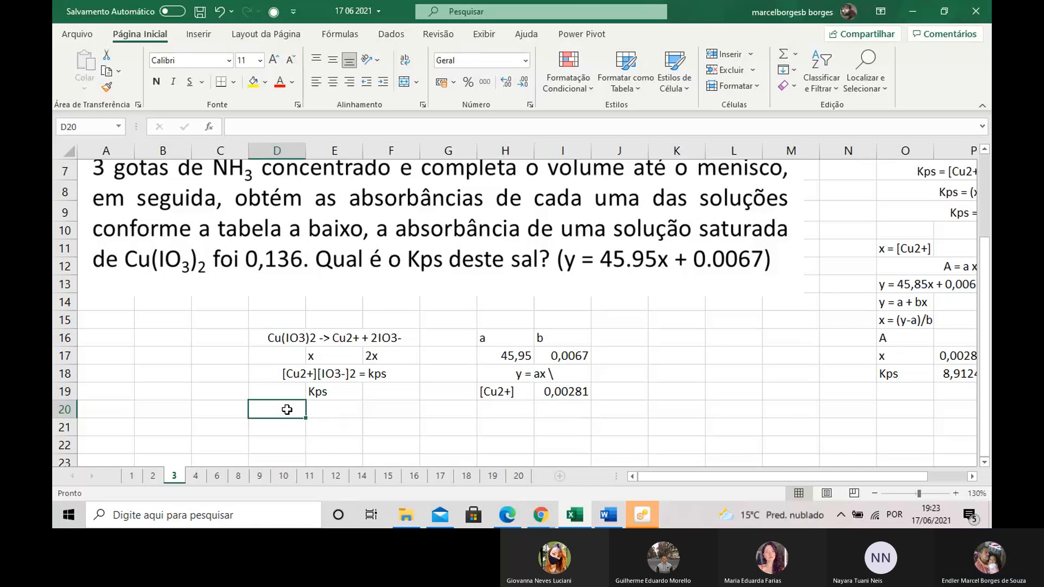
{"action": "type", "text": "Kps"}
{"action": "left_click", "coordinate": [337, 410]}
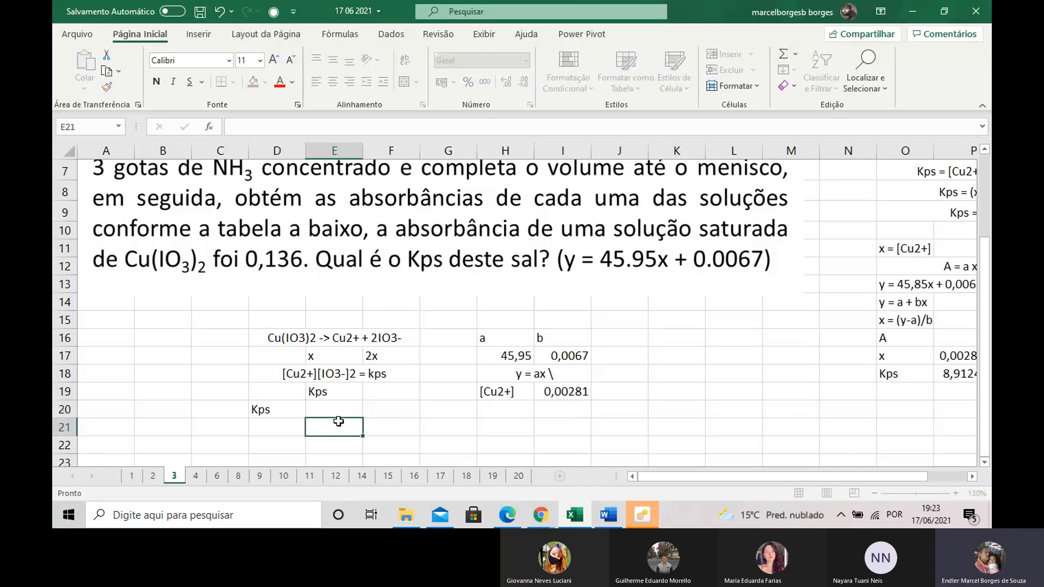
{"action": "type", "text": "=("}
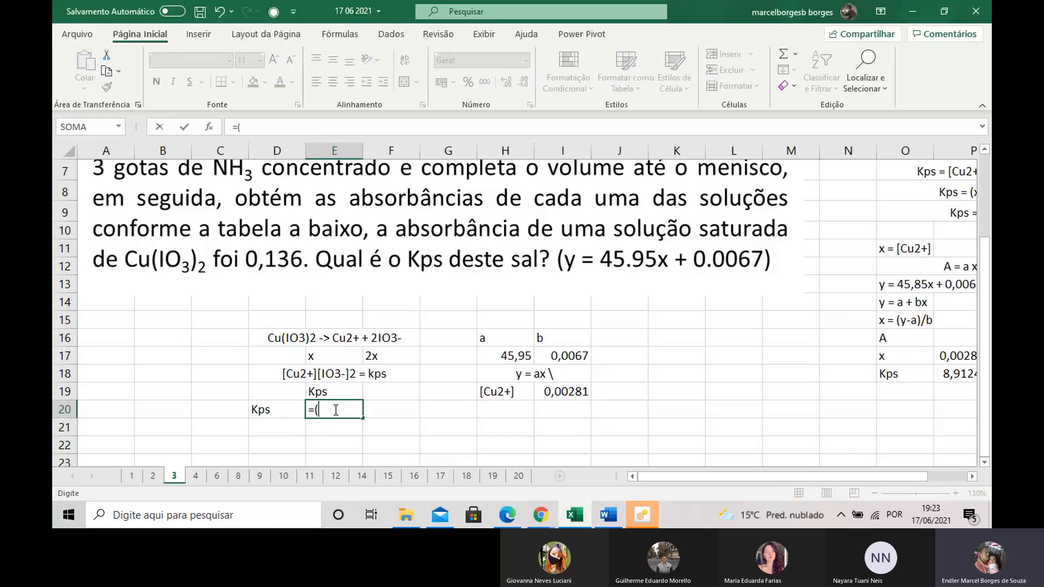
{"action": "left_click", "coordinate": [571, 393]}
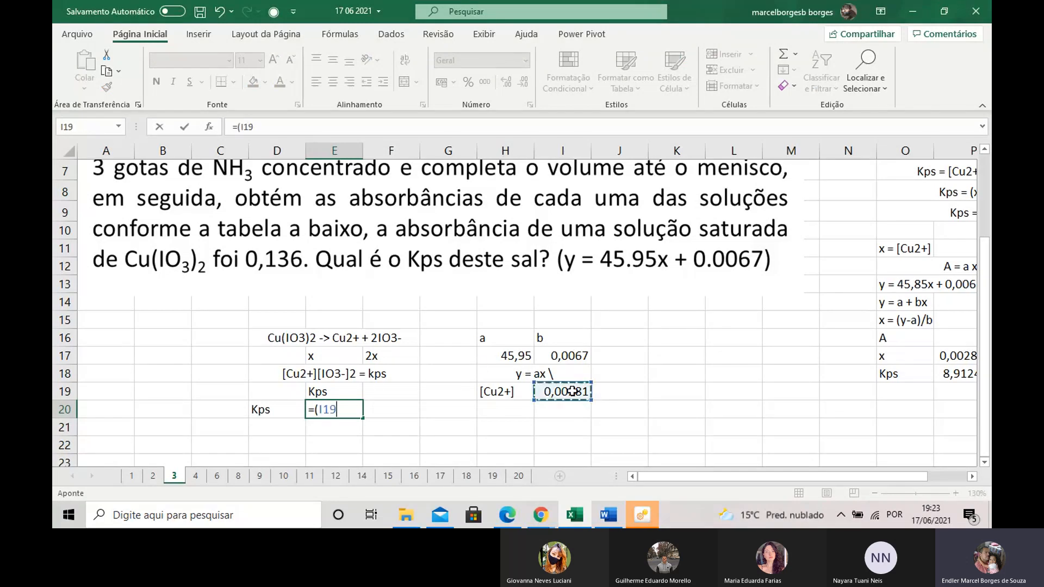
{"action": "type", "text": ")*("}
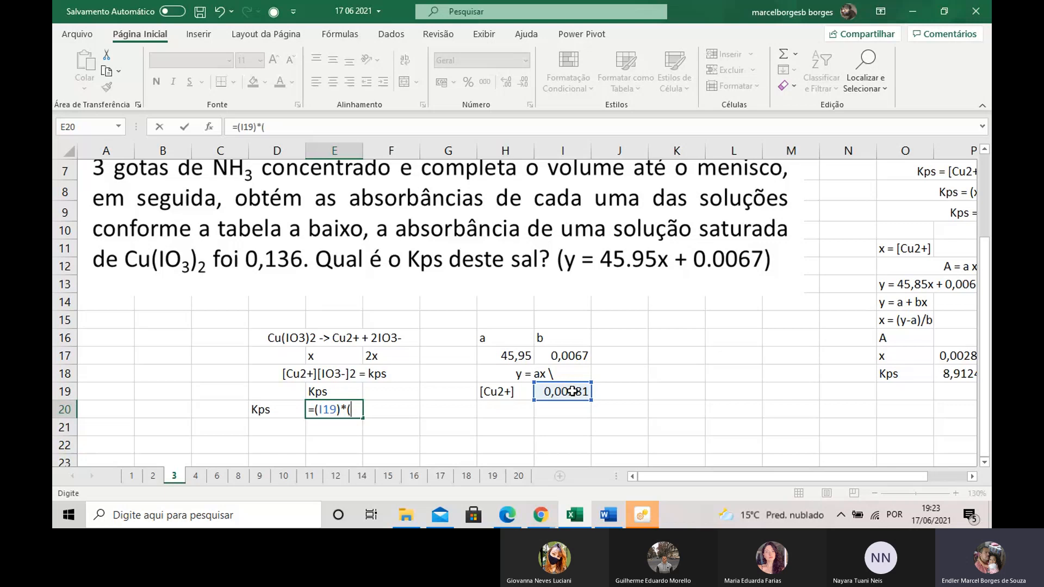
{"action": "left_click", "coordinate": [572, 391]}
{"action": "type", "text": "^2"}
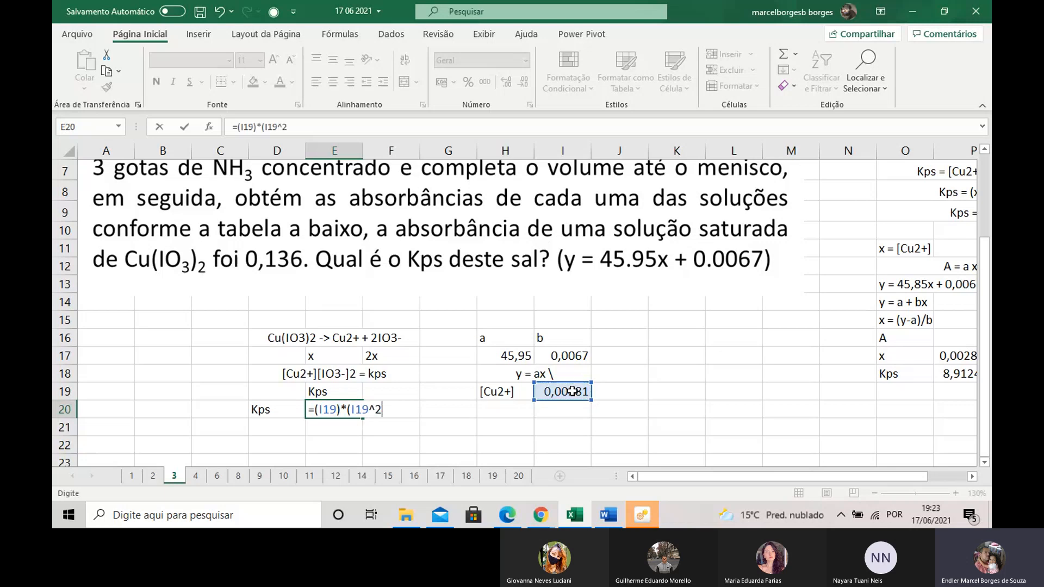
{"action": "type", "text": ")"}
Complete the Kps formula in E20 as =(I19)*(4*(I19^2)) and highlight the cell with a yellow fill.
{"action": "left_click", "coordinate": [351, 409]}
{"action": "type", "text": "4*"}
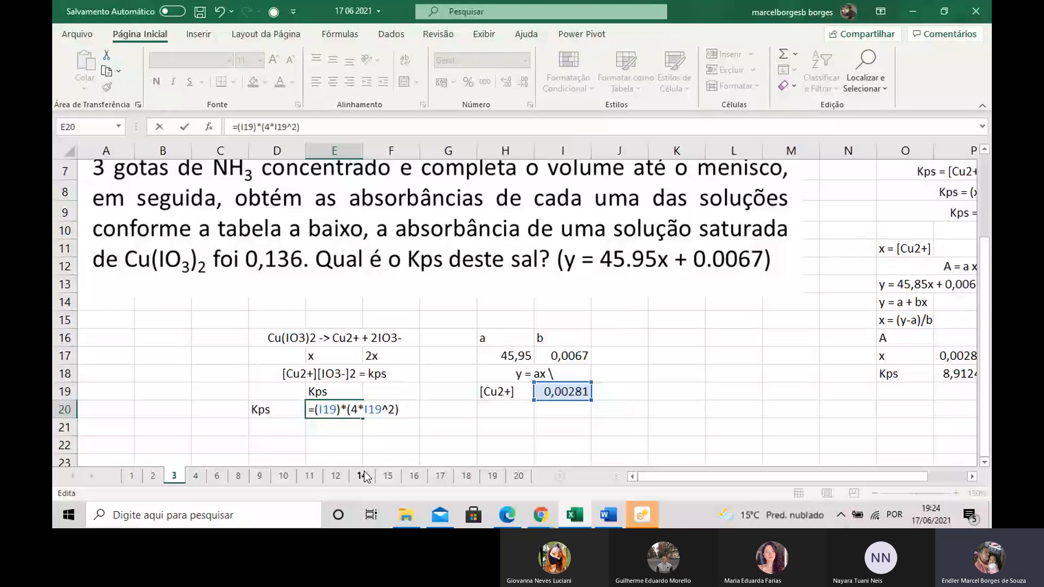
{"action": "type", "text": "(I19"}
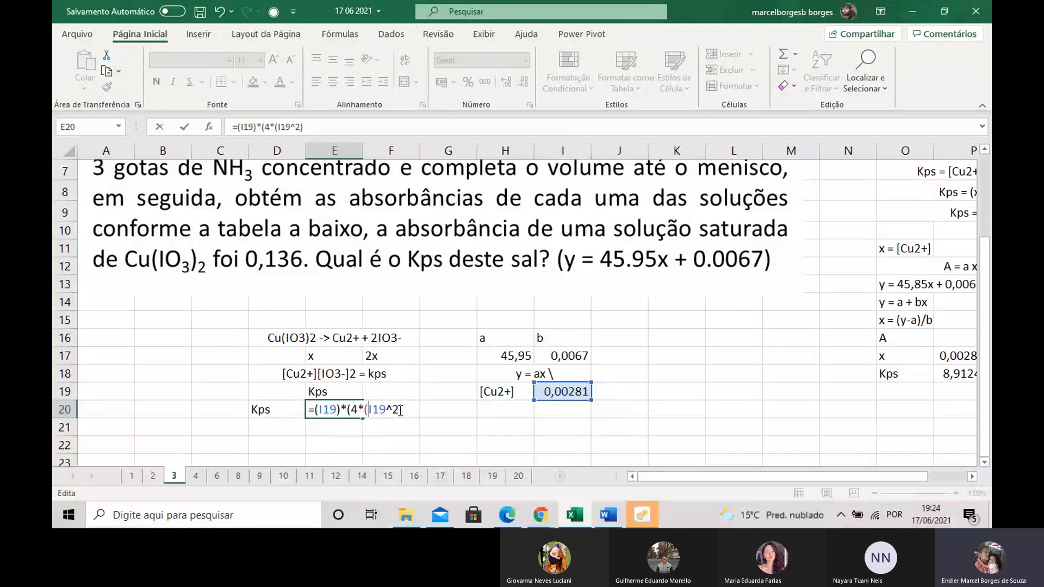
{"action": "type", "text": ")"}
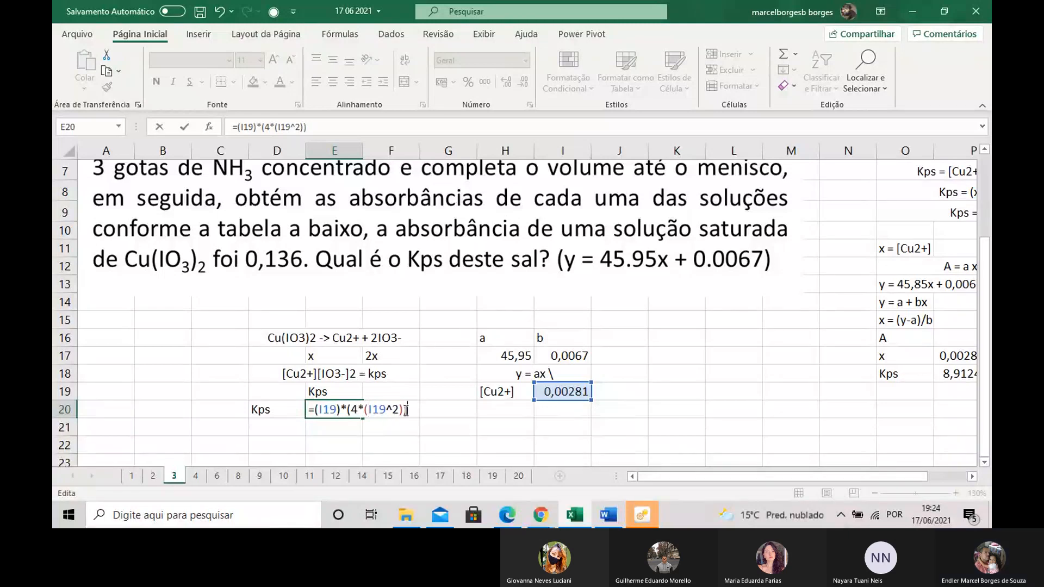
{"action": "key", "text": "Return"}
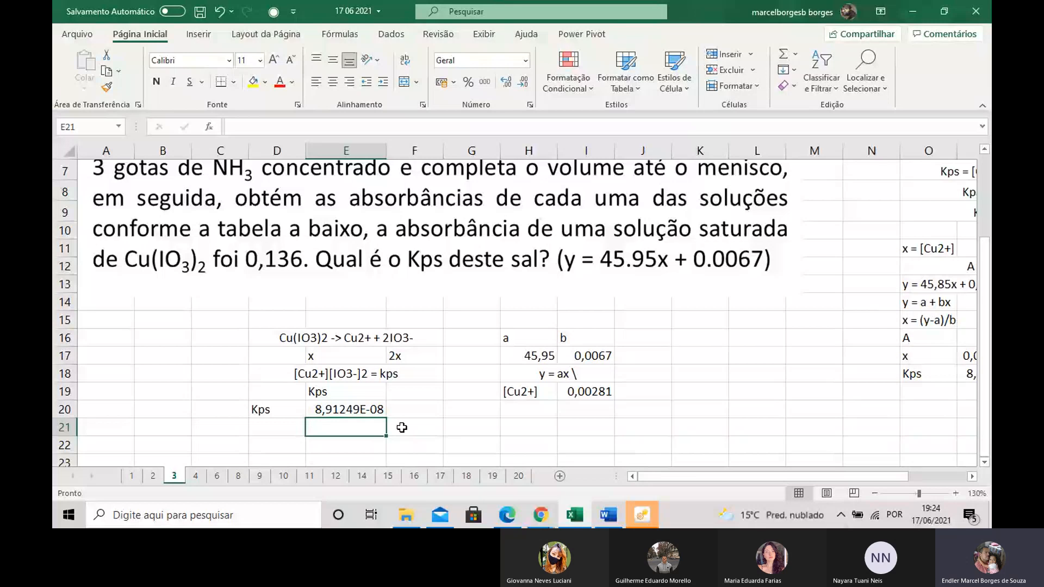
{"action": "left_click", "coordinate": [323, 409]}
{"action": "left_click", "coordinate": [254, 83]}
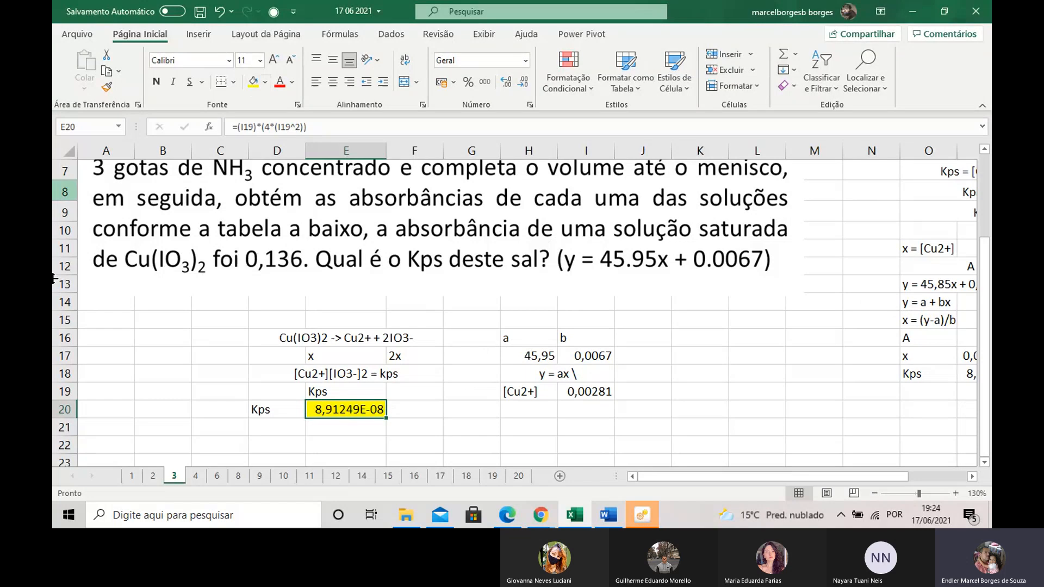
Open sheet 4 and read through the palladium(II) in meteorite problem statement.
{"action": "left_click", "coordinate": [195, 475]}
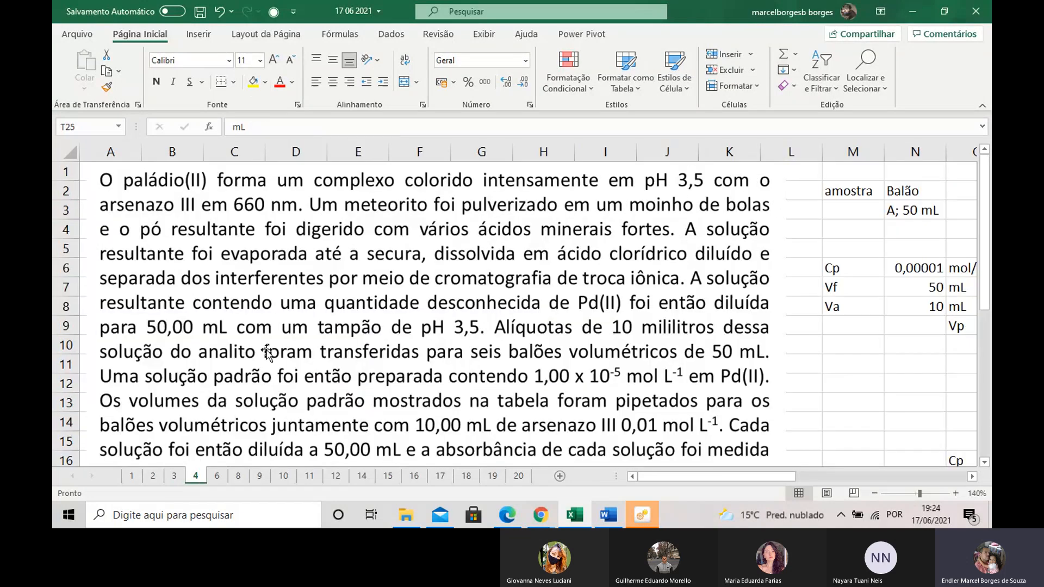
{"action": "scroll", "coordinate": [339, 317], "scroll_direction": "down", "scroll_amount": 2}
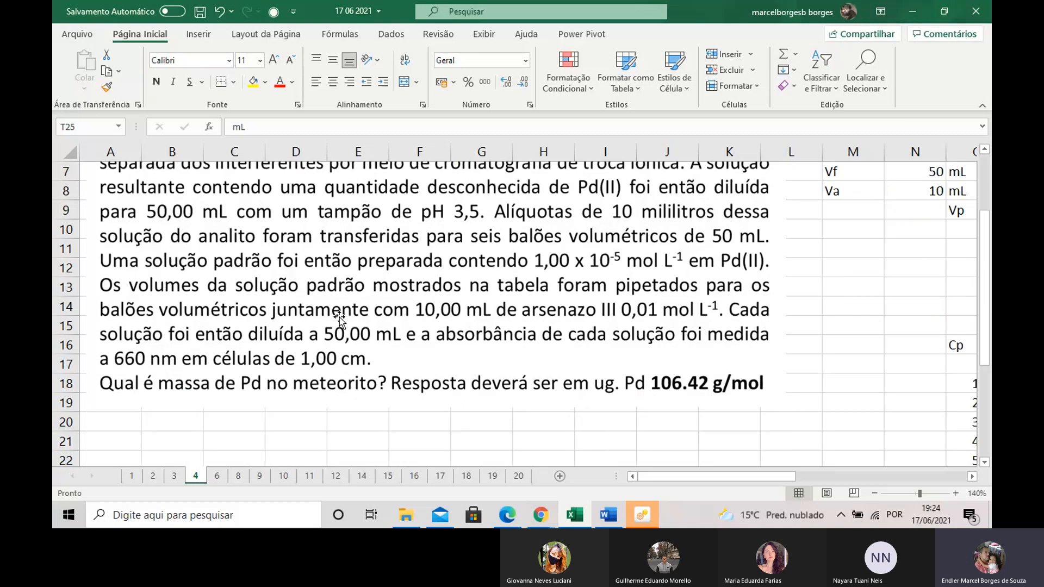
{"action": "scroll", "coordinate": [339, 318], "scroll_direction": "down", "scroll_amount": 3}
{"action": "scroll", "coordinate": [338, 317], "scroll_direction": "up", "scroll_amount": 5}
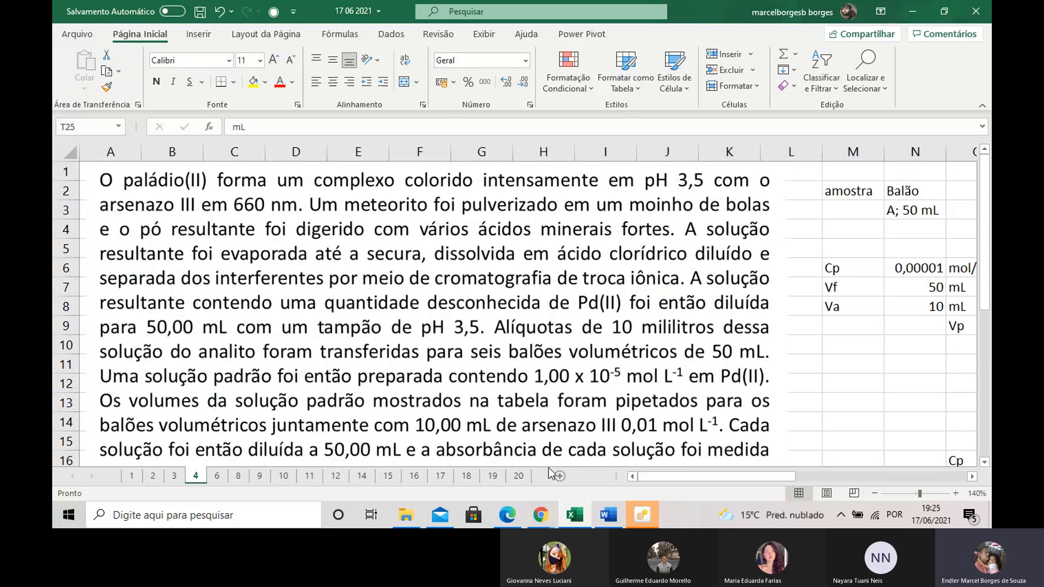
Switch to Chrome and search Google in a new tab for "periodica table puchem".
{"action": "mouse_move", "coordinate": [547, 520]}
{"action": "left_click", "coordinate": [454, 459]}
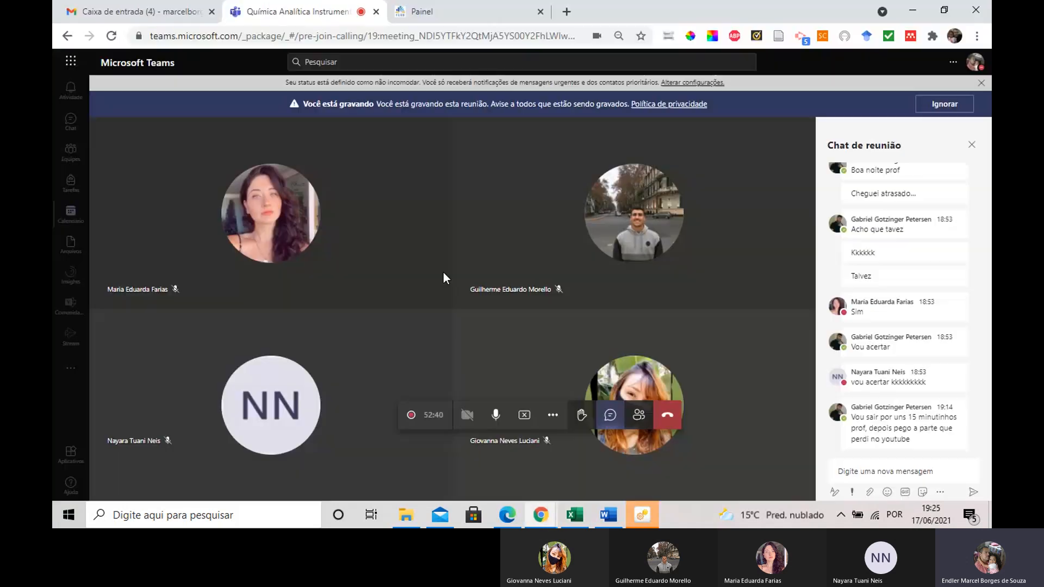
{"action": "left_click", "coordinate": [567, 12]}
{"action": "left_click", "coordinate": [519, 37]}
{"action": "type", "text": "peri"}
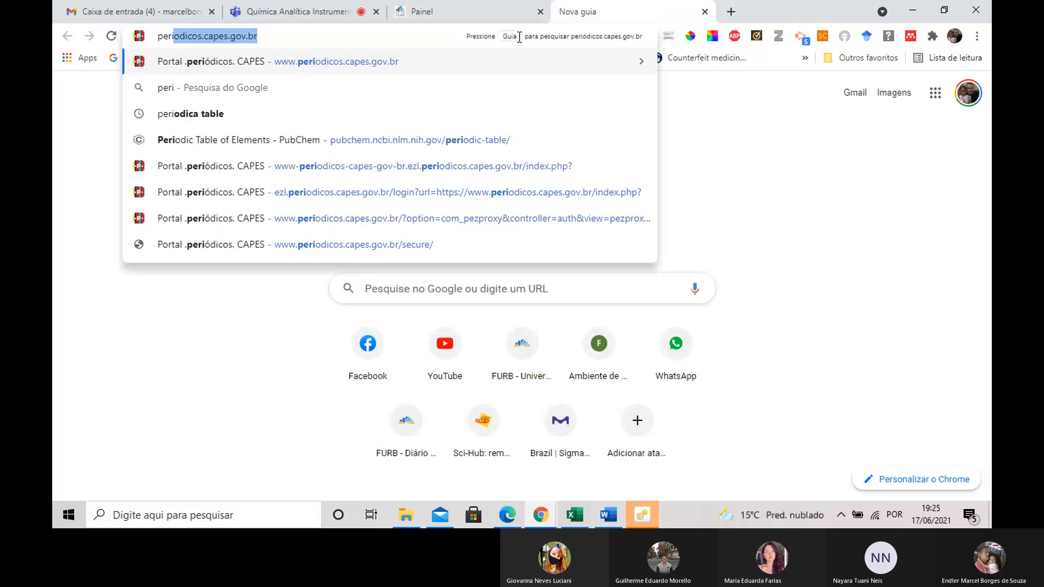
{"action": "type", "text": "o"}
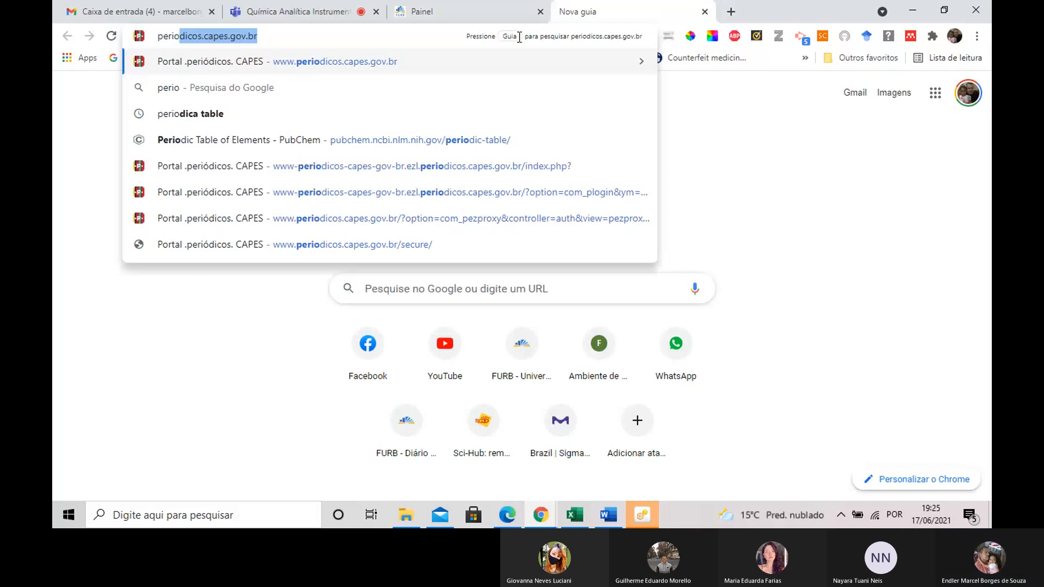
{"action": "type", "text": "dica tabe"}
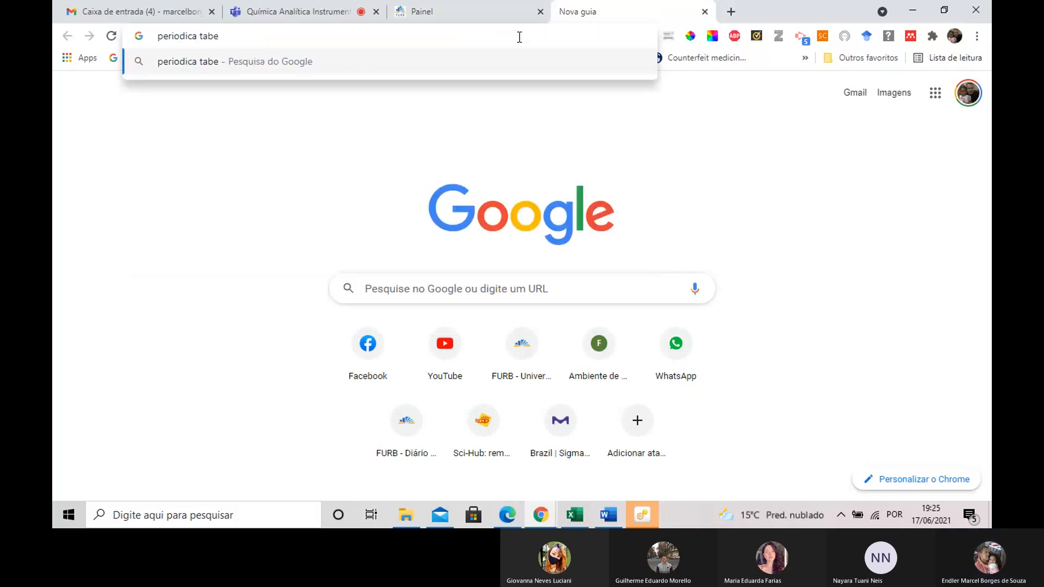
{"action": "key", "text": "BackSpace"}
{"action": "type", "text": "le "}
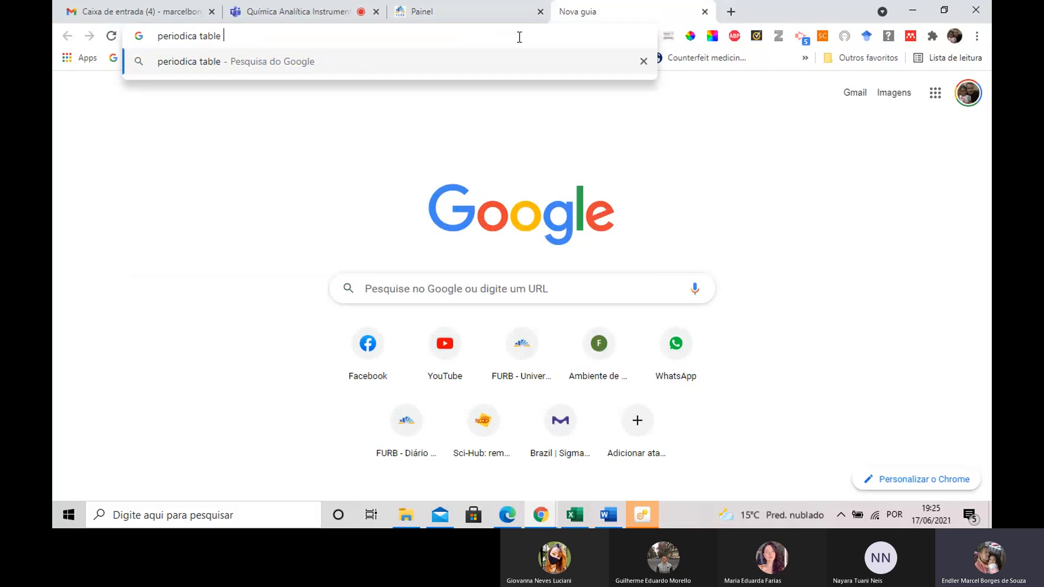
{"action": "type", "text": "puchem"}
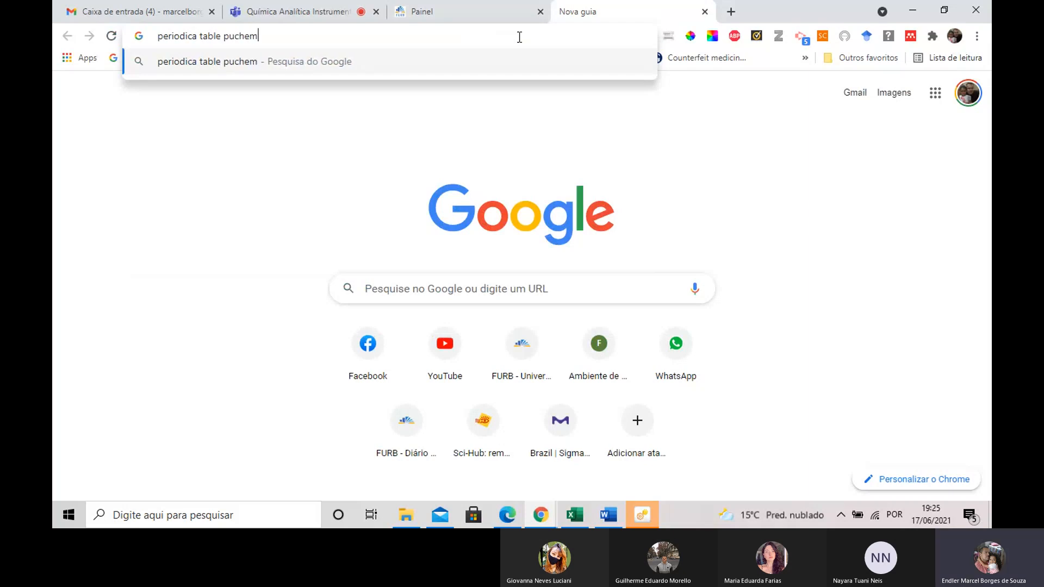
{"action": "key", "text": "Return"}
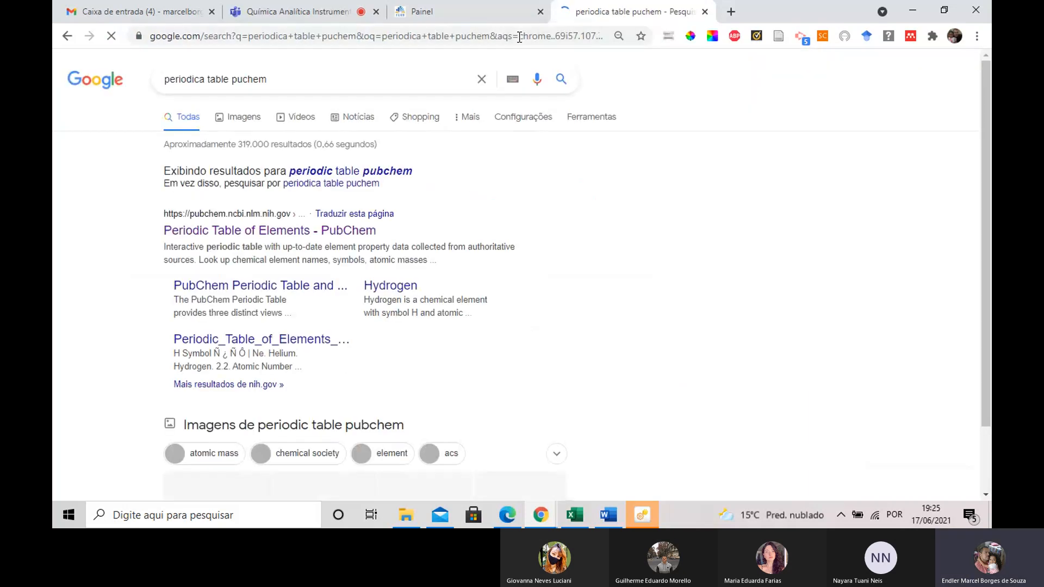
Open PubChem's Periodic Table of Elements from the search results and view palladium's element properties, including its atomic mass.
{"action": "left_click", "coordinate": [282, 237]}
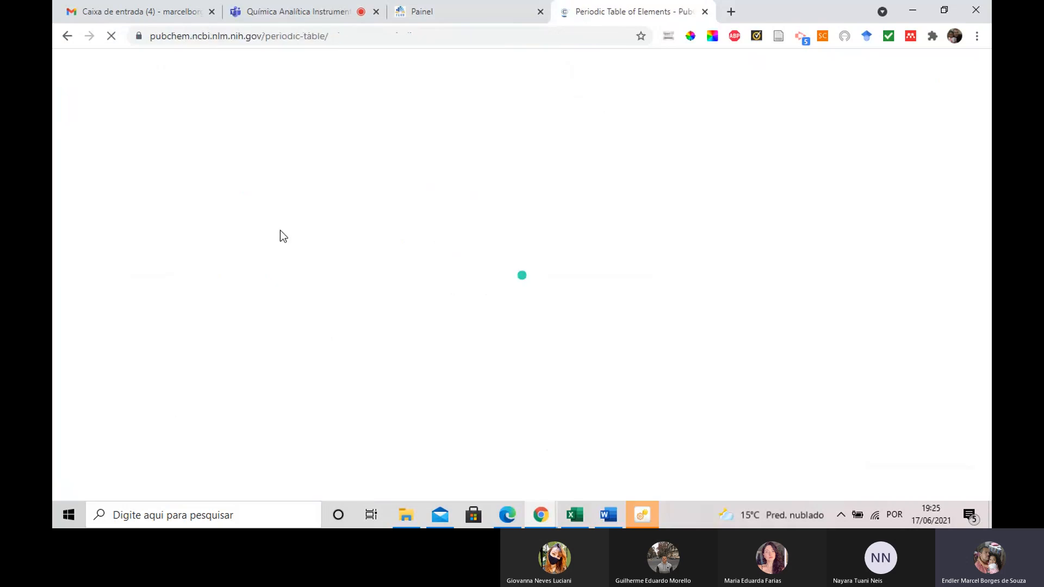
{"action": "scroll", "coordinate": [484, 366], "scroll_direction": "down", "scroll_amount": 2}
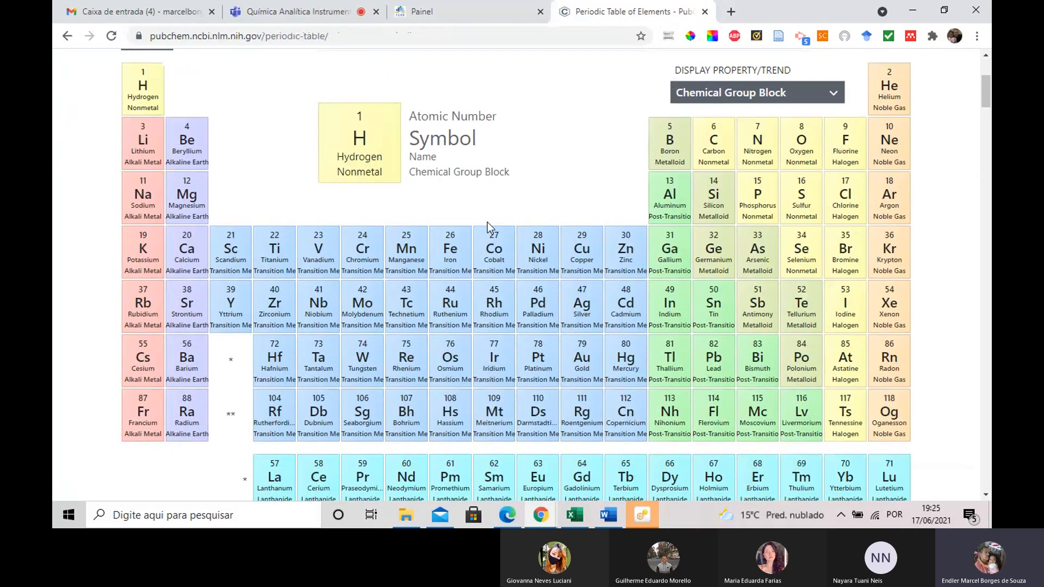
{"action": "scroll", "coordinate": [490, 217], "scroll_direction": "up", "scroll_amount": 2}
{"action": "scroll", "coordinate": [484, 209], "scroll_direction": "down", "scroll_amount": 5}
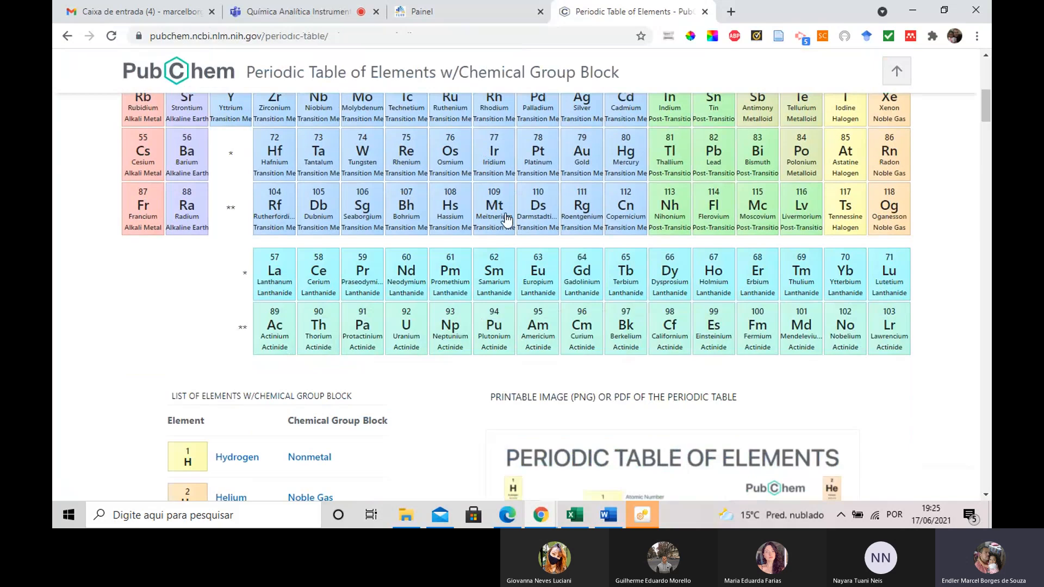
{"action": "scroll", "coordinate": [506, 213], "scroll_direction": "up", "scroll_amount": 3}
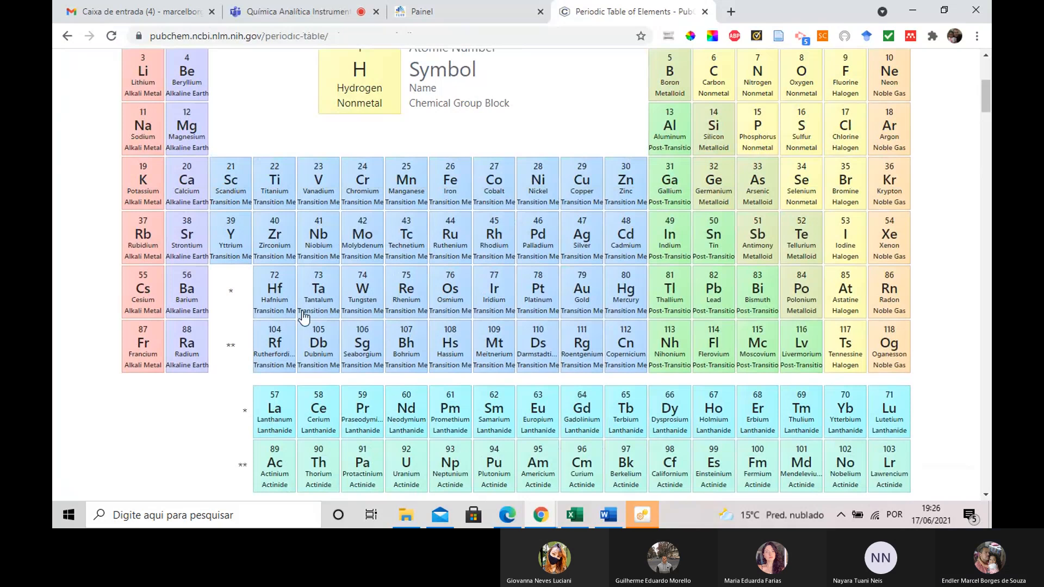
{"action": "left_click", "coordinate": [550, 251]}
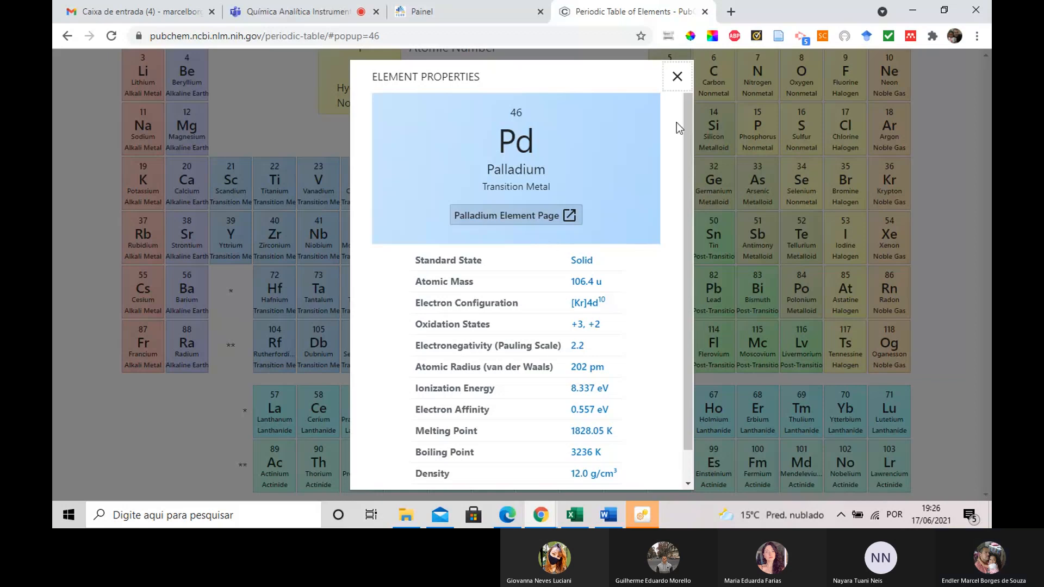
{"action": "left_click", "coordinate": [676, 80]}
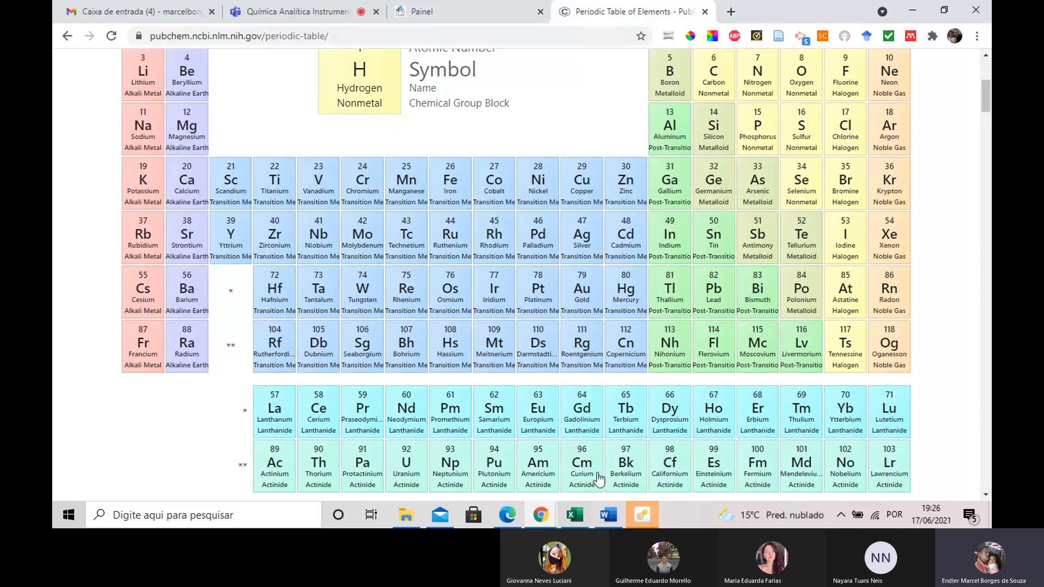
Switch back to Excel and reread the palladium(II) meteorite problem statement on sheet 4.
{"action": "left_click", "coordinate": [575, 515]}
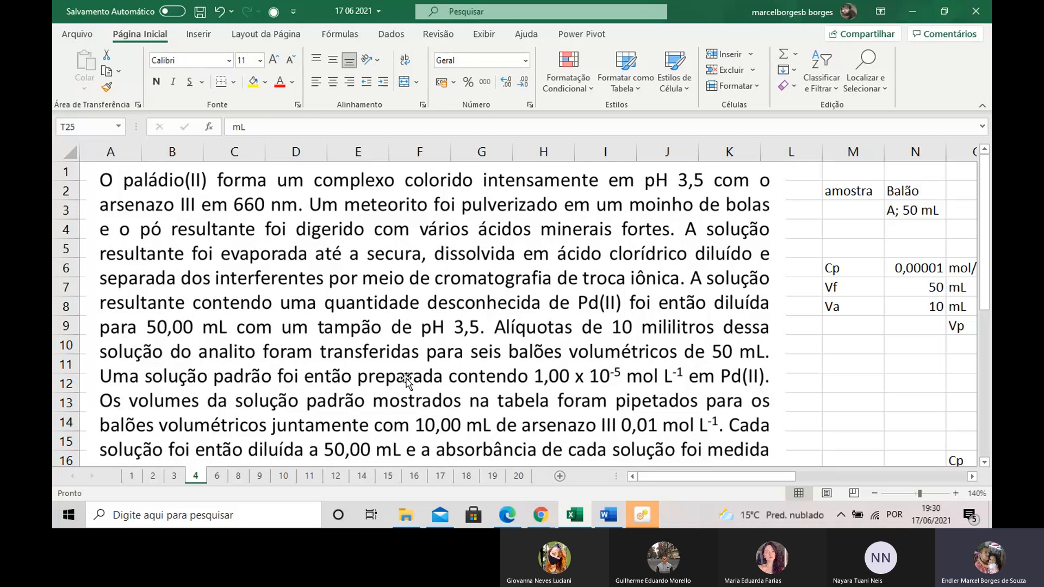
{"action": "scroll", "coordinate": [165, 359], "scroll_direction": "down", "scroll_amount": 1}
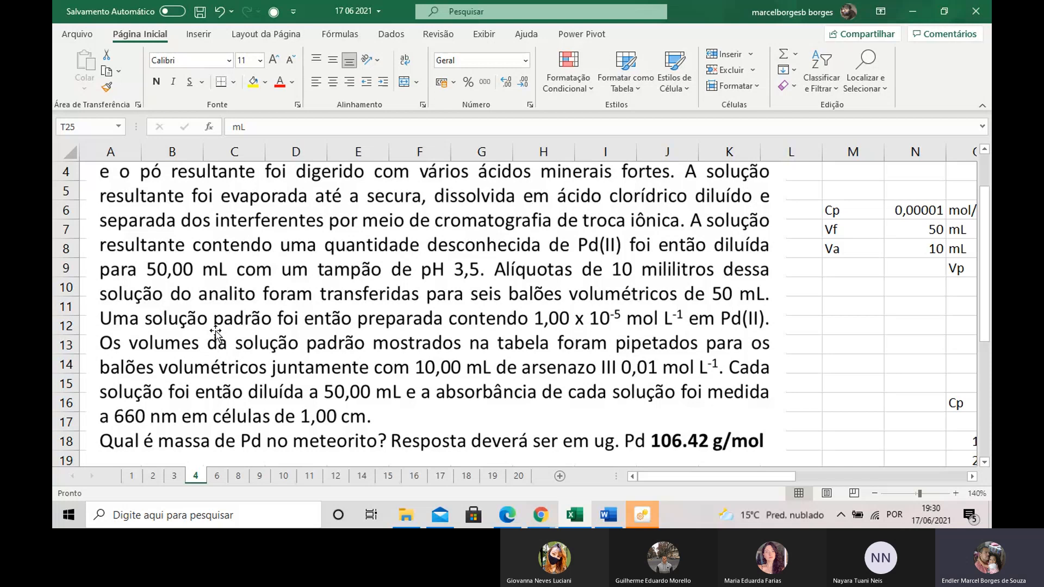
{"action": "scroll", "coordinate": [217, 330], "scroll_direction": "down", "scroll_amount": 4}
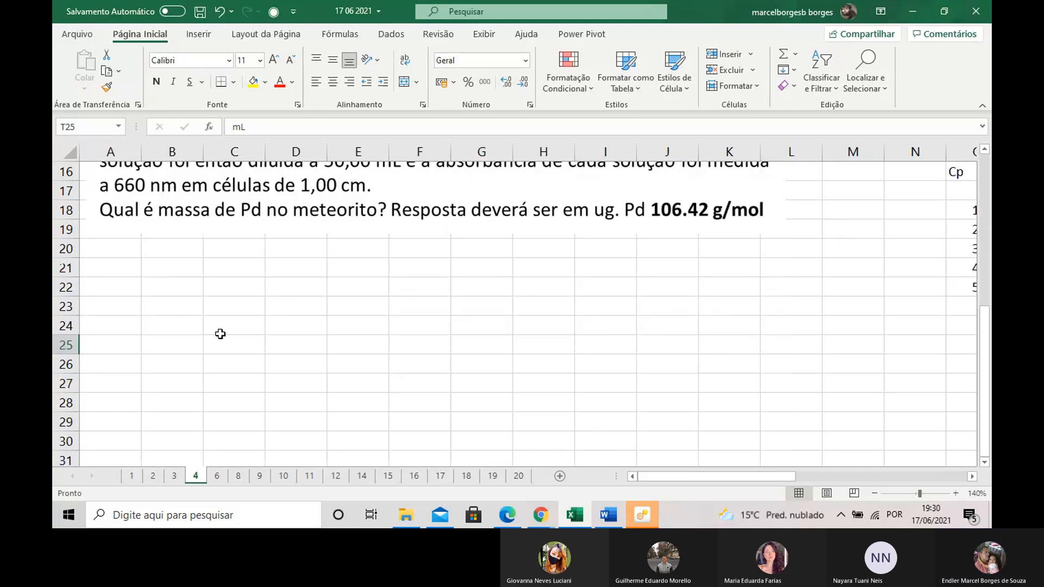
{"action": "scroll", "coordinate": [223, 334], "scroll_direction": "up", "scroll_amount": 5}
{"action": "scroll", "coordinate": [344, 326], "scroll_direction": "down", "scroll_amount": 3}
{"action": "scroll", "coordinate": [345, 326], "scroll_direction": "up", "scroll_amount": 3}
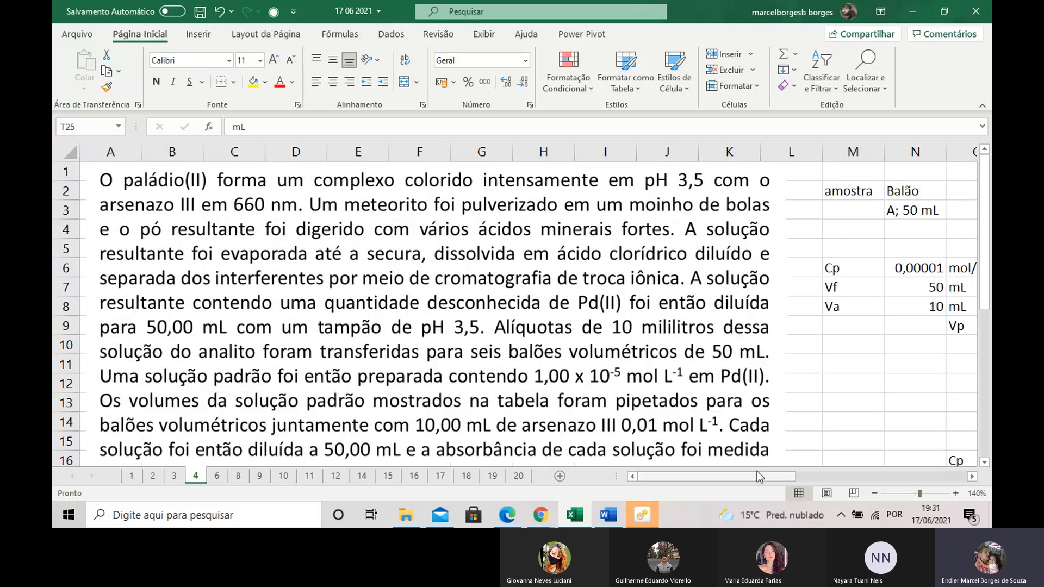
Copy the Vp and absorbance table in O9:P15 and select C21, below the problem statement, as its destination.
{"action": "left_click_drag", "start_coordinate": [757, 471], "coordinate": [808, 472]}
{"action": "scroll", "coordinate": [718, 278], "scroll_direction": "down", "scroll_amount": 1}
{"action": "left_click_drag", "start_coordinate": [718, 278], "coordinate": [799, 384]}
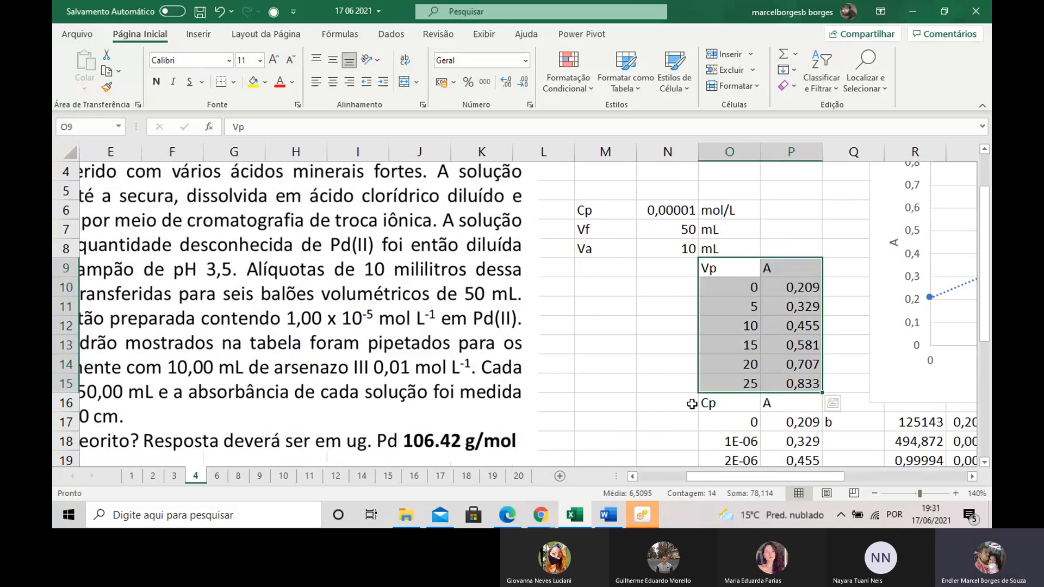
{"action": "key", "text": "ctrl+c"}
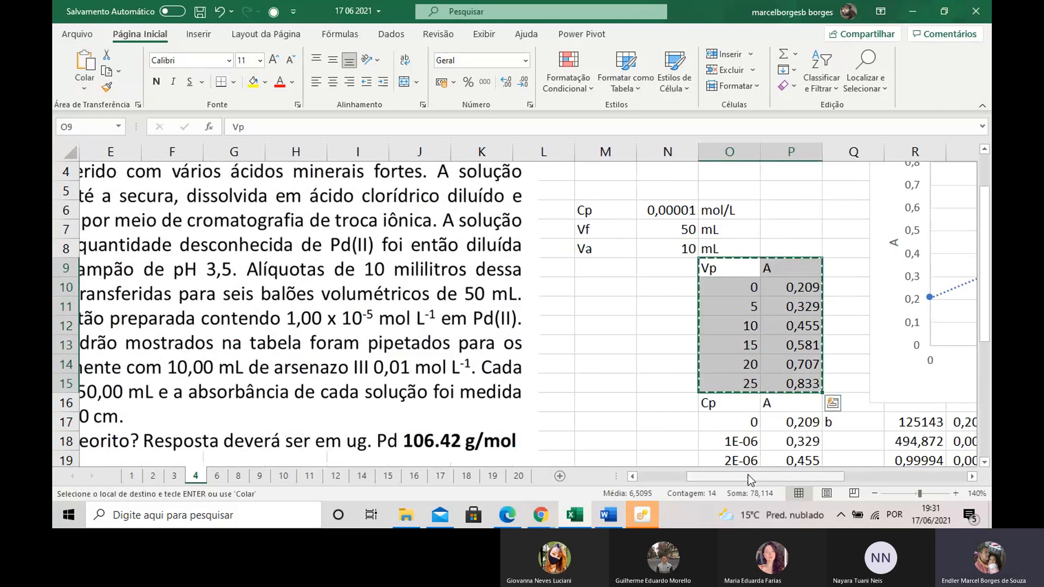
{"action": "left_click_drag", "start_coordinate": [748, 477], "coordinate": [699, 477]}
{"action": "scroll", "coordinate": [366, 345], "scroll_direction": "down", "scroll_amount": 5}
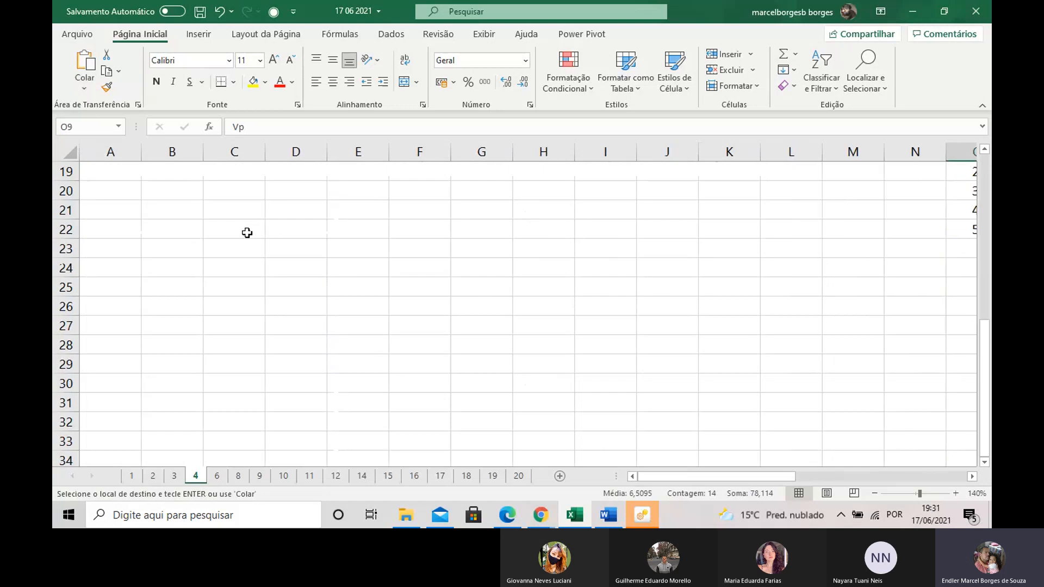
{"action": "left_click", "coordinate": [243, 210]}
{"action": "scroll", "coordinate": [242, 217], "scroll_direction": "up", "scroll_amount": 6}
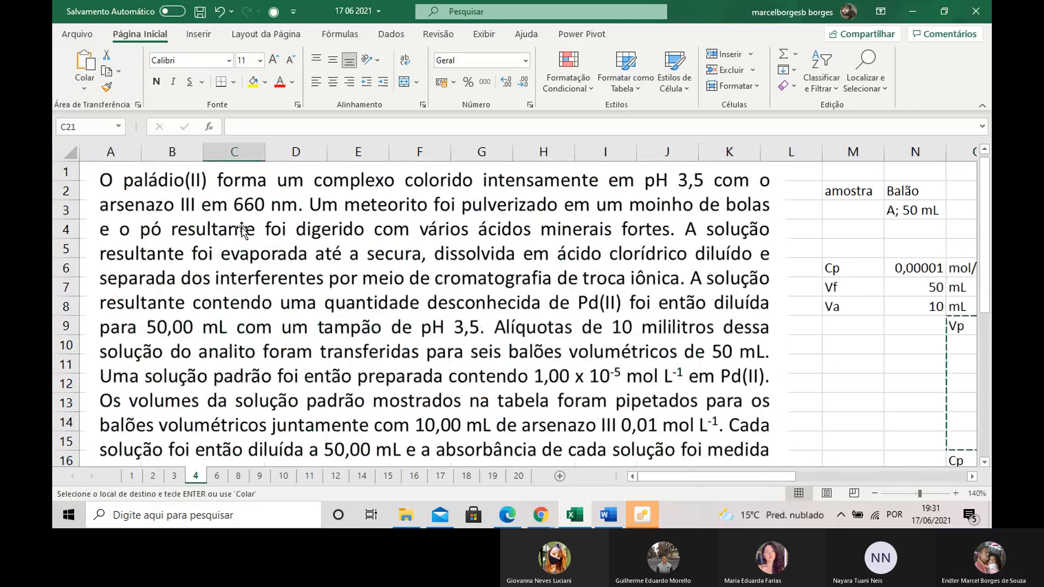
{"action": "scroll", "coordinate": [220, 269], "scroll_direction": "down", "scroll_amount": 4}
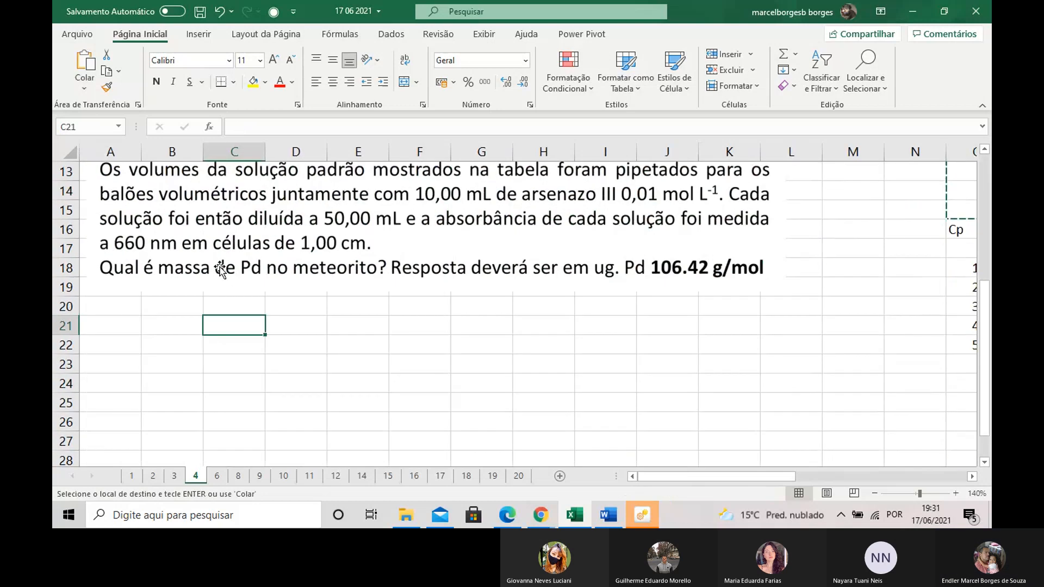
{"action": "scroll", "coordinate": [220, 269], "scroll_direction": "up", "scroll_amount": 4}
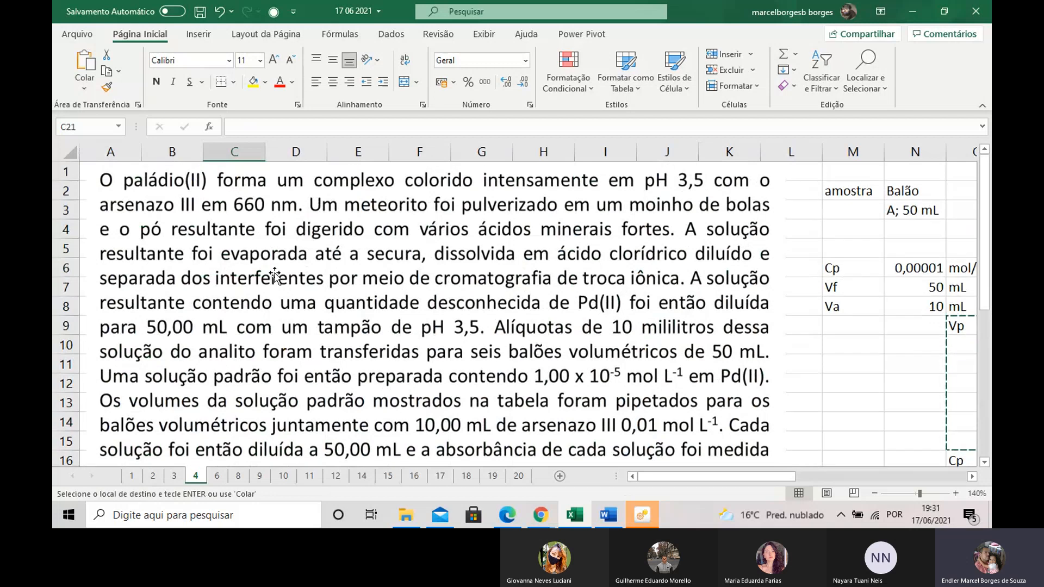
Switch to Chrome to check palladium's element properties again, then minimize the browser to return to the workbook.
{"action": "mouse_move", "coordinate": [542, 523]}
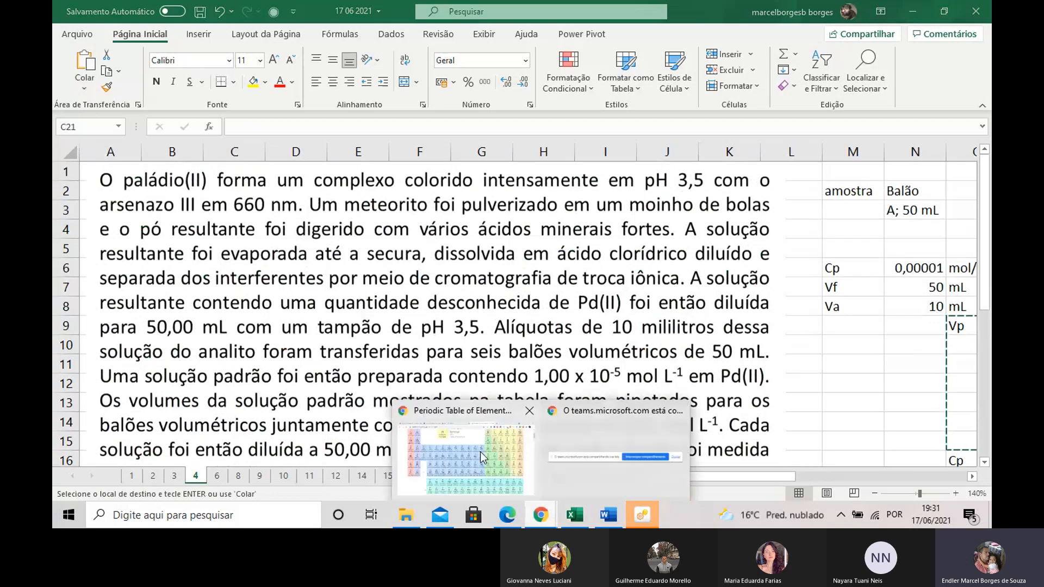
{"action": "left_click", "coordinate": [480, 452]}
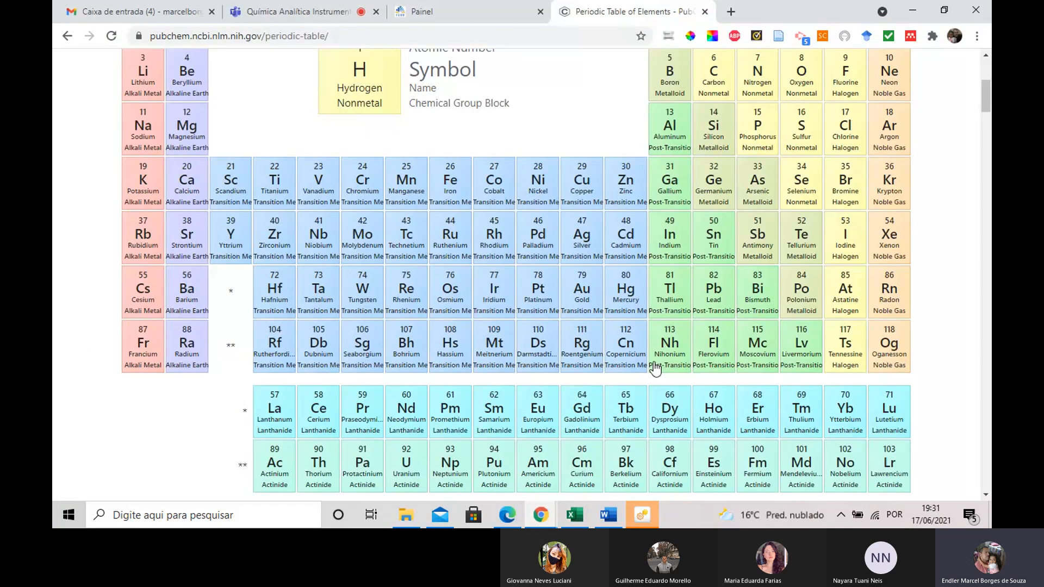
{"action": "left_click", "coordinate": [545, 243]}
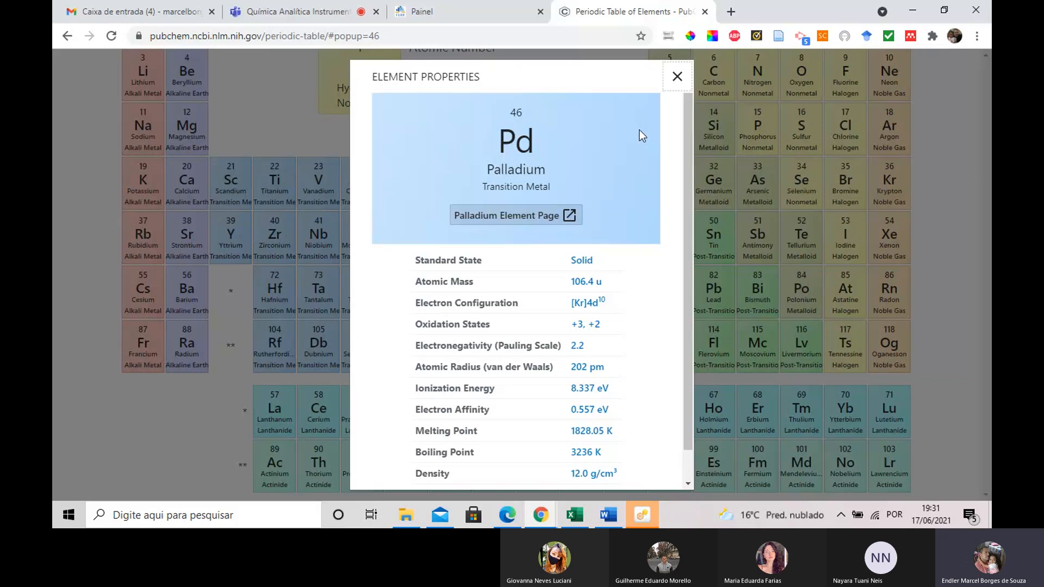
{"action": "left_click", "coordinate": [684, 80]}
{"action": "left_click", "coordinate": [913, 10]}
Paste the copied Vp and absorbance table at C21, then consult the iron exercise on sheet 1 and return to sheet 4.
{"action": "scroll", "coordinate": [352, 312], "scroll_direction": "down", "scroll_amount": 4}
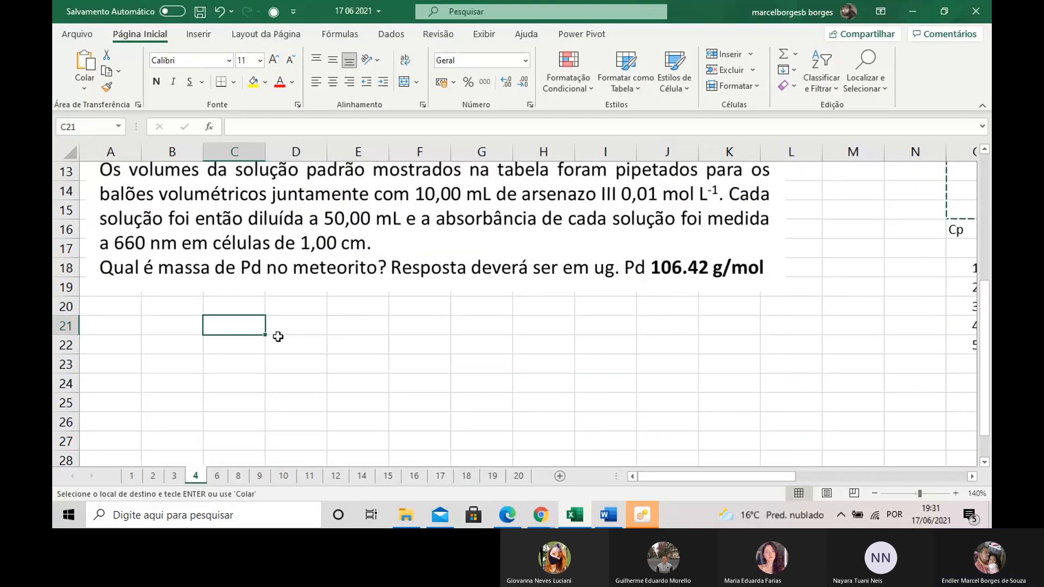
{"action": "key", "text": "ctrl+v"}
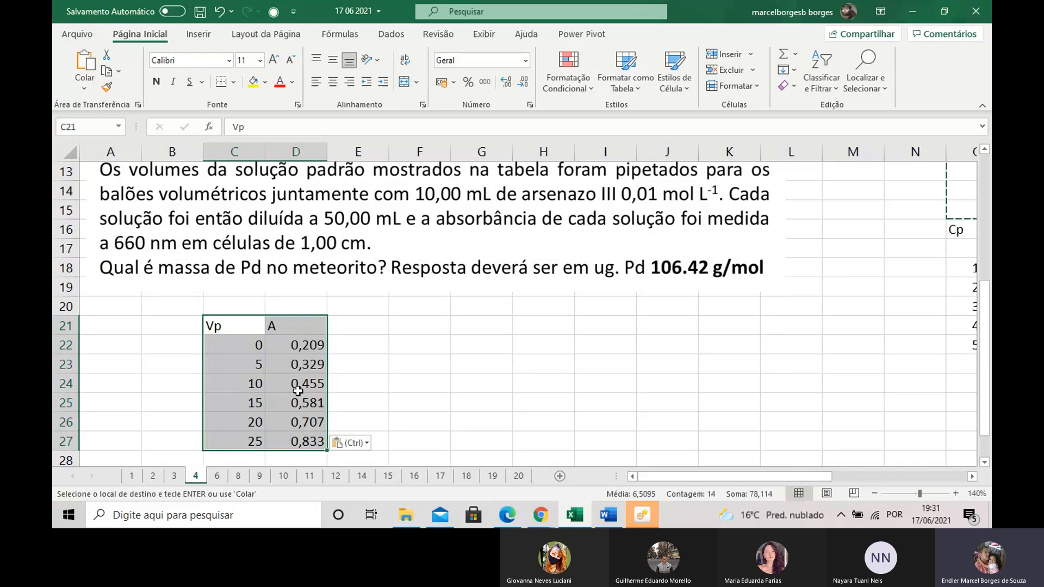
{"action": "left_click", "coordinate": [132, 476]}
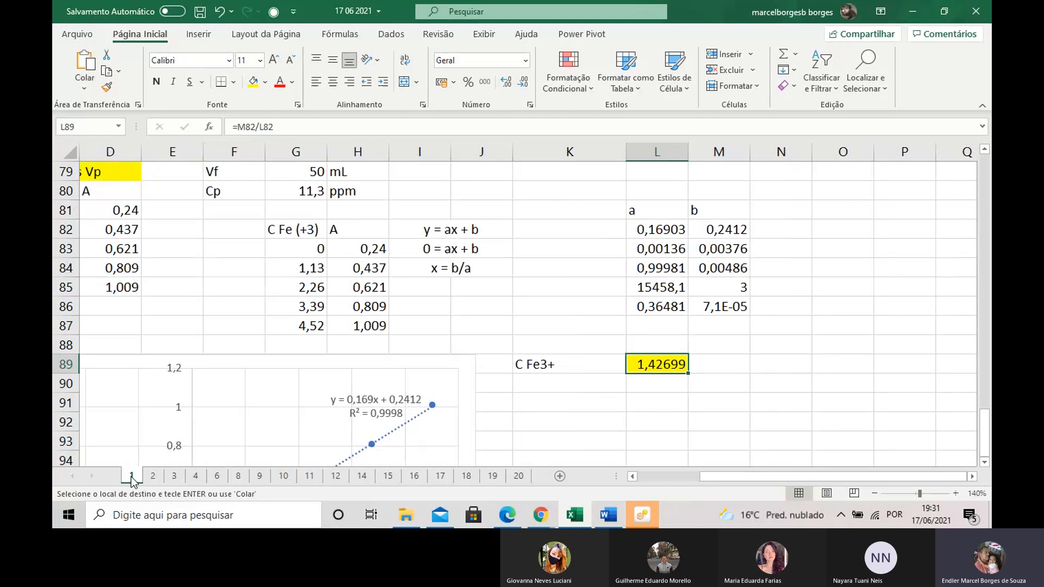
{"action": "left_click", "coordinate": [194, 479]}
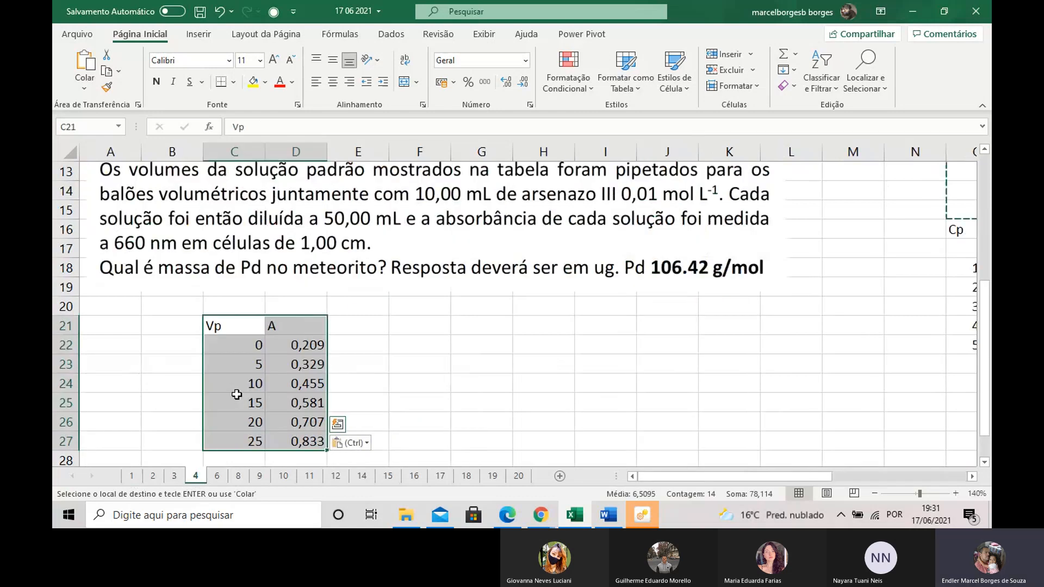
Number the table rows 1 to 6 in cells B22 to B27, beside the Vp values.
{"action": "left_click", "coordinate": [179, 345]}
{"action": "key", "text": "Escape"}
{"action": "type", "text": "1"}
{"action": "left_click", "coordinate": [174, 365]}
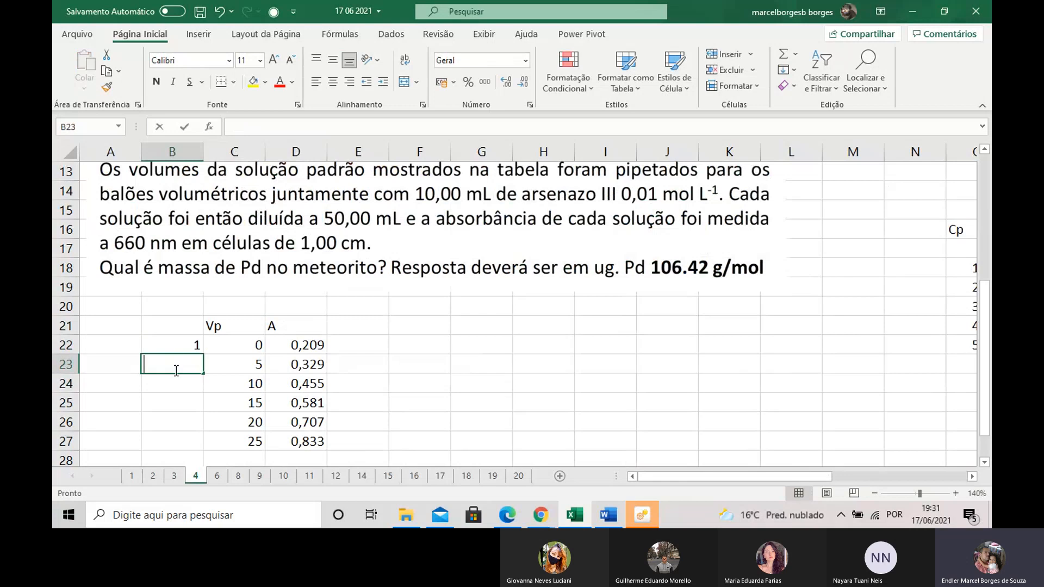
{"action": "type", "text": "2"}
{"action": "left_click", "coordinate": [173, 383]}
{"action": "type", "text": "3"}
{"action": "left_click", "coordinate": [172, 405]}
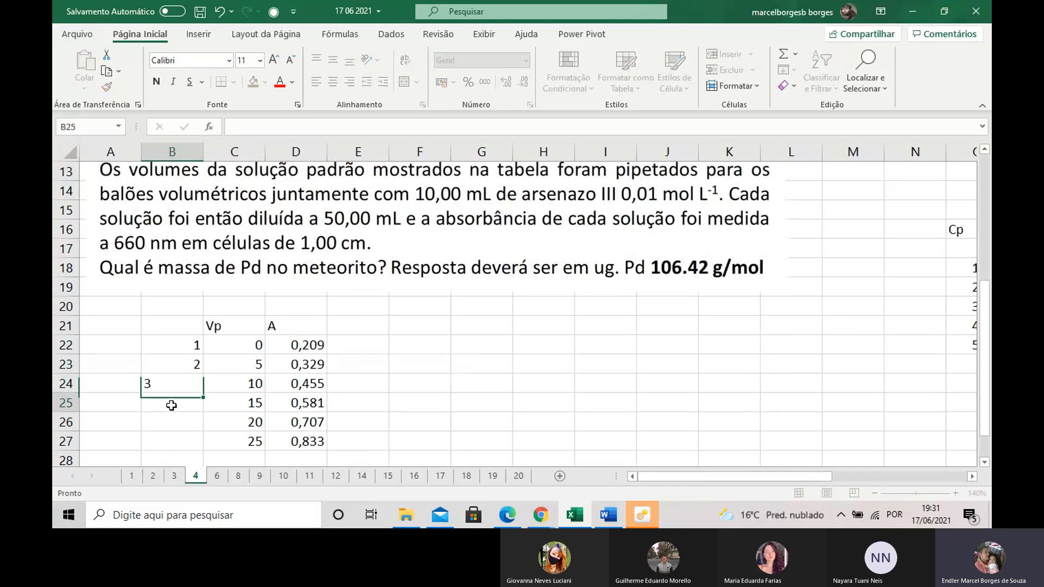
{"action": "type", "text": "4"}
{"action": "left_click", "coordinate": [173, 423]}
{"action": "type", "text": "5"}
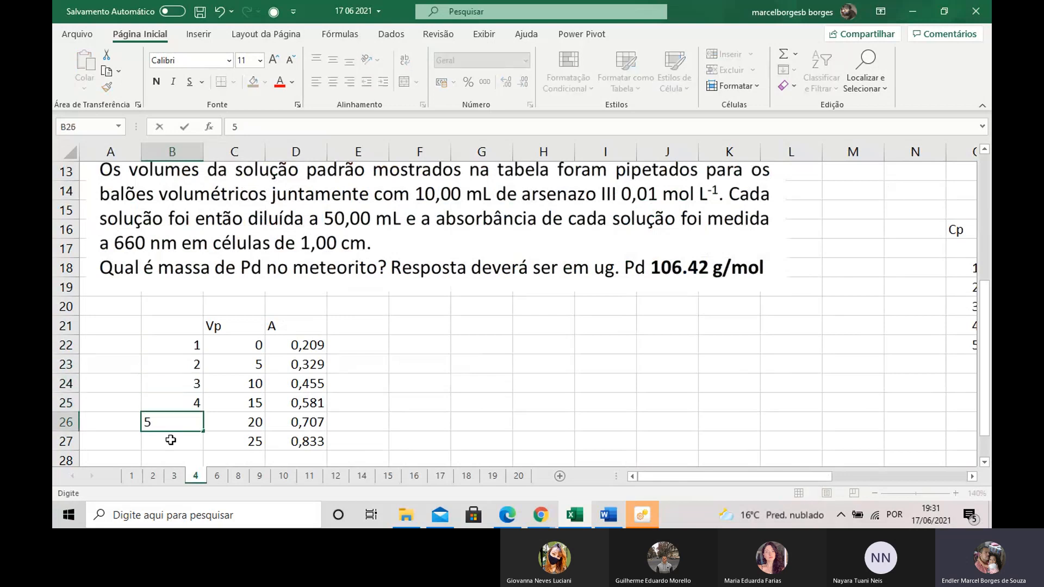
{"action": "left_click", "coordinate": [170, 441]}
{"action": "type", "text": "6"}
{"action": "left_click", "coordinate": [438, 405]}
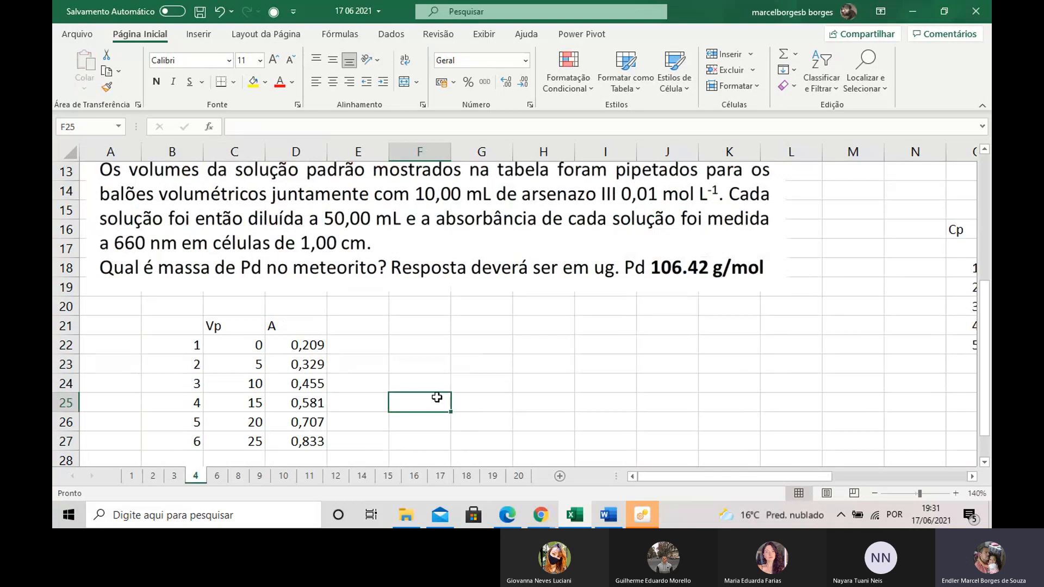
Review the problem statement's dilution, aliquot and standard solution data against the numbered table.
{"action": "scroll", "coordinate": [401, 377], "scroll_direction": "up", "scroll_amount": 4}
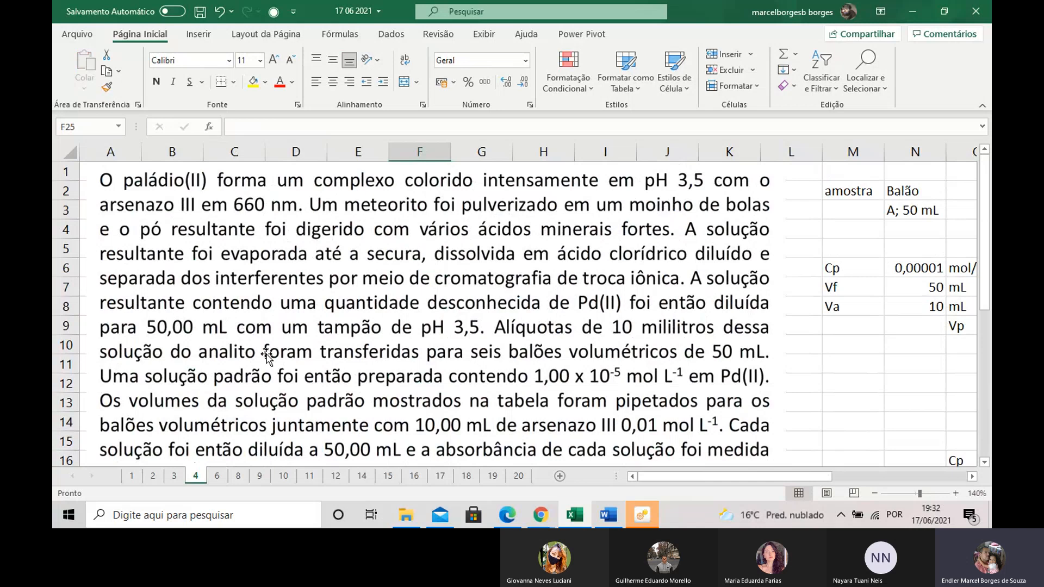
{"action": "scroll", "coordinate": [228, 332], "scroll_direction": "down", "scroll_amount": 1}
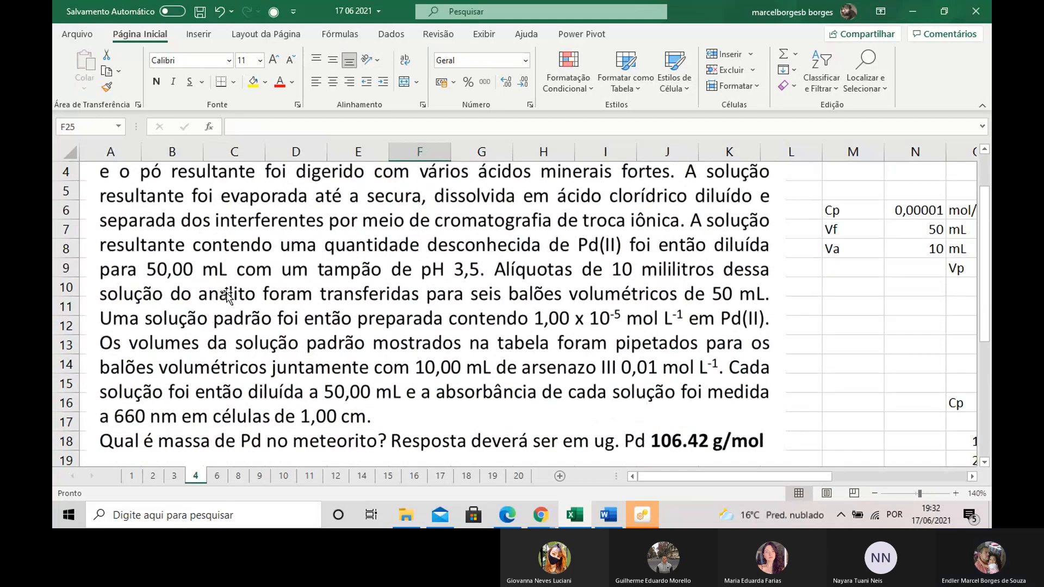
{"action": "scroll", "coordinate": [226, 295], "scroll_direction": "down", "scroll_amount": 3}
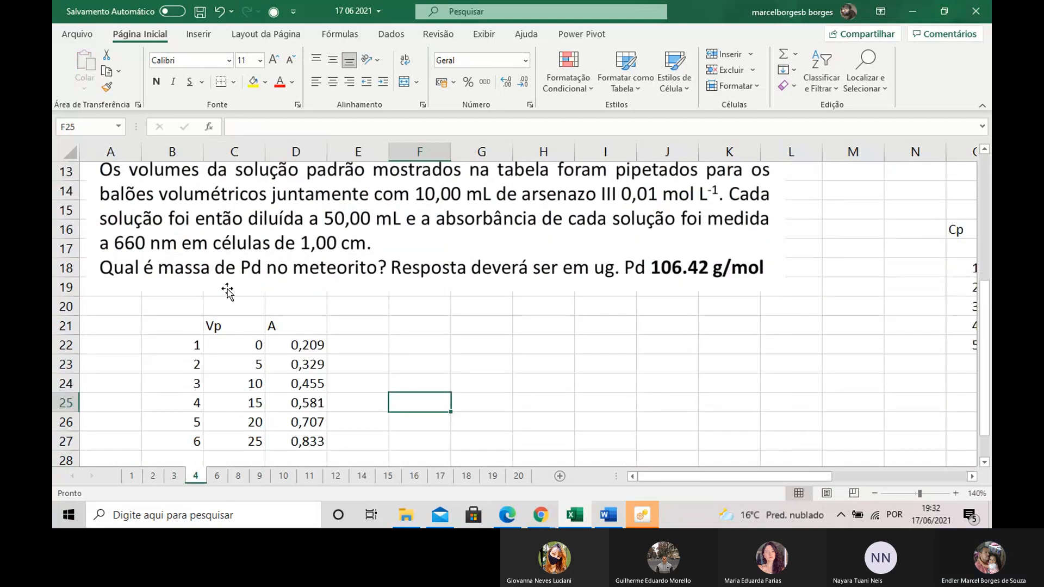
{"action": "scroll", "coordinate": [226, 293], "scroll_direction": "up", "scroll_amount": 4}
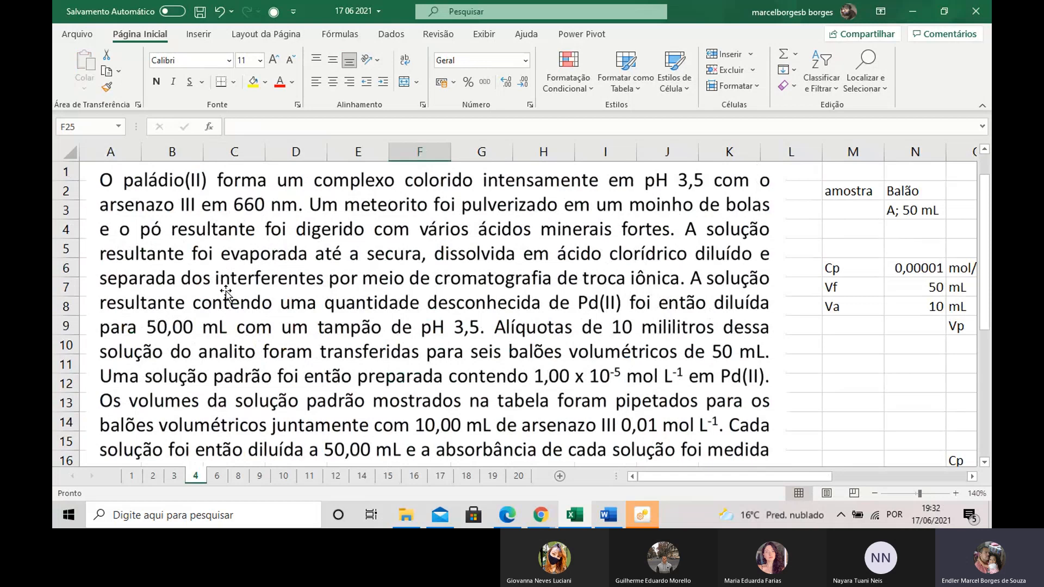
{"action": "scroll", "coordinate": [223, 291], "scroll_direction": "down", "scroll_amount": 1}
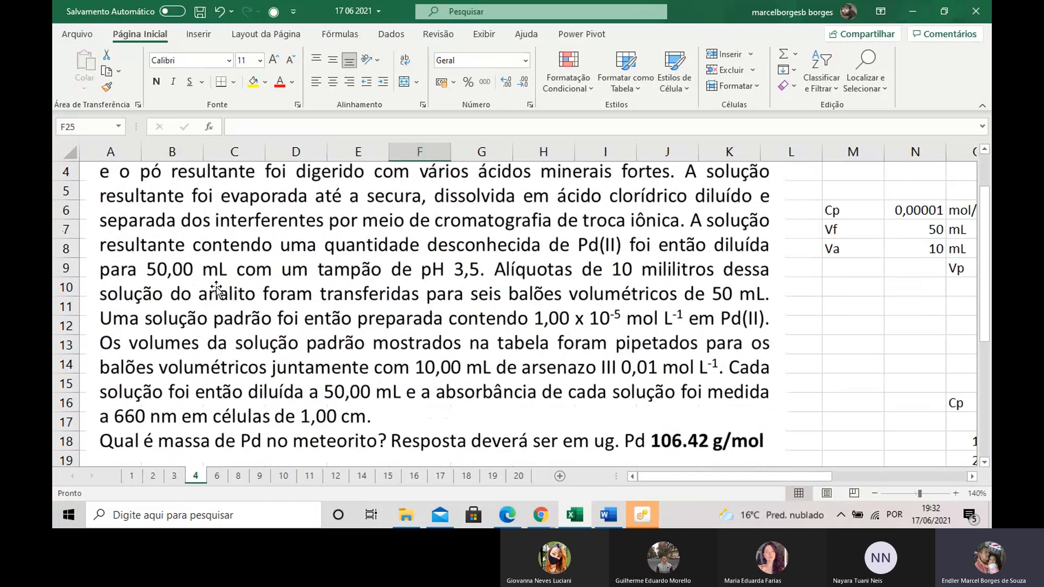
{"action": "left_click", "coordinate": [167, 268]}
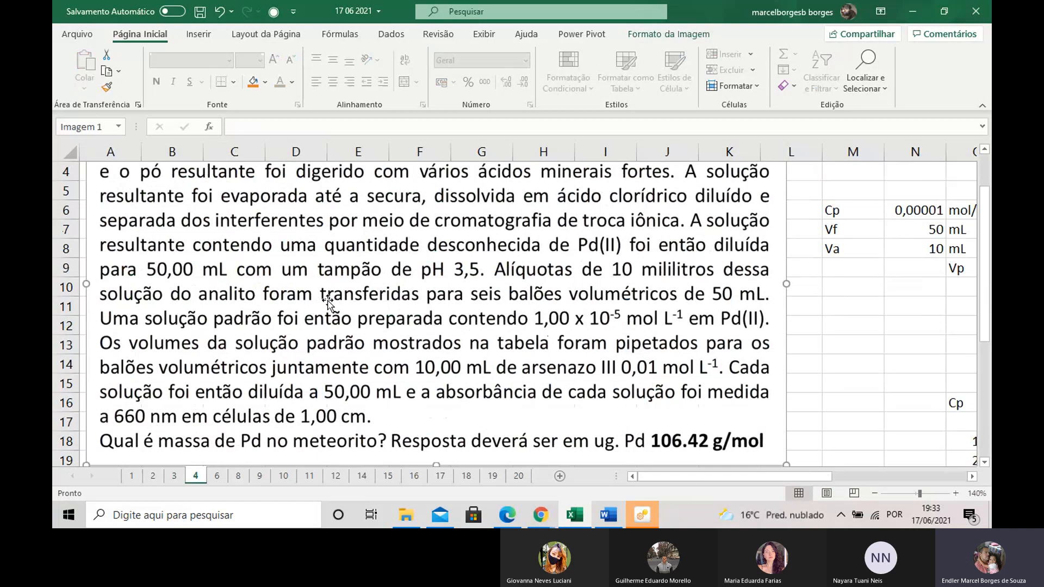
Clear the sixth row of the Vp and absorbance table, cells B27 to D27.
{"action": "scroll", "coordinate": [328, 301], "scroll_direction": "down", "scroll_amount": 7}
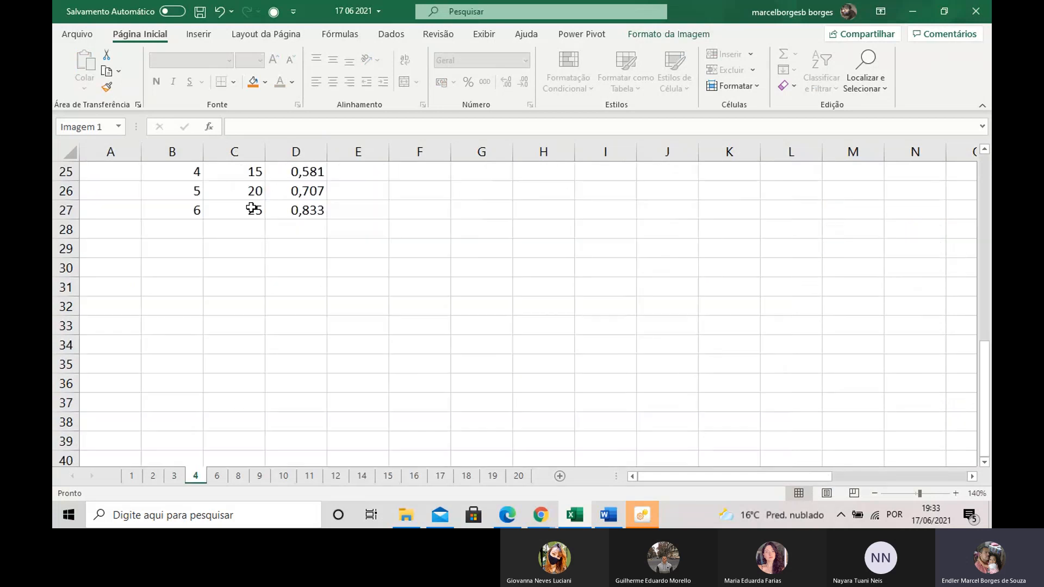
{"action": "left_click", "coordinate": [237, 210]}
{"action": "left_click", "coordinate": [193, 212]}
{"action": "left_click_drag", "start_coordinate": [193, 212], "coordinate": [298, 213]}
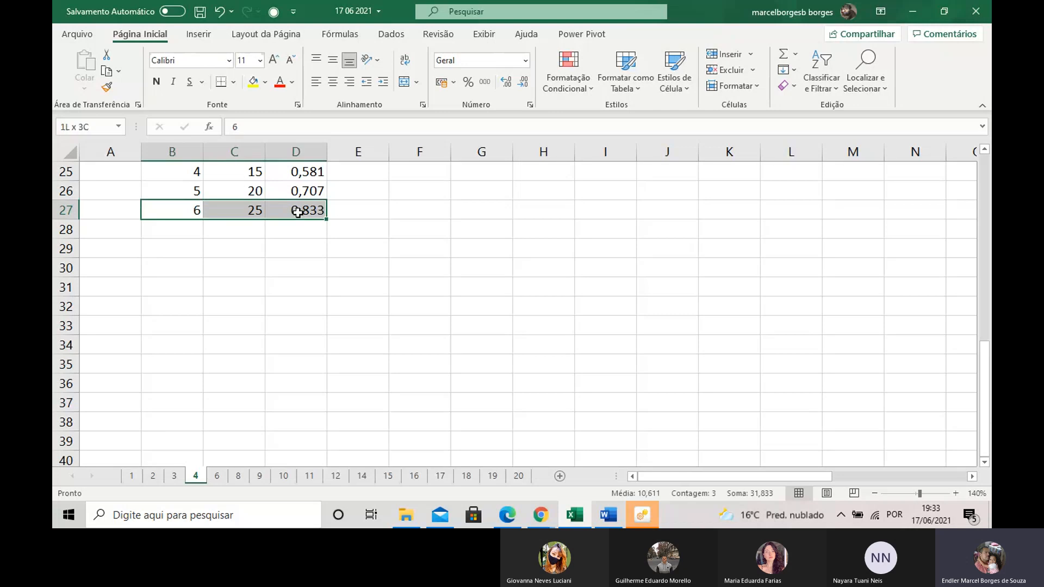
{"action": "key", "text": "Delete"}
{"action": "scroll", "coordinate": [372, 227], "scroll_direction": "up", "scroll_amount": 2}
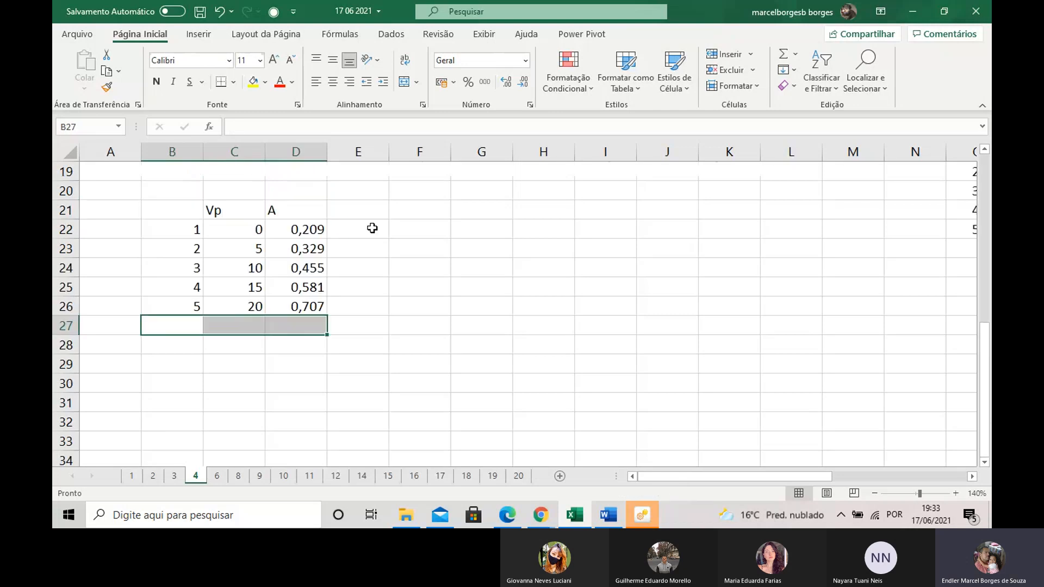
{"action": "scroll", "coordinate": [372, 228], "scroll_direction": "up", "scroll_amount": 1}
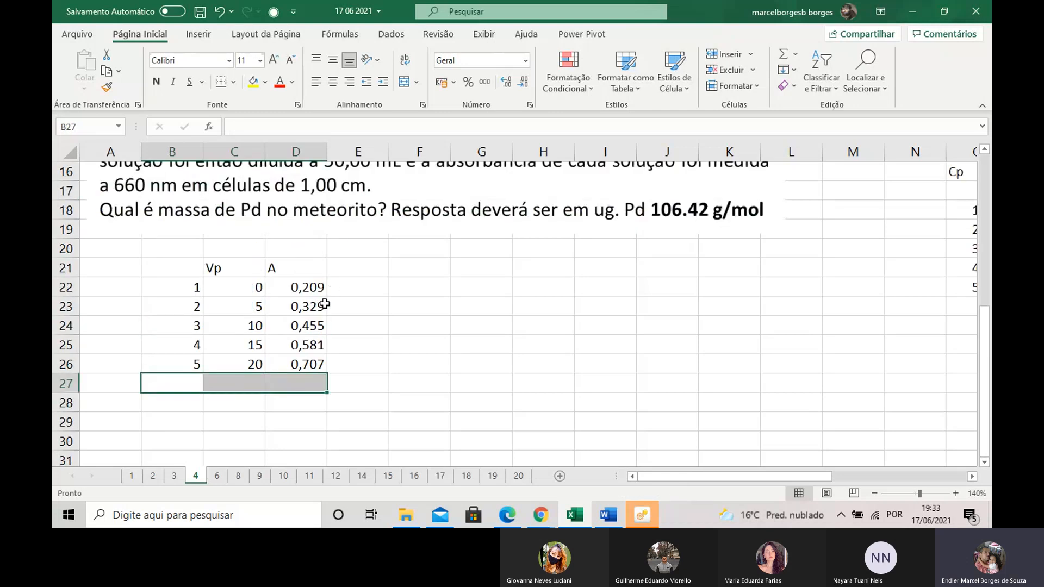
Add the aliquot volume beside the table, with the label Va in F21 and the value 10 in G21.
{"action": "left_click_drag", "start_coordinate": [194, 289], "coordinate": [186, 366]}
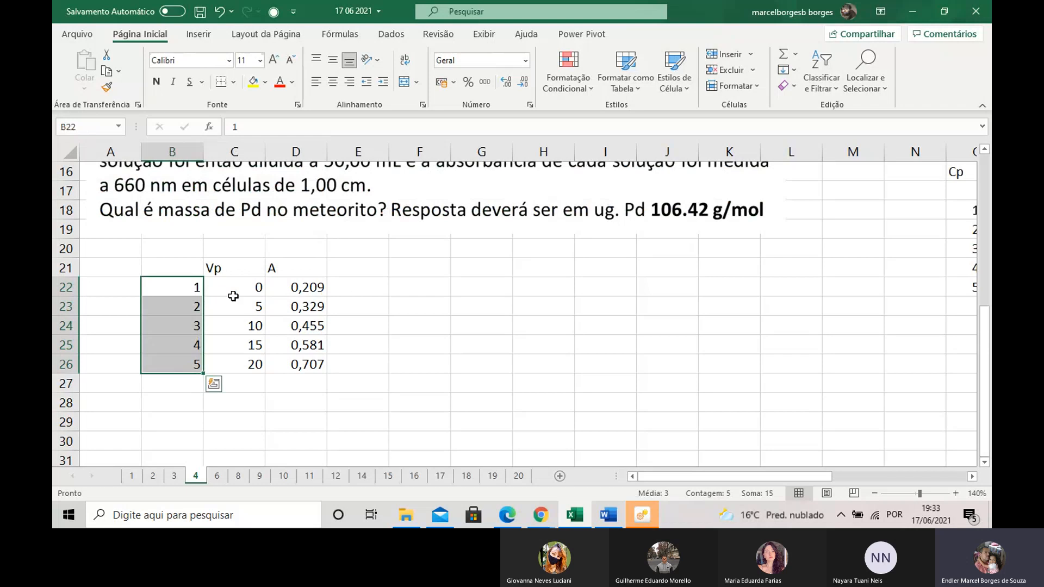
{"action": "left_click_drag", "start_coordinate": [228, 293], "coordinate": [250, 365]}
{"action": "left_click", "coordinate": [409, 270]}
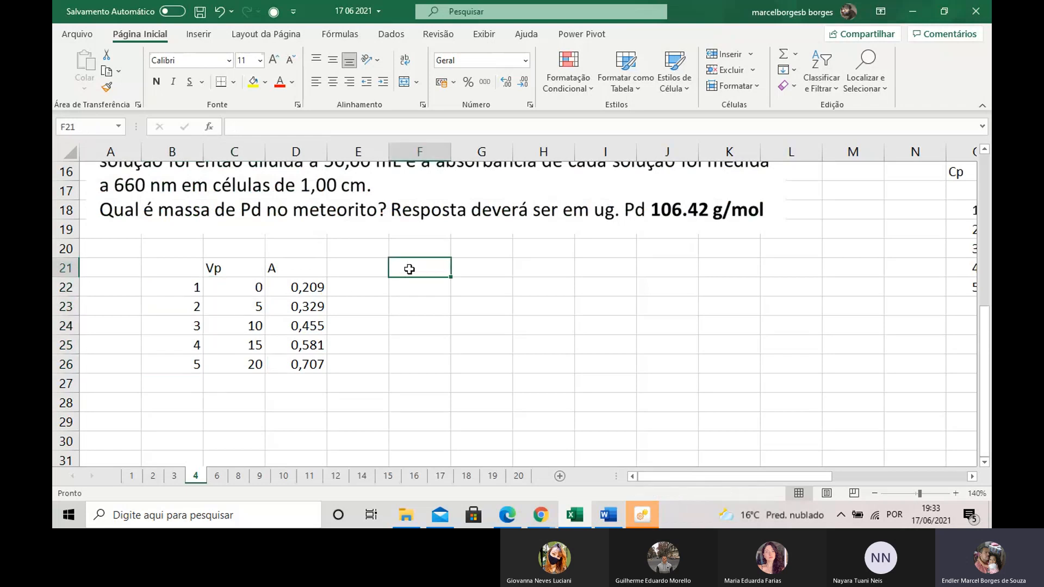
{"action": "type", "text": "V"}
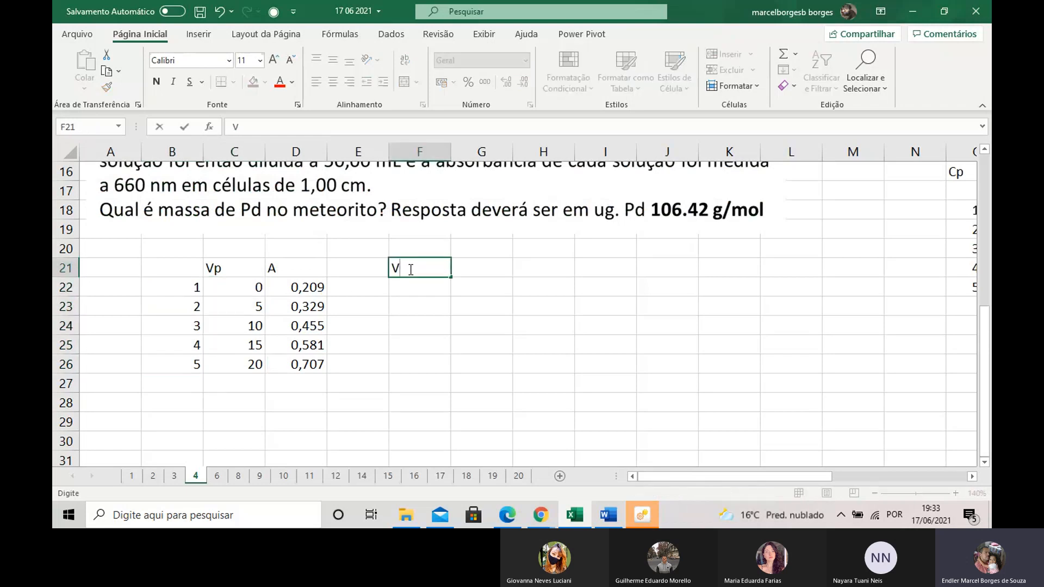
{"action": "type", "text": "a"}
{"action": "left_click_drag", "start_coordinate": [471, 271], "coordinate": [471, 305]}
{"action": "left_click", "coordinate": [471, 271]}
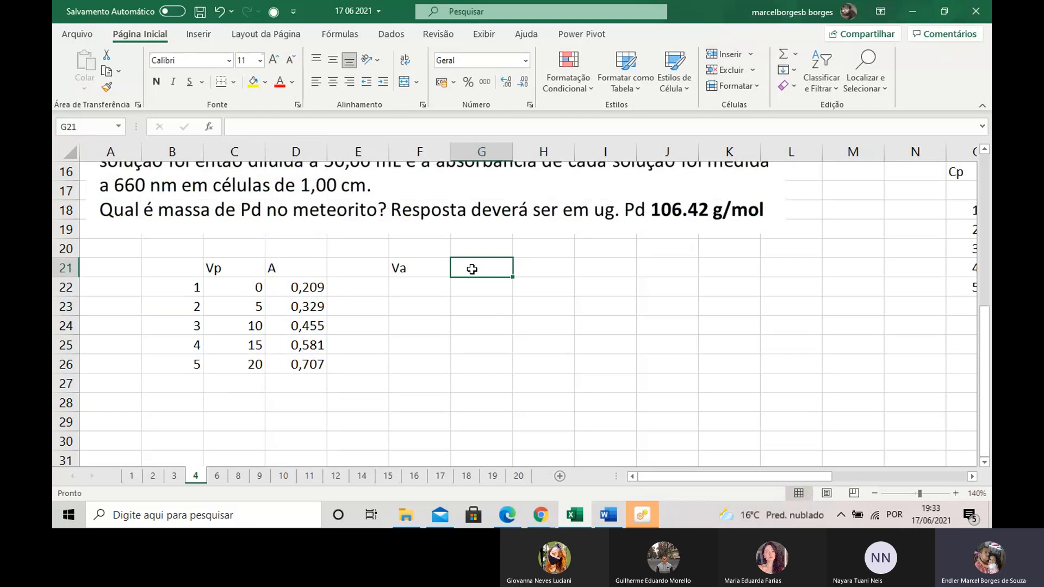
{"action": "type", "text": "10"}
{"action": "left_click", "coordinate": [465, 325]}
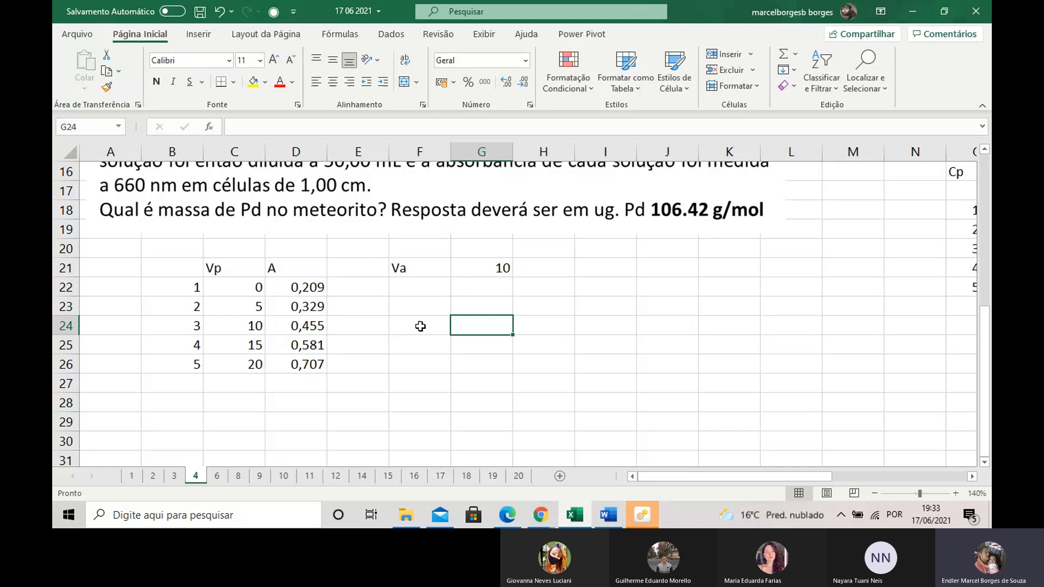
Label cell F22 as Cp and check the standard solution's concentration in the problem statement.
{"action": "left_click", "coordinate": [412, 287]}
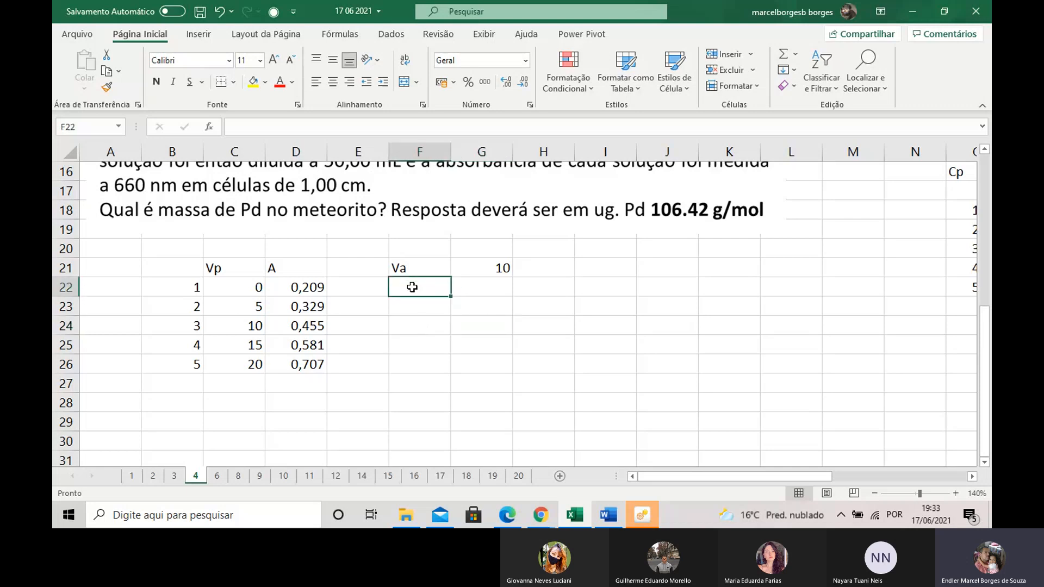
{"action": "type", "text": "C"}
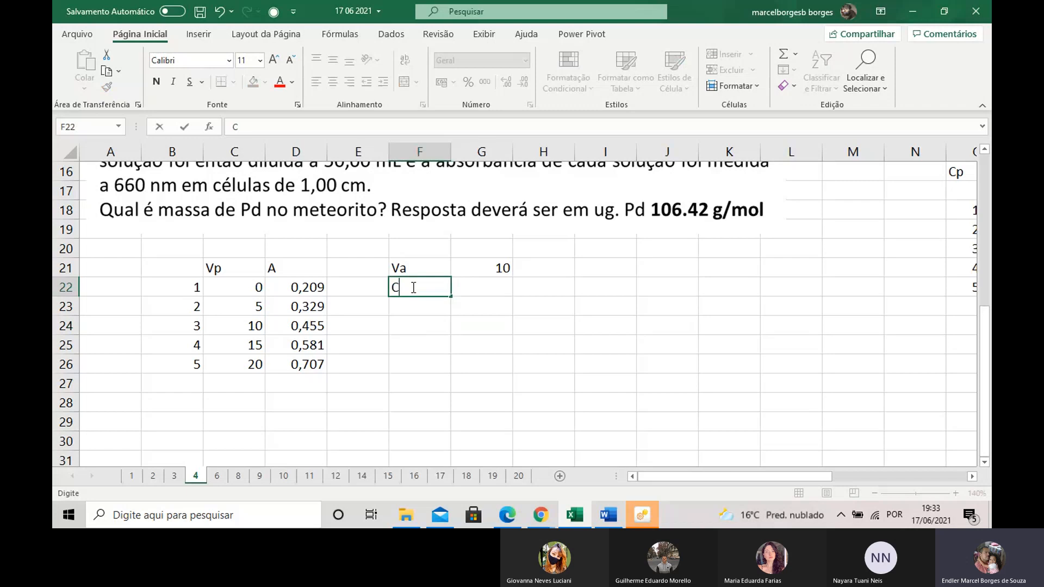
{"action": "type", "text": "p"}
{"action": "scroll", "coordinate": [441, 277], "scroll_direction": "up", "scroll_amount": 3}
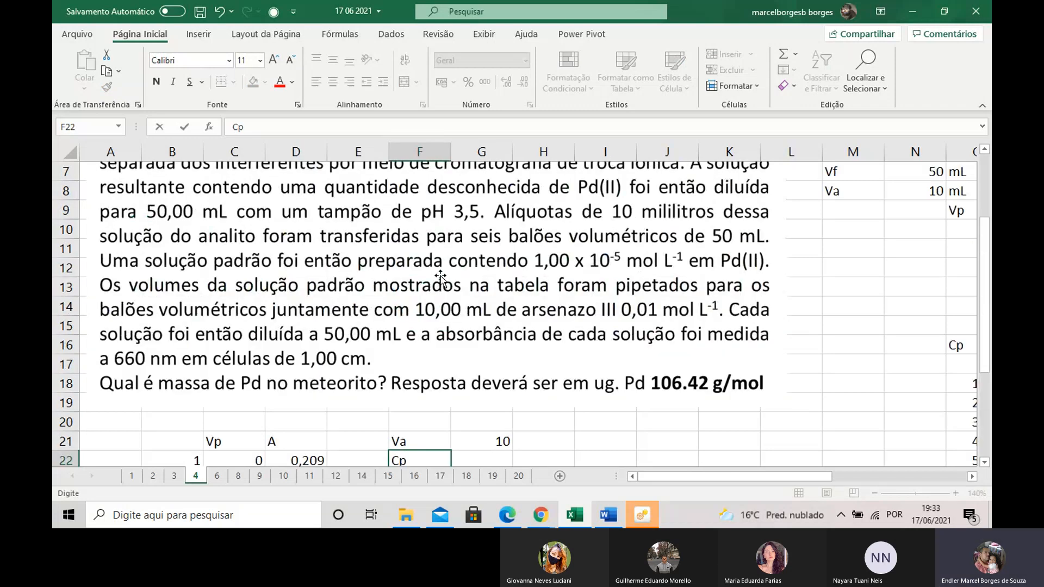
{"action": "scroll", "coordinate": [455, 303], "scroll_direction": "down", "scroll_amount": 3}
Enter the standard concentration in G22 as the formula =1*10^-5.
{"action": "left_click", "coordinate": [482, 287]}
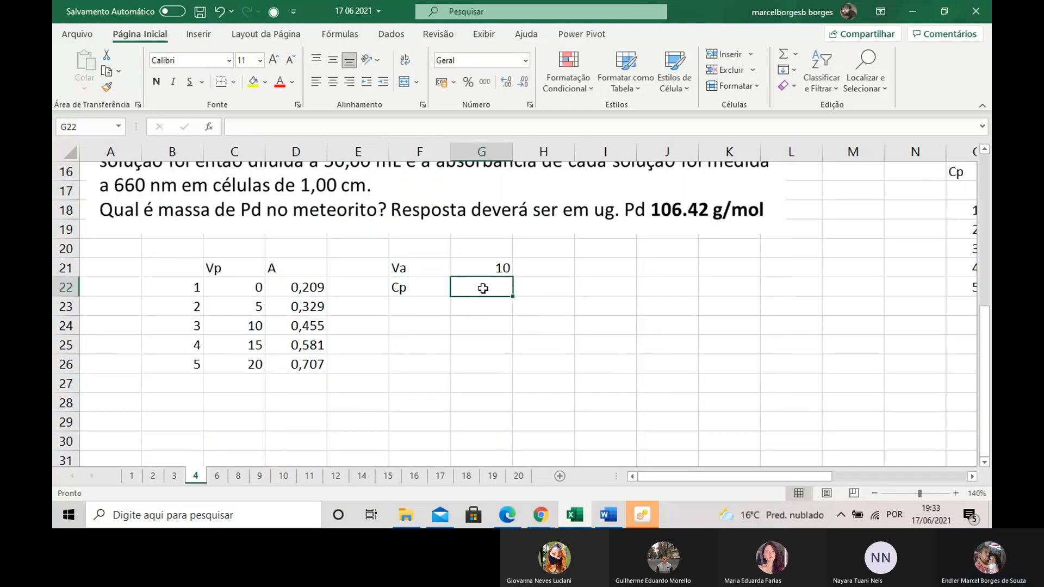
{"action": "type", "text": "1*10"}
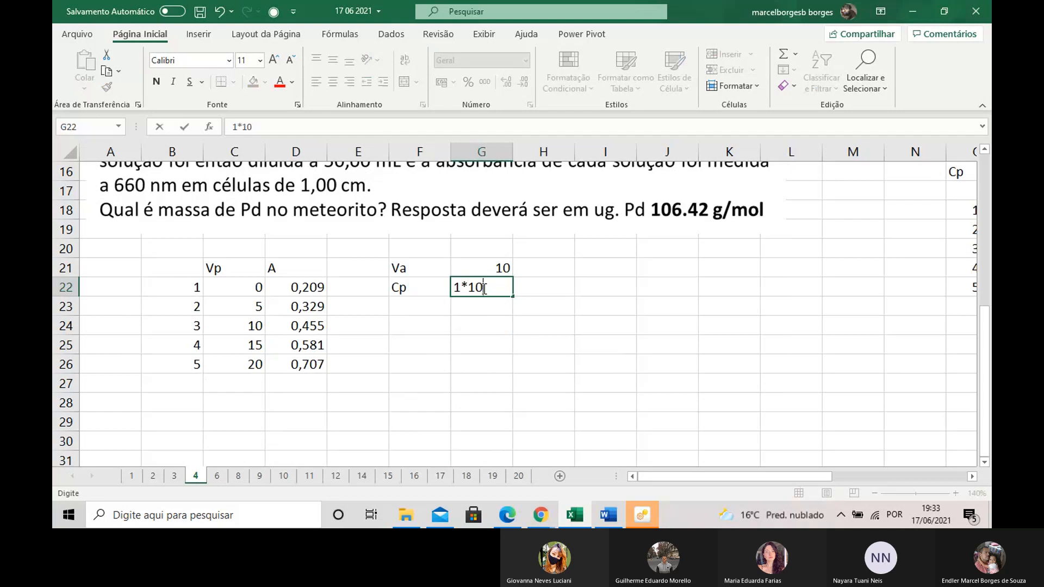
{"action": "type", "text": "^-5"}
{"action": "key", "text": "Return"}
{"action": "left_click", "coordinate": [482, 288]}
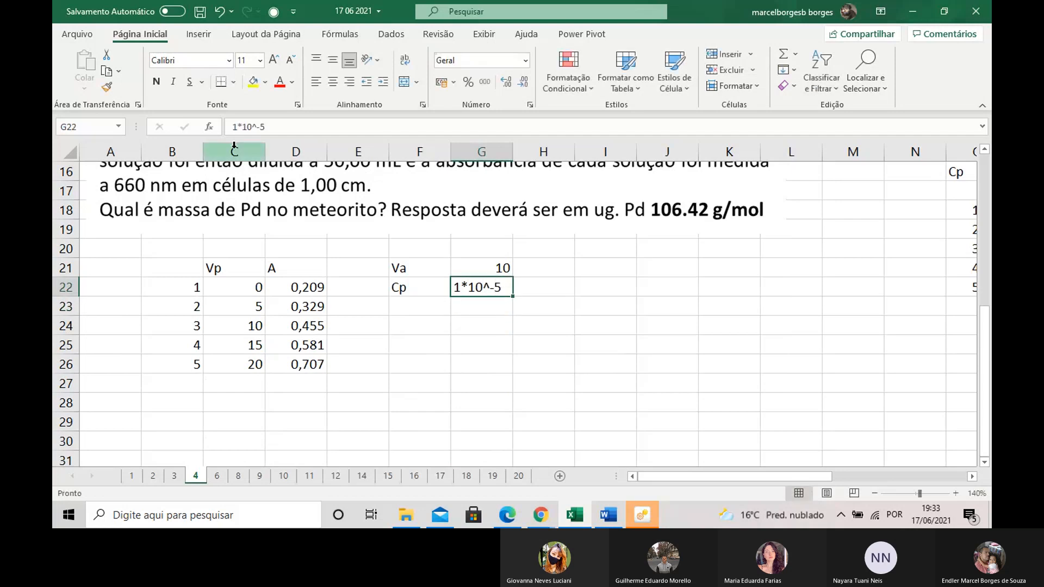
{"action": "left_click", "coordinate": [233, 127]}
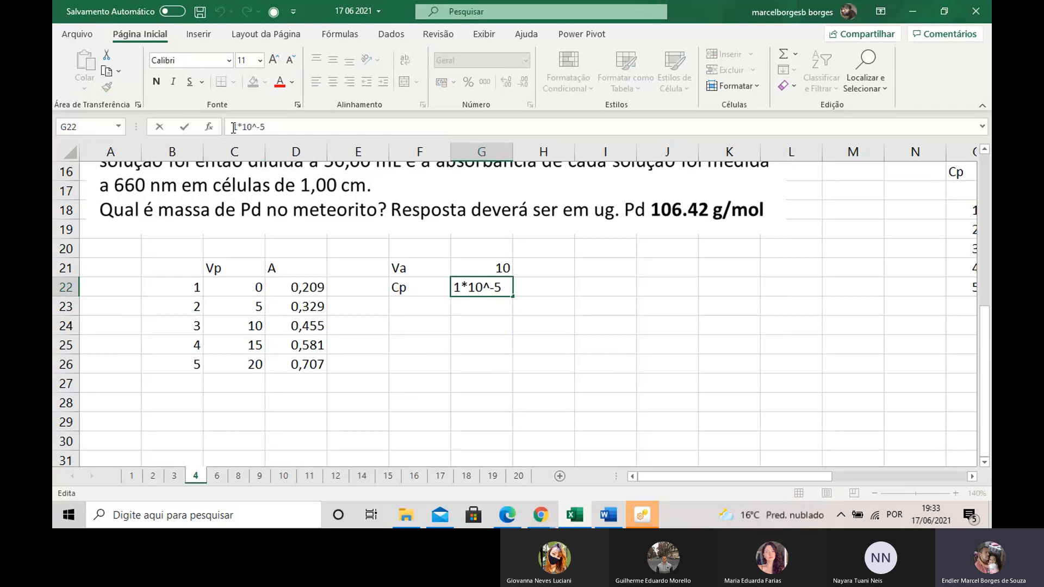
{"action": "type", "text": "="}
{"action": "key", "text": "Return"}
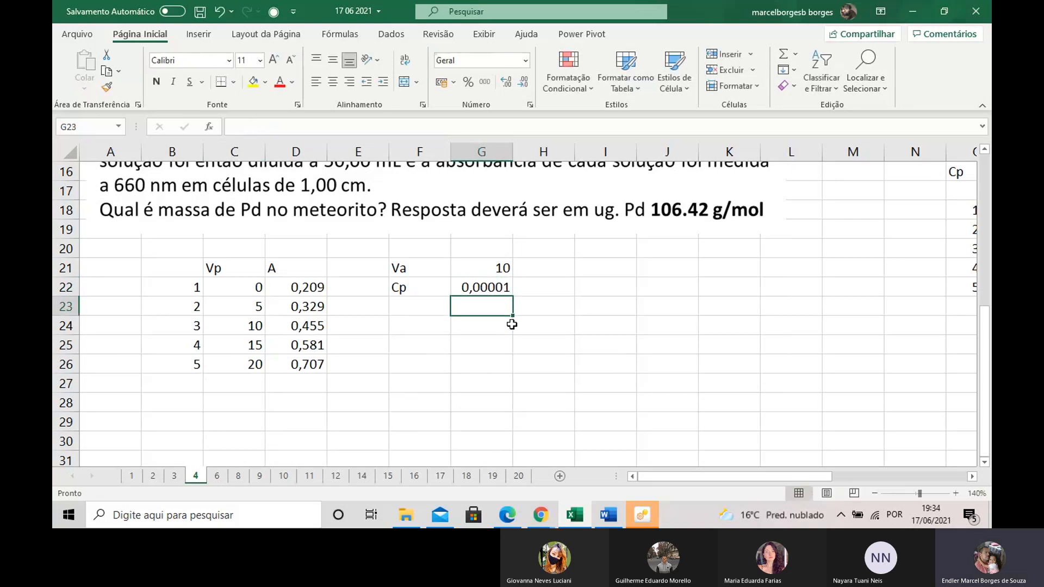
Add the final volume below Cp, with the label Vf in F23 and the value 50 in G23.
{"action": "left_click", "coordinate": [403, 312]}
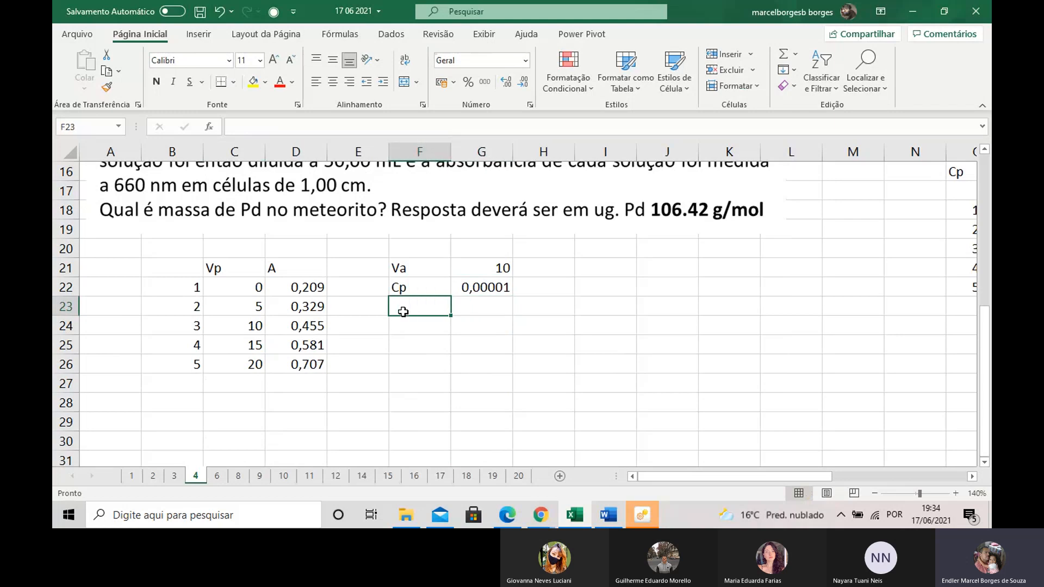
{"action": "type", "text": "Vf"}
{"action": "left_click", "coordinate": [475, 307]}
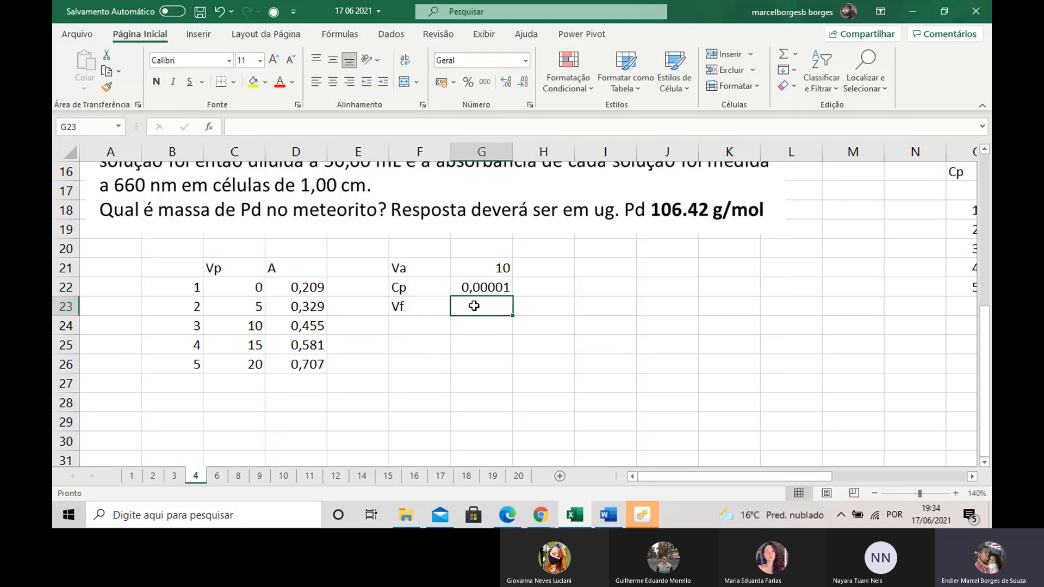
{"action": "type", "text": "50"}
{"action": "left_click", "coordinate": [480, 370]}
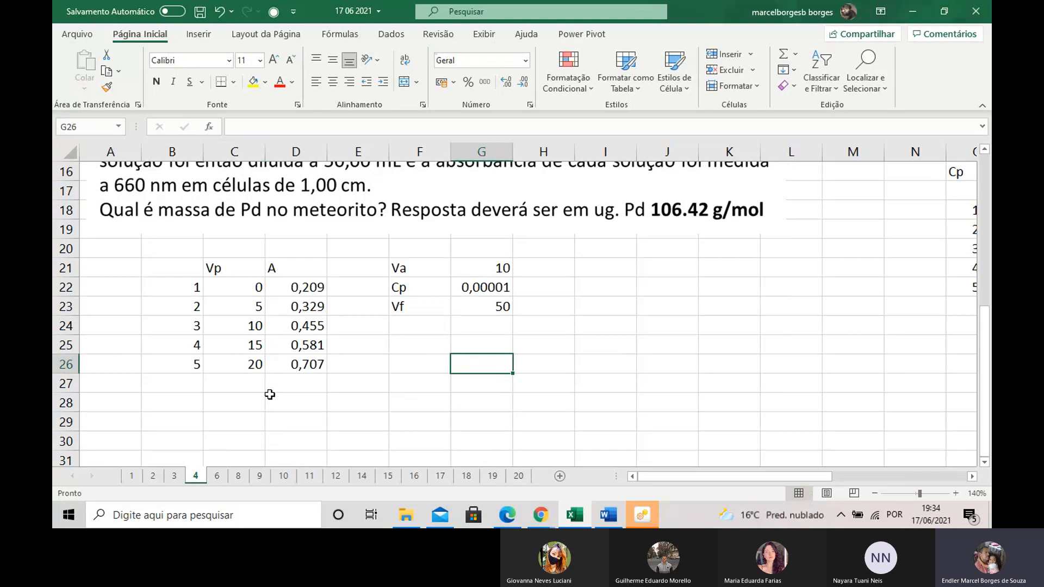
Calculate the first added Pd concentration in C29 with =C22*$G$22/$G$23, keeping the Cp and Vf references absolute.
{"action": "scroll", "coordinate": [261, 353], "scroll_direction": "down", "scroll_amount": 1}
{"action": "left_click", "coordinate": [253, 231]}
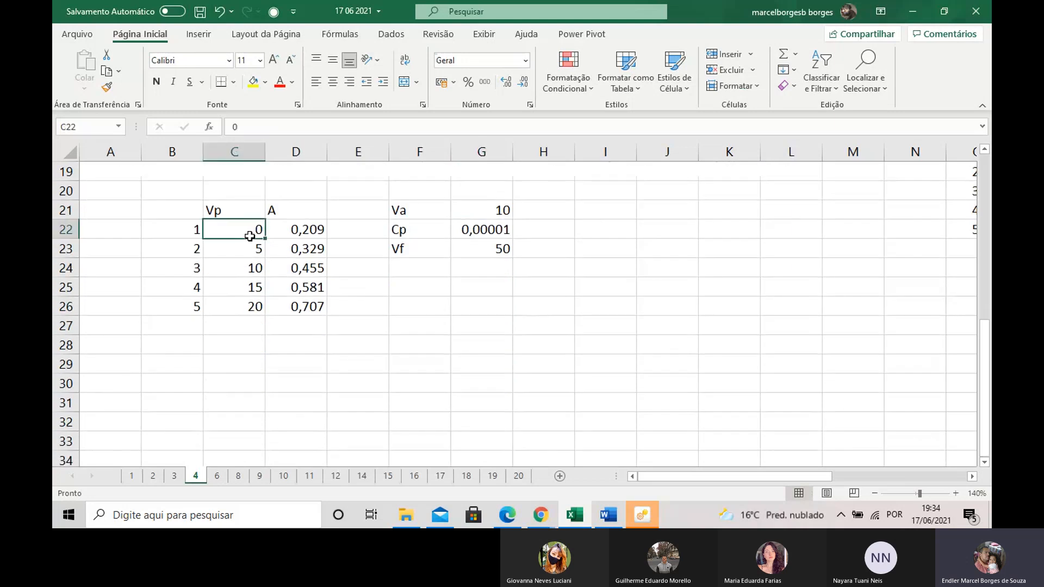
{"action": "left_click", "coordinate": [232, 359]}
{"action": "type", "text": "="}
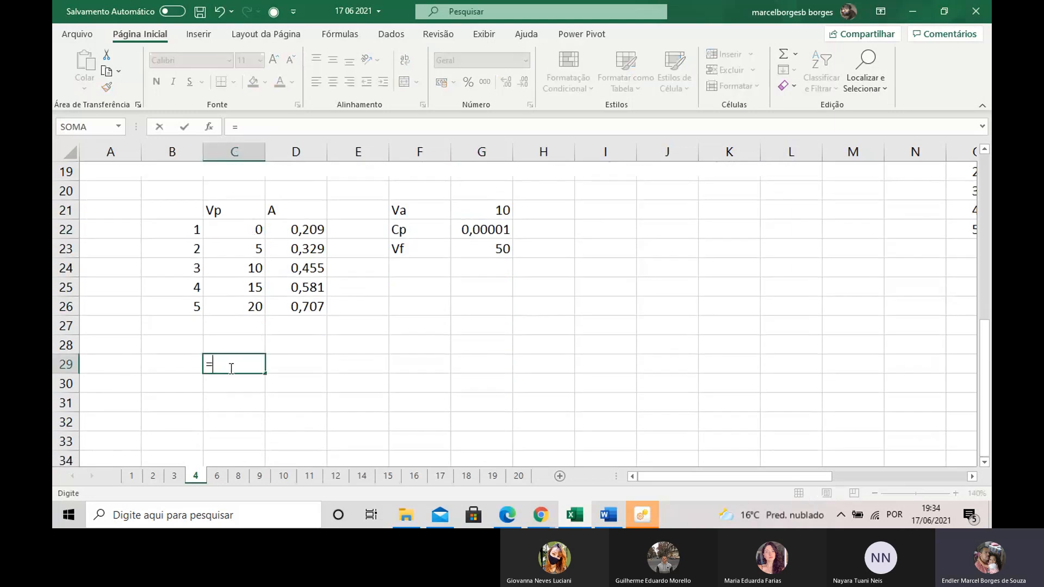
{"action": "left_click", "coordinate": [256, 231]}
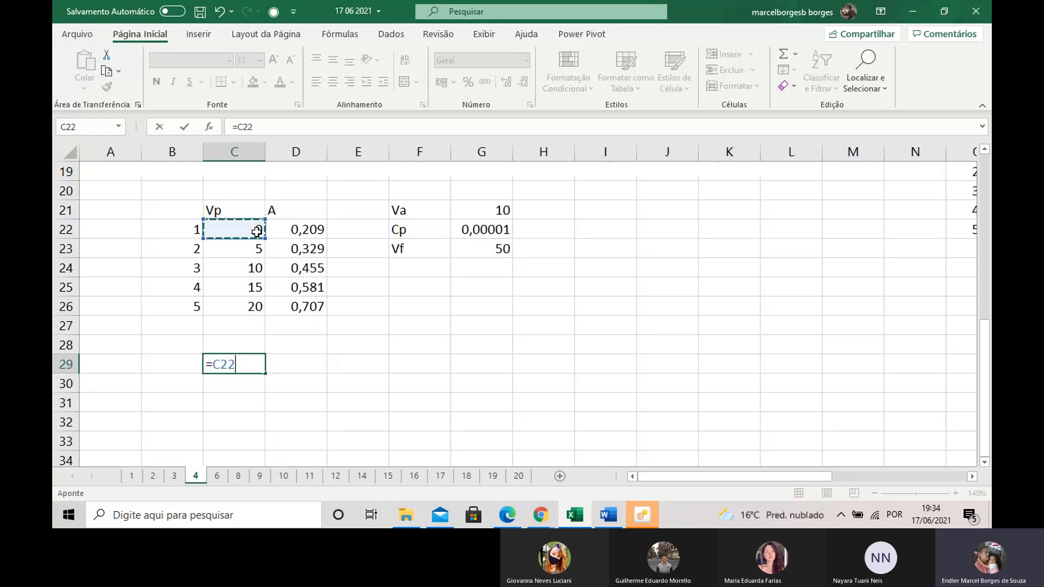
{"action": "type", "text": "*"}
{"action": "left_click", "coordinate": [483, 228]}
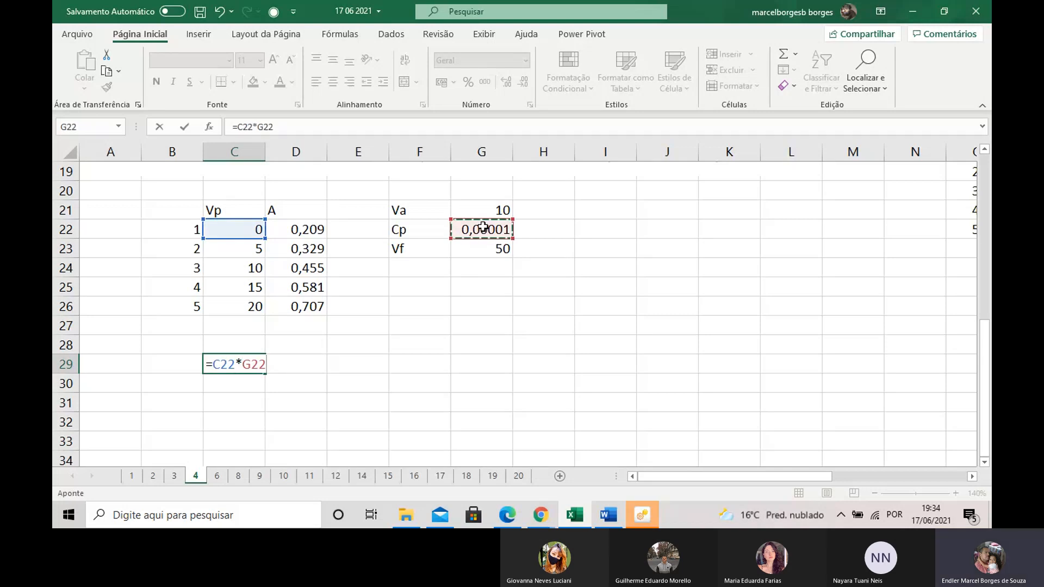
{"action": "type", "text": "/"}
{"action": "left_click", "coordinate": [492, 251]}
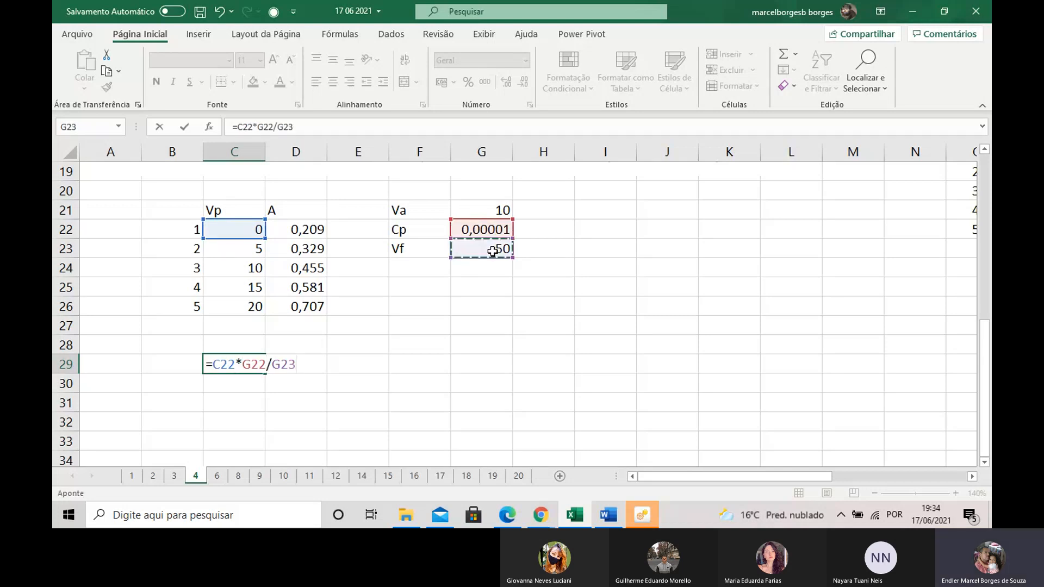
{"action": "key", "text": "F4"}
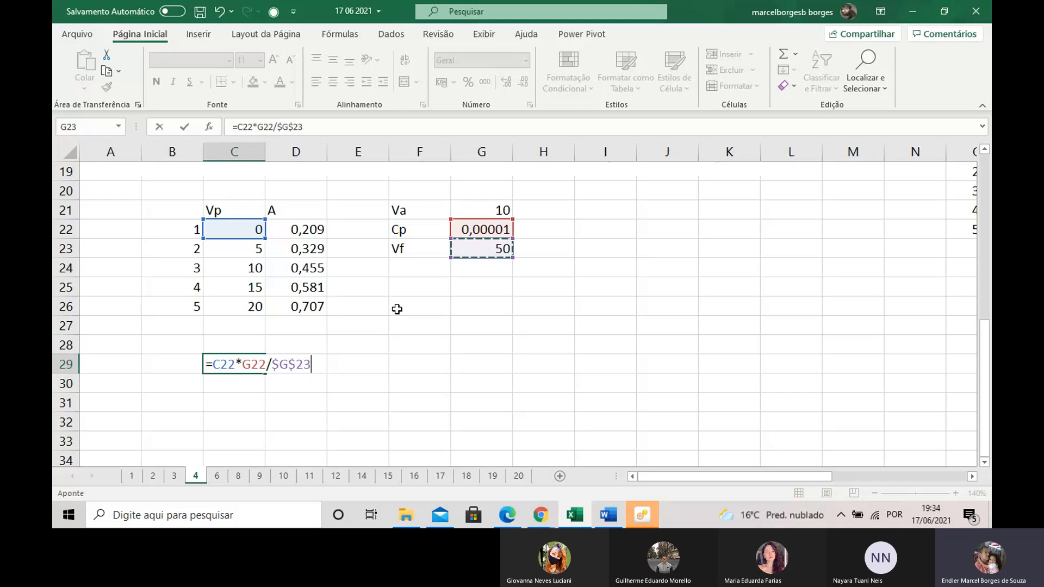
{"action": "left_click", "coordinate": [260, 363]}
{"action": "key", "text": "F4"}
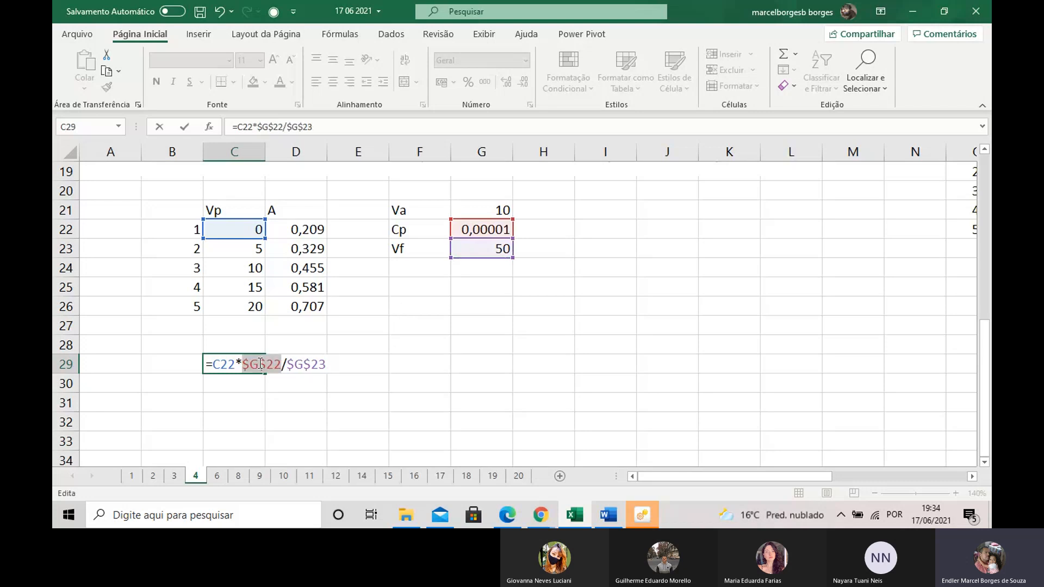
{"action": "key", "text": "Return"}
Fill the C29 concentration formula down through C33 for the five solutions, clearing the surplus result in C34.
{"action": "left_click", "coordinate": [250, 368]}
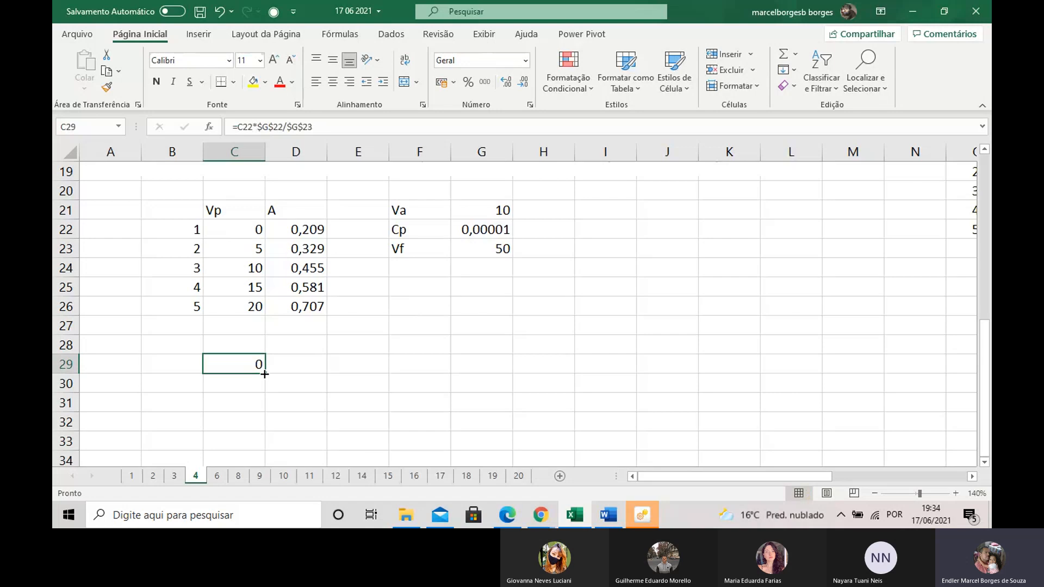
{"action": "left_click_drag", "start_coordinate": [265, 374], "coordinate": [252, 408]}
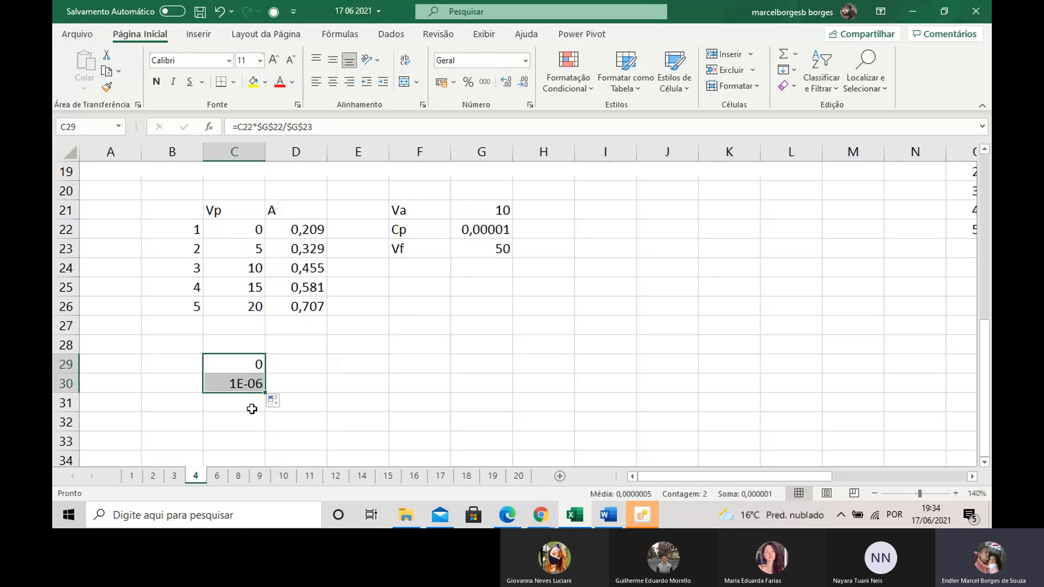
{"action": "scroll", "coordinate": [245, 294], "scroll_direction": "down", "scroll_amount": 2}
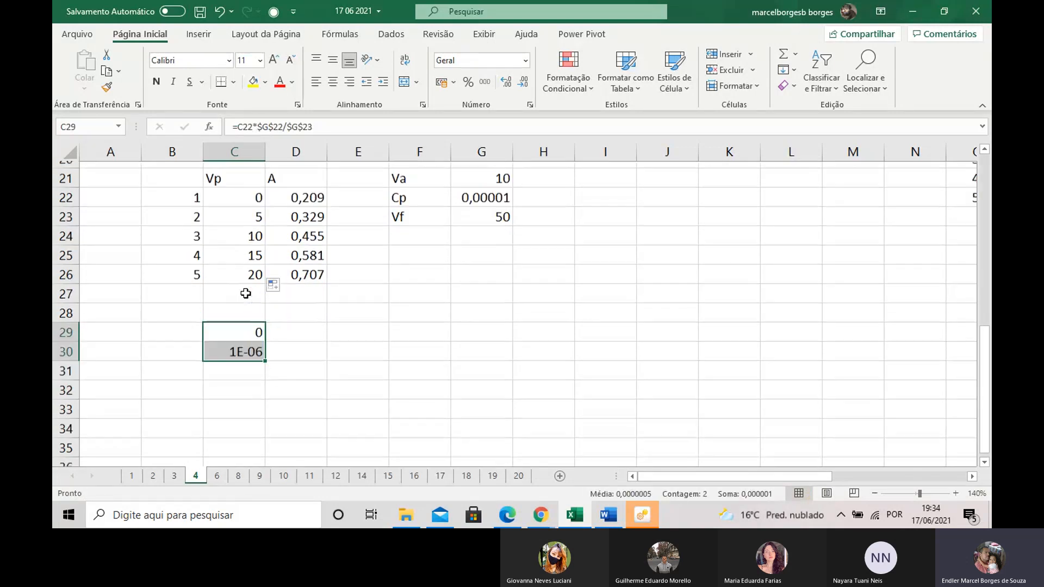
{"action": "left_click_drag", "start_coordinate": [265, 278], "coordinate": [272, 354]}
{"action": "left_click", "coordinate": [247, 346]}
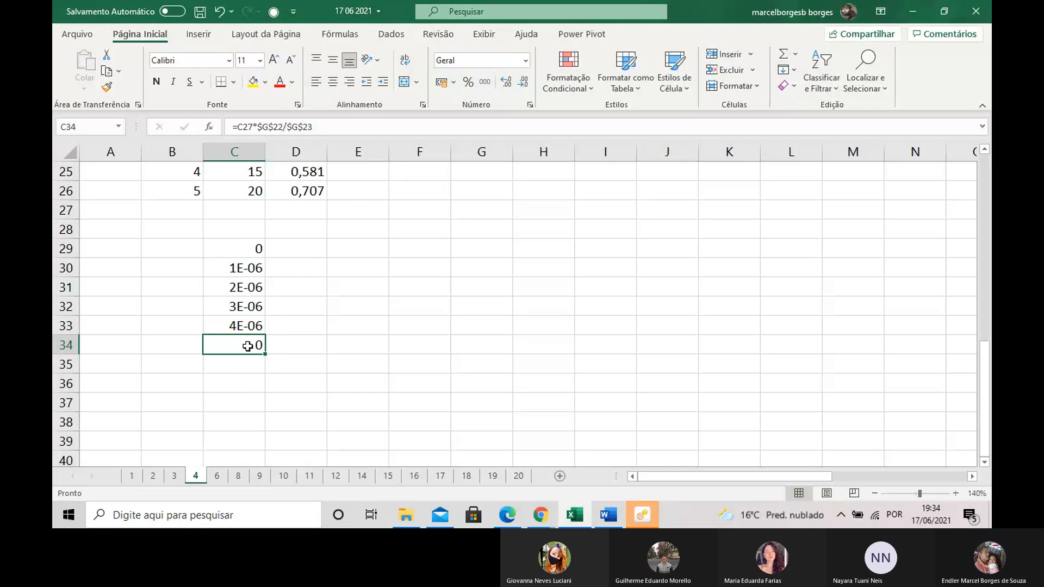
{"action": "key", "text": "Delete"}
Head the calculated concentration column with C (Pd) in cell C28.
{"action": "left_click", "coordinate": [237, 224]}
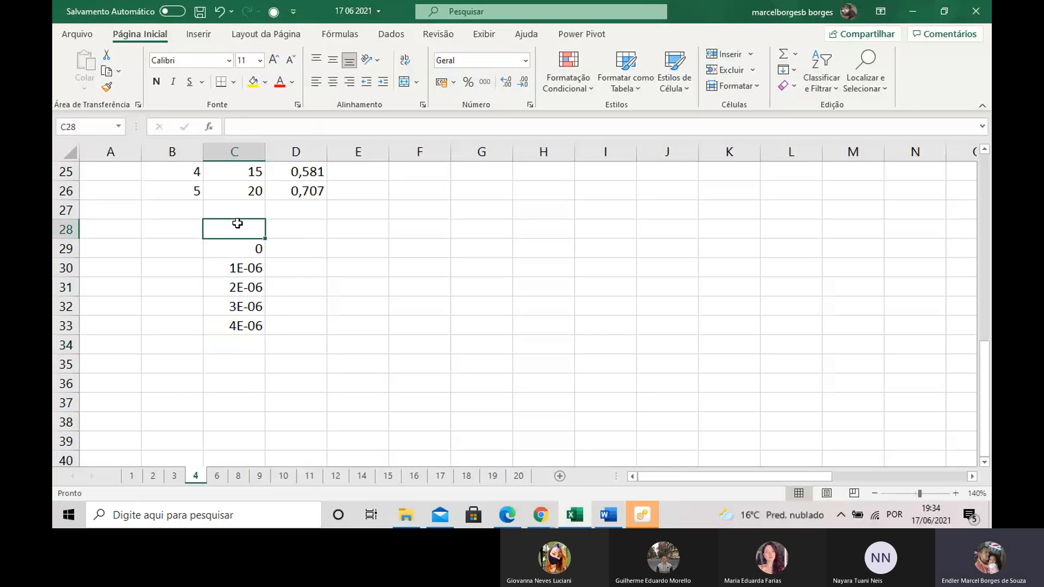
{"action": "type", "text": "C (P"}
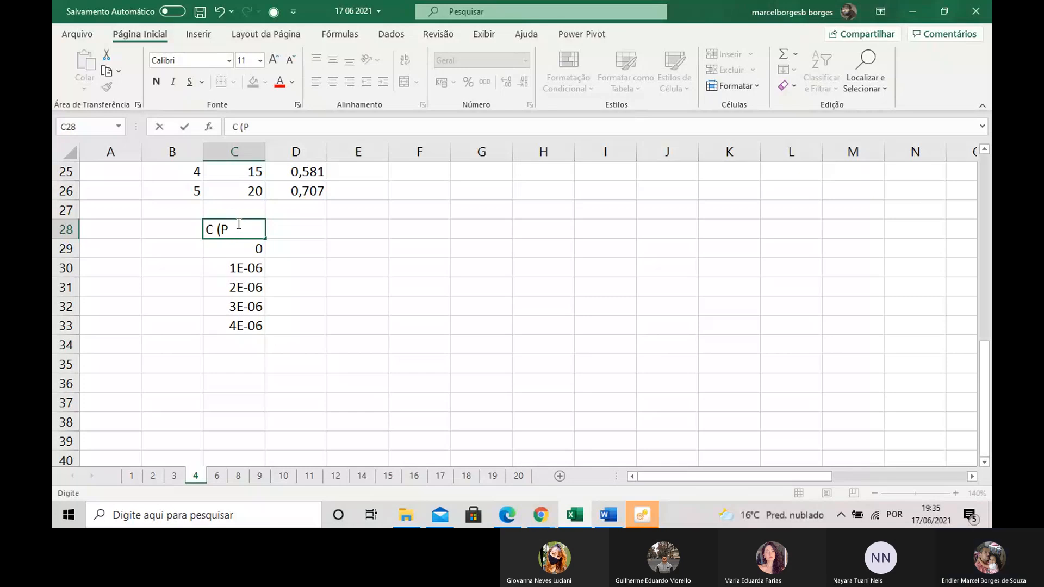
{"action": "scroll", "coordinate": [272, 182], "scroll_direction": "up", "scroll_amount": 3}
{"action": "scroll", "coordinate": [280, 244], "scroll_direction": "down", "scroll_amount": 1}
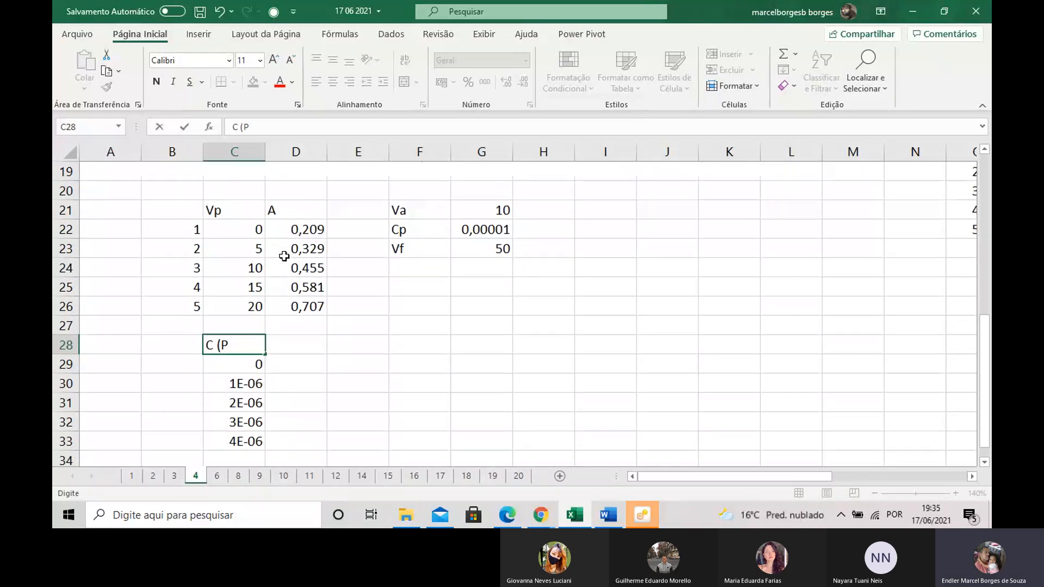
{"action": "type", "text": "s"}
{"action": "key", "text": "BackSpace"}
{"action": "type", "text": "d)"}
{"action": "left_click", "coordinate": [363, 424]}
{"action": "left_click", "coordinate": [303, 344]}
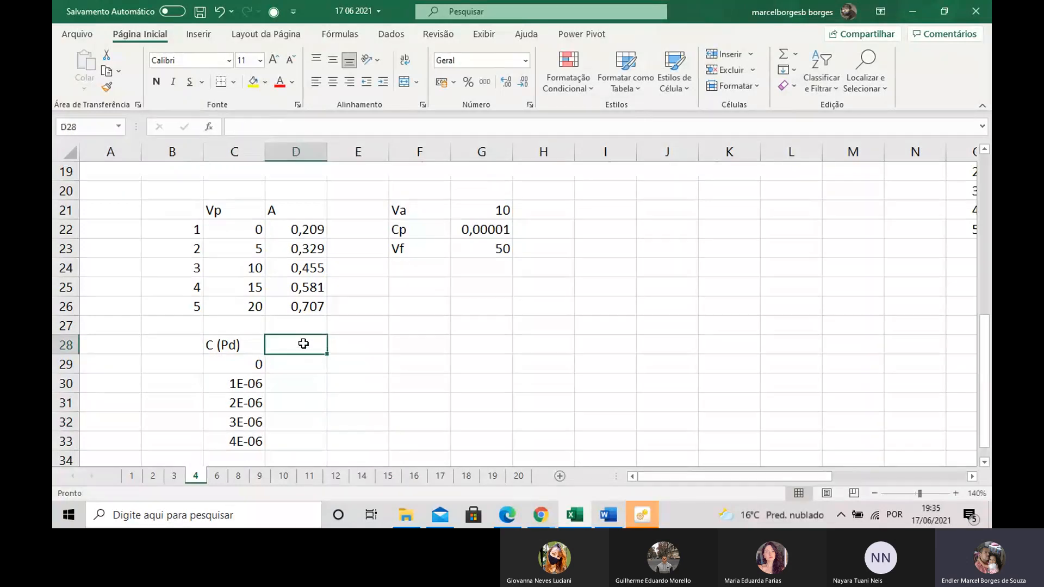
Head cell D28 with A and link D29 to the first absorbance value with =D22.
{"action": "type", "text": "A"}
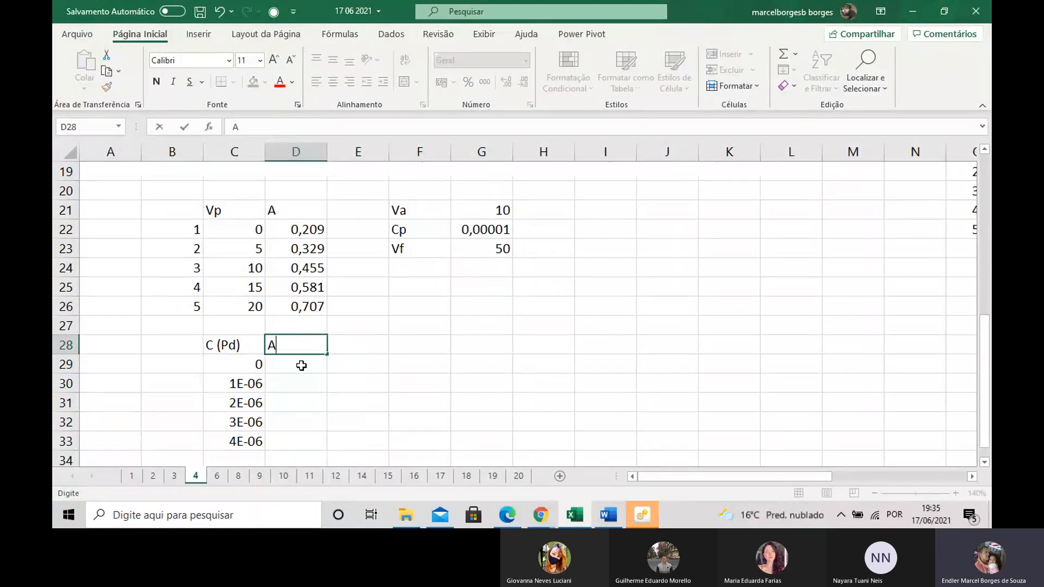
{"action": "left_click", "coordinate": [300, 363]}
{"action": "type", "text": "="}
{"action": "left_click", "coordinate": [304, 231]}
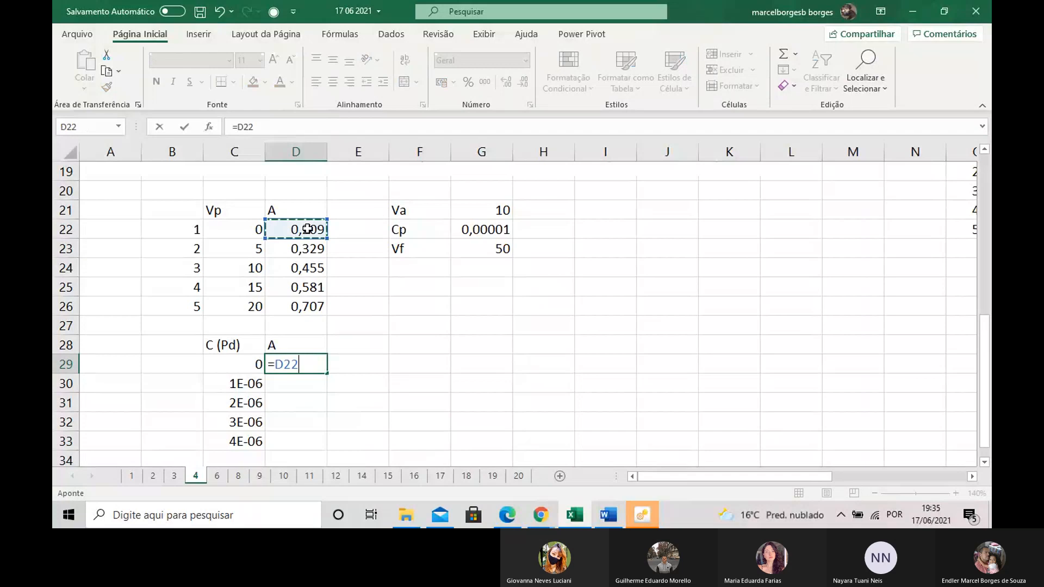
{"action": "key", "text": "Return"}
Fill the absorbance reference in D29 down through D33 for the five solutions.
{"action": "scroll", "coordinate": [401, 310], "scroll_direction": "down", "scroll_amount": 3}
{"action": "left_click", "coordinate": [318, 185]}
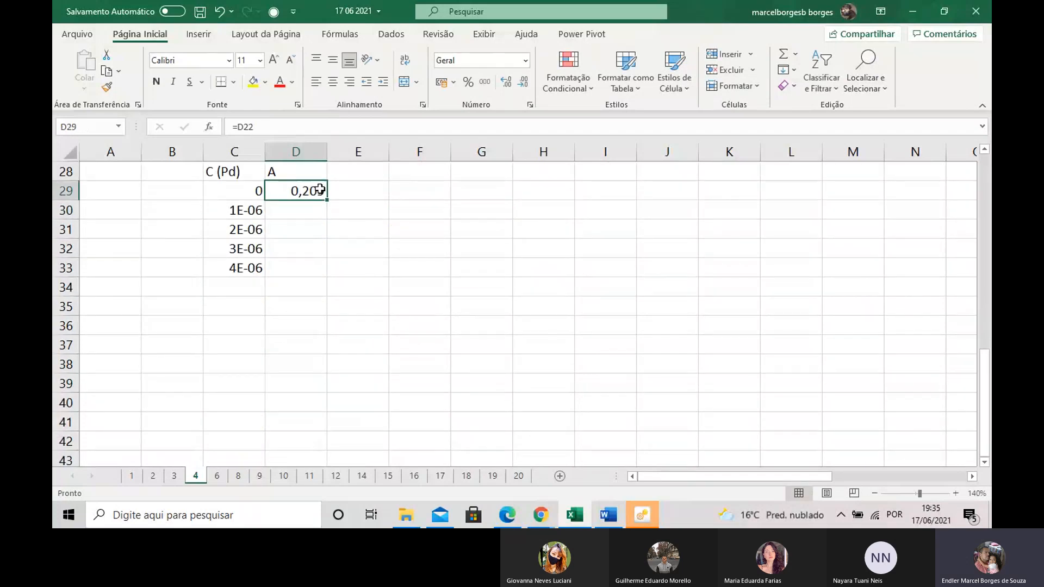
{"action": "left_click_drag", "start_coordinate": [327, 200], "coordinate": [327, 276]}
{"action": "scroll", "coordinate": [381, 326], "scroll_direction": "up", "scroll_amount": 1}
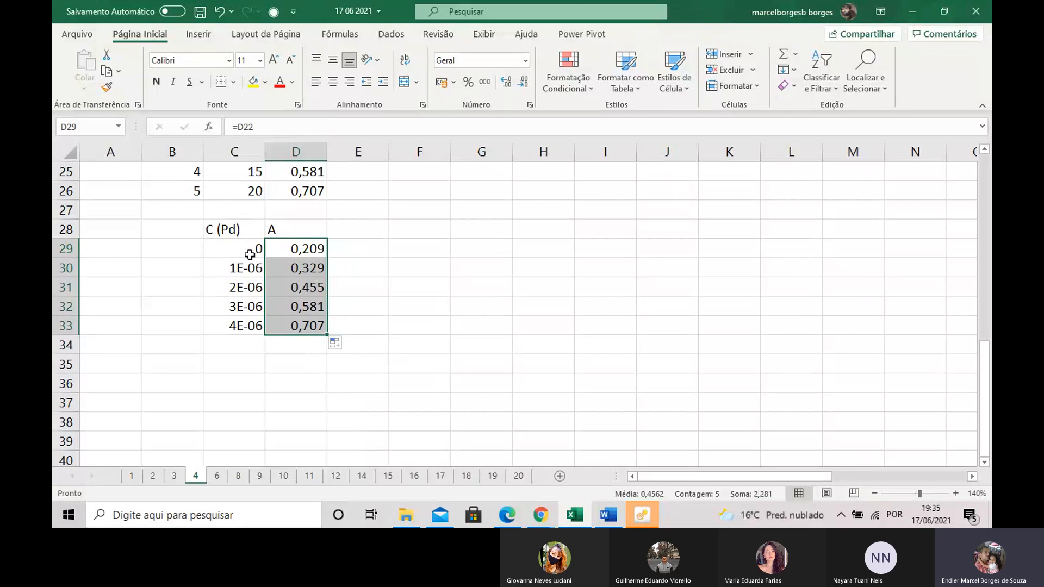
Insert a markers-only scatter chart of absorbance against Pd concentration from C29:D33.
{"action": "left_click_drag", "start_coordinate": [257, 251], "coordinate": [288, 332]}
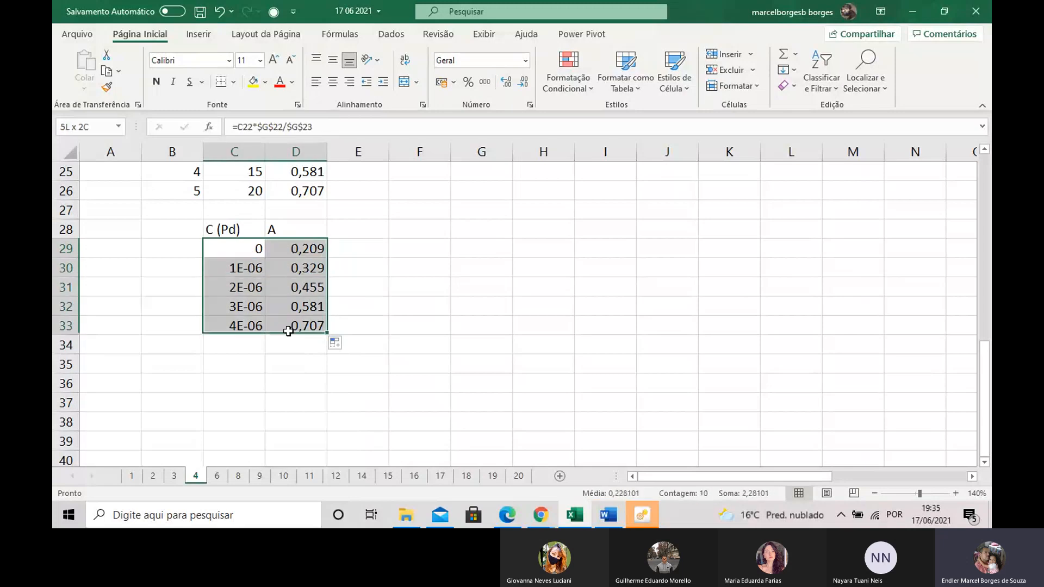
{"action": "left_click", "coordinate": [199, 34]}
{"action": "left_click", "coordinate": [409, 85]}
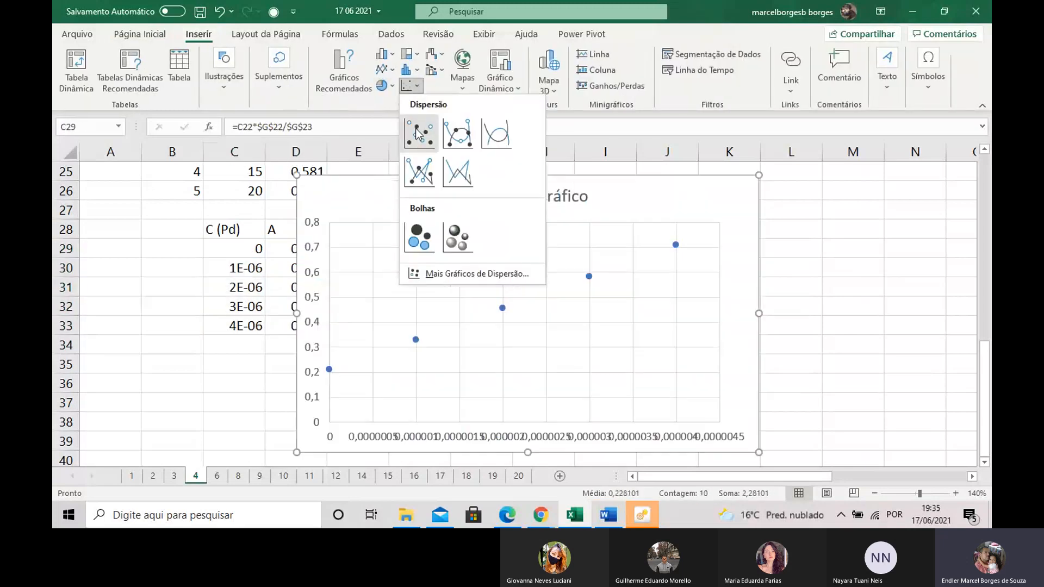
{"action": "left_click", "coordinate": [420, 135]}
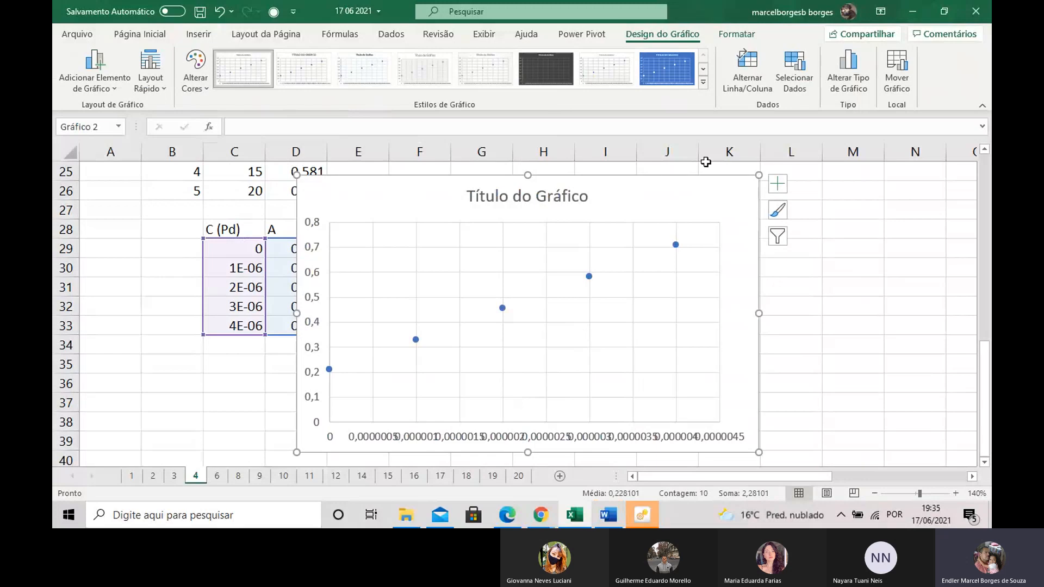
{"action": "left_click", "coordinate": [793, 366]}
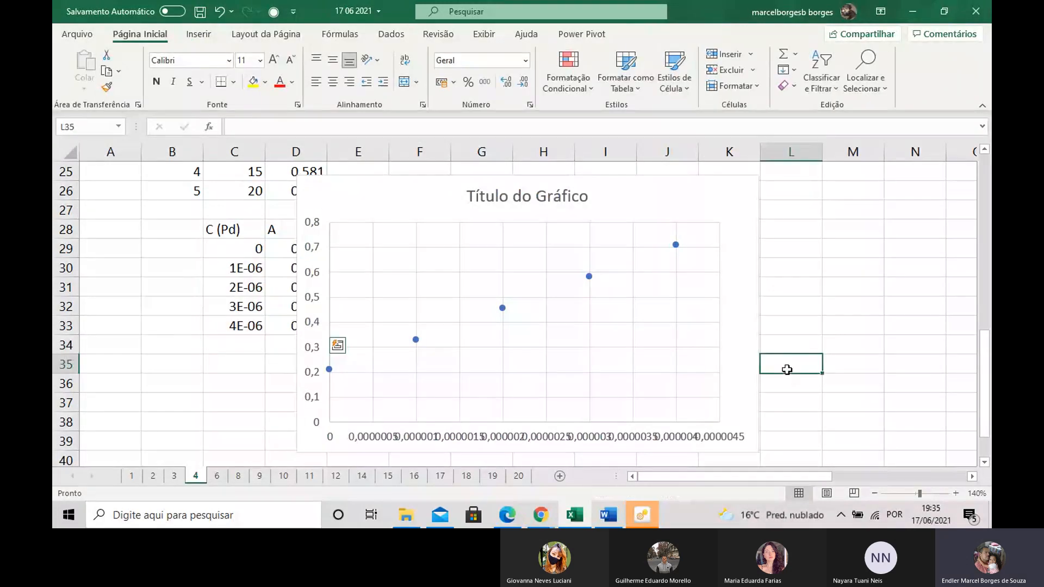
Check the formatting options of the scatter chart's horizontal axis, then close them without changes.
{"action": "left_click", "coordinate": [556, 443]}
{"action": "right_click", "coordinate": [553, 437]}
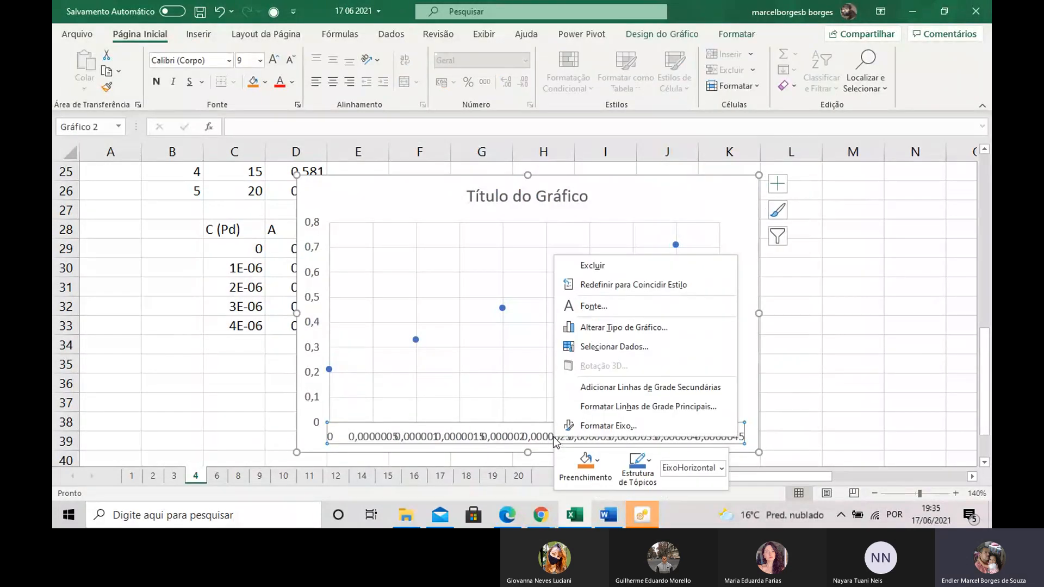
{"action": "left_click", "coordinate": [584, 429]}
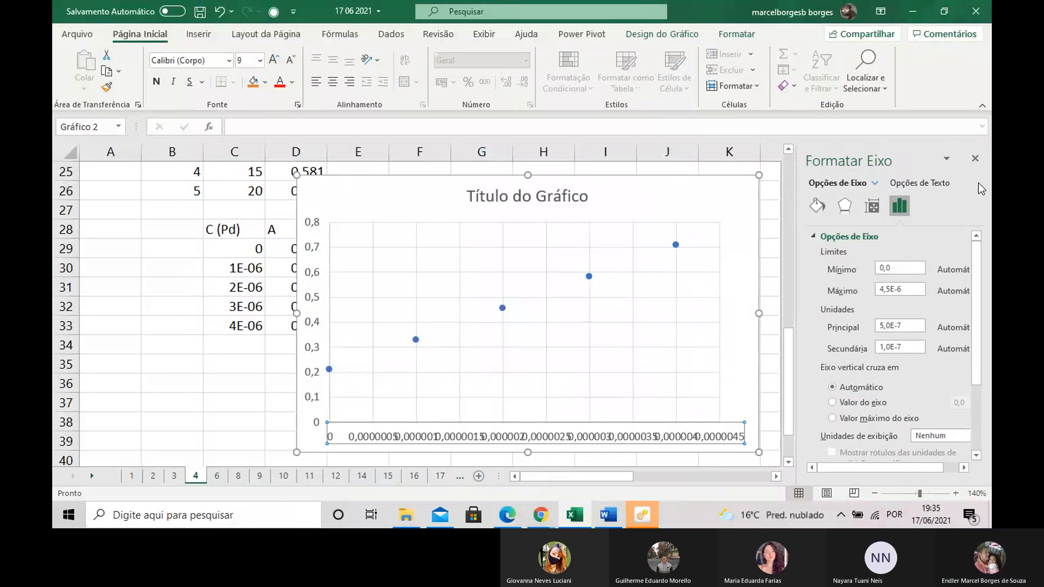
{"action": "left_click", "coordinate": [975, 158]}
{"action": "left_click", "coordinate": [798, 372]}
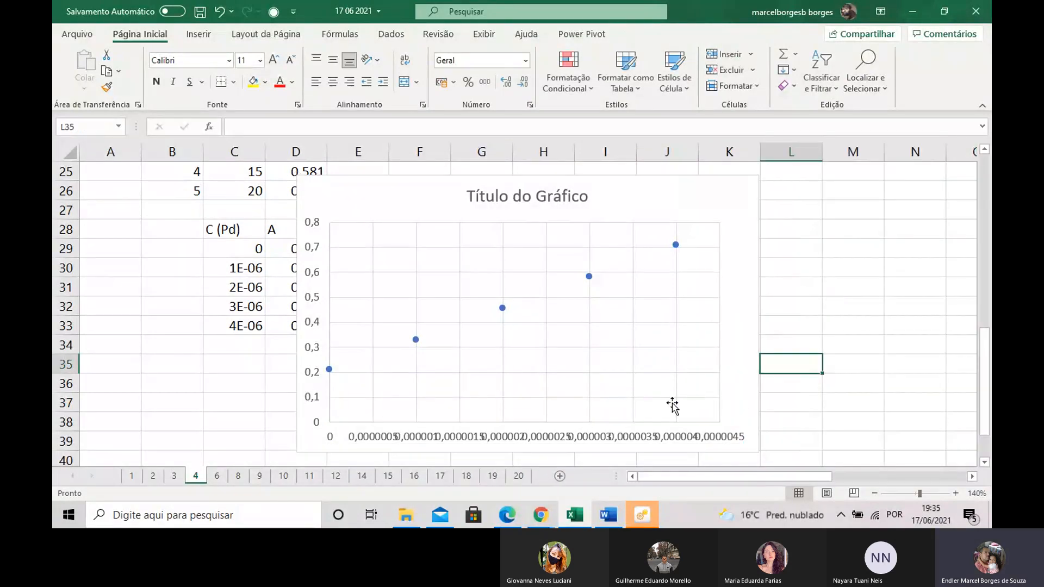
Compare the calculated concentrations in C30:C33 with the scale on the chart's horizontal axis.
{"action": "left_click", "coordinate": [655, 191]}
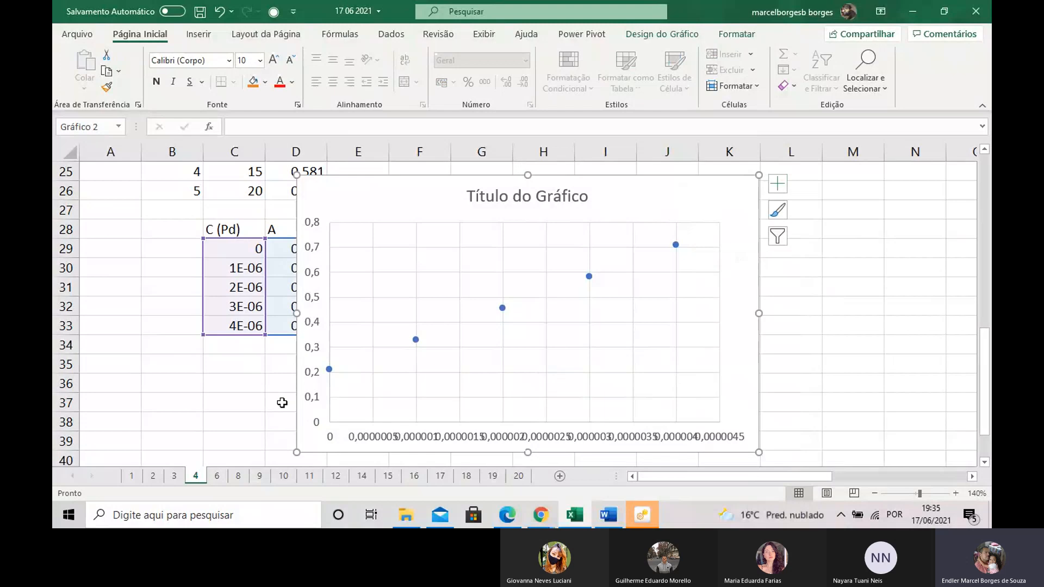
{"action": "left_click", "coordinate": [239, 383]}
{"action": "left_click", "coordinate": [244, 268]}
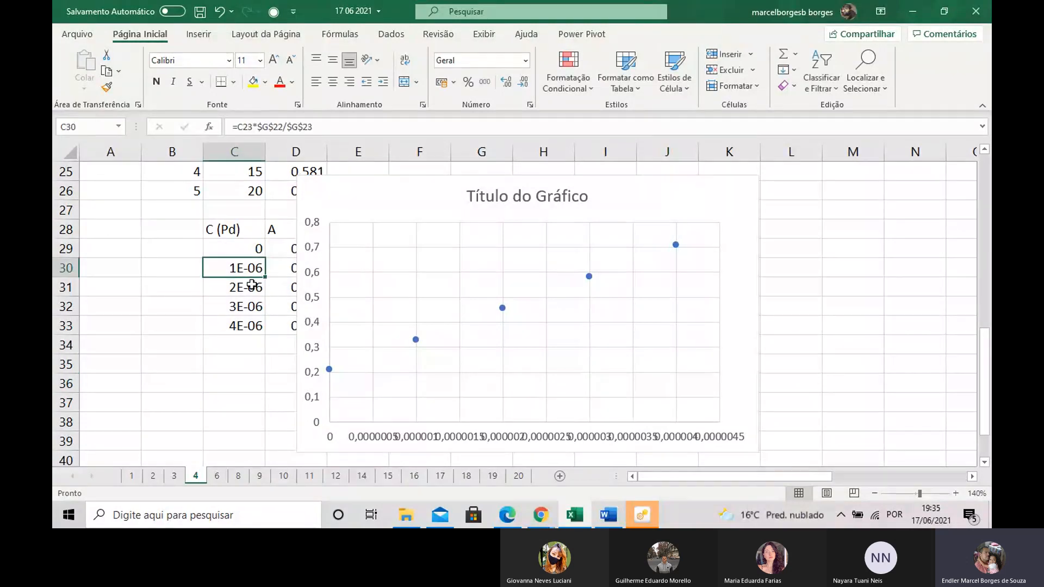
{"action": "left_click", "coordinate": [246, 287]}
{"action": "left_click", "coordinate": [244, 326]}
{"action": "left_click", "coordinate": [242, 310]}
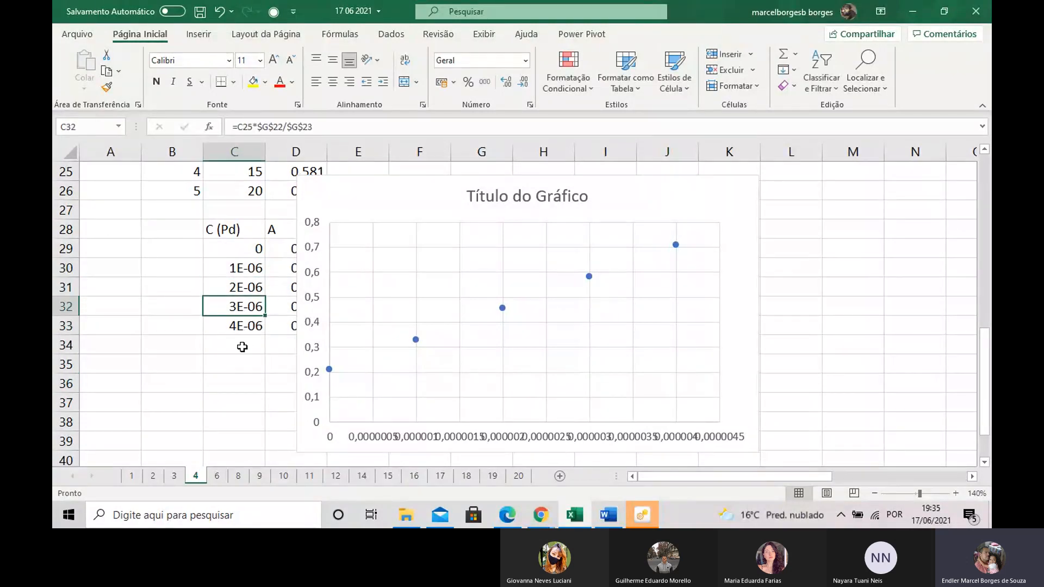
{"action": "left_click", "coordinate": [239, 384]}
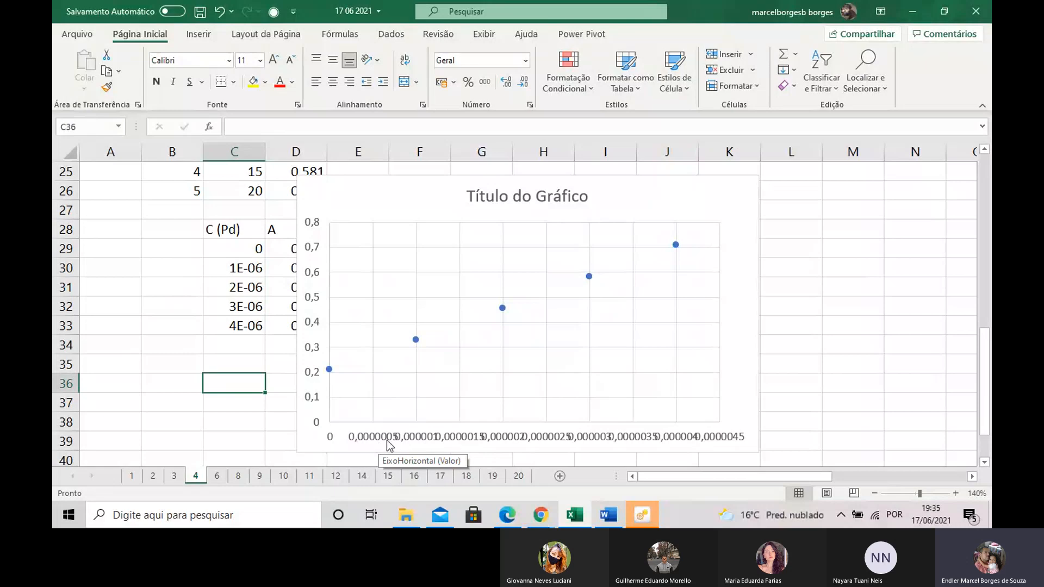
{"action": "left_click", "coordinate": [224, 267]}
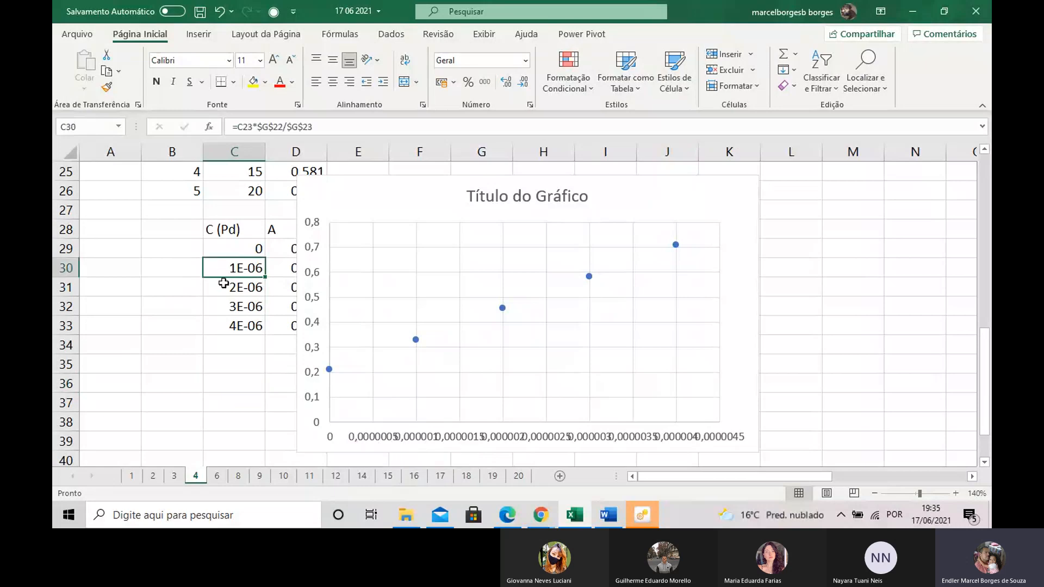
{"action": "left_click", "coordinate": [223, 328]}
{"action": "left_click", "coordinate": [219, 265]}
Delete the scatter chart from the sheet.
{"action": "left_click", "coordinate": [514, 188]}
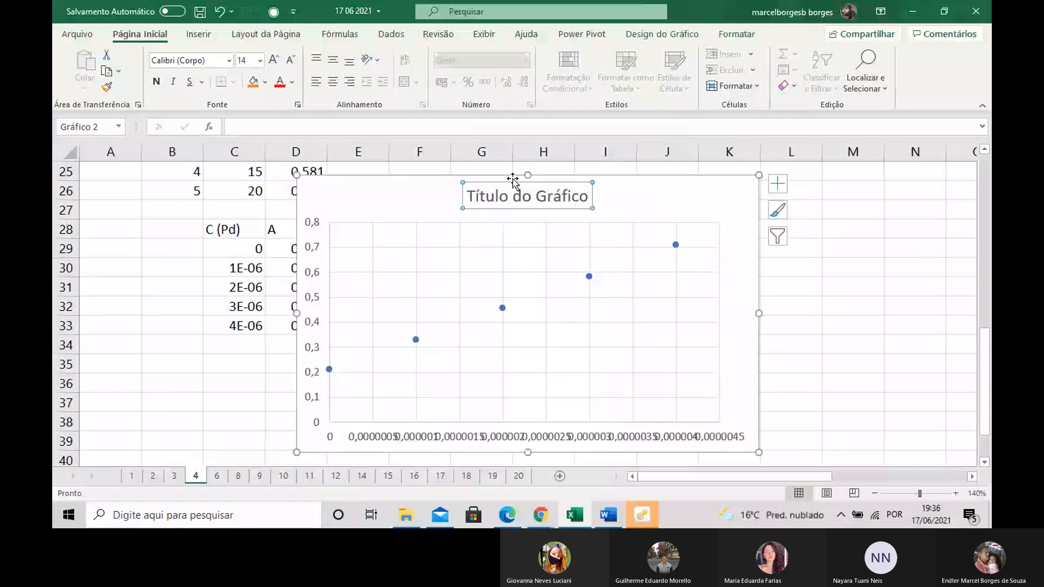
{"action": "left_click", "coordinate": [512, 179]}
{"action": "key", "text": "Delete"}
{"action": "left_click", "coordinate": [405, 251]}
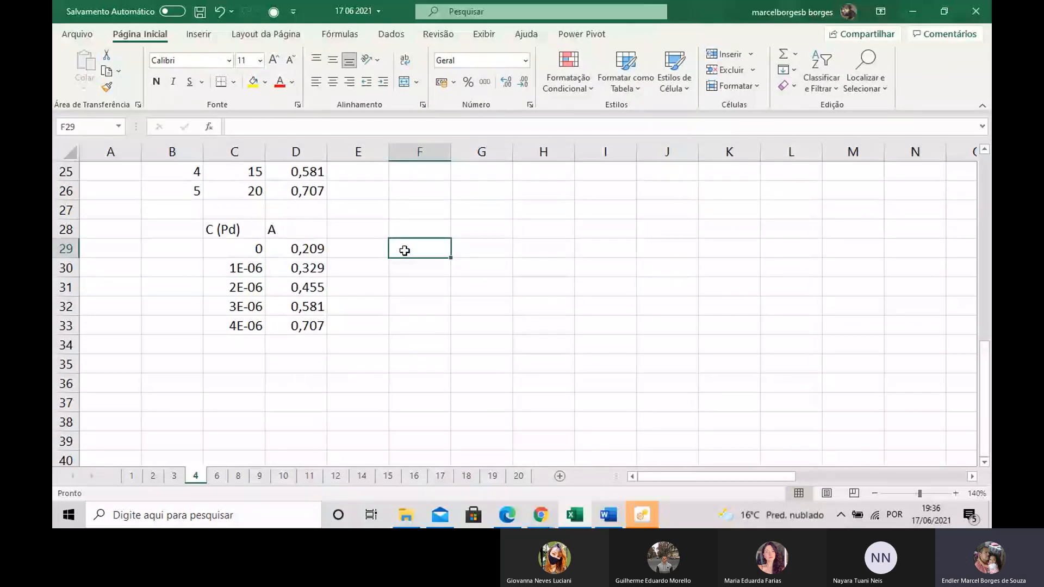
{"action": "type", "text": "proj."}
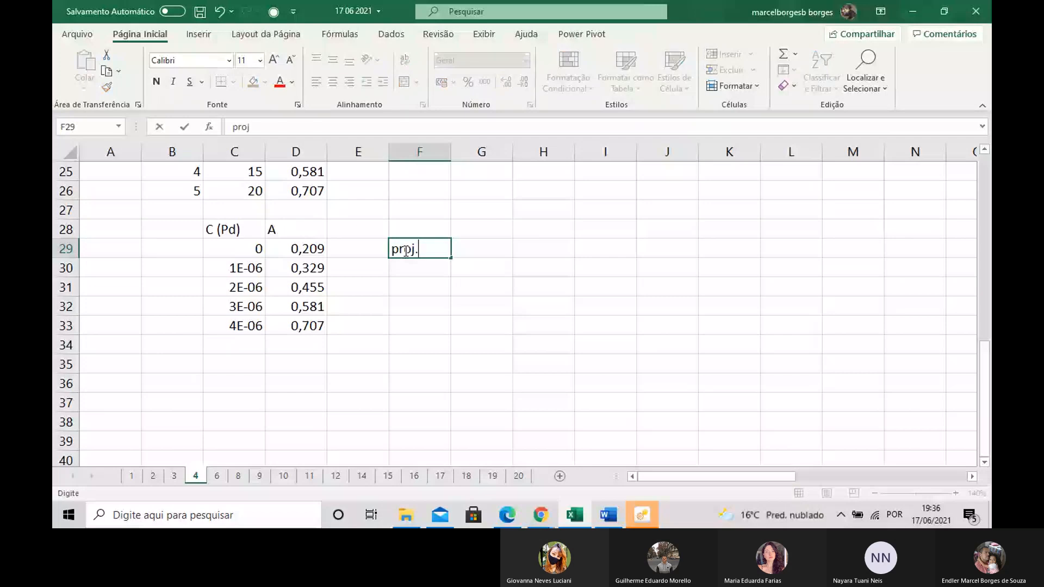
{"action": "key", "text": "BackSpace"}
{"action": "key", "text": "BackSpace"}
{"action": "key", "text": "BackSpace"}
{"action": "key", "text": "BackSpace"}
Calculate the linear regression statistics in F29 with =PROJ.LIN(D29:D33;C29:C33;VERDADEIRO;VERDADEIRO).
{"action": "type", "text": "="}
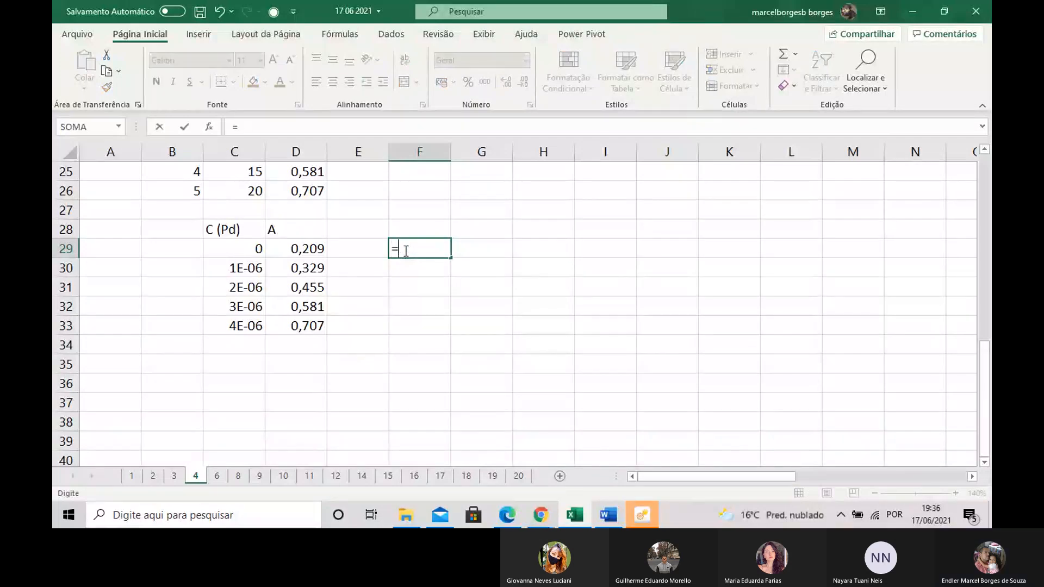
{"action": "type", "text": "pro"}
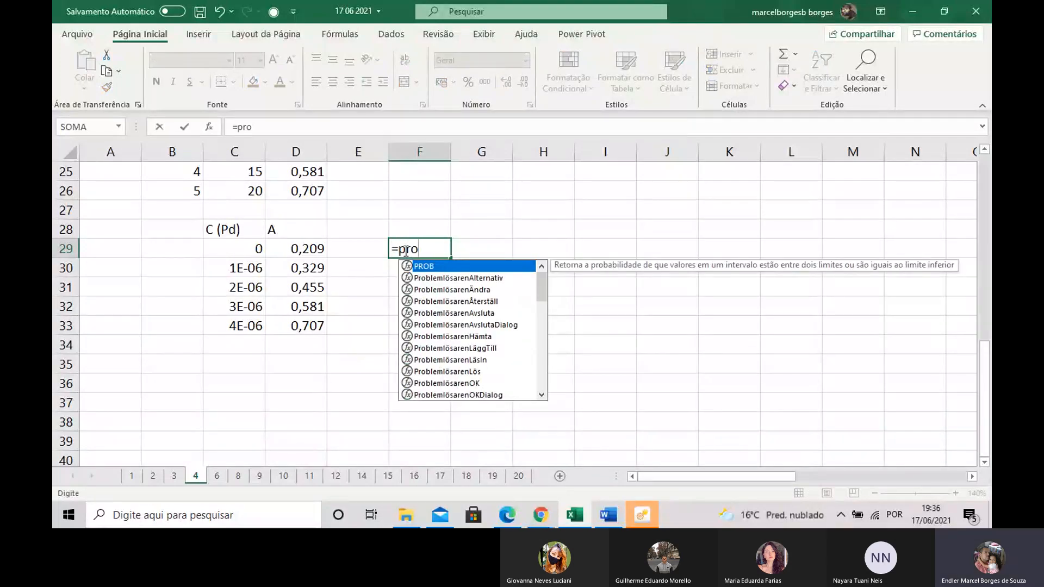
{"action": "type", "text": "j.lin "}
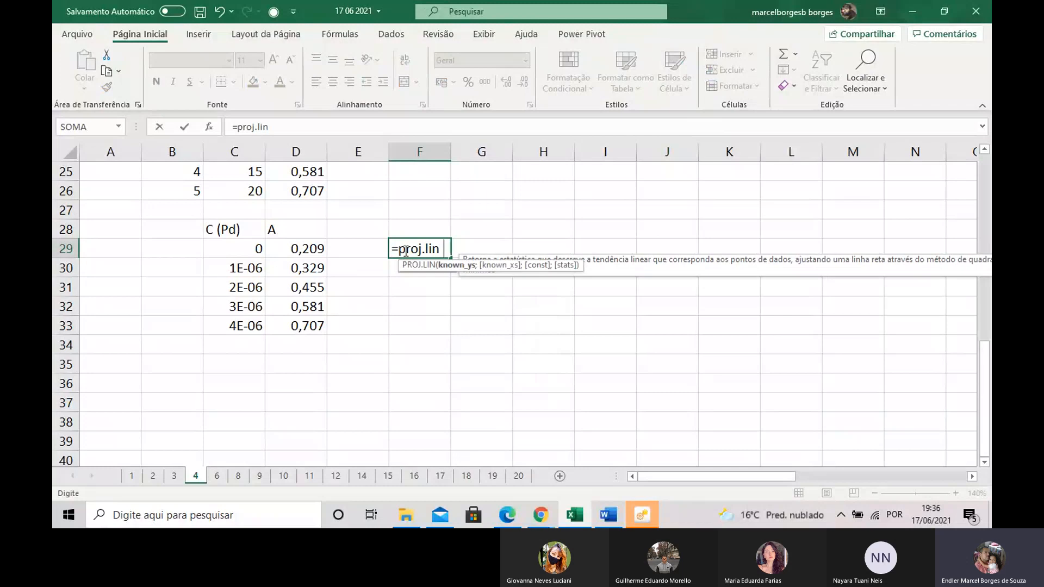
{"action": "type", "text": "("}
{"action": "left_click_drag", "start_coordinate": [325, 249], "coordinate": [305, 327]}
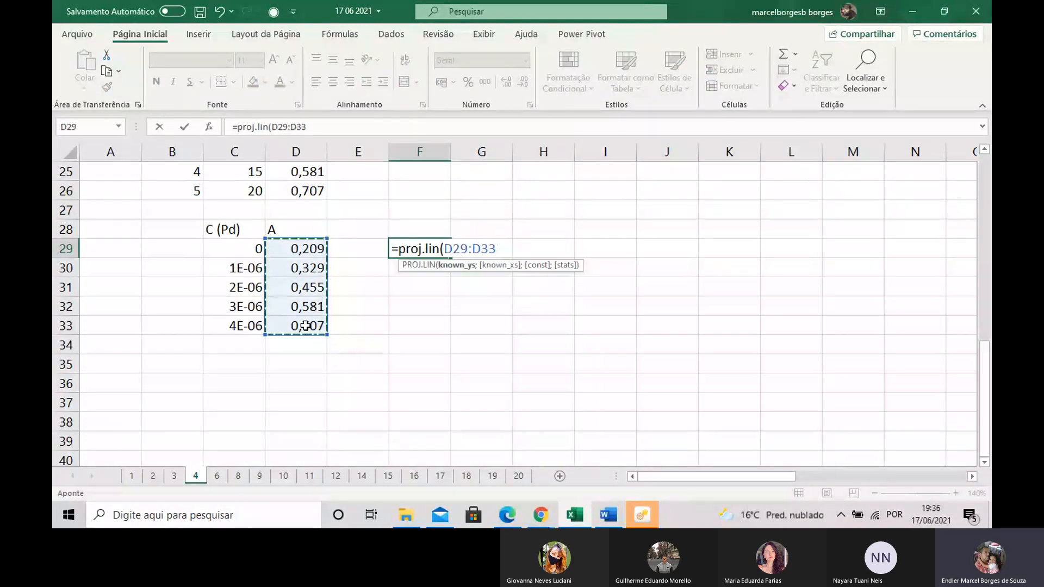
{"action": "type", "text": ";"}
{"action": "left_click_drag", "start_coordinate": [239, 268], "coordinate": [230, 335]}
{"action": "left_click_drag", "start_coordinate": [238, 245], "coordinate": [240, 325]}
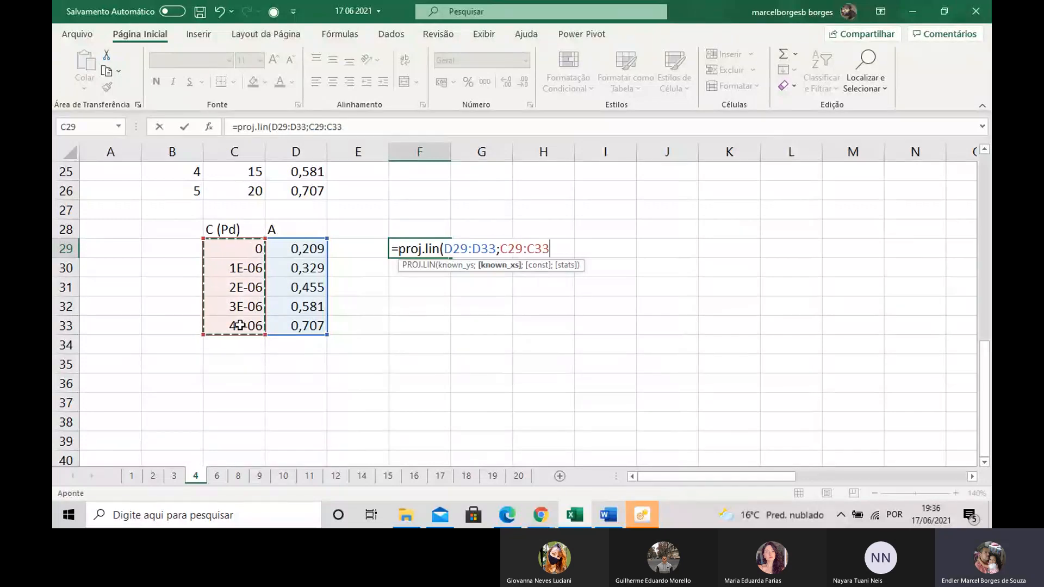
{"action": "type", "text": ";ver"}
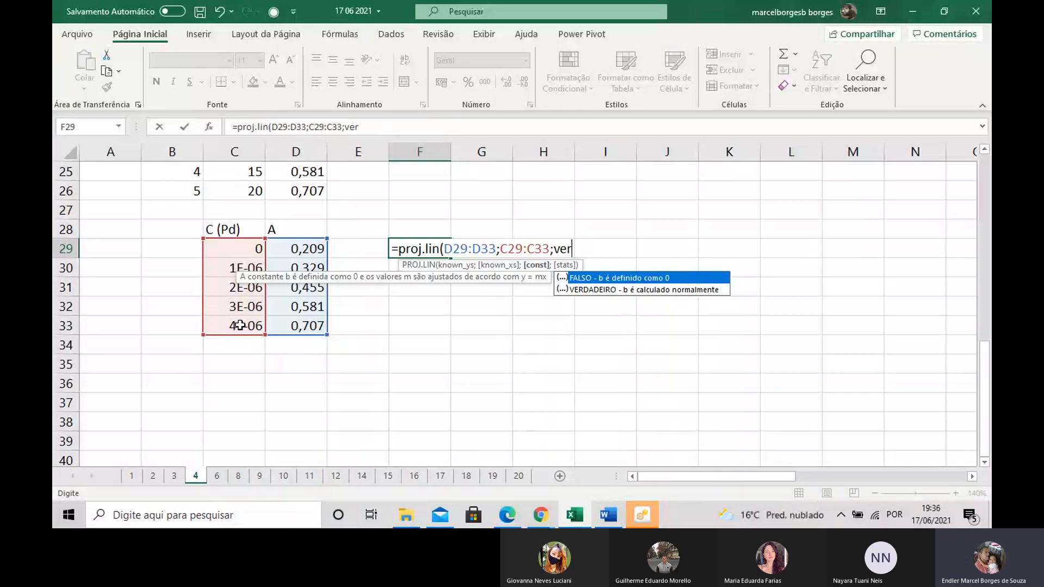
{"action": "type", "text": "dadeiro;verdadeiro)"}
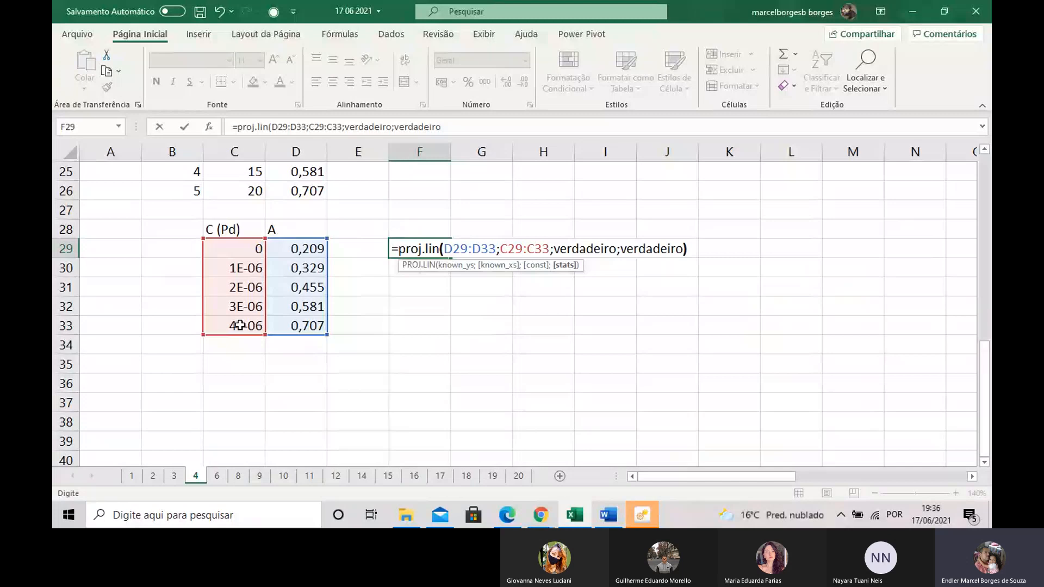
{"action": "key", "text": "Return"}
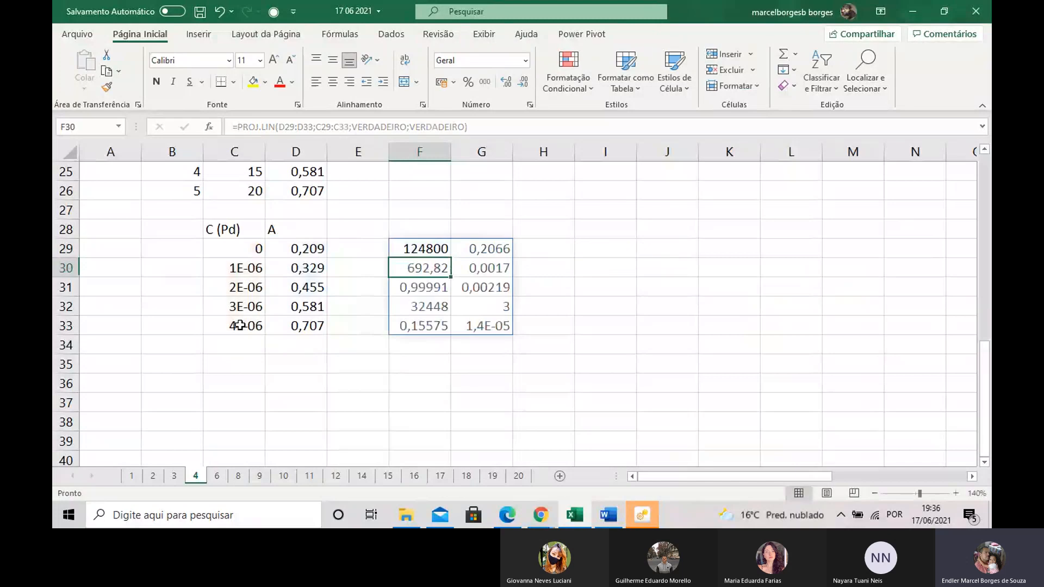
Label the regression coefficient columns with a in F28 and b in G28.
{"action": "left_click", "coordinate": [427, 231]}
{"action": "type", "text": "a"}
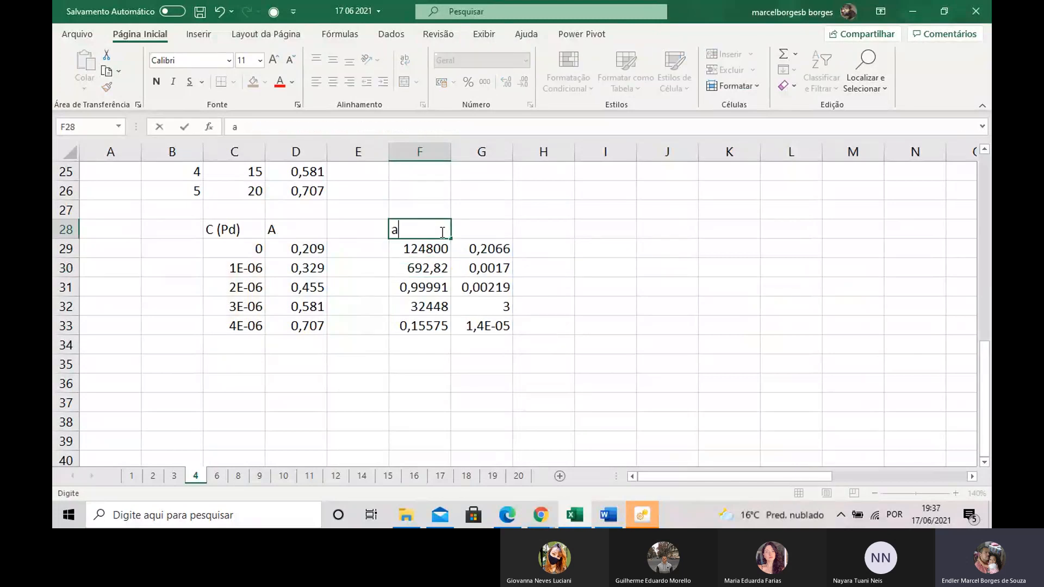
{"action": "key", "text": "Tab"}
{"action": "type", "text": "b"}
{"action": "key", "text": "Return"}
Merge and center F27:G27 above the coefficients and enter the line equation y = ax + b.
{"action": "left_click_drag", "start_coordinate": [421, 211], "coordinate": [480, 211]}
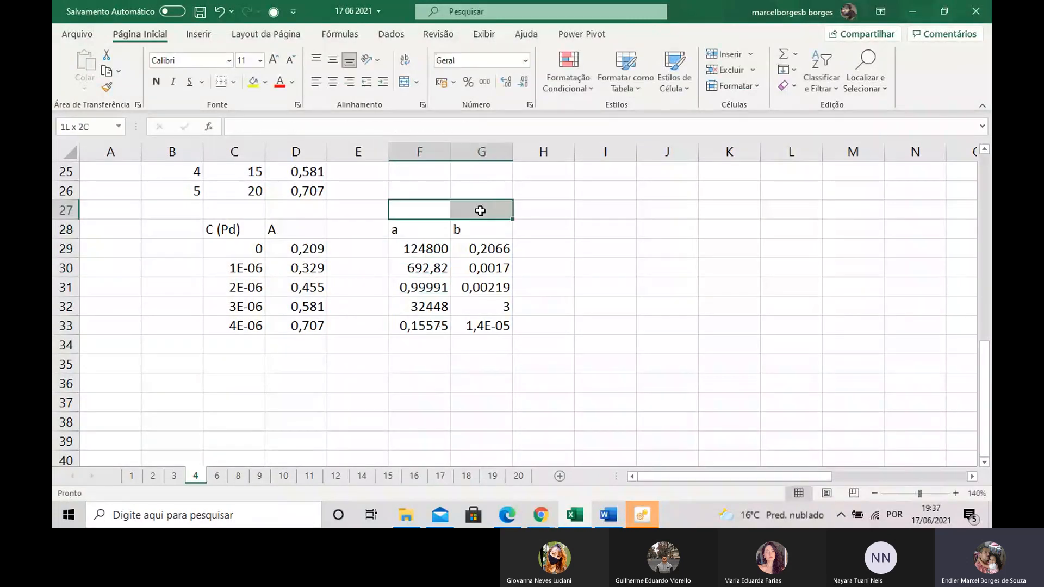
{"action": "left_click", "coordinate": [404, 81]}
{"action": "double_click", "coordinate": [436, 211]}
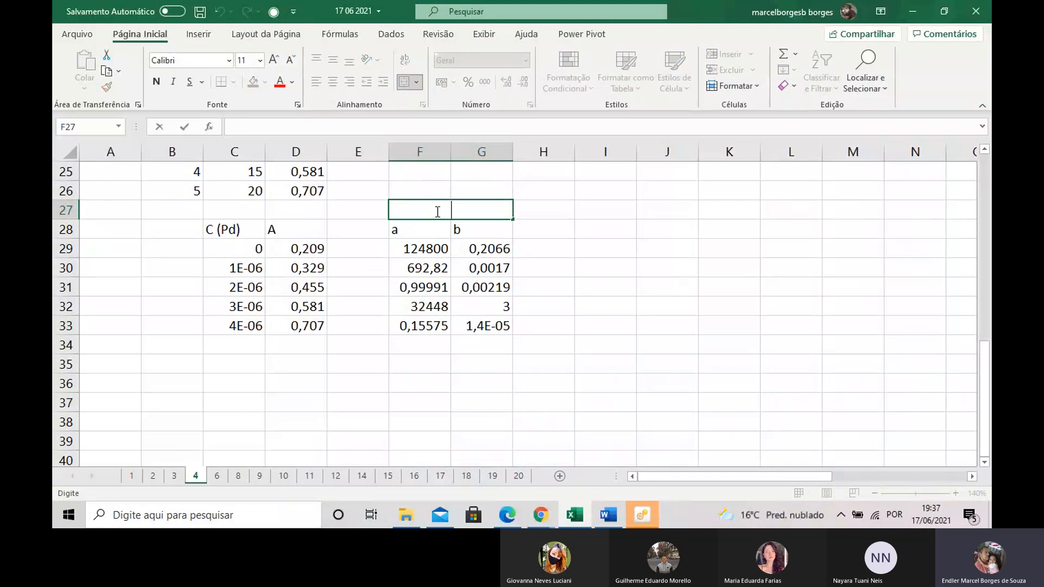
{"action": "type", "text": "y = ax + b"}
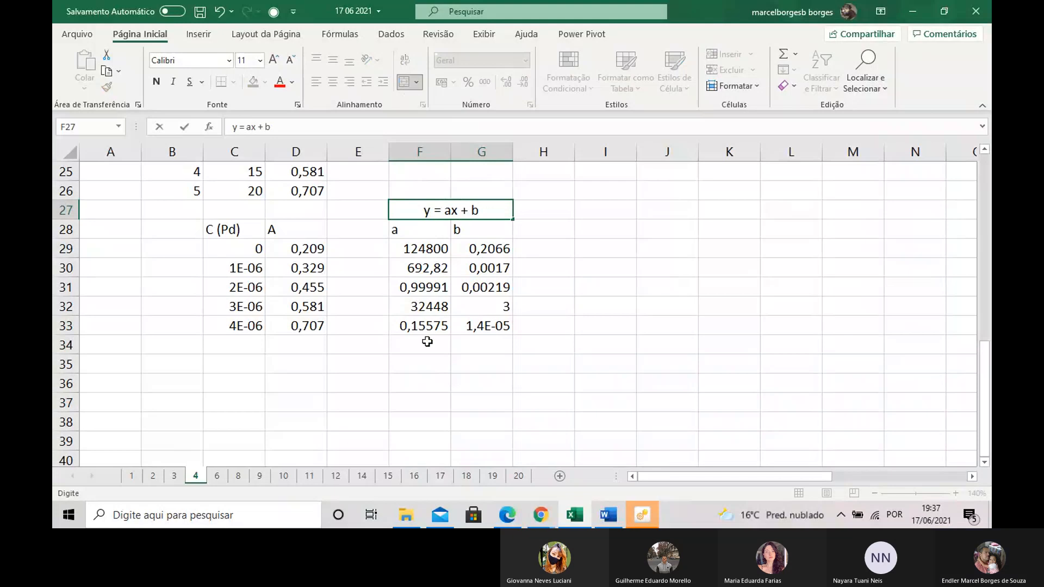
{"action": "left_click", "coordinate": [412, 387]}
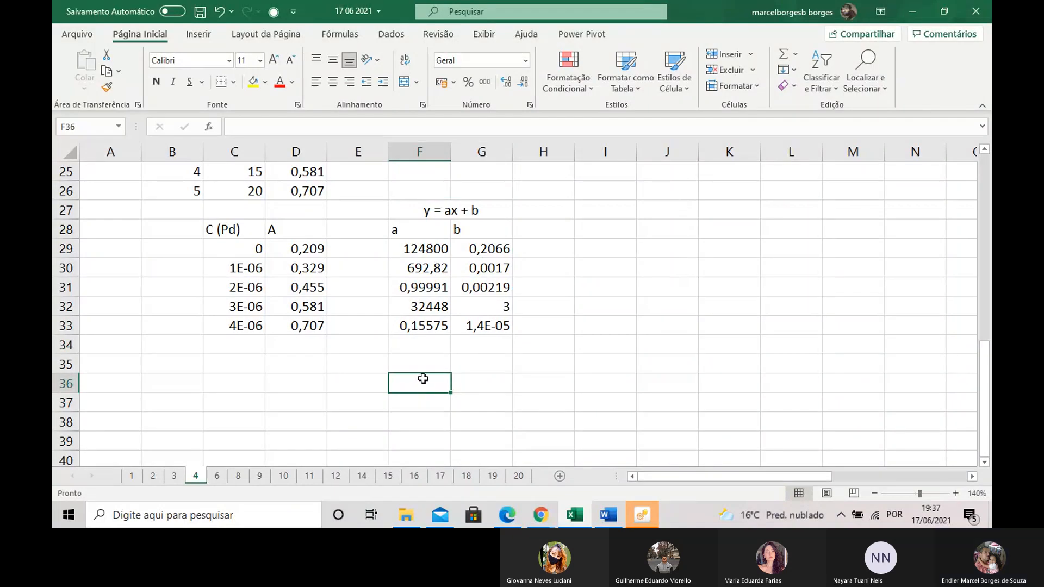
Enter the label C Pb in F35, below the regression results.
{"action": "left_click", "coordinate": [433, 326]}
{"action": "left_click", "coordinate": [408, 363]}
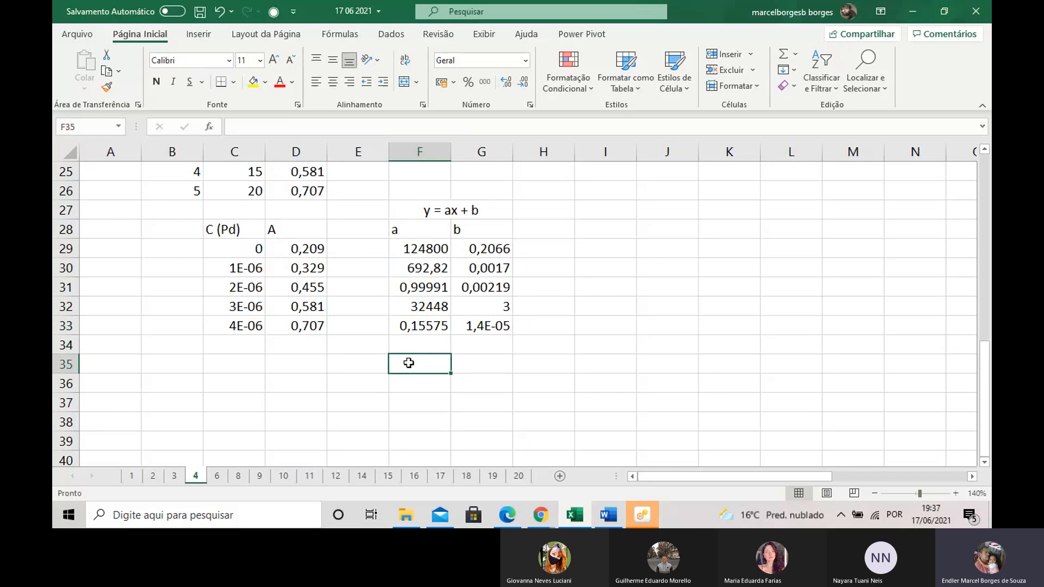
{"action": "type", "text": "C"}
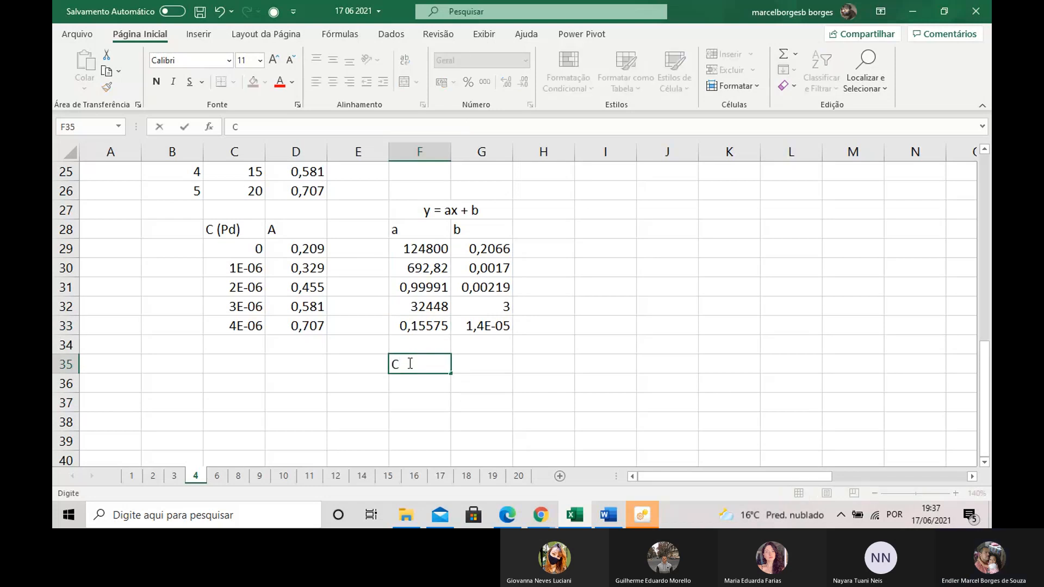
{"action": "type", "text": "p"}
{"action": "key", "text": "BackSpace"}
{"action": "type", "text": "Pb"}
{"action": "key", "text": "Return"}
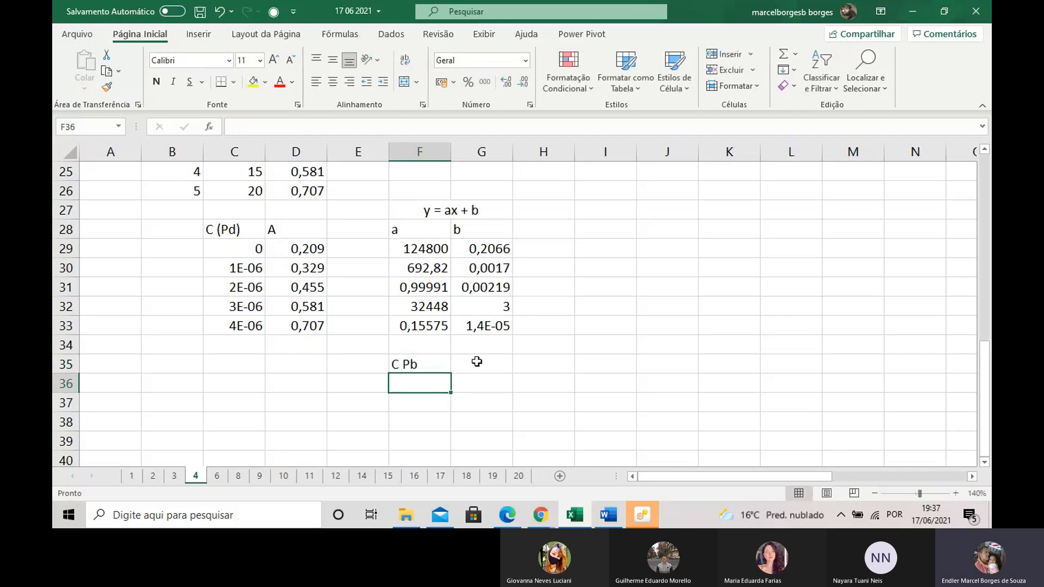
Calculate the concentration beside the C Pb label in G35 with =G29/F29.
{"action": "left_click", "coordinate": [476, 362]}
{"action": "type", "text": "="}
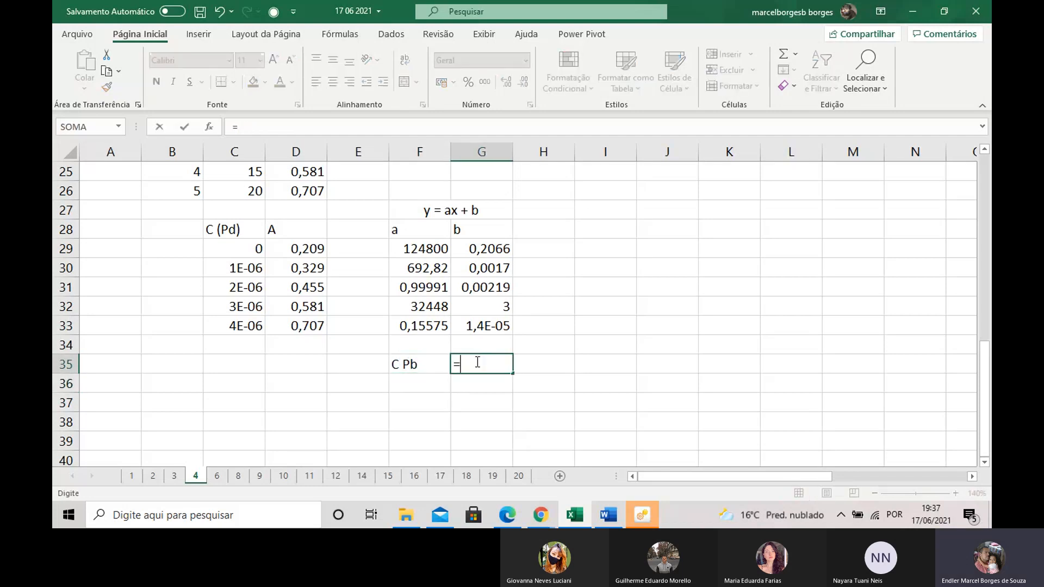
{"action": "left_click", "coordinate": [482, 249]}
{"action": "type", "text": "/"}
{"action": "left_click", "coordinate": [429, 246]}
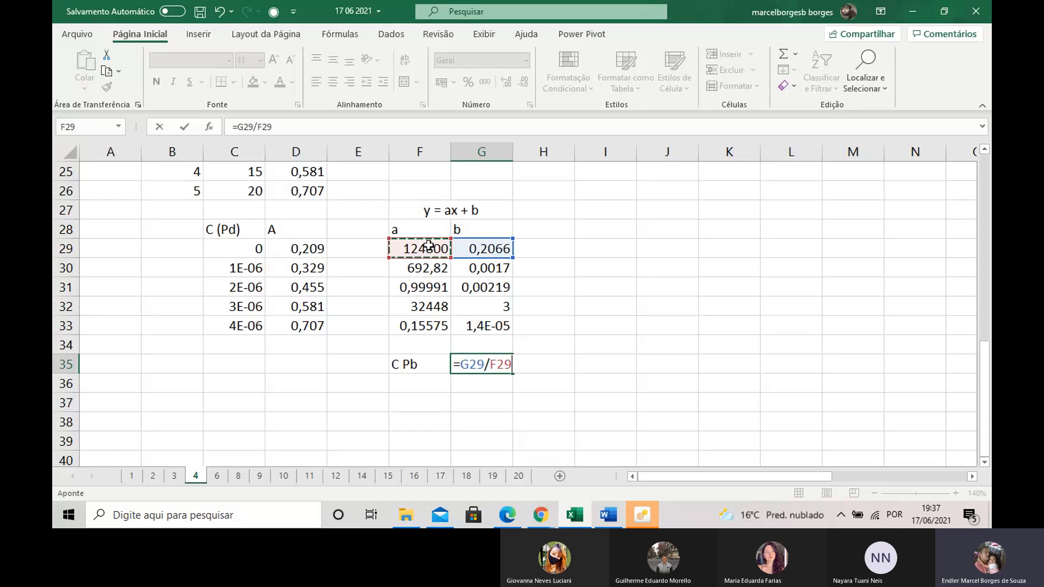
{"action": "key", "text": "Return"}
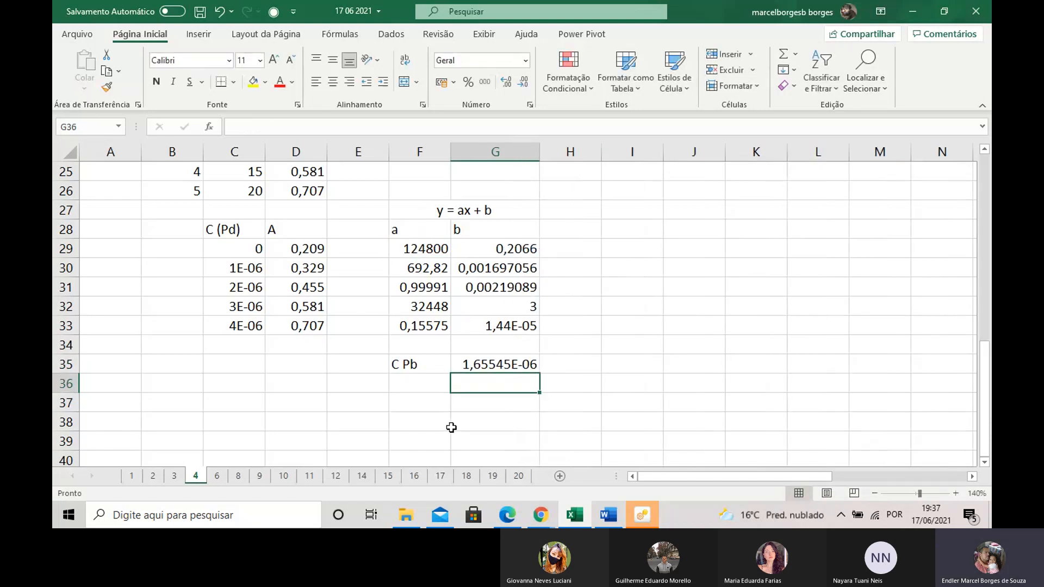
{"action": "left_click", "coordinate": [517, 360]}
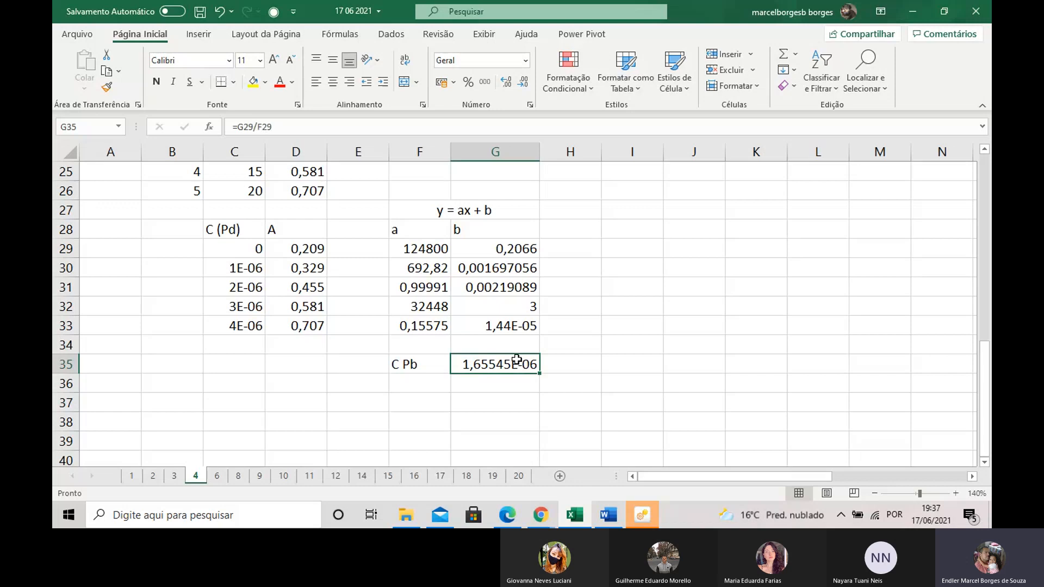
Enter the unit mol/L in H35, beside the calculated concentration.
{"action": "left_click", "coordinate": [558, 368]}
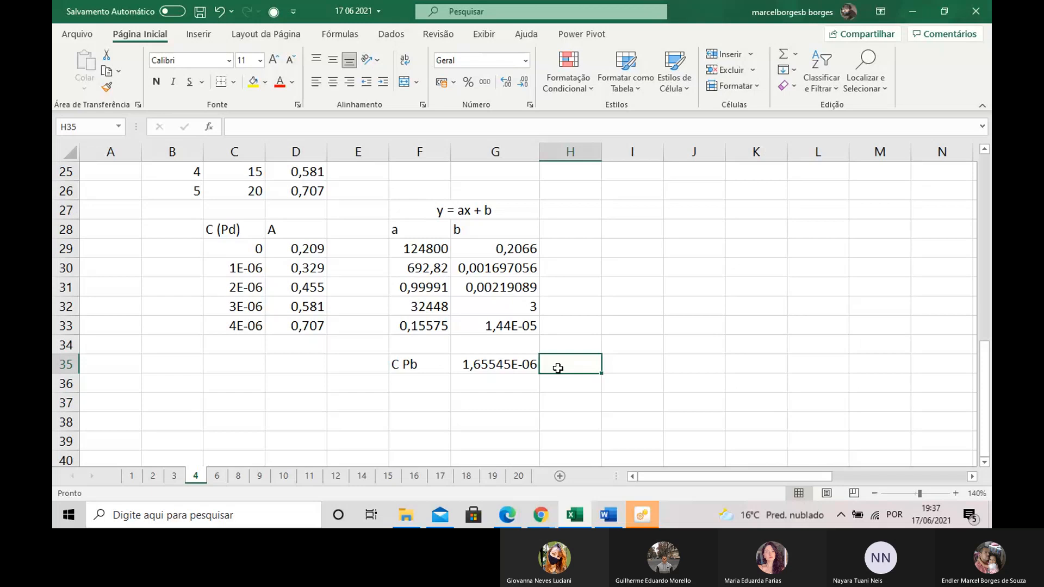
{"action": "type", "text": "m"}
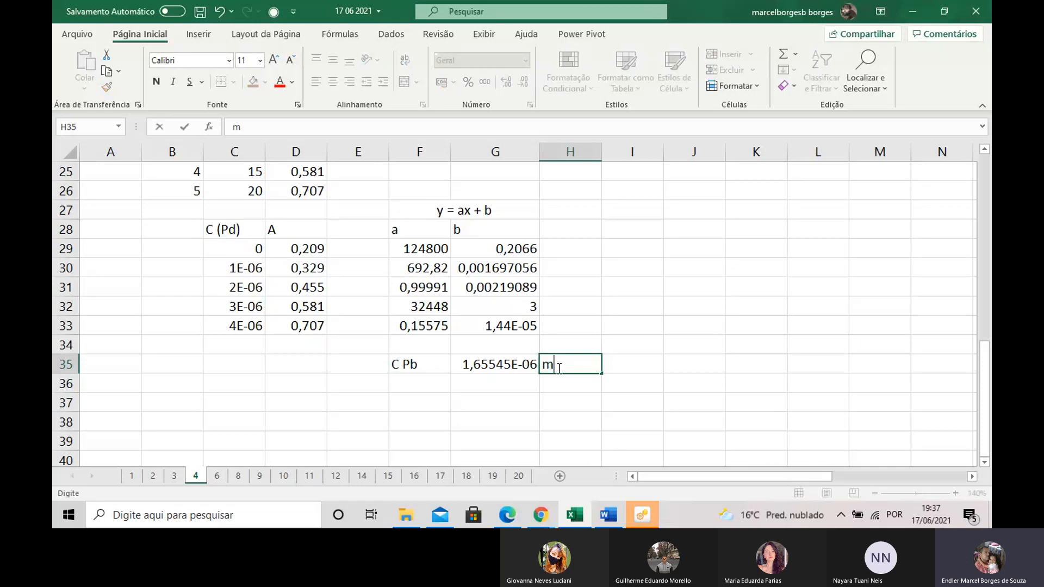
{"action": "type", "text": "ol/L"}
{"action": "left_click", "coordinate": [566, 403]}
Review the exercise statement and enter the mass label m Pb in F37.
{"action": "scroll", "coordinate": [442, 303], "scroll_direction": "up", "scroll_amount": 4}
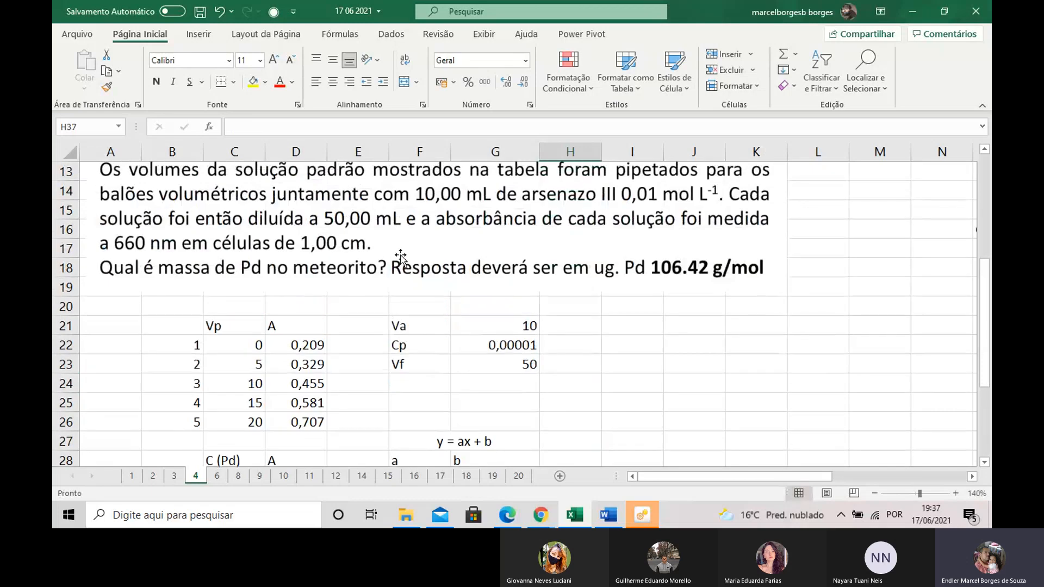
{"action": "scroll", "coordinate": [401, 256], "scroll_direction": "up", "scroll_amount": 4}
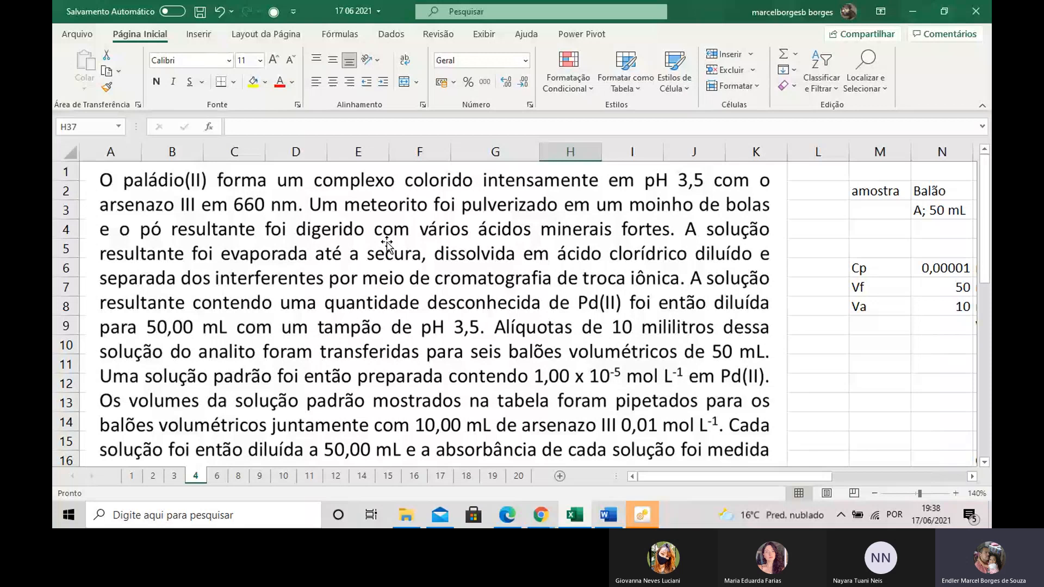
{"action": "scroll", "coordinate": [313, 283], "scroll_direction": "down", "scroll_amount": 6}
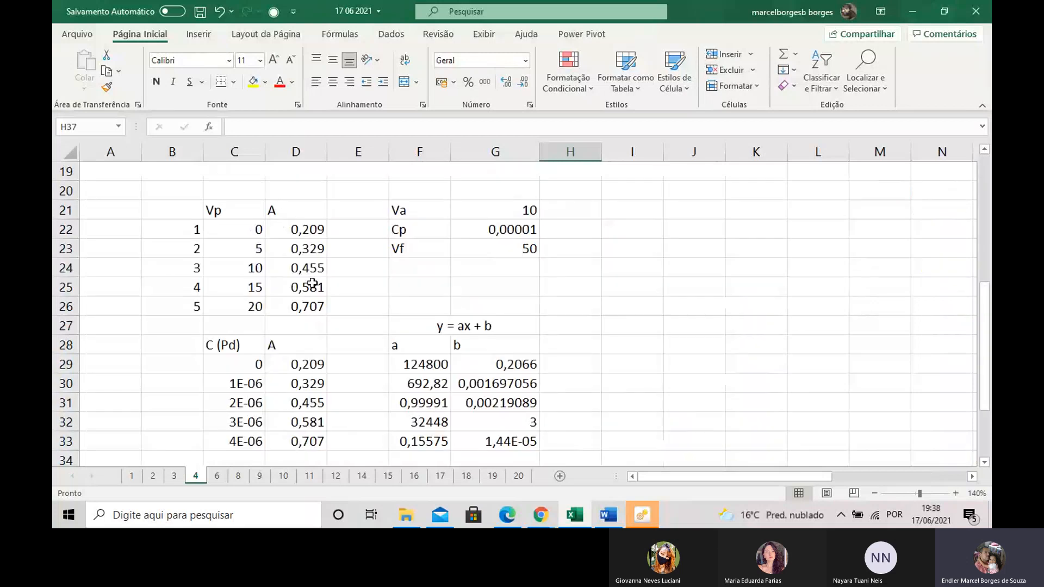
{"action": "scroll", "coordinate": [313, 283], "scroll_direction": "down", "scroll_amount": 3}
{"action": "key", "text": "Left"}
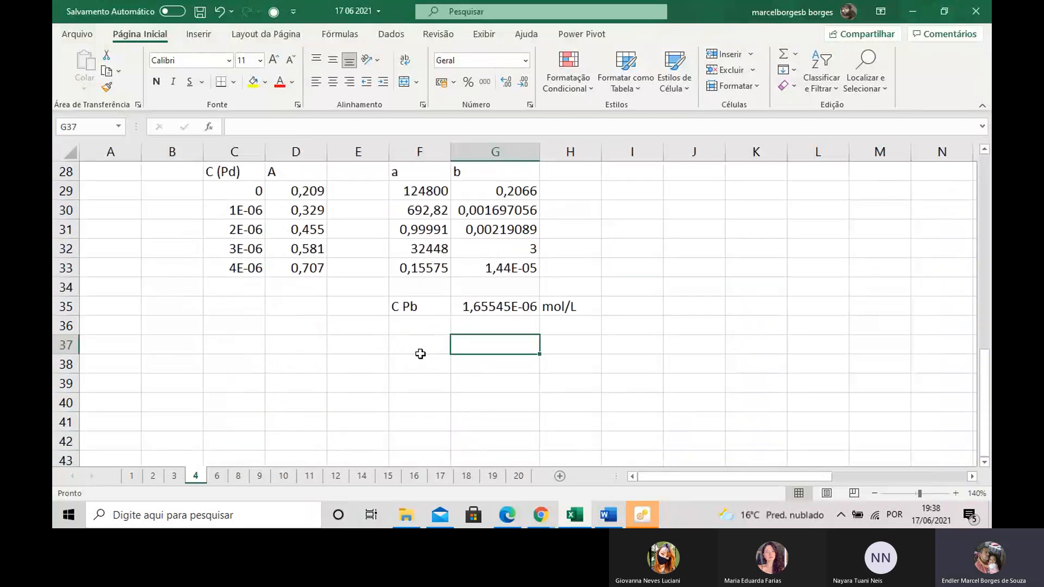
{"action": "left_click", "coordinate": [420, 351]}
{"action": "type", "text": "m"}
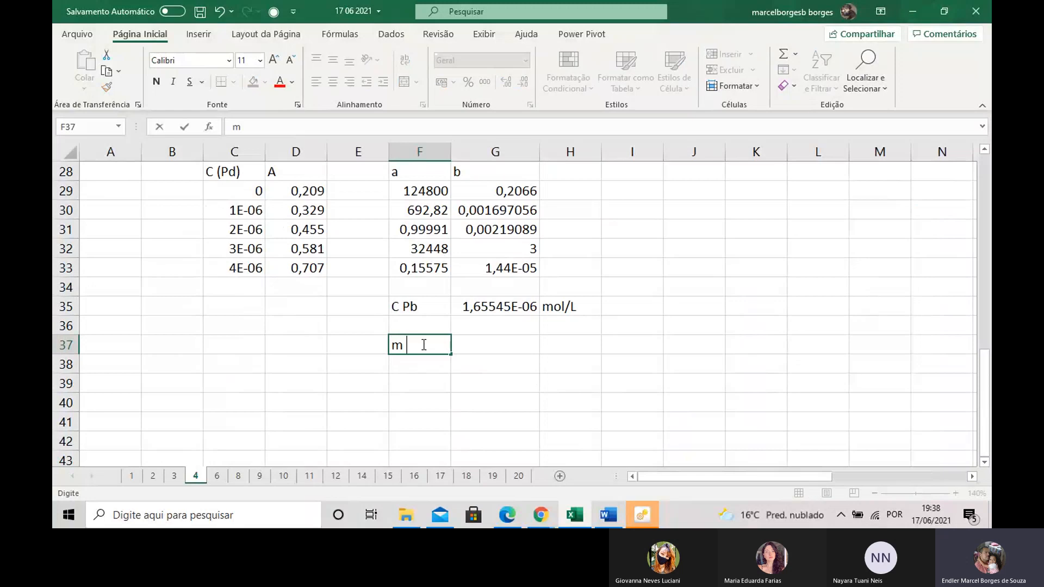
{"action": "type", "text": " pb"}
{"action": "key", "text": "BackSpace"}
{"action": "key", "text": "BackSpace"}
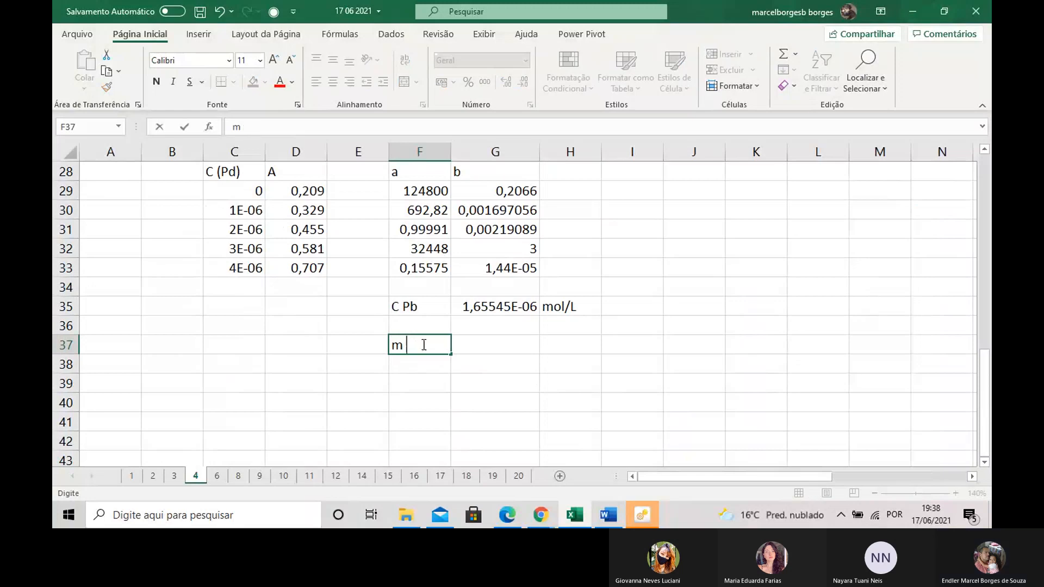
{"action": "type", "text": "Pb"}
Enter the mass expression m x C x V as text in G37.
{"action": "left_click", "coordinate": [486, 344]}
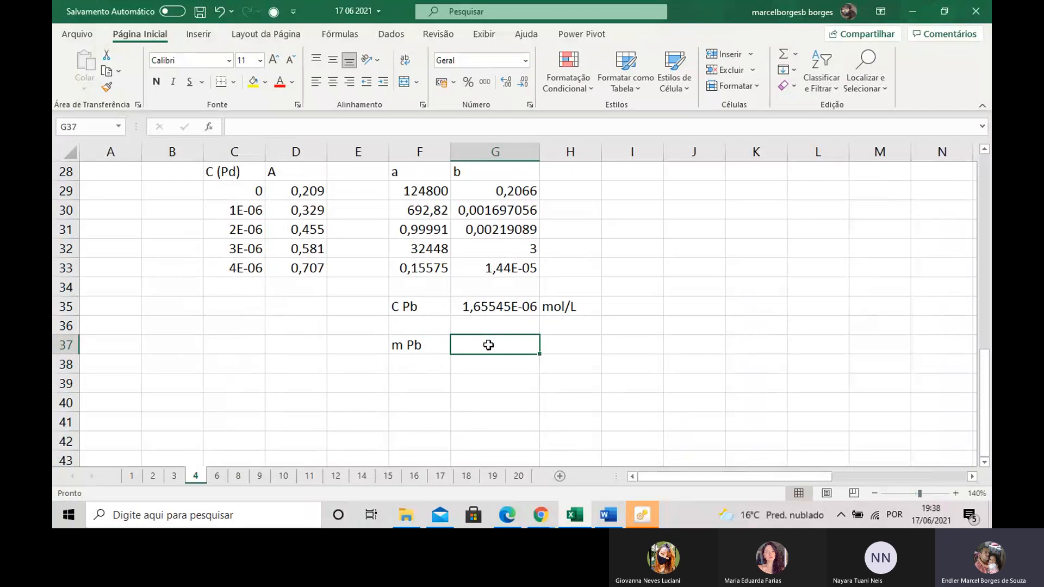
{"action": "type", "text": "m x "}
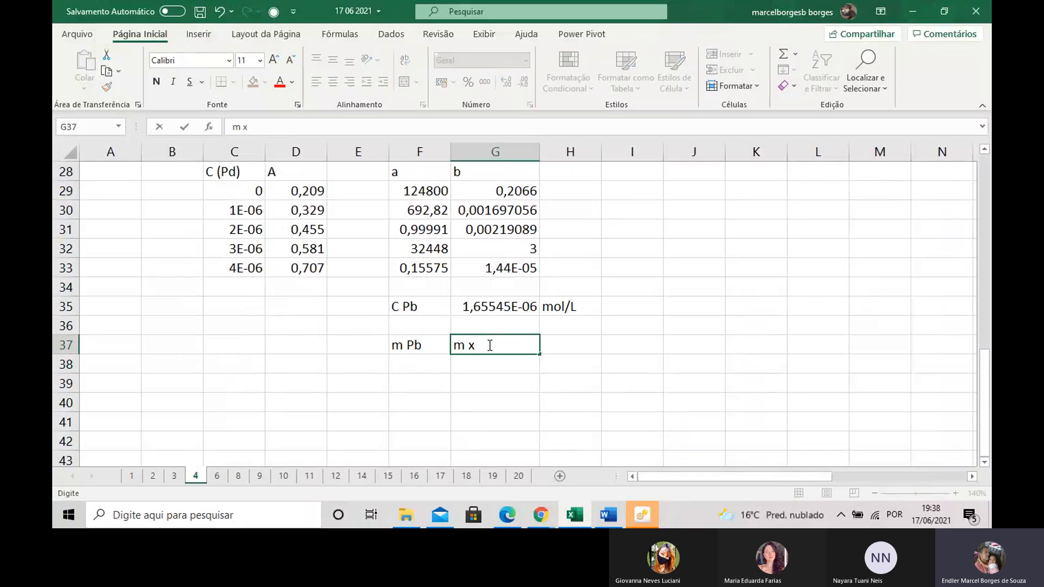
{"action": "type", "text": "C x V"}
{"action": "left_click", "coordinate": [495, 405]}
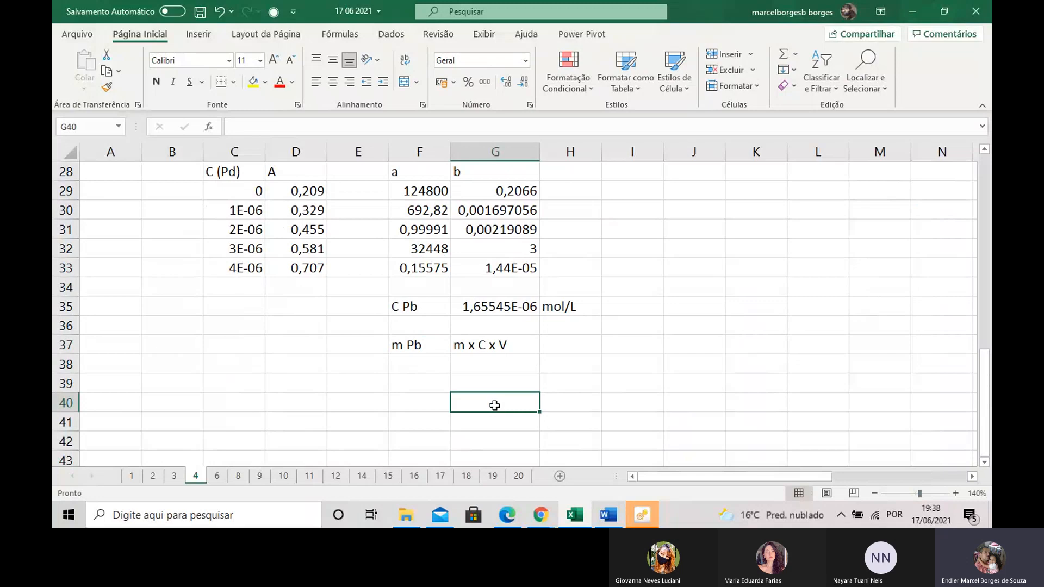
Replace the expression text in G37 with MW x V x C.
{"action": "double_click", "coordinate": [468, 345]}
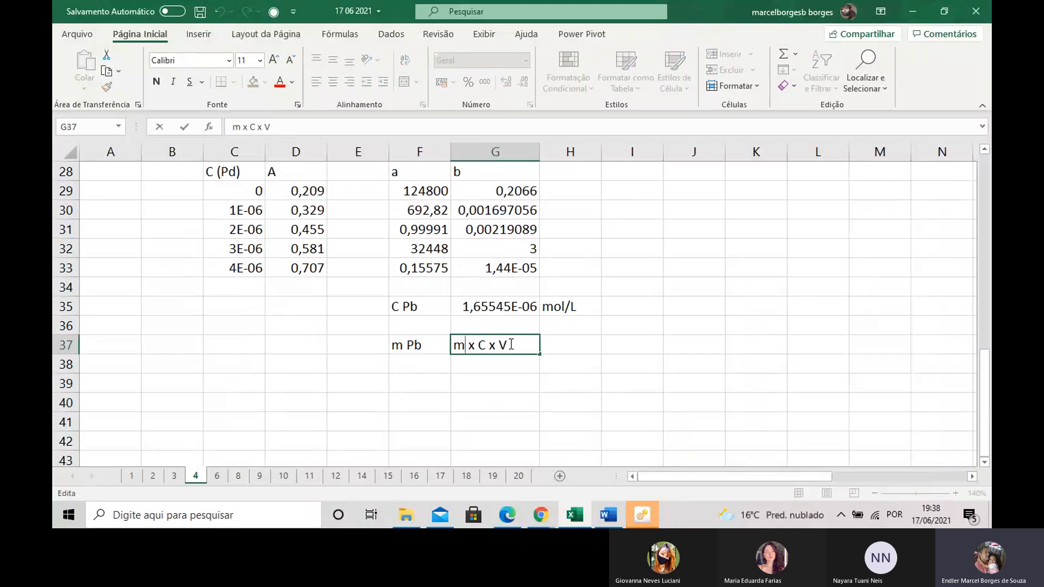
{"action": "left_click_drag", "start_coordinate": [513, 345], "coordinate": [454, 345]}
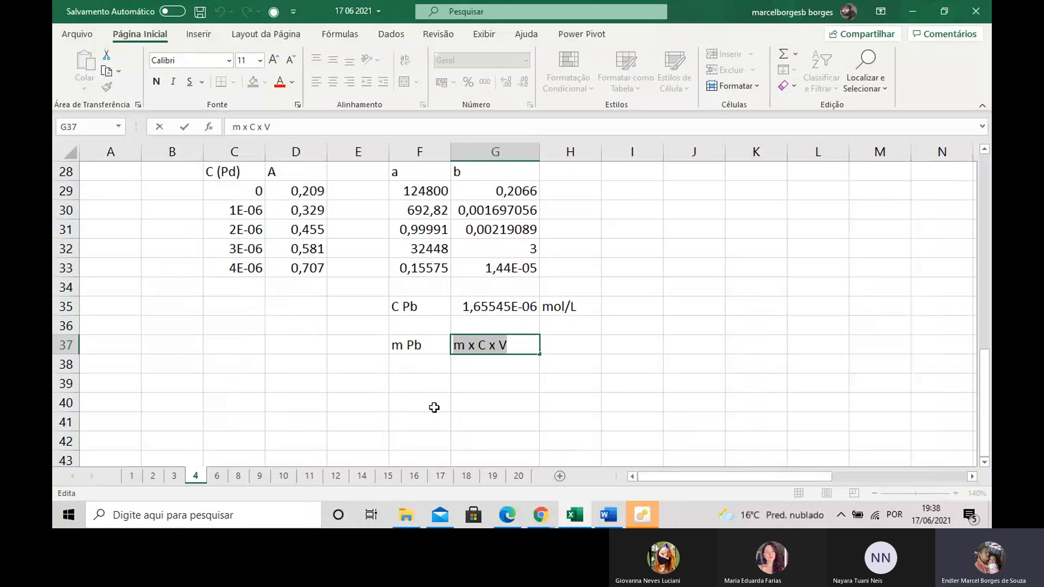
{"action": "type", "text": "MW"}
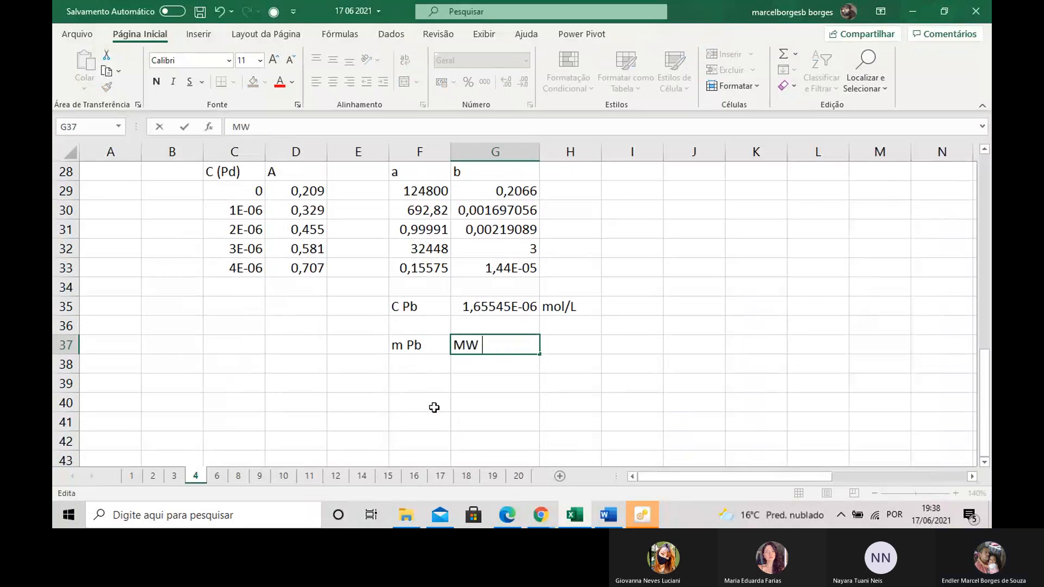
{"action": "type", "text": "x V"}
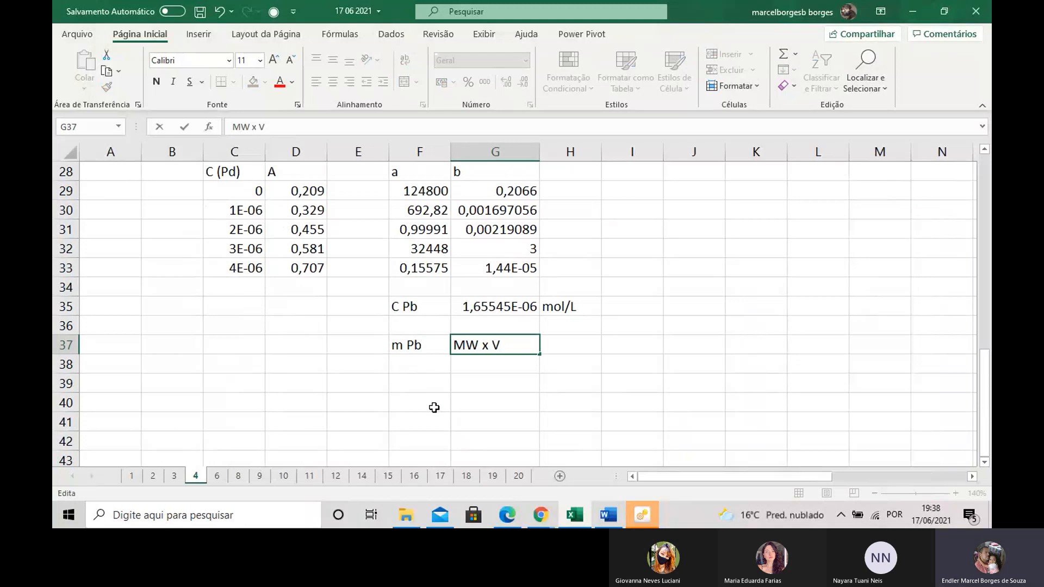
{"action": "type", "text": " x C"}
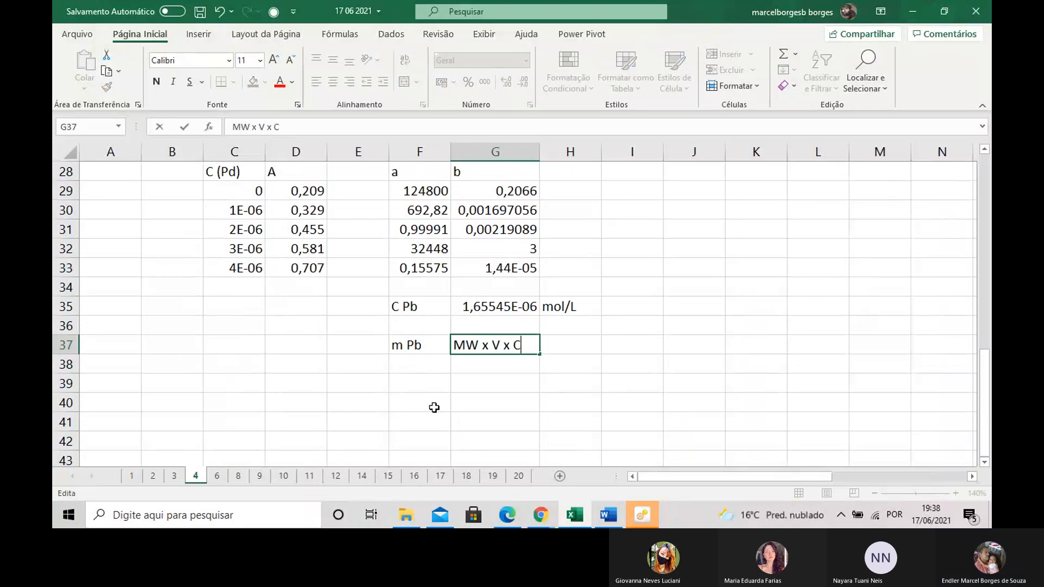
{"action": "left_click", "coordinate": [476, 416]}
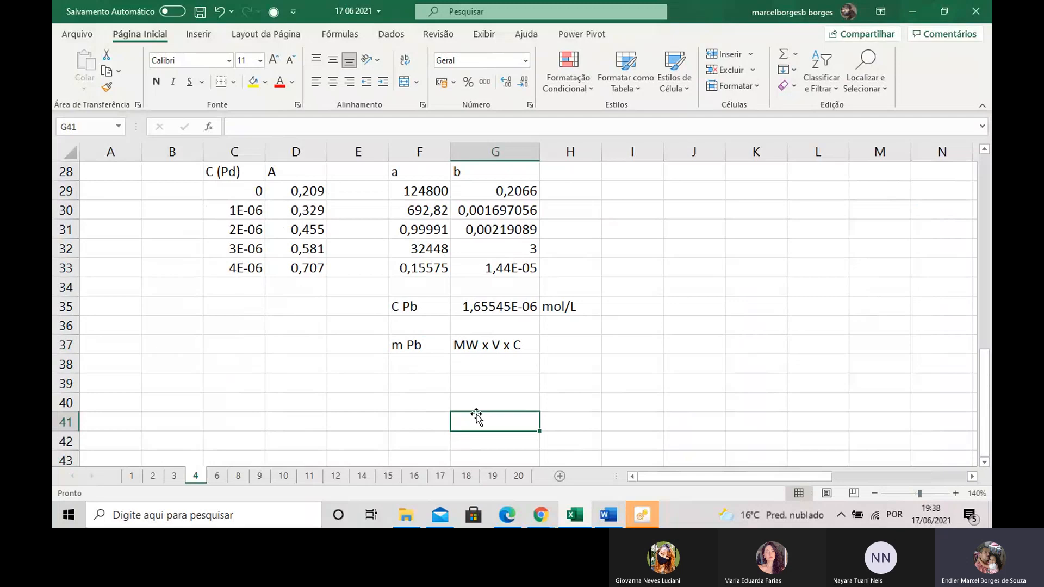
Write the mass relation as text, with m in I36 and C x V x MW in J36.
{"action": "left_click", "coordinate": [624, 324]}
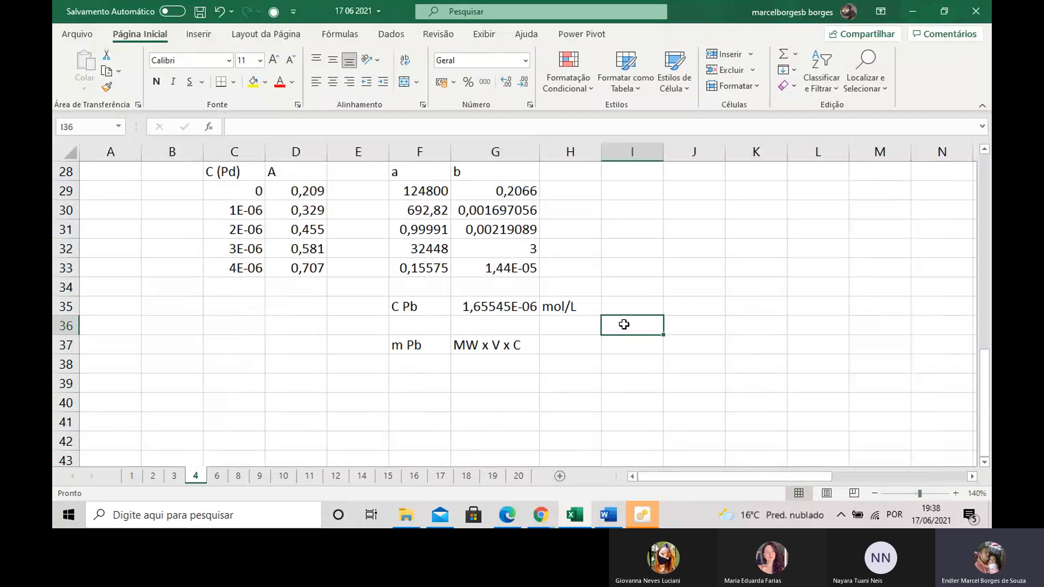
{"action": "type", "text": "m"}
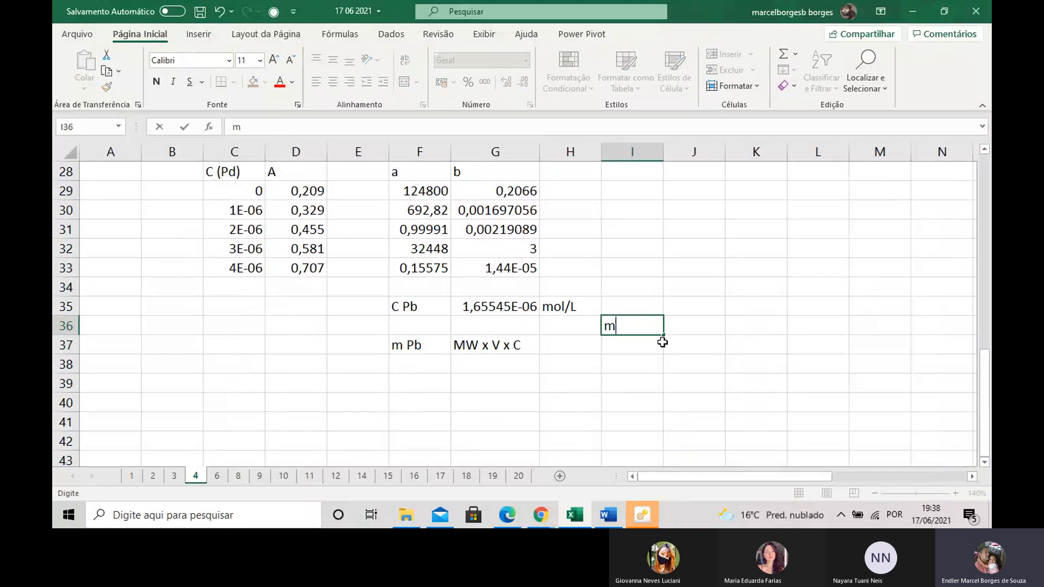
{"action": "key", "text": "Return"}
{"action": "left_click", "coordinate": [676, 325]}
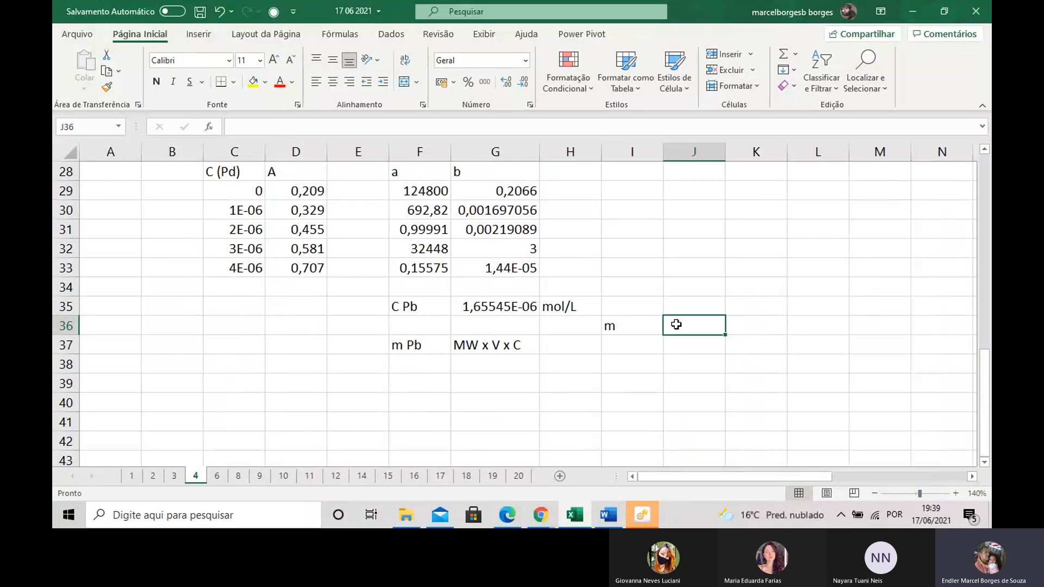
{"action": "type", "text": "C"}
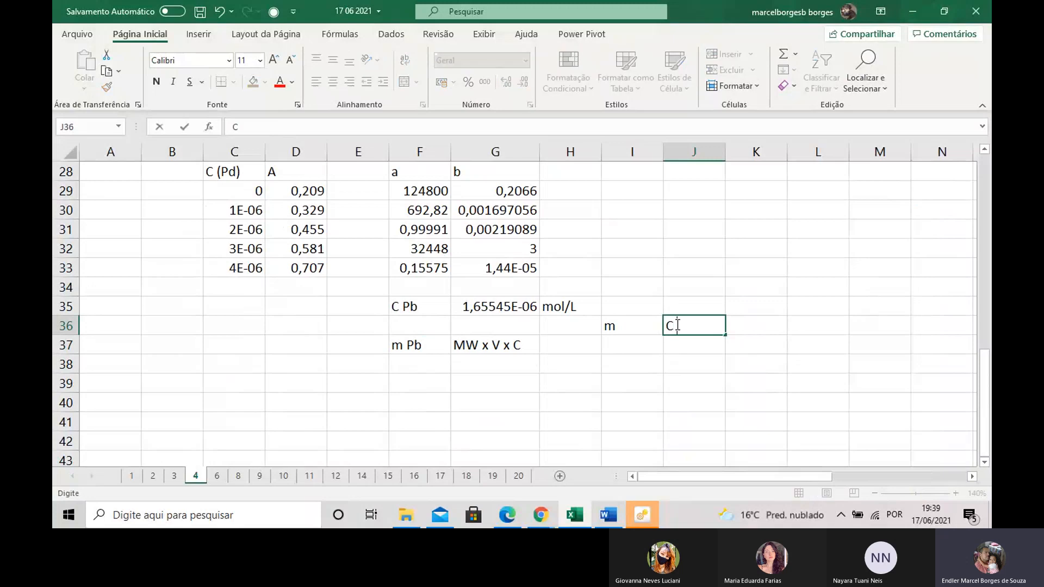
{"action": "type", "text": " x V x MW"}
{"action": "left_click", "coordinate": [673, 386]}
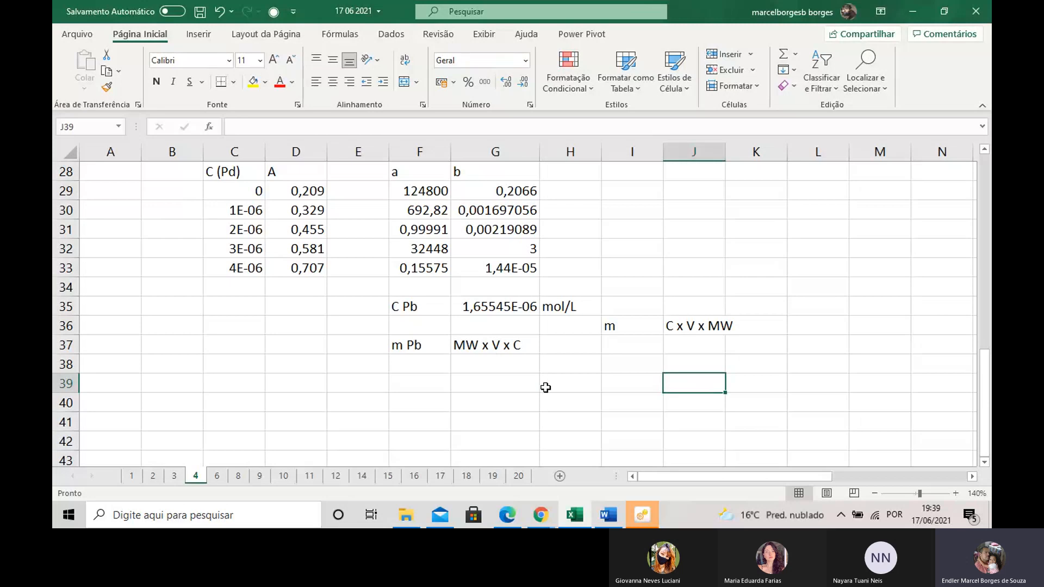
Enter the unit g in H38, beside the cell reserved for the mass result.
{"action": "left_click", "coordinate": [476, 361]}
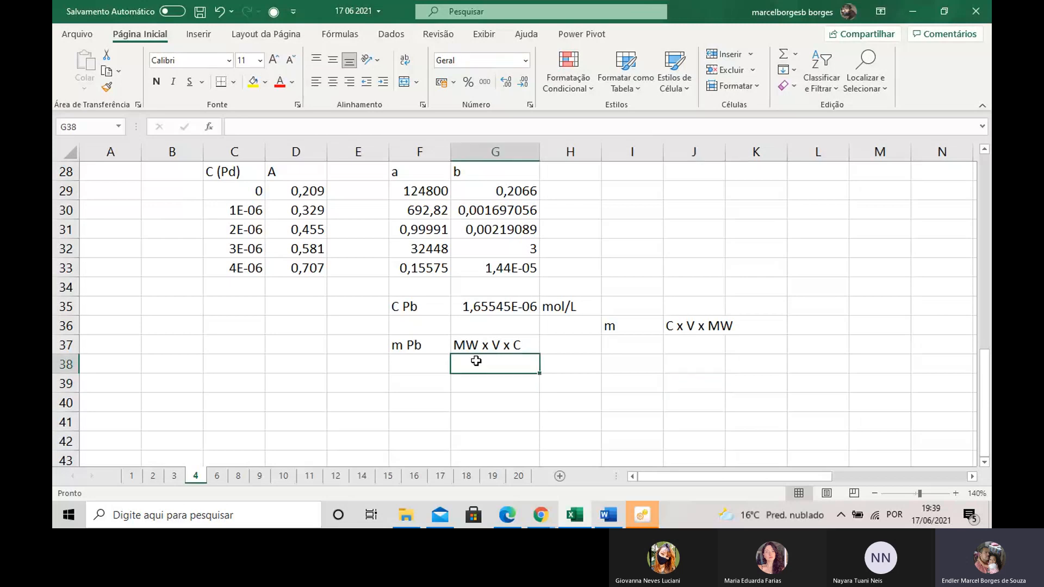
{"action": "type", "text": "="}
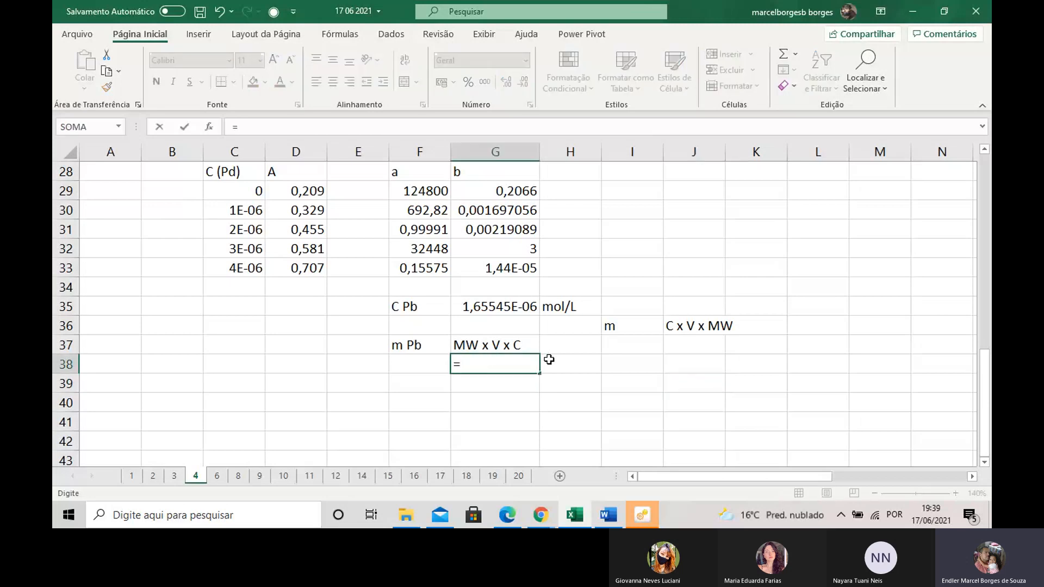
{"action": "key", "text": "BackSpace"}
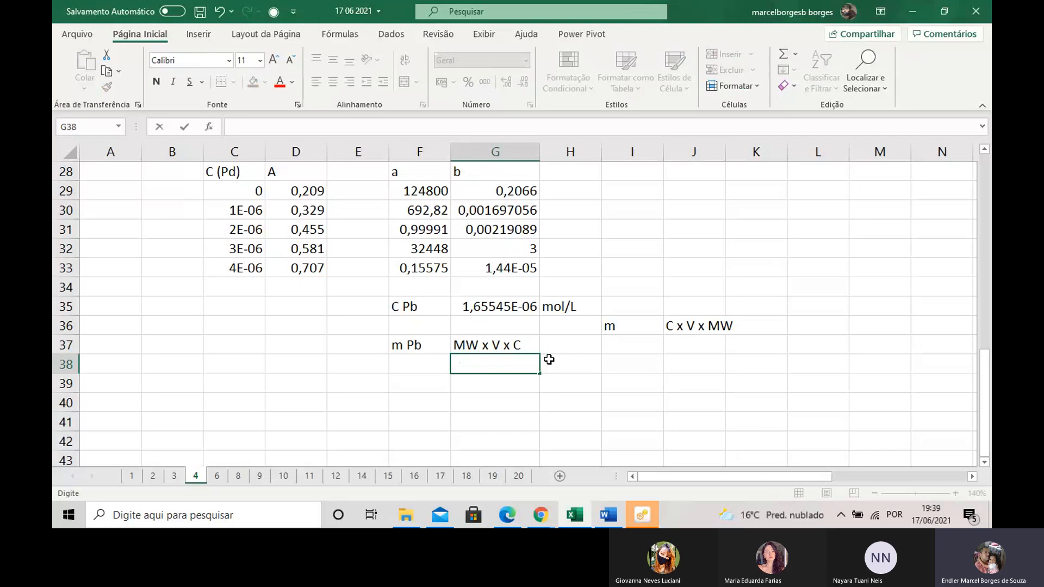
{"action": "left_click", "coordinate": [549, 360]}
{"action": "type", "text": "g"}
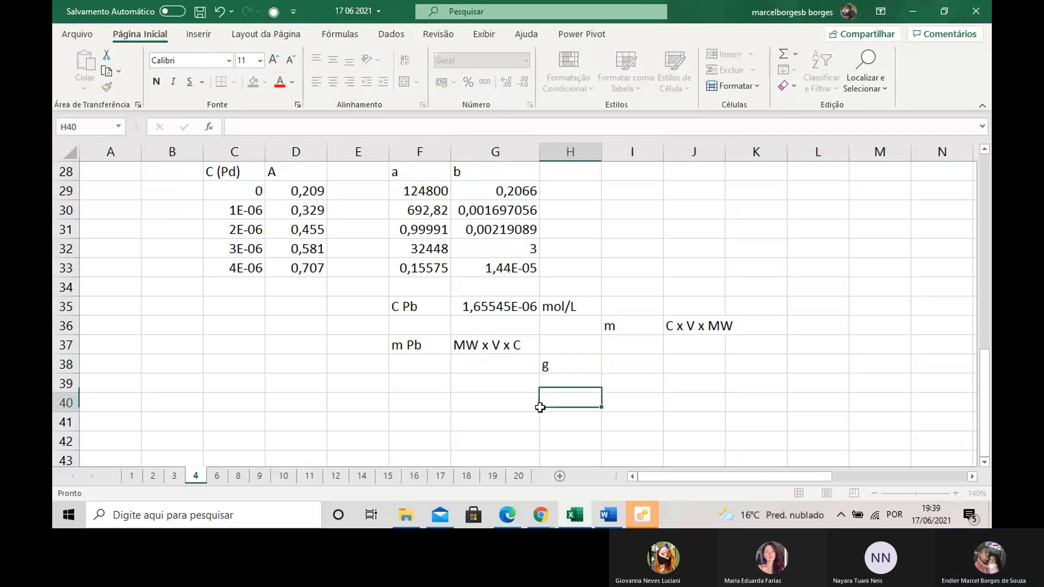
Calculate the mass in grams in G38 with the formula =106,42*0,05*G35.
{"action": "left_click", "coordinate": [478, 366]}
{"action": "type", "text": "="}
{"action": "scroll", "coordinate": [478, 370], "scroll_direction": "up", "scroll_amount": 2}
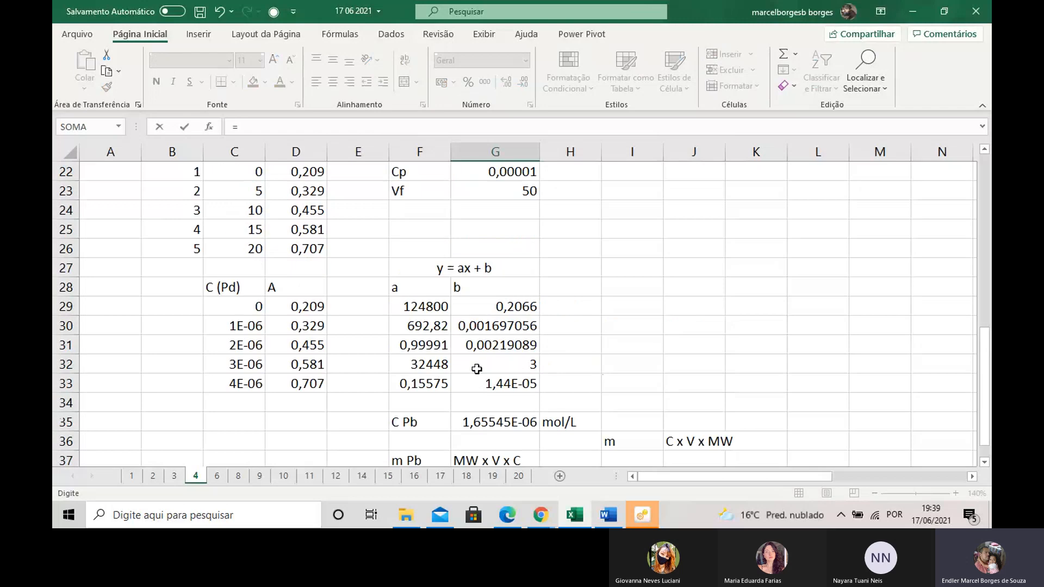
{"action": "scroll", "coordinate": [477, 370], "scroll_direction": "up", "scroll_amount": 4}
{"action": "scroll", "coordinate": [477, 369], "scroll_direction": "down", "scroll_amount": 2}
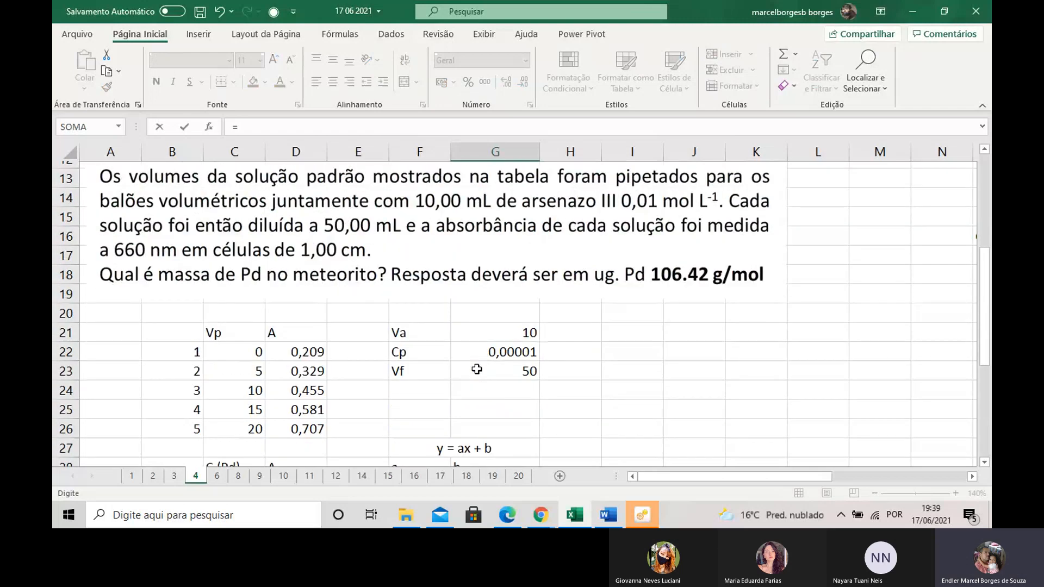
{"action": "type", "text": "106,"}
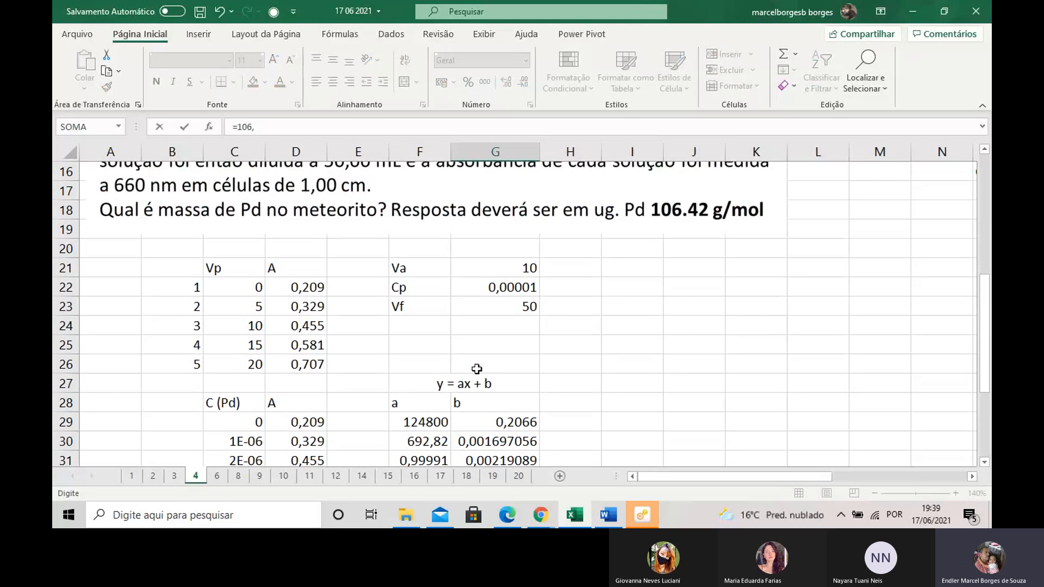
{"action": "type", "text": "4"}
{"action": "scroll", "coordinate": [477, 369], "scroll_direction": "down", "scroll_amount": 4}
{"action": "type", "text": "2"}
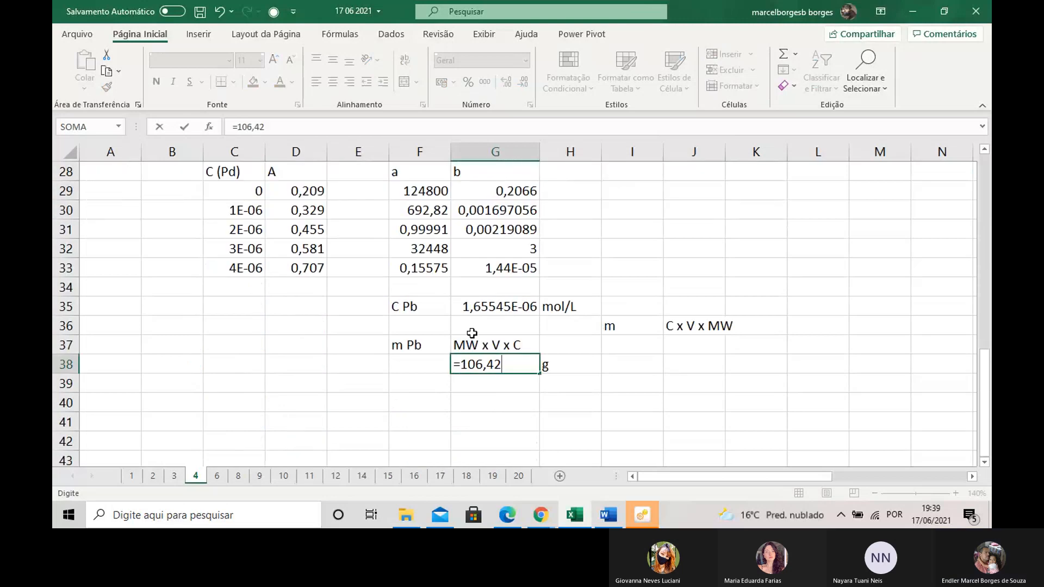
{"action": "type", "text": "*"}
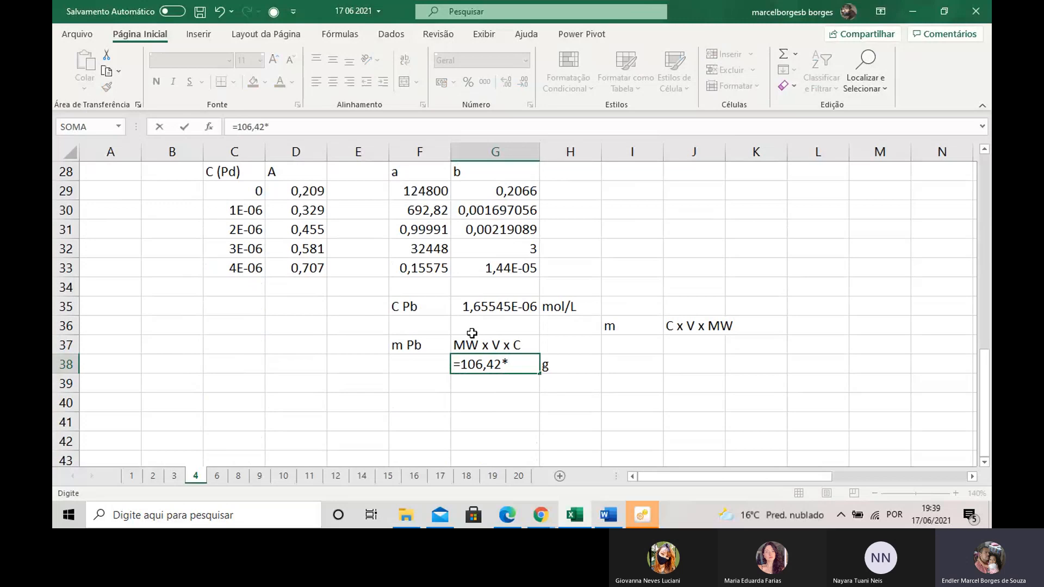
{"action": "type", "text": "0,05*"}
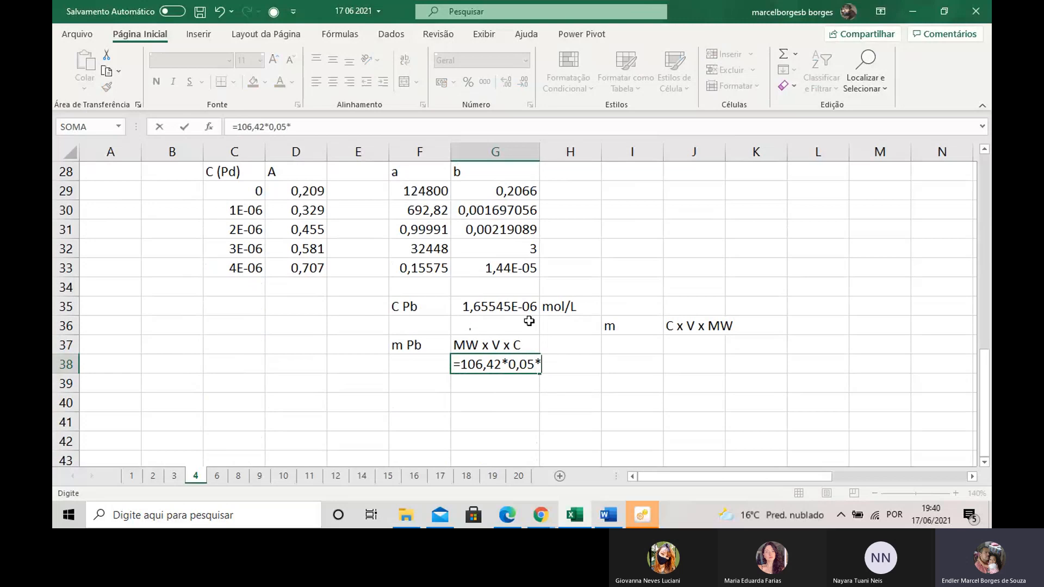
{"action": "left_click", "coordinate": [506, 300]}
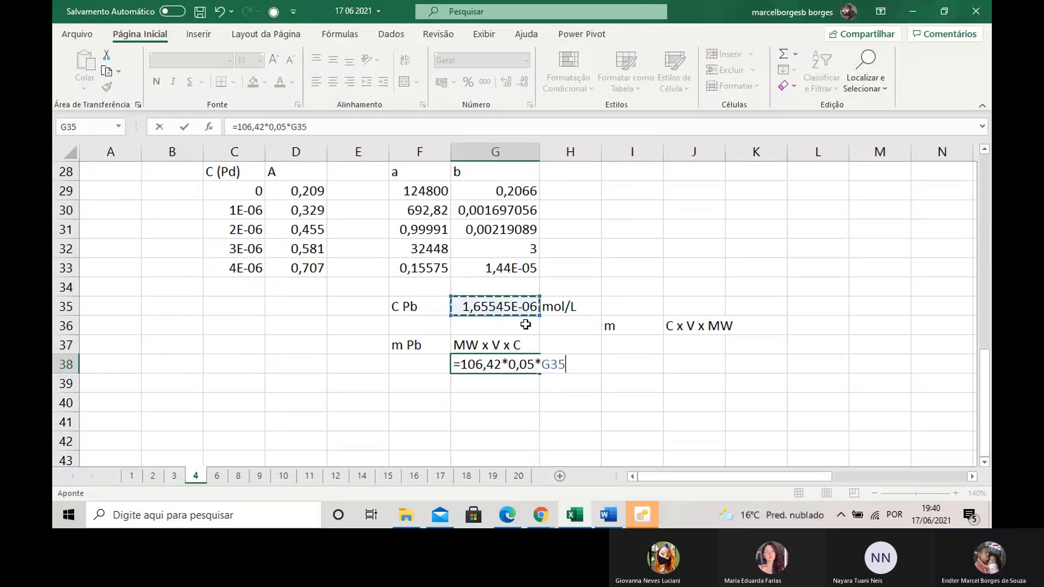
{"action": "key", "text": "Return"}
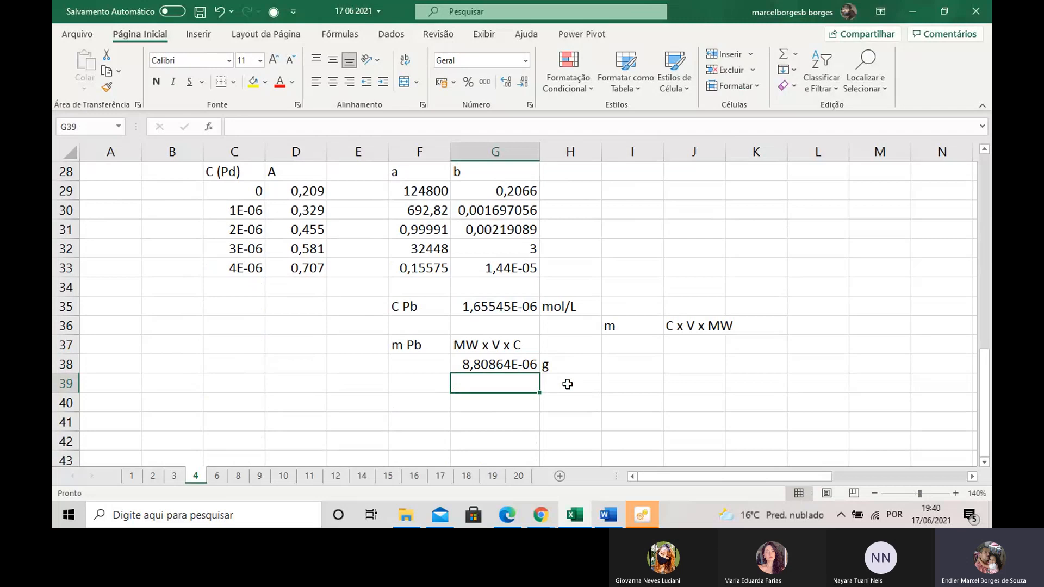
Enter the unit ug in H39, below the gram unit.
{"action": "key", "text": "Up"}
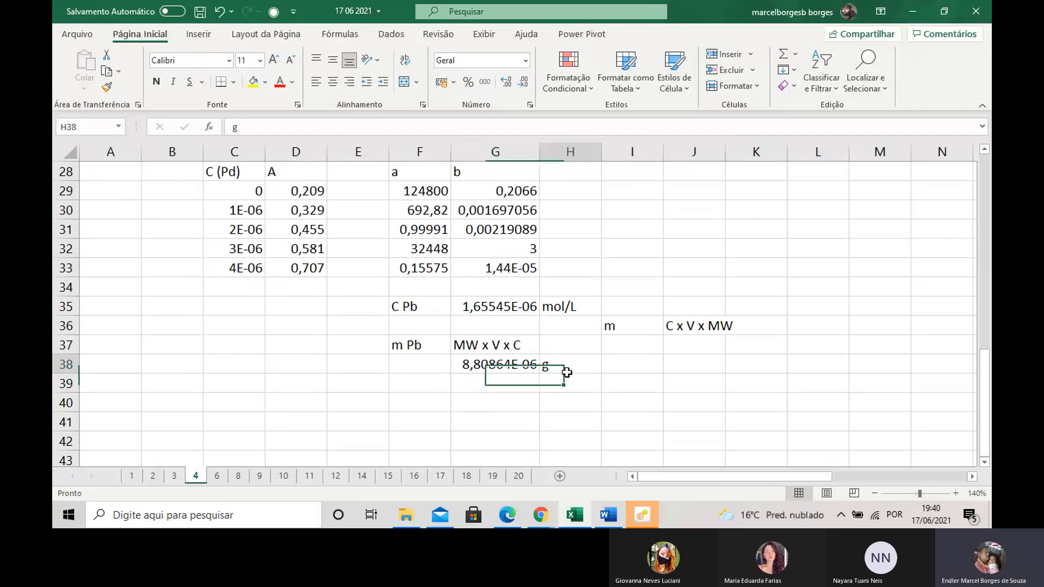
{"action": "key", "text": "Right"}
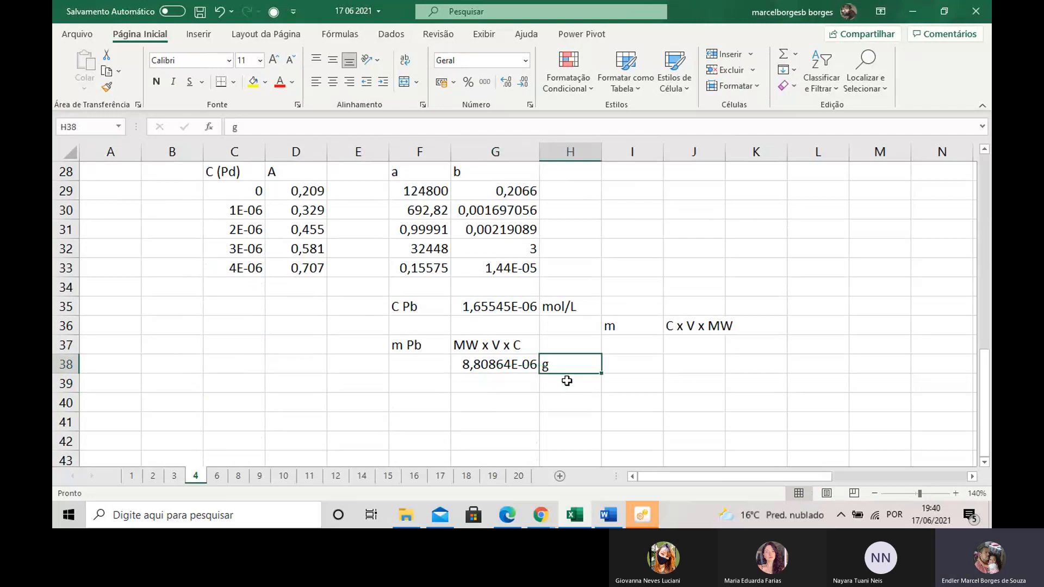
{"action": "left_click", "coordinate": [501, 384]}
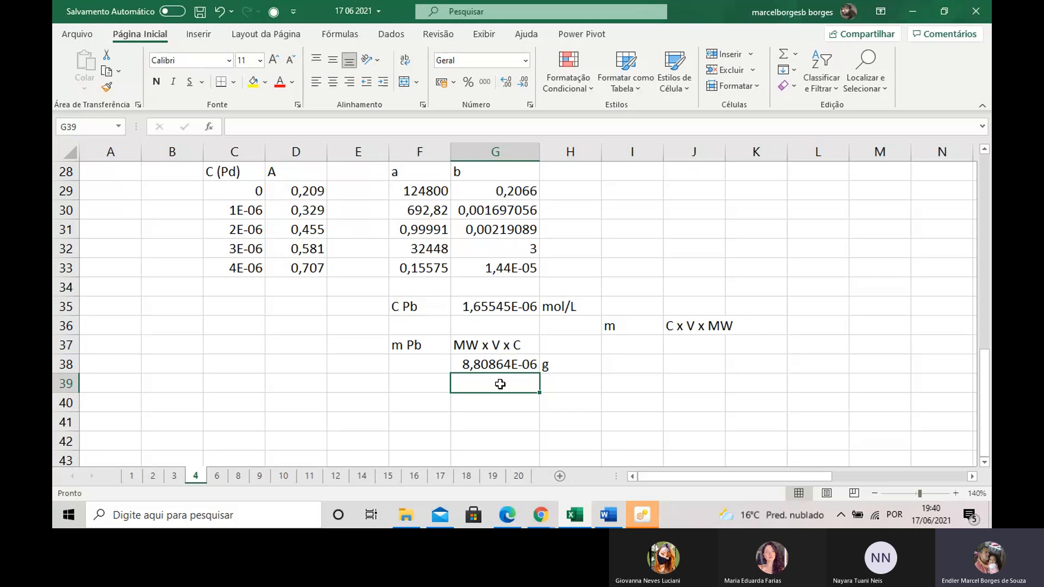
{"action": "double_click", "coordinate": [565, 385]}
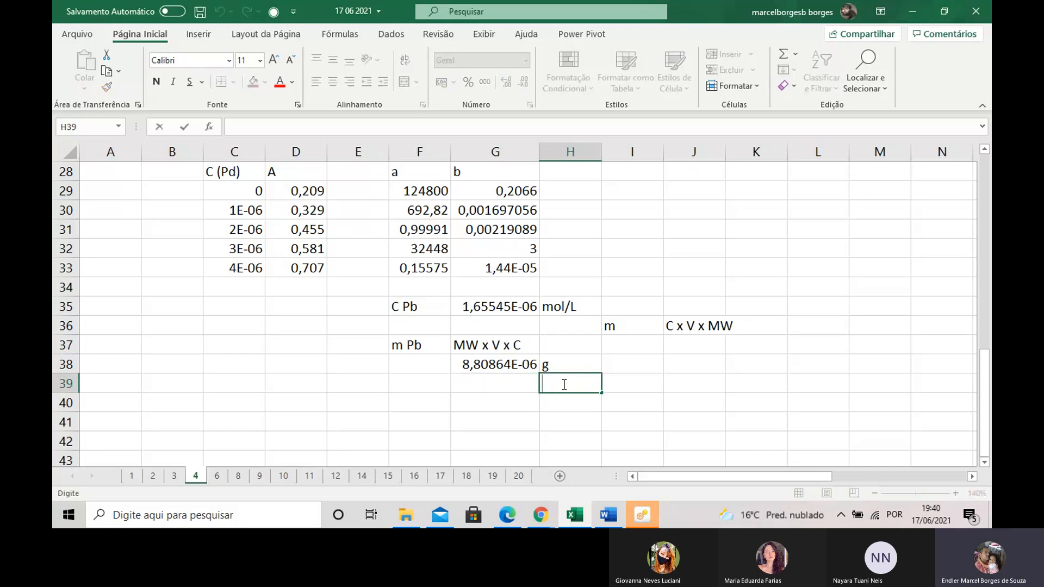
{"action": "type", "text": "ug"}
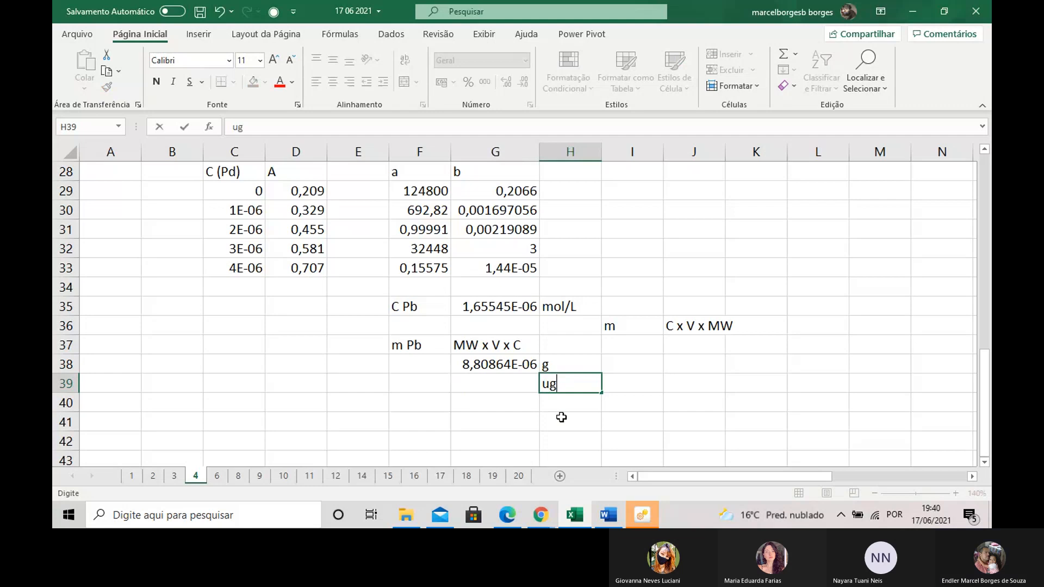
{"action": "key", "text": "Return"}
{"action": "key", "text": "Return"}
Convert the mass to micrograms in G39 with the formula =G38*10^6.
{"action": "left_click", "coordinate": [483, 399]}
{"action": "left_click", "coordinate": [491, 384]}
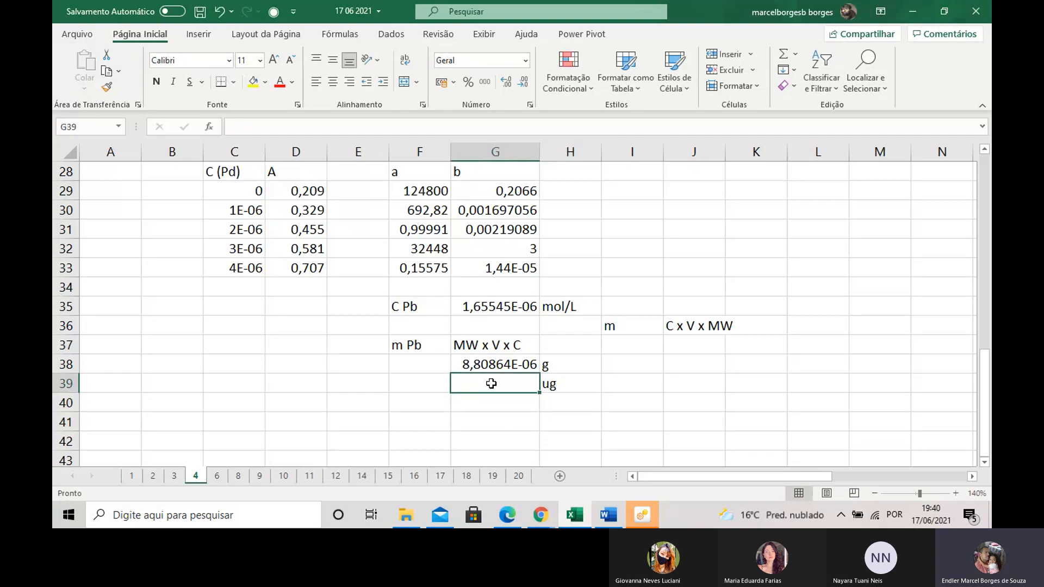
{"action": "type", "text": "="}
{"action": "left_click", "coordinate": [497, 362]}
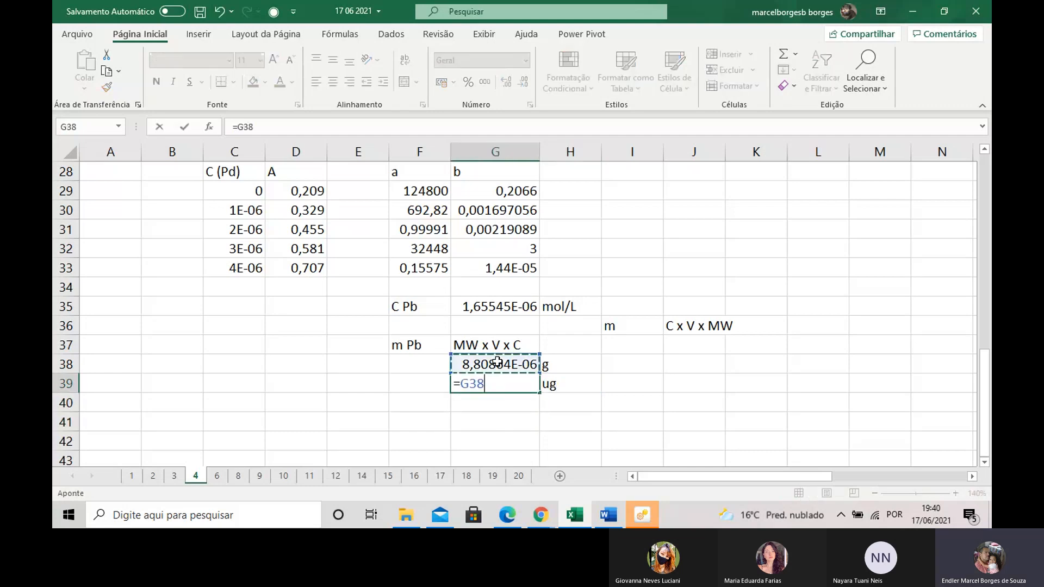
{"action": "type", "text": "*10"}
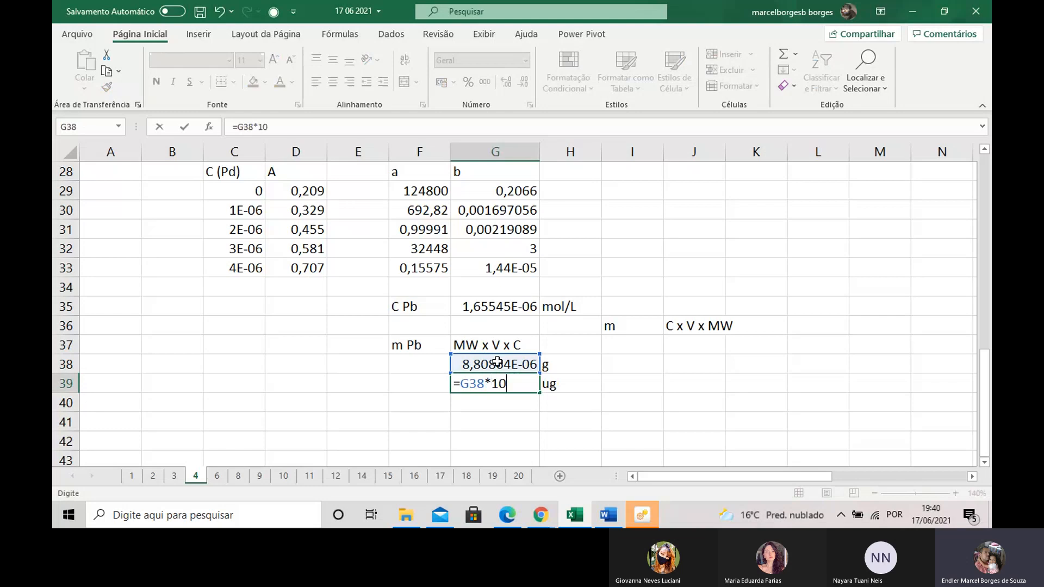
{"action": "type", "text": "^5"}
{"action": "key", "text": "Return"}
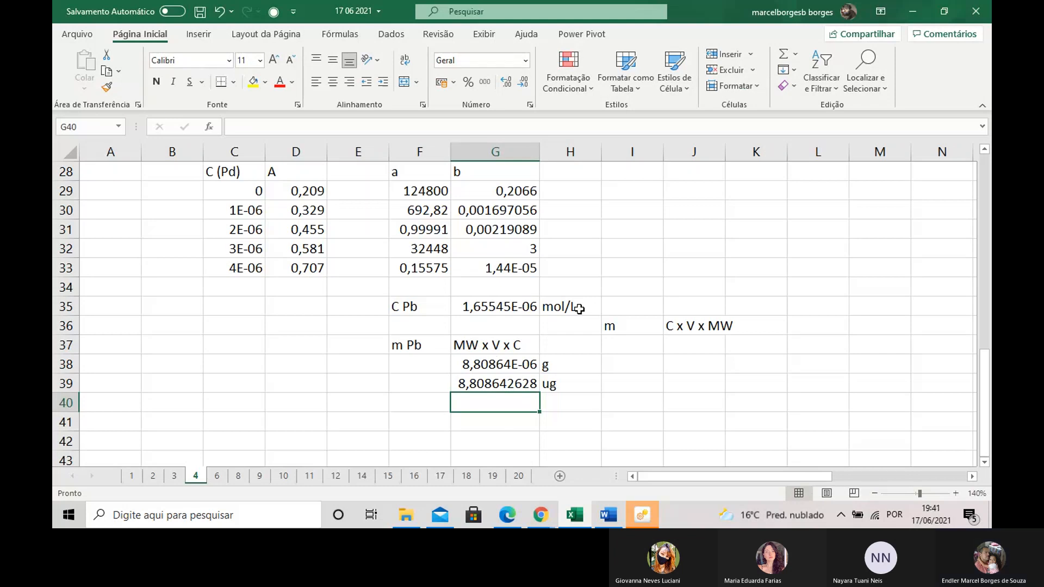
Examine the earlier worked solution in columns M to U, including its data tables, calibration chart, regression coefficients and mass calculation.
{"action": "scroll", "coordinate": [497, 362], "scroll_direction": "up", "scroll_amount": 9}
{"action": "scroll", "coordinate": [680, 486], "scroll_direction": "right", "scroll_amount": 5}
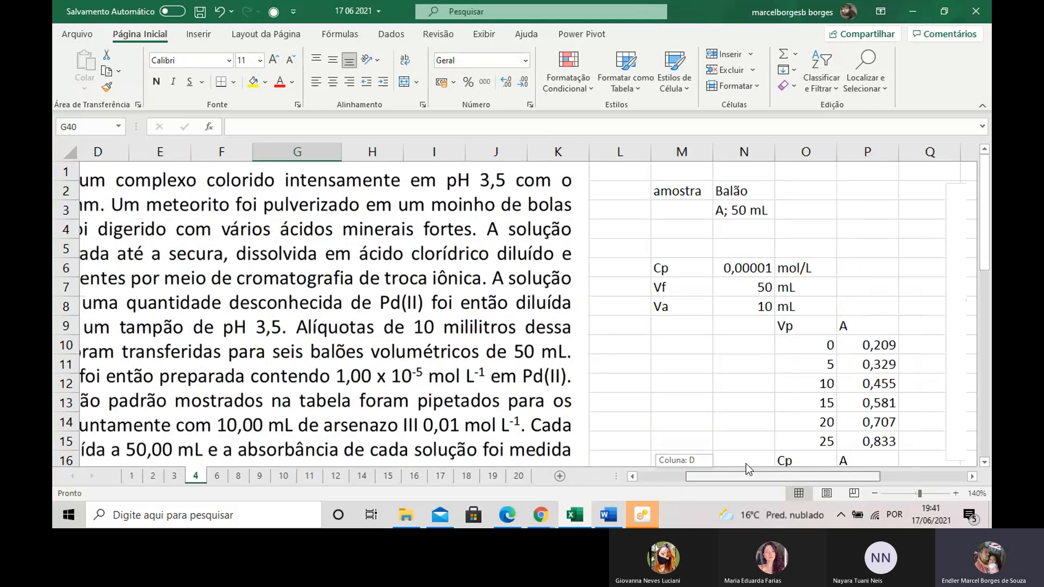
{"action": "scroll", "coordinate": [774, 479], "scroll_direction": "down", "scroll_amount": 3}
{"action": "scroll", "coordinate": [773, 479], "scroll_direction": "right", "scroll_amount": 3}
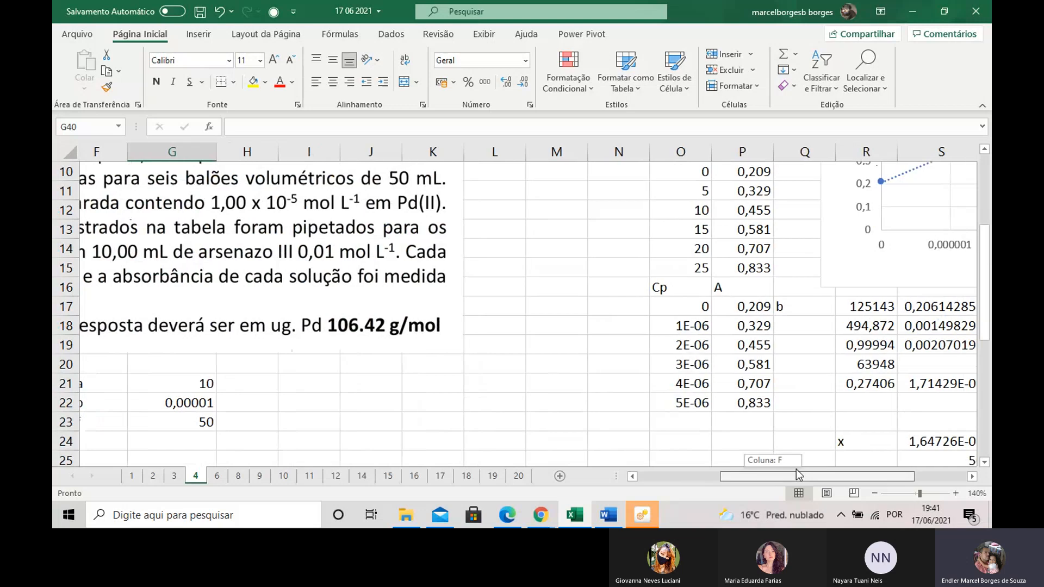
{"action": "scroll", "coordinate": [767, 321], "scroll_direction": "down", "scroll_amount": 3}
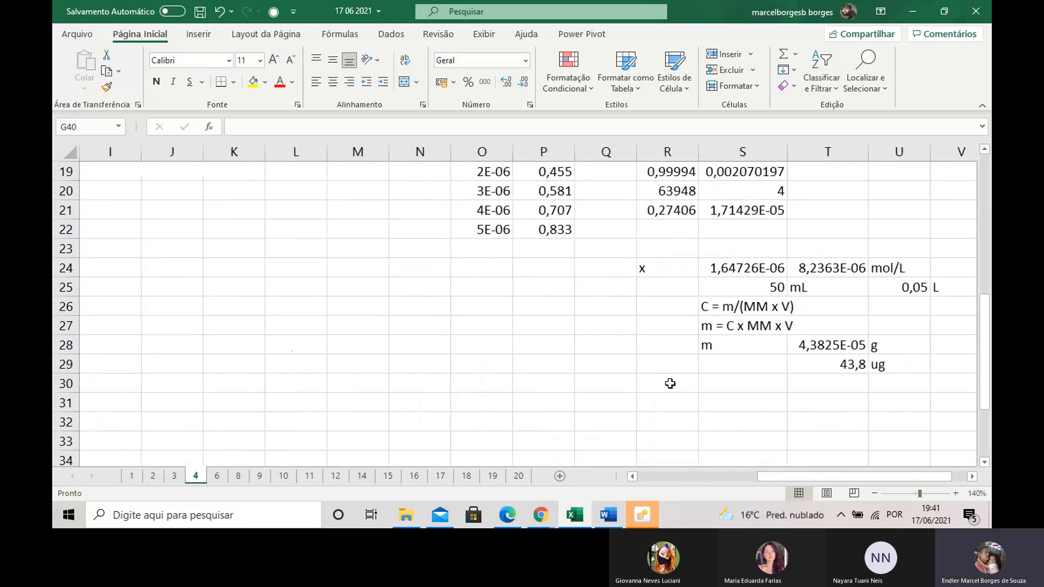
{"action": "scroll", "coordinate": [670, 384], "scroll_direction": "up", "scroll_amount": 4}
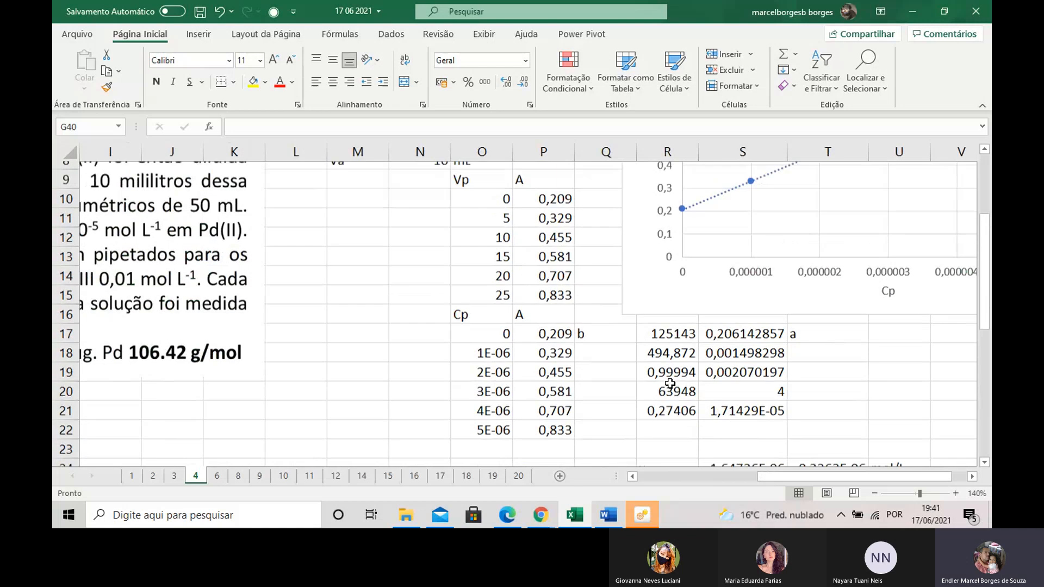
{"action": "scroll", "coordinate": [642, 298], "scroll_direction": "down", "scroll_amount": 1}
{"action": "scroll", "coordinate": [566, 252], "scroll_direction": "up", "scroll_amount": 3}
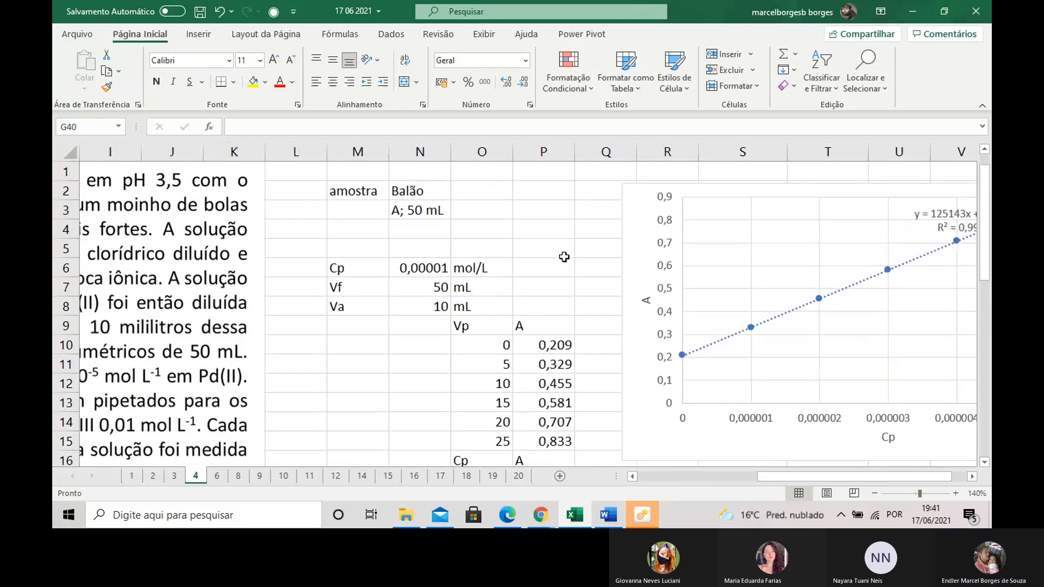
{"action": "scroll", "coordinate": [564, 255], "scroll_direction": "down", "scroll_amount": 2}
{"action": "scroll", "coordinate": [563, 257], "scroll_direction": "up", "scroll_amount": 2}
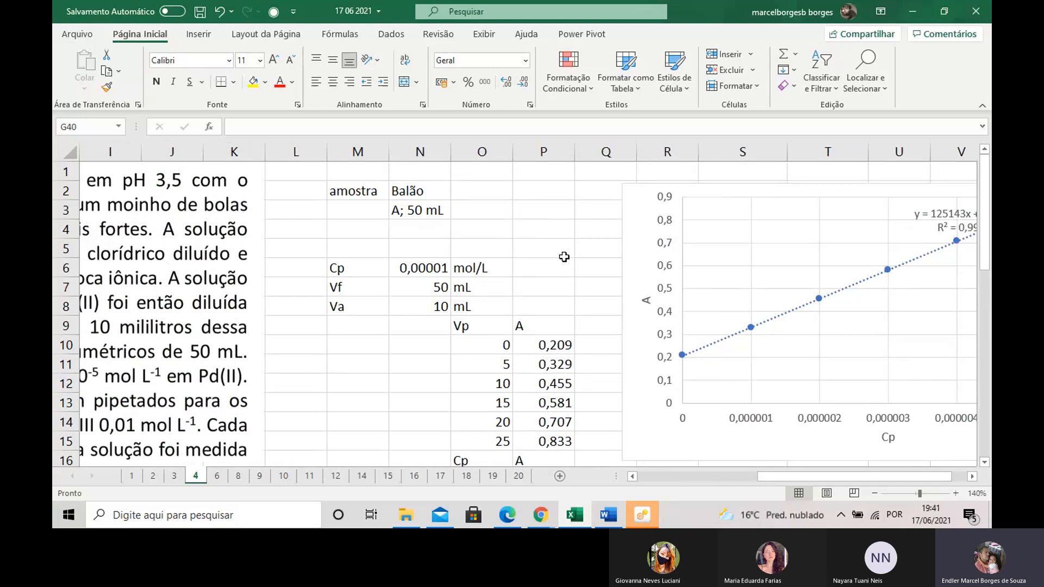
{"action": "scroll", "coordinate": [564, 257], "scroll_direction": "down", "scroll_amount": 4}
{"action": "scroll", "coordinate": [564, 257], "scroll_direction": "down", "scroll_amount": 2}
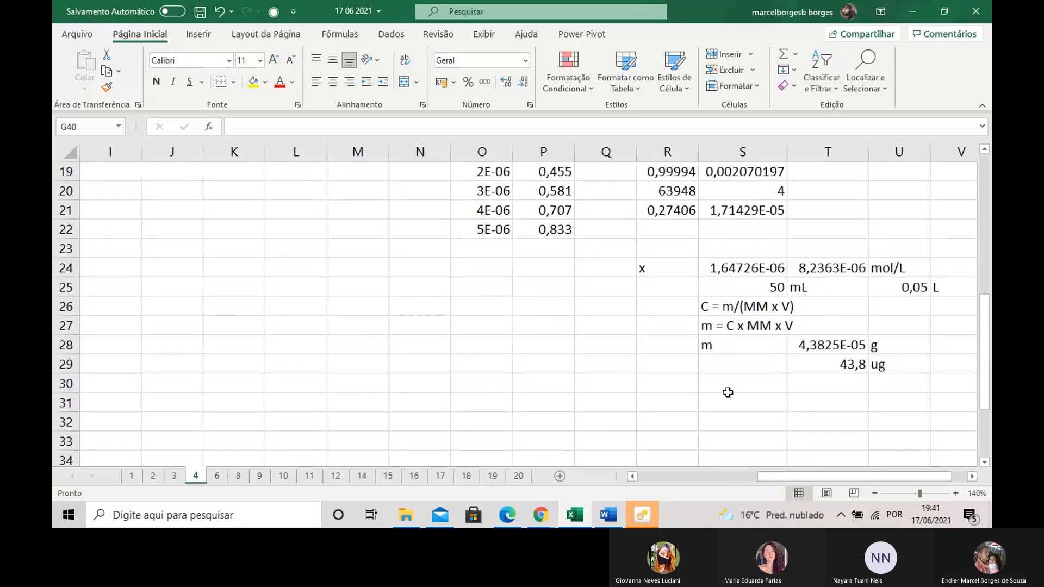
{"action": "scroll", "coordinate": [727, 391], "scroll_direction": "down", "scroll_amount": 3}
{"action": "scroll", "coordinate": [727, 363], "scroll_direction": "up", "scroll_amount": 1}
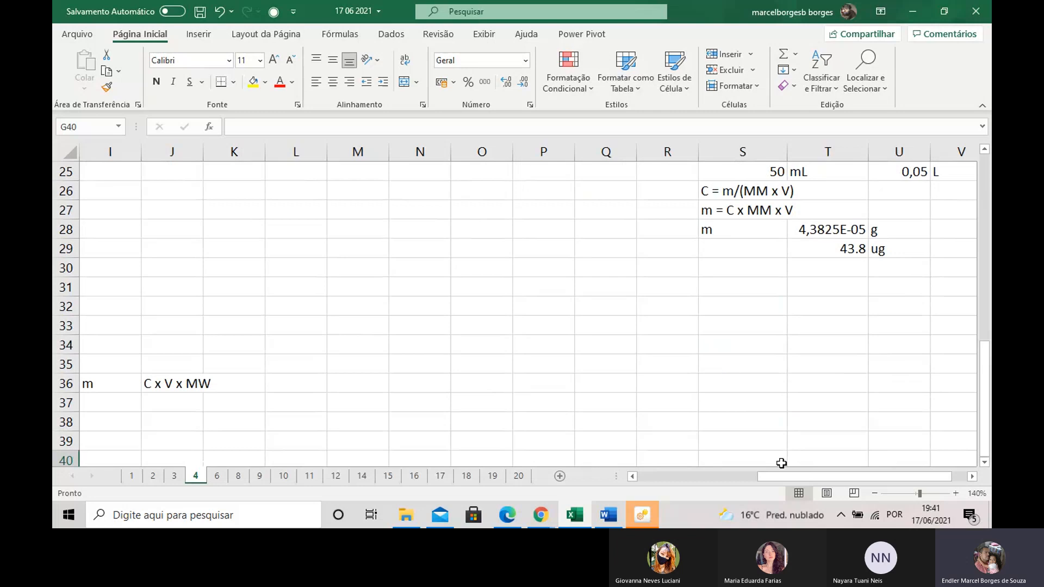
Highlight the microgram mass result in G39 with a yellow fill.
{"action": "scroll", "coordinate": [506, 271], "scroll_direction": "left", "scroll_amount": 4}
{"action": "scroll", "coordinate": [506, 270], "scroll_direction": "down", "scroll_amount": 4}
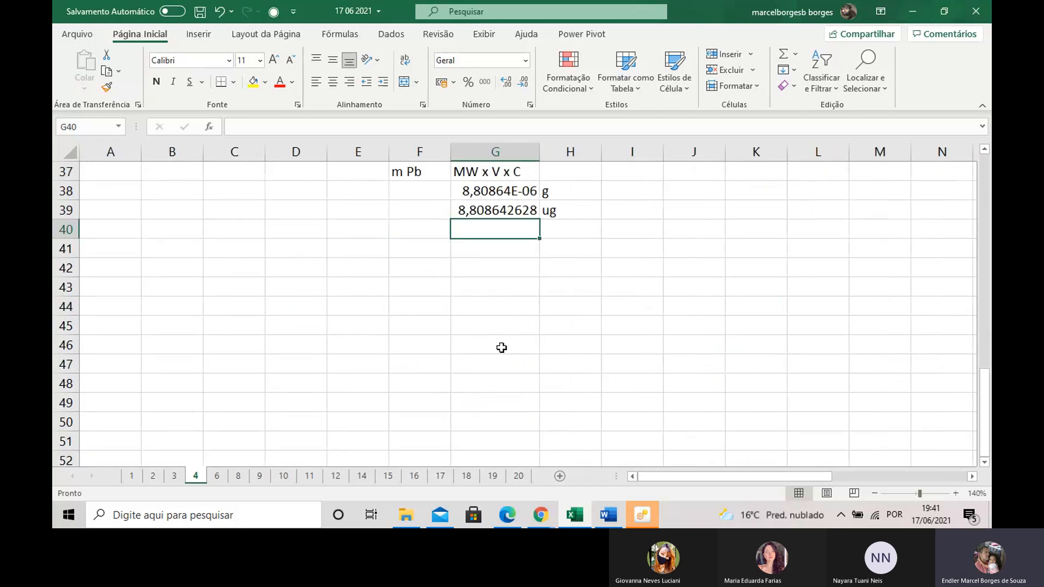
{"action": "scroll", "coordinate": [501, 347], "scroll_direction": "up", "scroll_amount": 11}
{"action": "scroll", "coordinate": [500, 364], "scroll_direction": "down", "scroll_amount": 8}
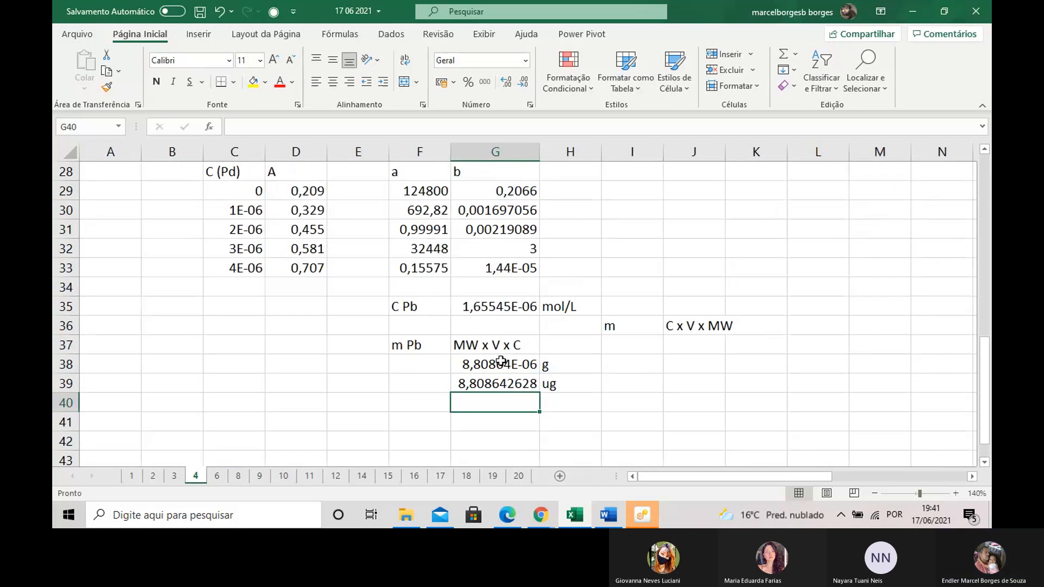
{"action": "left_click", "coordinate": [503, 382]}
{"action": "left_click", "coordinate": [252, 83]}
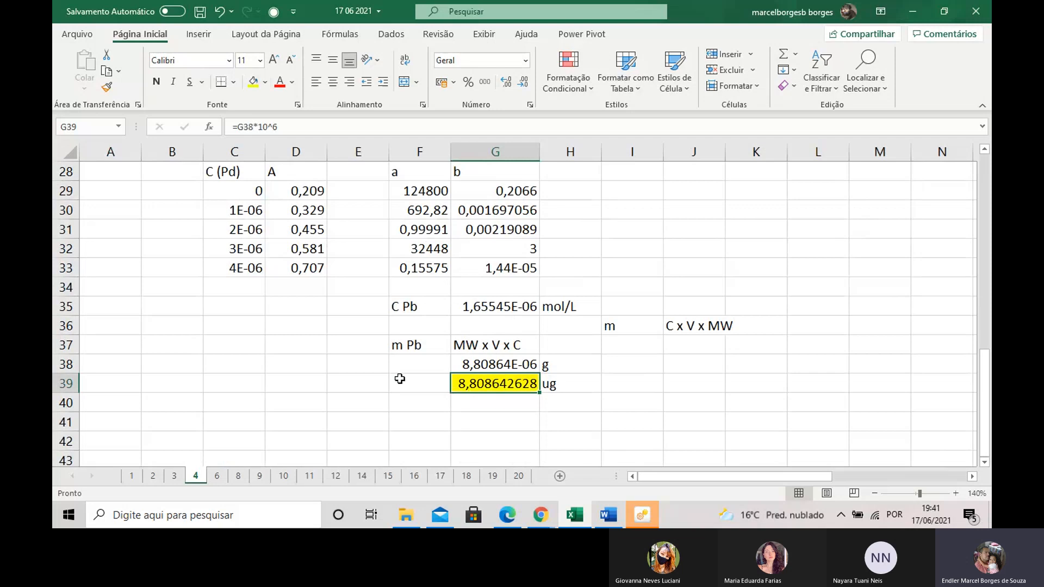
Review the internal-standard exercises on sheets 6, 8 and 9, look back at sheet 4, and end at cell H18 of sheet 9.
{"action": "left_click", "coordinate": [217, 476]}
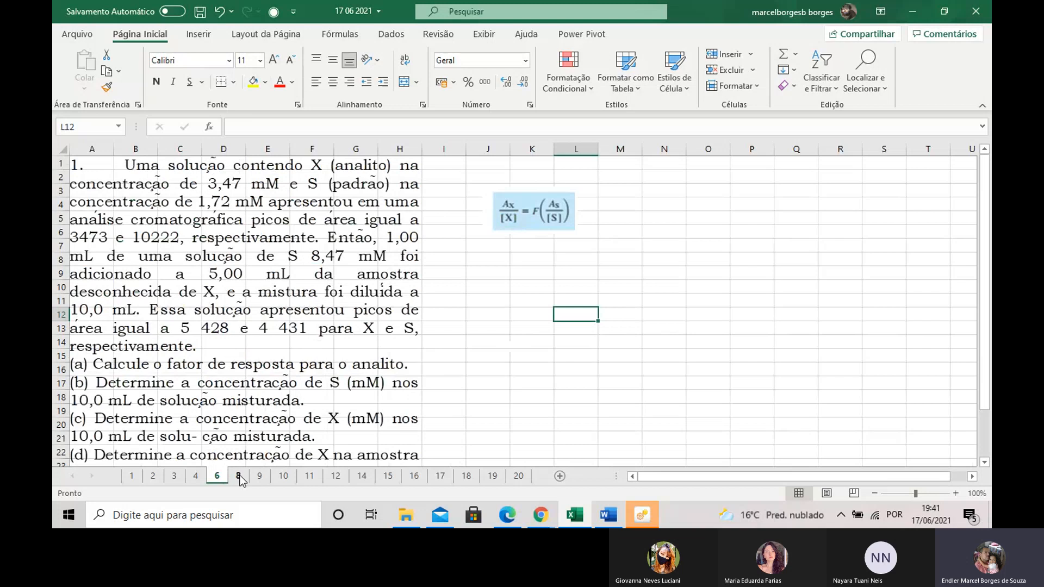
{"action": "left_click", "coordinate": [238, 477]}
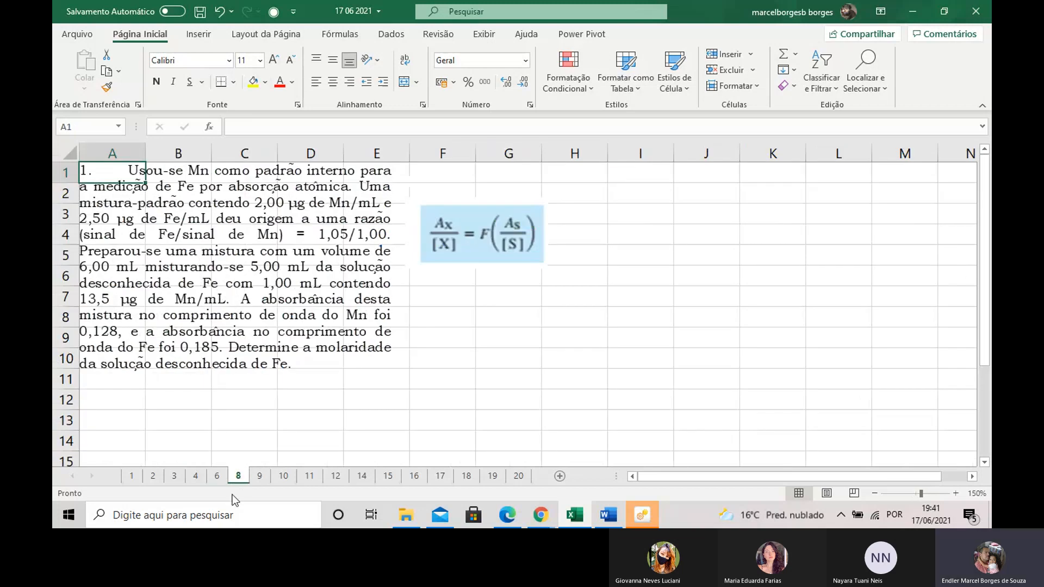
{"action": "left_click", "coordinate": [260, 481]}
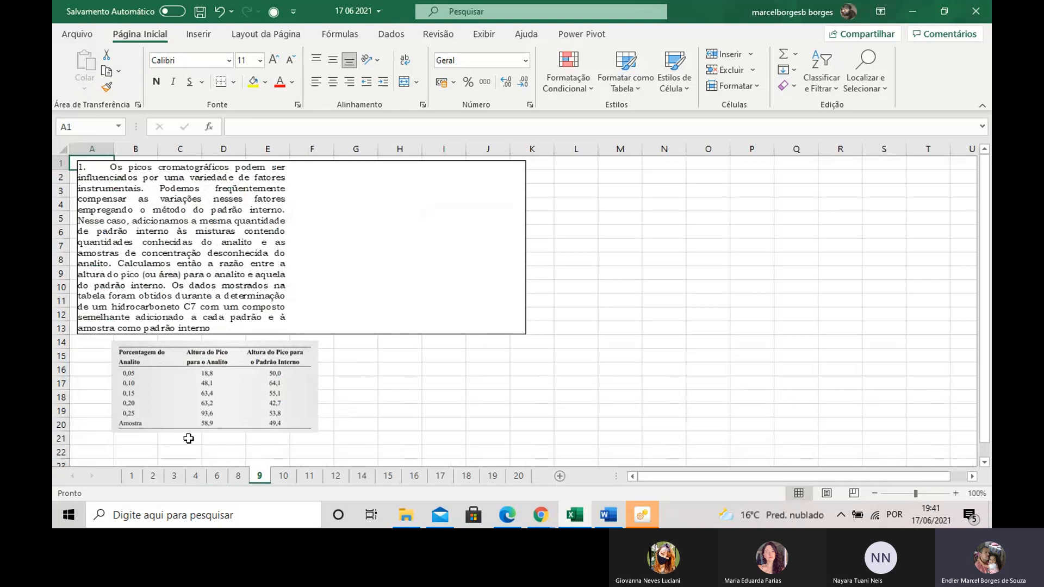
{"action": "left_click", "coordinate": [196, 477]}
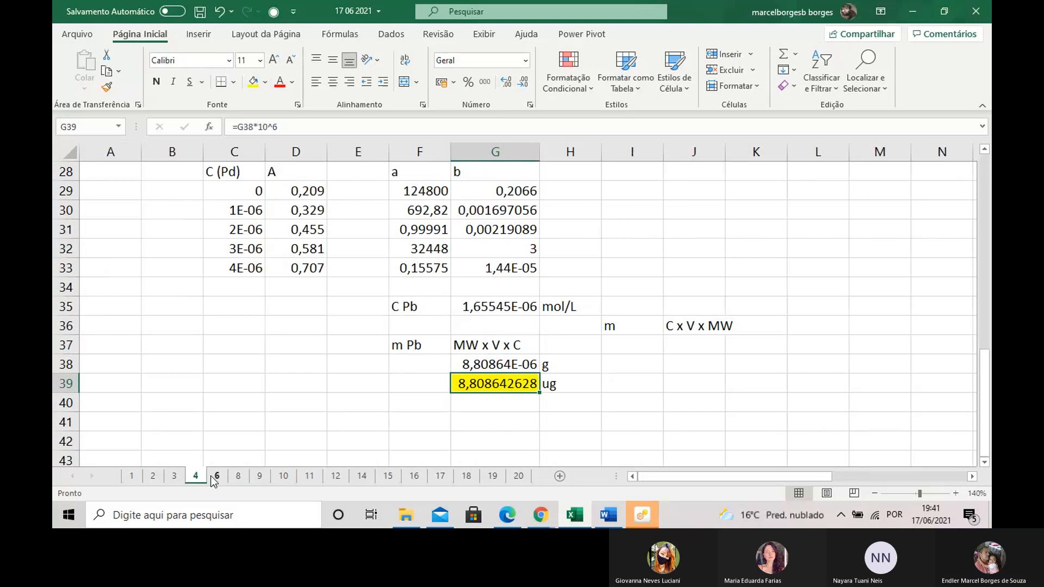
{"action": "scroll", "coordinate": [213, 481], "scroll_direction": "up", "scroll_amount": 9}
{"action": "left_click", "coordinate": [216, 476]}
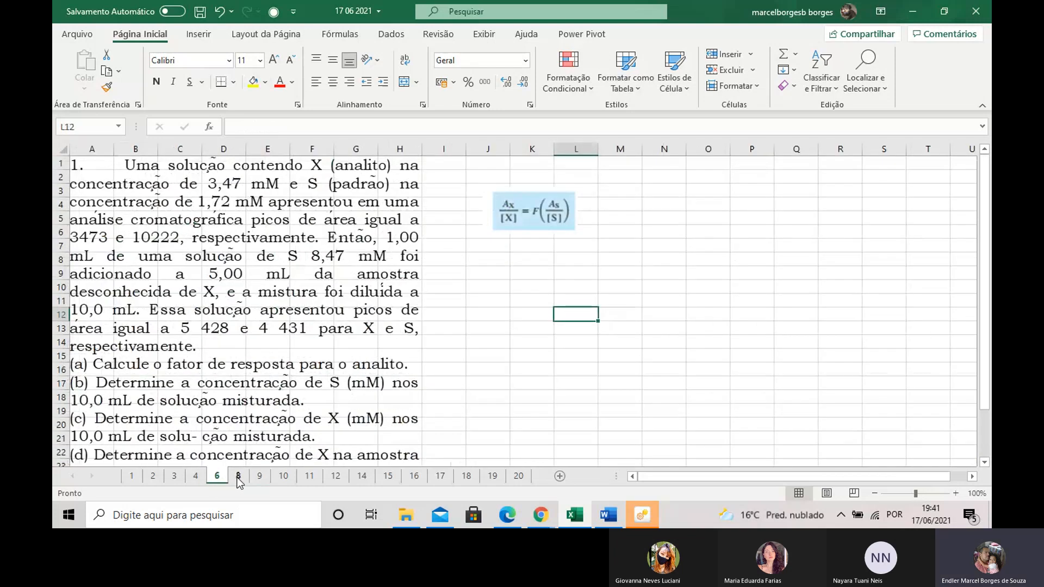
{"action": "left_click", "coordinate": [239, 477]}
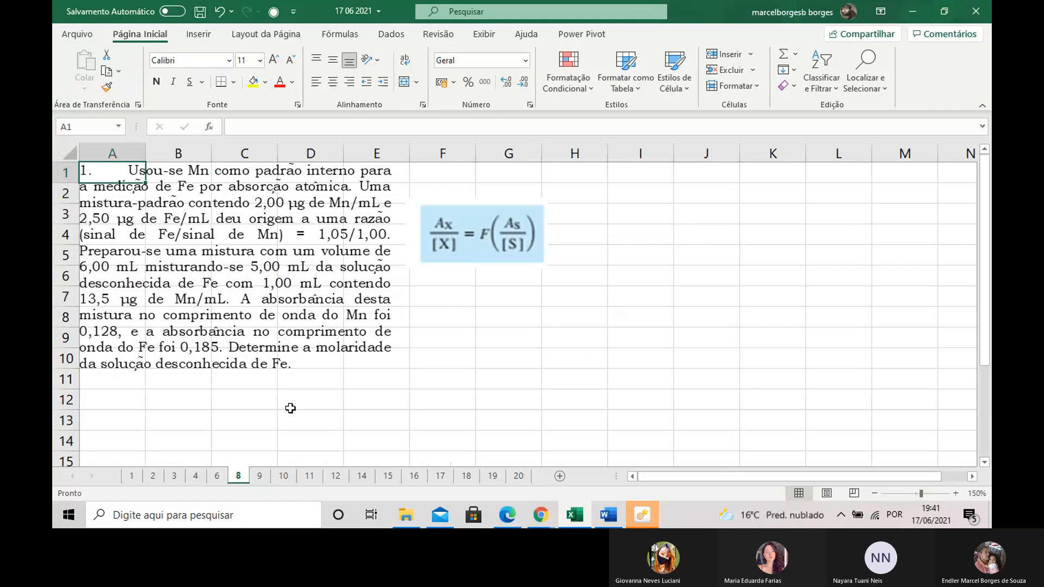
{"action": "left_click", "coordinate": [259, 476]}
{"action": "left_click", "coordinate": [419, 394]}
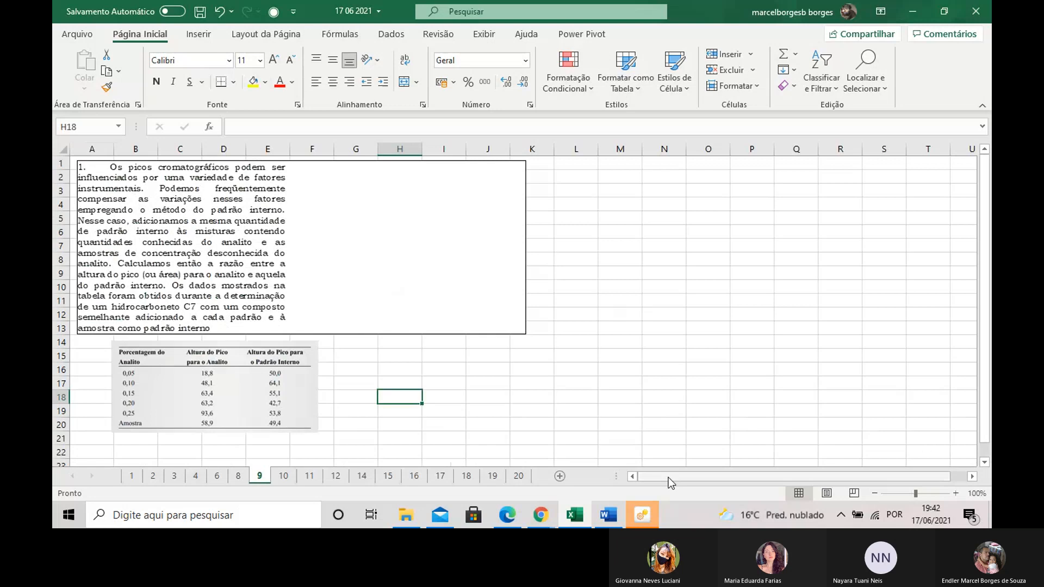
{"action": "left_click", "coordinate": [559, 476]}
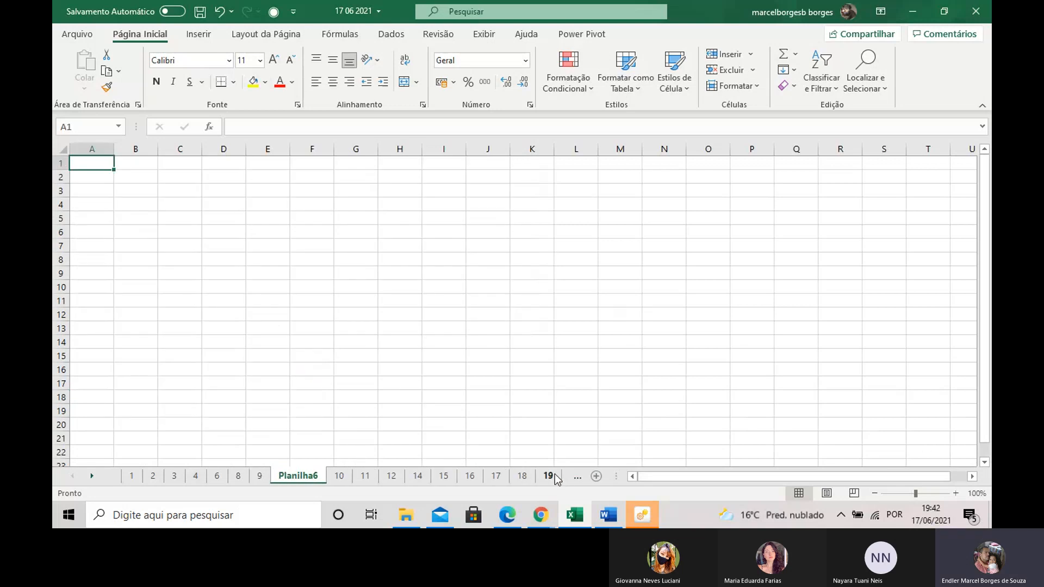
{"action": "right_click", "coordinate": [298, 475]}
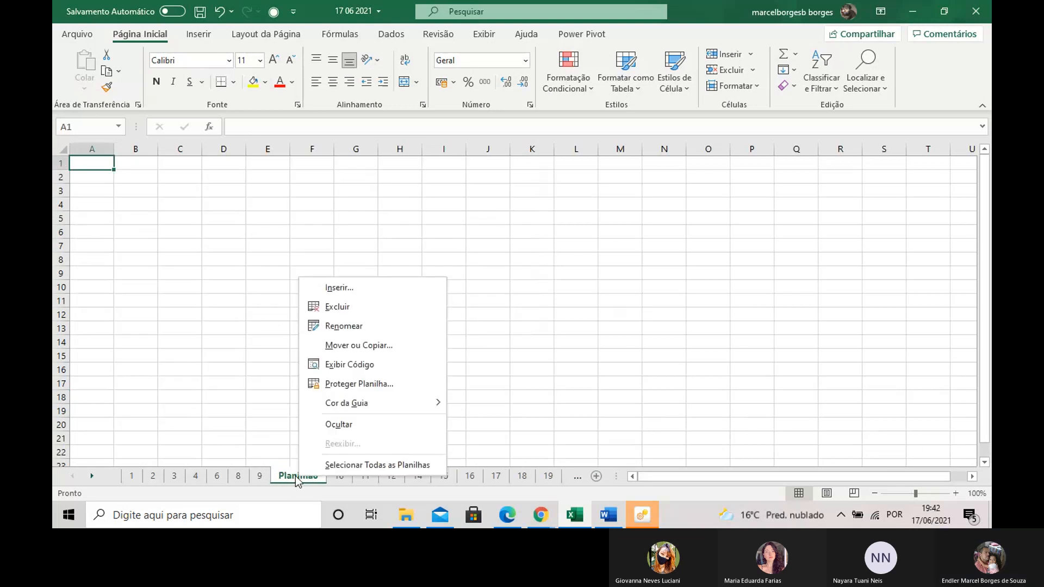
{"action": "left_click", "coordinate": [327, 366]}
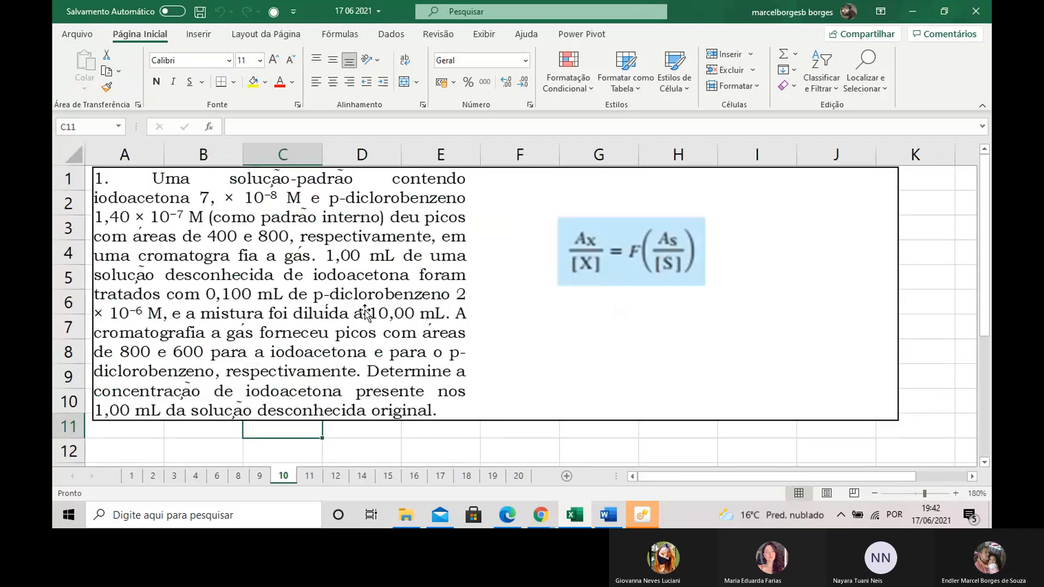
{"action": "left_click", "coordinate": [260, 475]}
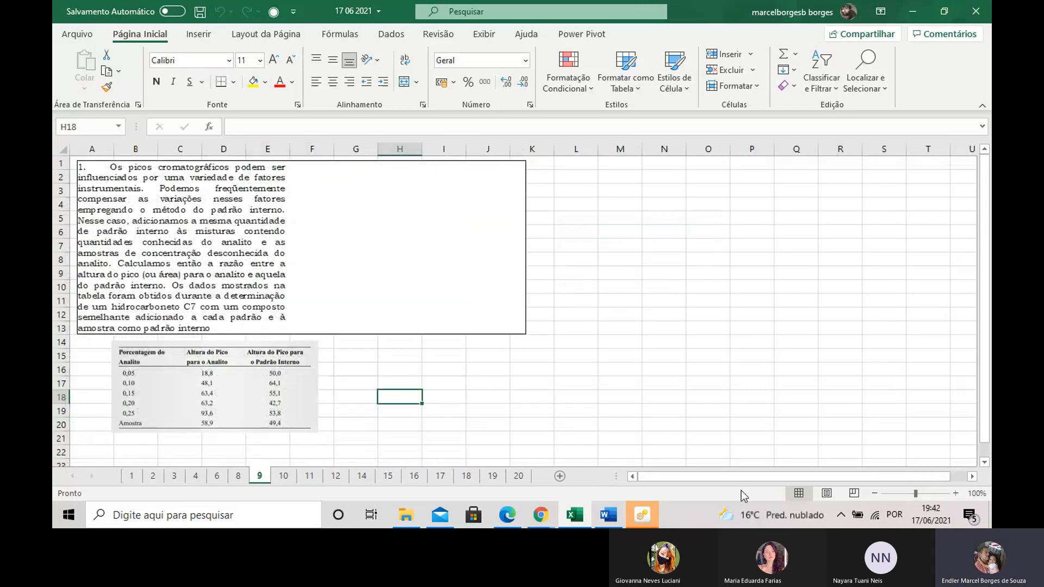
Examine the internal-standard exercise on sheet 9, reading the problem text and the peak-height data table.
{"action": "left_click", "coordinate": [955, 494]}
{"action": "left_click", "coordinate": [955, 494]}
{"action": "left_click", "coordinate": [955, 494]}
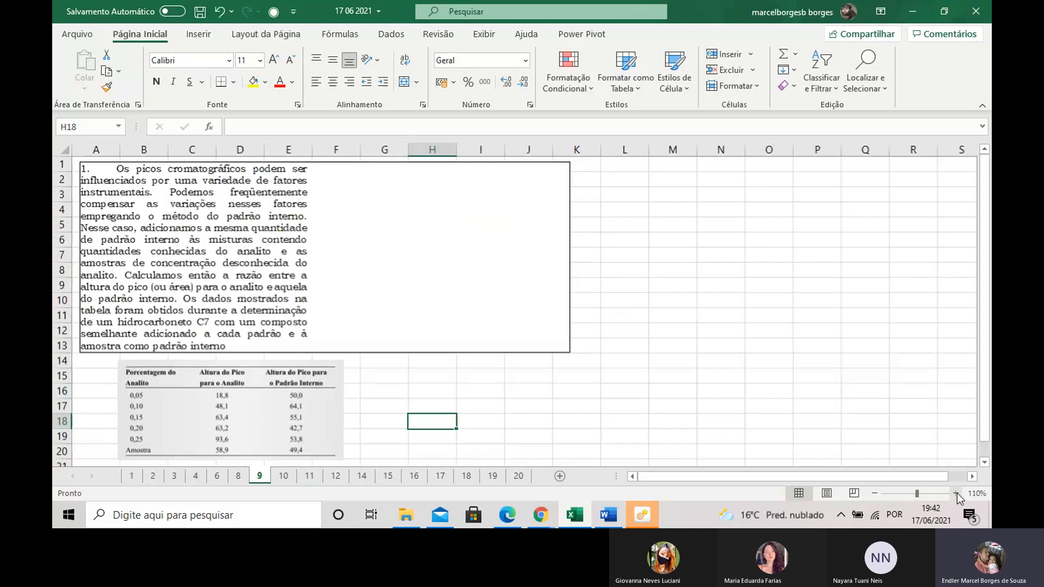
{"action": "left_click", "coordinate": [956, 493]}
{"action": "left_click", "coordinate": [956, 493]}
{"action": "left_click", "coordinate": [956, 494]}
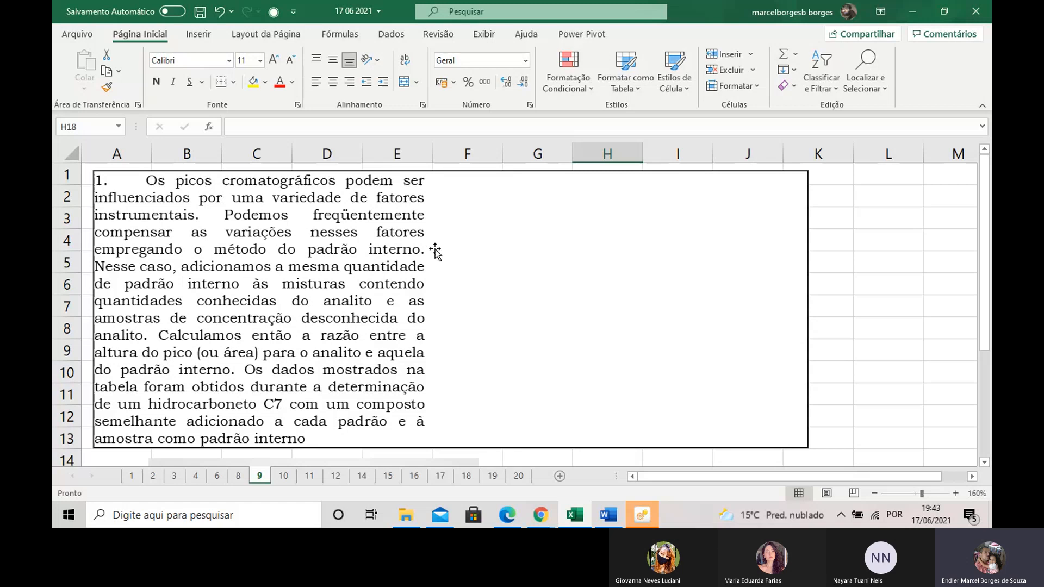
{"action": "scroll", "coordinate": [435, 254], "scroll_direction": "down", "scroll_amount": 4}
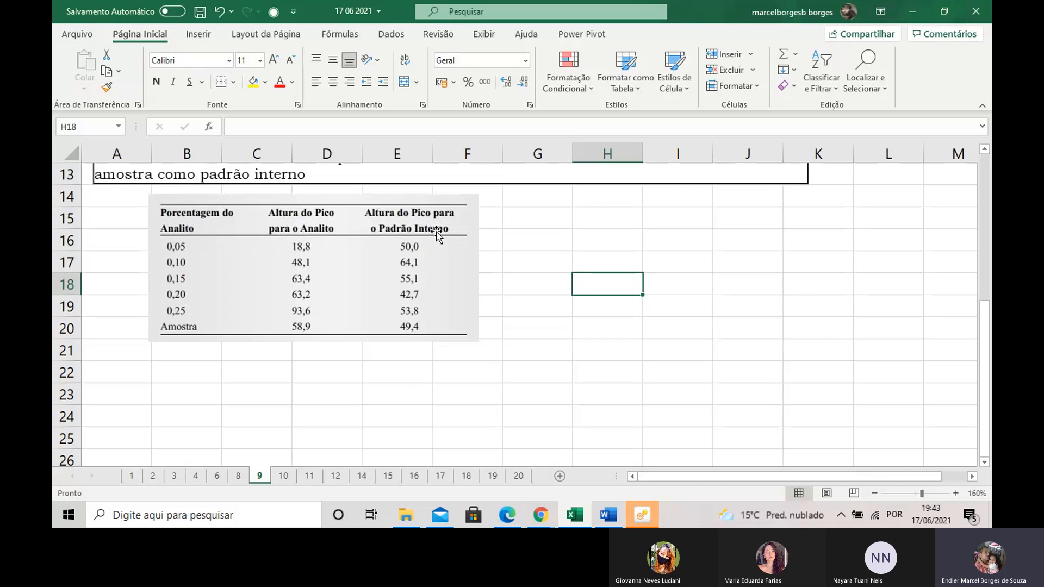
Enter the analyte percentages 0,05, 0,1, 0,15, 0,2 and 0,25 in cells H16 to H20.
{"action": "left_click", "coordinate": [580, 241]}
{"action": "type", "text": "0,0"}
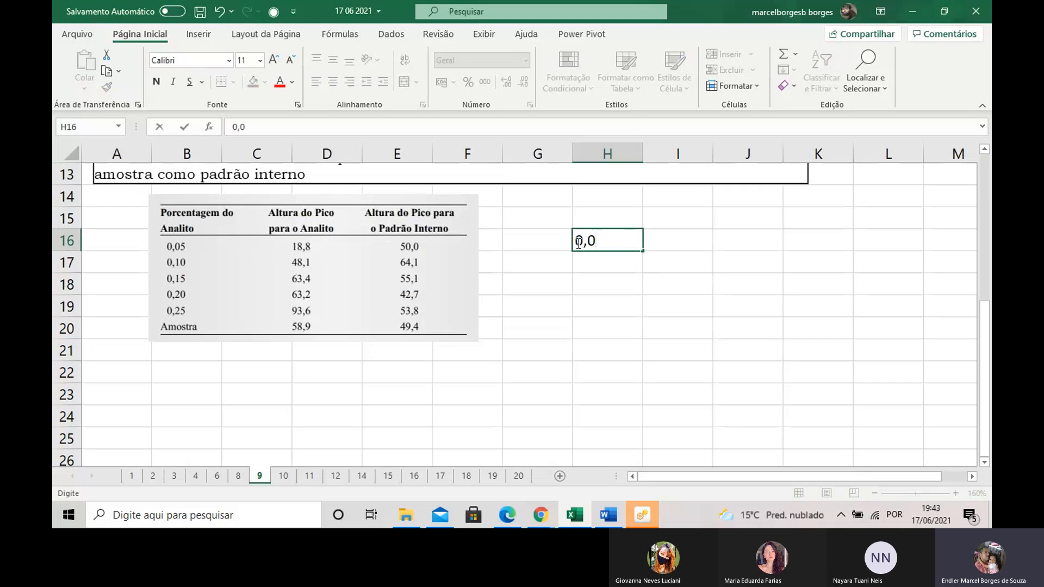
{"action": "type", "text": "5"}
{"action": "left_click", "coordinate": [594, 268]}
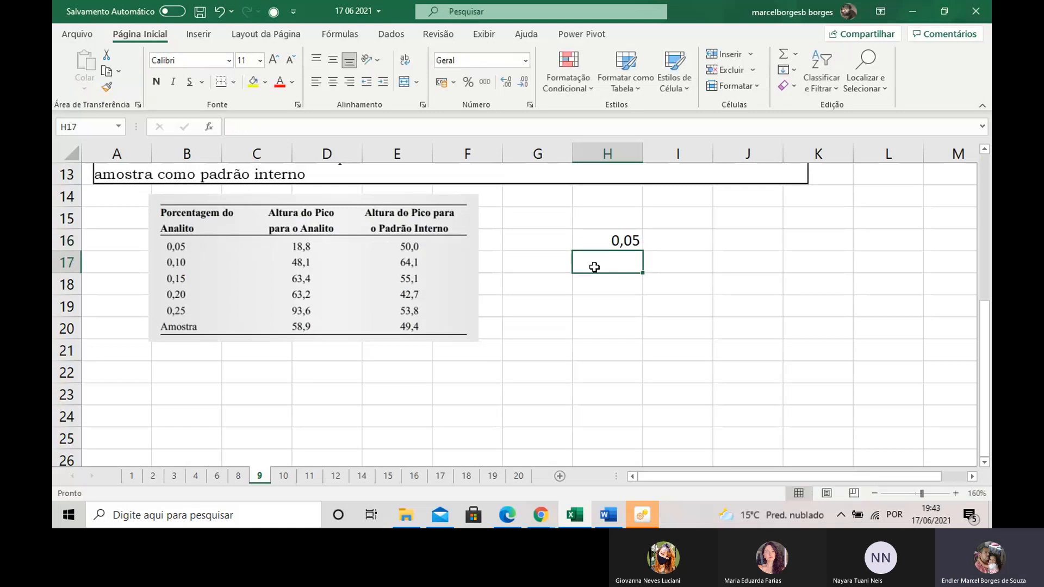
{"action": "type", "text": "0,1"}
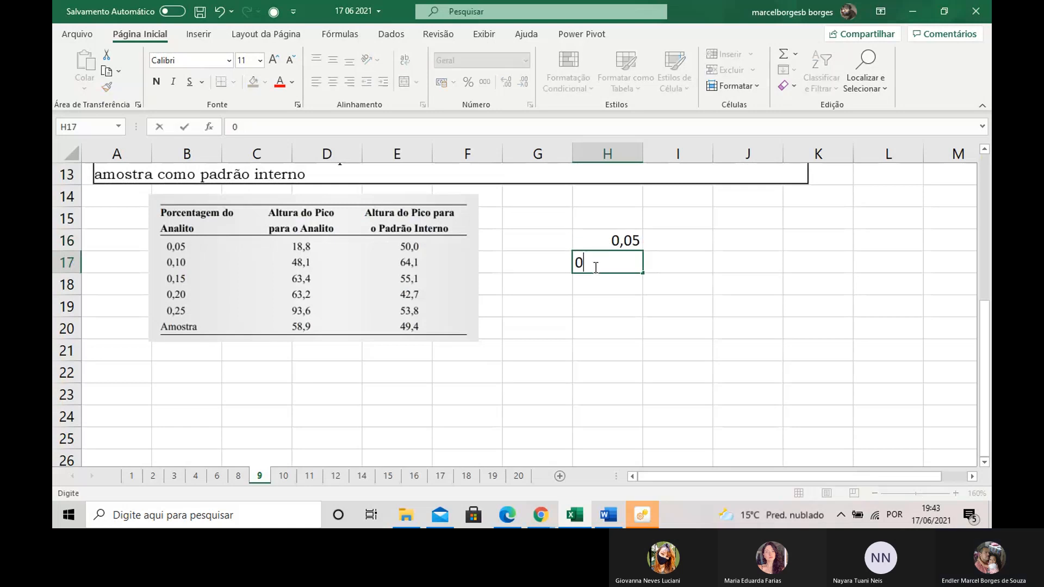
{"action": "left_click", "coordinate": [625, 281]}
{"action": "type", "text": "0,15"}
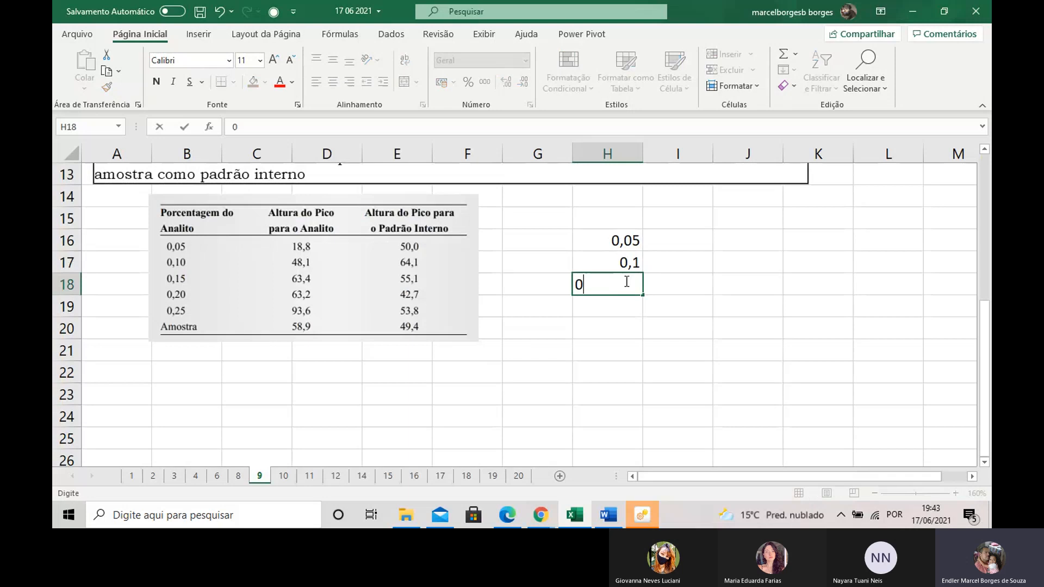
{"action": "left_click", "coordinate": [598, 306]}
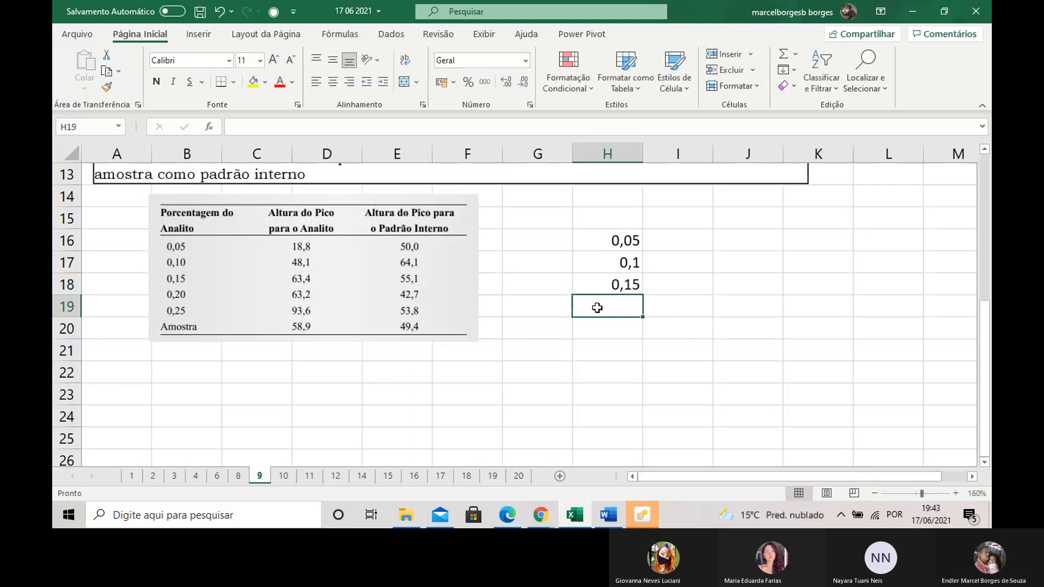
{"action": "type", "text": "0,2"}
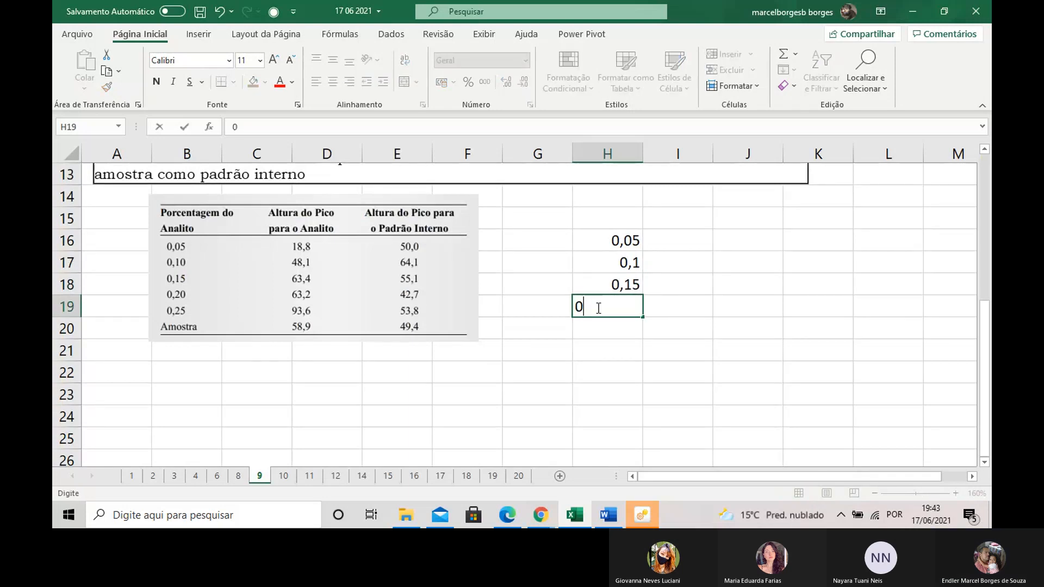
{"action": "left_click", "coordinate": [608, 325]}
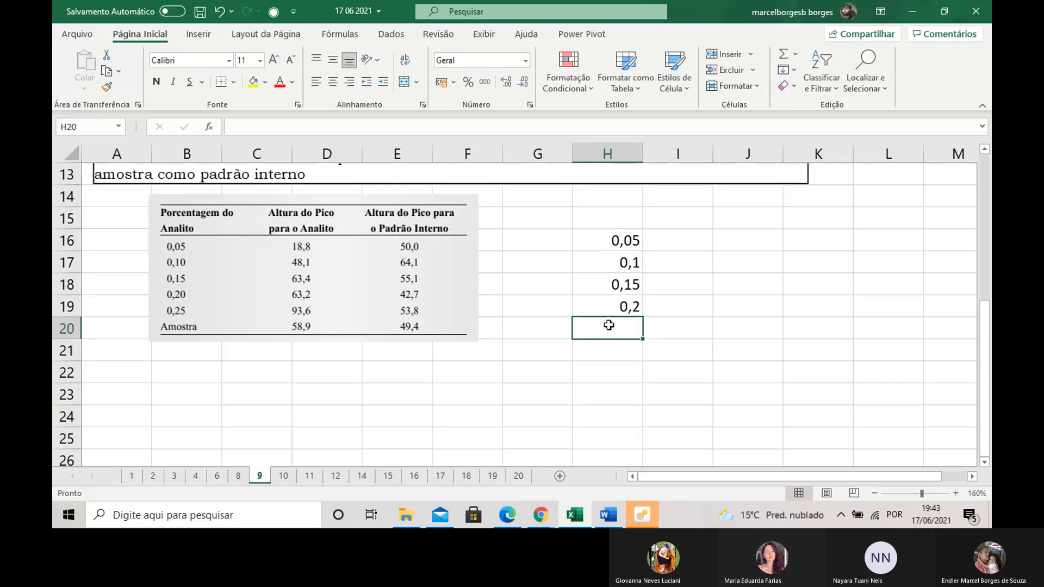
{"action": "type", "text": "0,25"}
{"action": "left_click", "coordinate": [603, 370]}
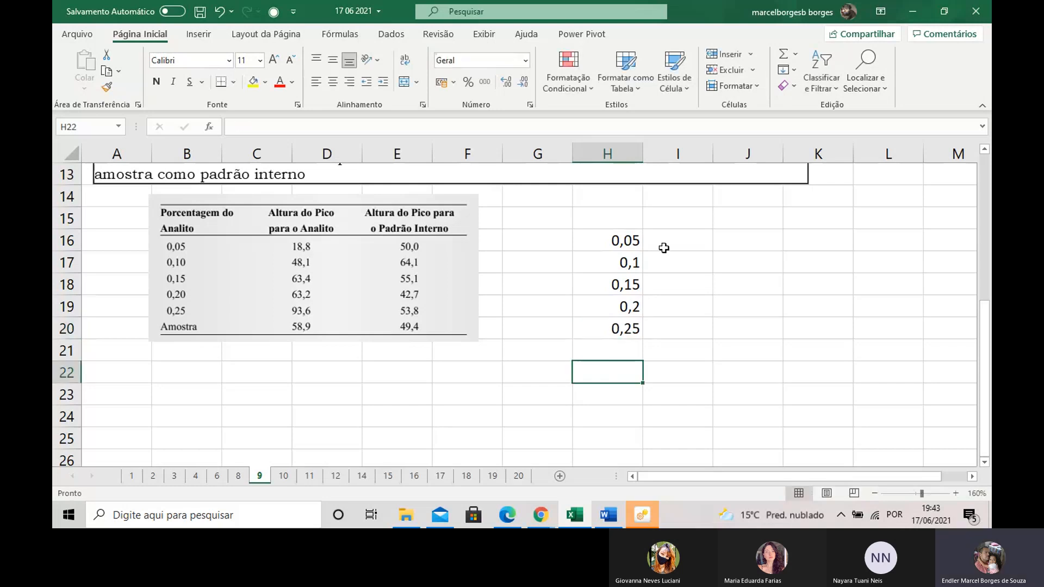
Label the analyte and internal-standard peak-height columns with A in I15 and P in J15.
{"action": "left_click", "coordinate": [679, 217]}
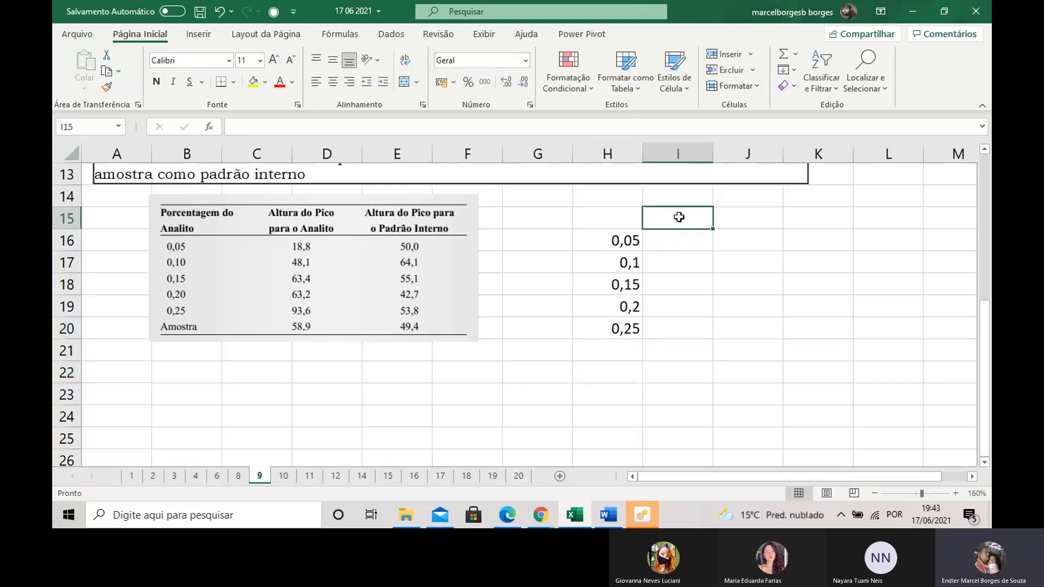
{"action": "type", "text": "A"}
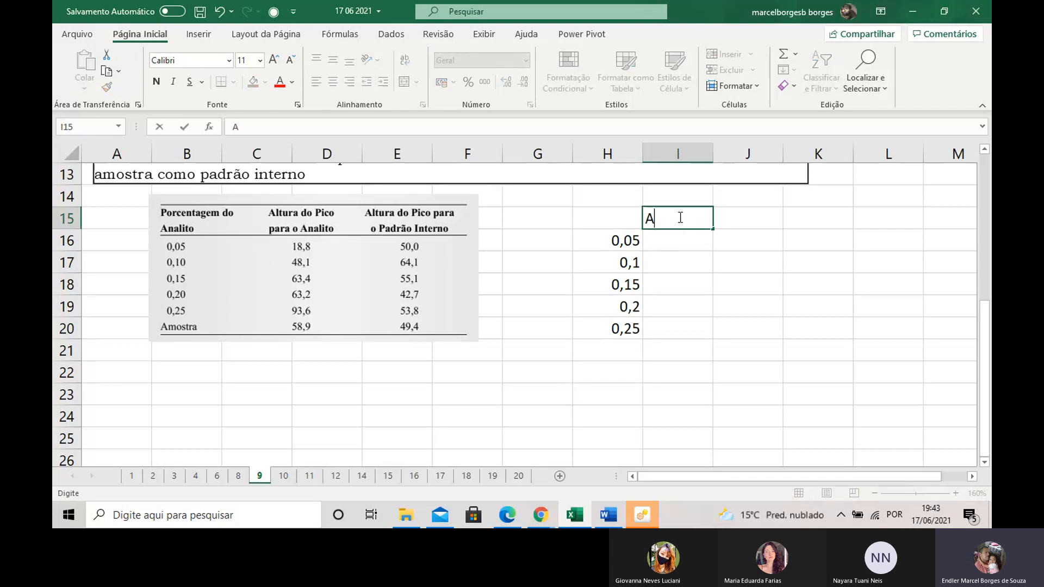
{"action": "left_click", "coordinate": [742, 226]}
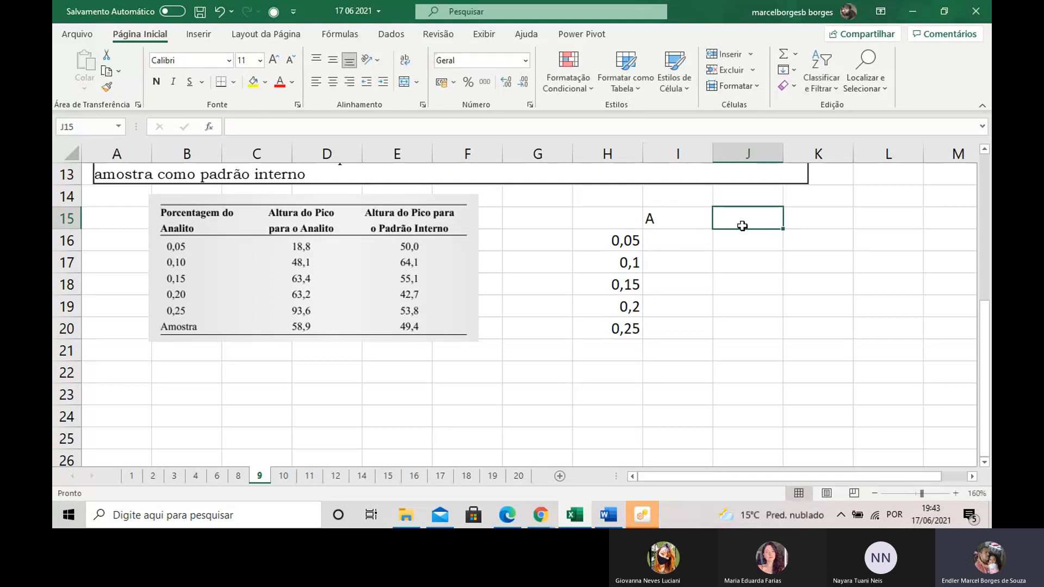
{"action": "type", "text": "P"}
{"action": "left_click", "coordinate": [700, 300]}
Enter the first three analyte peak heights, 18,8, 48,1 and 63,4, in cells I16 to I18.
{"action": "left_click", "coordinate": [668, 242]}
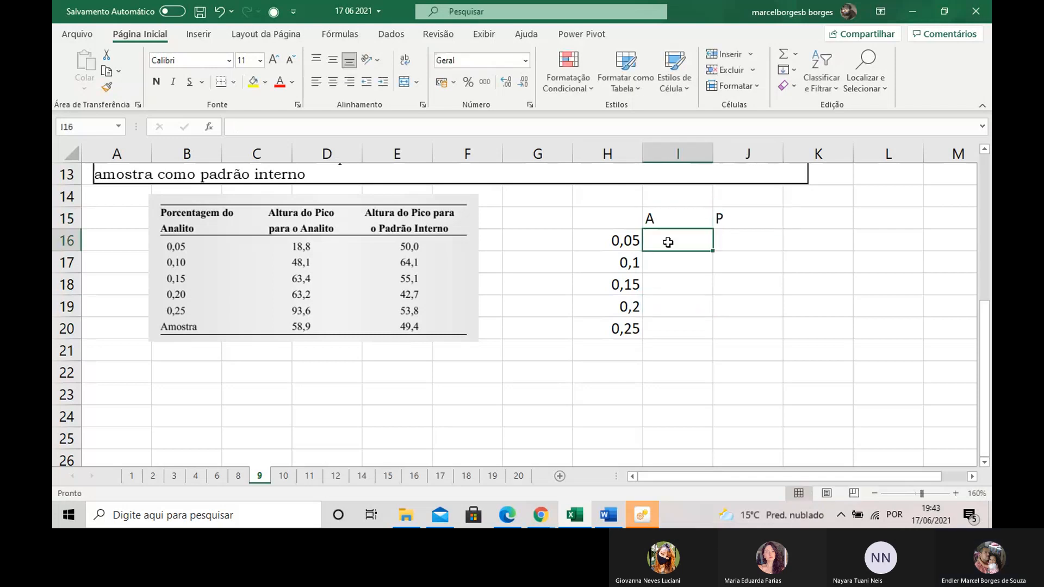
{"action": "type", "text": "18,"}
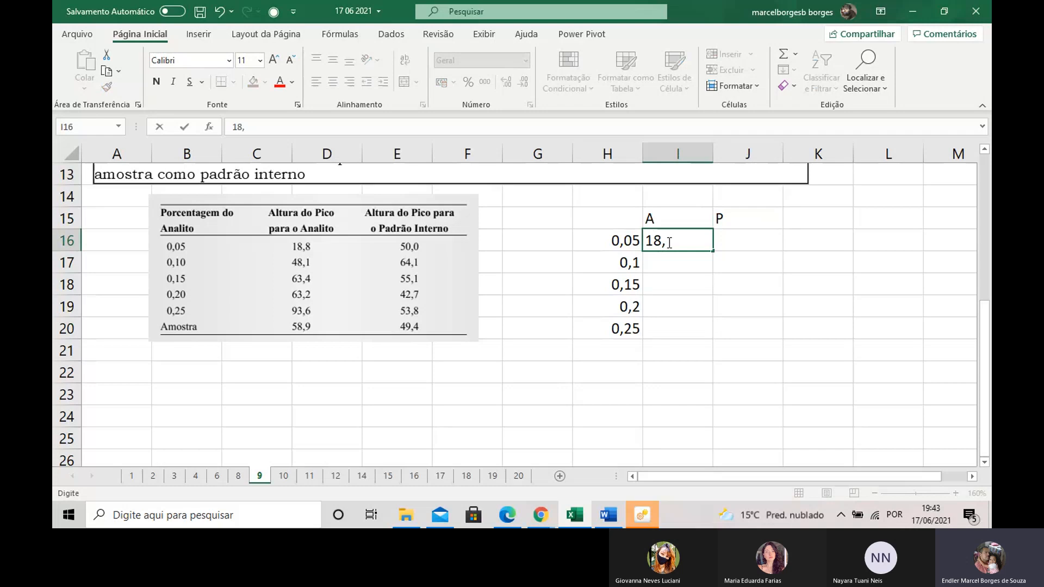
{"action": "type", "text": "8"}
{"action": "key", "text": "Return"}
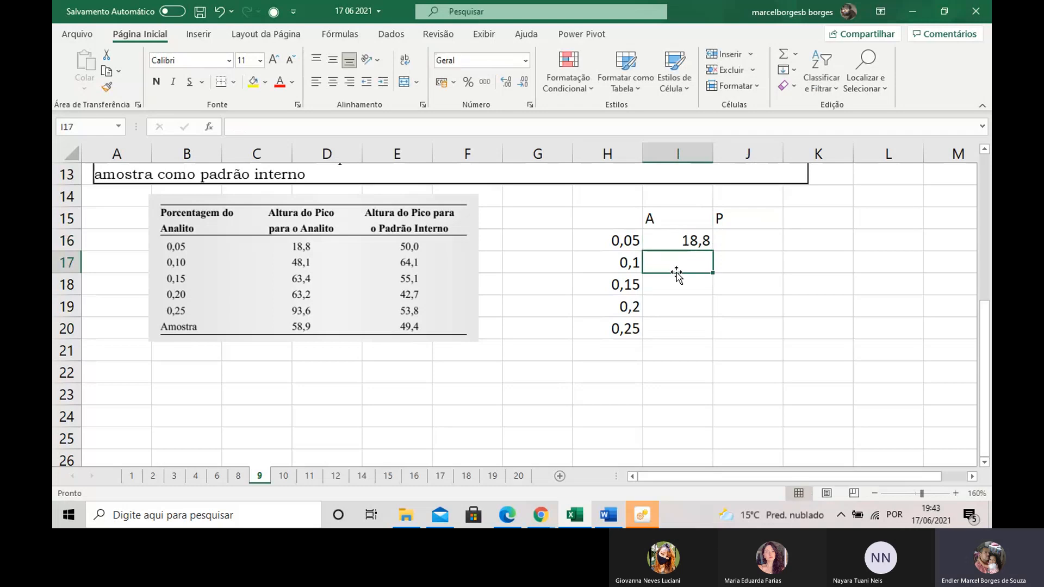
{"action": "type", "text": "48,1"}
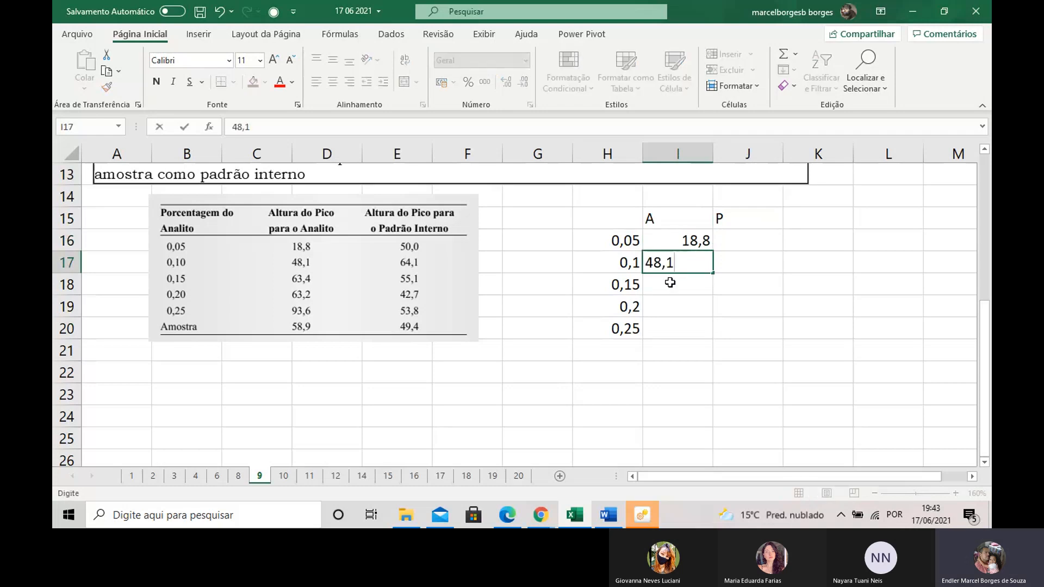
{"action": "key", "text": "Return"}
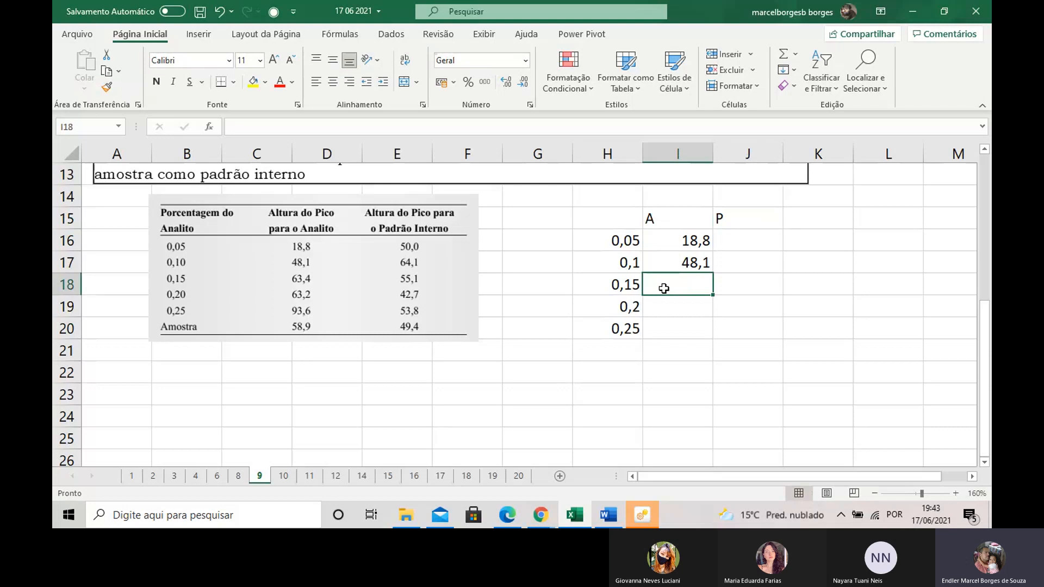
{"action": "type", "text": "63,4"}
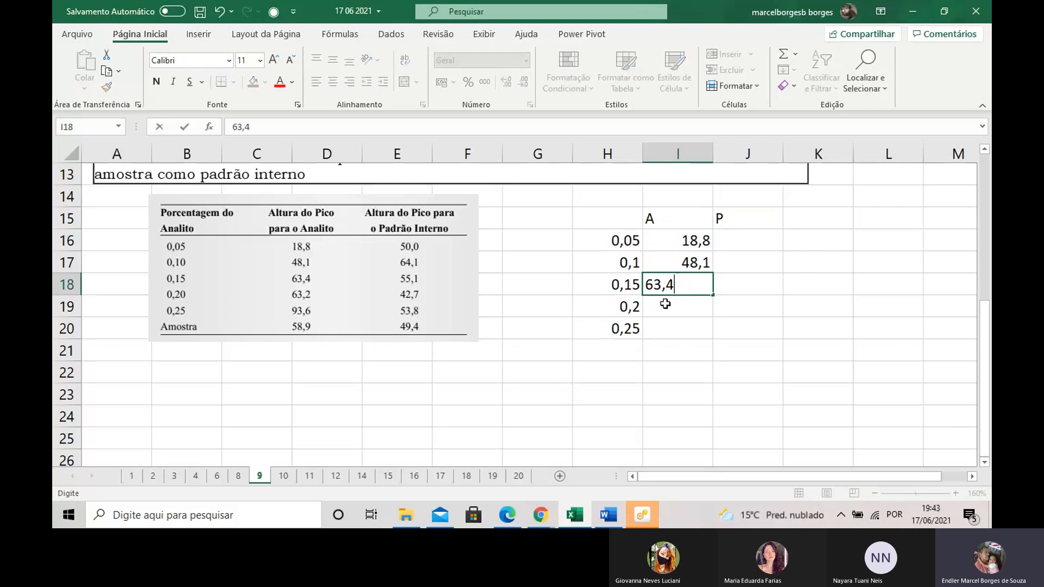
{"action": "key", "text": "Return"}
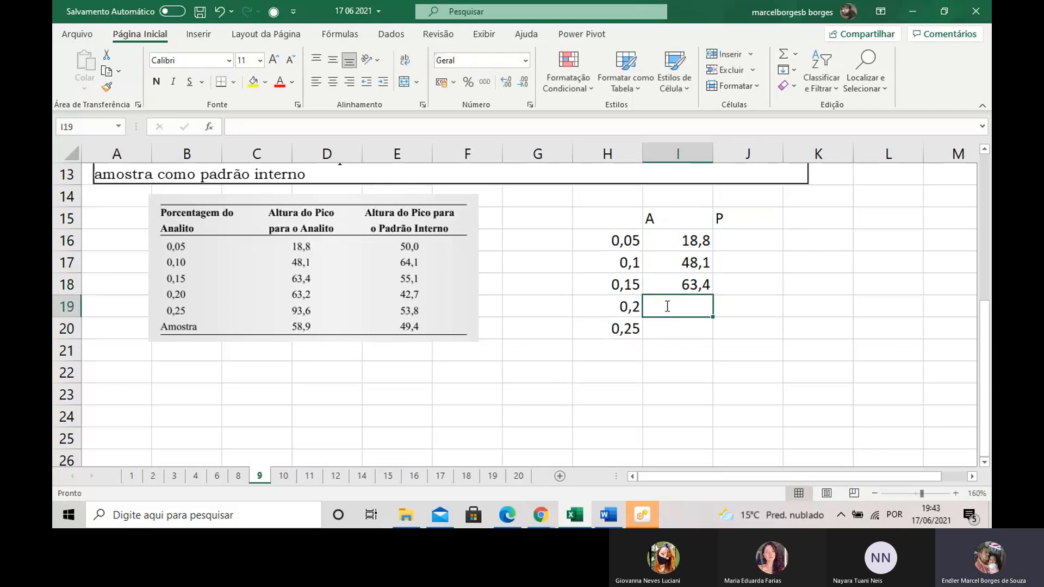
{"action": "type", "text": "9"}
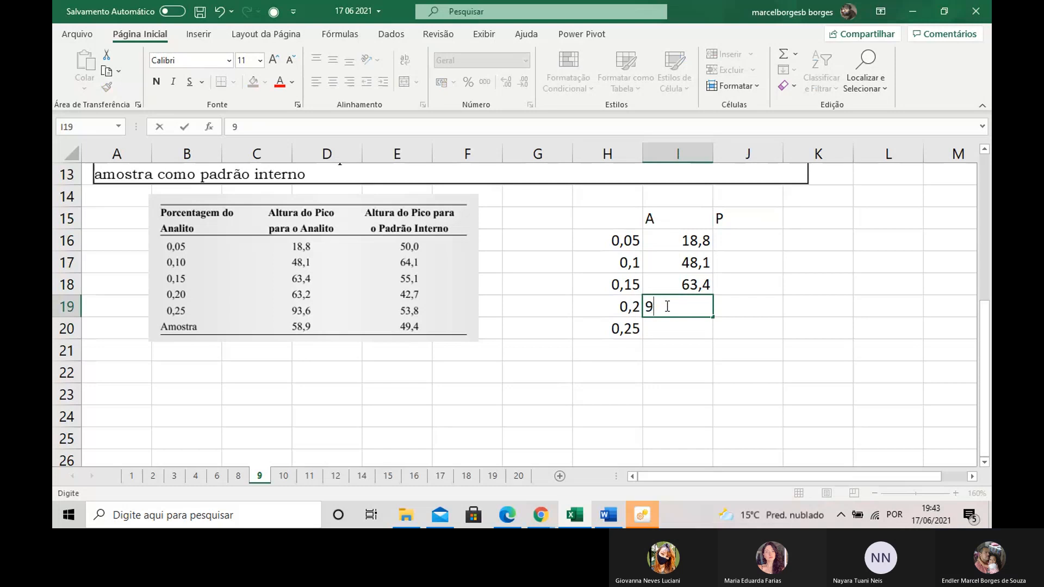
{"action": "type", "text": "3,6"}
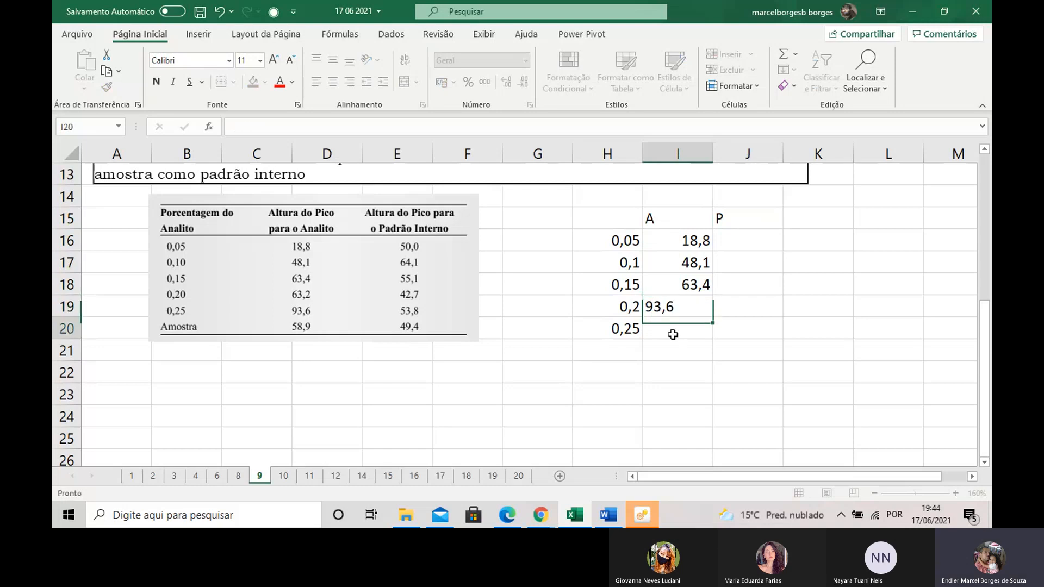
{"action": "left_click", "coordinate": [673, 335]}
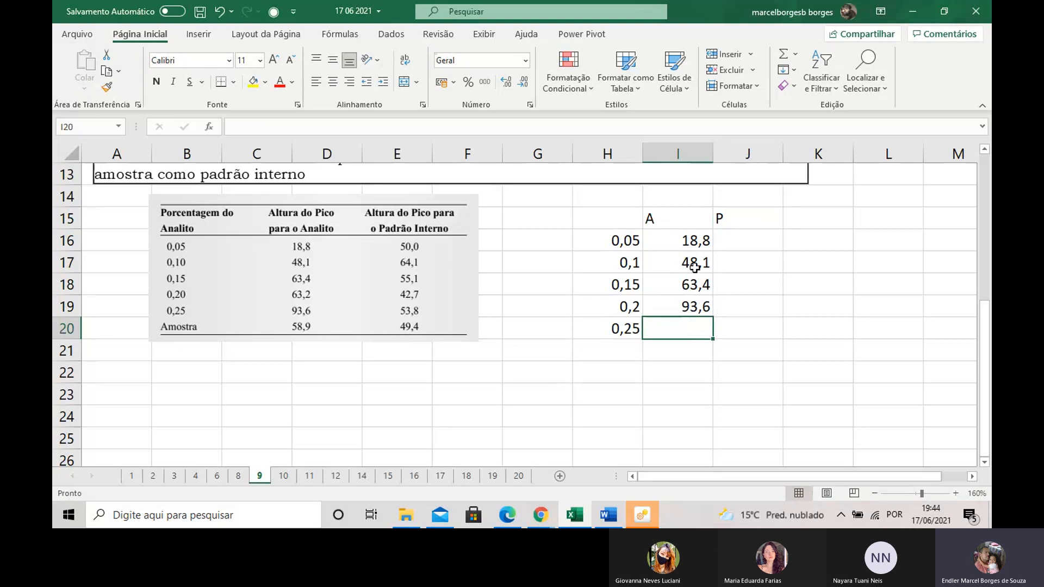
Enter the remaining analyte peak heights, 63,2 in I19 and 93,6 in I20.
{"action": "left_click", "coordinate": [686, 307]}
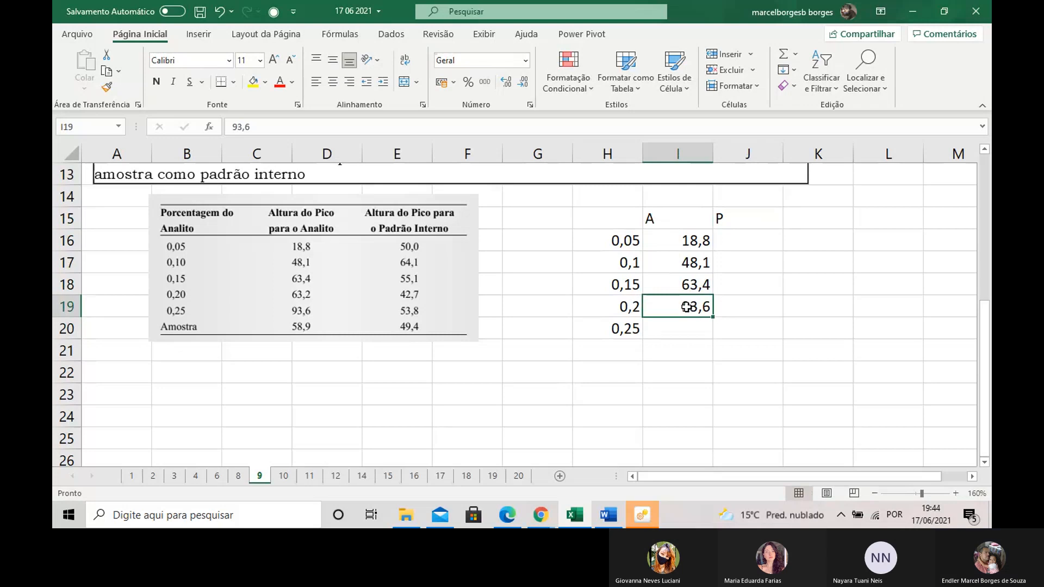
{"action": "type", "text": "63,2"}
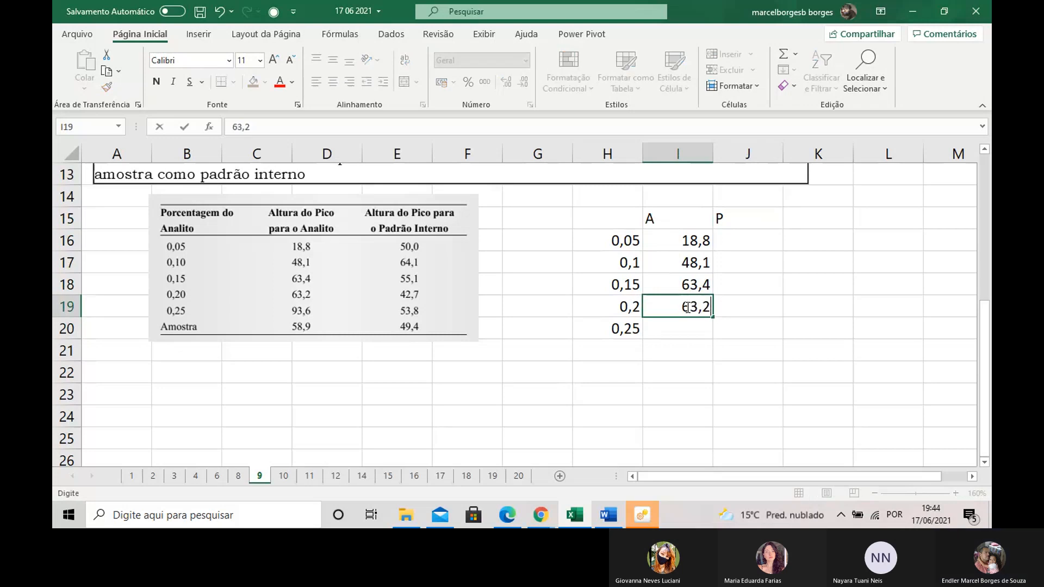
{"action": "left_click", "coordinate": [683, 328]}
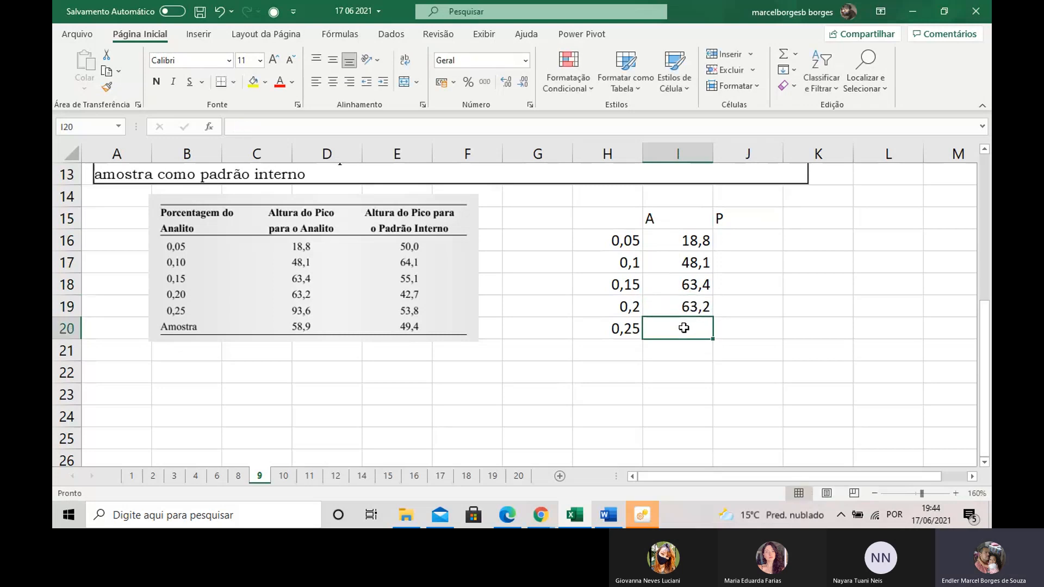
{"action": "type", "text": "93,"}
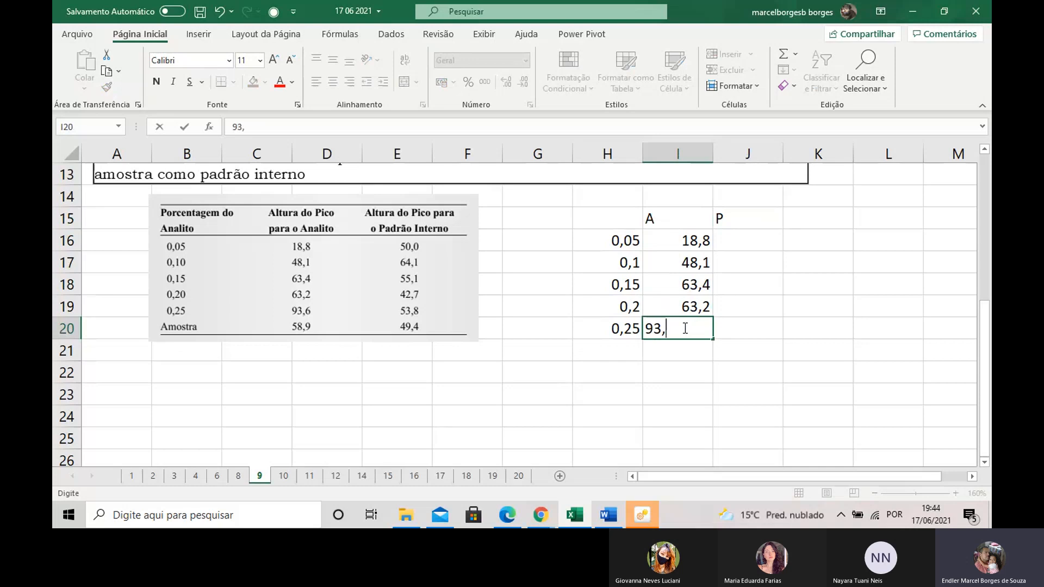
{"action": "type", "text": "6"}
{"action": "key", "text": "Return"}
Enter the internal-standard peak heights 50, 64,1, 55,1, 42,7 and 53,8 in cells J16 to J20.
{"action": "left_click", "coordinate": [753, 241]}
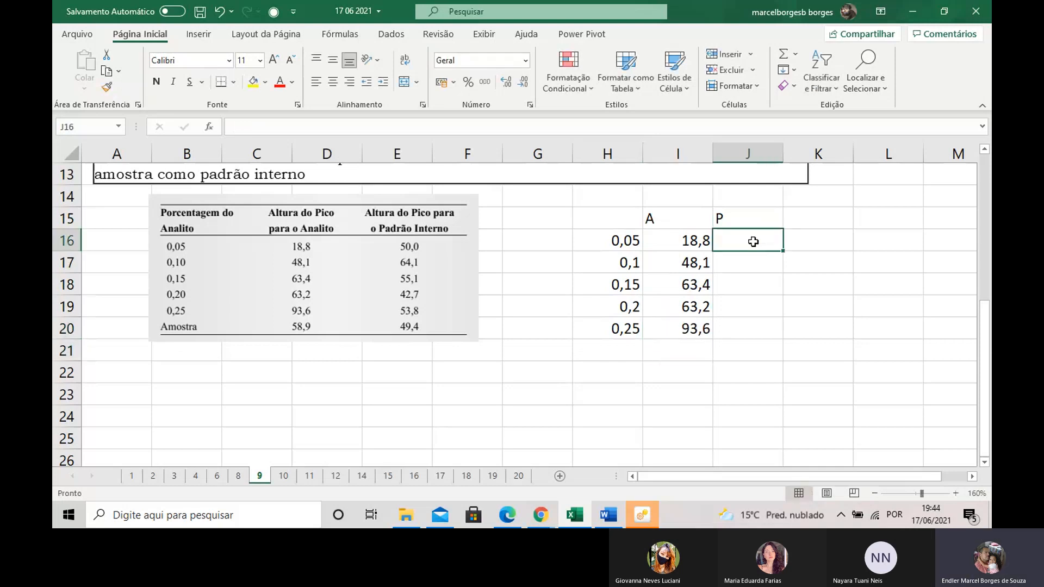
{"action": "type", "text": "50"}
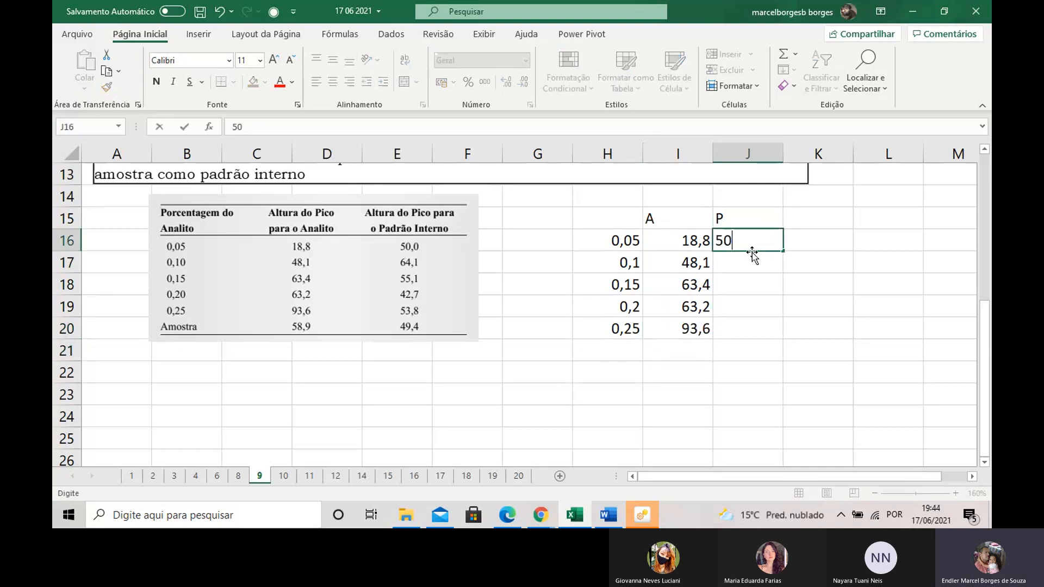
{"action": "left_click", "coordinate": [745, 260]}
{"action": "type", "text": "64,1"}
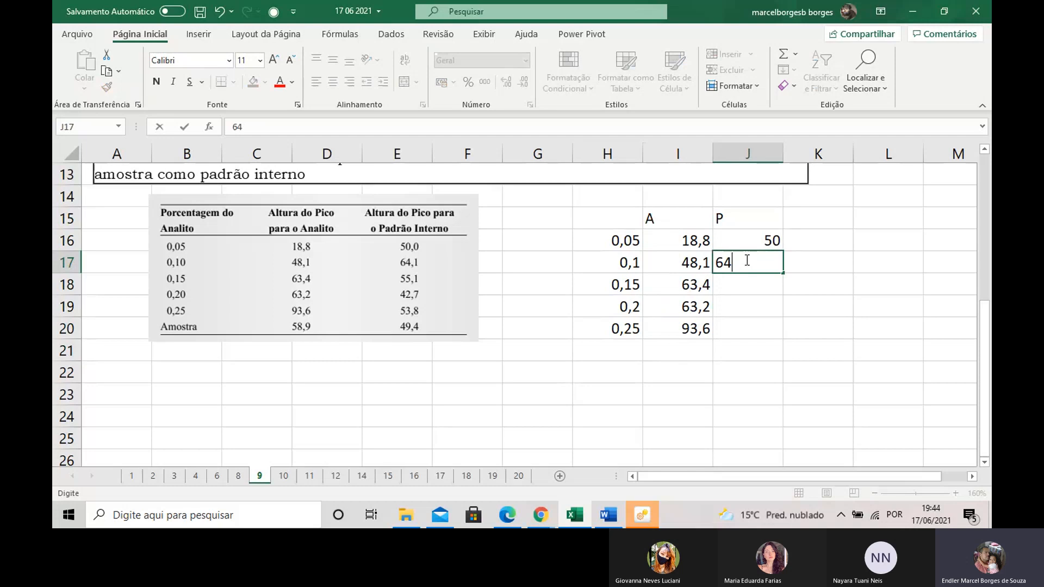
{"action": "left_click", "coordinate": [736, 283]}
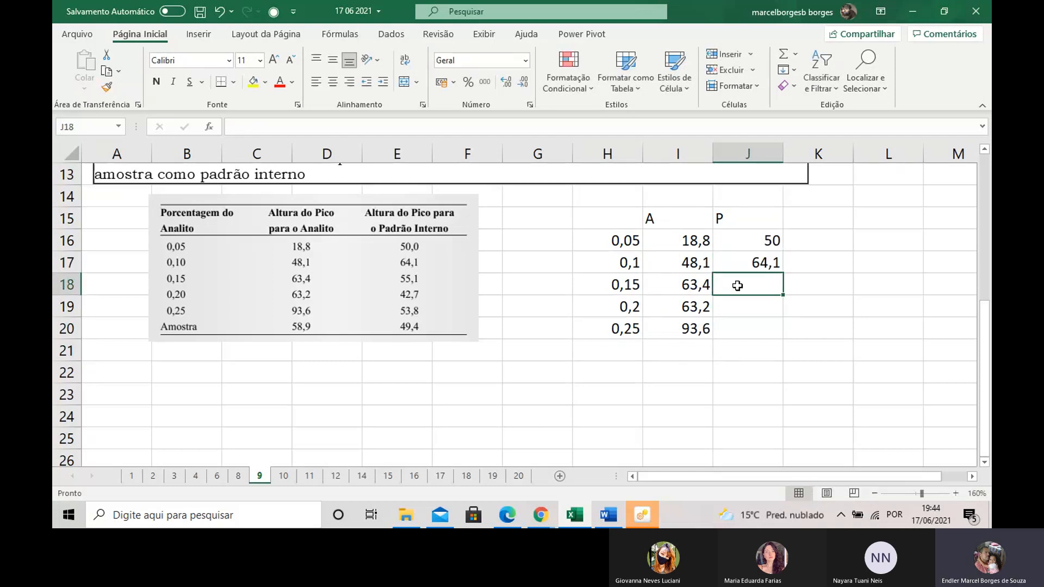
{"action": "type", "text": "55,1"}
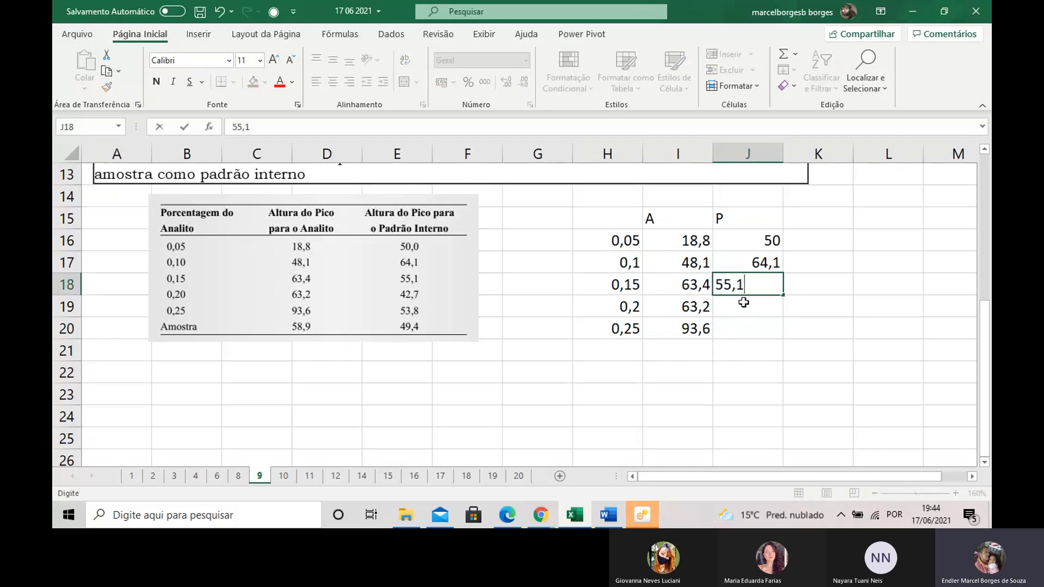
{"action": "left_click", "coordinate": [753, 309]}
{"action": "type", "text": "42,7"}
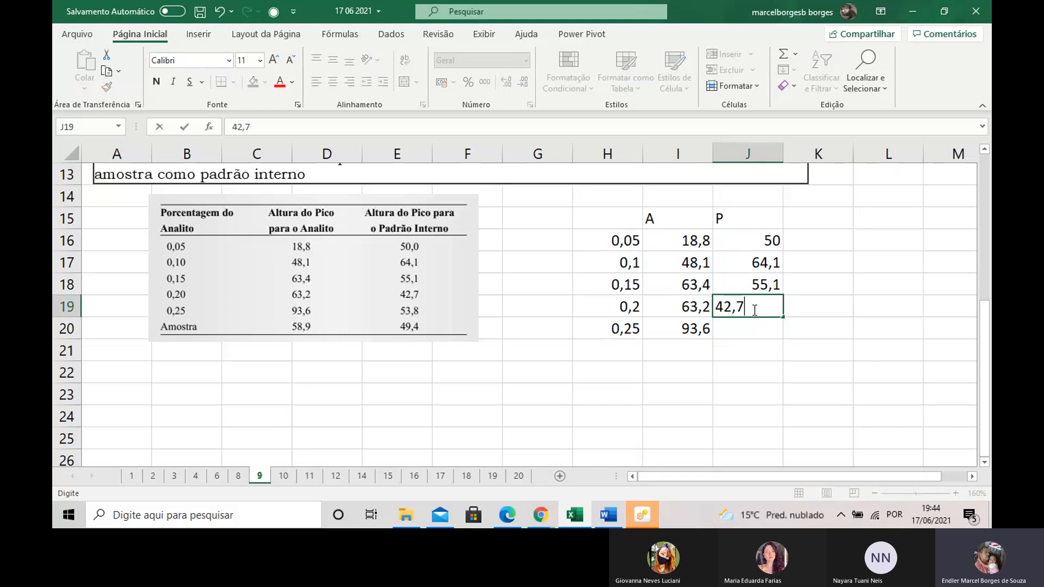
{"action": "key", "text": "Return"}
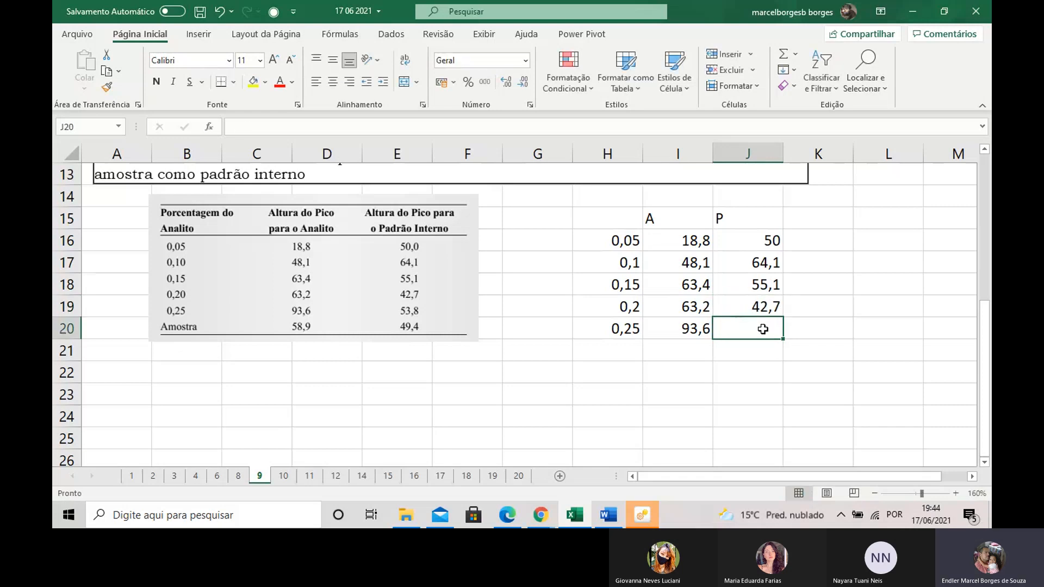
{"action": "type", "text": "53,8"}
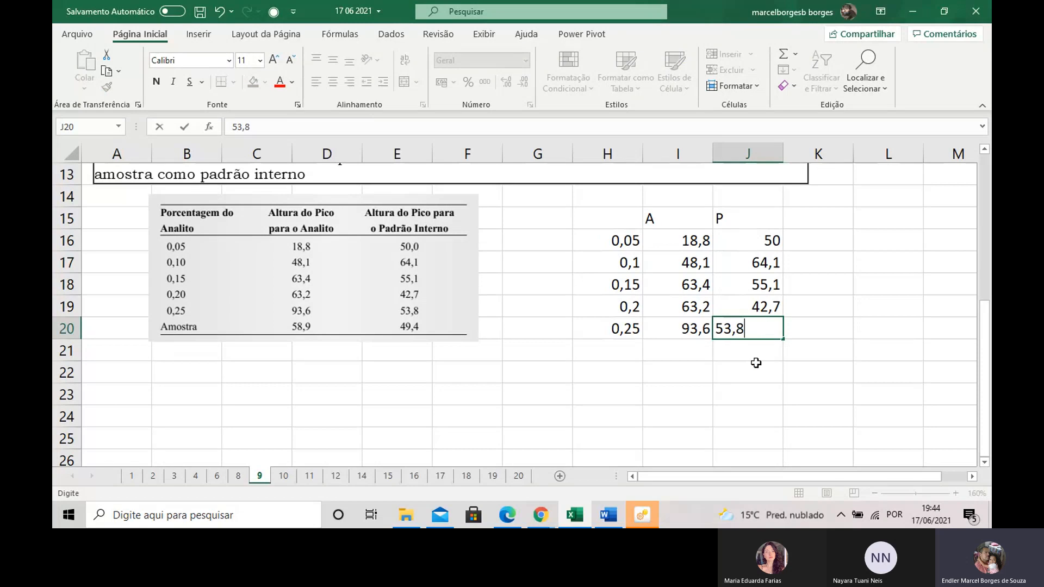
{"action": "left_click", "coordinate": [735, 412]}
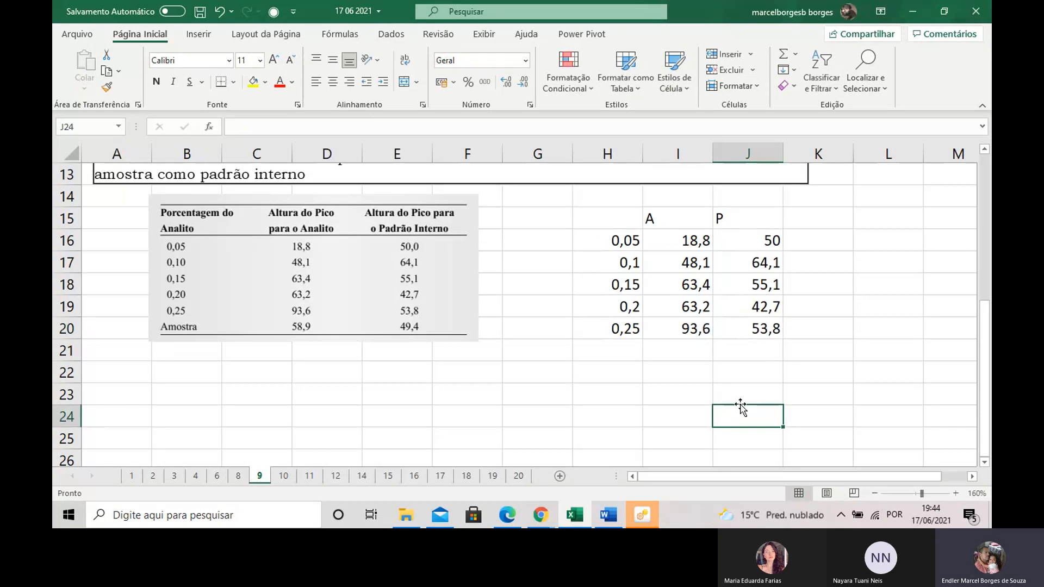
Insert a markers-only scatter chart of analyte peak height against percentage from H16:I20.
{"action": "left_click_drag", "start_coordinate": [626, 242], "coordinate": [647, 322]}
{"action": "left_click", "coordinate": [199, 35]}
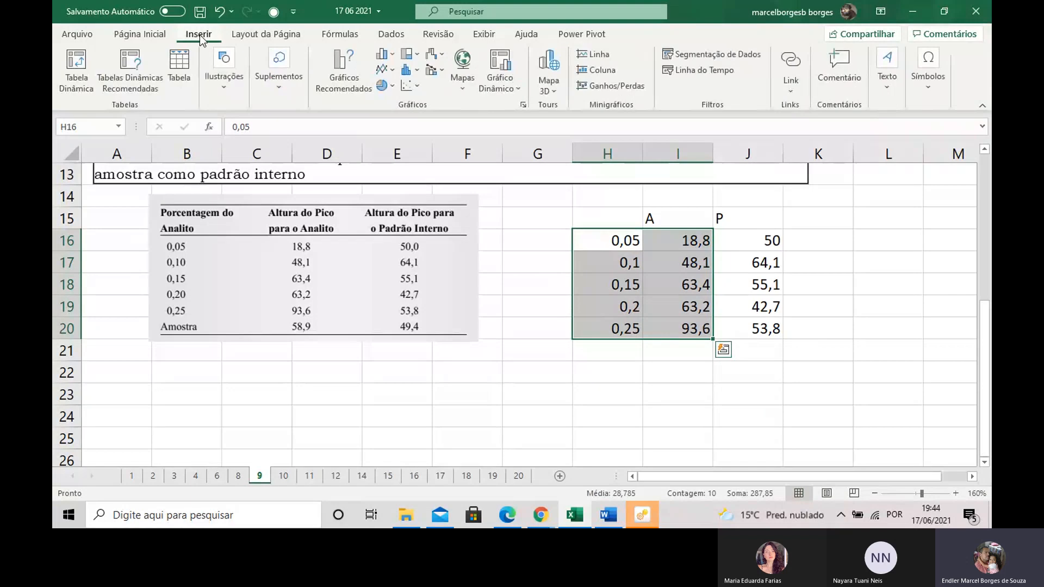
{"action": "left_click", "coordinate": [407, 85]}
{"action": "left_click", "coordinate": [417, 131]}
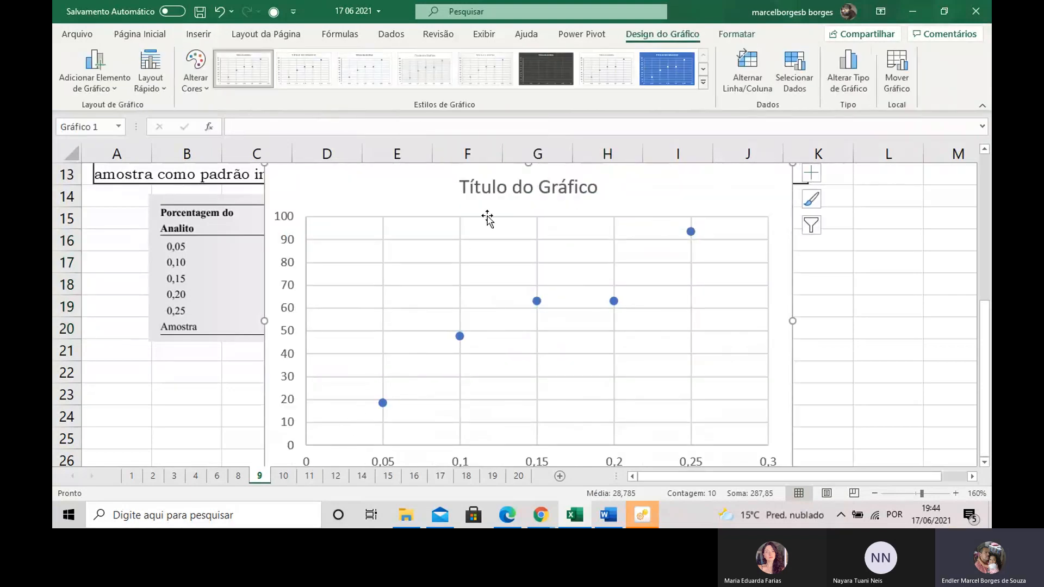
Delete the scatter chart's title and add titles to both axes.
{"action": "left_click", "coordinate": [503, 196]}
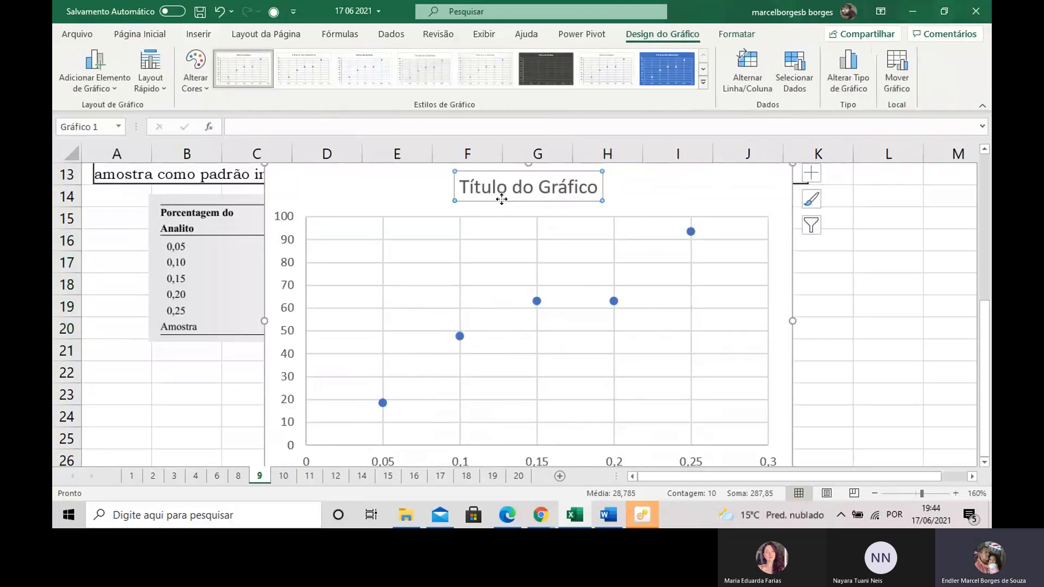
{"action": "double_click", "coordinate": [509, 171]}
{"action": "key", "text": "Delete"}
{"action": "scroll", "coordinate": [685, 267], "scroll_direction": "down", "scroll_amount": 1}
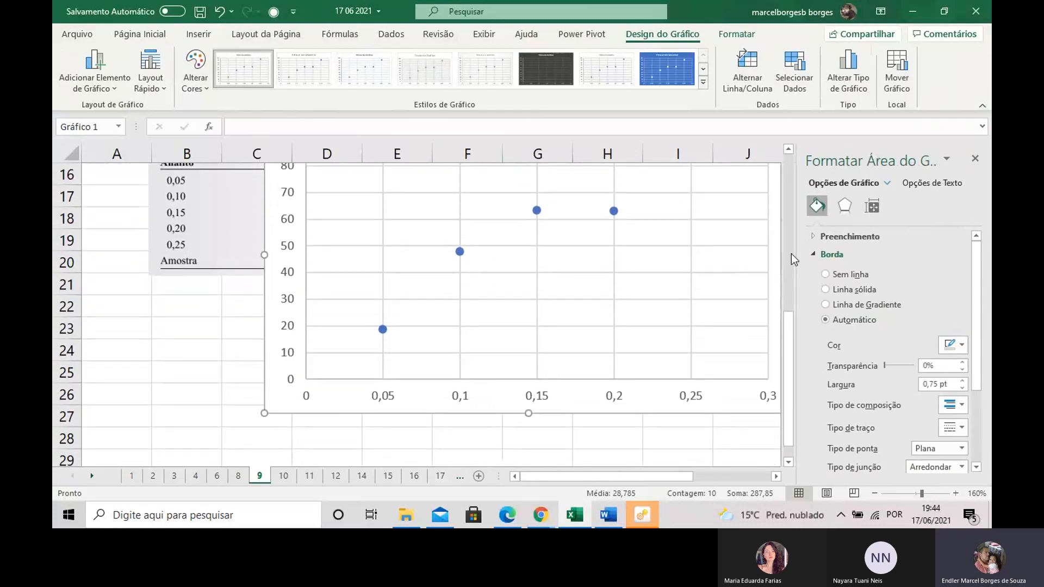
{"action": "left_click", "coordinate": [975, 159]}
{"action": "scroll", "coordinate": [805, 209], "scroll_direction": "up", "scroll_amount": 1}
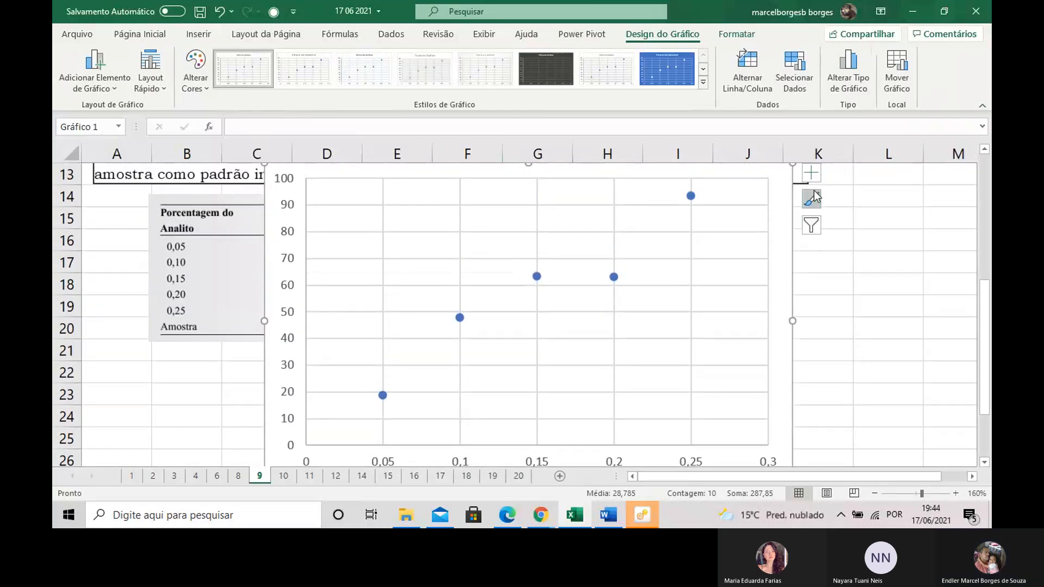
{"action": "left_click", "coordinate": [812, 173]}
{"action": "left_click", "coordinate": [875, 203]}
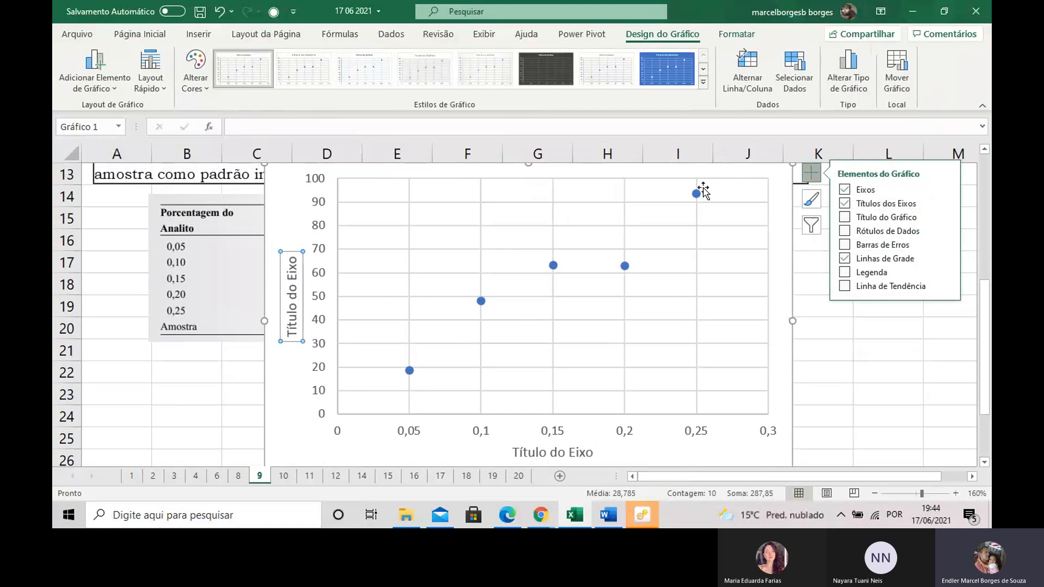
Shrink the scatter chart and place it just below the transcribed data, starting at about row 21 in column G.
{"action": "scroll", "coordinate": [673, 226], "scroll_direction": "up", "scroll_amount": 1}
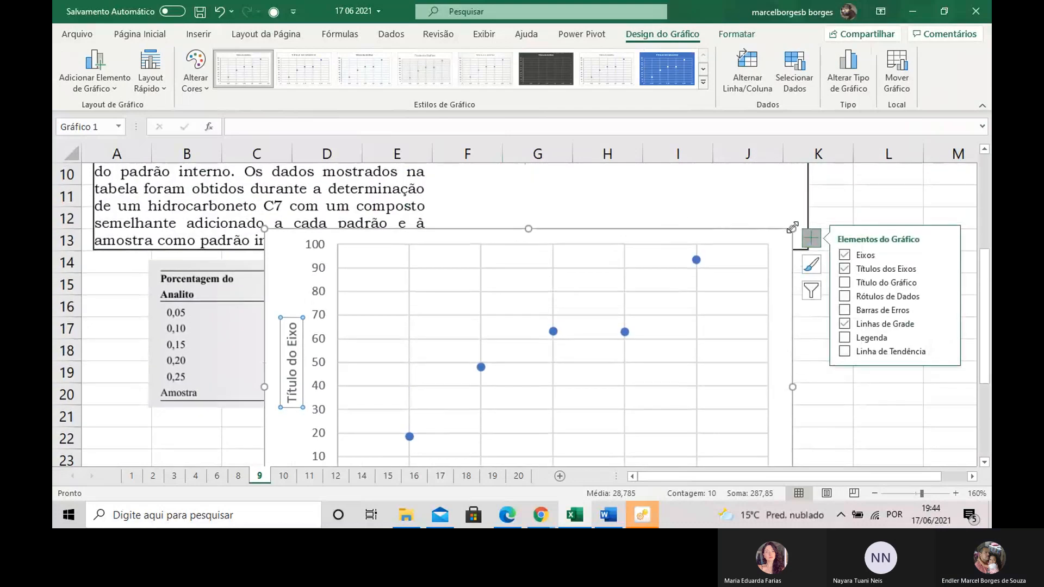
{"action": "left_click_drag", "start_coordinate": [793, 228], "coordinate": [602, 303]}
{"action": "left_click_drag", "start_coordinate": [460, 304], "coordinate": [623, 297]}
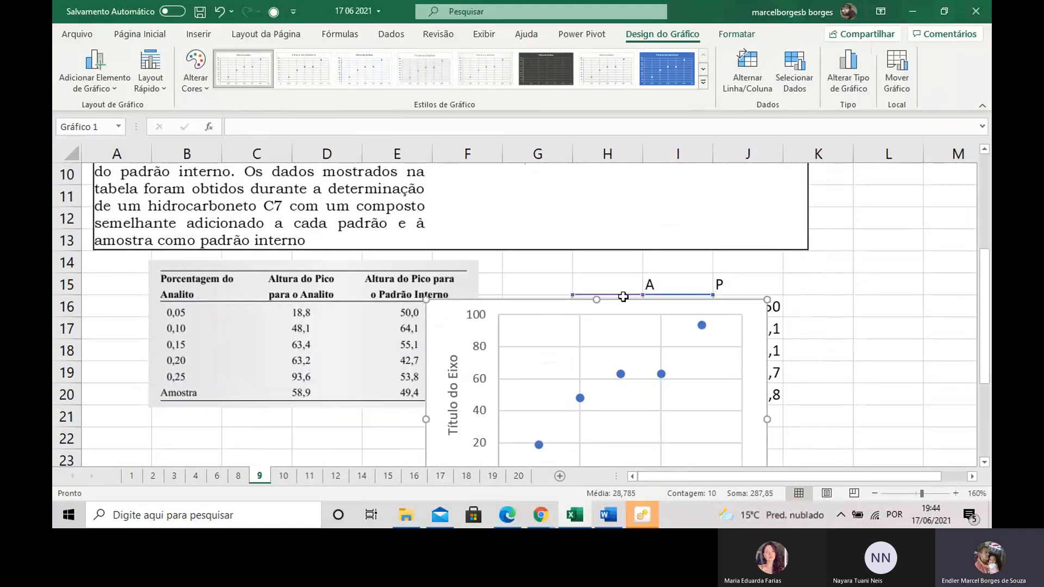
{"action": "scroll", "coordinate": [622, 283], "scroll_direction": "down", "scroll_amount": 2}
{"action": "left_click_drag", "start_coordinate": [578, 178], "coordinate": [662, 328]}
{"action": "scroll", "coordinate": [637, 341], "scroll_direction": "down", "scroll_amount": 1}
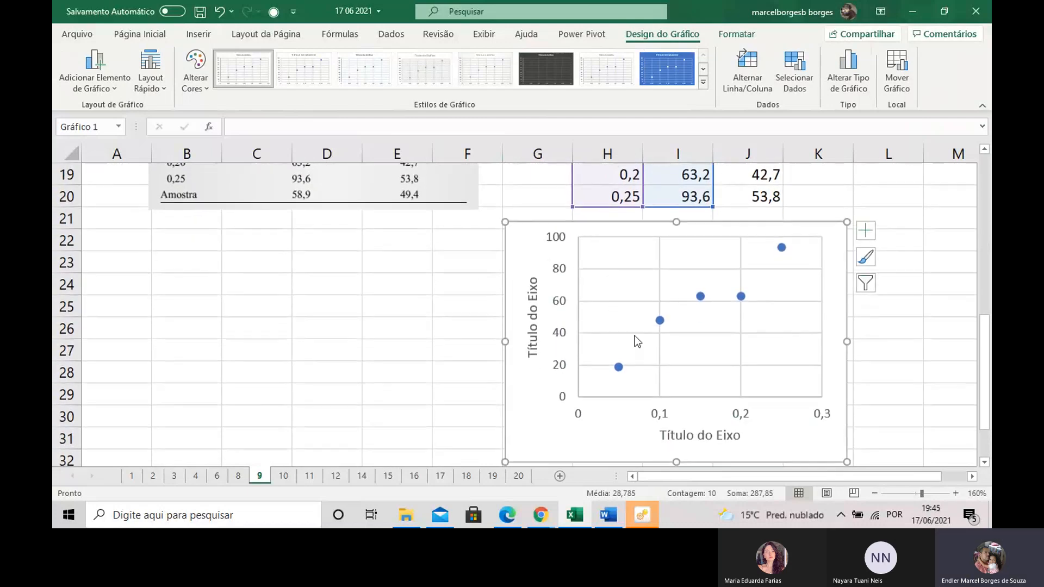
Title the chart's vertical axis R and its horizontal axis C.
{"action": "left_click", "coordinate": [533, 287]}
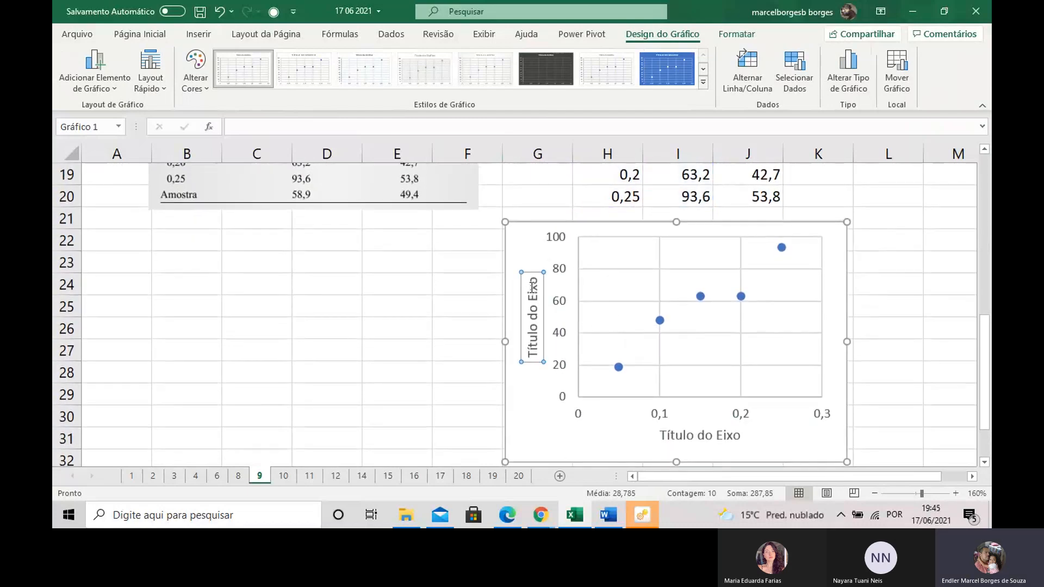
{"action": "left_click_drag", "start_coordinate": [533, 286], "coordinate": [528, 361]}
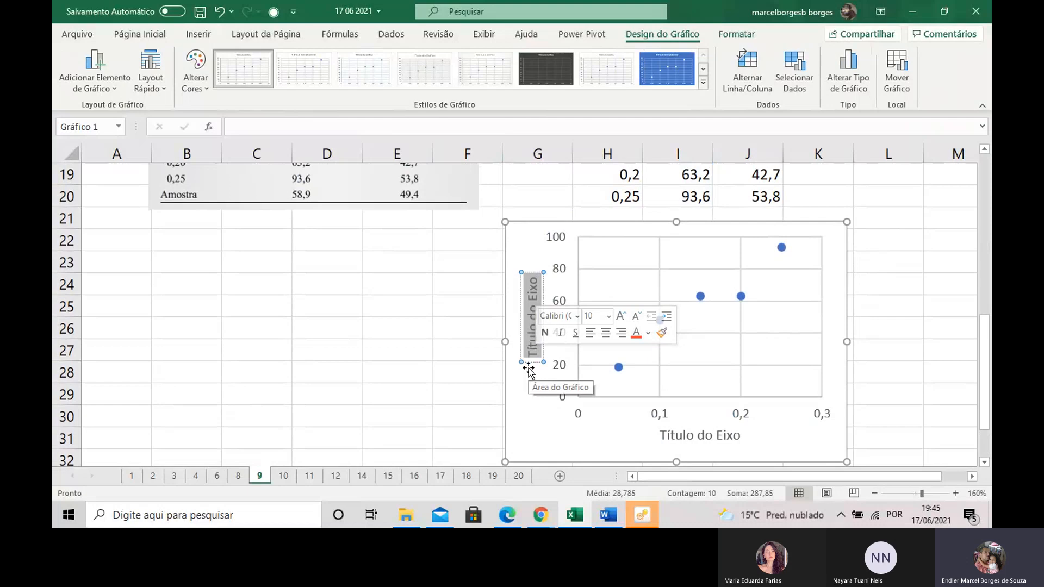
{"action": "type", "text": "R"}
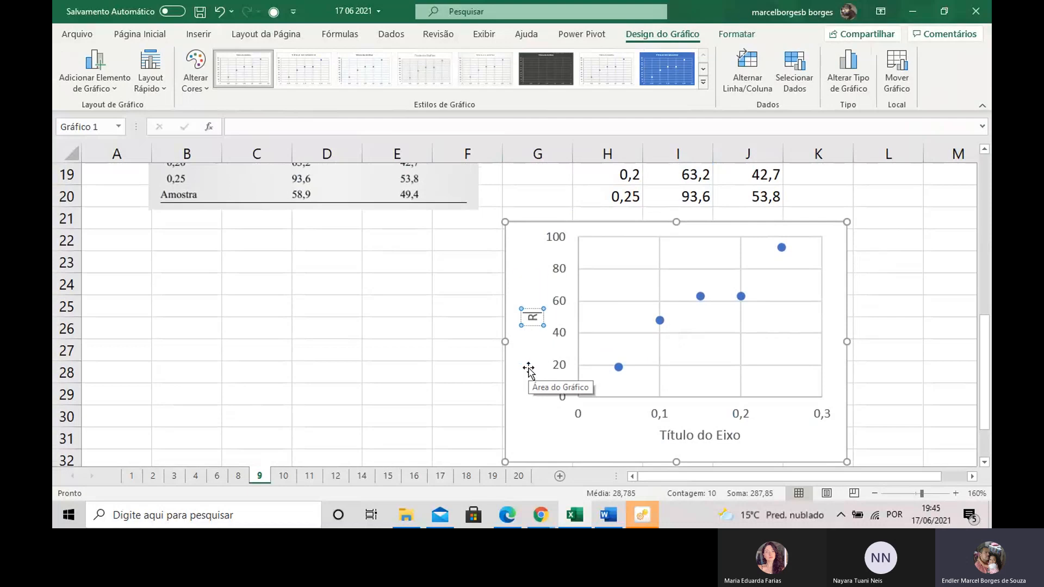
{"action": "double_click", "coordinate": [678, 432]}
{"action": "left_click_drag", "start_coordinate": [659, 435], "coordinate": [732, 438]}
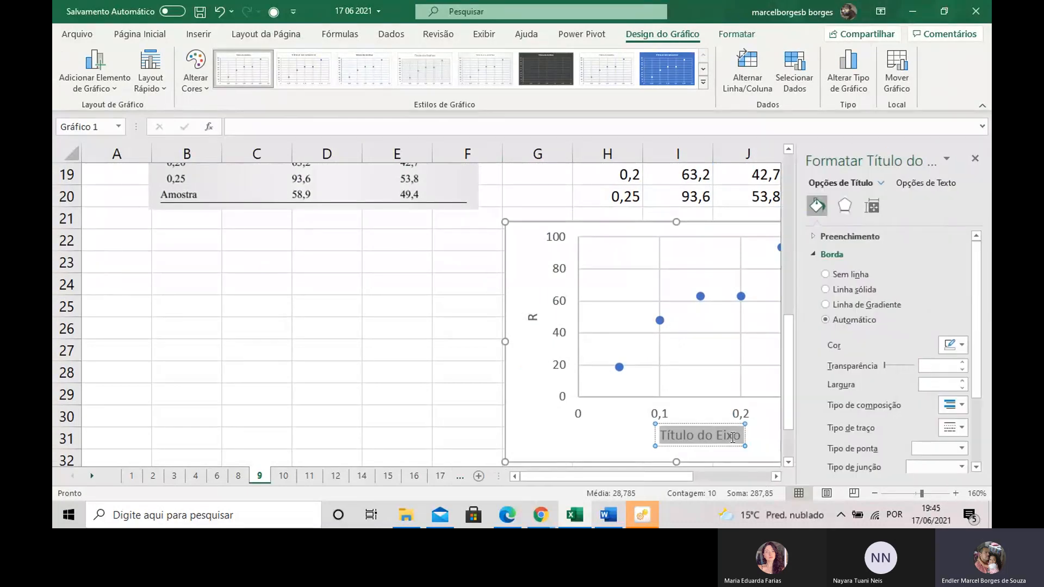
{"action": "type", "text": "C"}
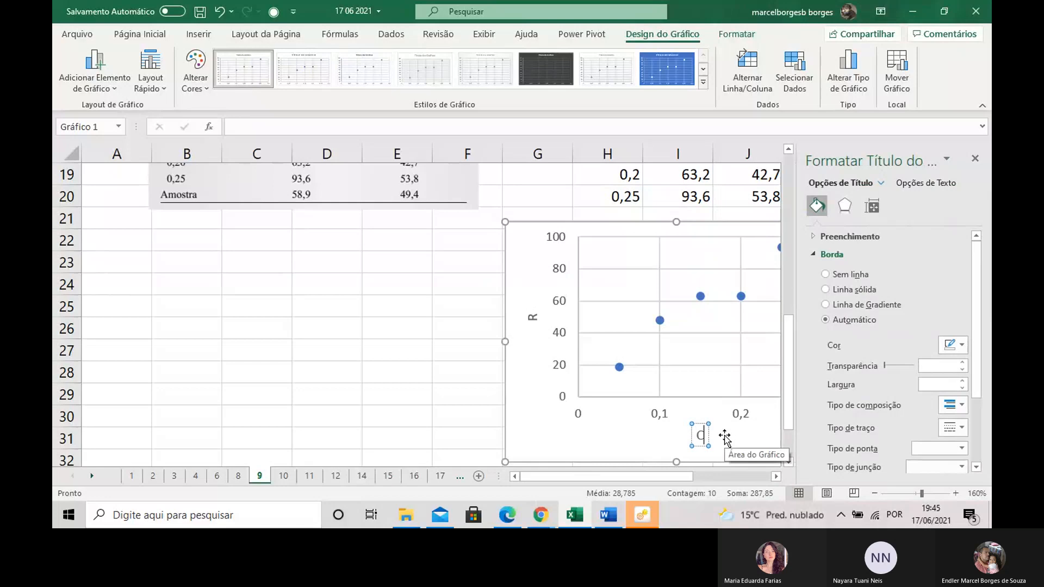
{"action": "left_click", "coordinate": [975, 158]}
{"action": "left_click", "coordinate": [894, 371]}
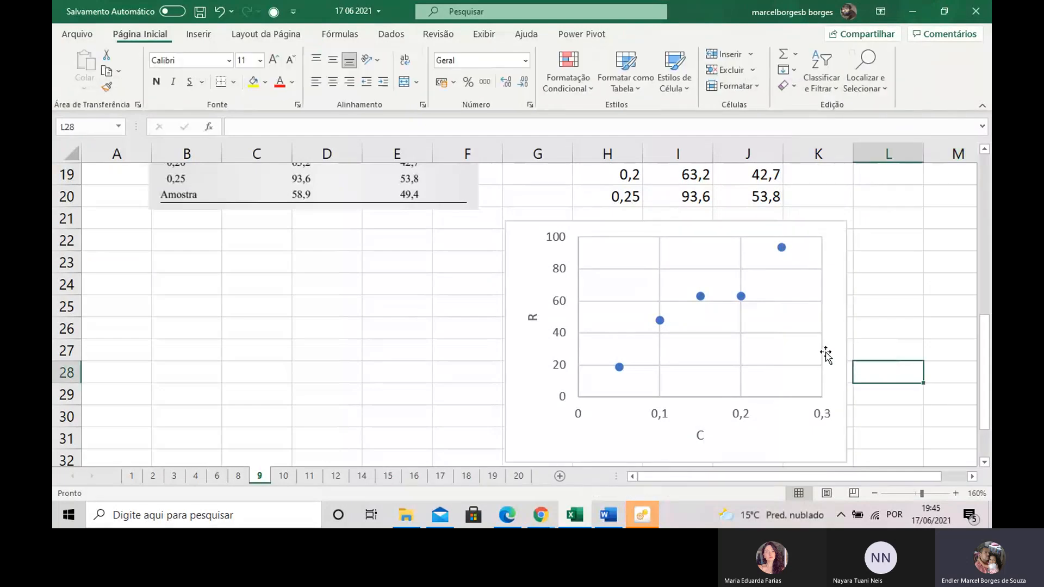
Add a linear trendline to the analyte series, showing its equation and R-squared value on the chart.
{"action": "left_click", "coordinate": [742, 298]}
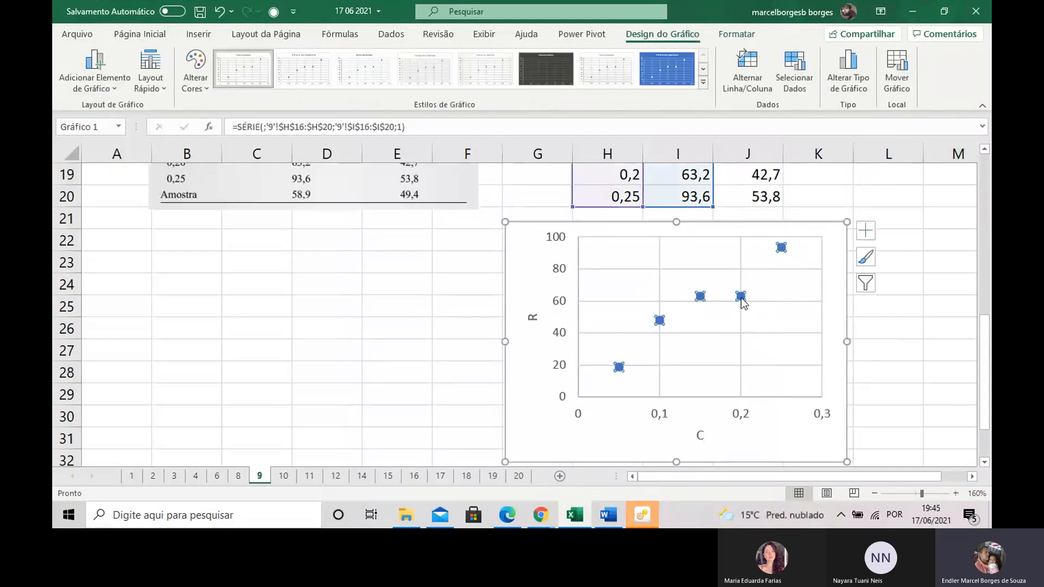
{"action": "right_click", "coordinate": [741, 298]}
{"action": "left_click", "coordinate": [791, 423]}
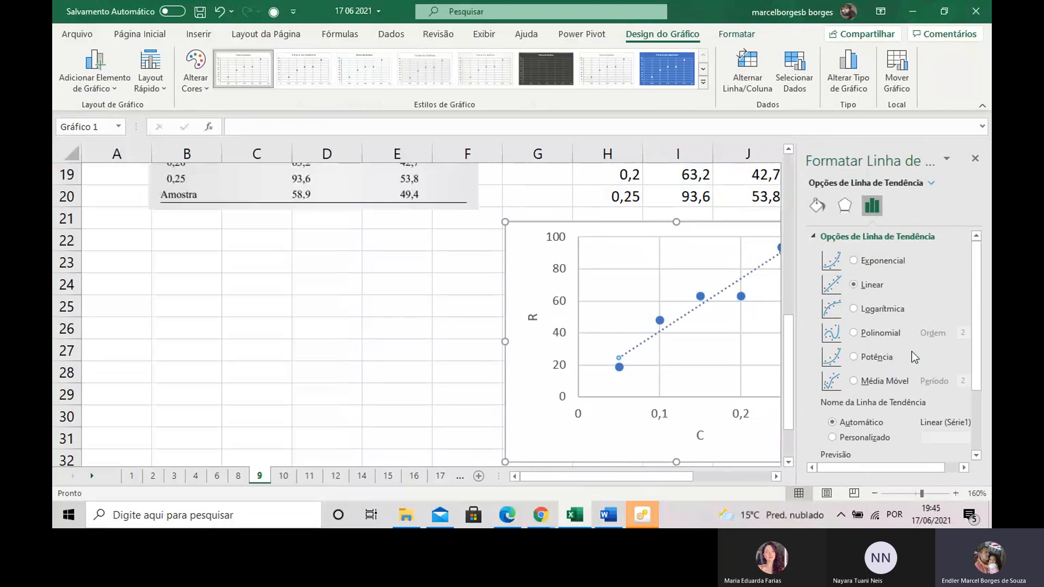
{"action": "scroll", "coordinate": [916, 358], "scroll_direction": "down", "scroll_amount": 3}
{"action": "left_click", "coordinate": [826, 432]}
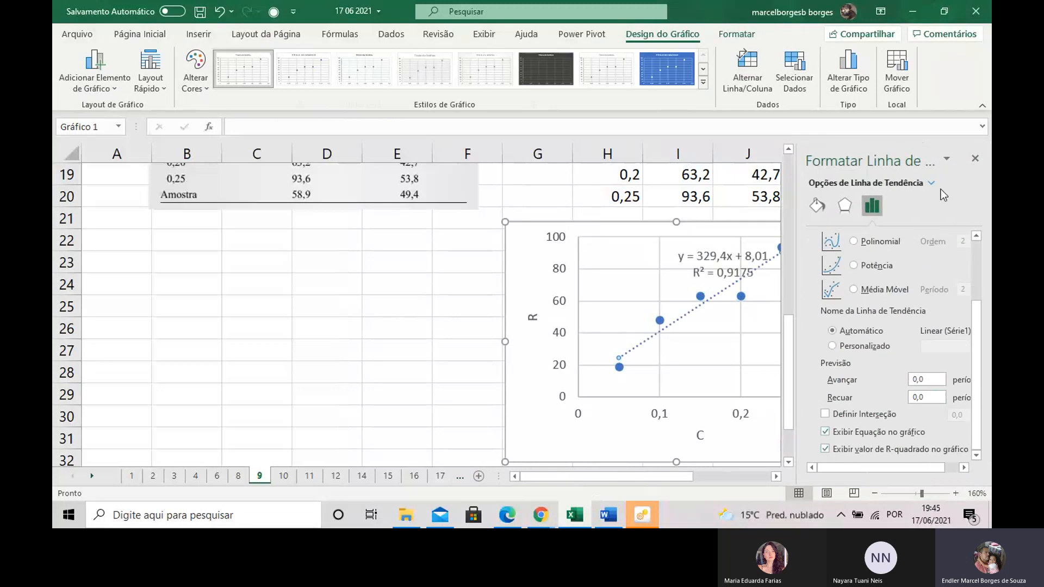
{"action": "left_click", "coordinate": [976, 161]}
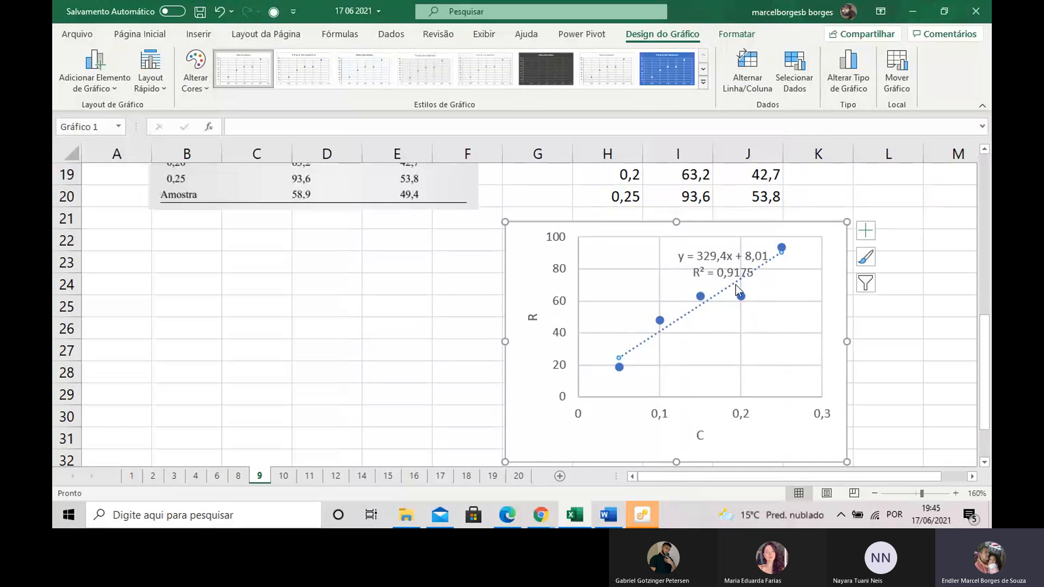
Shift the scatter chart slightly to the right beneath the data table.
{"action": "scroll", "coordinate": [740, 298], "scroll_direction": "up", "scroll_amount": 2}
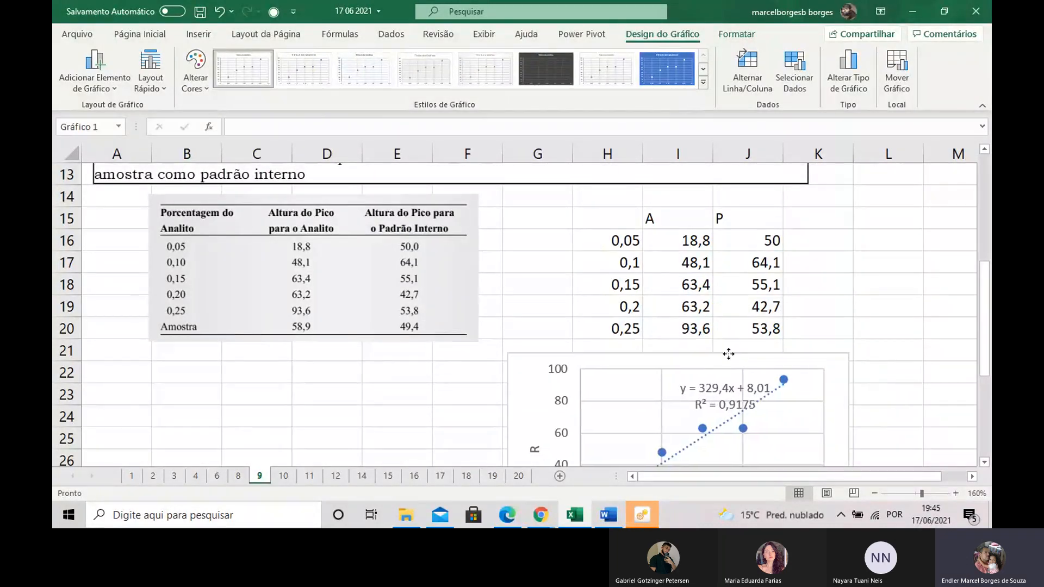
{"action": "left_click_drag", "start_coordinate": [711, 359], "coordinate": [763, 354]}
{"action": "scroll", "coordinate": [751, 302], "scroll_direction": "down", "scroll_amount": 2}
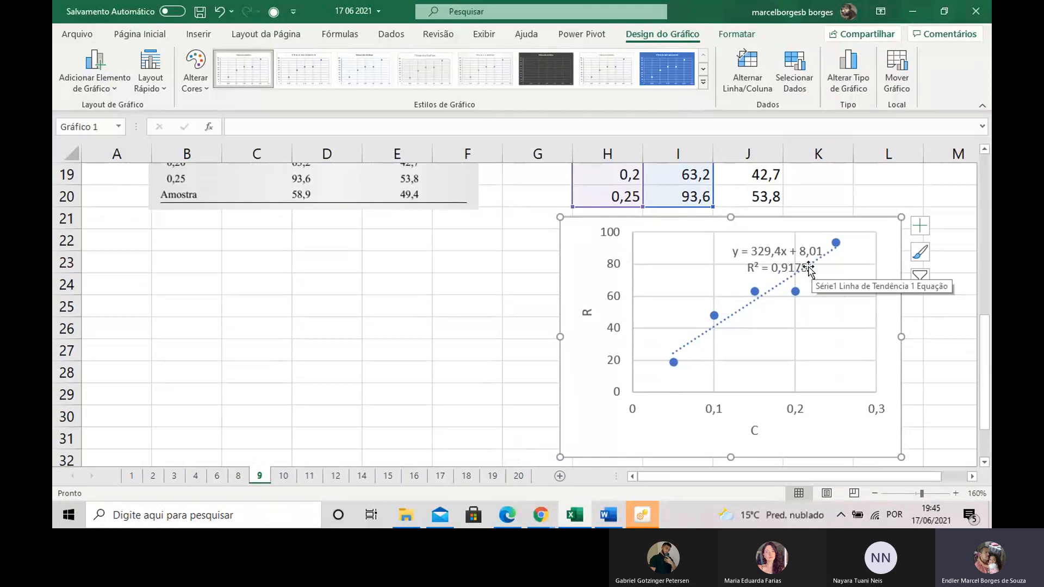
{"action": "scroll", "coordinate": [570, 294], "scroll_direction": "up", "scroll_amount": 2}
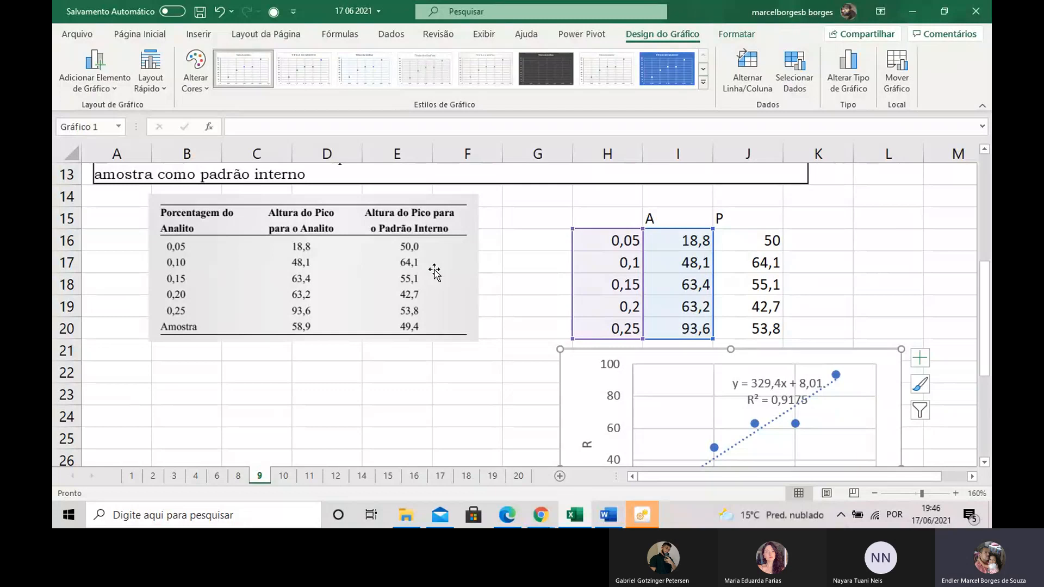
{"action": "left_click", "coordinate": [753, 242]}
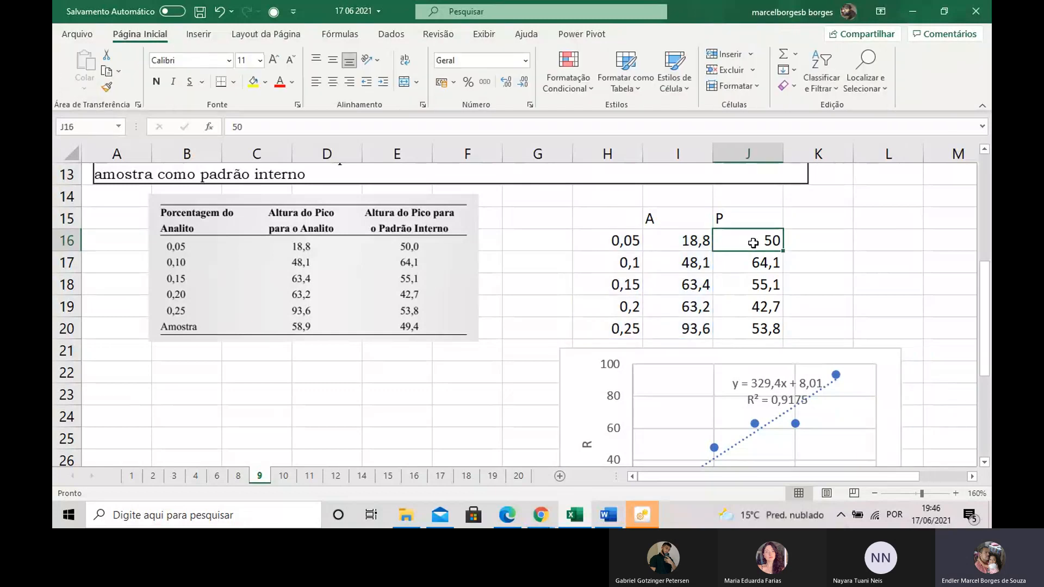
{"action": "left_click_drag", "start_coordinate": [740, 321], "coordinate": [754, 242]}
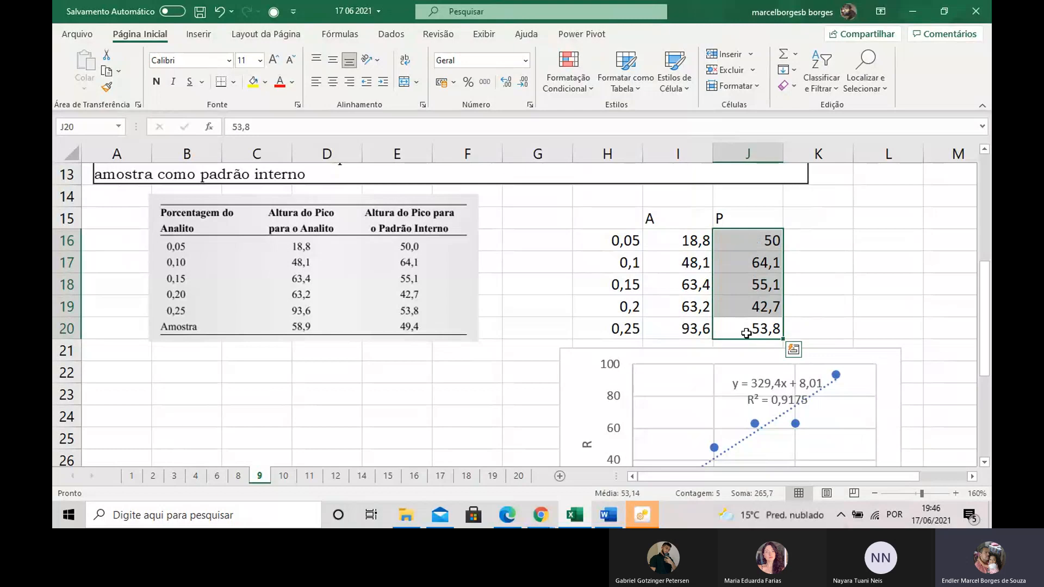
{"action": "left_click", "coordinate": [757, 241]}
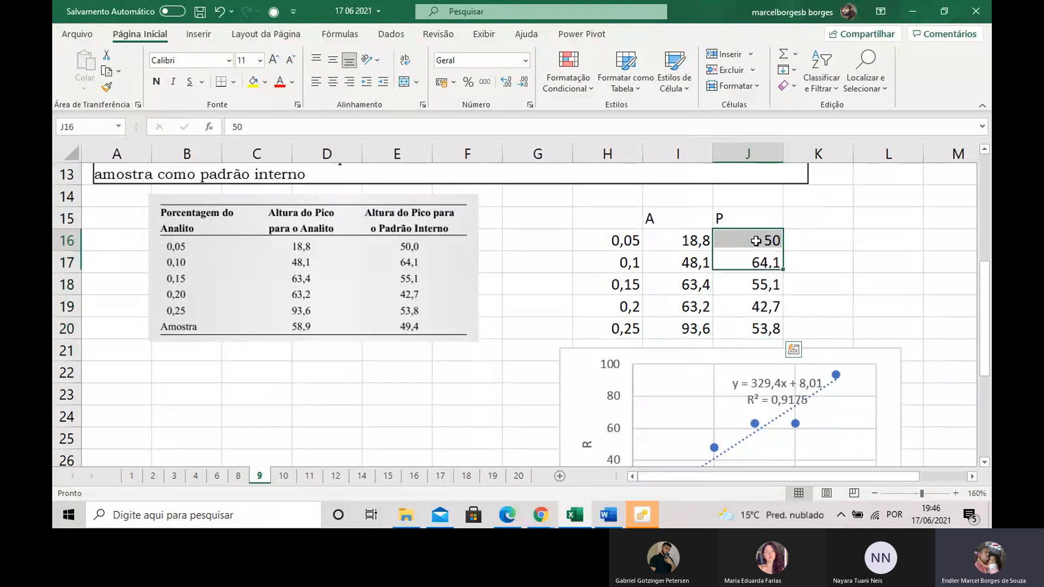
{"action": "left_click_drag", "start_coordinate": [753, 331], "coordinate": [757, 243]}
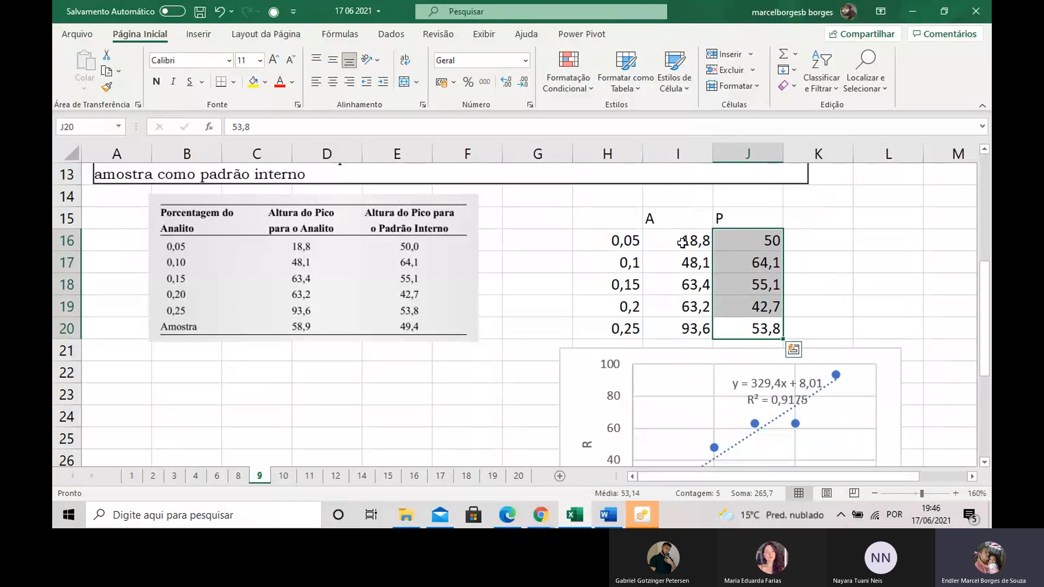
Examine the analyte and internal-standard peak heights in H16:J20, comparing the variation in column J with column I.
{"action": "left_click_drag", "start_coordinate": [642, 245], "coordinate": [732, 325]}
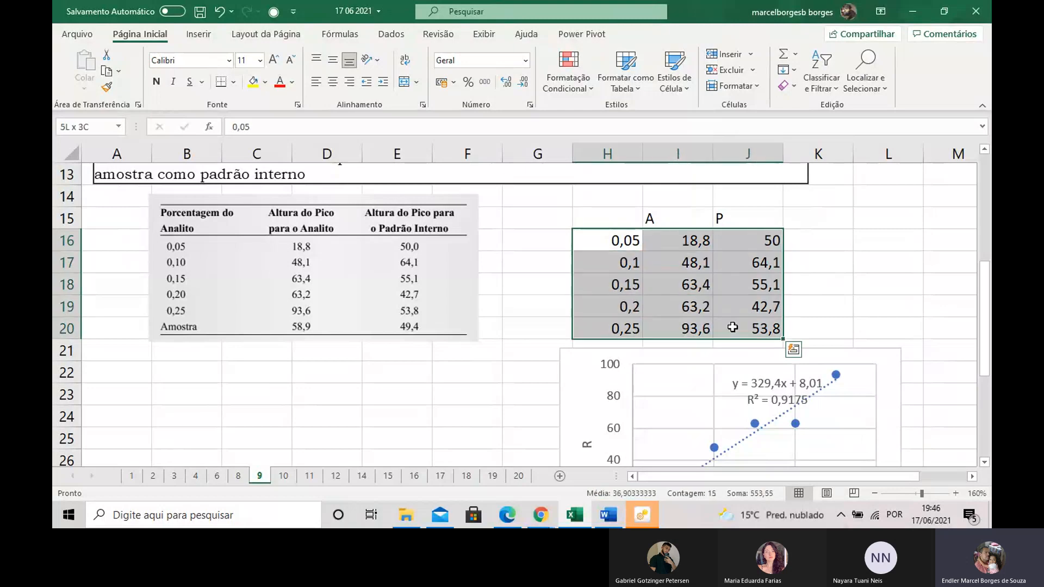
{"action": "left_click", "coordinate": [792, 243]}
{"action": "left_click_drag", "start_coordinate": [772, 243], "coordinate": [766, 327]}
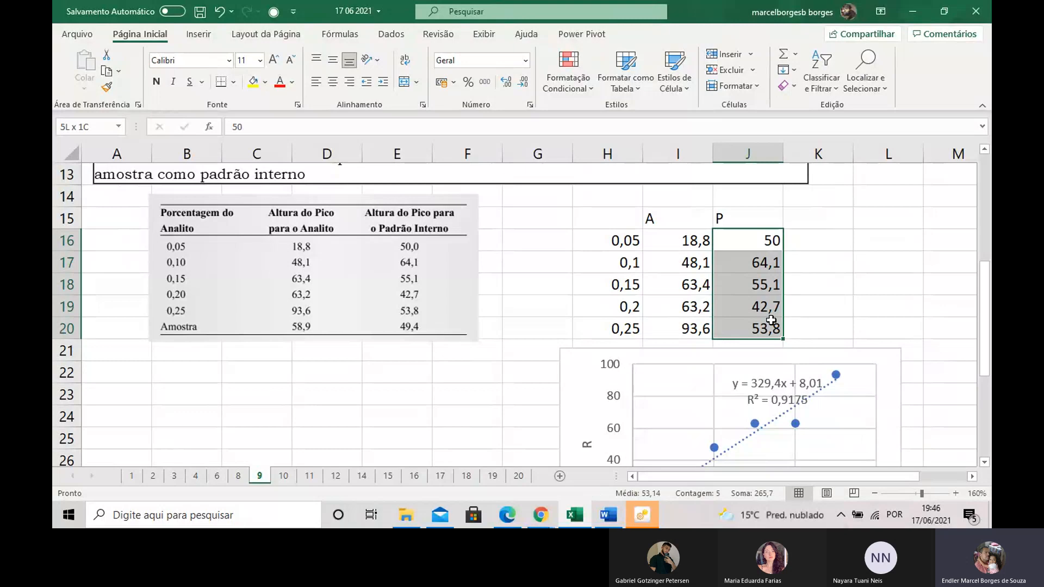
{"action": "left_click", "coordinate": [763, 243]}
{"action": "left_click_drag", "start_coordinate": [763, 243], "coordinate": [767, 321]}
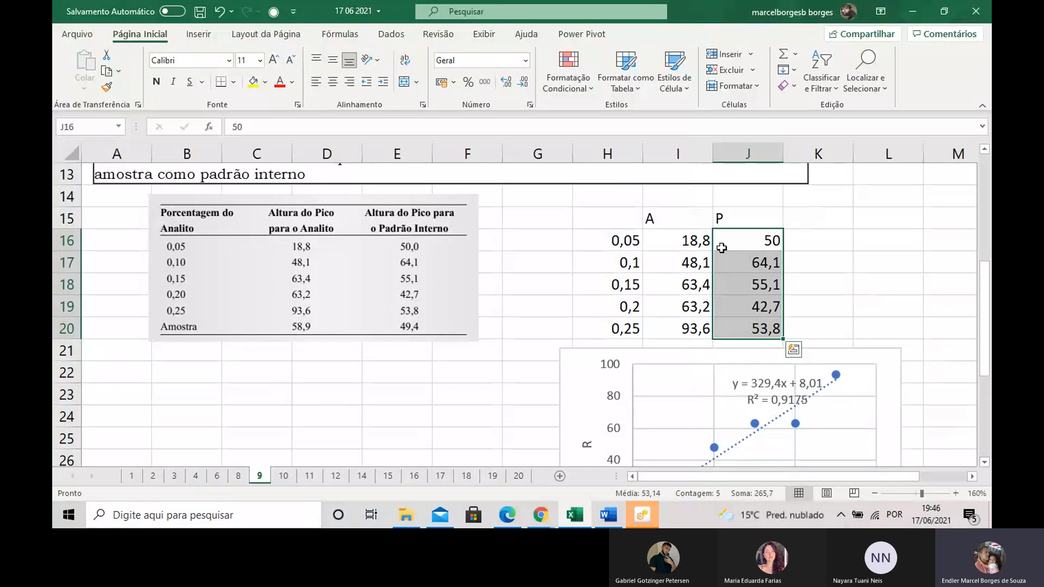
{"action": "left_click", "coordinate": [771, 242]}
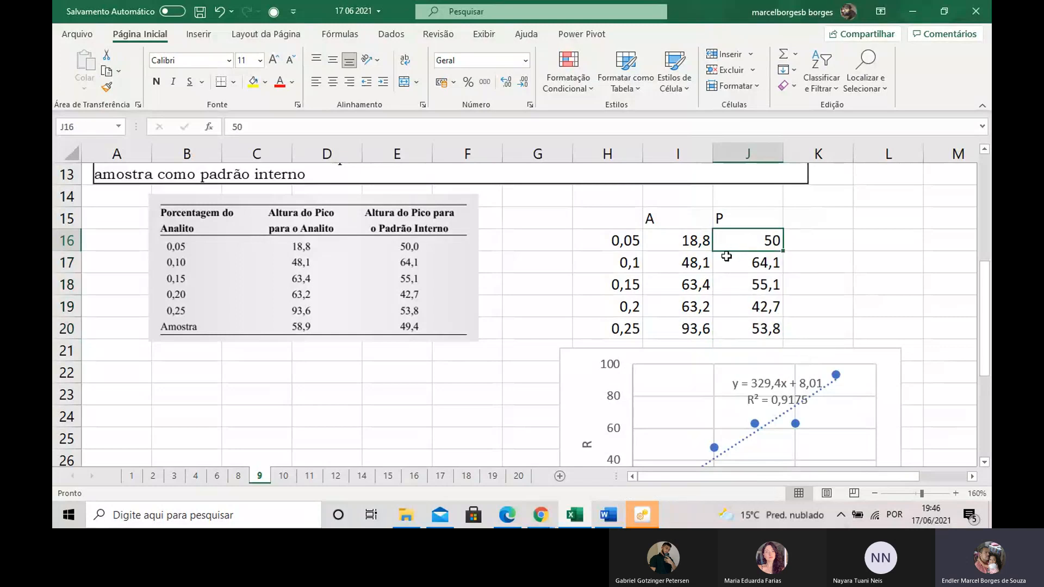
{"action": "left_click", "coordinate": [699, 245]}
{"action": "left_click", "coordinate": [761, 244]}
{"action": "left_click", "coordinate": [675, 233]}
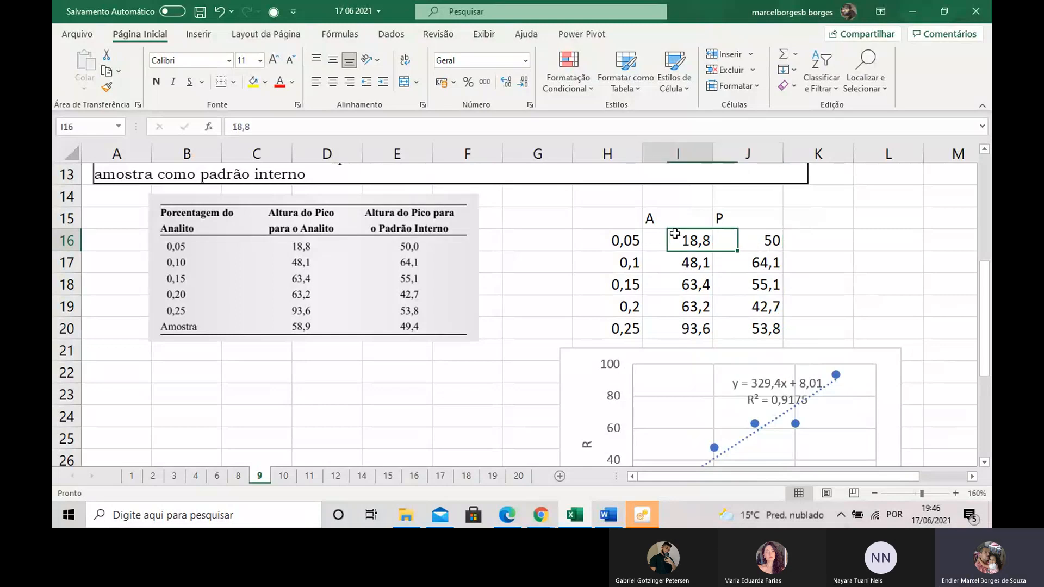
{"action": "left_click", "coordinate": [717, 246]}
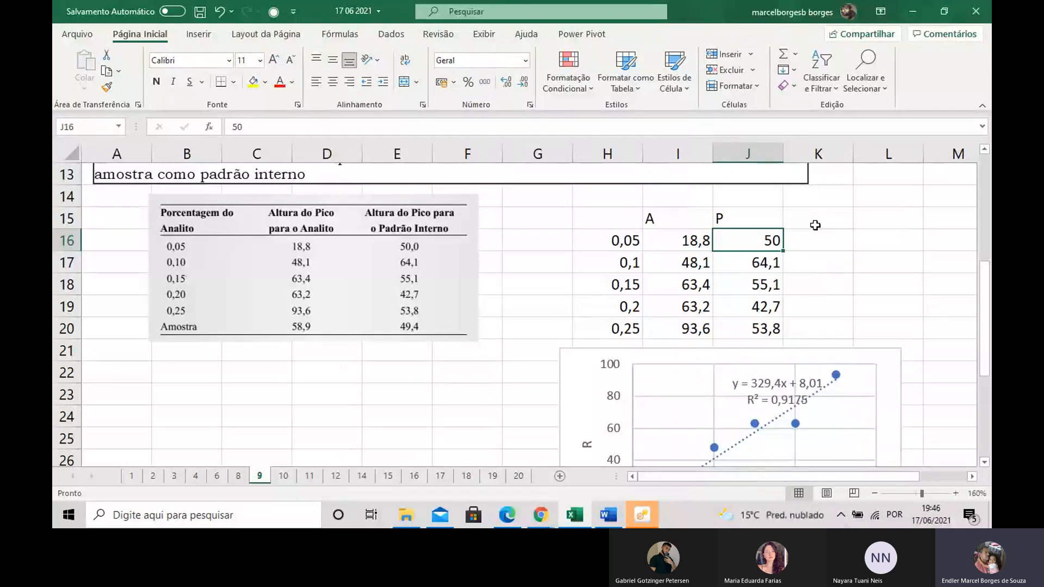
Enter a reference in C23 to the first analyte percentage in H16.
{"action": "left_click", "coordinate": [254, 391]}
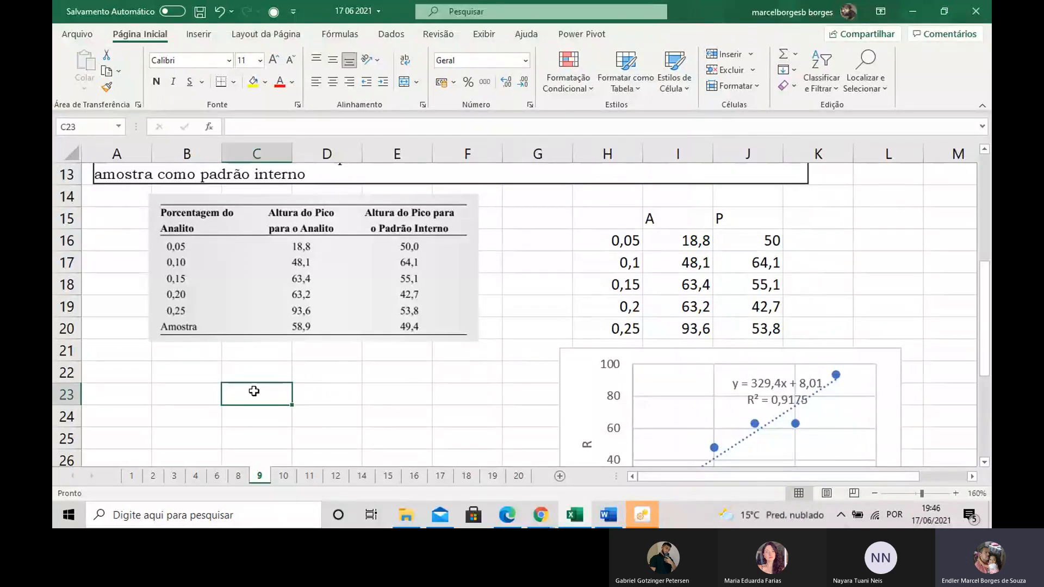
{"action": "type", "text": "="}
{"action": "left_click", "coordinate": [604, 237]}
{"action": "key", "text": "Return"}
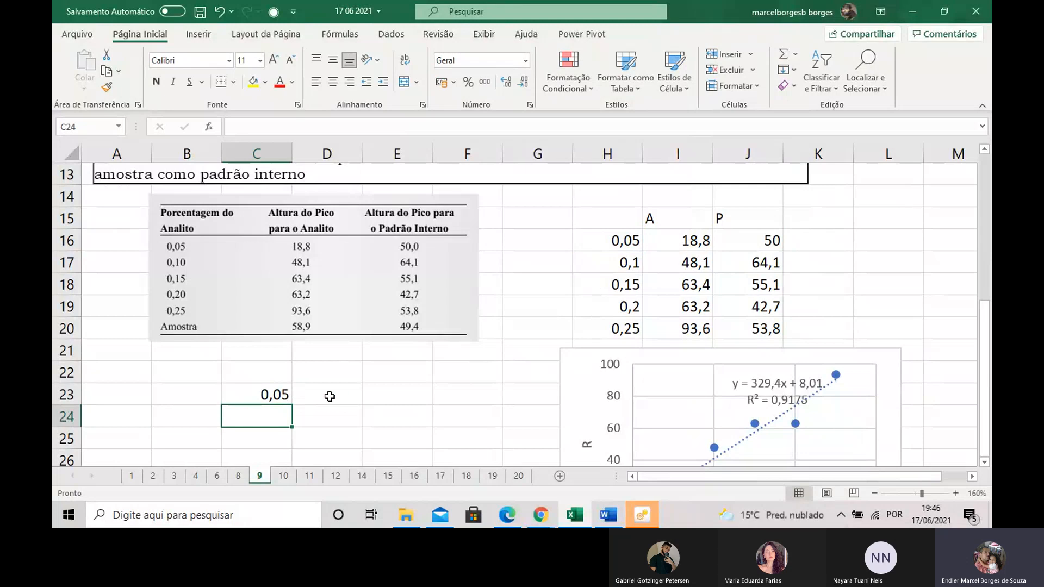
Compute the analyte-to-internal-standard peak height ratio in D23 with the formula =I16/J16.
{"action": "left_click", "coordinate": [329, 397]}
{"action": "type", "text": "="}
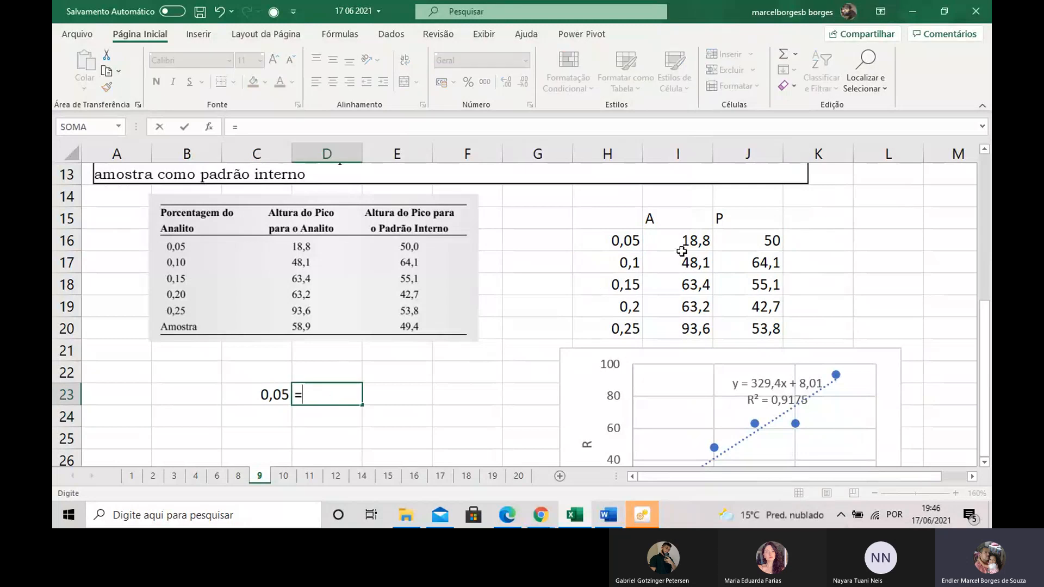
{"action": "left_click", "coordinate": [675, 241]}
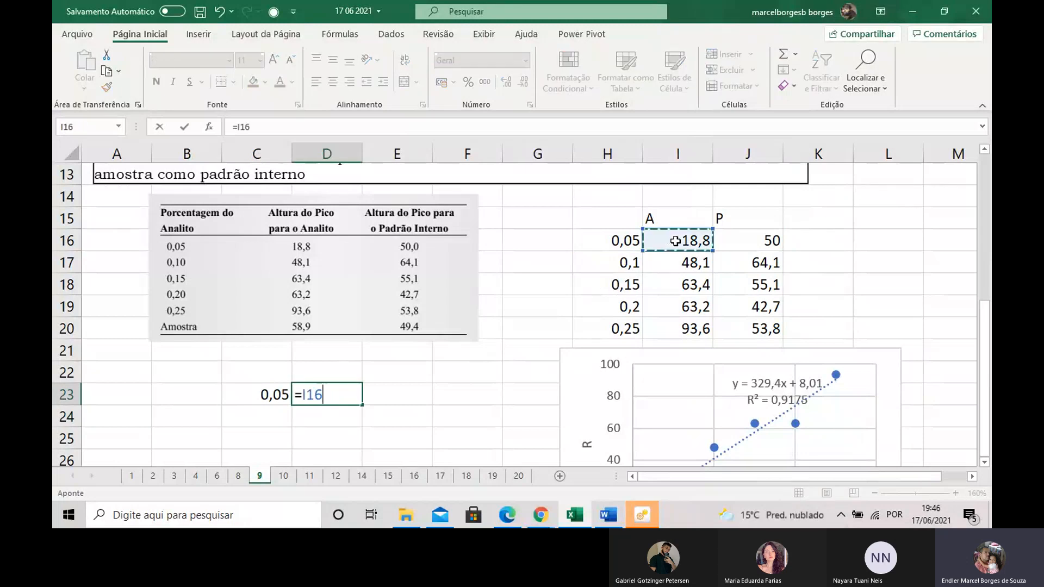
{"action": "type", "text": "/"}
{"action": "left_click", "coordinate": [772, 244]}
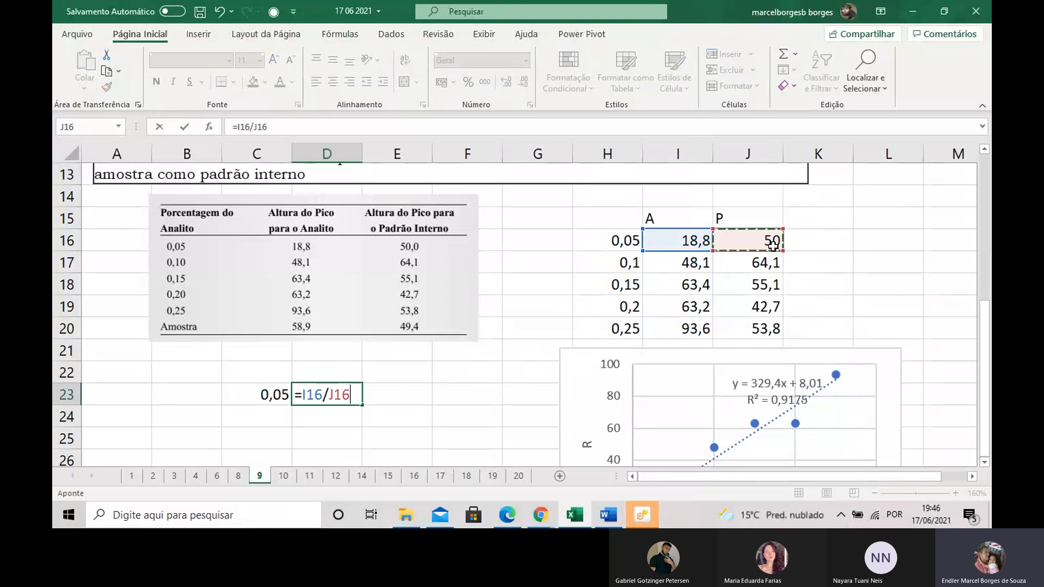
{"action": "key", "text": "Return"}
Fill the C23:D23 formulas down for all five standards and clear the surplus row 28.
{"action": "scroll", "coordinate": [450, 408], "scroll_direction": "down", "scroll_amount": 1}
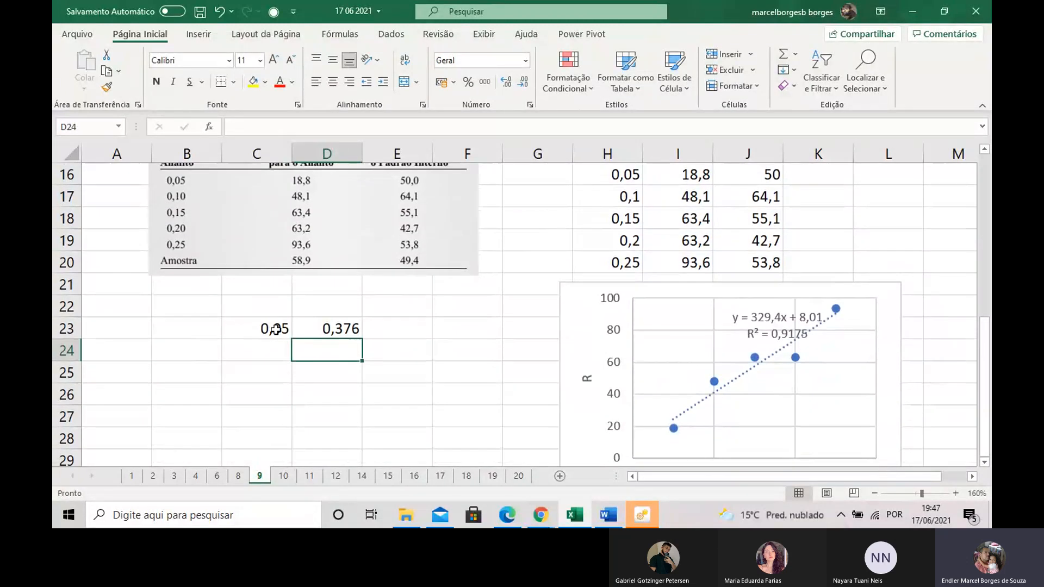
{"action": "left_click_drag", "start_coordinate": [274, 328], "coordinate": [332, 368]}
{"action": "left_click_drag", "start_coordinate": [272, 351], "coordinate": [316, 350]}
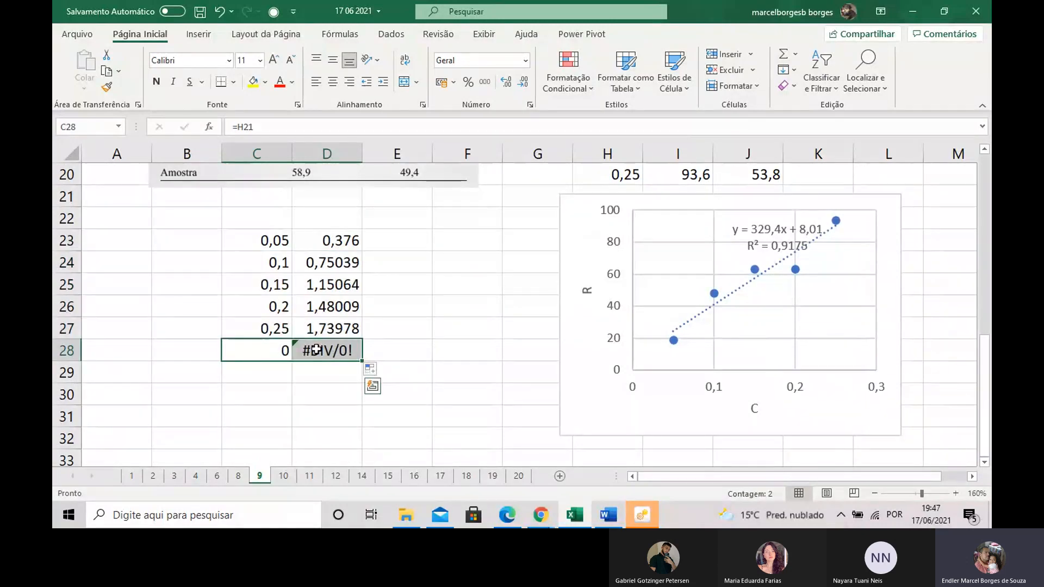
{"action": "key", "text": "Delete"}
Insert a markers-only scatter chart from the percentages and peak height ratios in C23:D27.
{"action": "scroll", "coordinate": [423, 310], "scroll_direction": "up", "scroll_amount": 1}
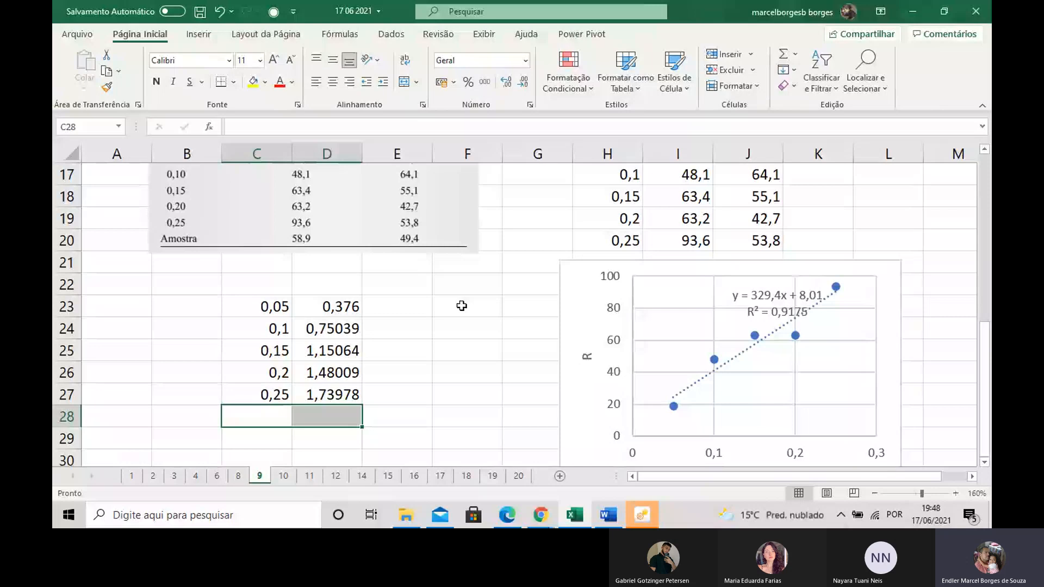
{"action": "left_click_drag", "start_coordinate": [255, 306], "coordinate": [334, 394]}
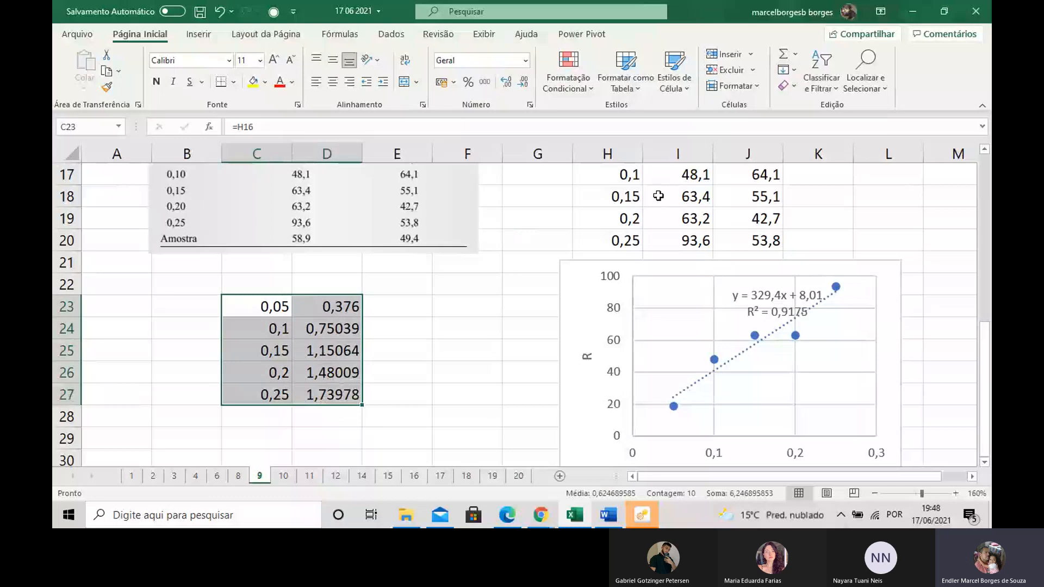
{"action": "scroll", "coordinate": [658, 197], "scroll_direction": "up", "scroll_amount": 2}
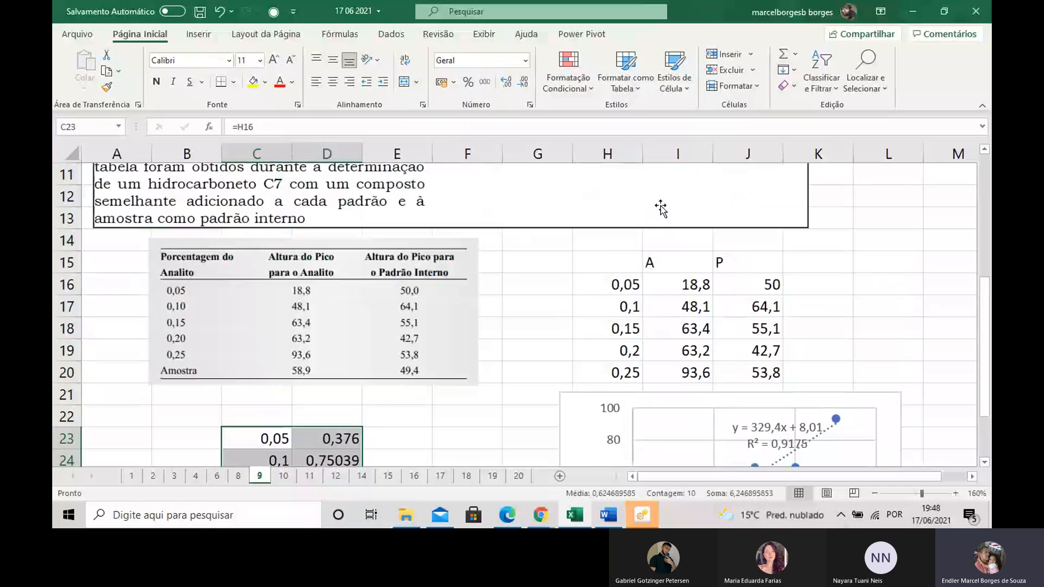
{"action": "left_click", "coordinate": [199, 37]}
{"action": "left_click", "coordinate": [407, 86]}
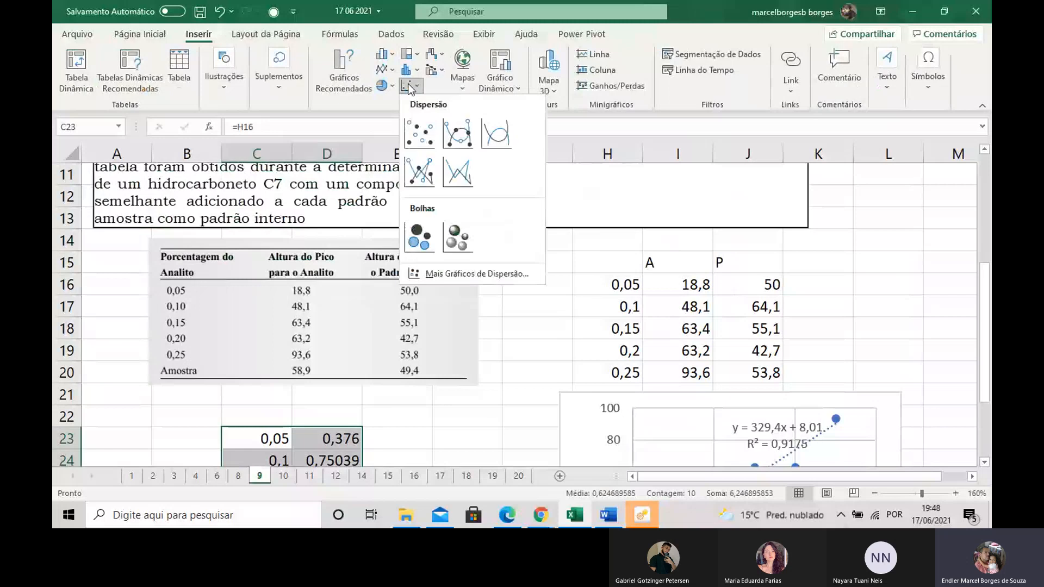
{"action": "left_click", "coordinate": [422, 109]}
Delete the title of the new peak-ratio scatter chart.
{"action": "left_click", "coordinate": [514, 179]}
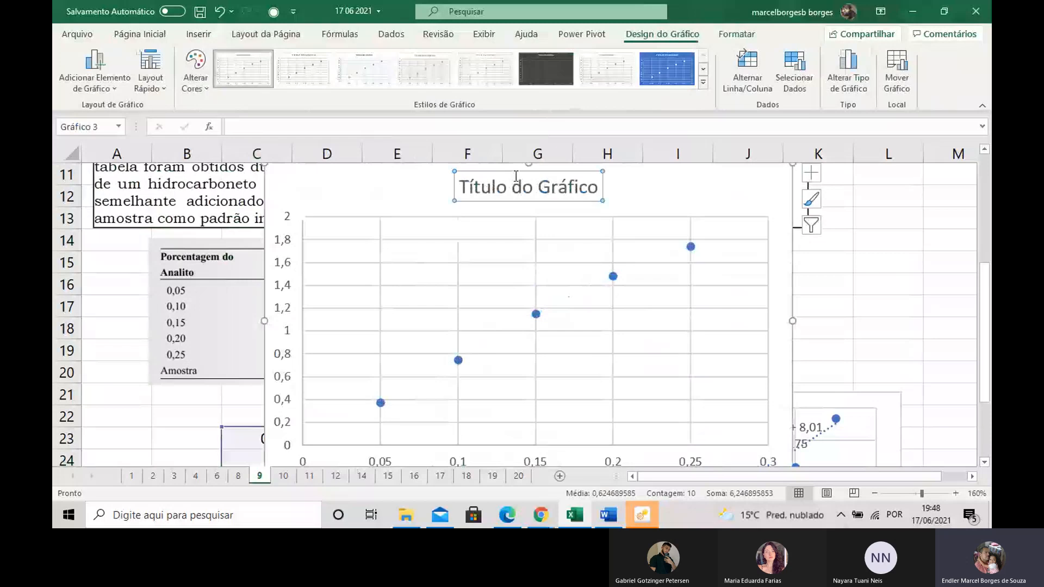
{"action": "left_click", "coordinate": [514, 174]}
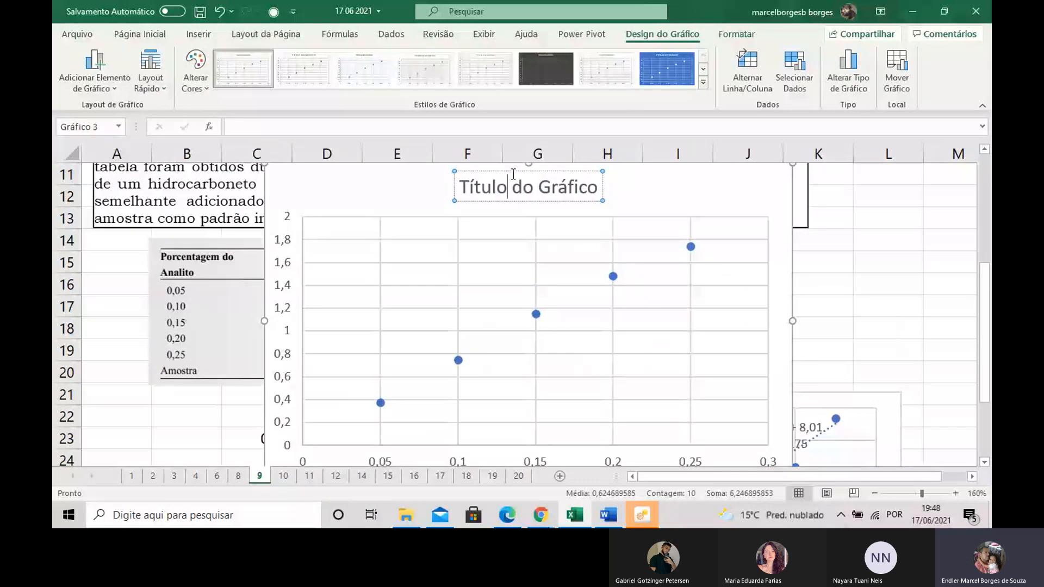
{"action": "left_click", "coordinate": [513, 172]}
{"action": "key", "text": "Delete"}
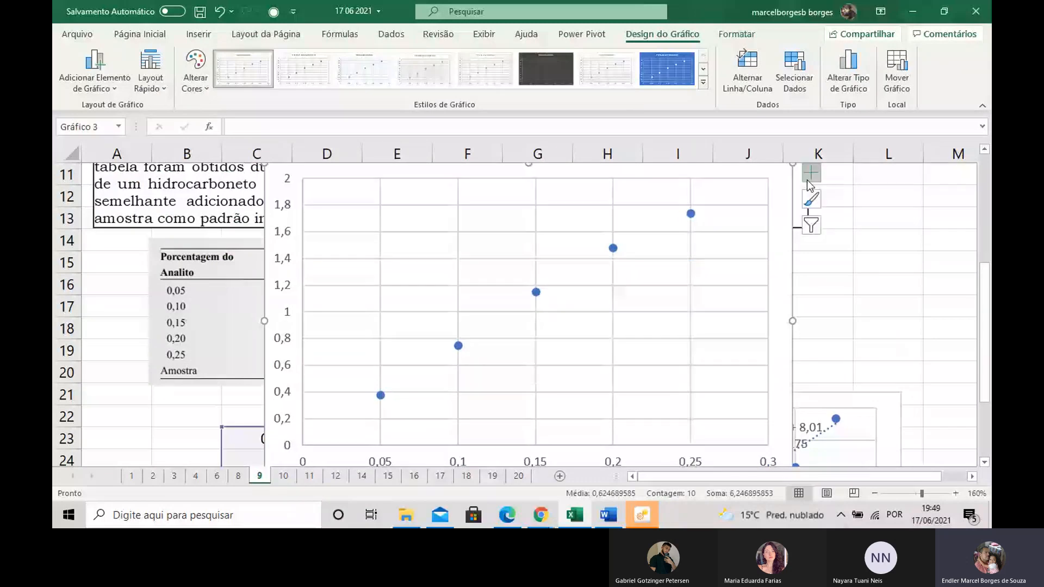
Shrink the peak-ratio chart to about the first chart's width and place it directly beneath that chart.
{"action": "left_click_drag", "start_coordinate": [505, 174], "coordinate": [623, 439]}
{"action": "scroll", "coordinate": [622, 312], "scroll_direction": "down", "scroll_amount": 4}
{"action": "scroll", "coordinate": [622, 312], "scroll_direction": "up", "scroll_amount": 2}
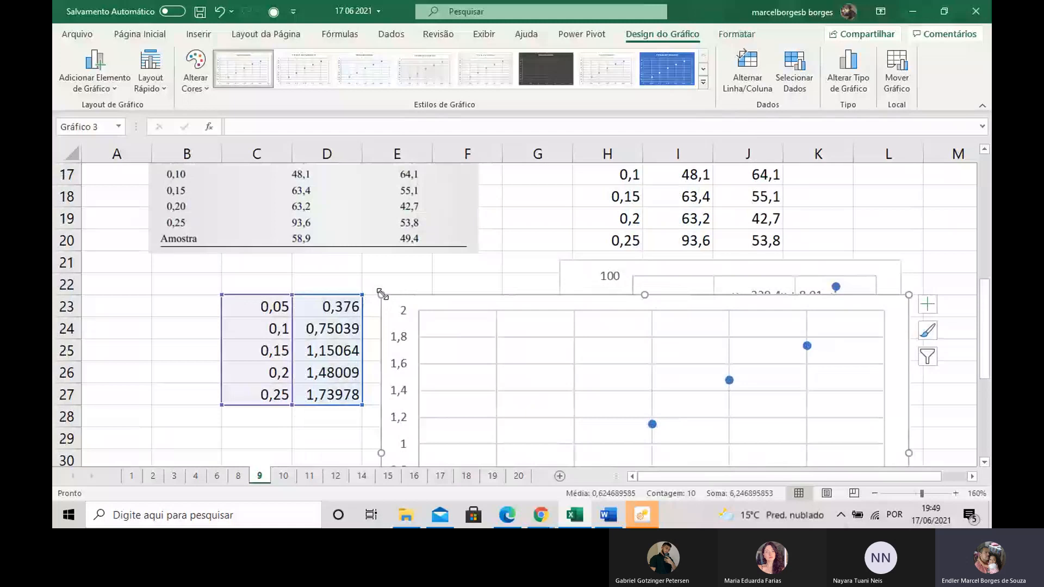
{"action": "left_click_drag", "start_coordinate": [381, 294], "coordinate": [582, 353]}
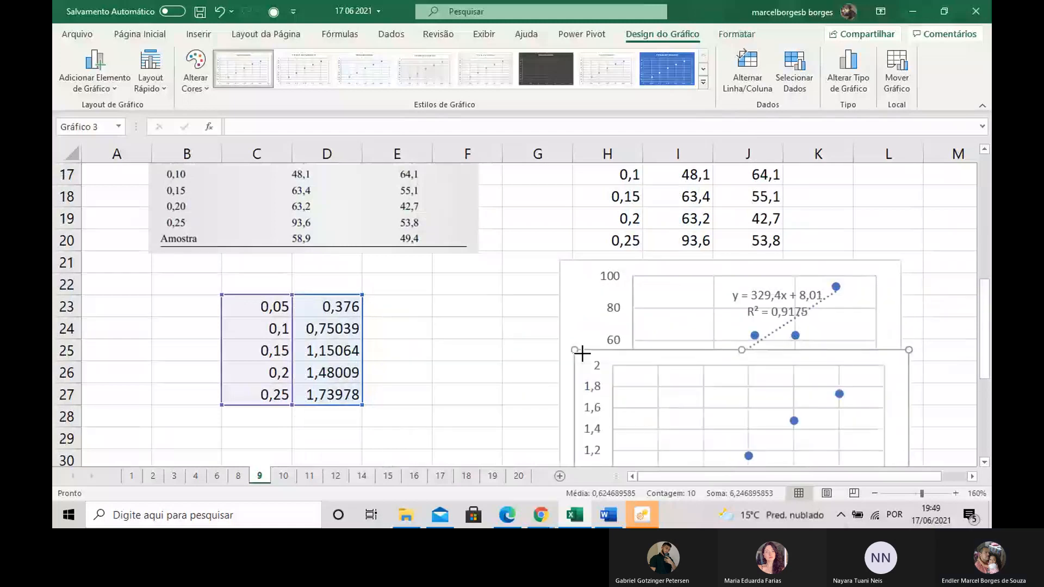
{"action": "scroll", "coordinate": [594, 343], "scroll_direction": "down", "scroll_amount": 2}
{"action": "left_click_drag", "start_coordinate": [687, 231], "coordinate": [675, 389]}
Add a linear trendline with equation and R-squared value to the peak-ratio series, and nudge the chart up slightly.
{"action": "scroll", "coordinate": [675, 388], "scroll_direction": "down", "scroll_amount": 4}
{"action": "left_click", "coordinate": [738, 220]}
{"action": "right_click", "coordinate": [739, 221]}
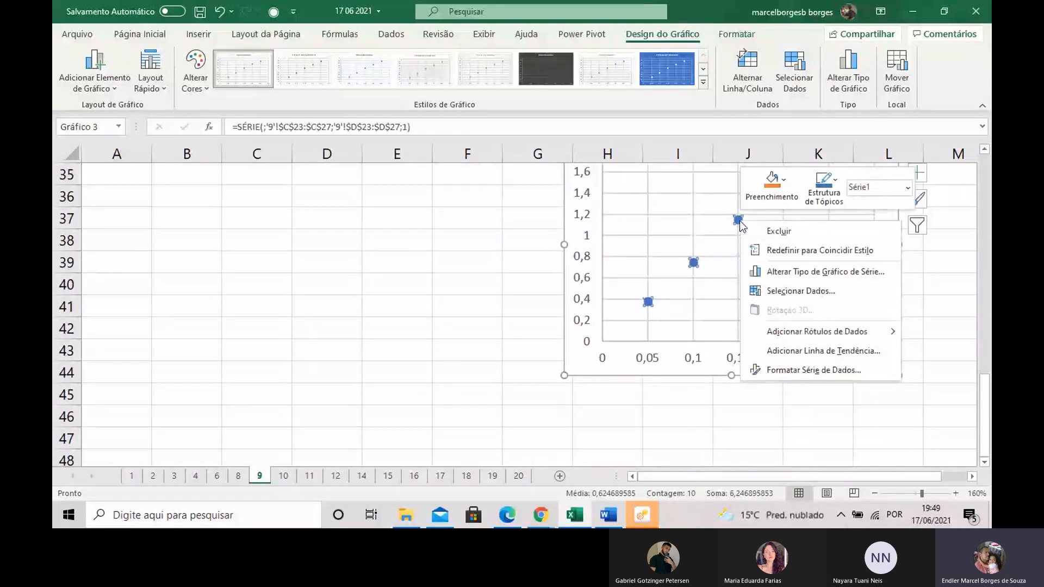
{"action": "left_click", "coordinate": [821, 351]}
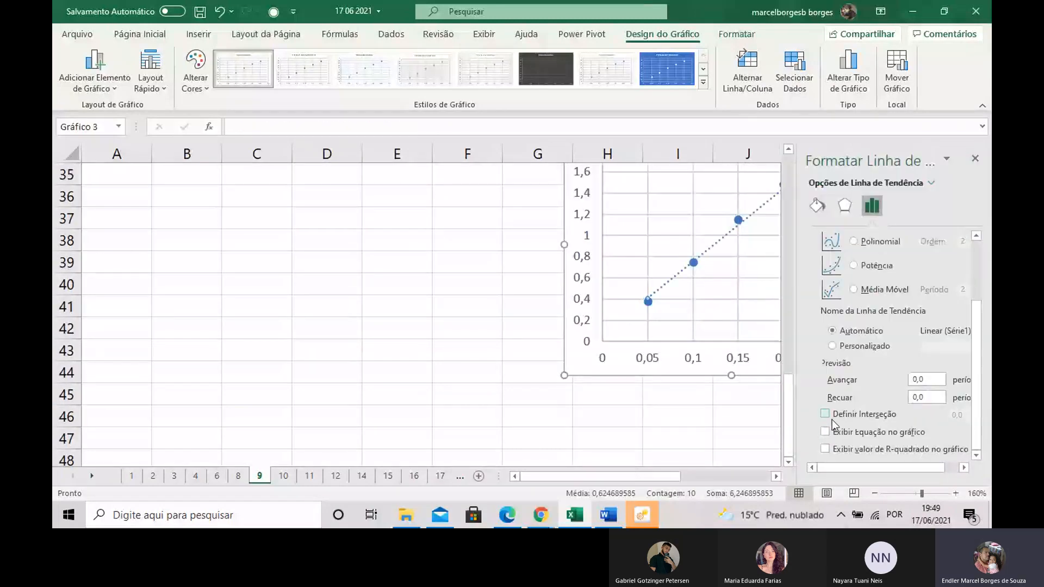
{"action": "left_click", "coordinate": [825, 449]}
{"action": "left_click", "coordinate": [975, 159]}
{"action": "scroll", "coordinate": [862, 249], "scroll_direction": "up", "scroll_amount": 2}
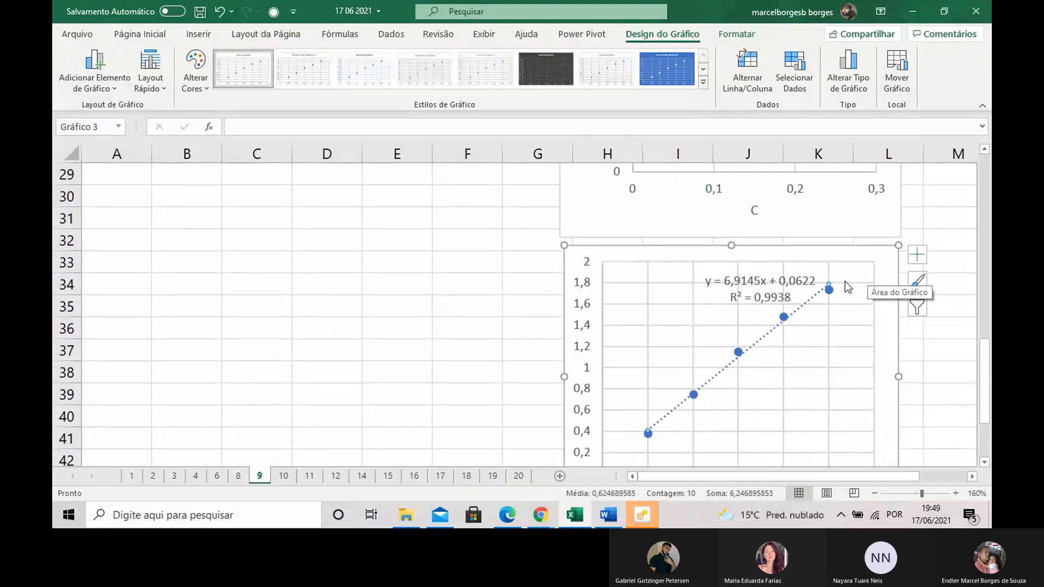
{"action": "left_click_drag", "start_coordinate": [839, 254], "coordinate": [838, 248]}
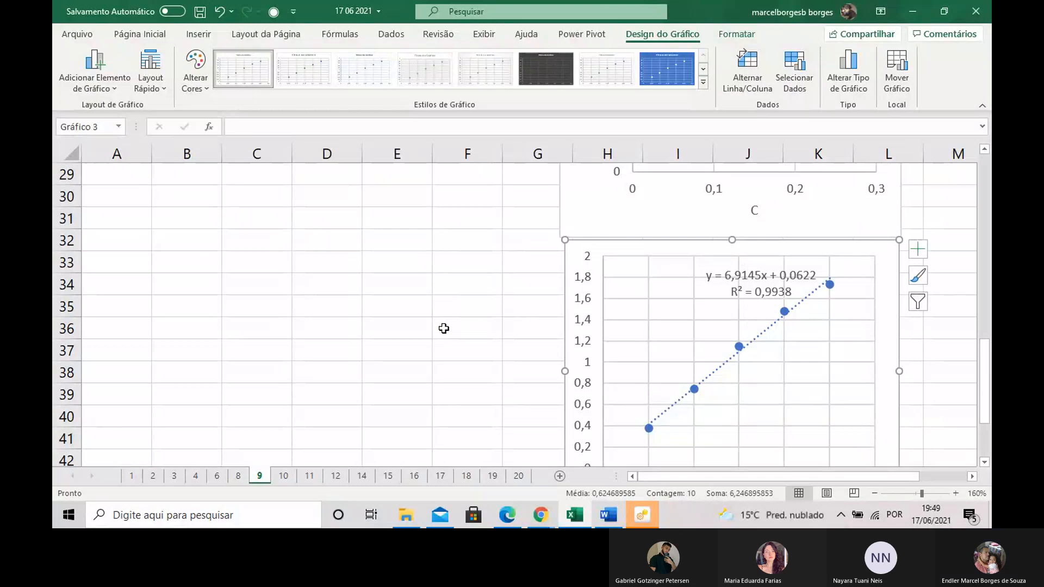
Compare the linear fit of the peak-ratio chart with that of the analyte-only chart above it.
{"action": "scroll", "coordinate": [444, 329], "scroll_direction": "up", "scroll_amount": 2}
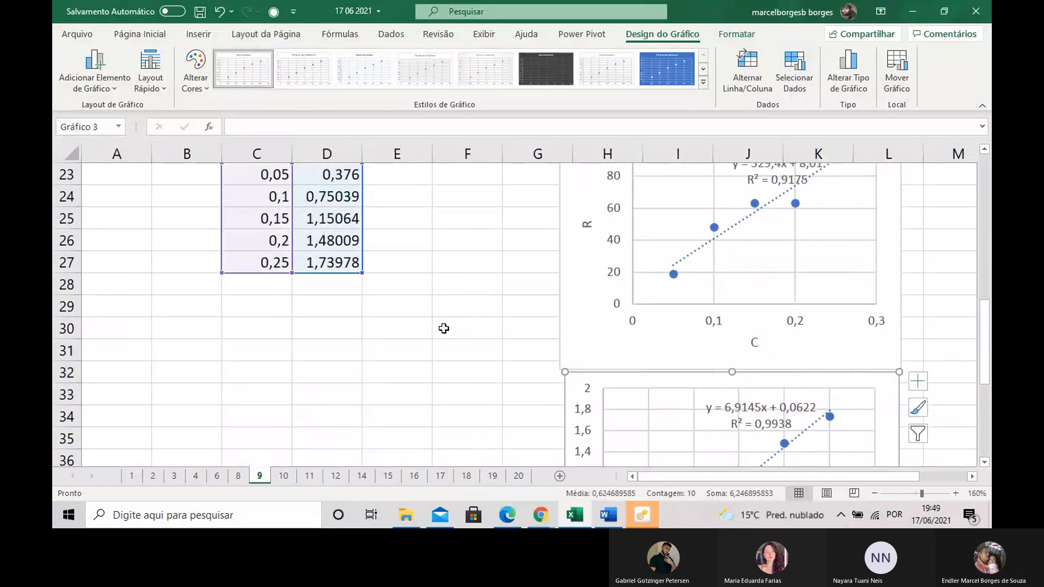
{"action": "scroll", "coordinate": [443, 329], "scroll_direction": "down", "scroll_amount": 2}
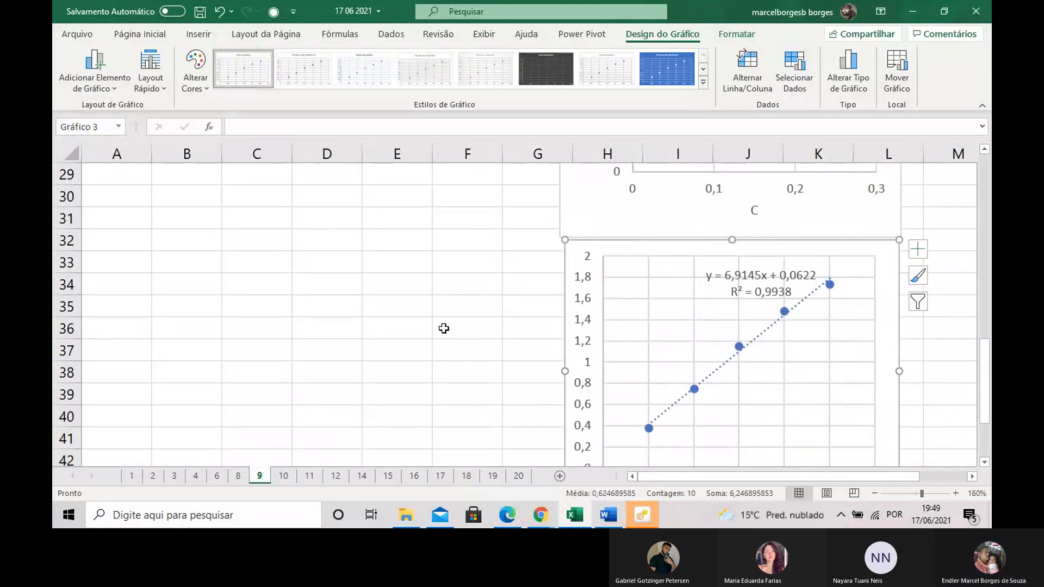
{"action": "scroll", "coordinate": [444, 328], "scroll_direction": "up", "scroll_amount": 2}
{"action": "scroll", "coordinate": [443, 328], "scroll_direction": "down", "scroll_amount": 2}
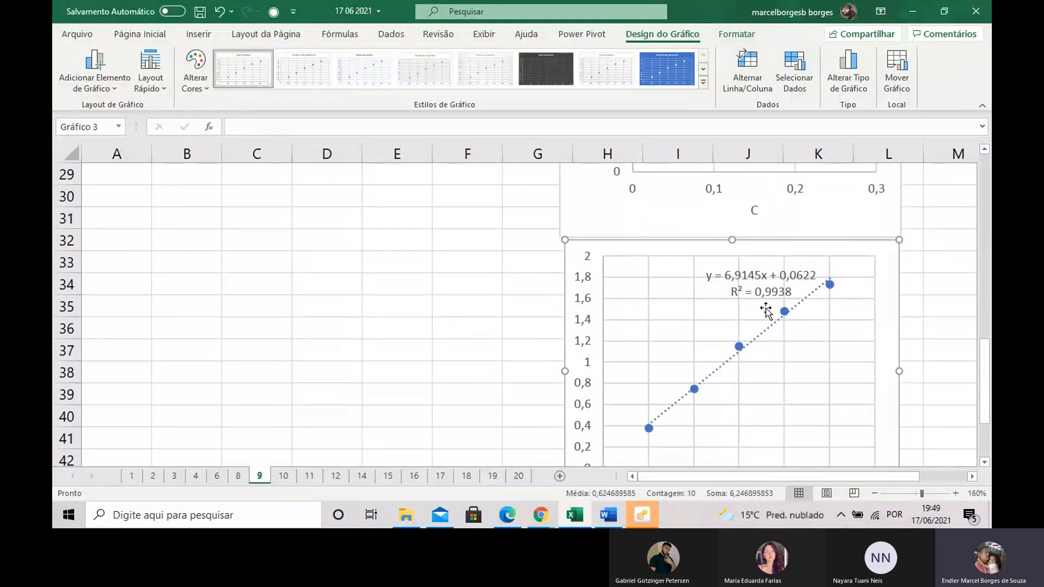
{"action": "scroll", "coordinate": [764, 310], "scroll_direction": "up", "scroll_amount": 3}
{"action": "scroll", "coordinate": [757, 314], "scroll_direction": "down", "scroll_amount": 1}
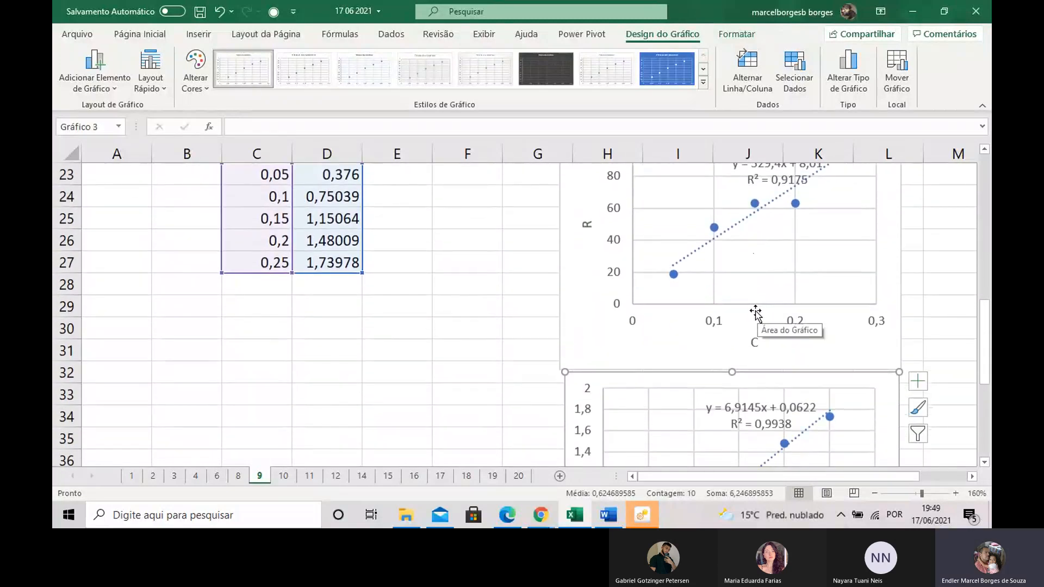
Calculate the sample's analyte percentage from the analyte-only fit in F23 with =(58,9-8,01)/329,4.
{"action": "scroll", "coordinate": [729, 308], "scroll_direction": "up", "scroll_amount": 2}
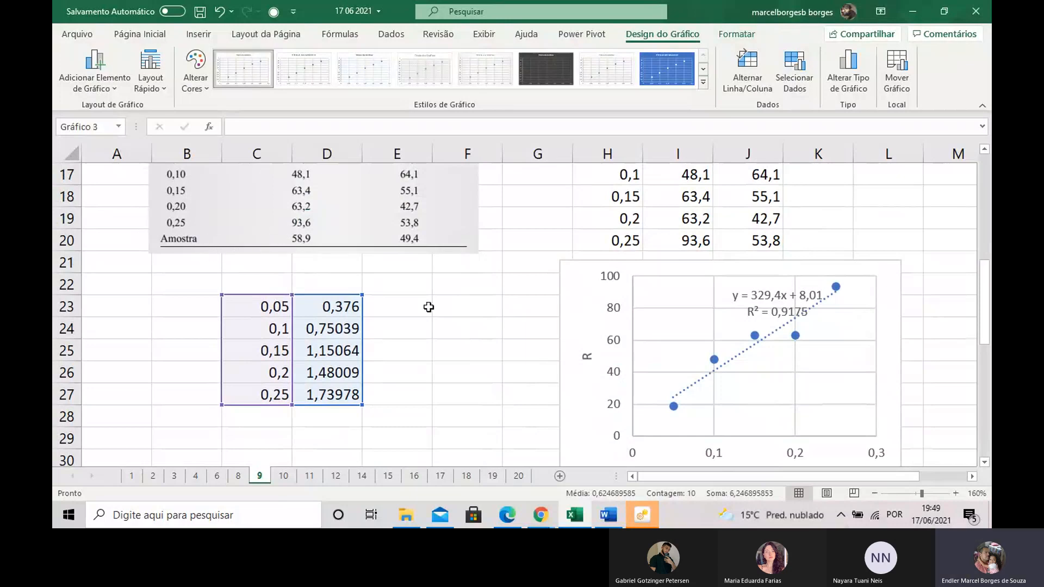
{"action": "left_click", "coordinate": [448, 313]}
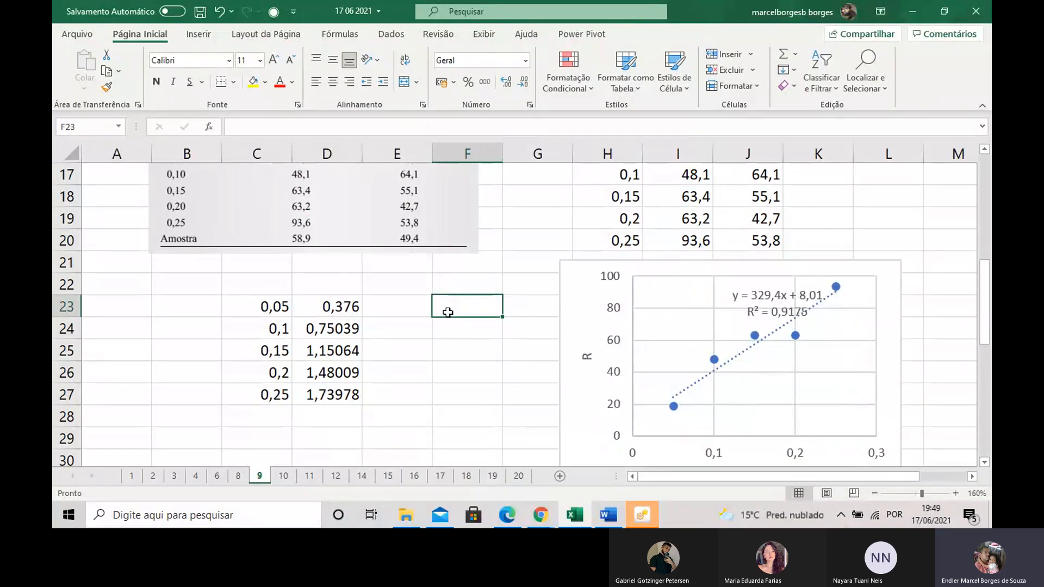
{"action": "type", "text": "=("}
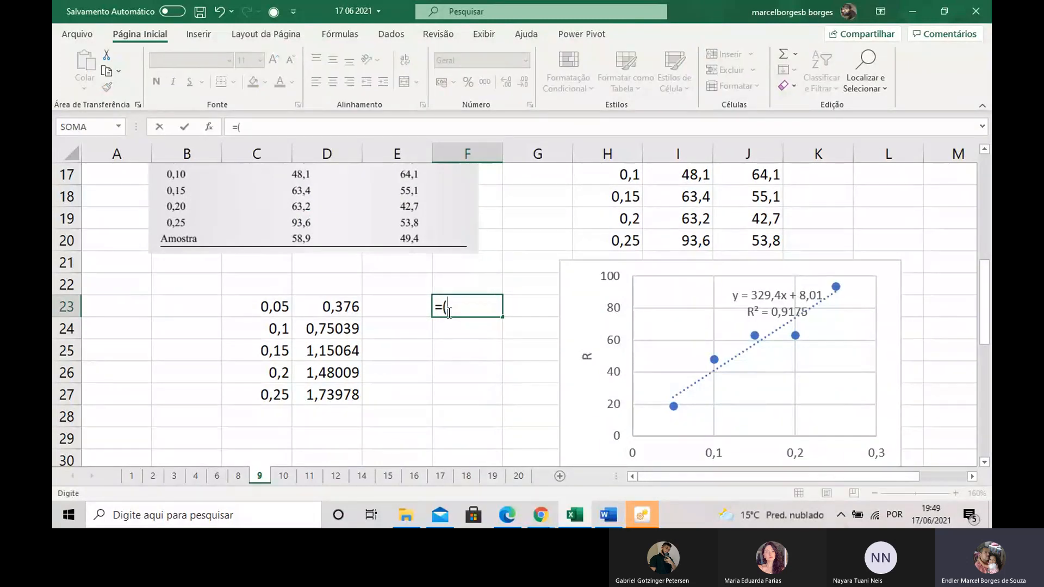
{"action": "type", "text": "58,9"}
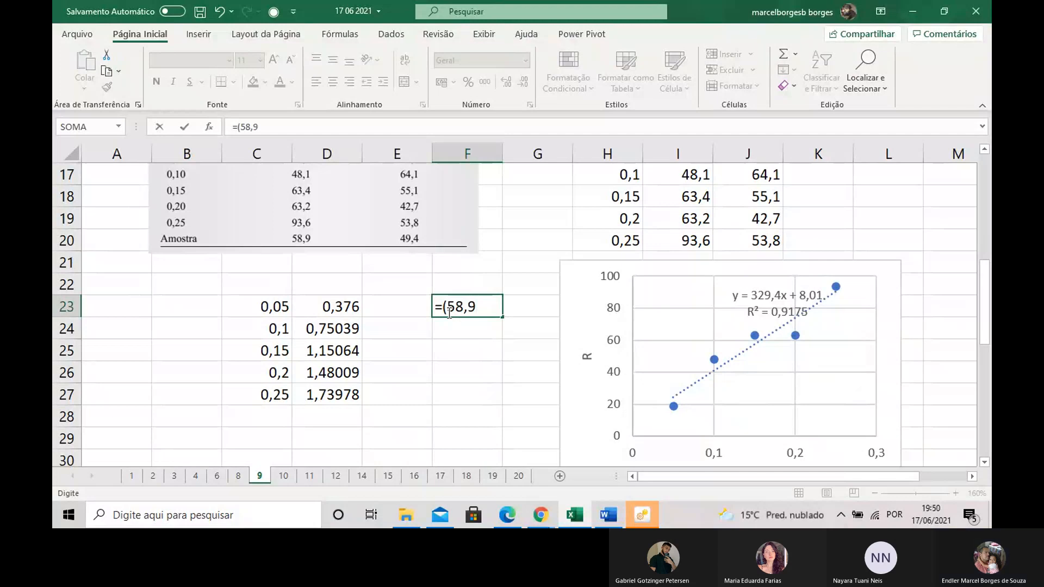
{"action": "type", "text": "-8,"}
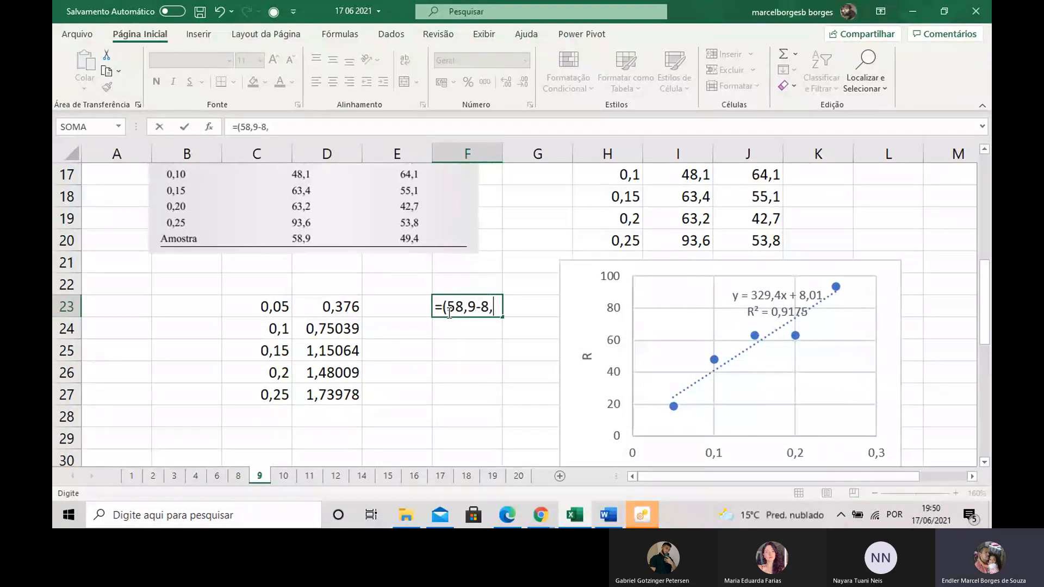
{"action": "type", "text": "01"}
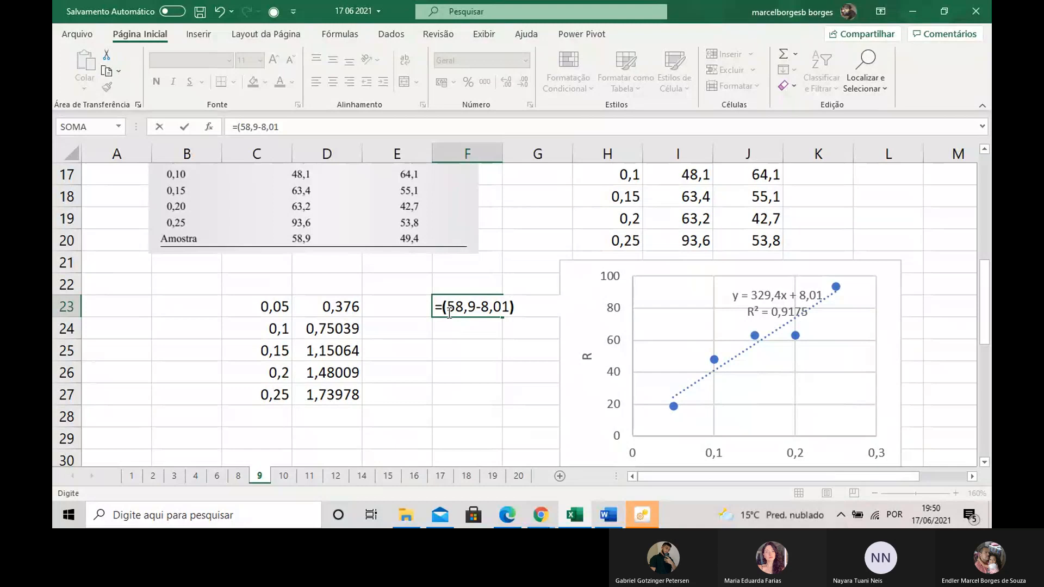
{"action": "type", "text": ")/3"}
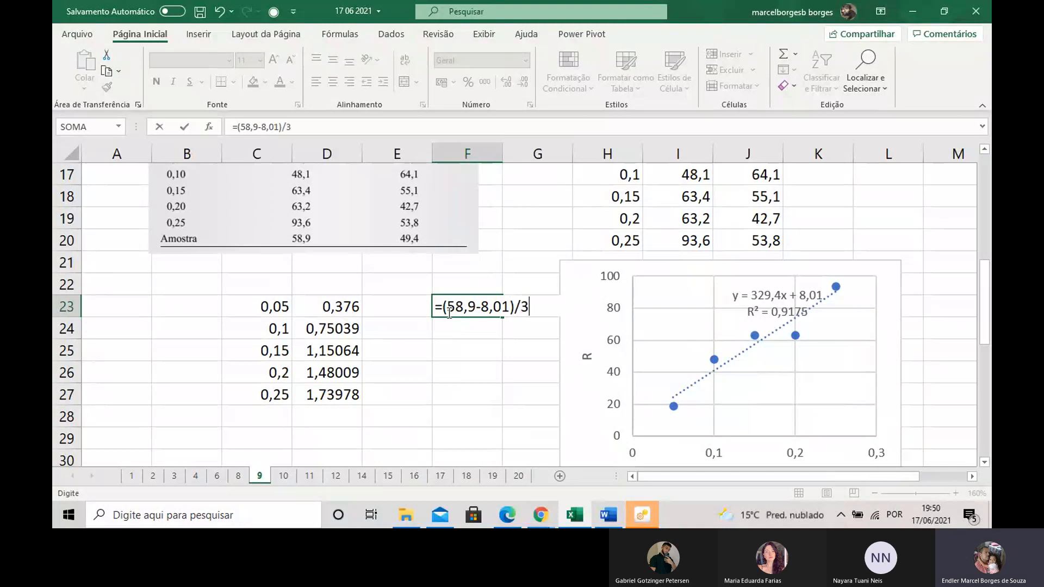
{"action": "type", "text": "29,4"}
{"action": "key", "text": "Return"}
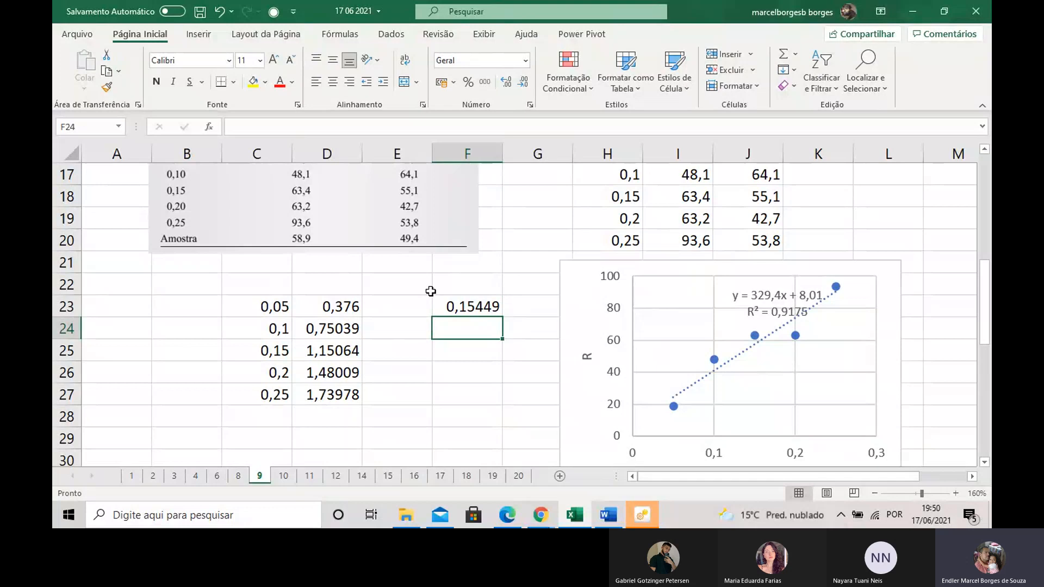
{"action": "left_click", "coordinate": [460, 309]}
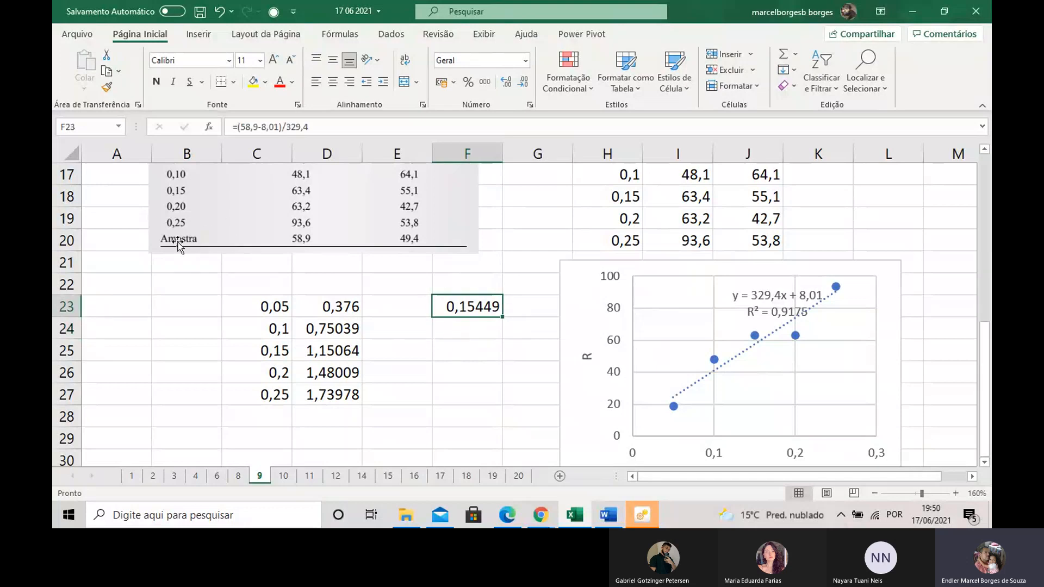
Enter the sample's analyte peak height 58,9 in C29 and its internal-standard peak height 49,4 in D29.
{"action": "scroll", "coordinate": [188, 245], "scroll_direction": "up", "scroll_amount": 2}
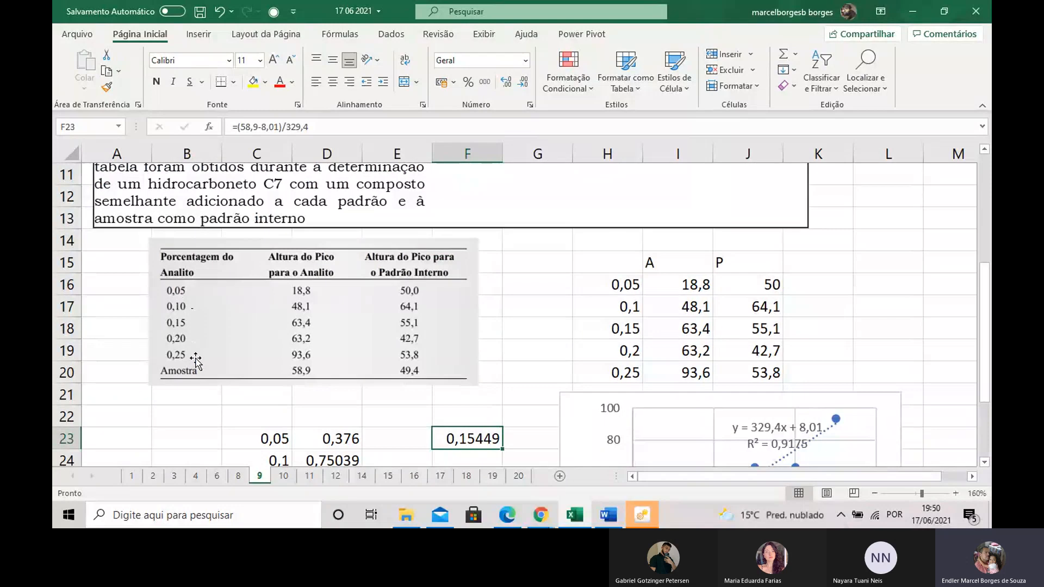
{"action": "scroll", "coordinate": [260, 304], "scroll_direction": "down", "scroll_amount": 2}
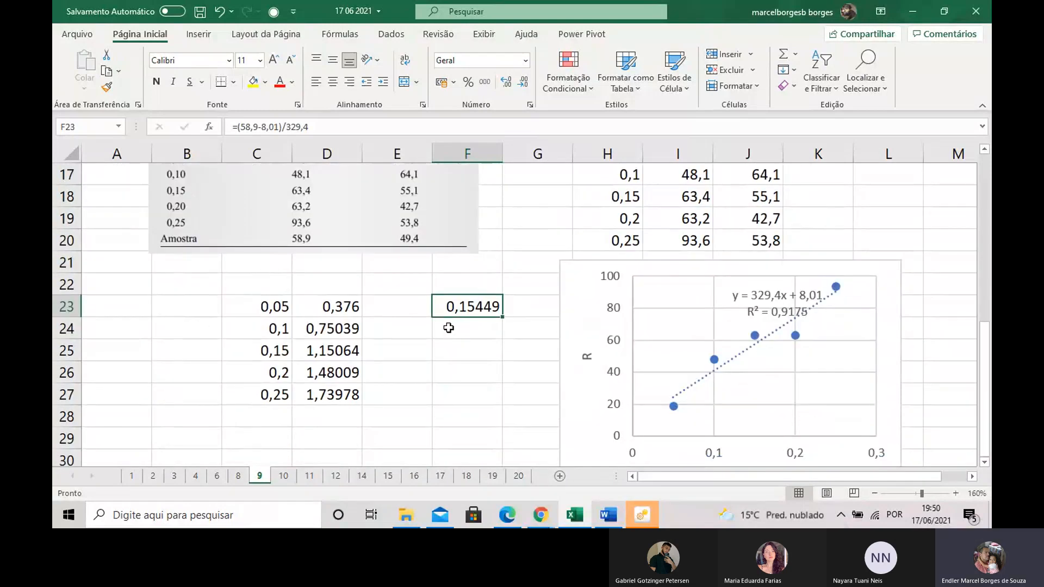
{"action": "scroll", "coordinate": [443, 342], "scroll_direction": "up", "scroll_amount": 2}
{"action": "scroll", "coordinate": [436, 358], "scroll_direction": "down", "scroll_amount": 2}
{"action": "scroll", "coordinate": [320, 274], "scroll_direction": "up", "scroll_amount": 1}
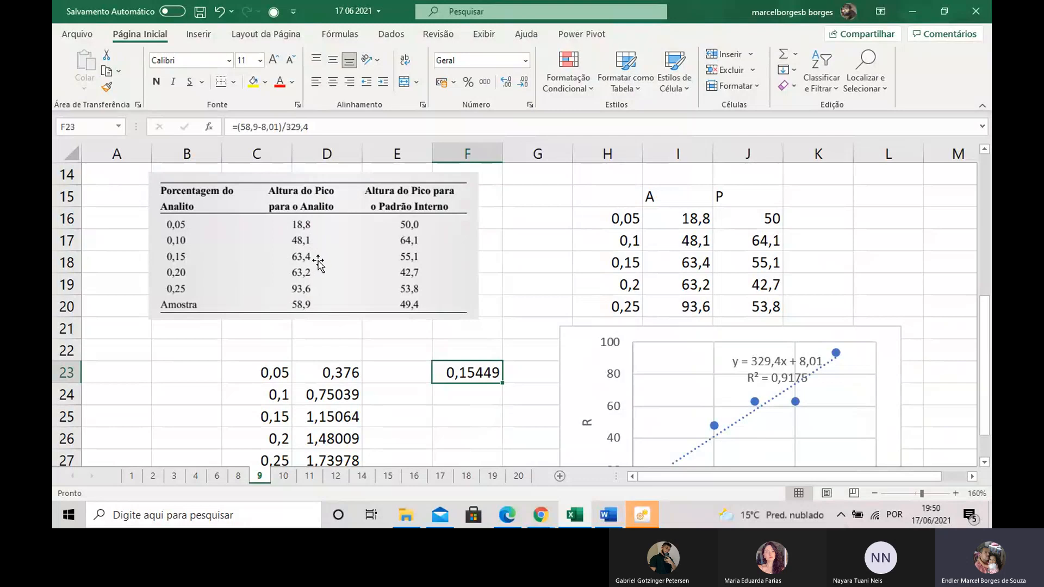
{"action": "scroll", "coordinate": [321, 278], "scroll_direction": "down", "scroll_amount": 2}
{"action": "left_click", "coordinate": [268, 375]}
{"action": "scroll", "coordinate": [268, 381], "scroll_direction": "up", "scroll_amount": 1}
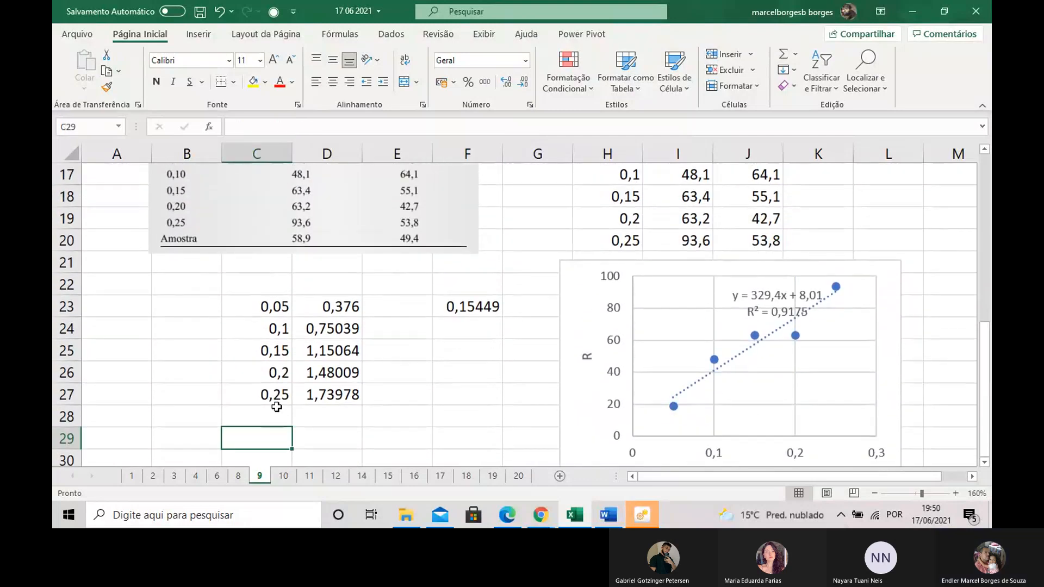
{"action": "type", "text": "58,9"}
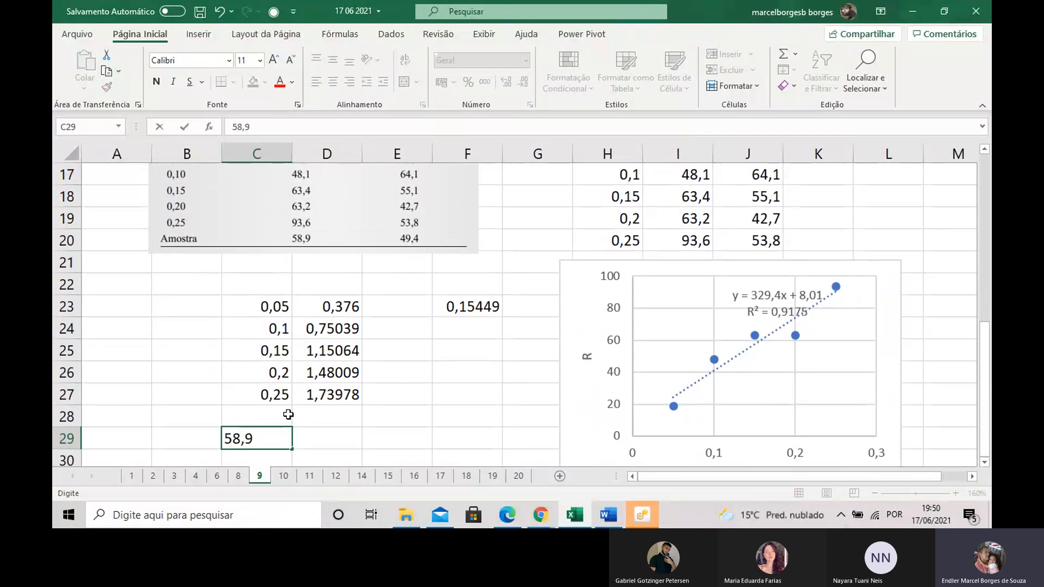
{"action": "left_click", "coordinate": [323, 441]}
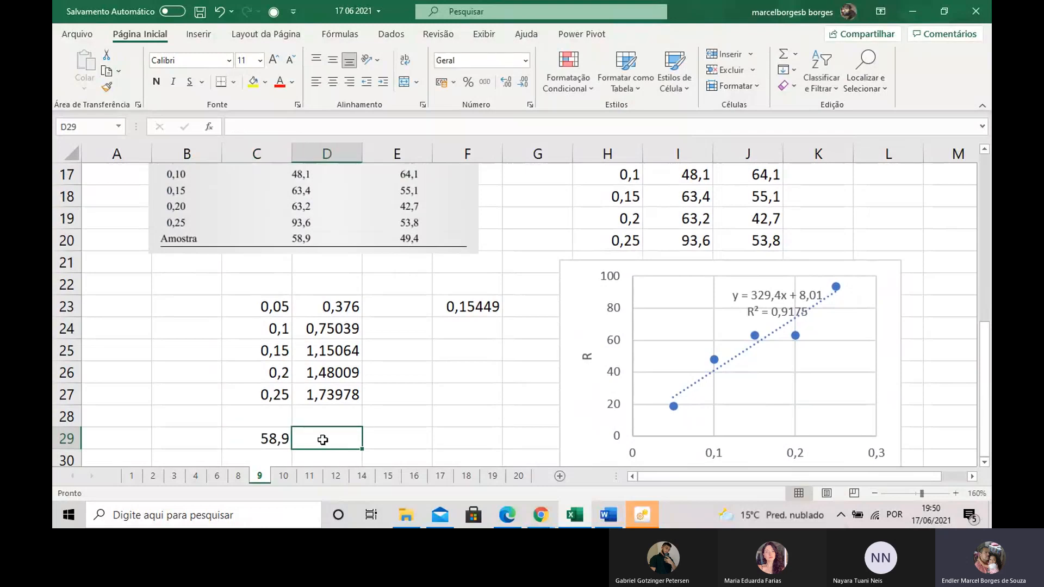
{"action": "type", "text": "49,4"}
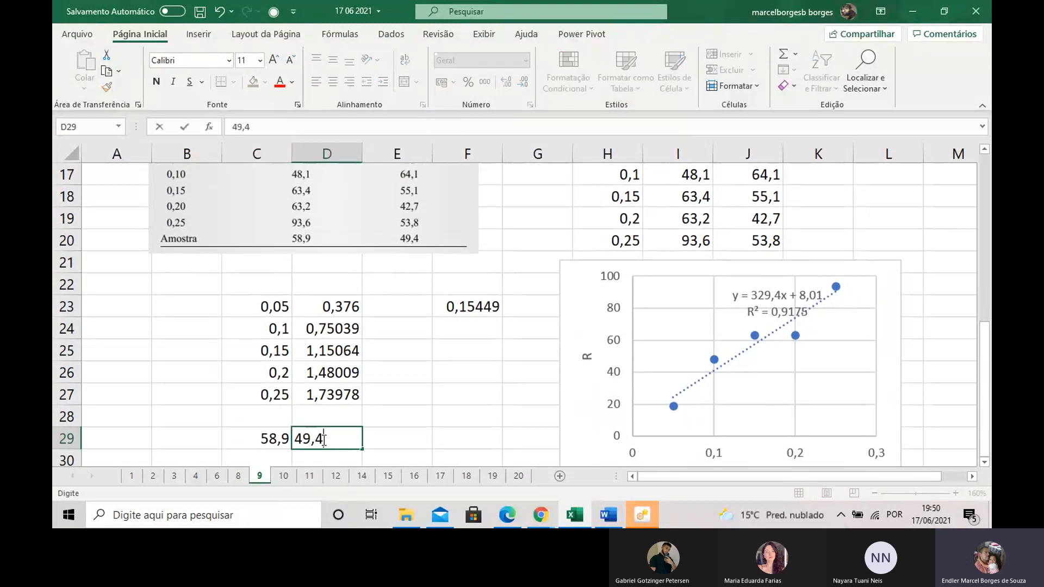
{"action": "key", "text": "Return"}
Calculate the sample's peak-height ratio in E29 with =C29/D29.
{"action": "left_click", "coordinate": [382, 415]}
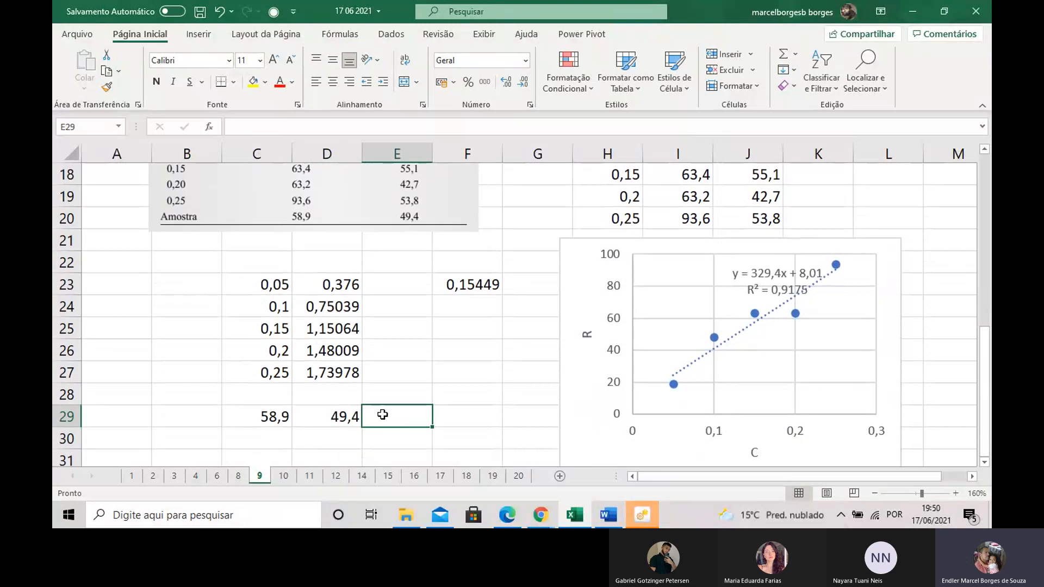
{"action": "type", "text": "="}
{"action": "left_click", "coordinate": [268, 417]}
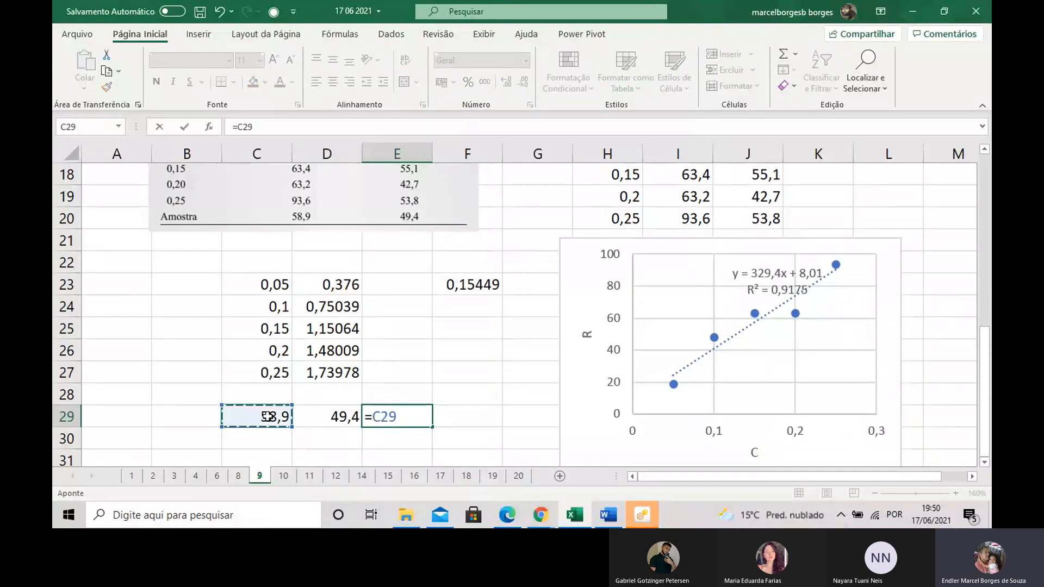
{"action": "type", "text": "/"}
{"action": "left_click", "coordinate": [320, 416]}
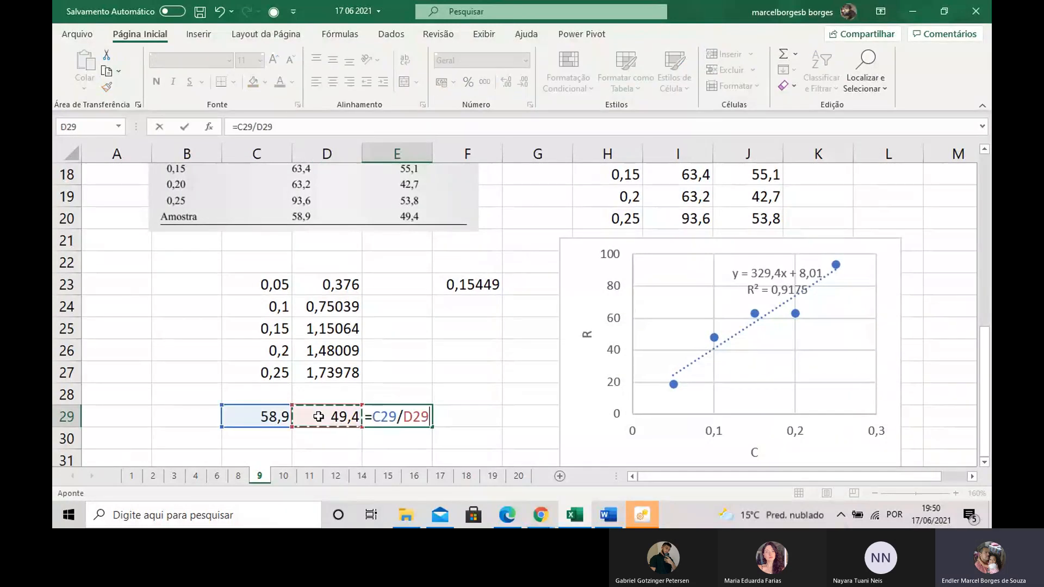
{"action": "key", "text": "Return"}
Calculate the sample's analyte percentage from the peak-ratio fit in E35 with =(E29-0,0622)/6,9145.
{"action": "scroll", "coordinate": [461, 333], "scroll_direction": "down", "scroll_amount": 2}
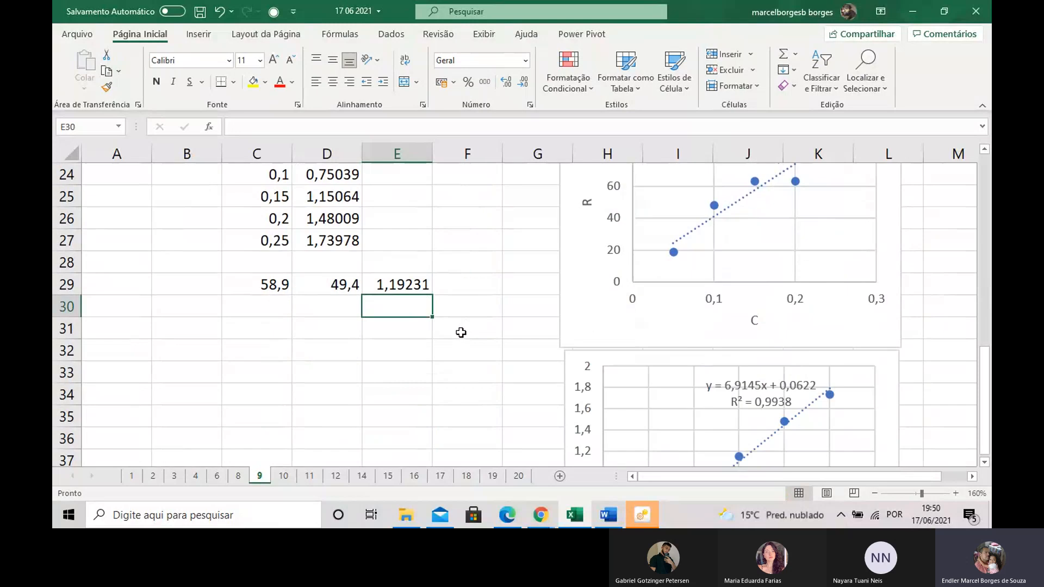
{"action": "scroll", "coordinate": [461, 332], "scroll_direction": "down", "scroll_amount": 1}
{"action": "left_click", "coordinate": [404, 344]}
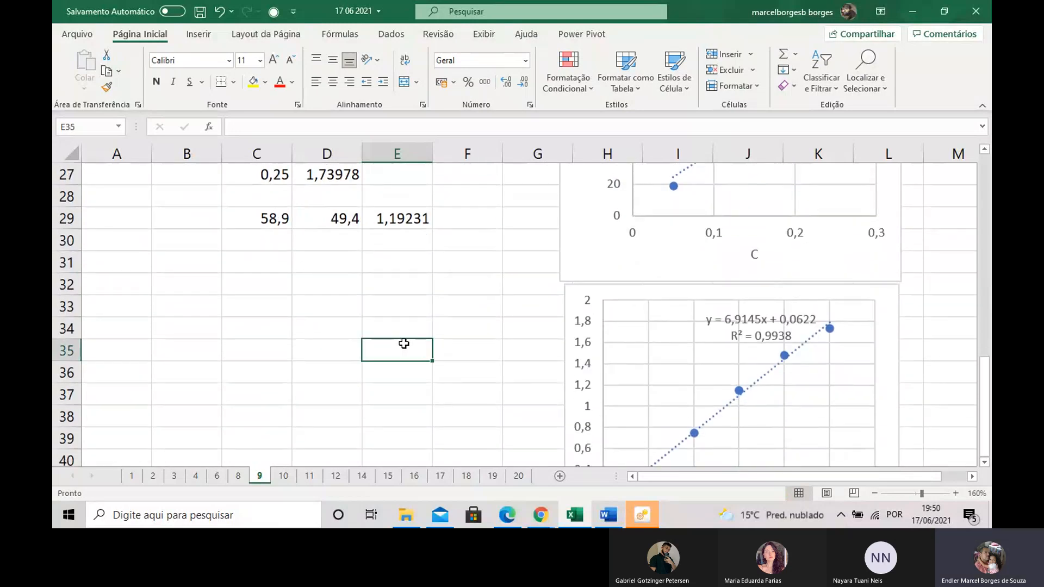
{"action": "type", "text": "=("}
{"action": "left_click", "coordinate": [413, 219]}
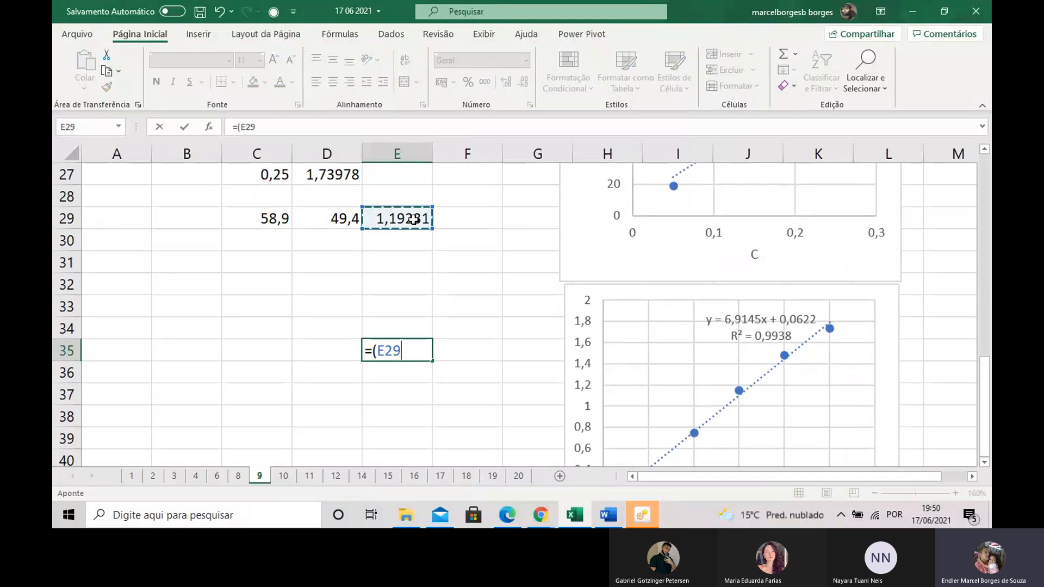
{"action": "type", "text": "-"}
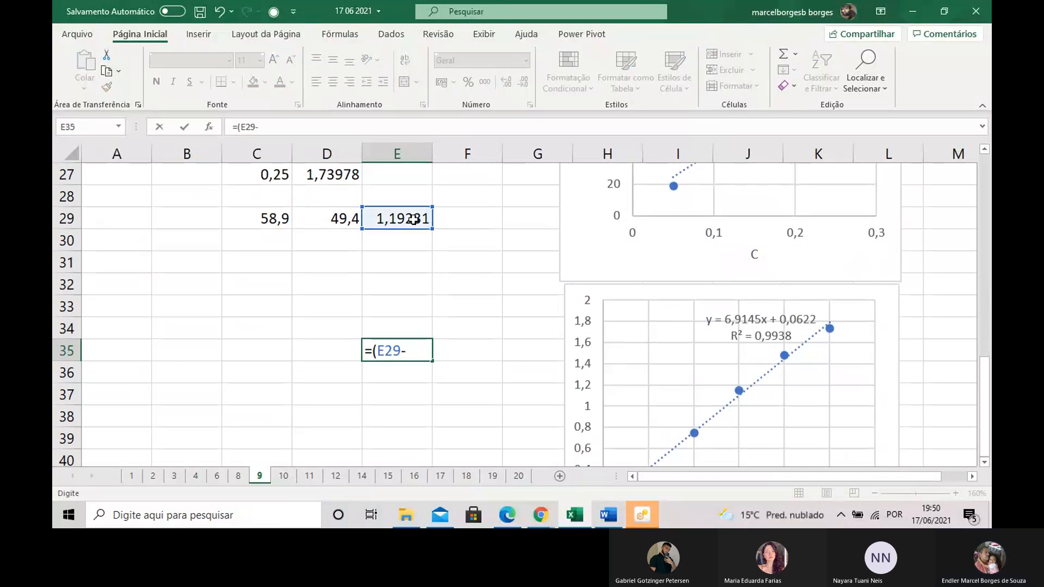
{"action": "type", "text": "0,0622"}
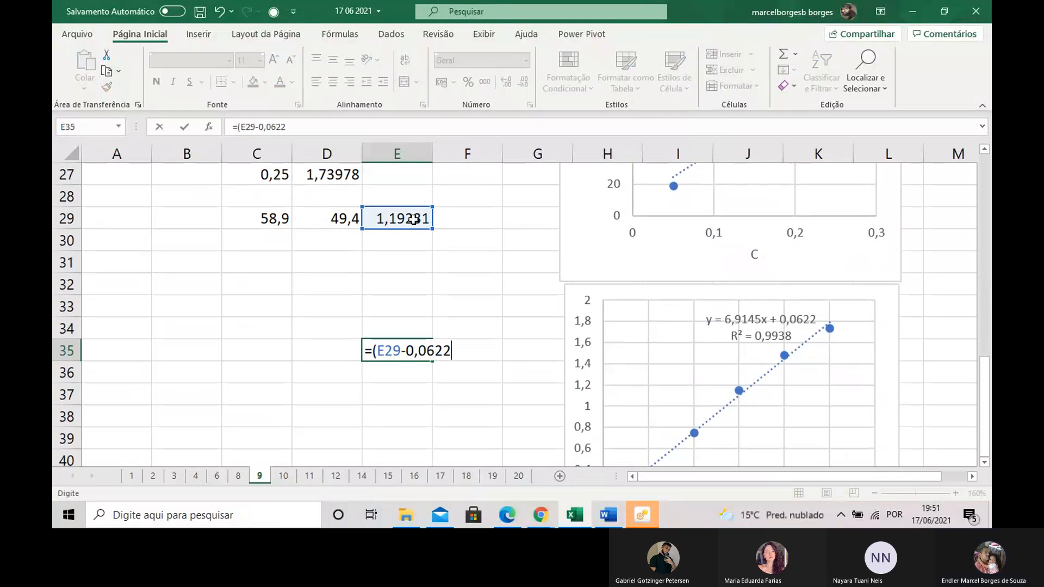
{"action": "type", "text": ")/6"}
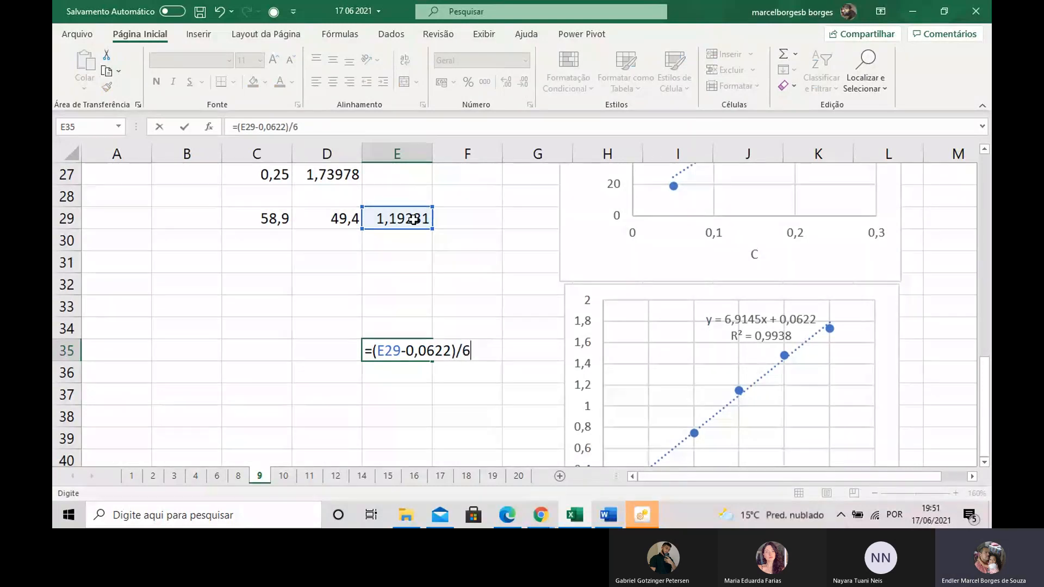
{"action": "type", "text": ",91"}
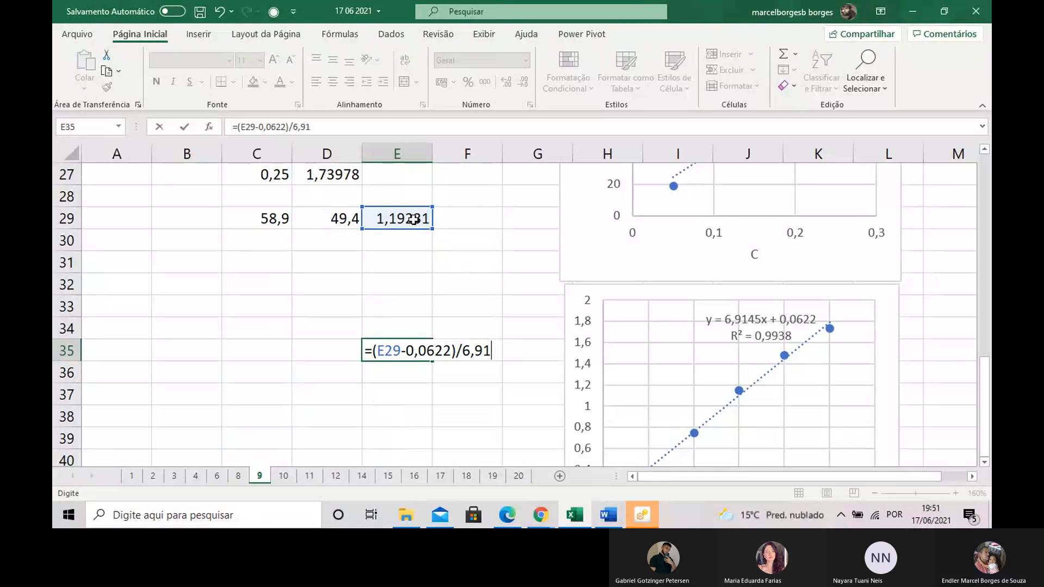
{"action": "type", "text": "45"}
{"action": "key", "text": "Return"}
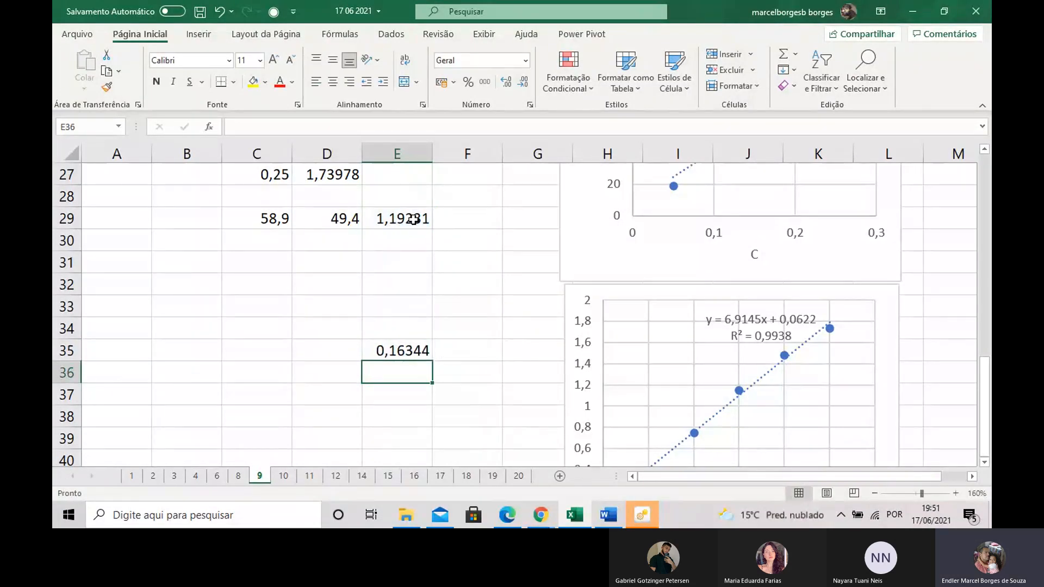
Fill the two calculated analyte percentages in F23 and E35 with yellow.
{"action": "scroll", "coordinate": [409, 277], "scroll_direction": "up", "scroll_amount": 4}
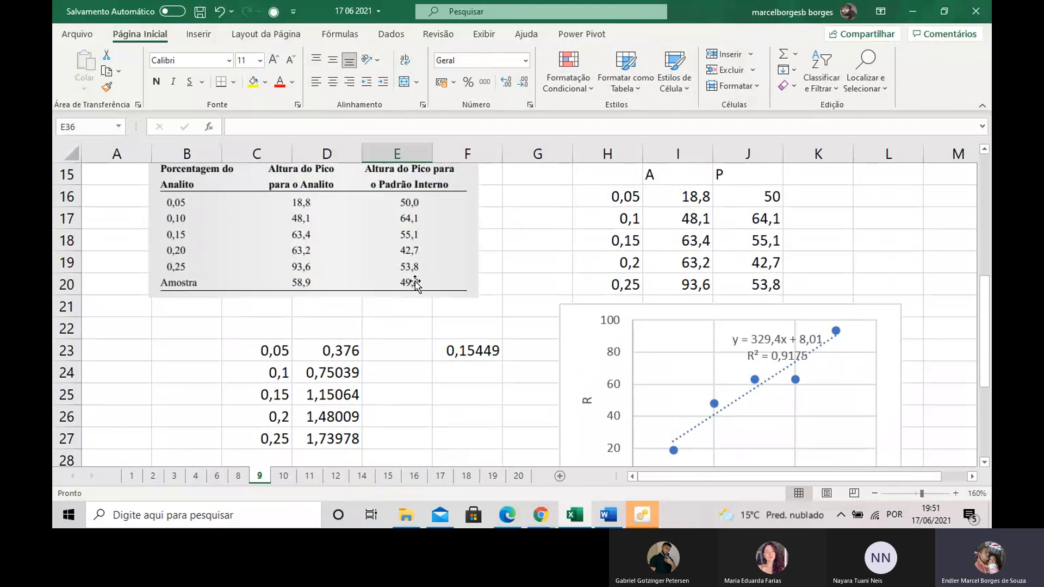
{"action": "scroll", "coordinate": [415, 283], "scroll_direction": "down", "scroll_amount": 1}
{"action": "left_click", "coordinate": [459, 286]}
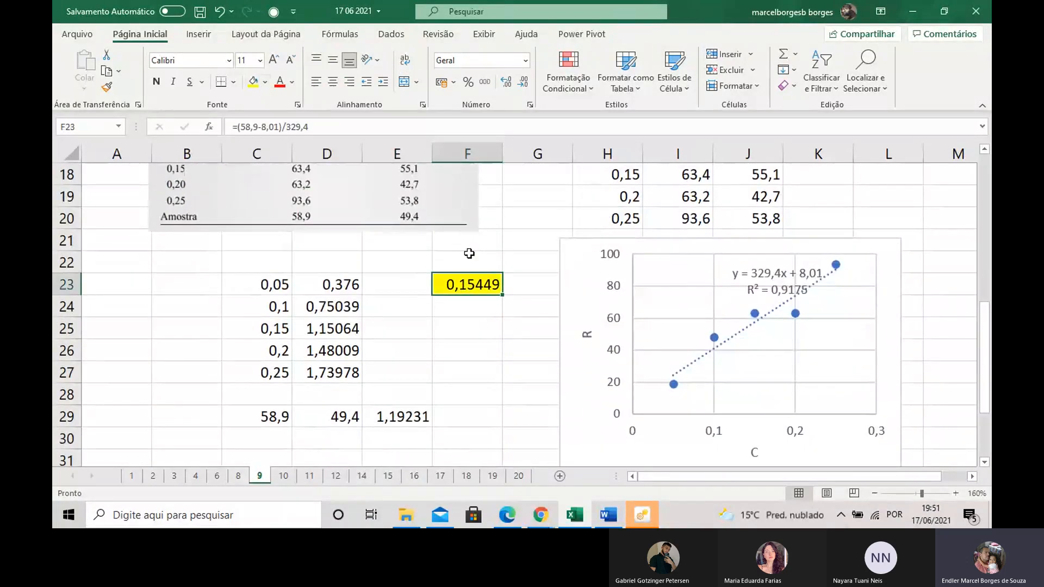
{"action": "scroll", "coordinate": [469, 254], "scroll_direction": "down", "scroll_amount": 2}
{"action": "left_click", "coordinate": [408, 416]}
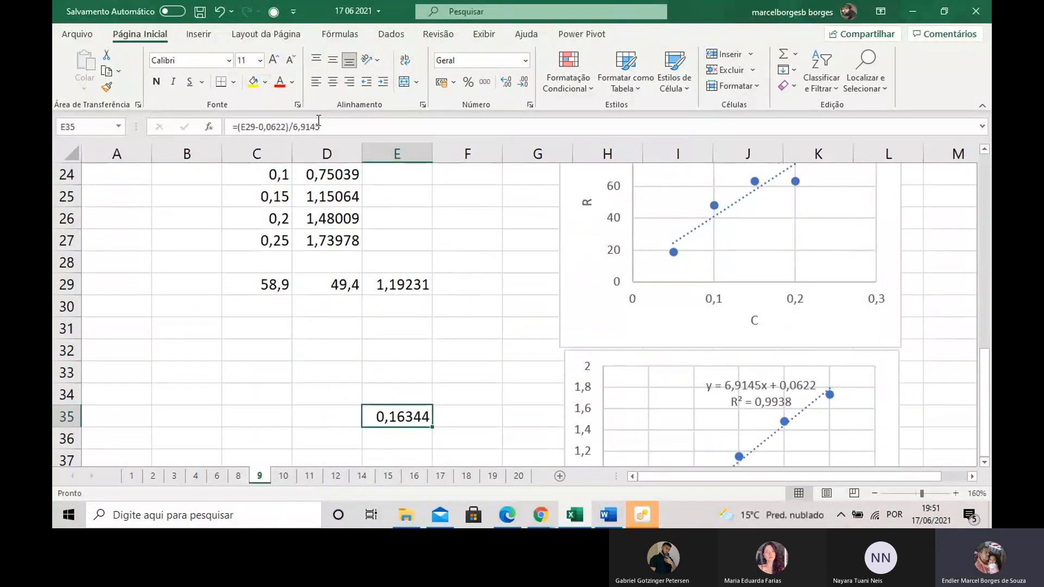
{"action": "left_click", "coordinate": [247, 82]}
{"action": "scroll", "coordinate": [400, 312], "scroll_direction": "up", "scroll_amount": 3}
{"action": "scroll", "coordinate": [453, 313], "scroll_direction": "down", "scroll_amount": 2}
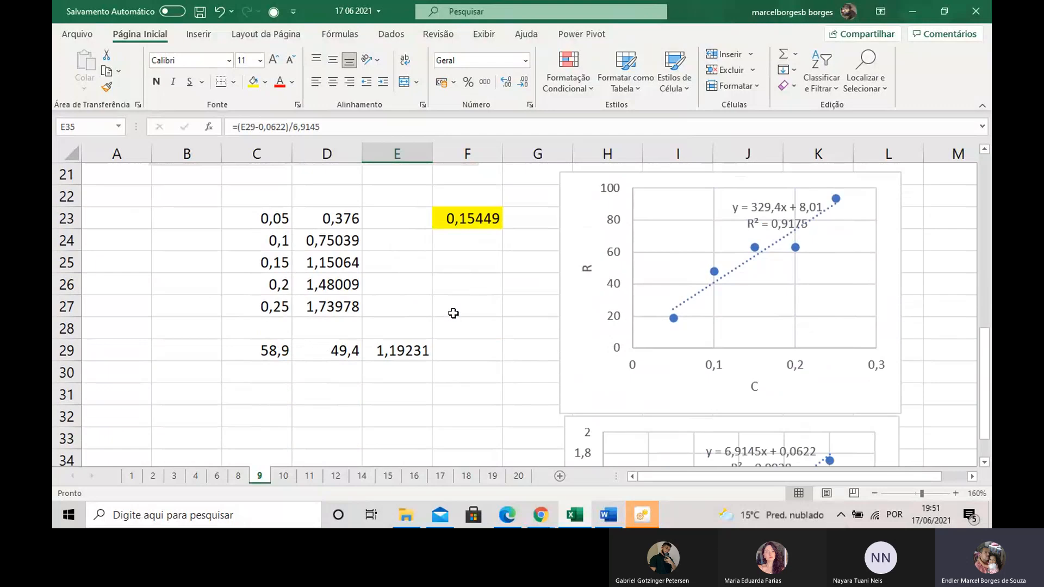
{"action": "scroll", "coordinate": [453, 313], "scroll_direction": "down", "scroll_amount": 2}
{"action": "scroll", "coordinate": [445, 315], "scroll_direction": "up", "scroll_amount": 2}
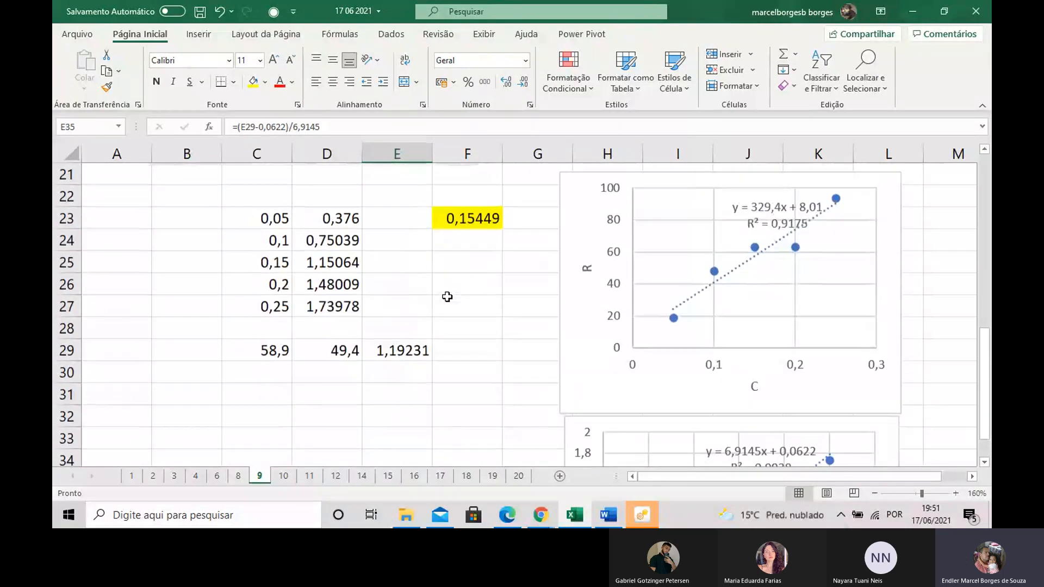
{"action": "left_click", "coordinate": [451, 197]}
{"action": "type", "text": "ex"}
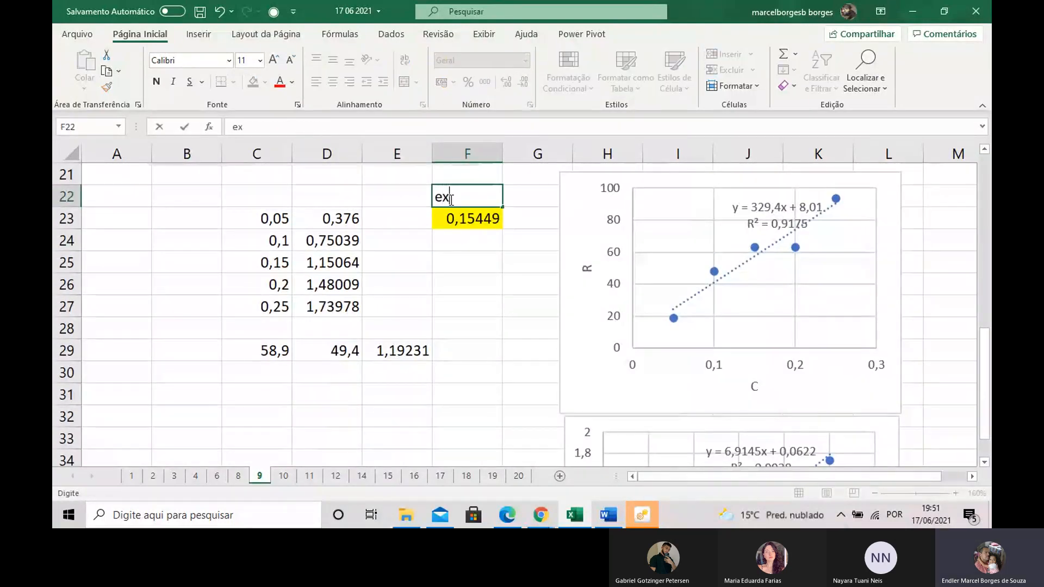
{"action": "type", "text": "ter"}
{"action": "left_click_drag", "start_coordinate": [474, 198], "coordinate": [431, 203]}
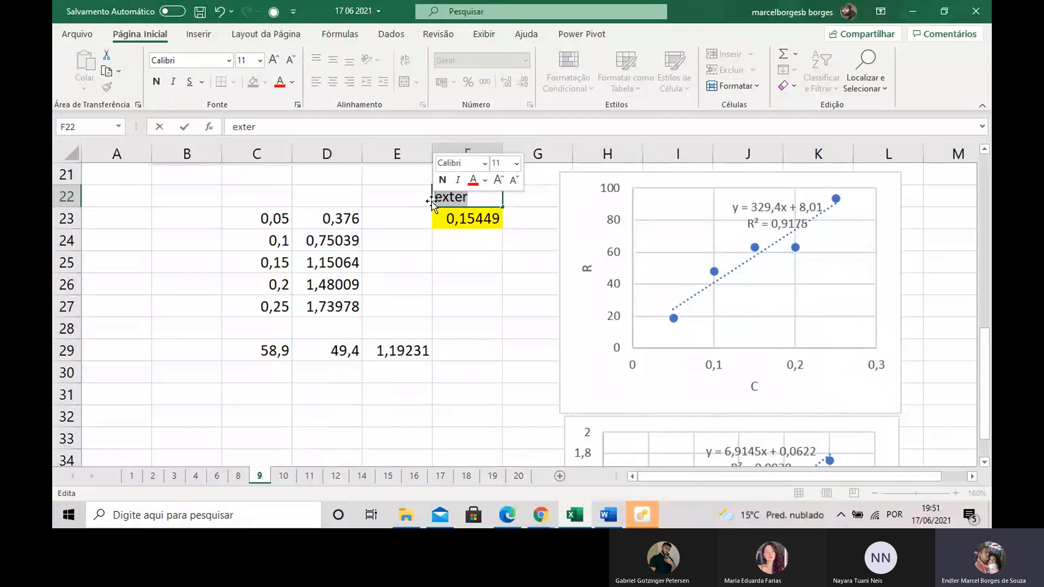
{"action": "key", "text": "BackSpace"}
{"action": "scroll", "coordinate": [414, 235], "scroll_direction": "down", "scroll_amount": 4}
{"action": "left_click", "coordinate": [385, 193]}
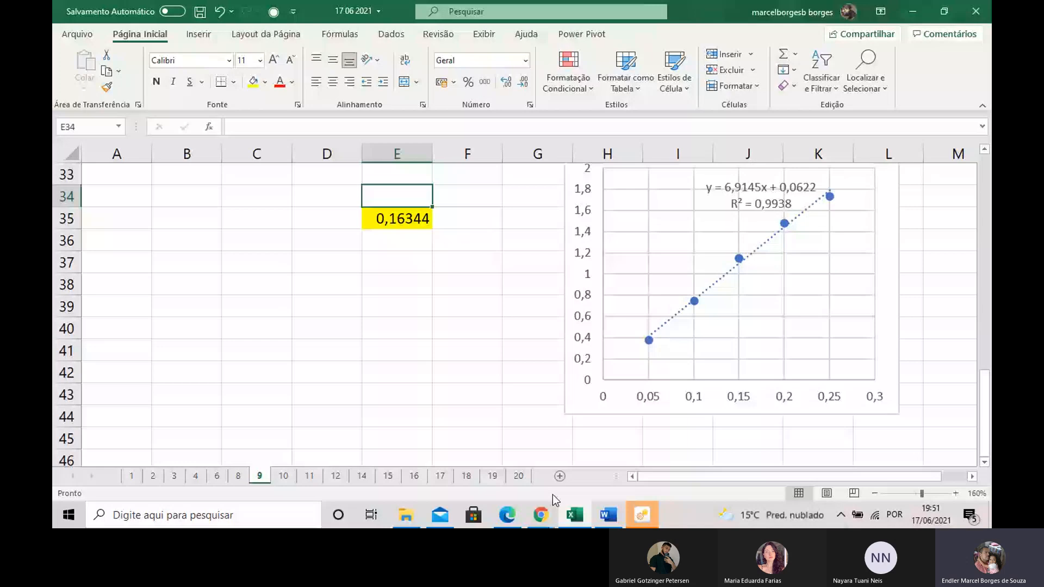
Switch to the Microsoft Teams meeting in Chrome and post "20:02" in the meeting chat.
{"action": "left_click", "coordinate": [542, 514]}
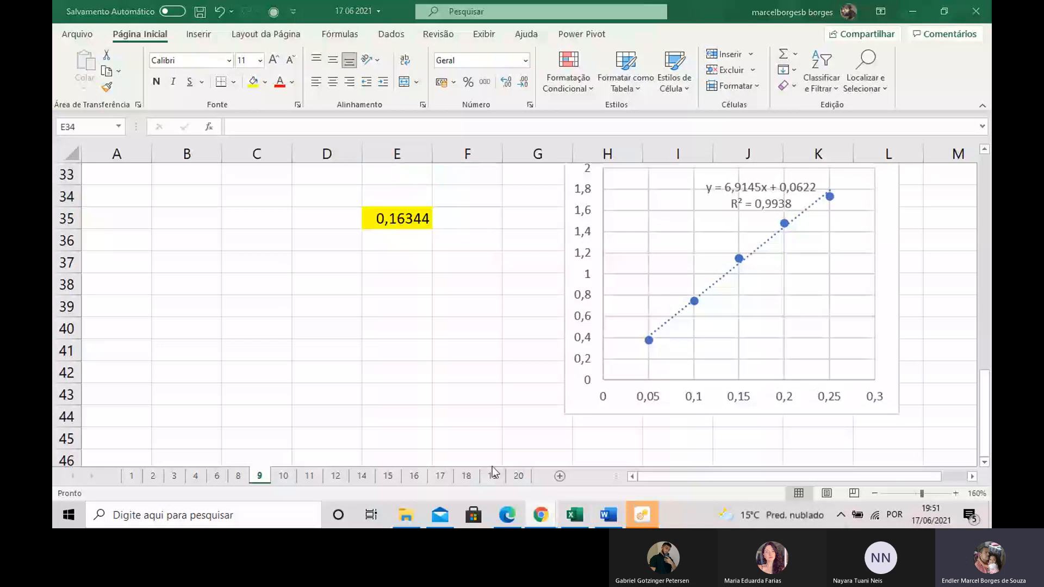
{"action": "left_click", "coordinate": [492, 472]}
{"action": "left_click", "coordinate": [616, 419]}
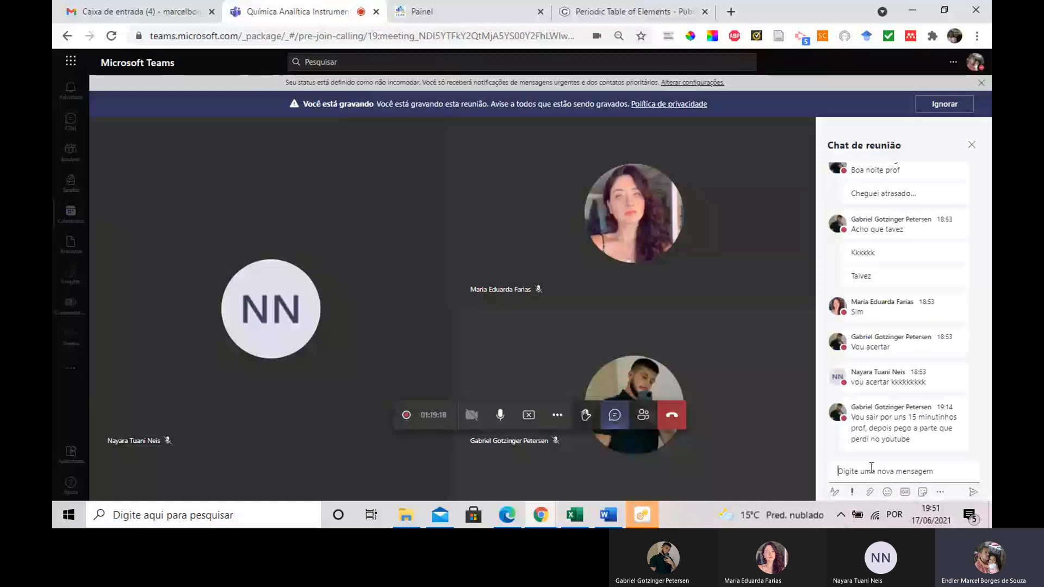
{"action": "type", "text": "20"}
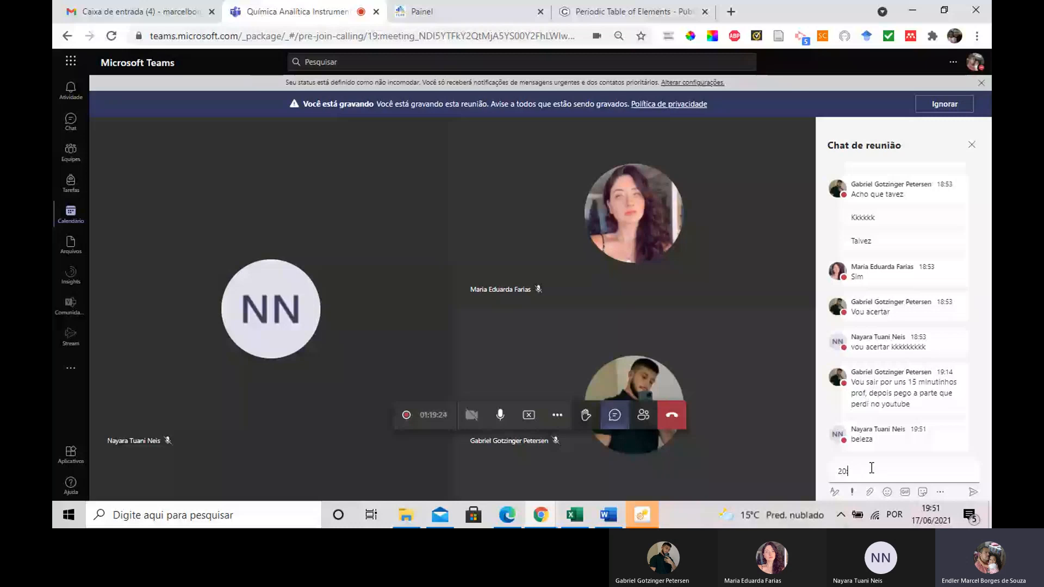
{"action": "type", "text": ":02"}
{"action": "key", "text": "Return"}
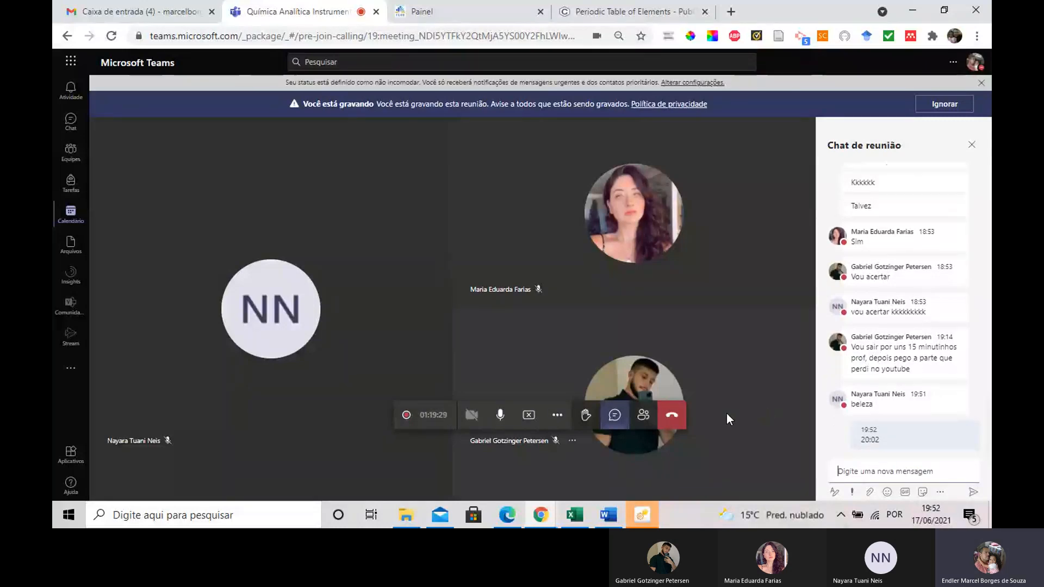
Open the additional actions for the Teams meeting.
{"action": "left_click", "coordinate": [558, 417]}
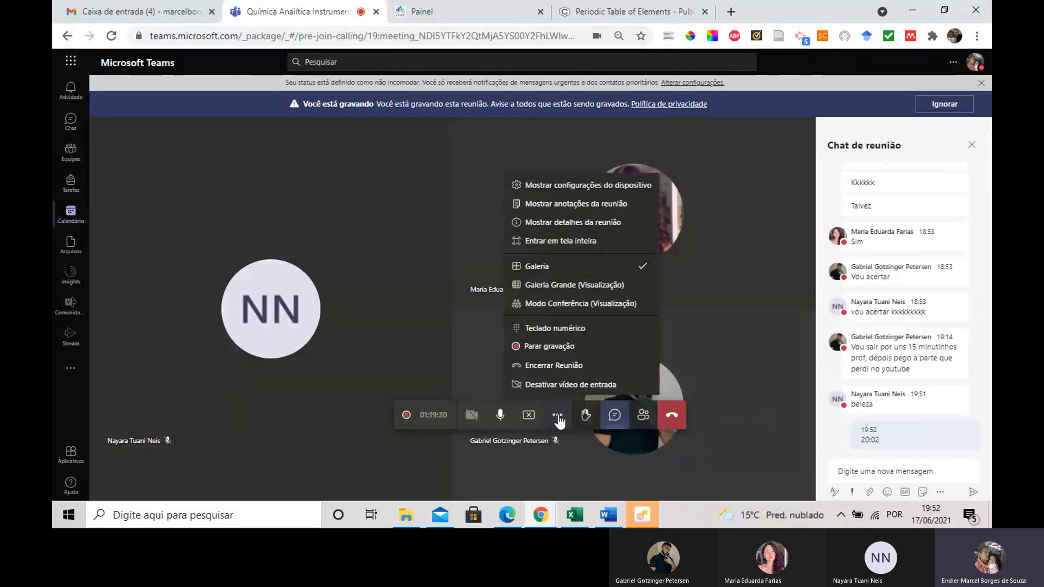